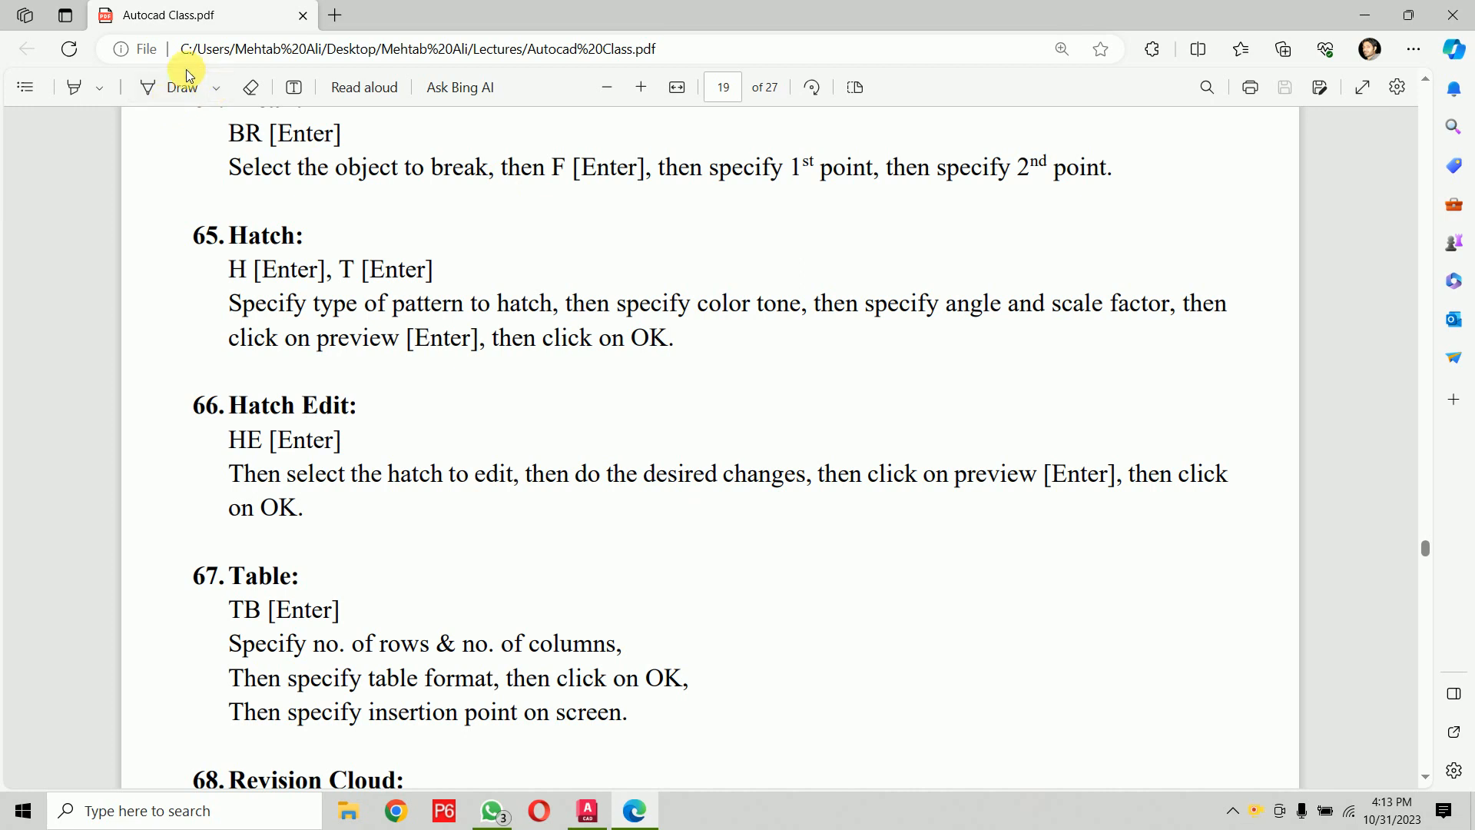
Step: Mark item 65, Hatch, in the PDF notes with a hand-drawn tick and switch to AutoCAD
{"action": "left_click", "coordinate": [182, 86]}
{"action": "left_click_drag", "start_coordinate": [176, 248], "coordinate": [228, 209]}
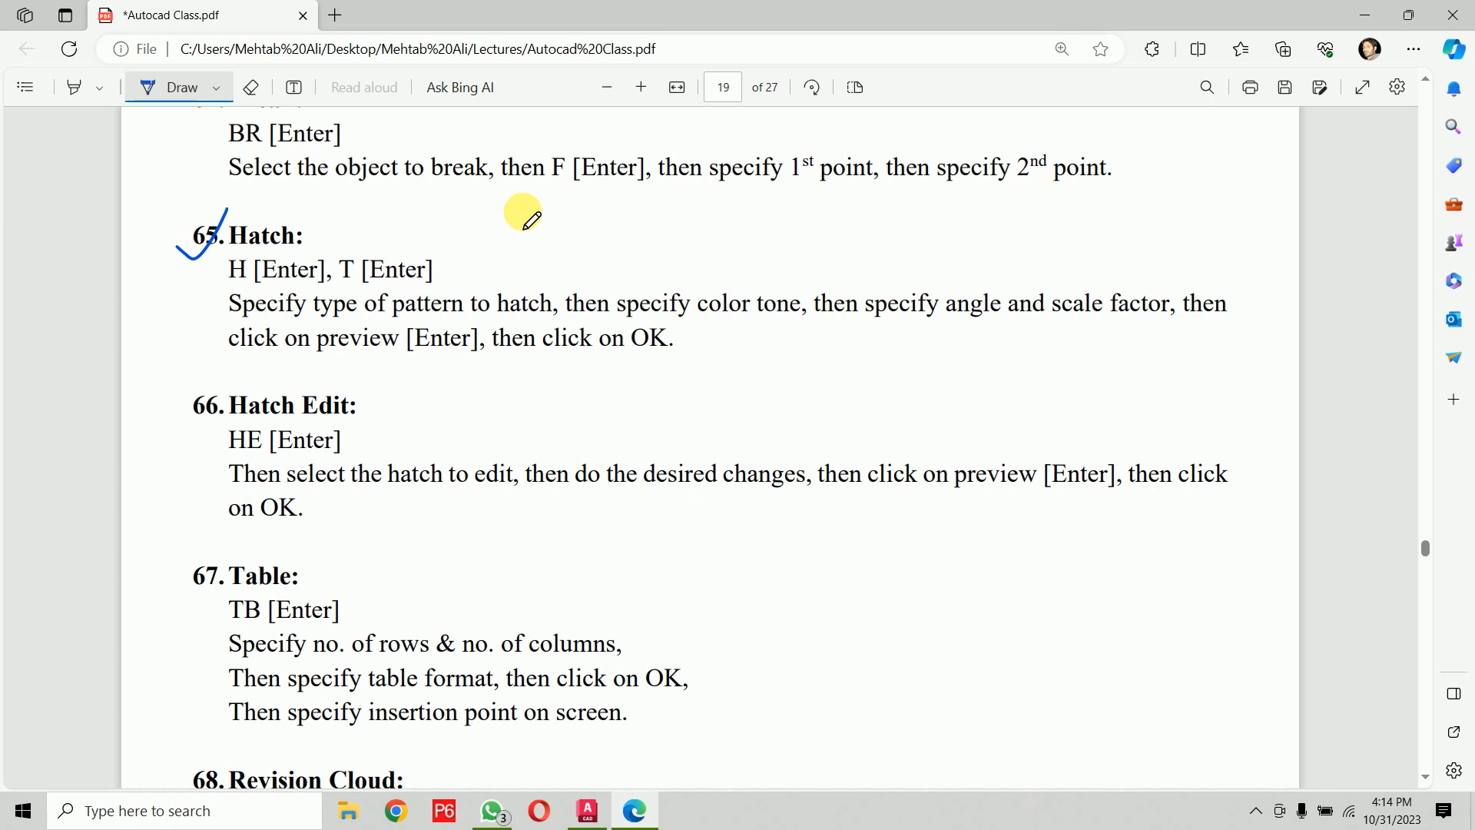
{"action": "left_click", "coordinate": [588, 814]}
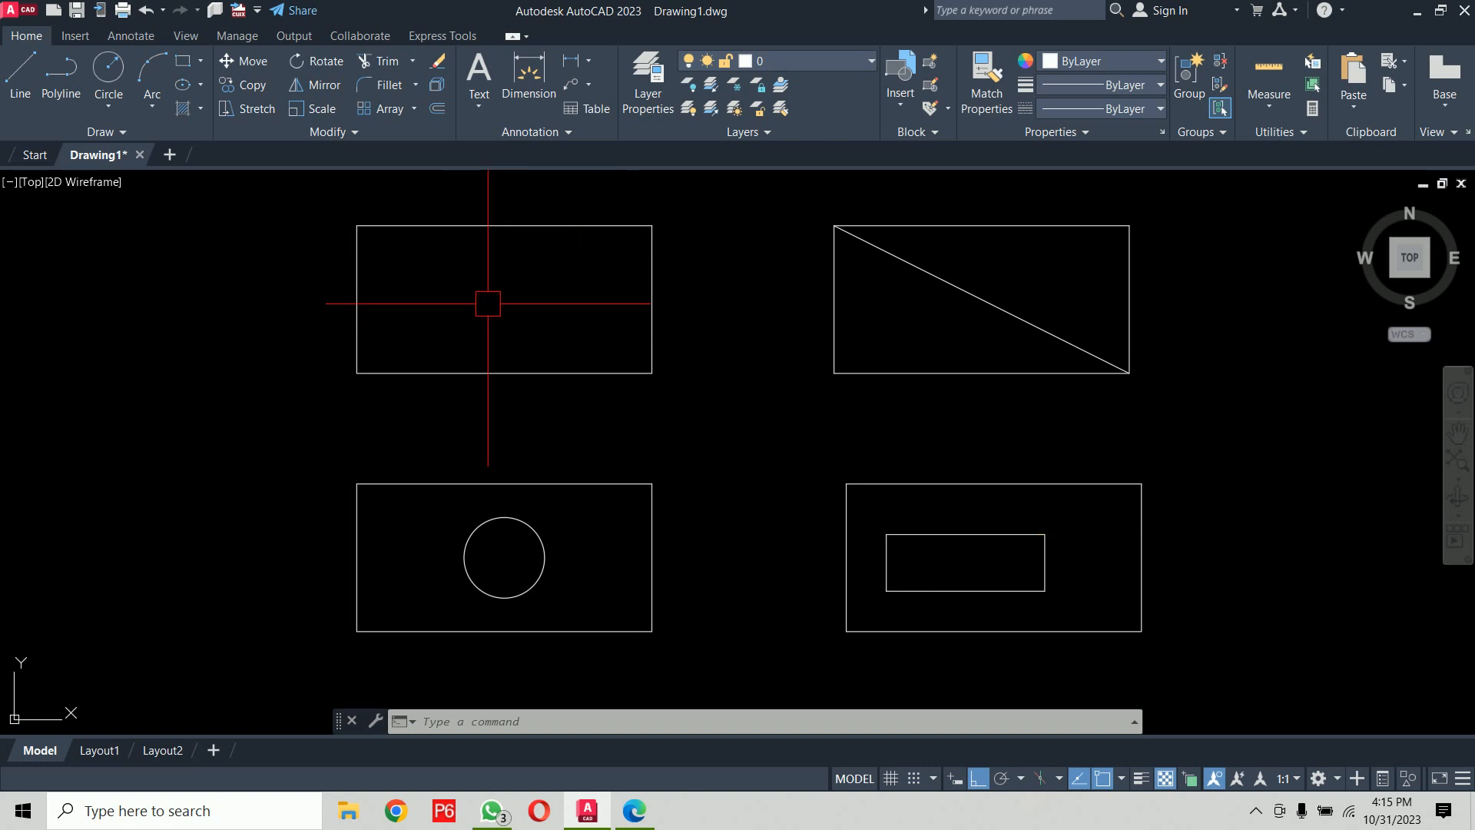
{"action": "type", "text": "h"}
{"action": "key", "text": "Return"}
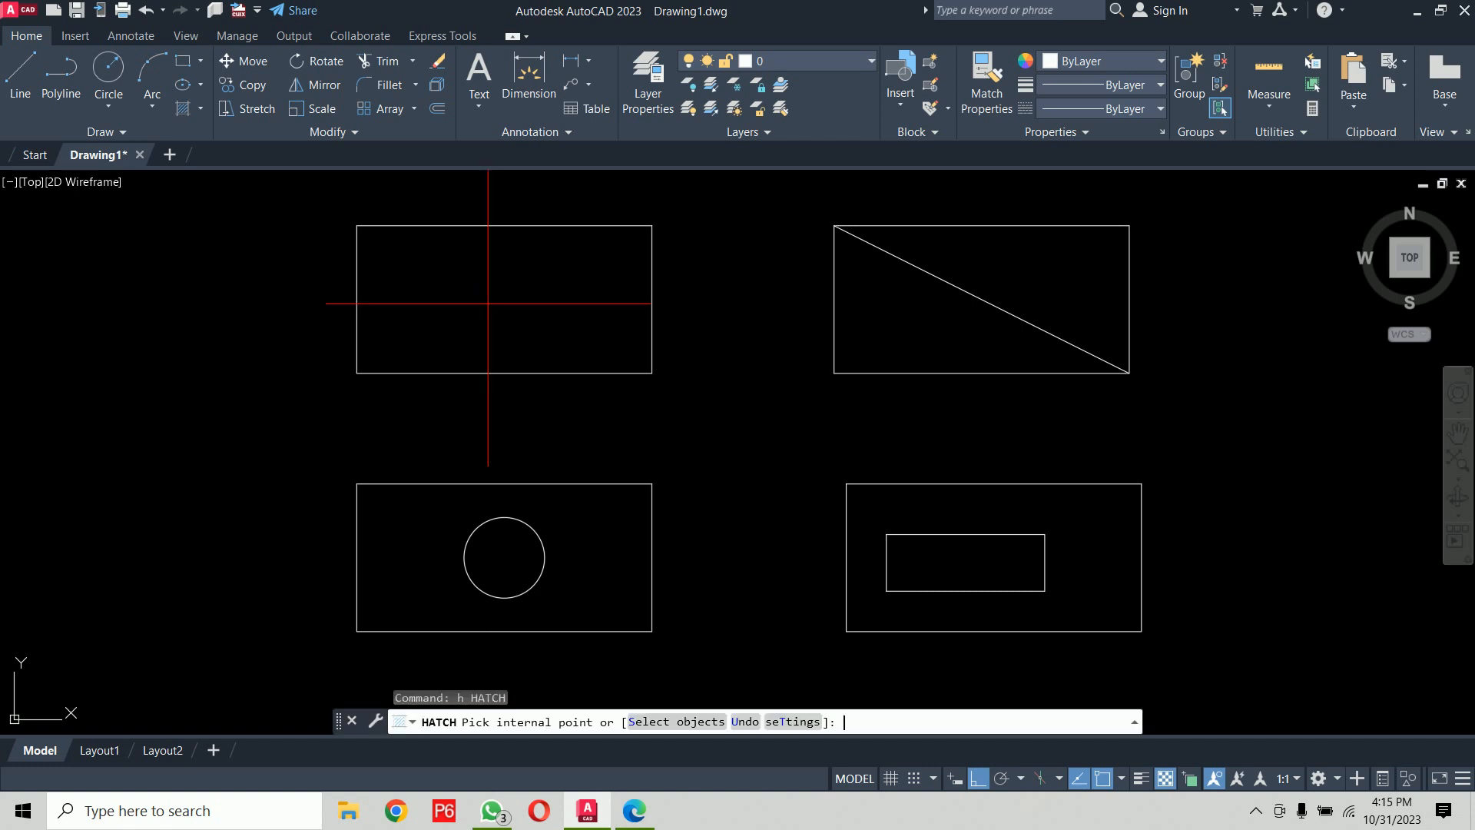
{"action": "left_click", "coordinate": [488, 303]}
{"action": "type", "text": "t"}
{"action": "key", "text": "Return"}
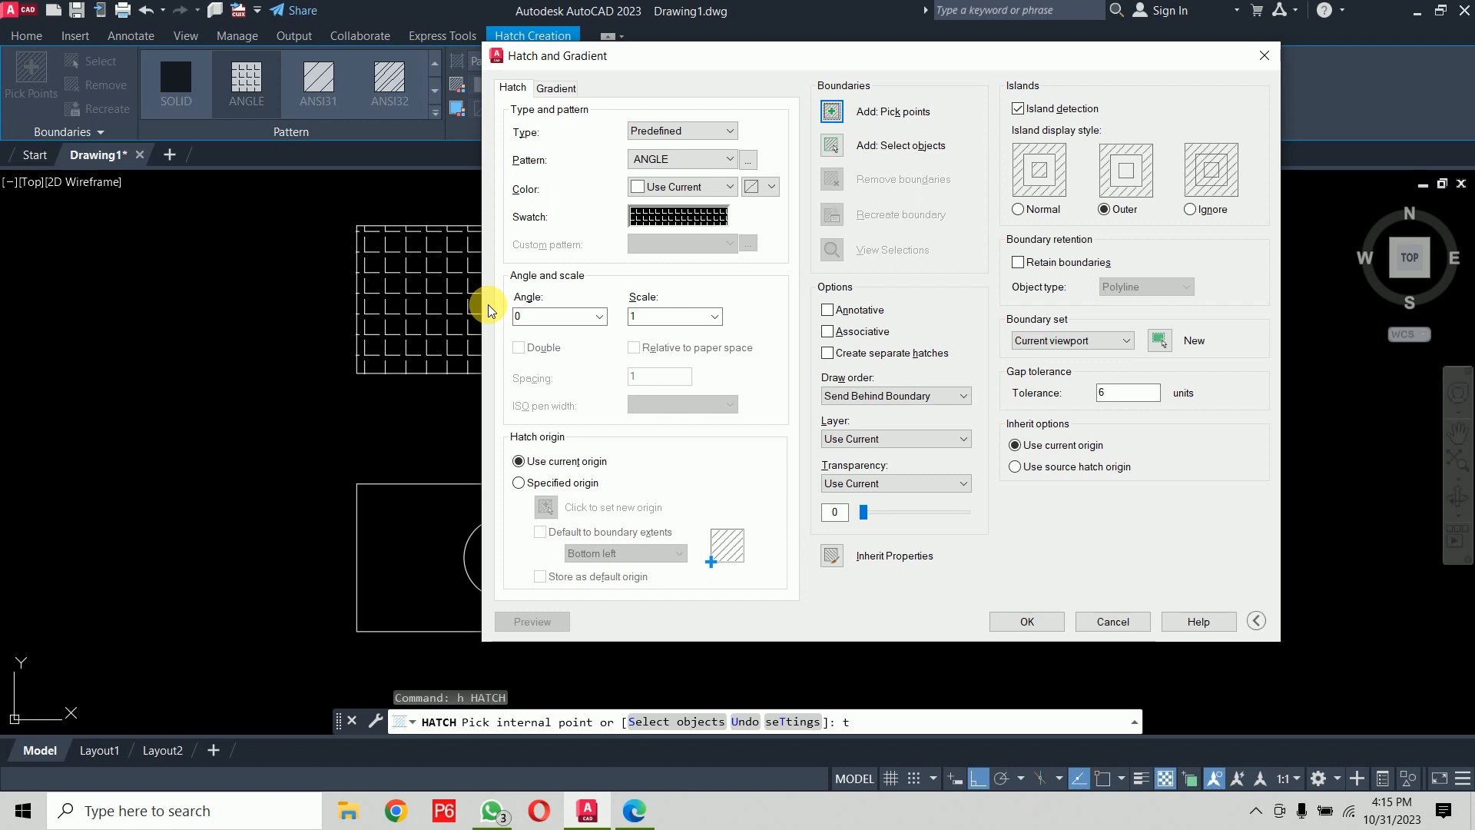
{"action": "key", "text": "Escape"}
{"action": "key", "text": "Escape"}
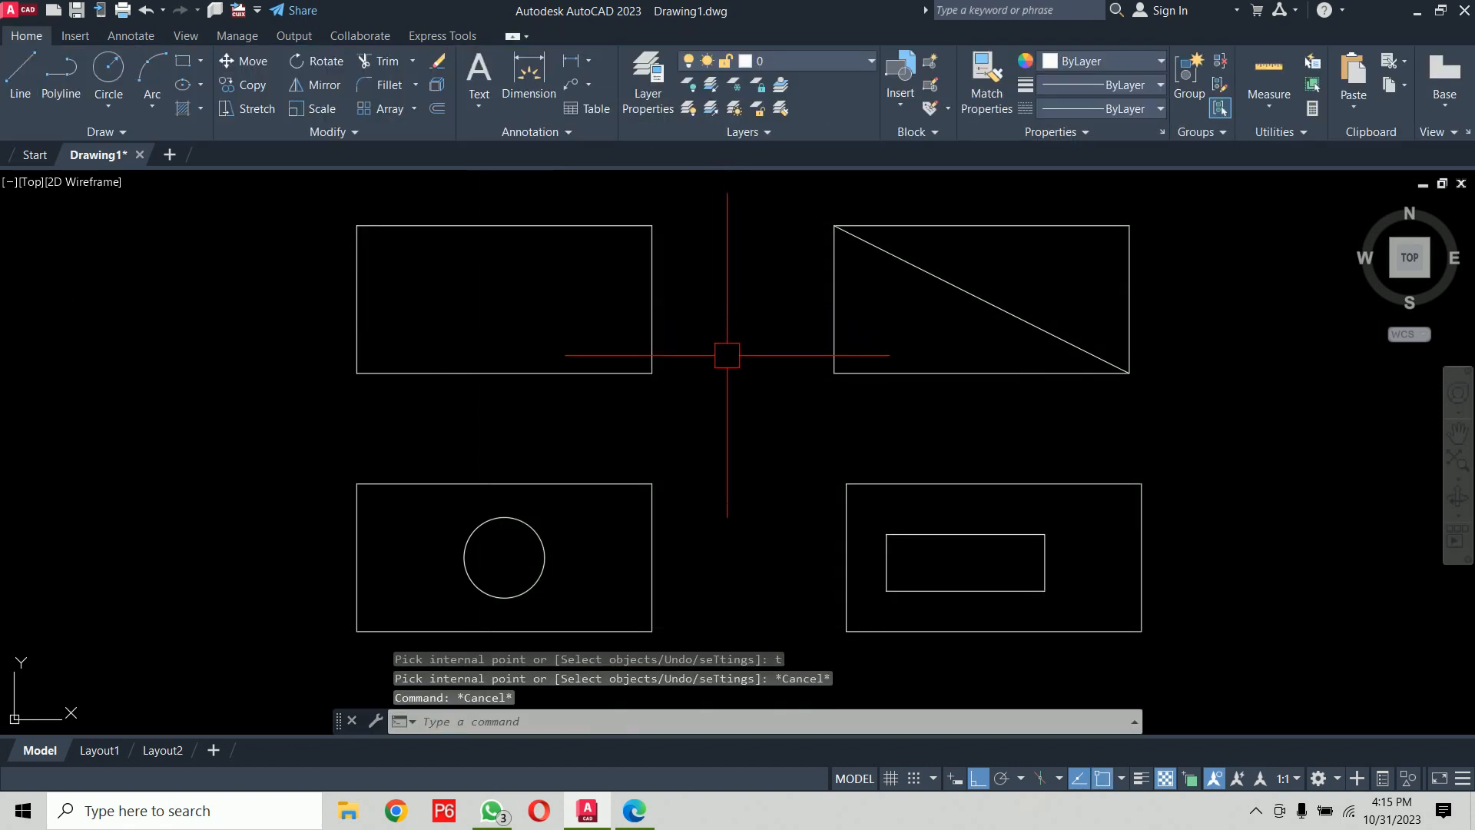
Step: Start a hatch with its settings dialog and choose the predefined BRICK pattern
{"action": "type", "text": "h"}
{"action": "key", "text": "Return"}
{"action": "type", "text": "t"}
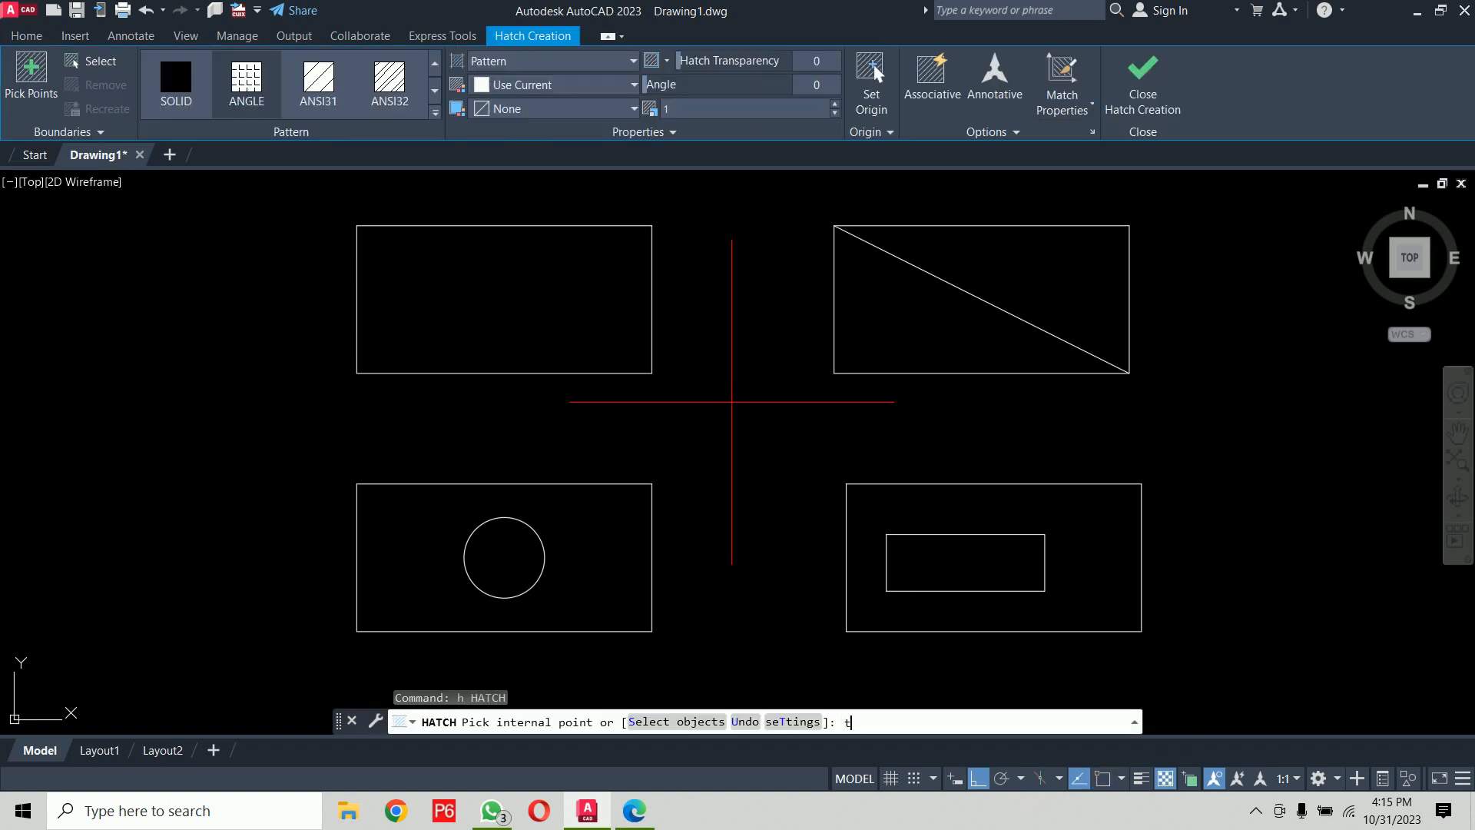
{"action": "key", "text": "Return"}
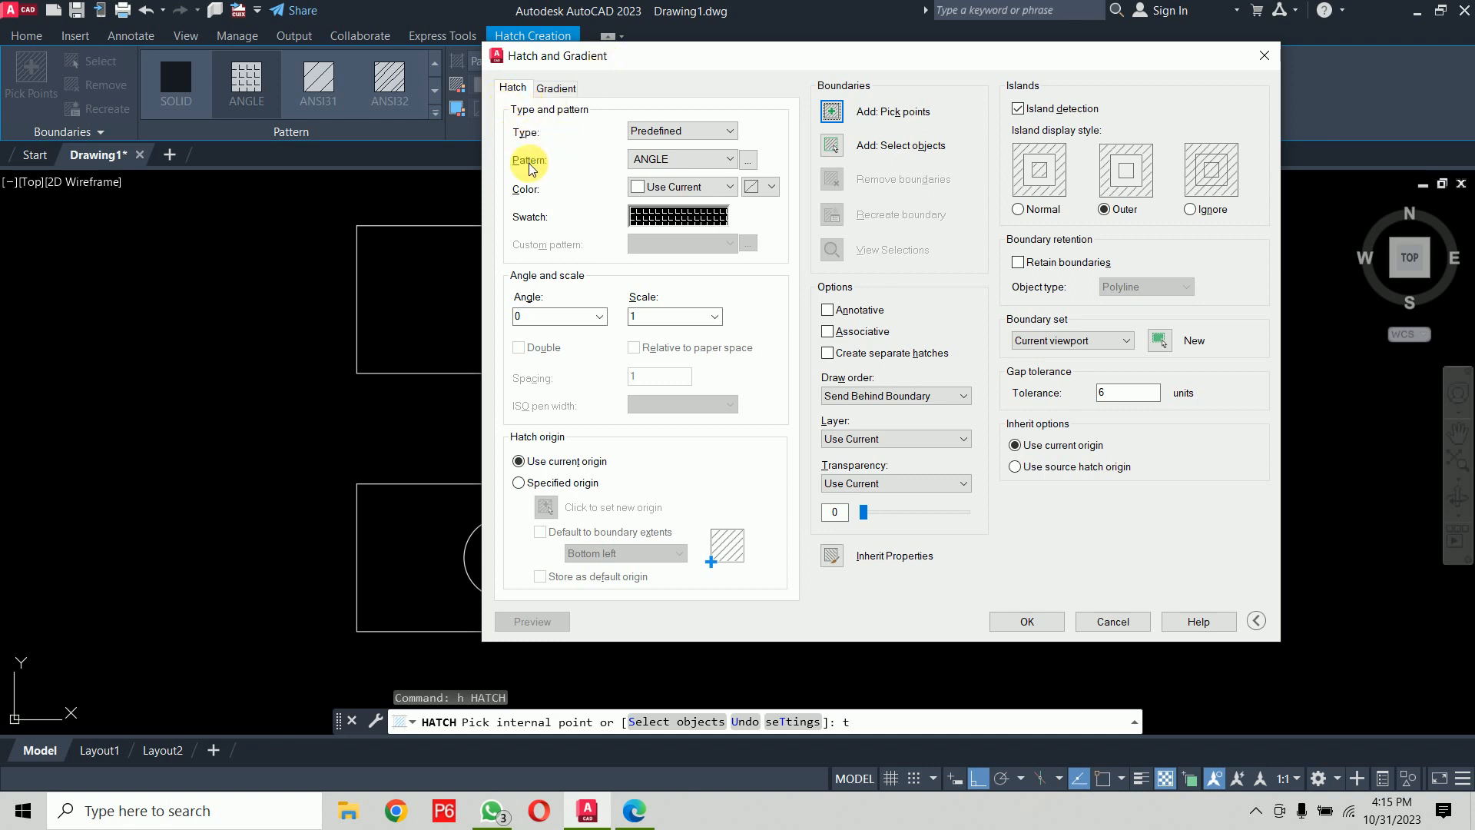
{"action": "left_click", "coordinate": [747, 160]}
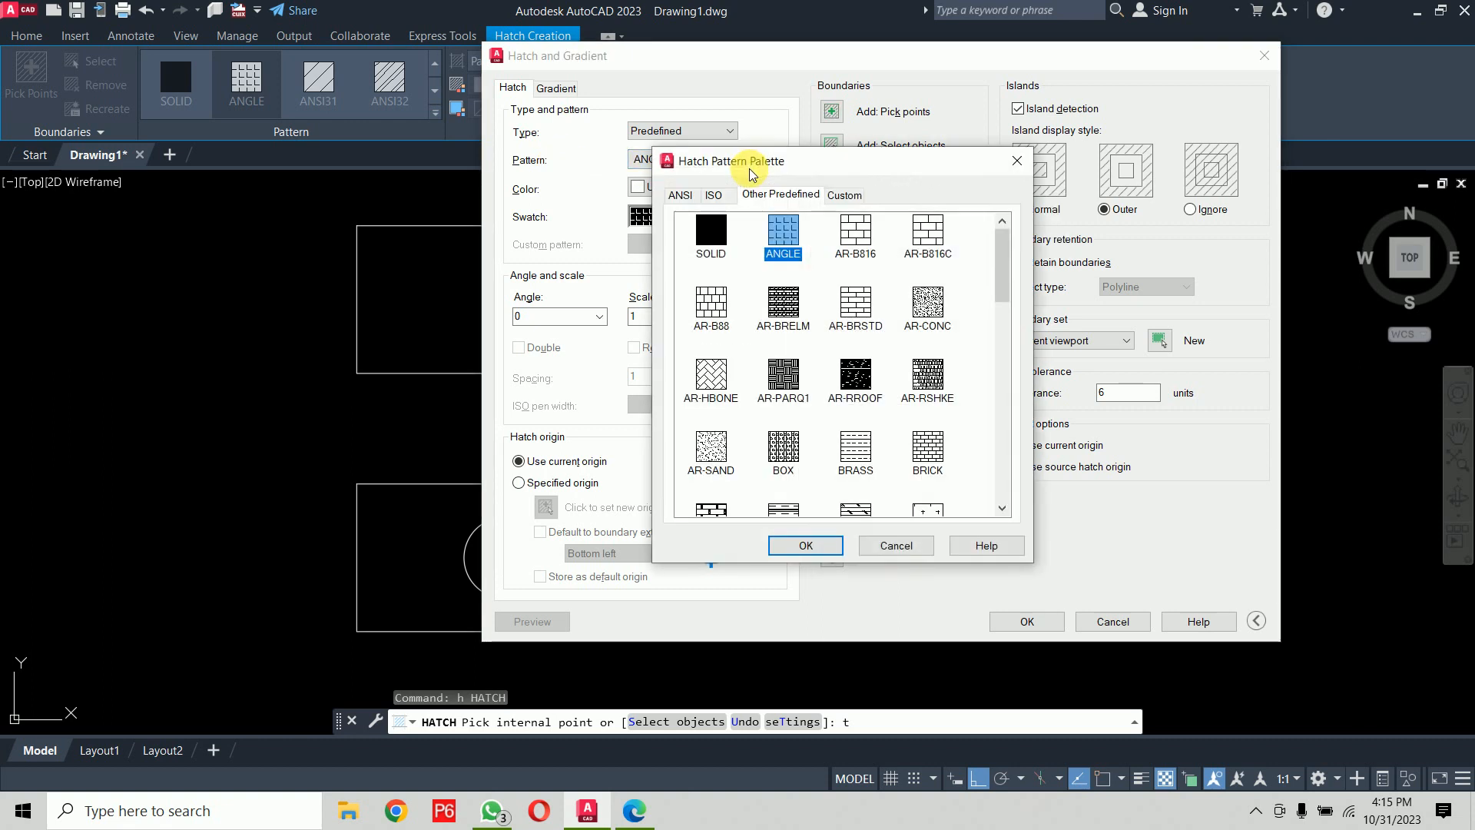
{"action": "left_click_drag", "start_coordinate": [763, 158], "coordinate": [587, 53]}
{"action": "left_click_drag", "start_coordinate": [819, 168], "coordinate": [779, 114]}
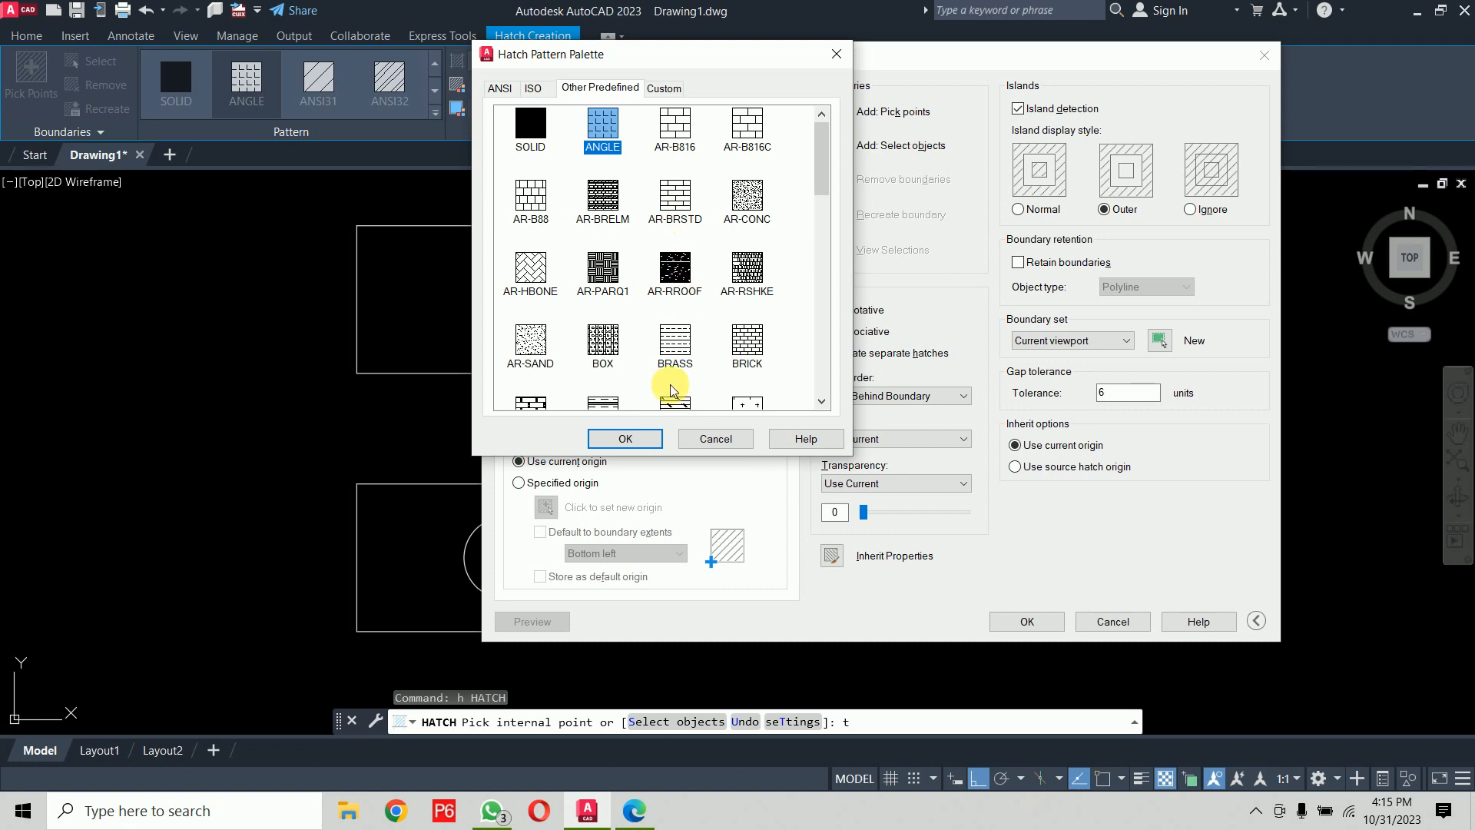
{"action": "left_click", "coordinate": [739, 343]}
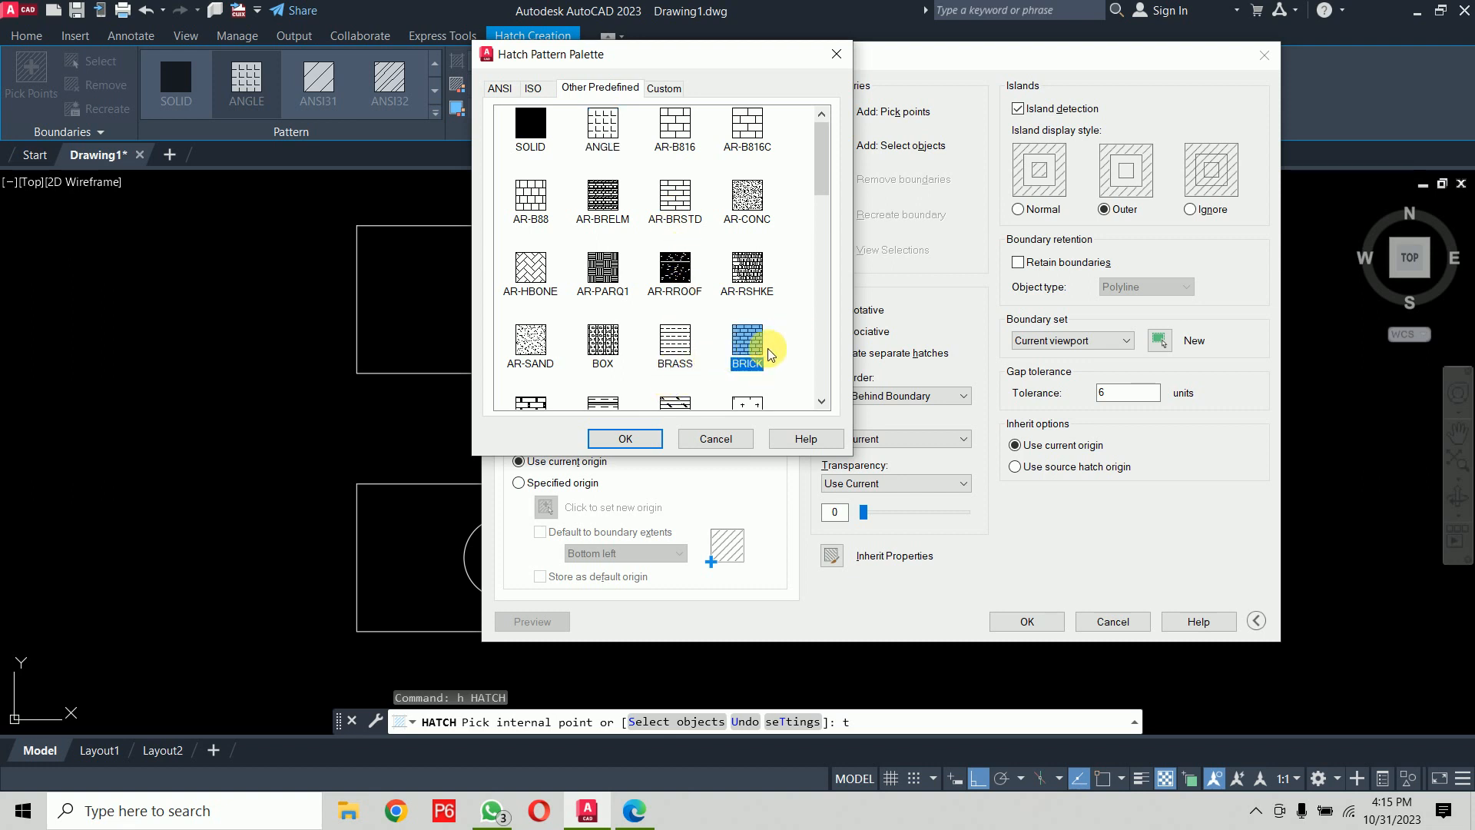
{"action": "left_click", "coordinate": [643, 444]}
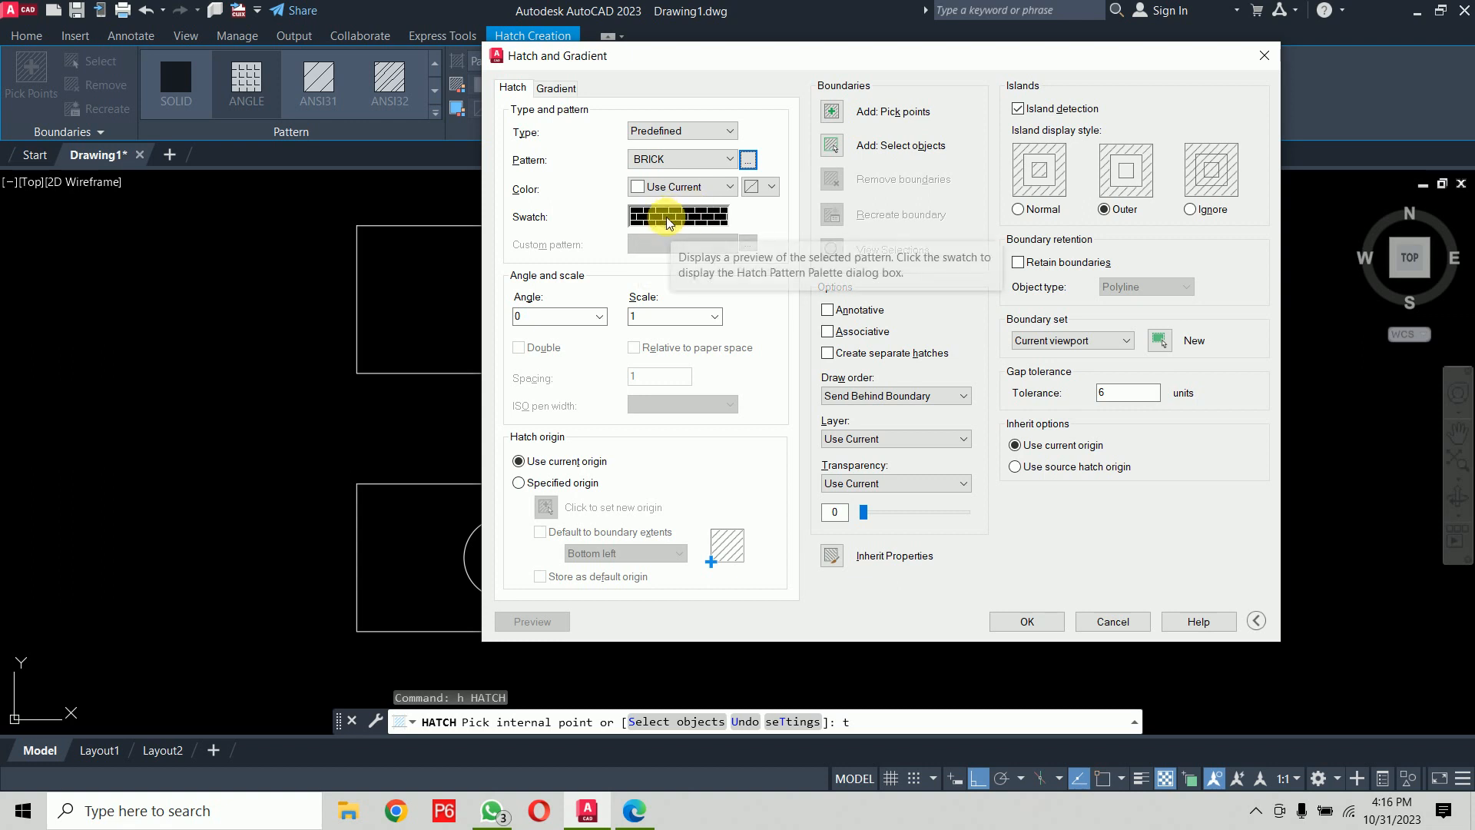
Step: Set the hatch color to Red, try a Yellow background, and reset the background to None
{"action": "left_click", "coordinate": [695, 189]}
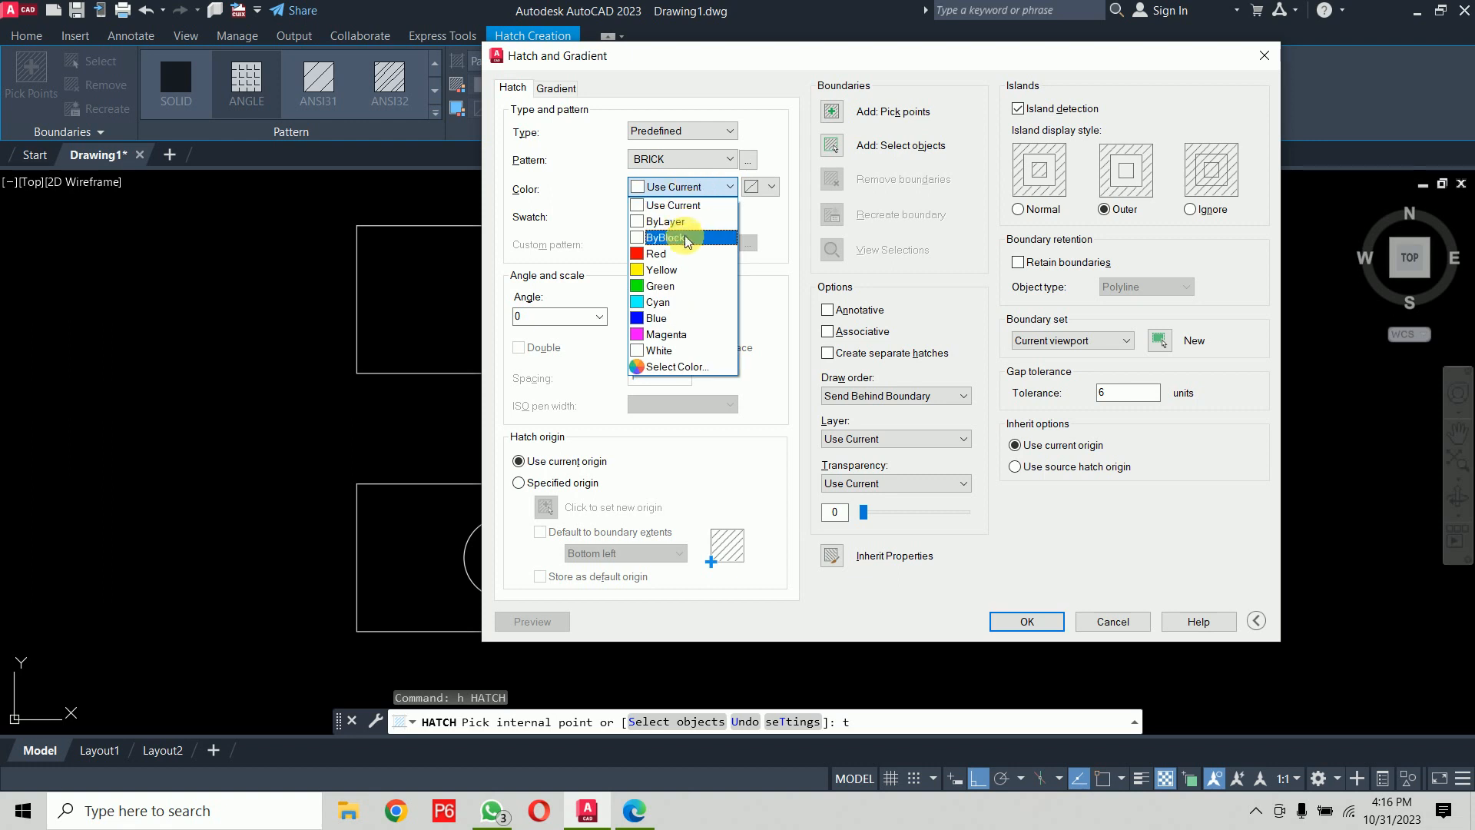
{"action": "left_click", "coordinate": [676, 239]}
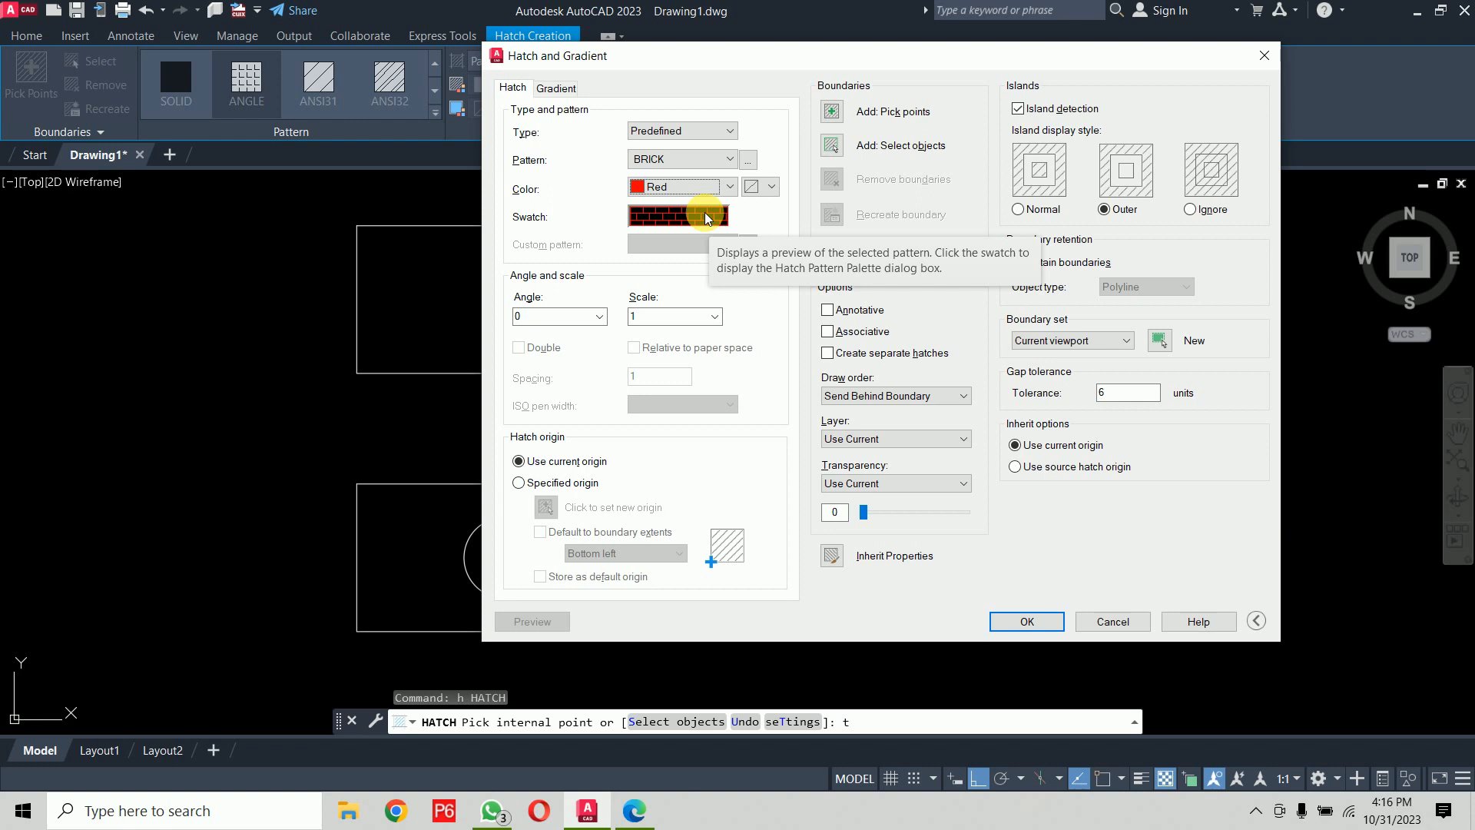
{"action": "left_click", "coordinate": [764, 192]}
{"action": "left_click", "coordinate": [768, 237]}
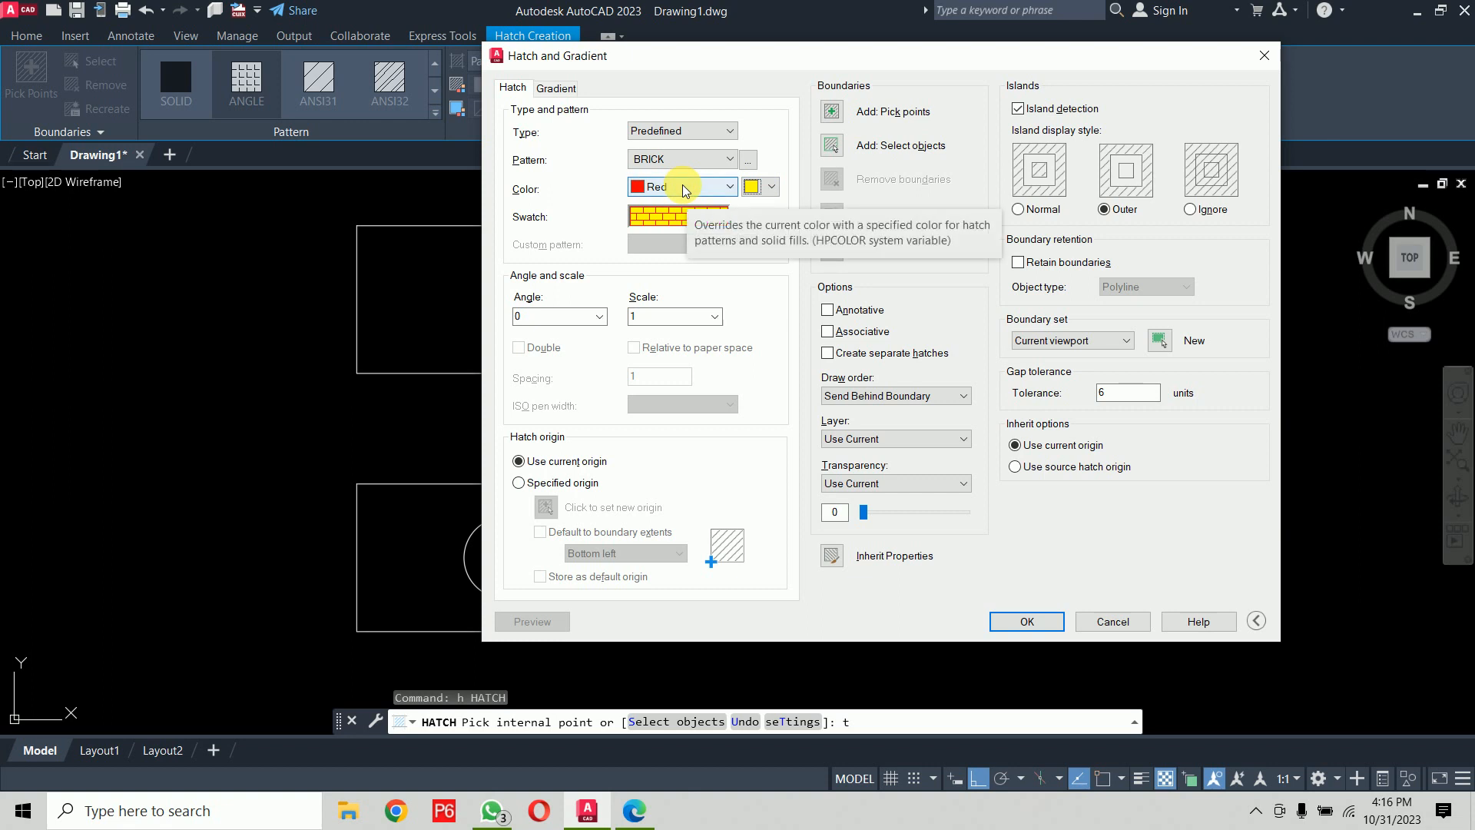
{"action": "left_click", "coordinate": [769, 187]}
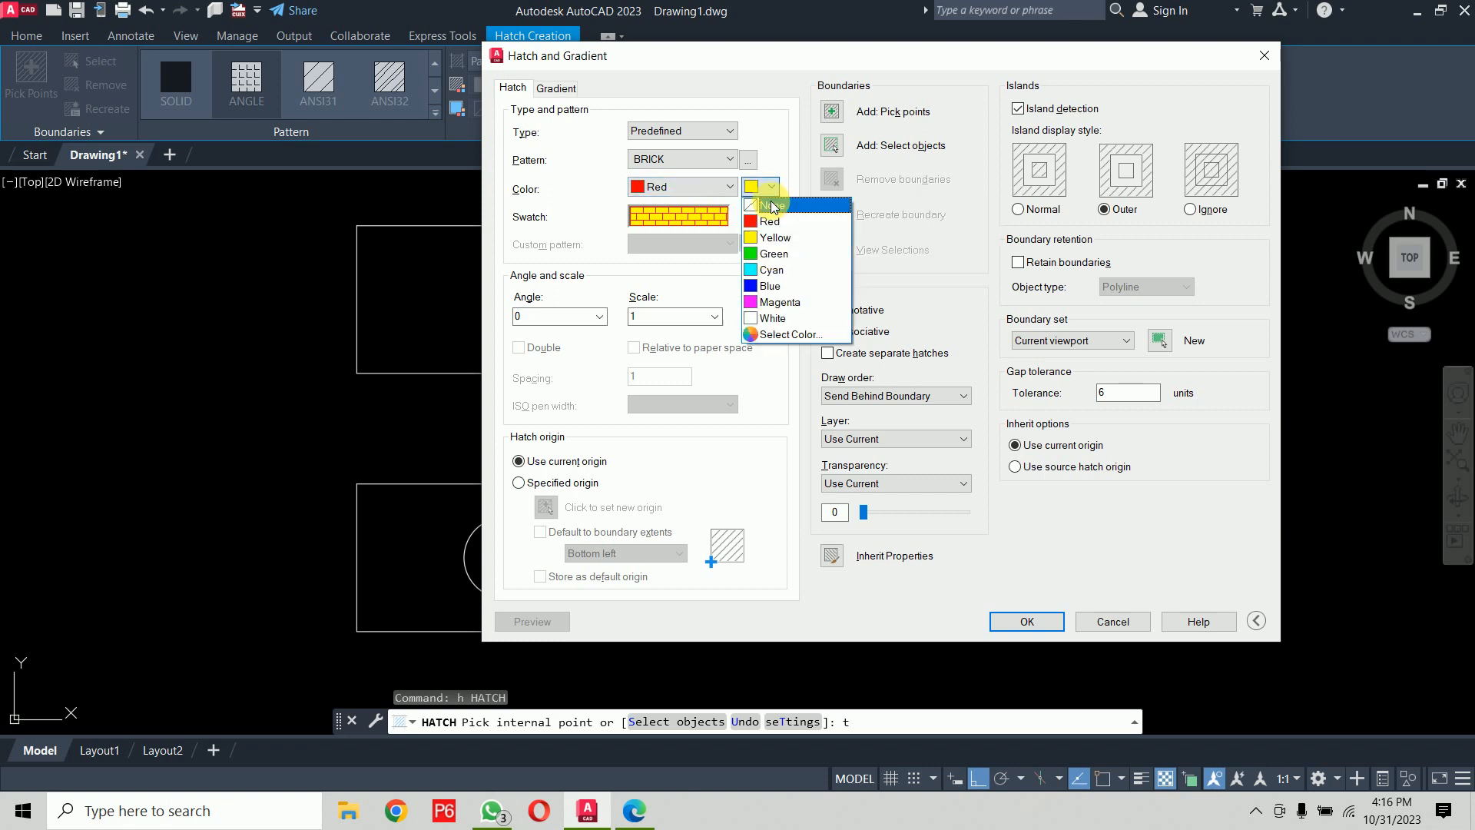
{"action": "left_click", "coordinate": [772, 206]}
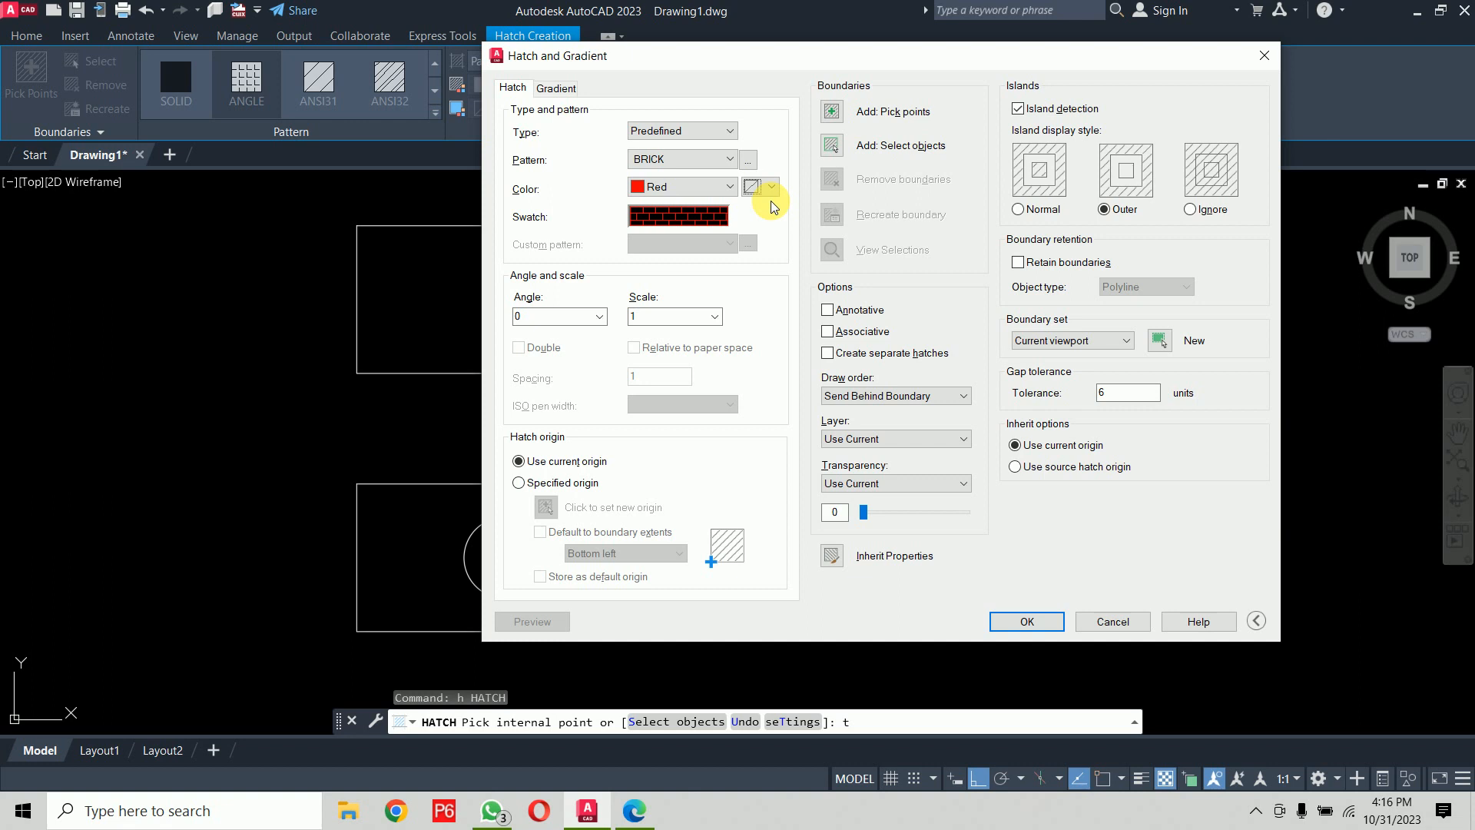
Step: Hatch the four large rectangles by selecting them as boundary objects, and undo the hatch
{"action": "mouse_move", "coordinate": [760, 61]}
{"action": "left_mouse_down"}
{"action": "mouse_move", "coordinate": [763, 477]}
{"action": "mouse_move", "coordinate": [715, 27]}
{"action": "mouse_move", "coordinate": [715, 76]}
{"action": "left_mouse_up"}
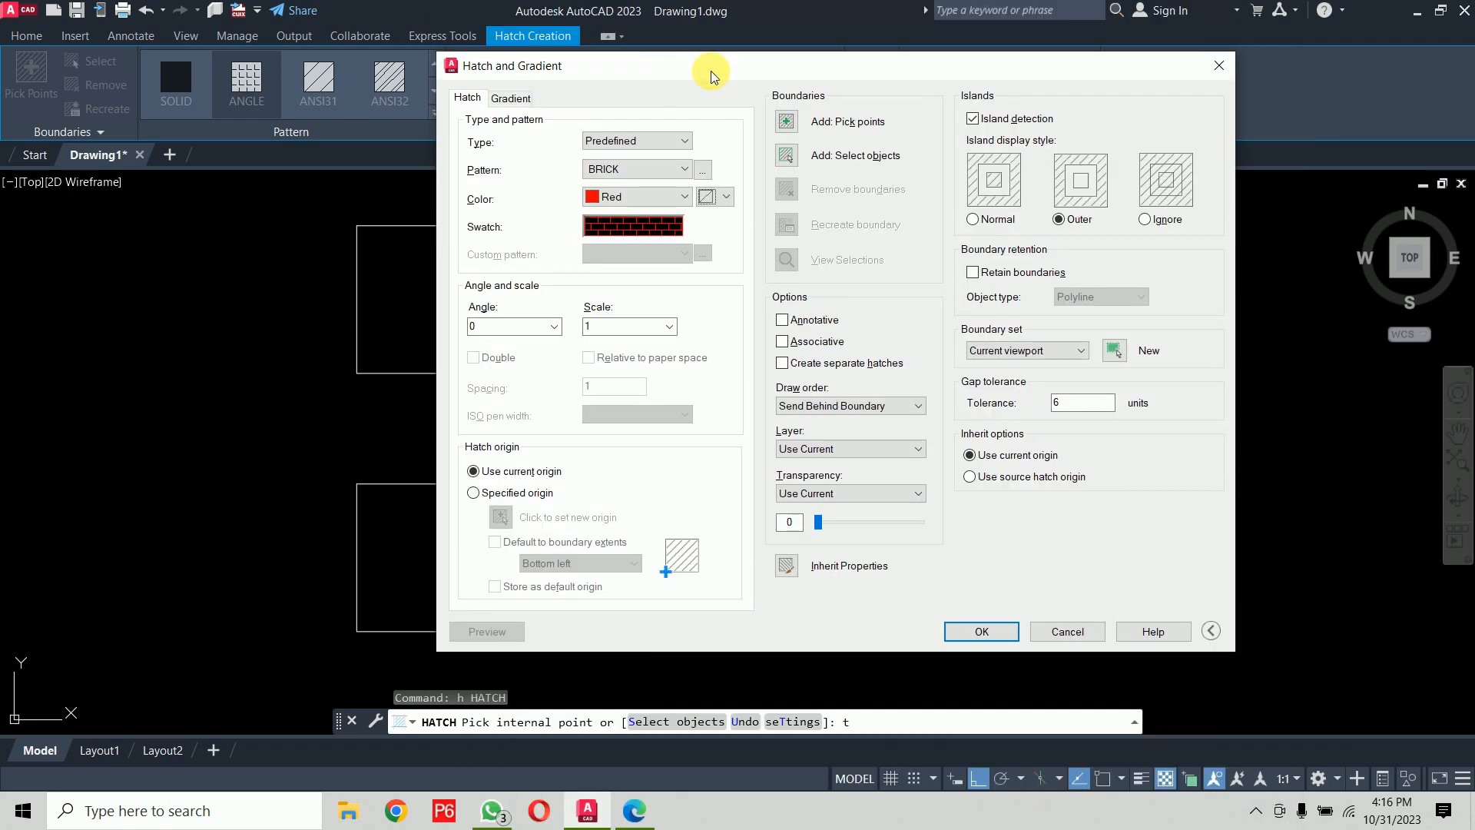
{"action": "left_click", "coordinate": [799, 121]}
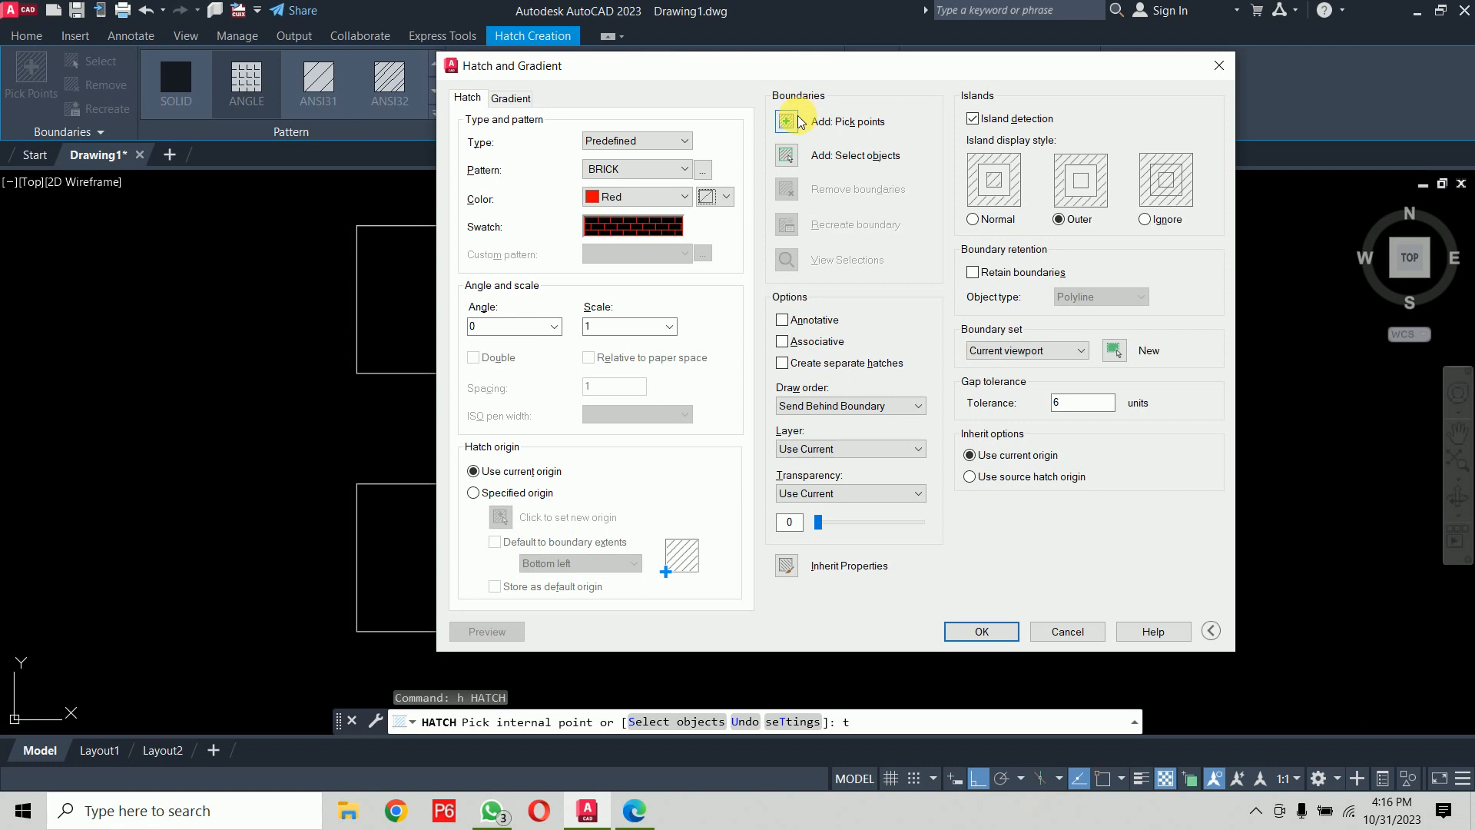
{"action": "left_click", "coordinate": [796, 159]}
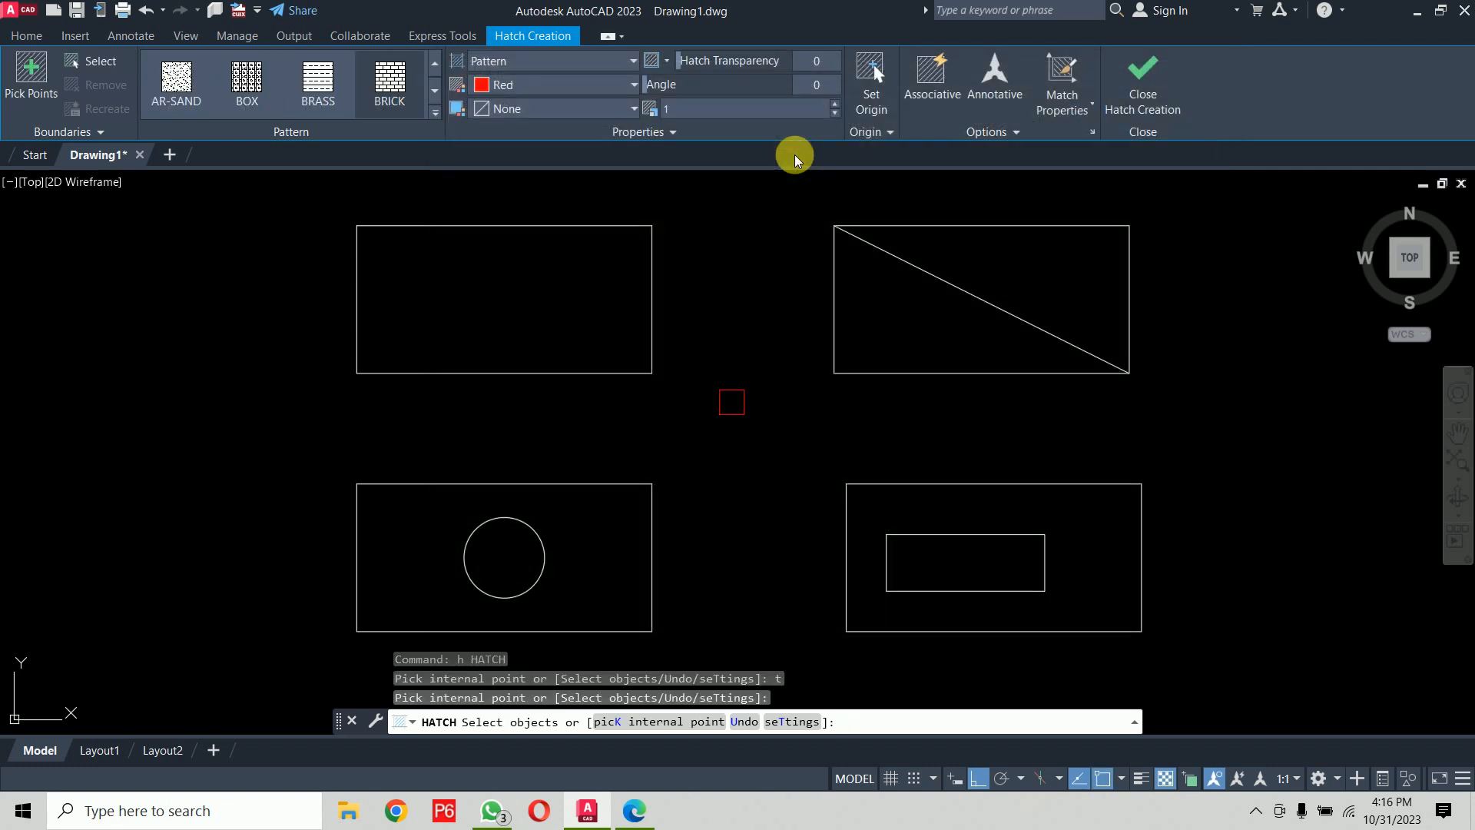
{"action": "left_click", "coordinate": [543, 225]}
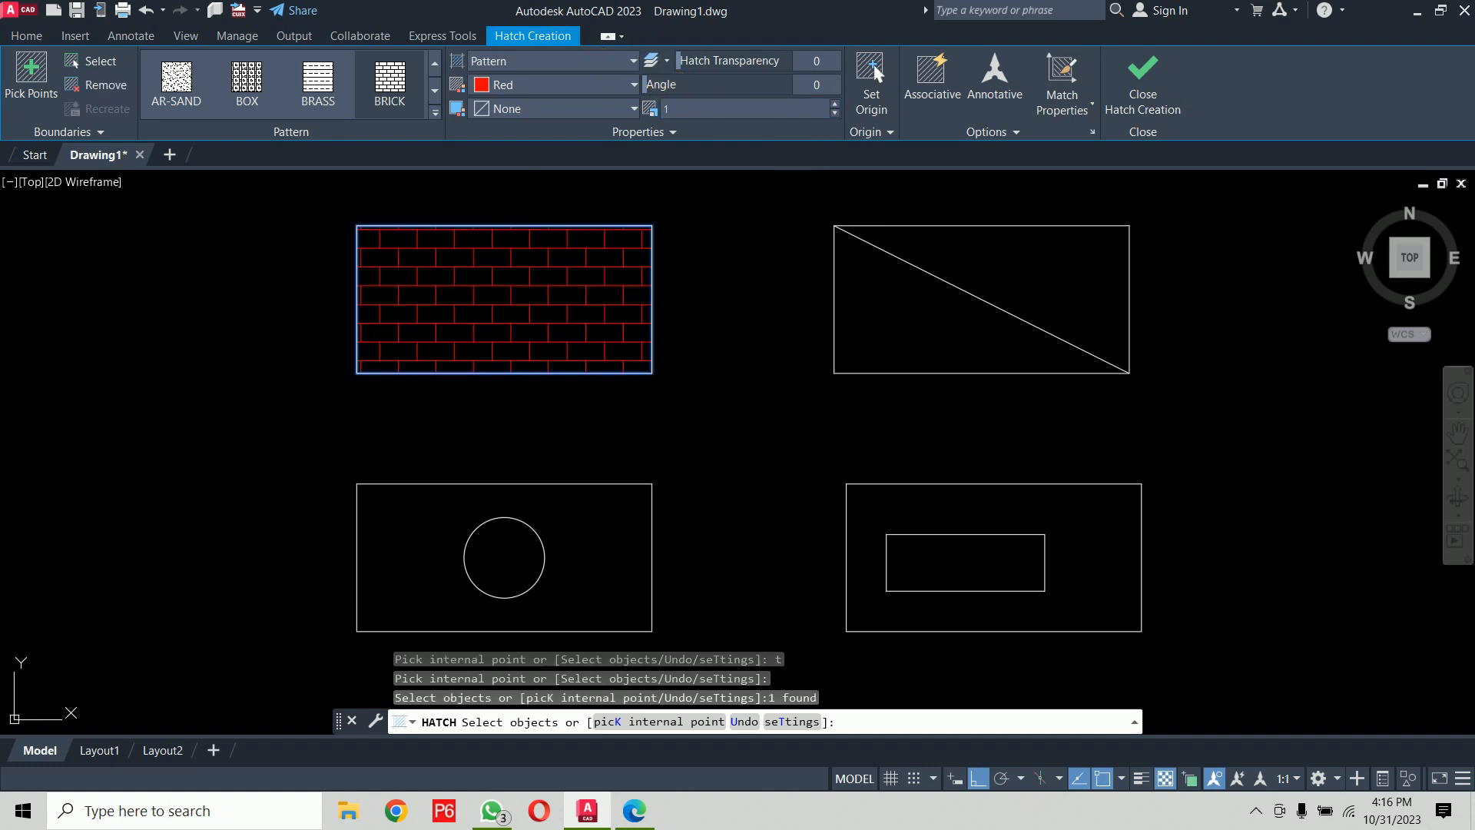
{"action": "left_click", "coordinate": [956, 231]}
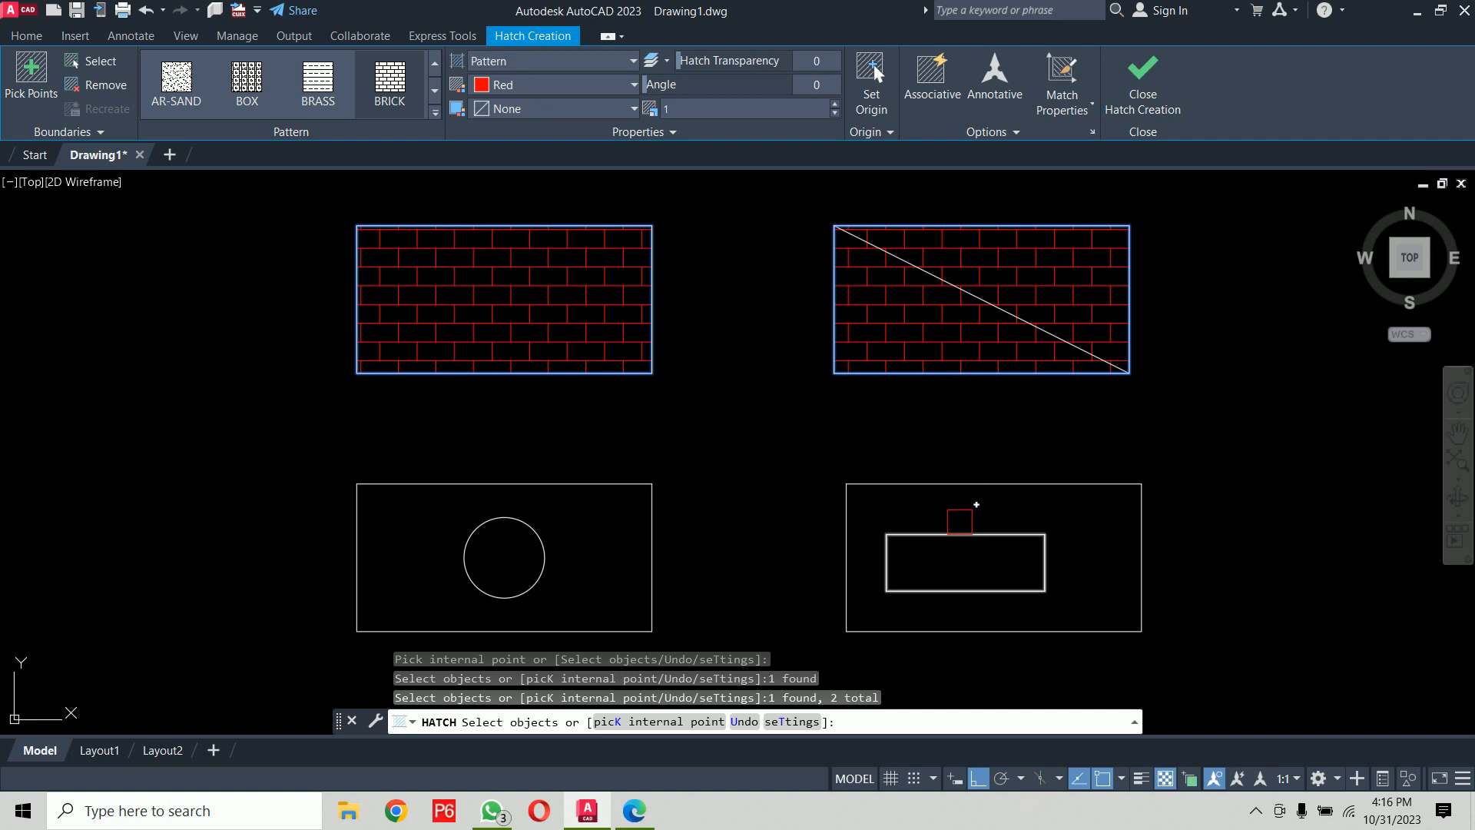
{"action": "left_click", "coordinate": [955, 473]}
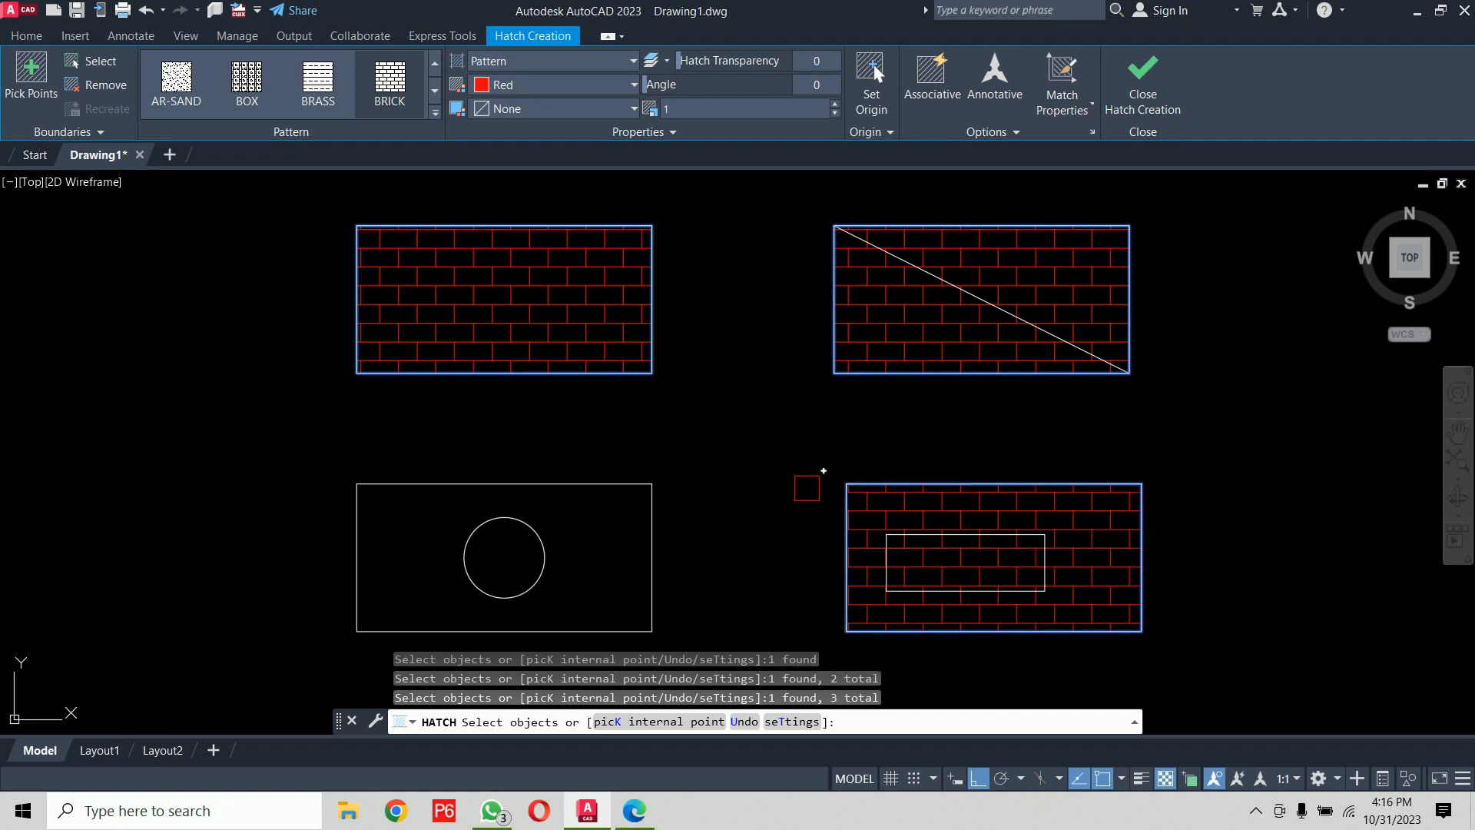
{"action": "left_click", "coordinate": [584, 473]}
{"action": "key", "text": "Return"}
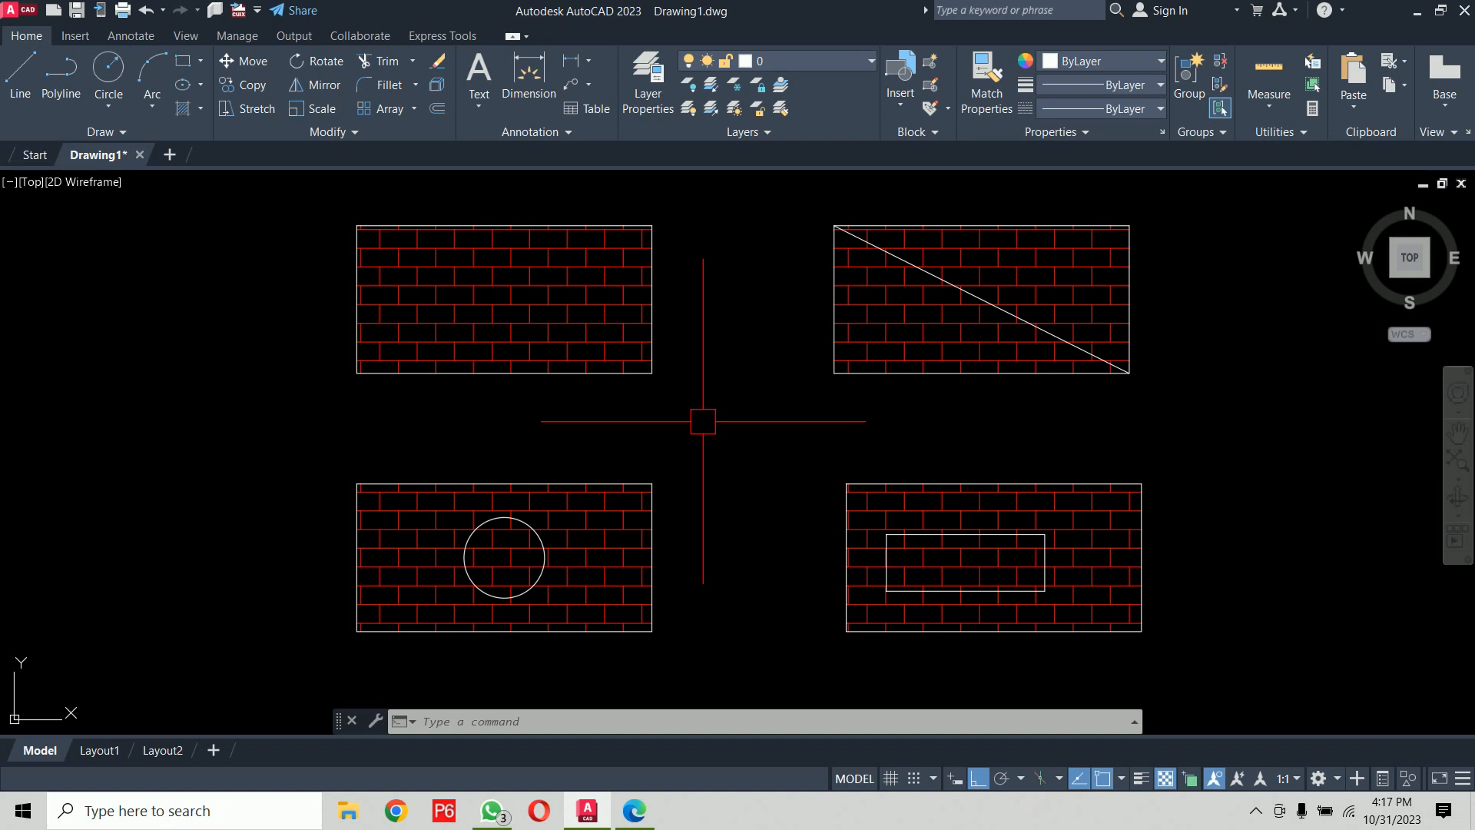
{"action": "key", "text": "ctrl+z"}
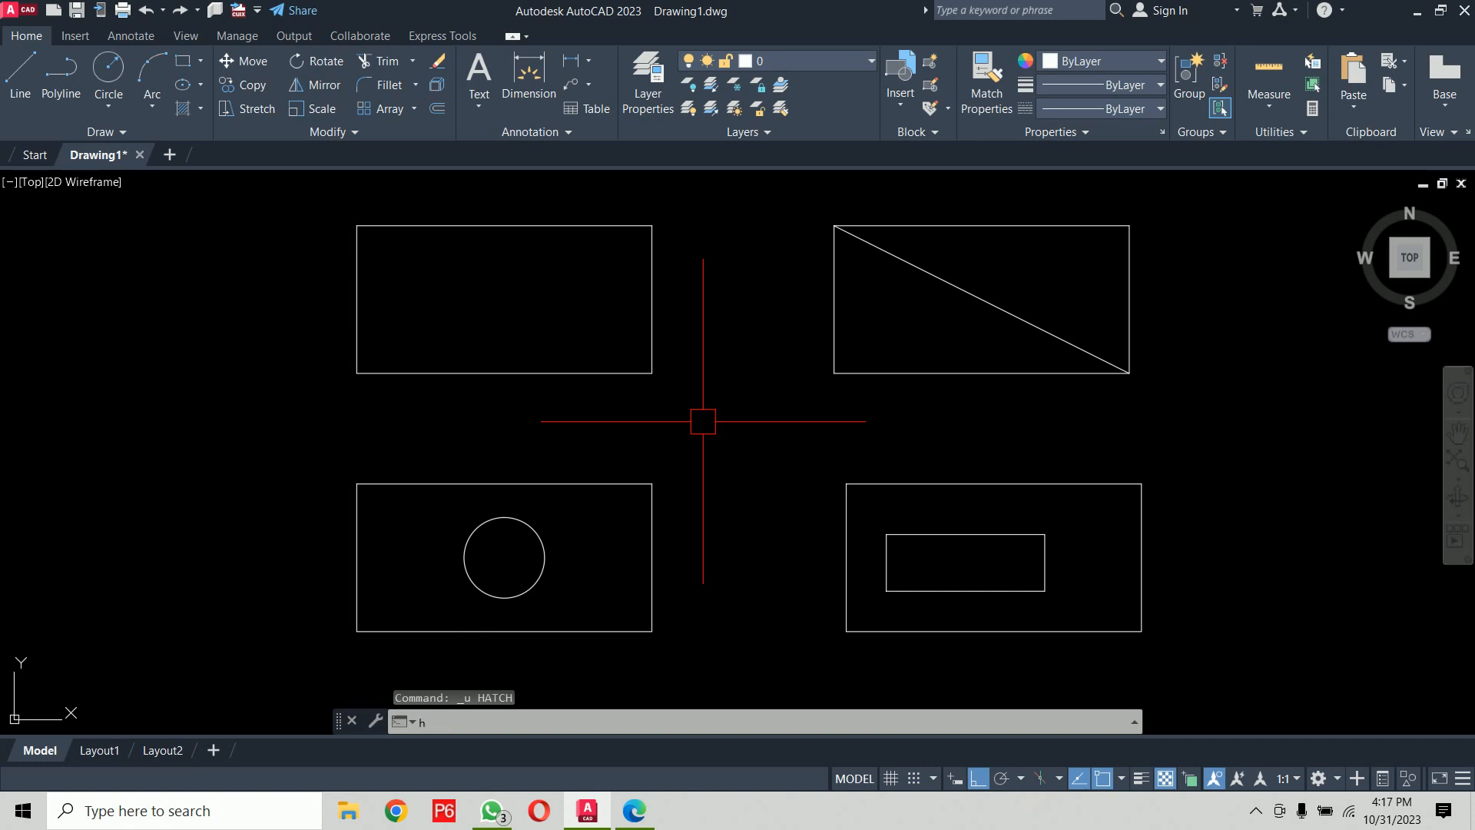
Step: Start a new hatch with its settings dialog and choose the predefined HONEY pattern
{"action": "type", "text": "h"}
{"action": "key", "text": "Return"}
{"action": "type", "text": "t"}
{"action": "key", "text": "Return"}
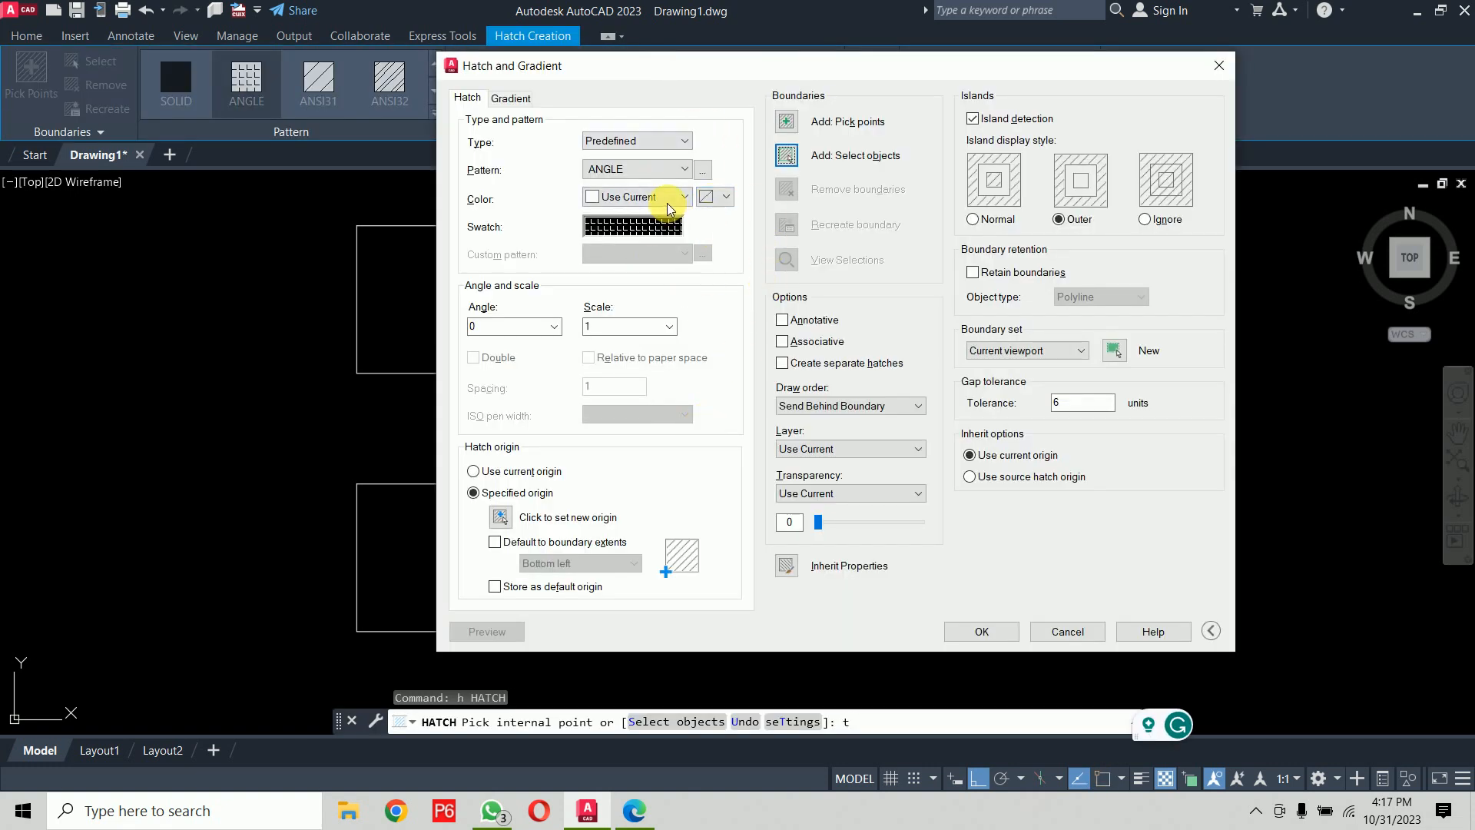
{"action": "left_click", "coordinate": [702, 170]}
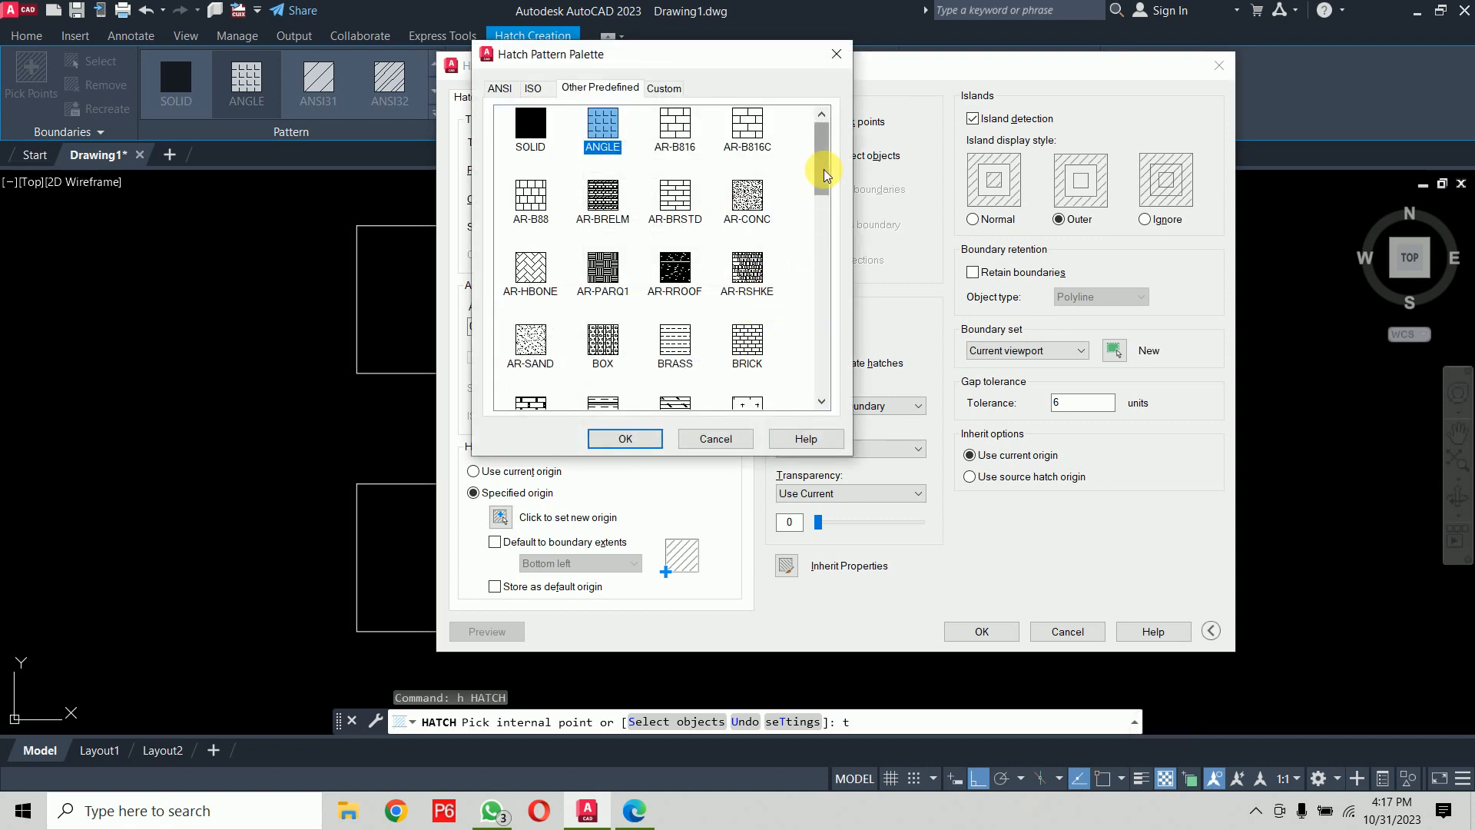
{"action": "left_click_drag", "start_coordinate": [820, 138], "coordinate": [821, 313]}
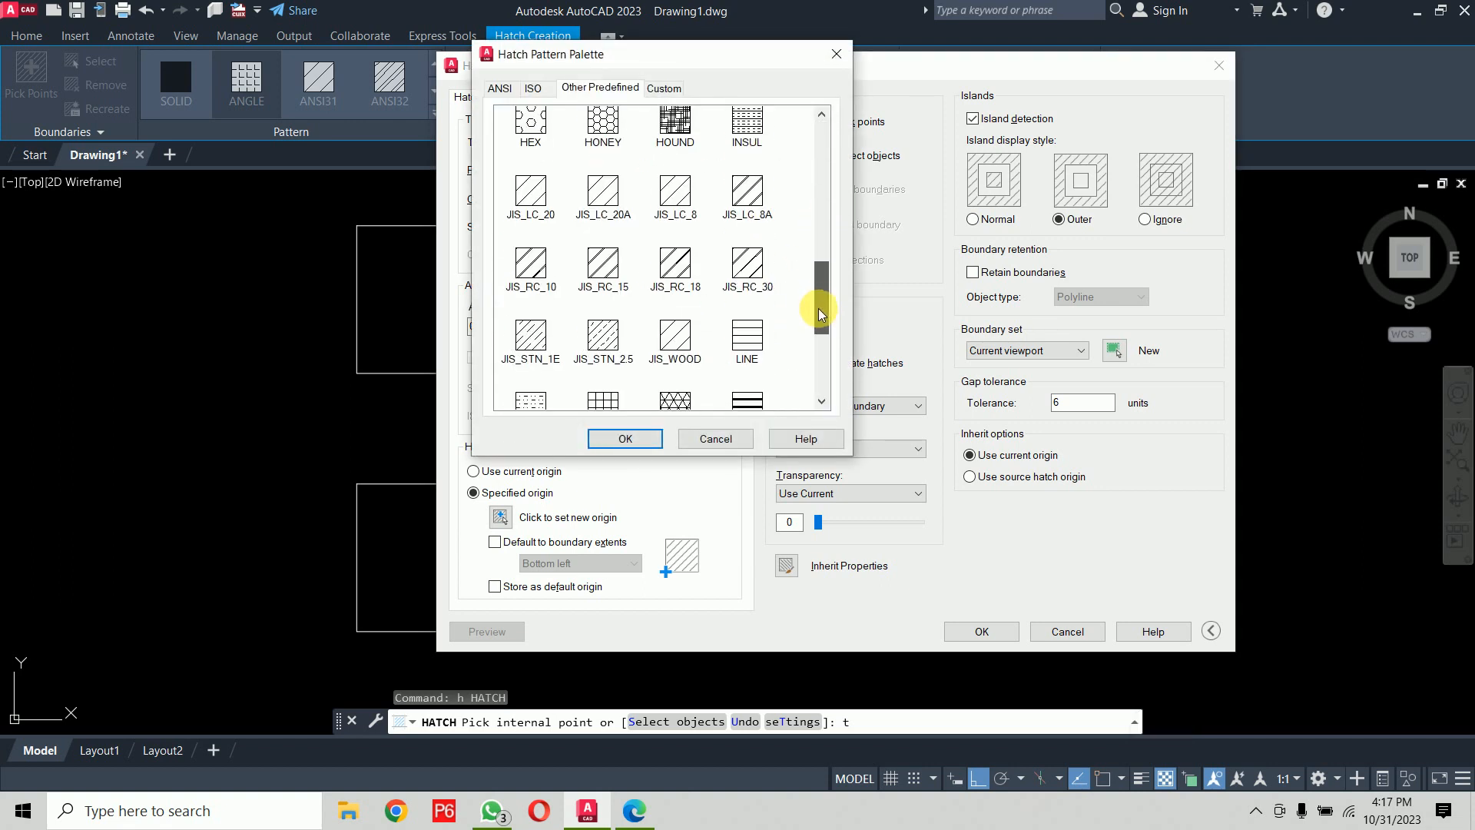
{"action": "left_click", "coordinate": [603, 126]}
{"action": "left_click", "coordinate": [625, 437]}
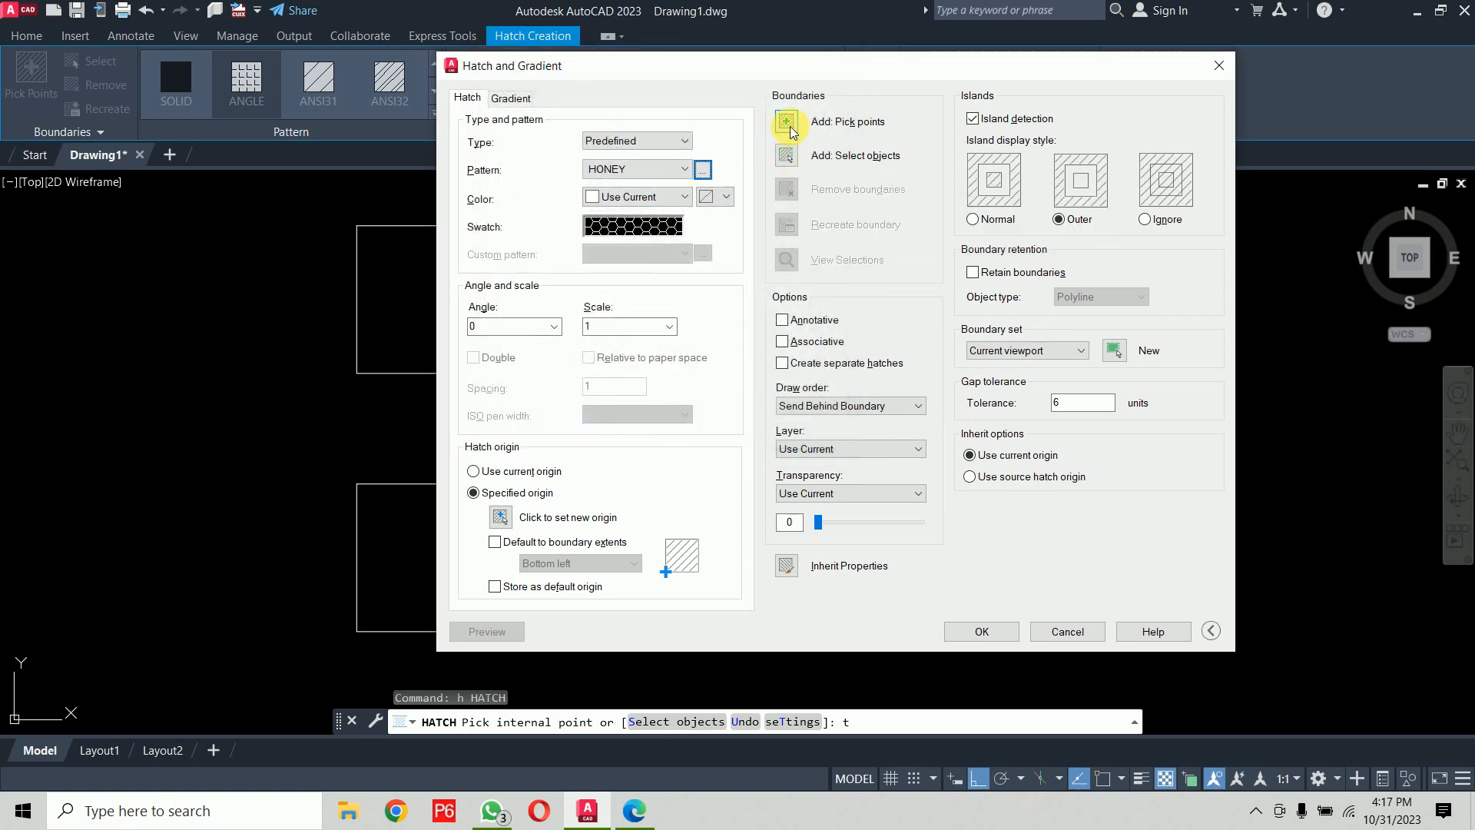
Step: Hatch the plain rectangle, the diagonal's upper triangle and the area around the circle with HONEY by picking internal points
{"action": "left_click", "coordinate": [785, 121]}
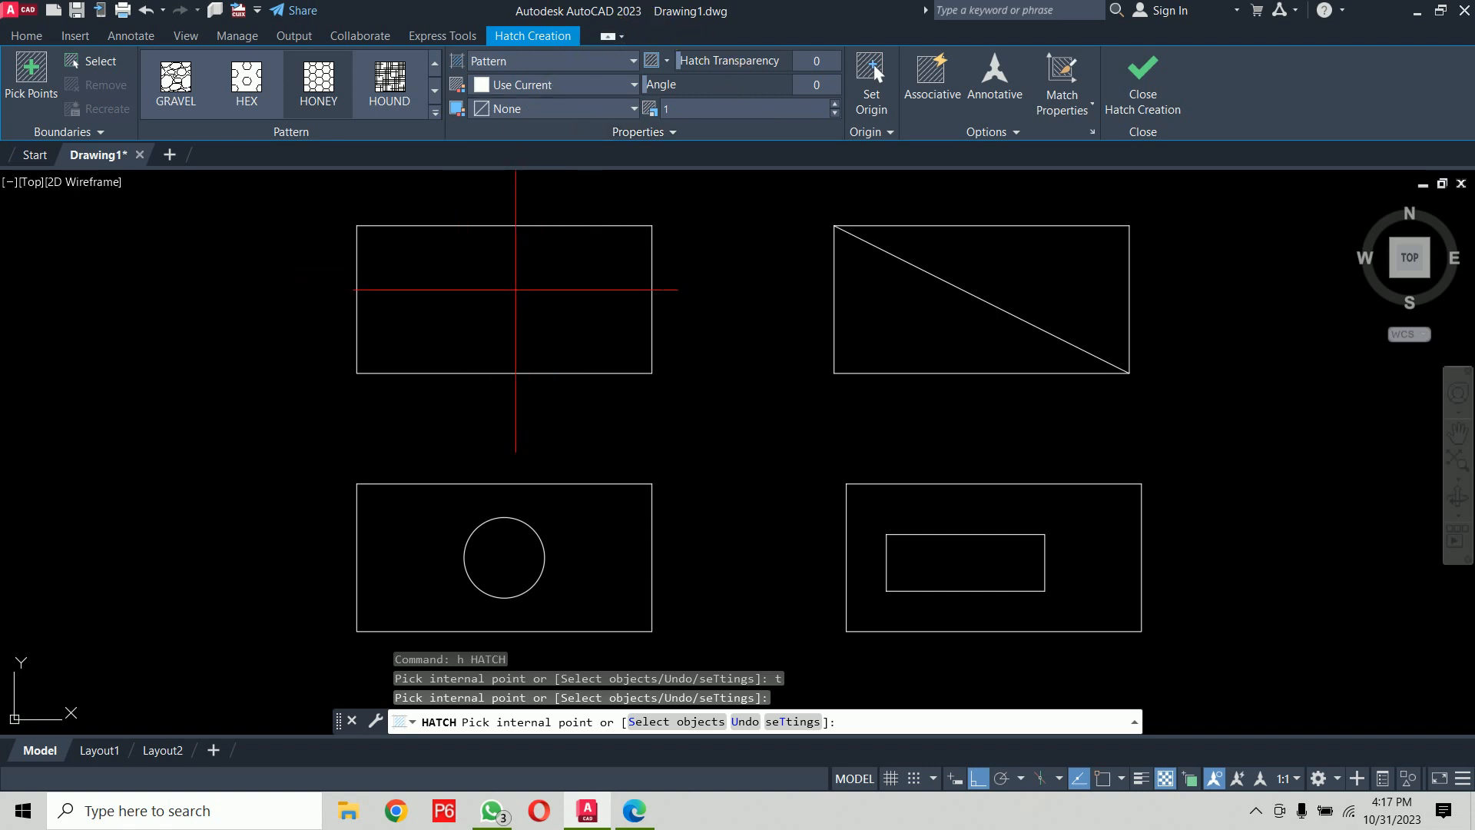
{"action": "left_click", "coordinate": [531, 295]}
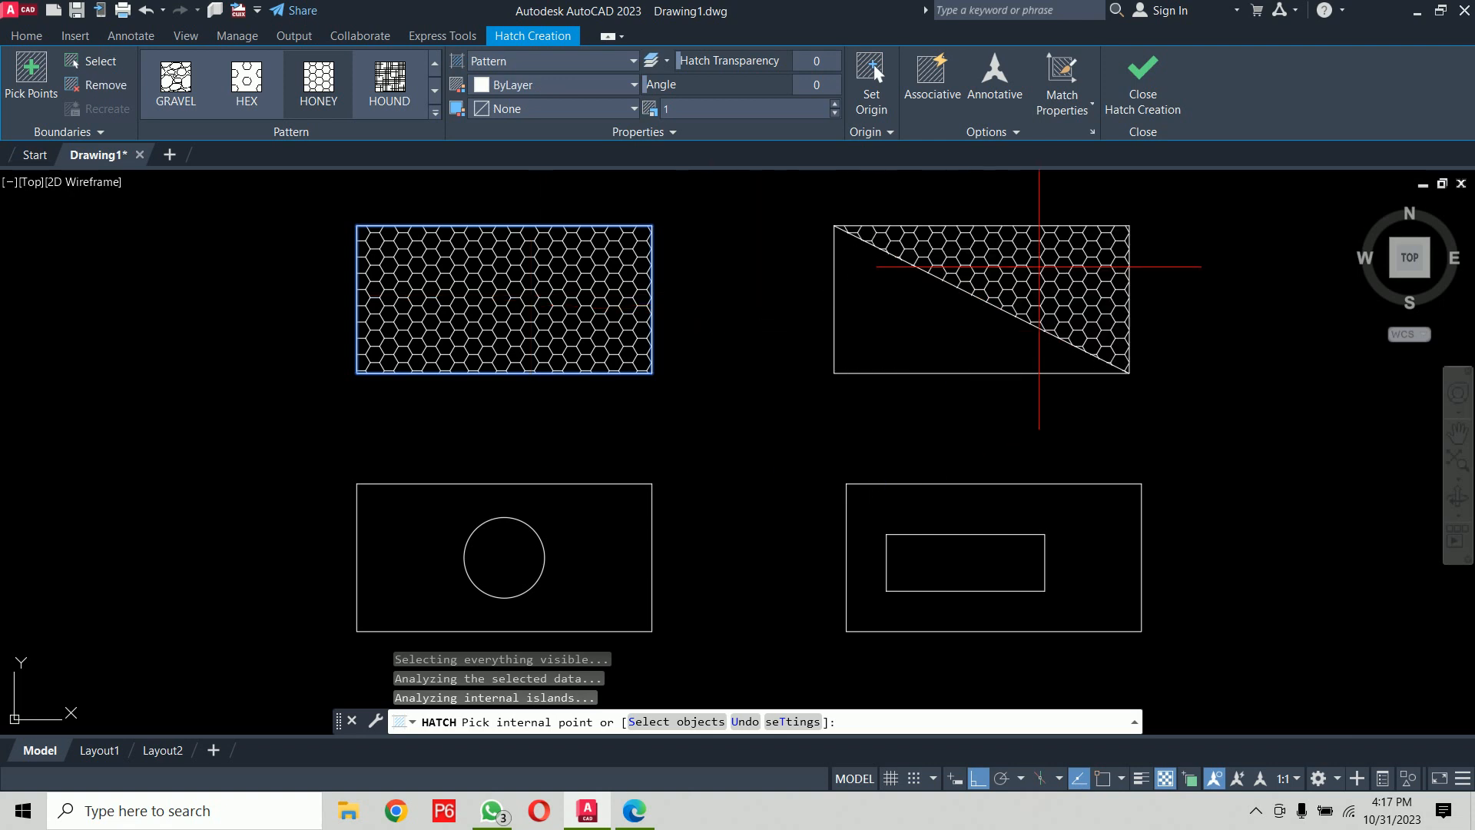
{"action": "left_click", "coordinate": [1039, 267]}
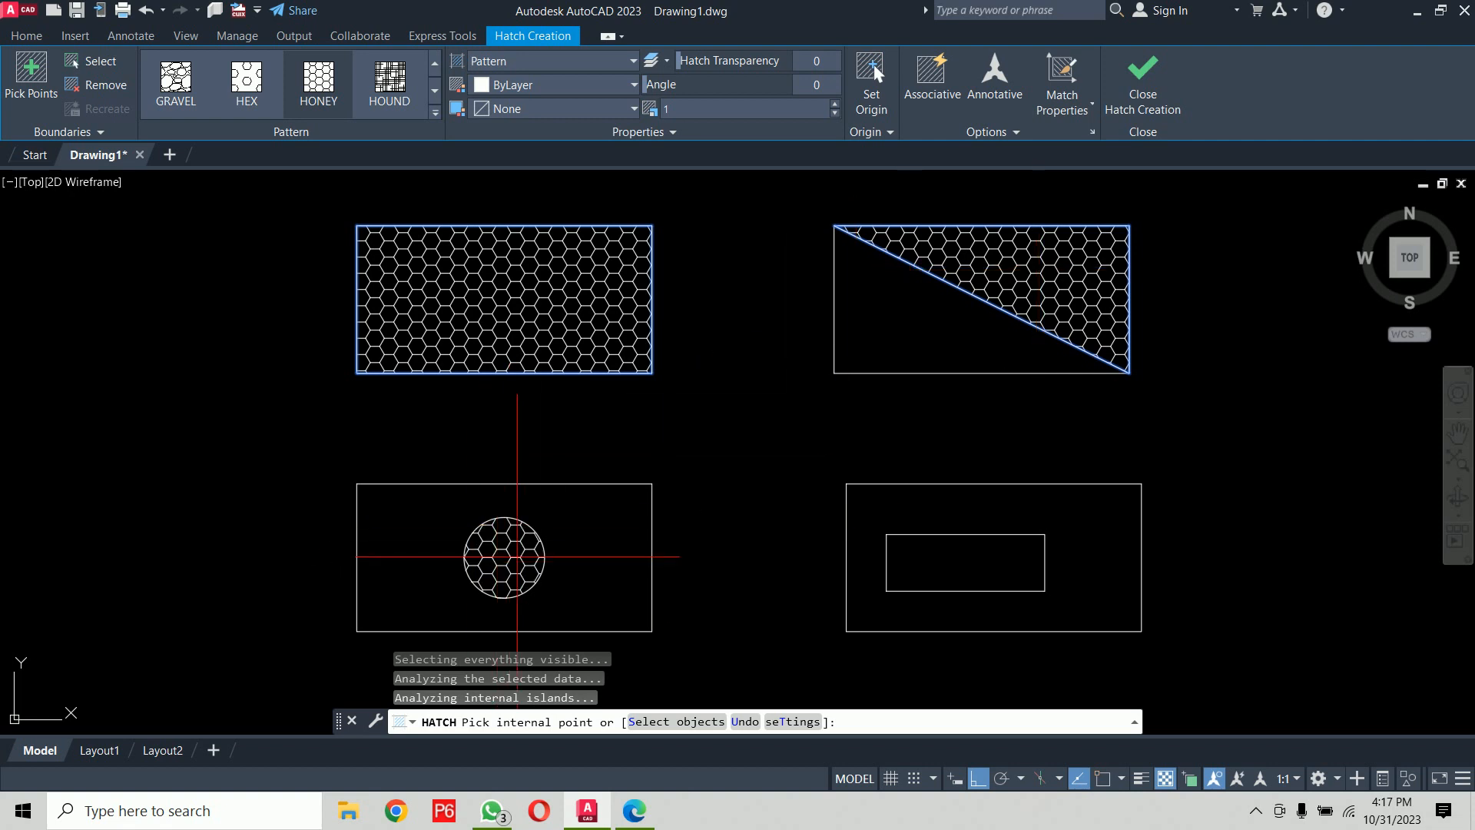
{"action": "left_click", "coordinate": [603, 513]}
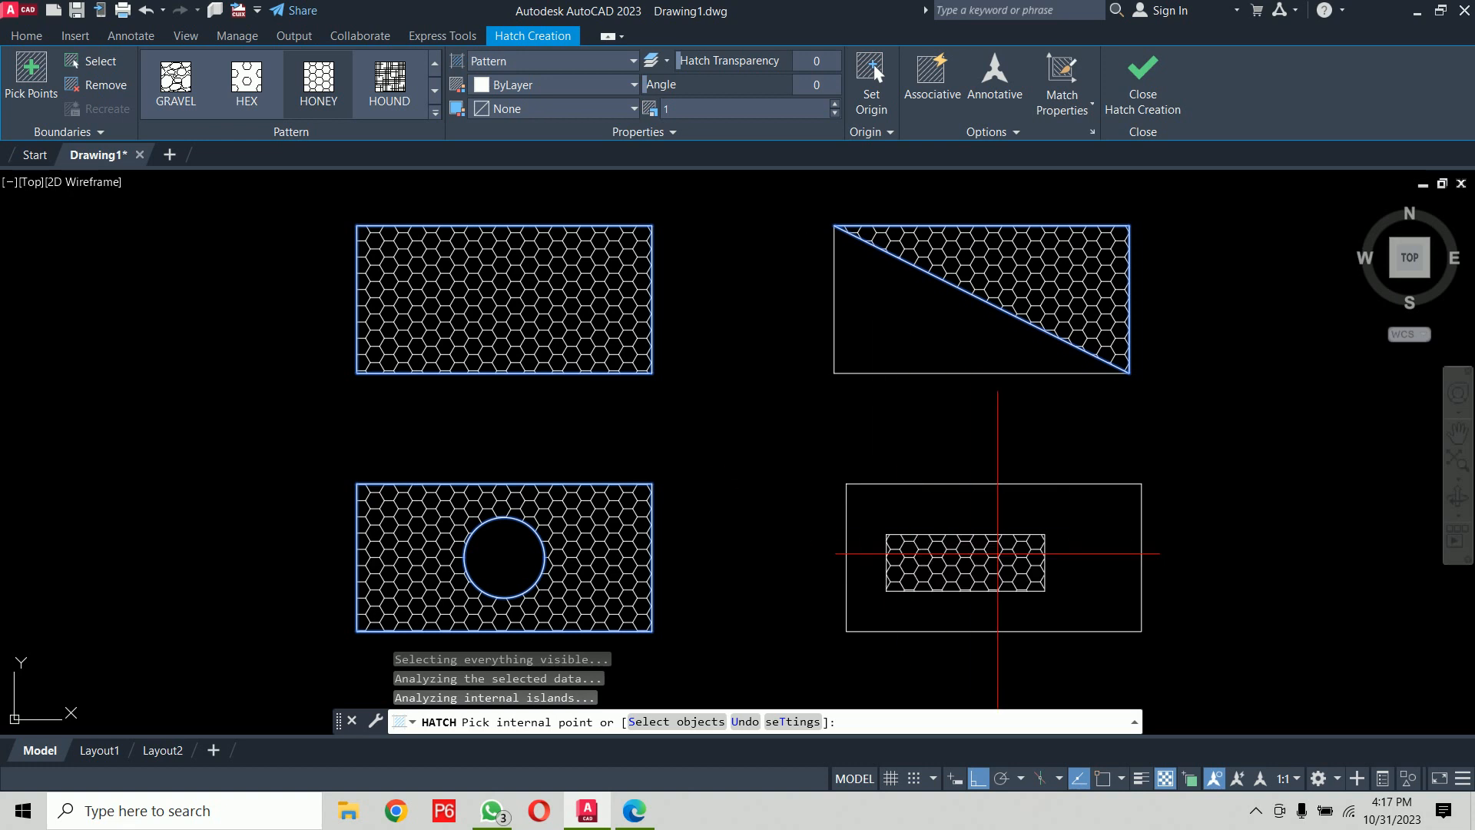
Step: Add the inner rectangle, the frame around it and the diagonal's lower triangle as picked areas, and finish the hatch
{"action": "left_click", "coordinate": [997, 553]}
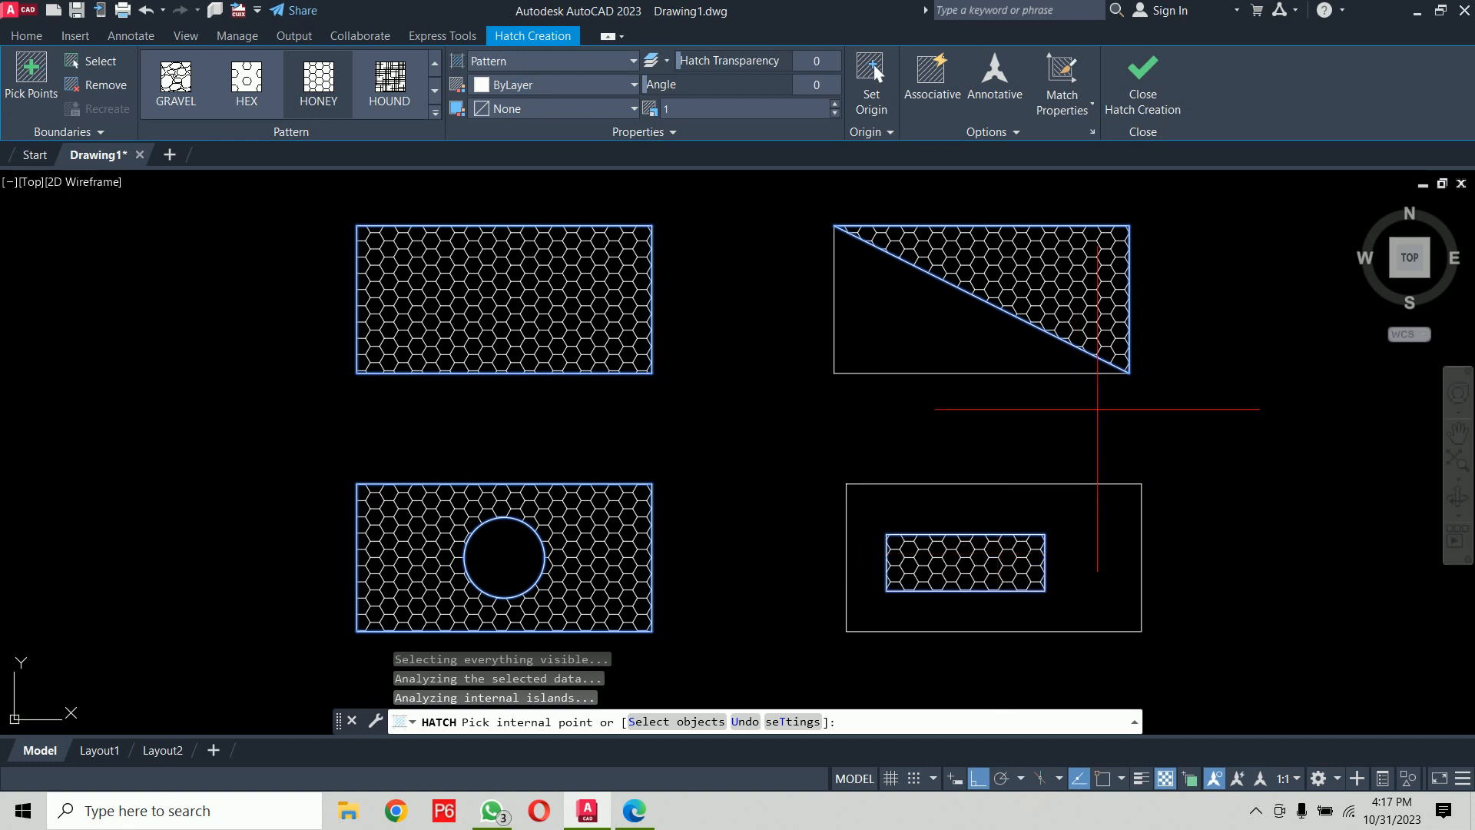
{"action": "scroll", "coordinate": [991, 330], "scroll_direction": "up", "scroll_amount": 3}
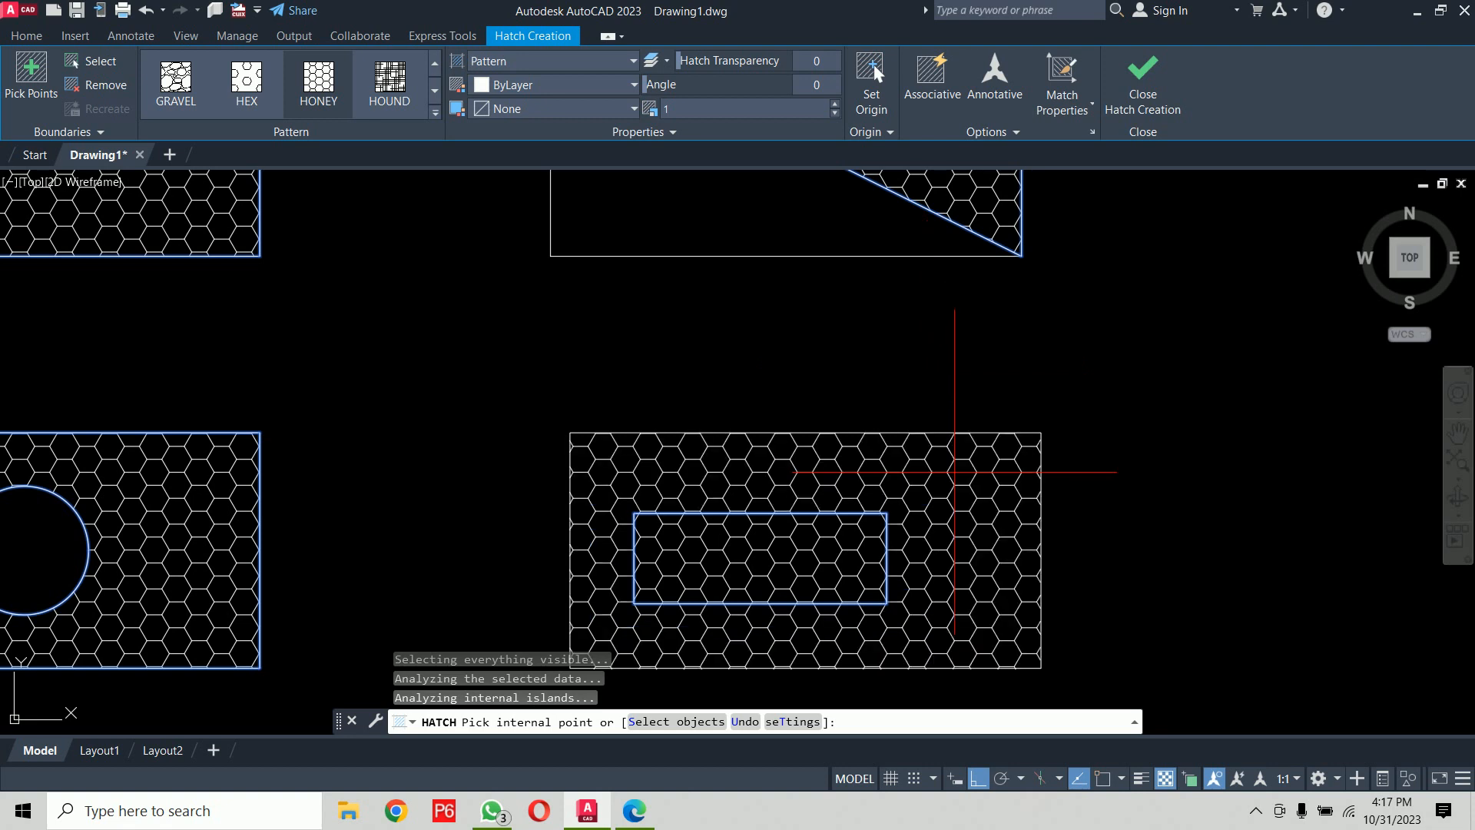
{"action": "left_click", "coordinate": [954, 473]}
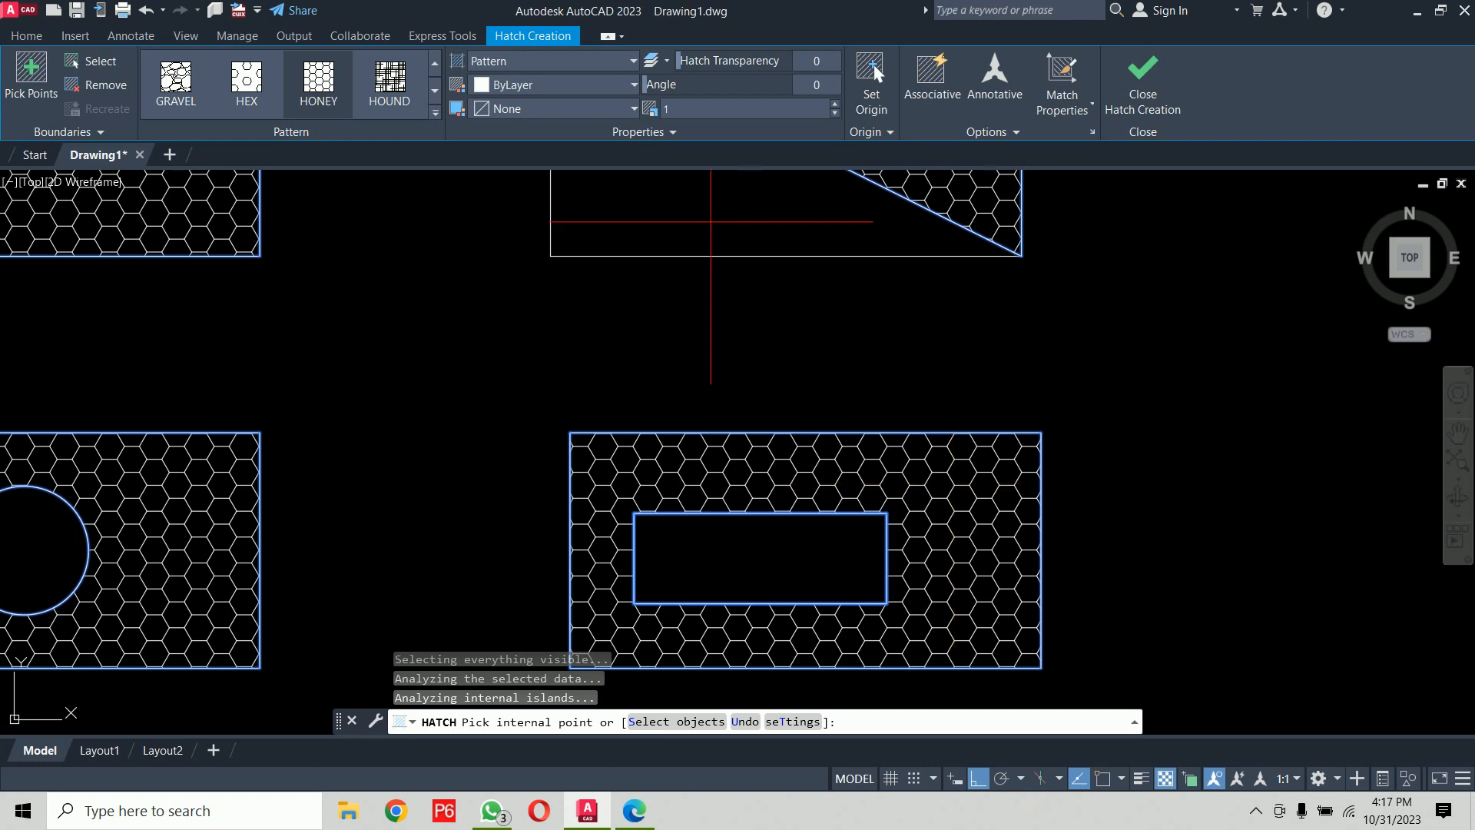
{"action": "left_click", "coordinate": [709, 223]}
{"action": "scroll", "coordinate": [827, 359], "scroll_direction": "down", "scroll_amount": 4}
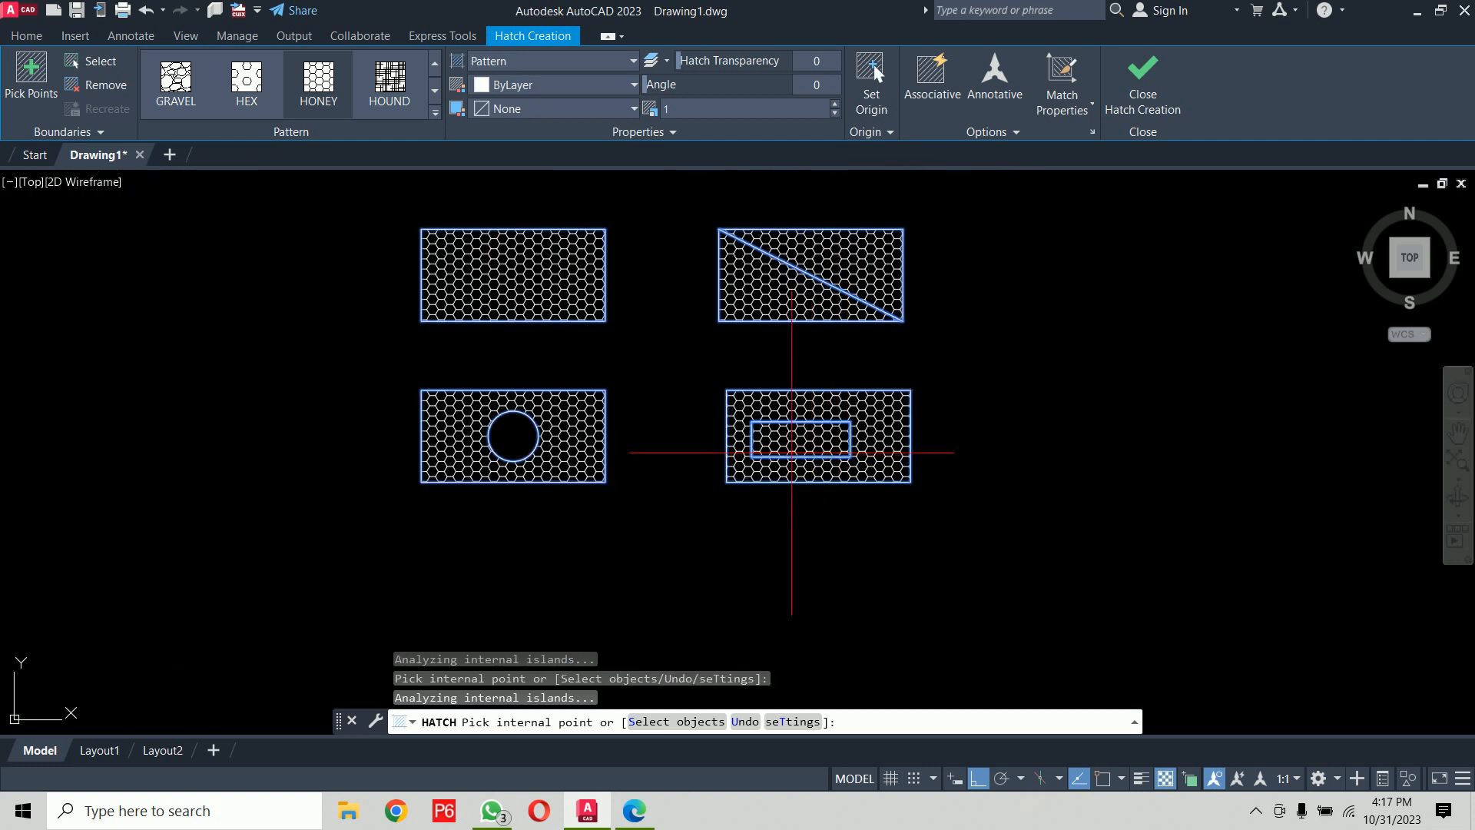
{"action": "left_click", "coordinate": [792, 451]}
{"action": "key", "text": "Return"}
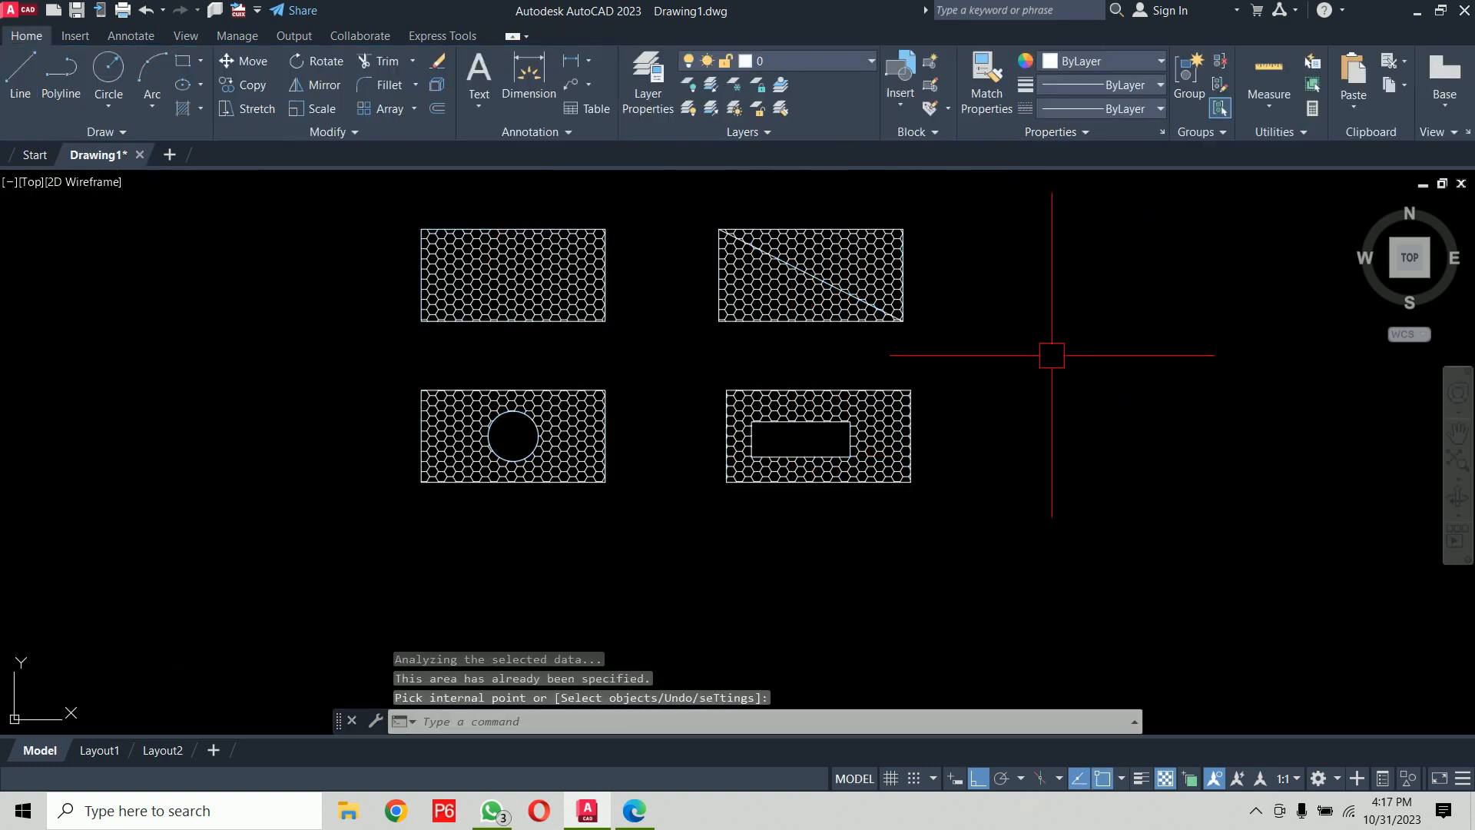
Step: Start another hatch with its settings dialog and turn off island detection
{"action": "scroll", "coordinate": [787, 454], "scroll_direction": "up", "scroll_amount": 4}
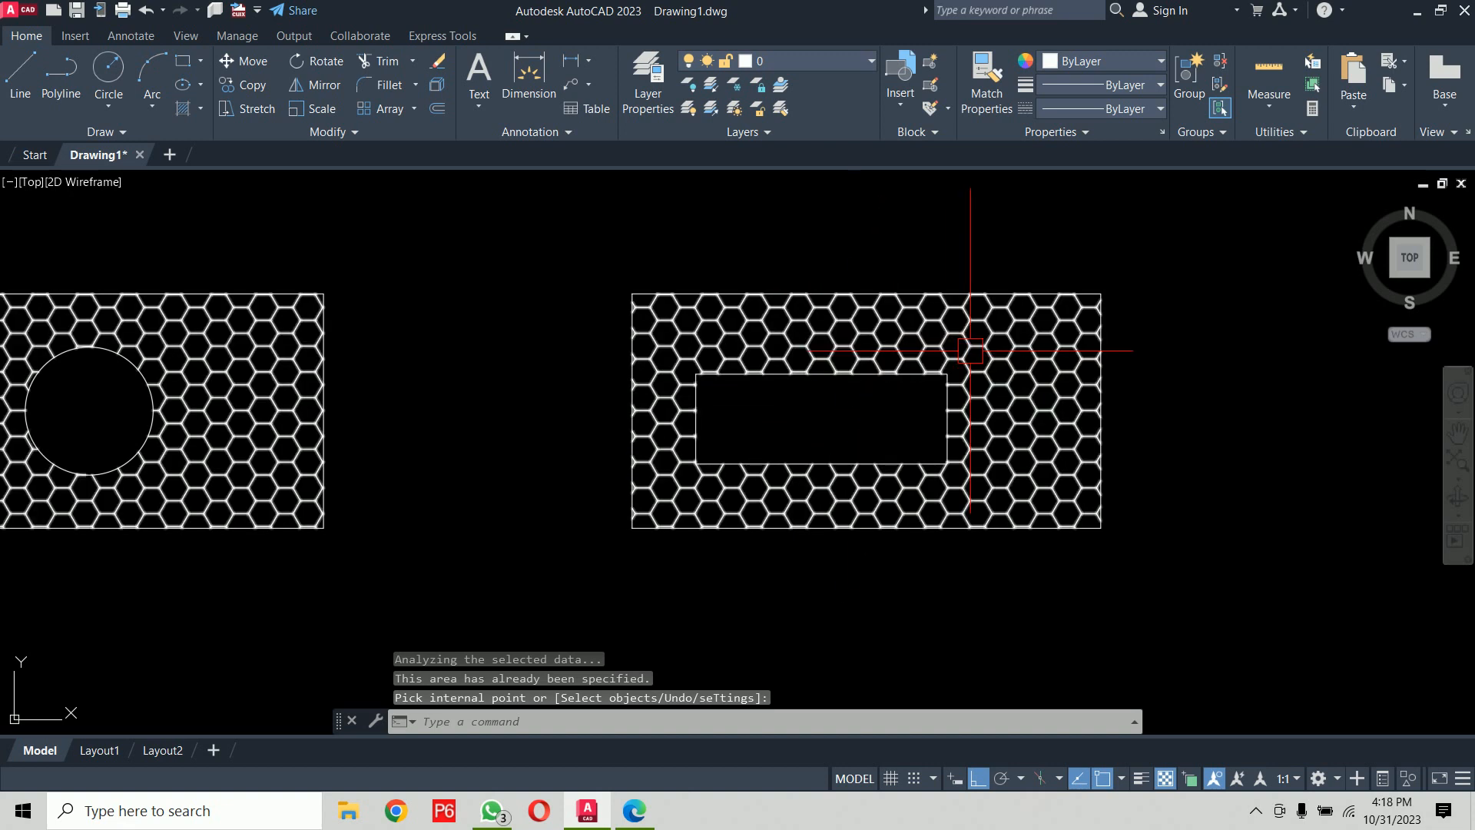
{"action": "middle_click_drag", "start_coordinate": [970, 350], "coordinate": [922, 380]}
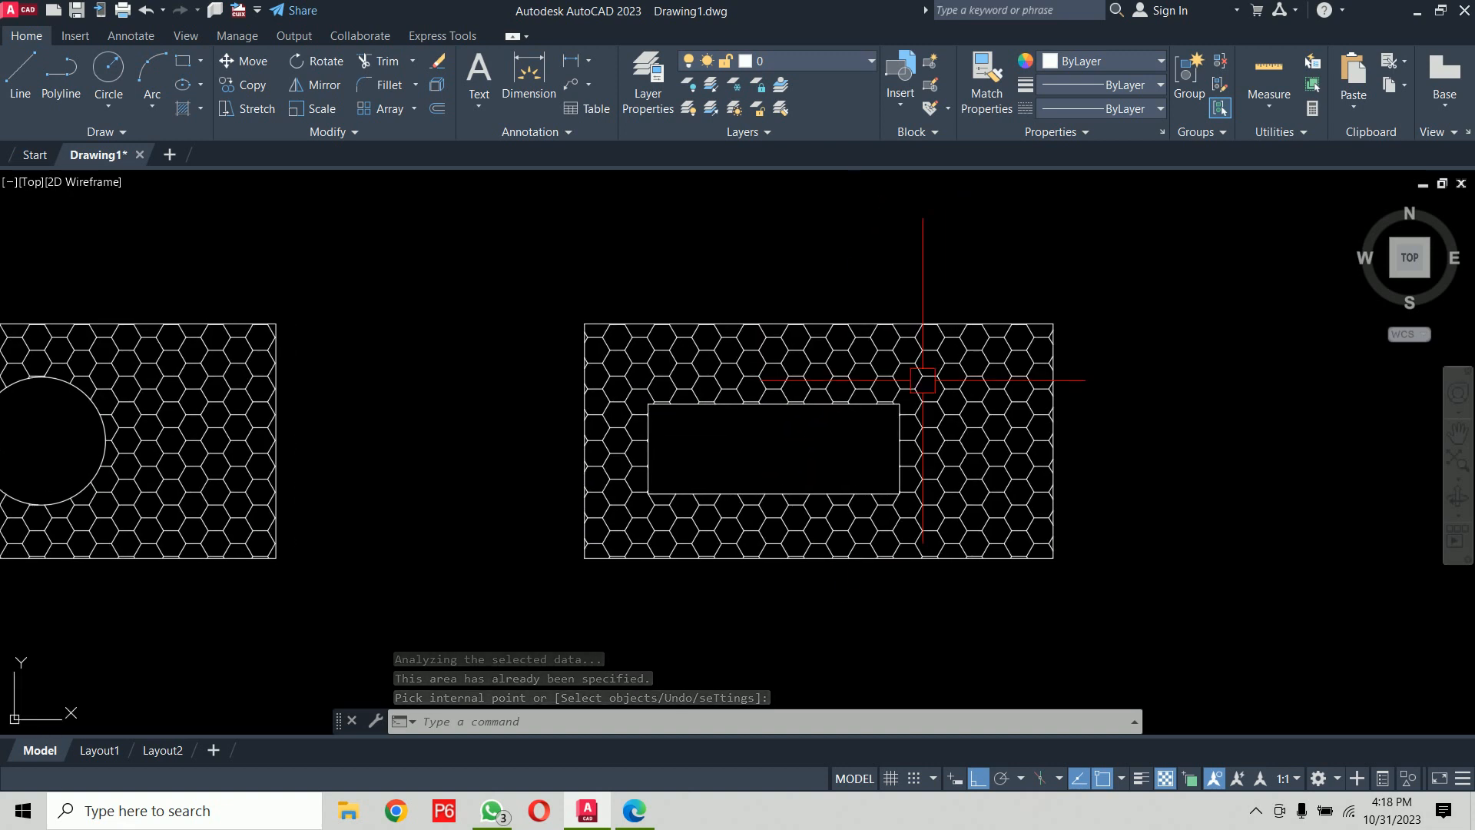
{"action": "type", "text": "h"}
{"action": "key", "text": "Return"}
{"action": "type", "text": "t"}
{"action": "key", "text": "Return"}
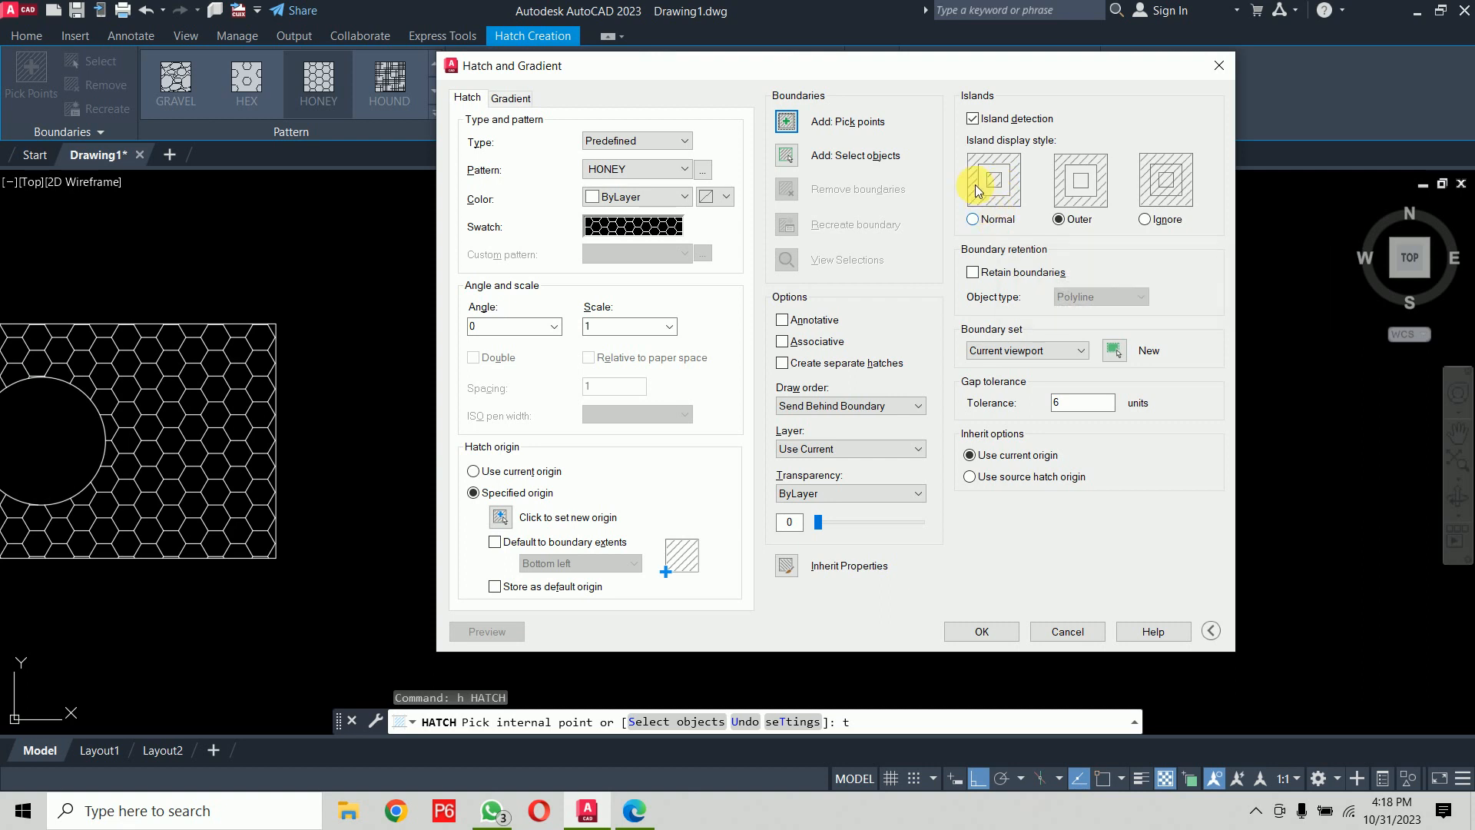
{"action": "left_click", "coordinate": [973, 120]}
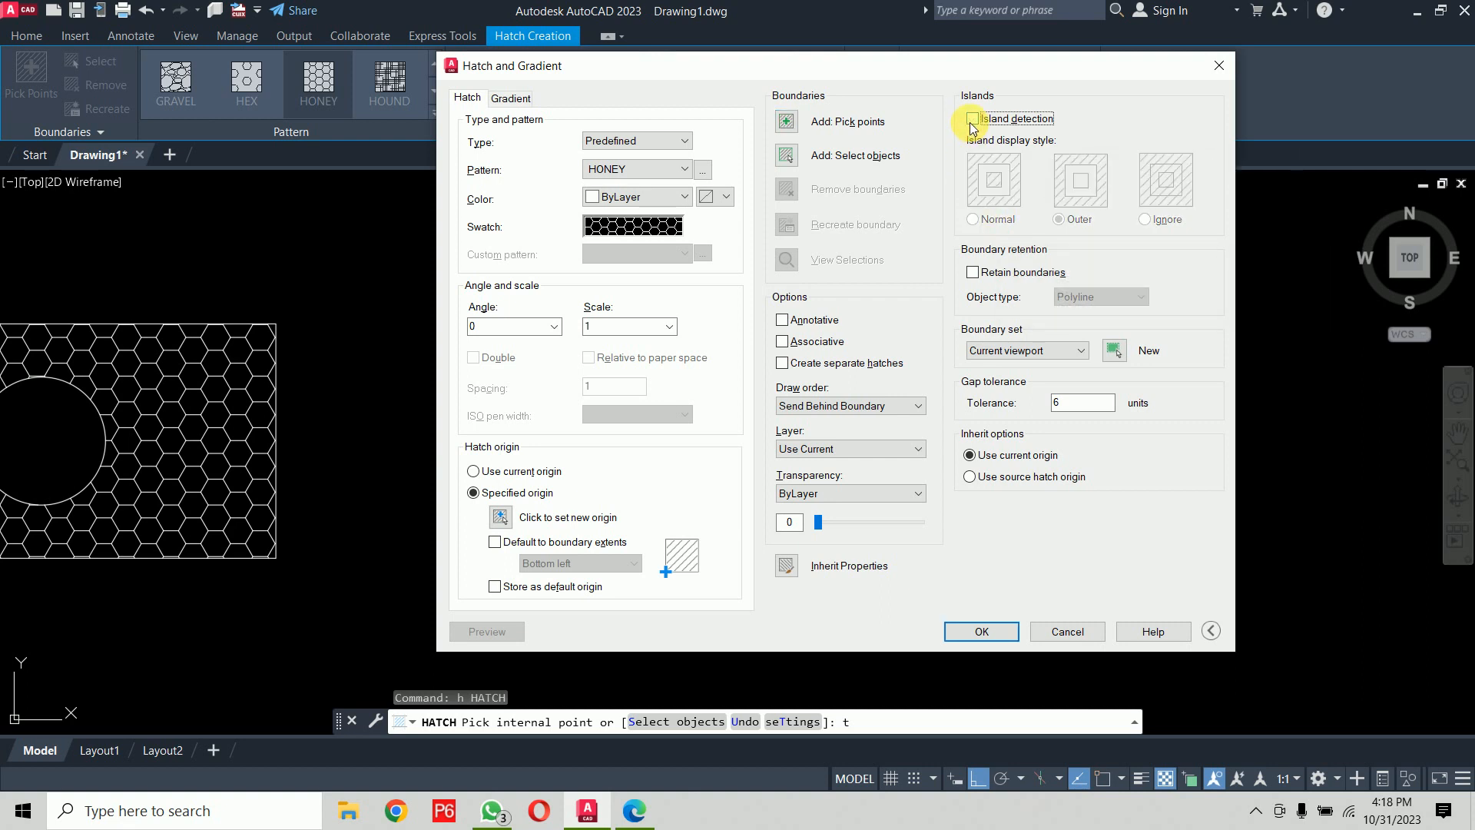
Step: Fill the inner rectangle and the circle with the HONEY hatch by picking points inside them
{"action": "left_click", "coordinate": [784, 125]}
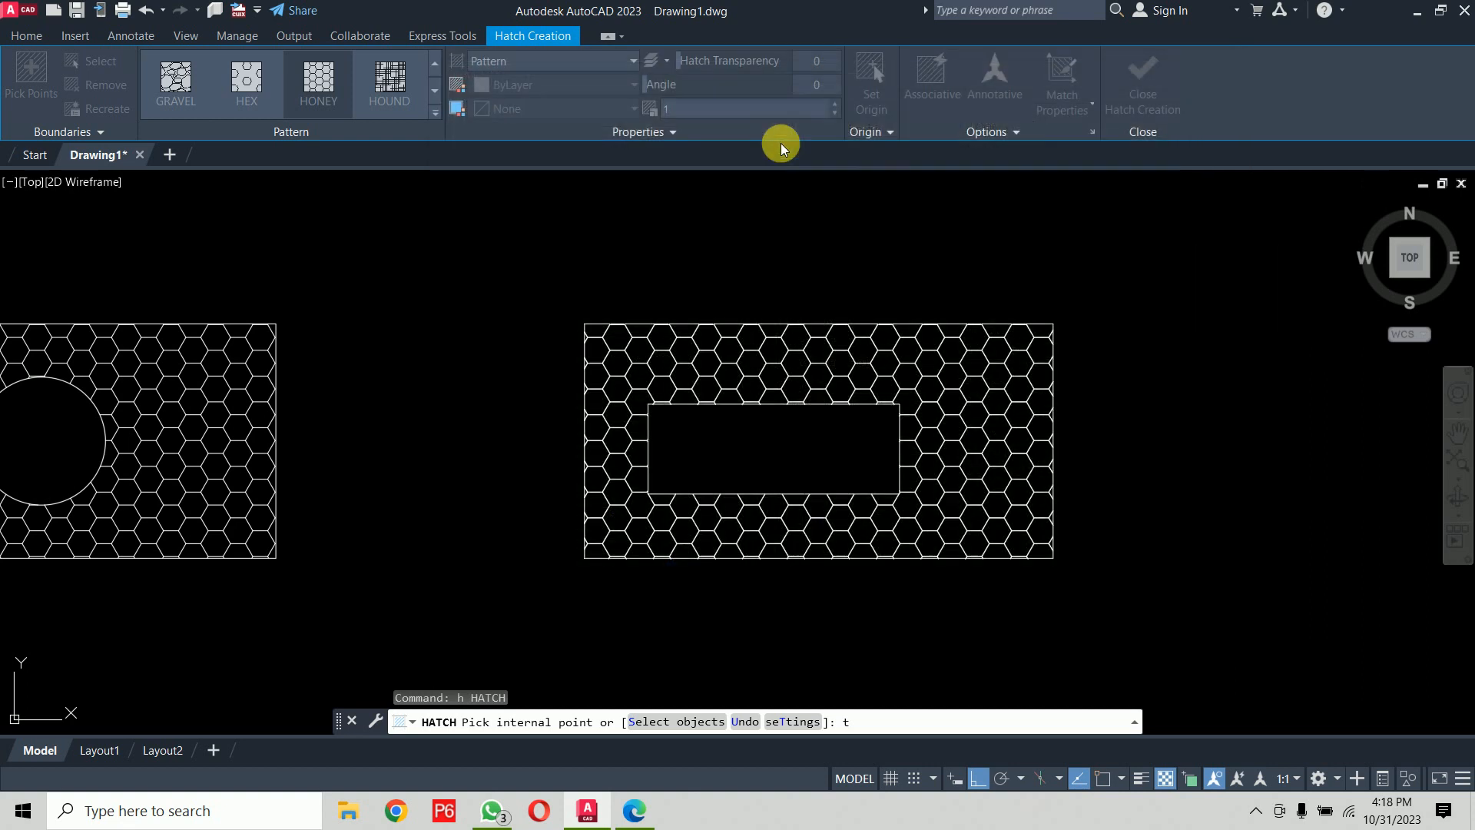
{"action": "left_click", "coordinate": [807, 440]}
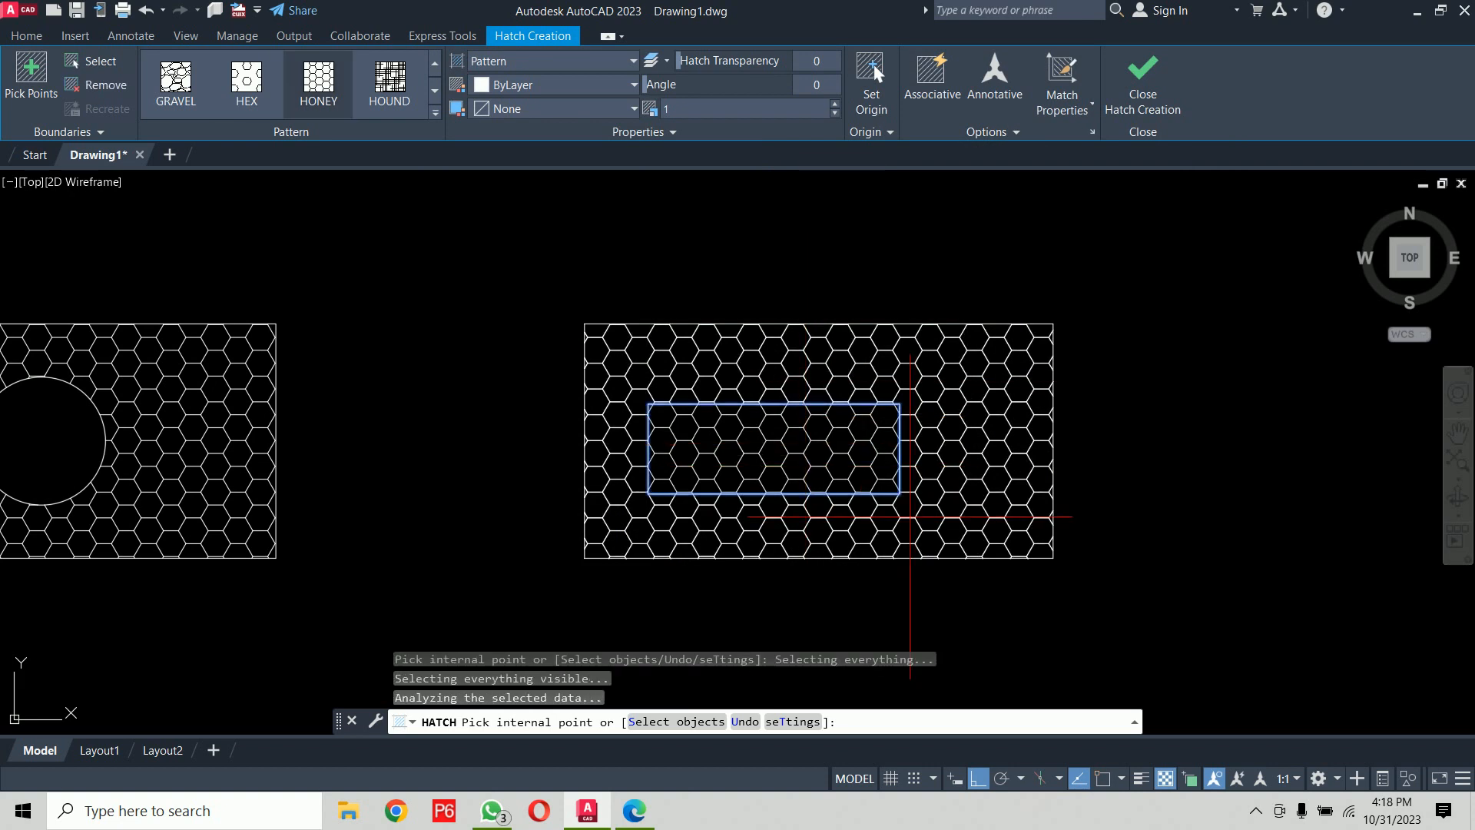
{"action": "scroll", "coordinate": [928, 431], "scroll_direction": "down", "scroll_amount": 3}
{"action": "left_click", "coordinate": [595, 440]}
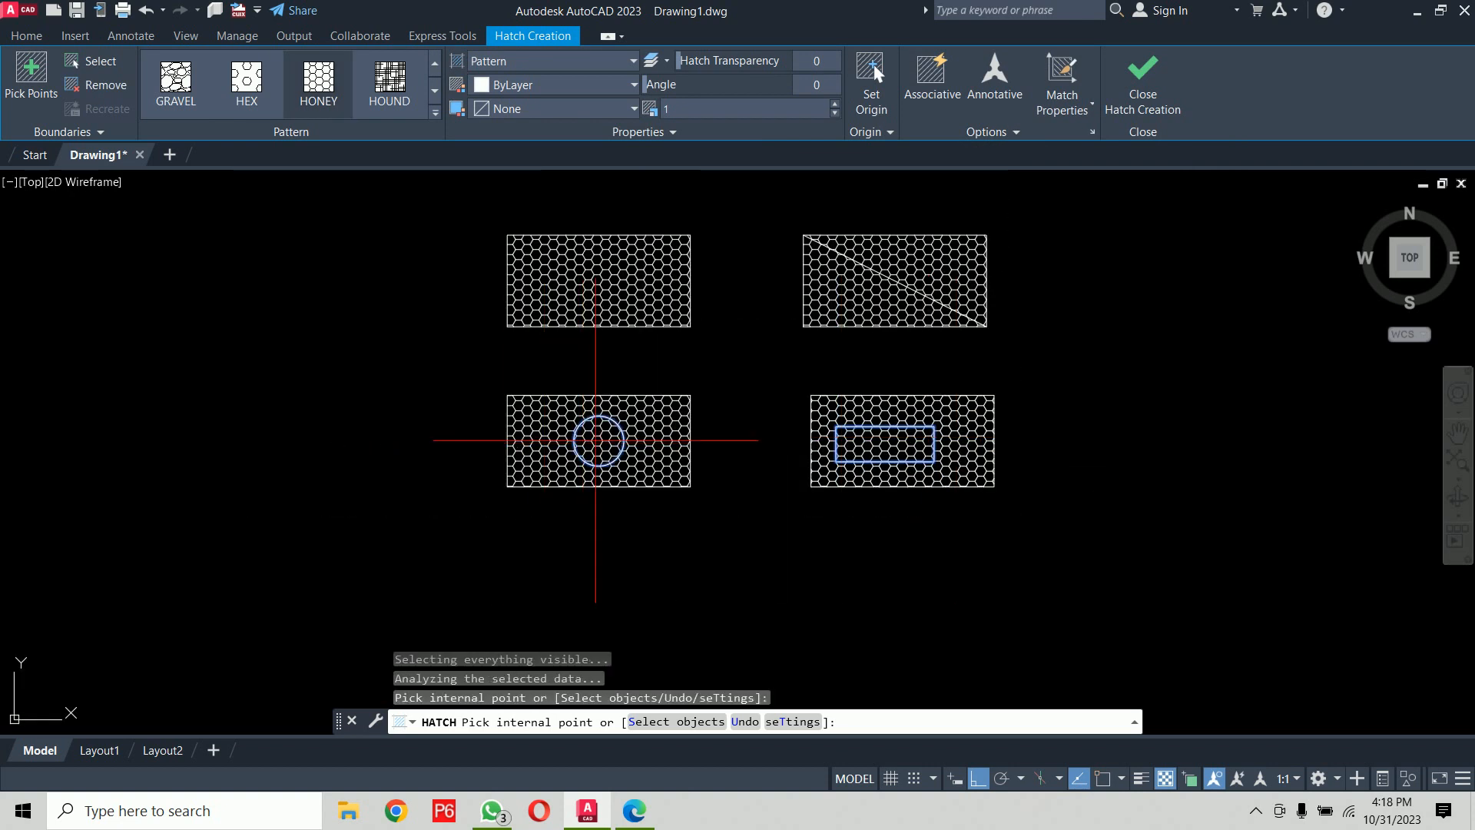
{"action": "key", "text": "Return"}
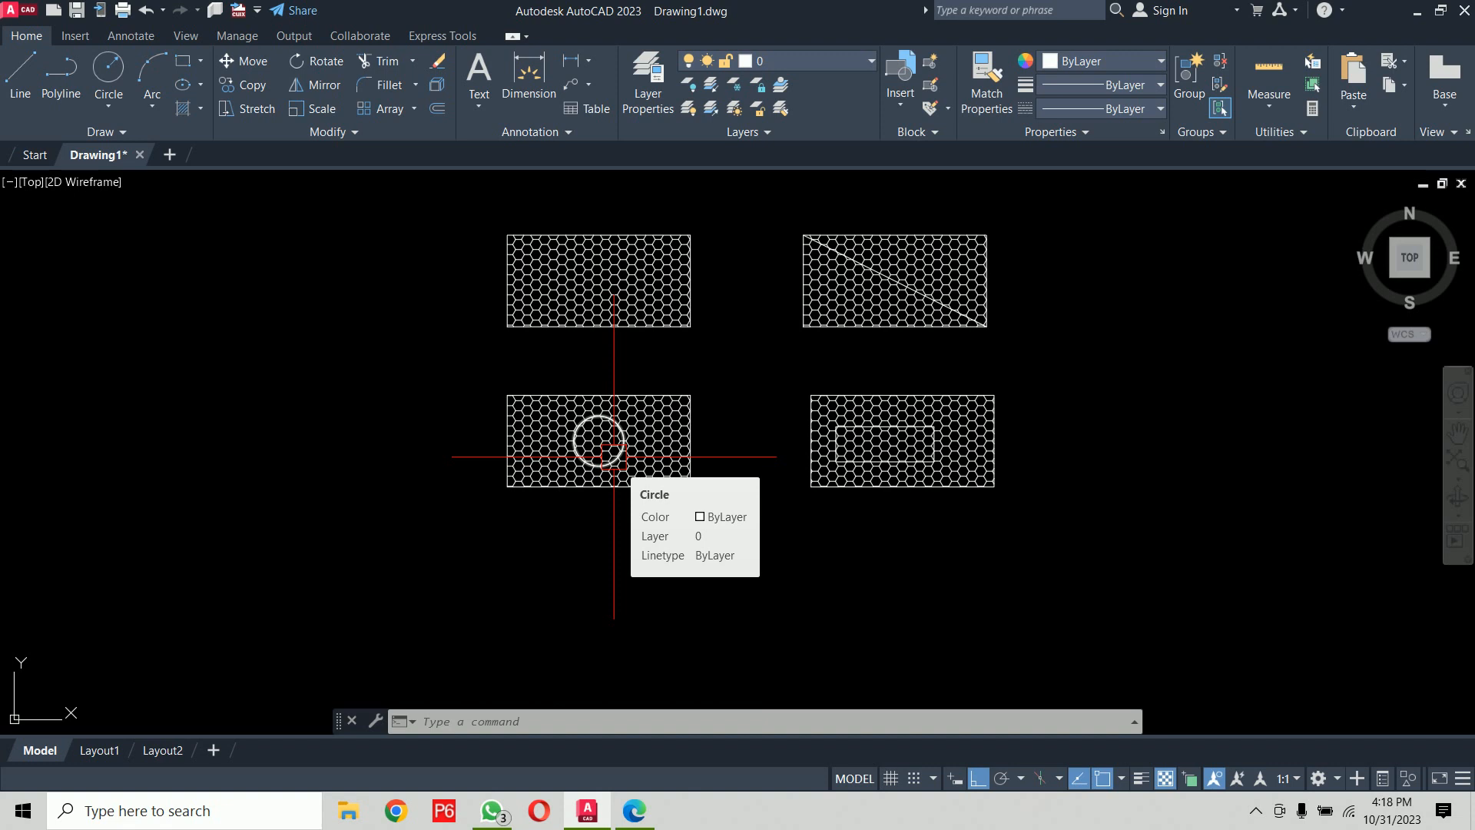
Step: Undo both HONEY hatches to clear the fills from all four rectangles
{"action": "key", "text": "ctrl+z"}
{"action": "scroll", "coordinate": [933, 445], "scroll_direction": "up", "scroll_amount": 4}
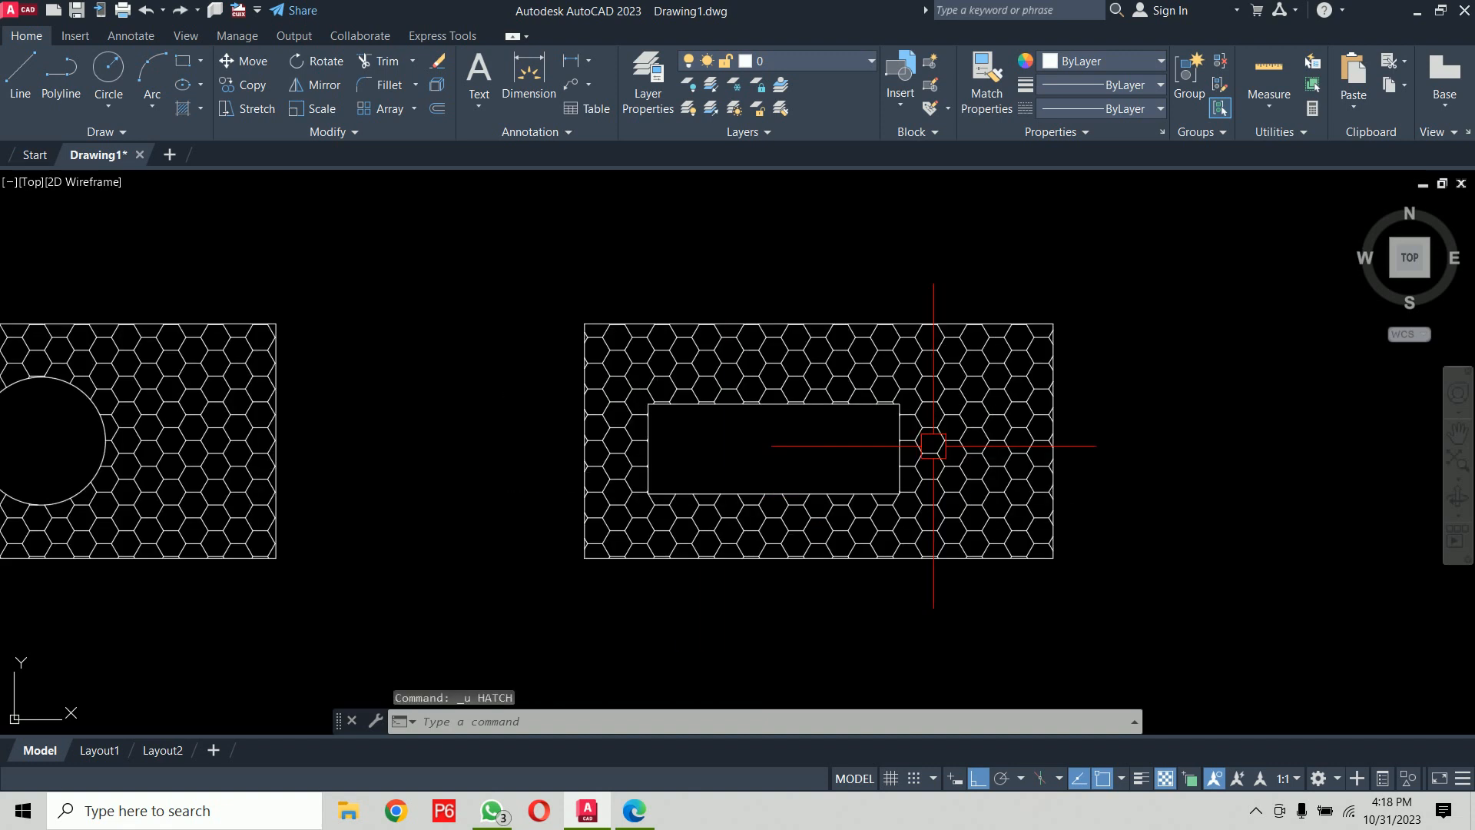
{"action": "key", "text": "ctrl+z"}
{"action": "key", "text": "ctrl+z"}
{"action": "type", "text": "h"}
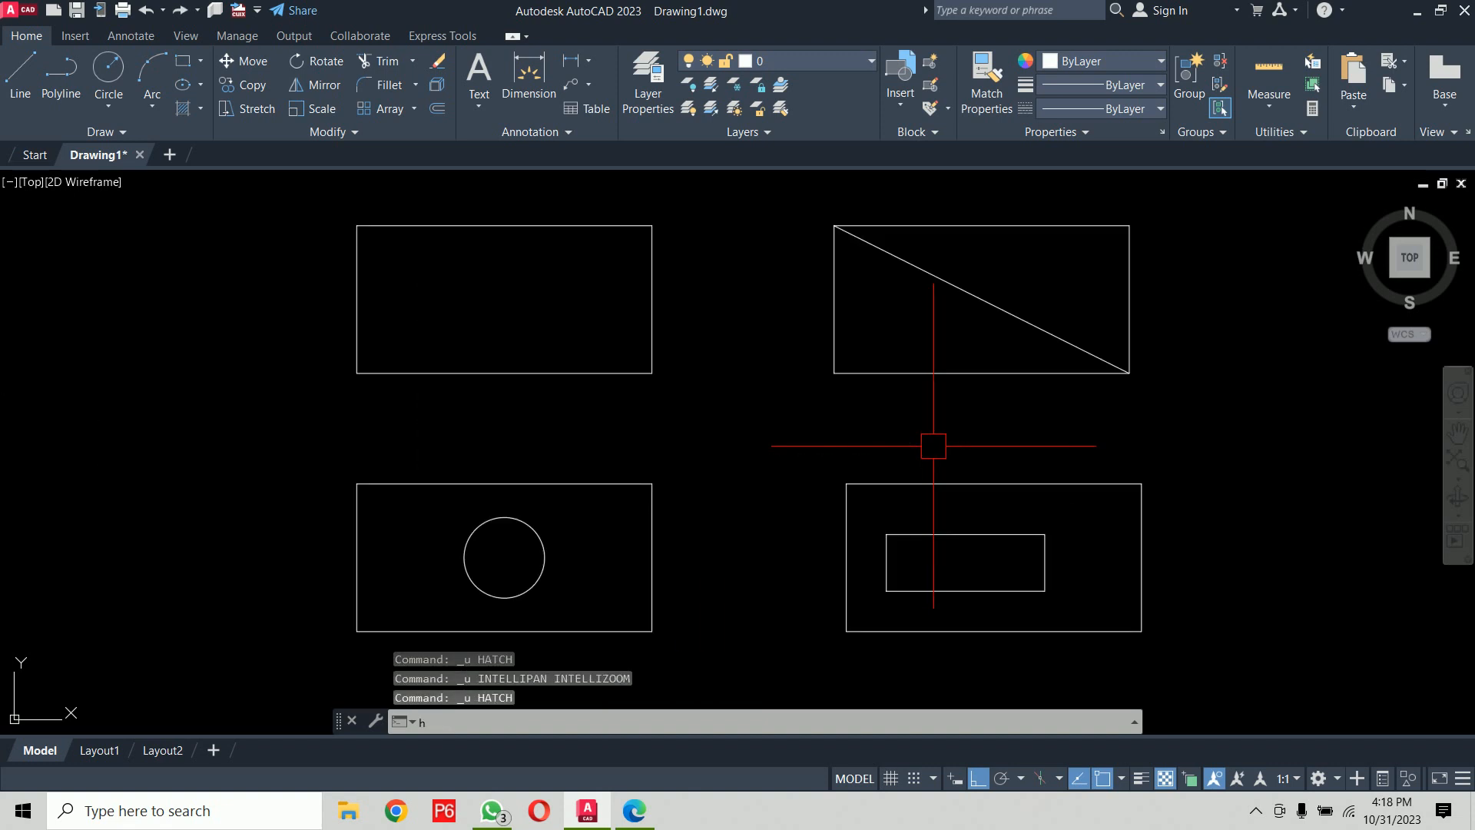
{"action": "key", "text": "Return"}
{"action": "type", "text": "t"}
{"action": "key", "text": "Return"}
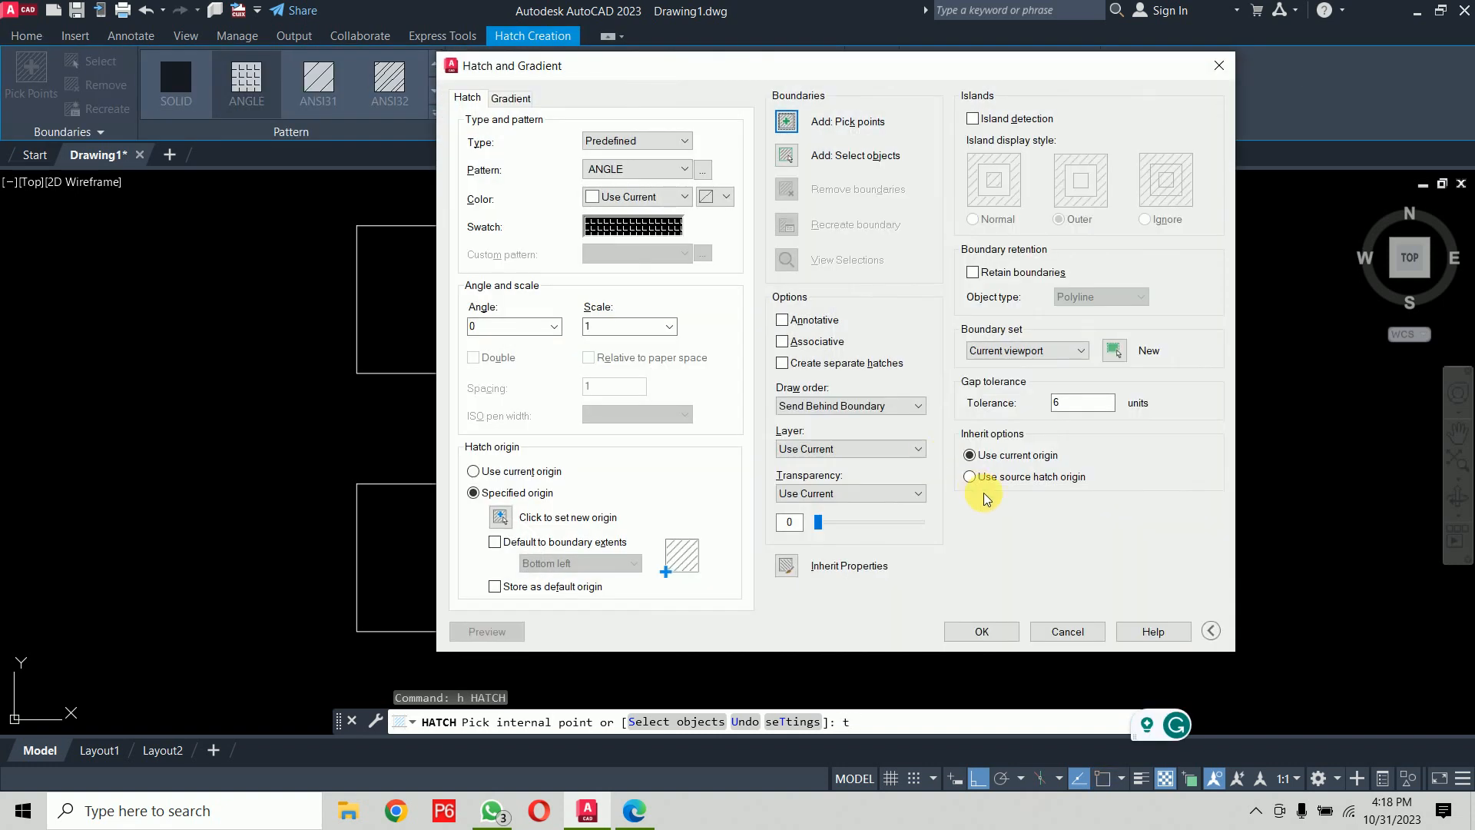
{"action": "left_click", "coordinate": [1210, 631]}
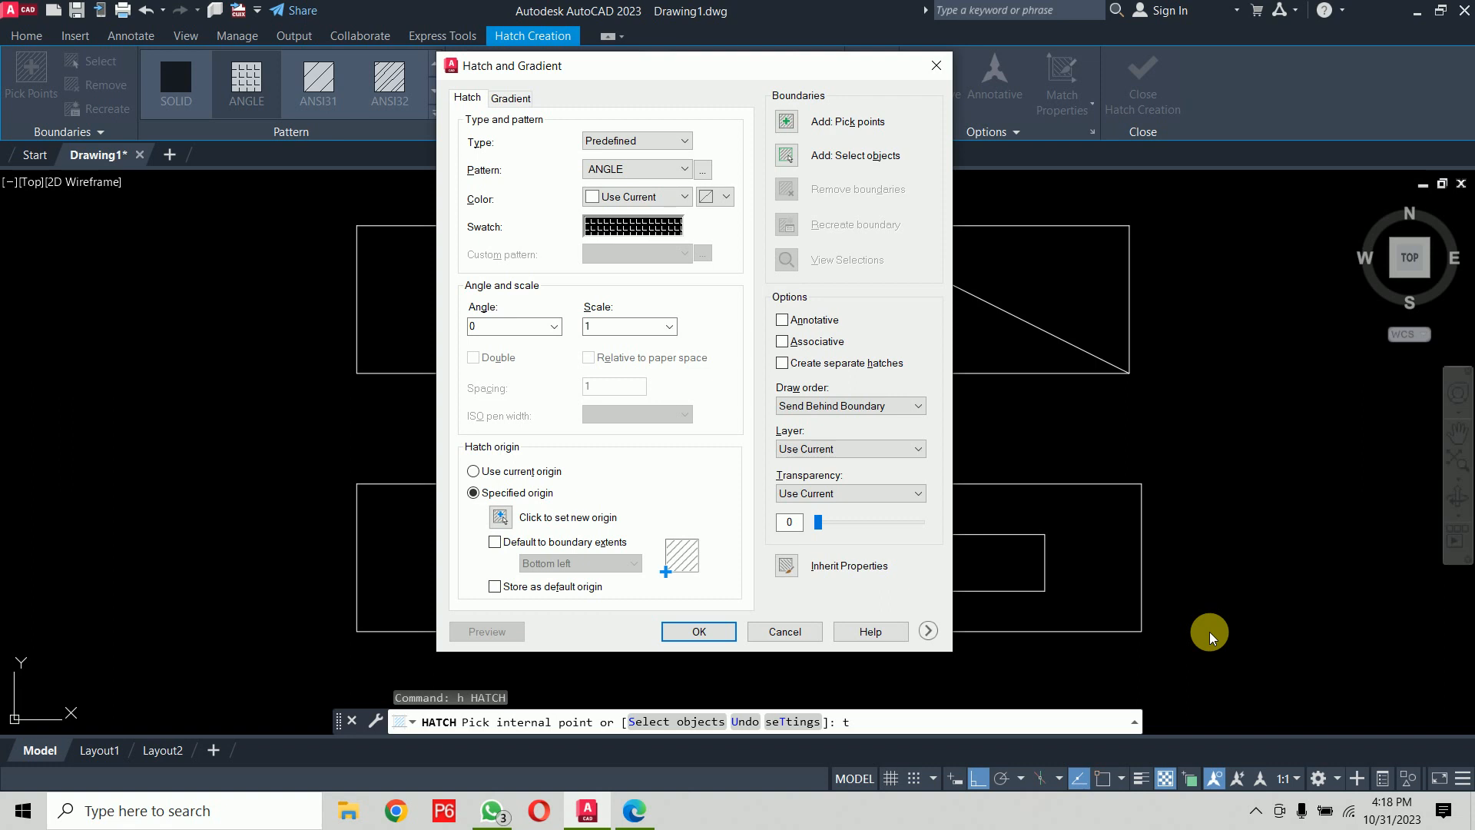
{"action": "left_click", "coordinate": [937, 634]}
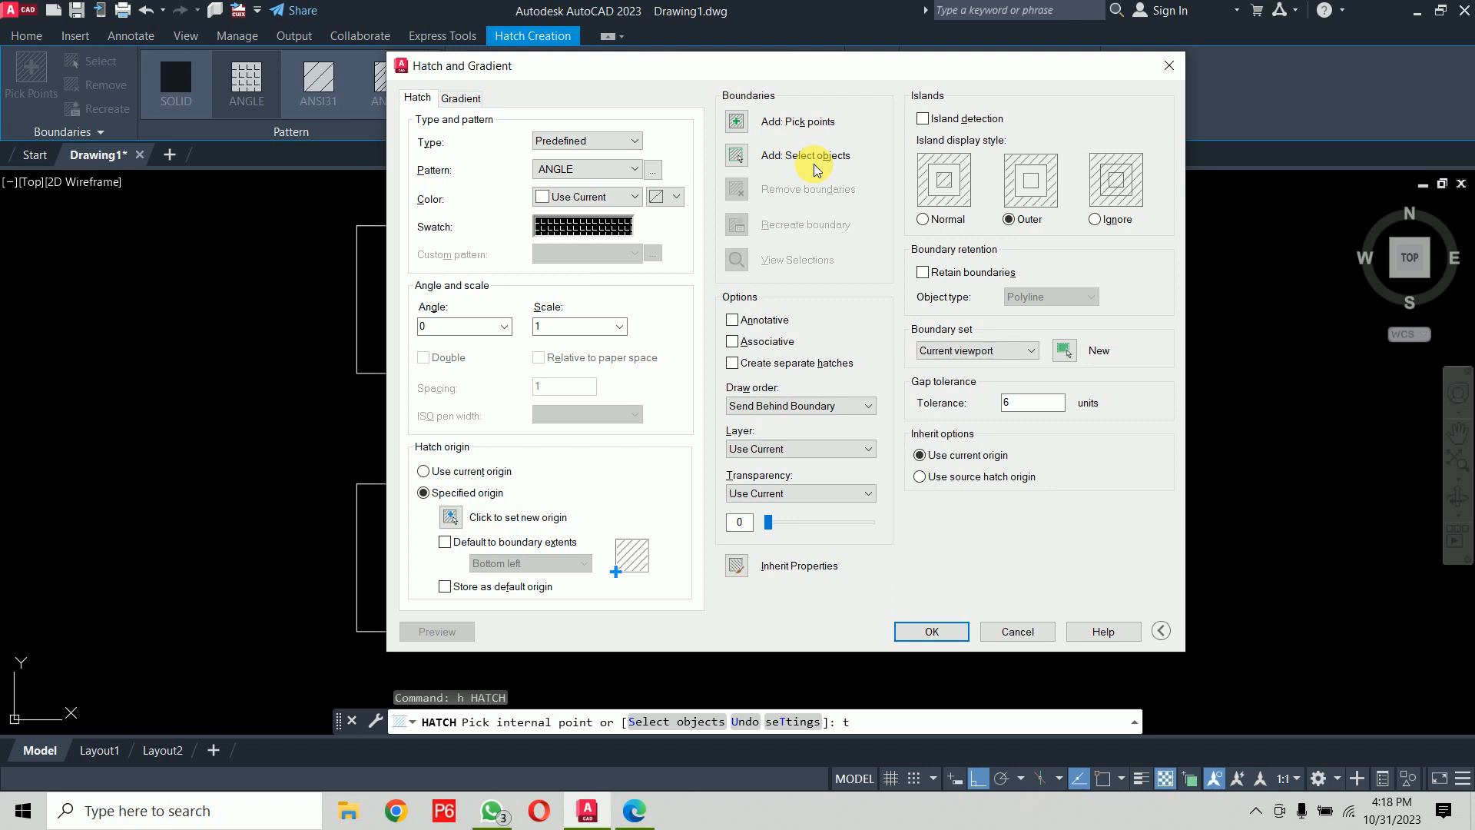
{"action": "key", "text": "Escape"}
{"action": "key", "text": "Escape"}
{"action": "key", "text": "Escape"}
{"action": "key", "text": "Escape"}
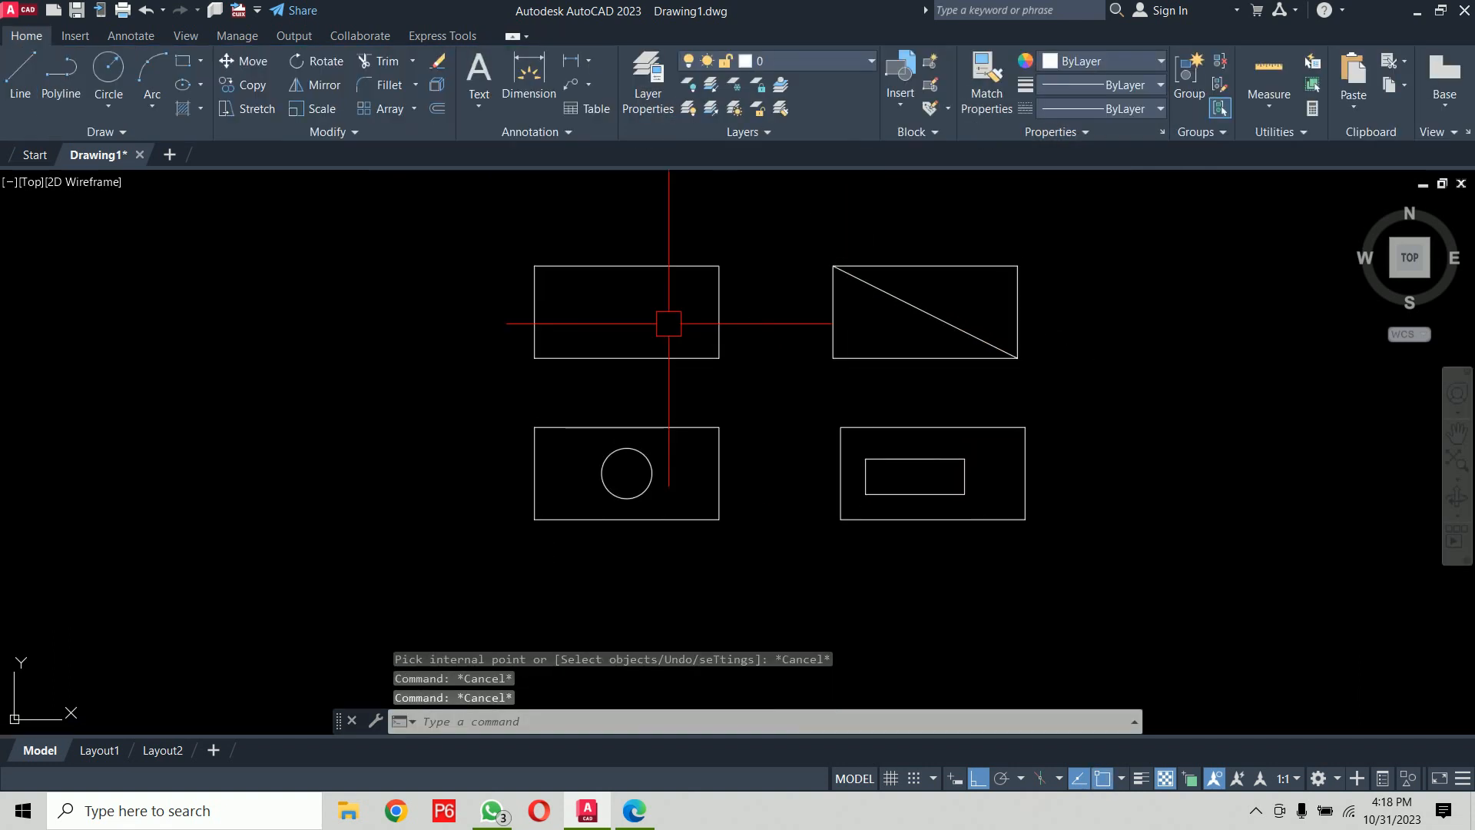
Step: Draw a nearly closed rectangular polyline in the empty space beside the rectangles, with segments of 100, 50, 100 and 49 units
{"action": "middle_click_drag", "start_coordinate": [830, 416], "coordinate": [241, 414]}
{"action": "type", "text": "p"}
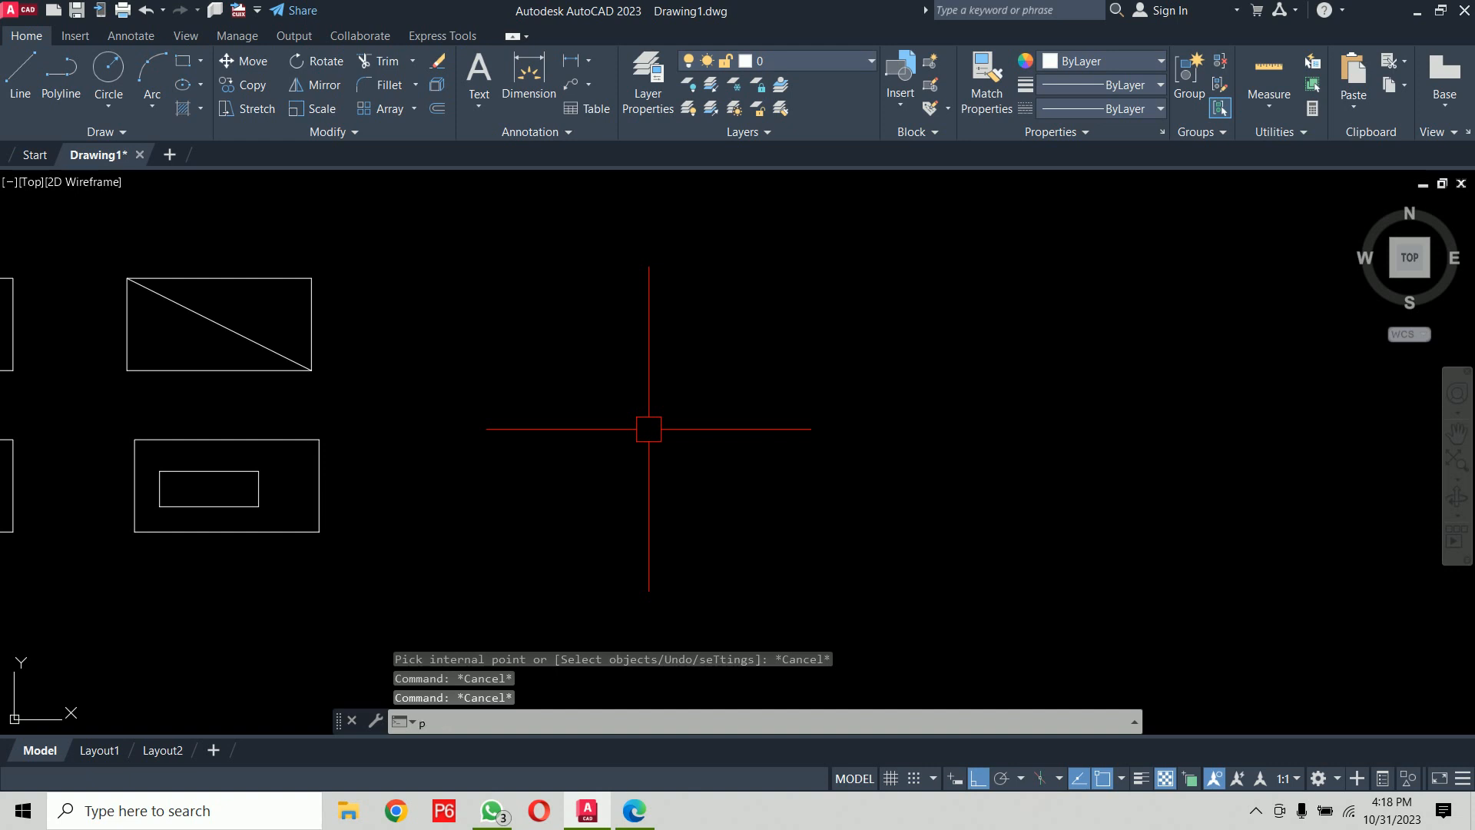
{"action": "type", "text": "l"}
{"action": "key", "text": "Return"}
{"action": "left_click", "coordinate": [892, 359]}
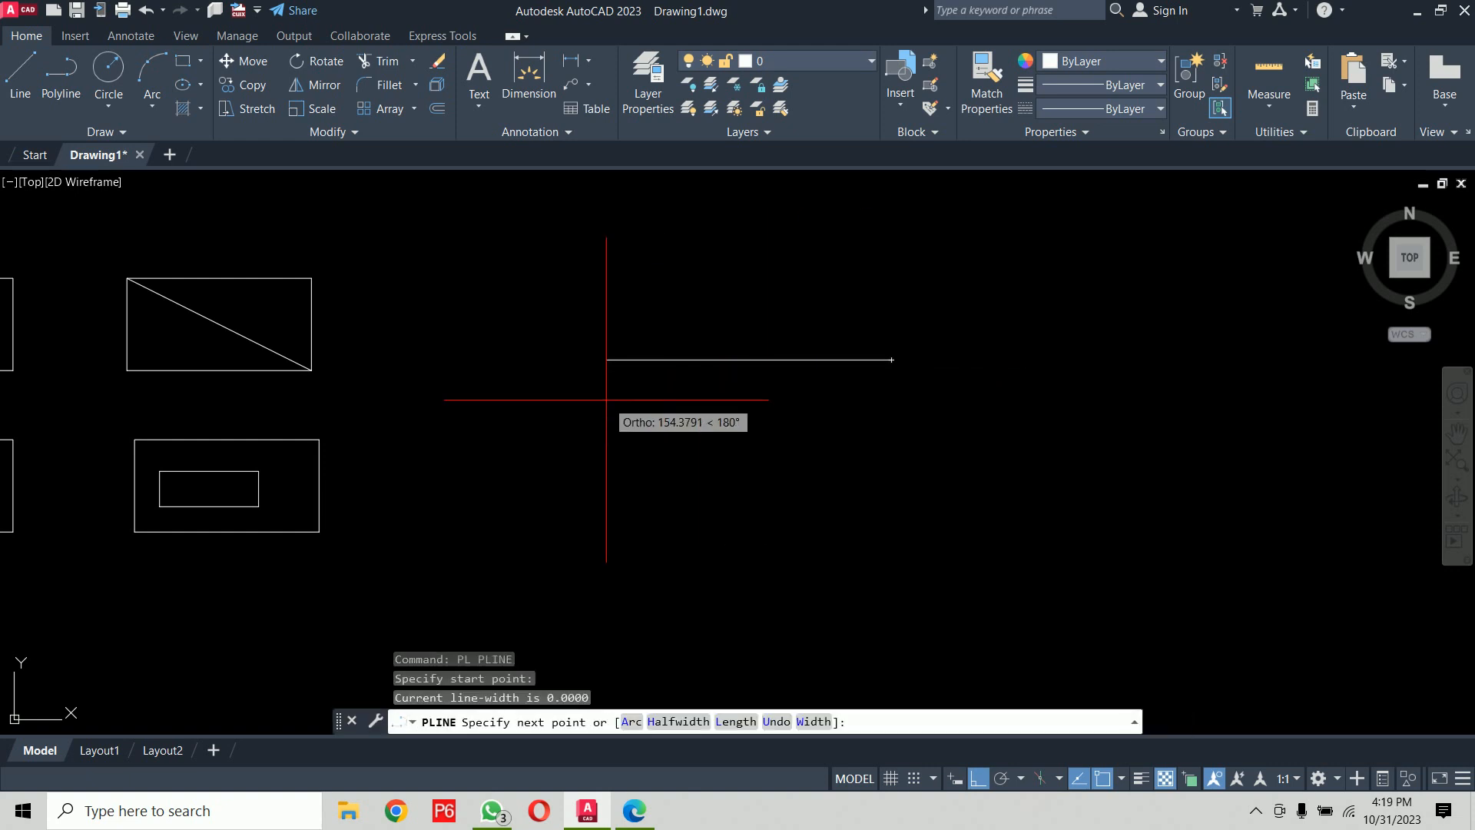
{"action": "type", "text": "100"}
{"action": "key", "text": "Return"}
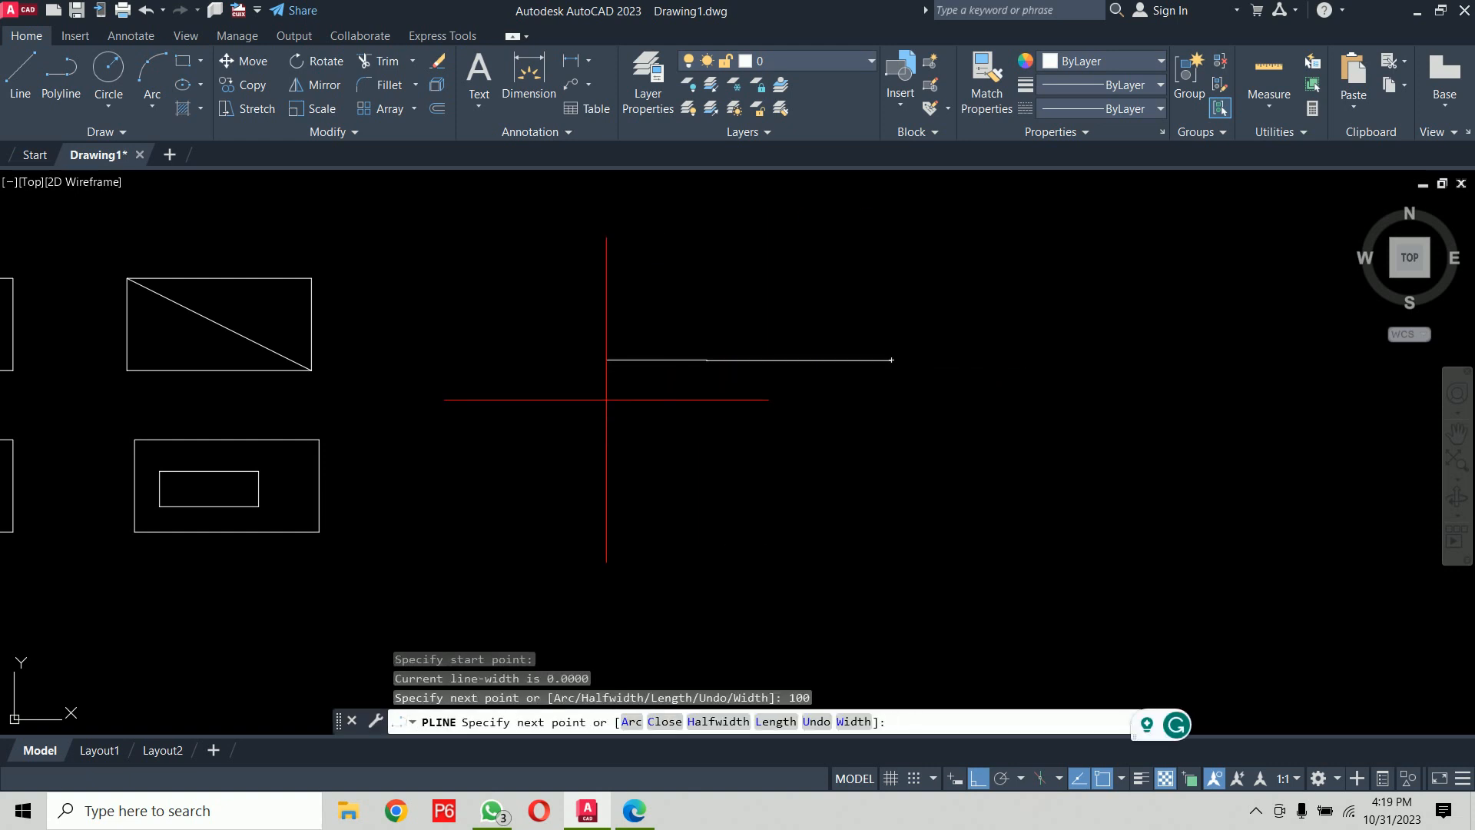
{"action": "type", "text": "50"}
{"action": "key", "text": "Return"}
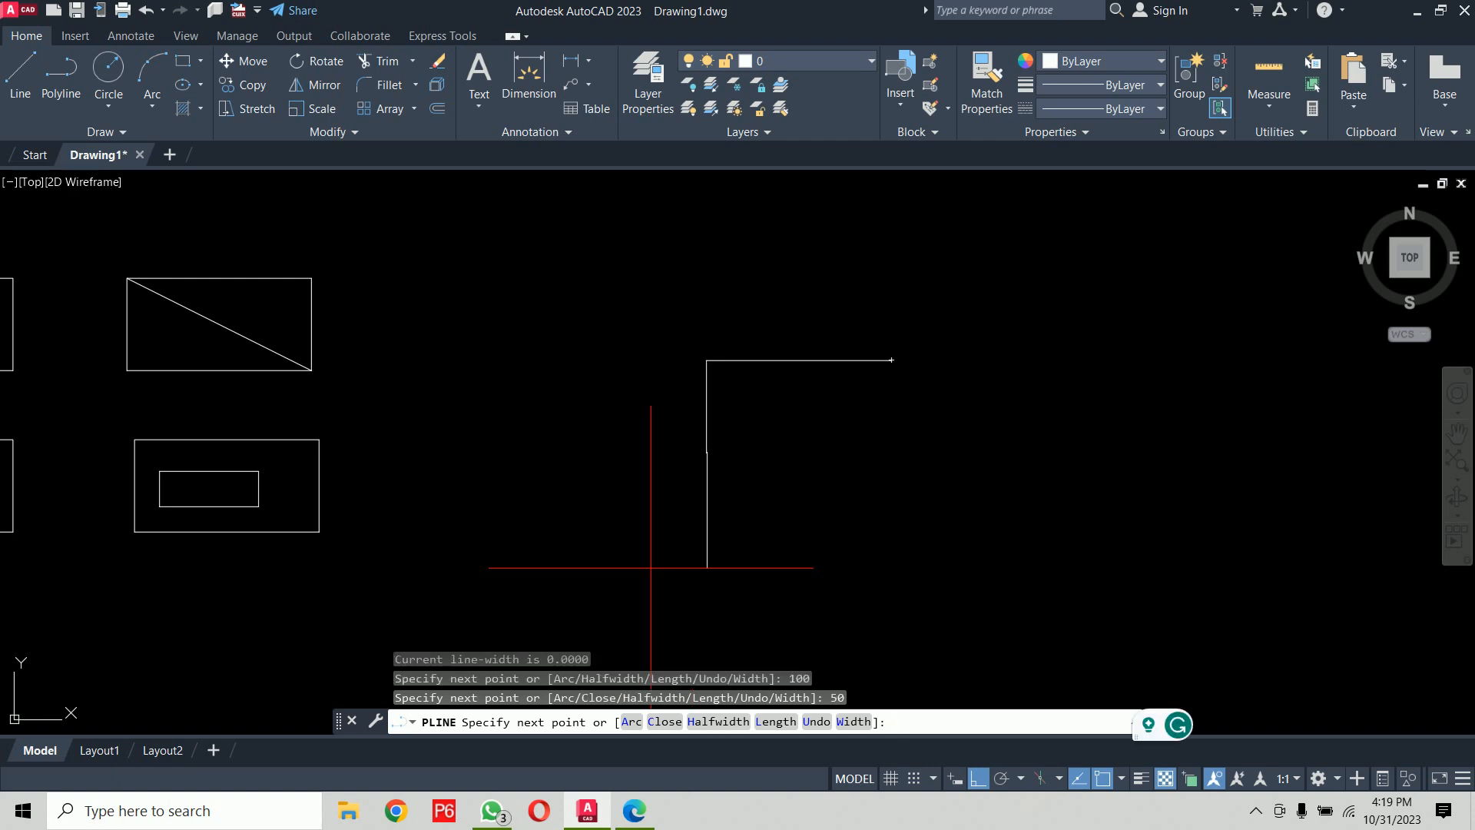
{"action": "type", "text": "100"}
{"action": "key", "text": "Return"}
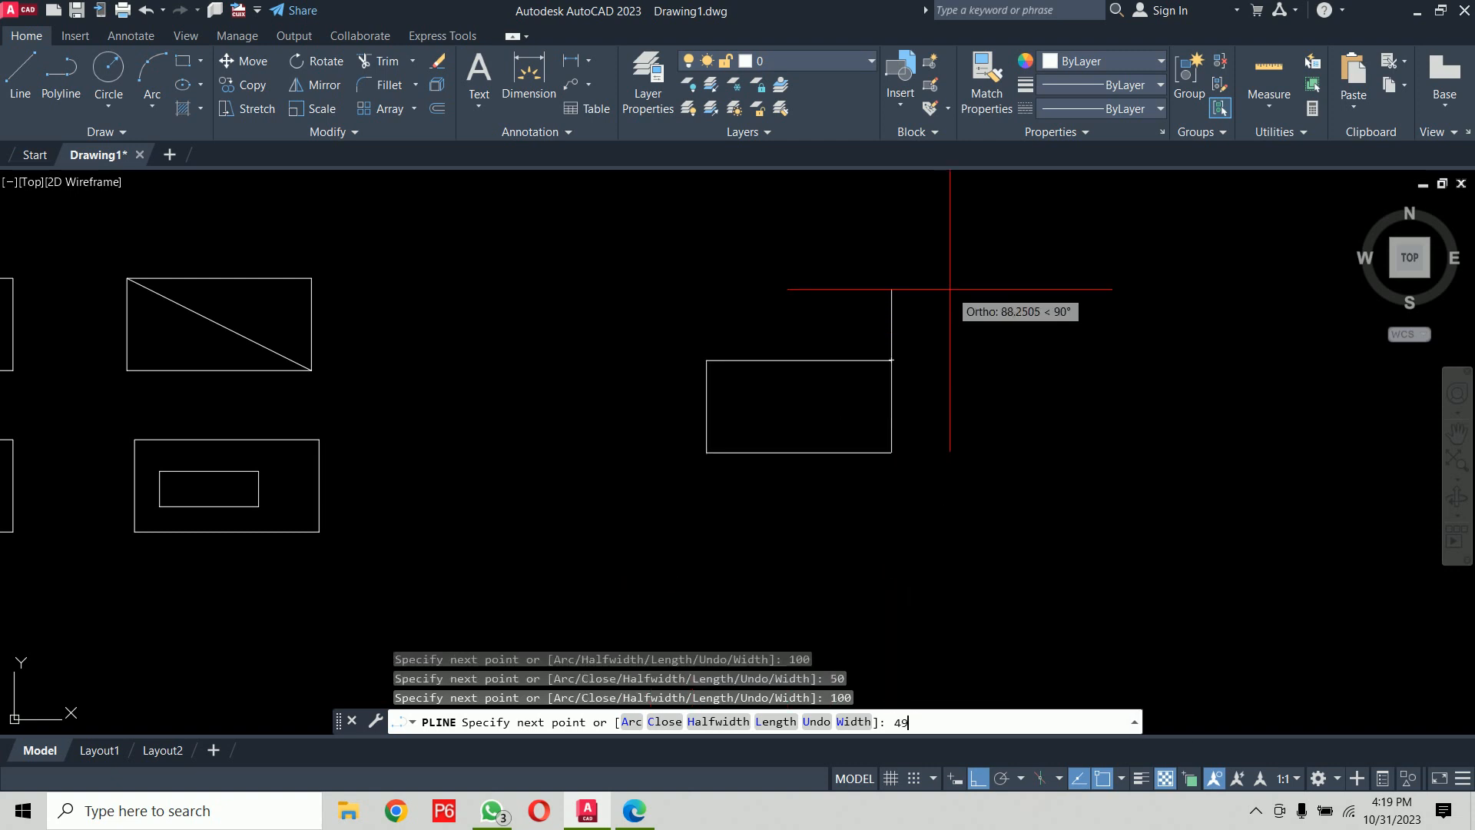
{"action": "key", "text": "Return"}
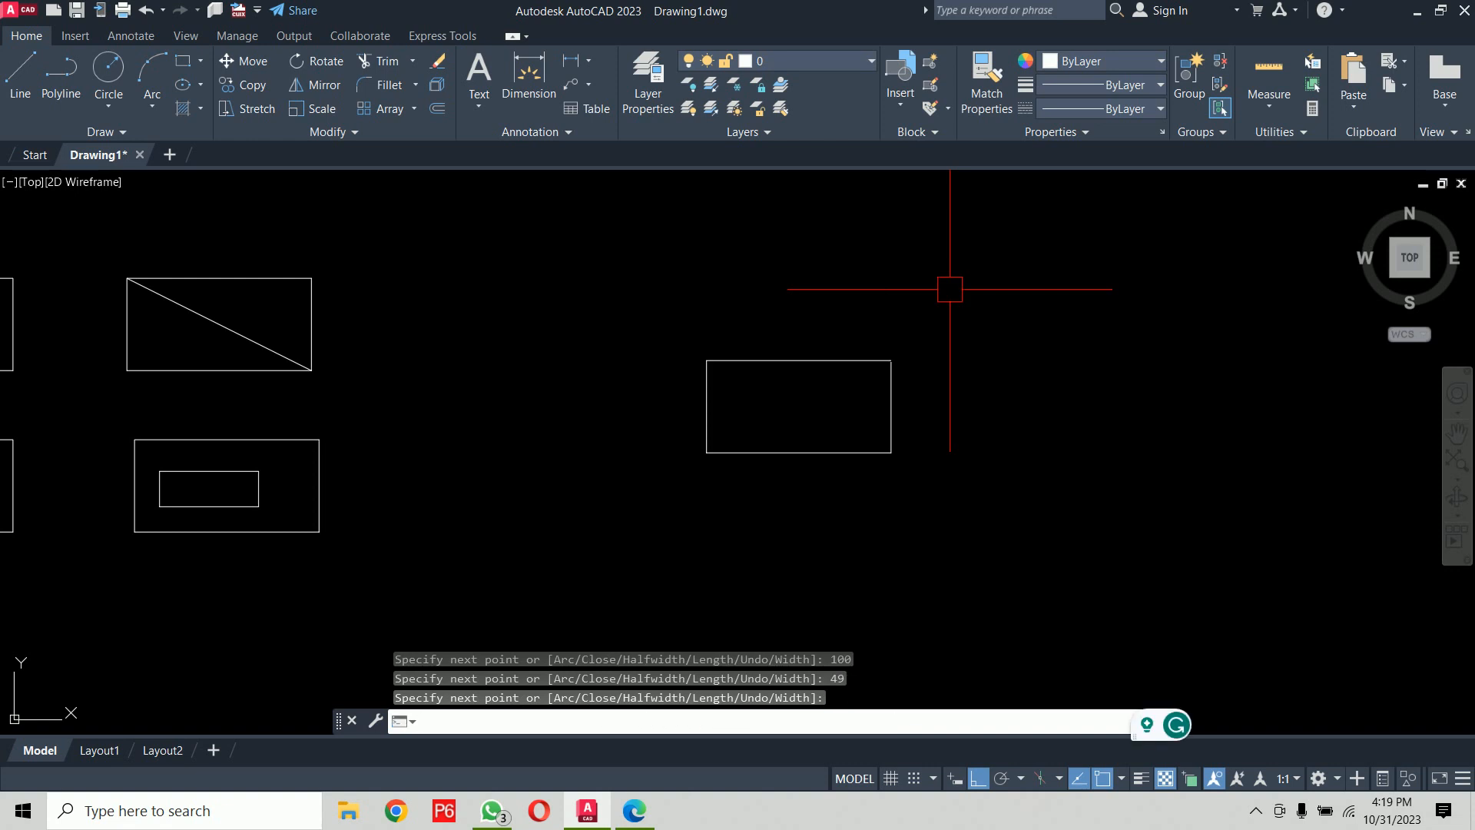
Step: Start a new hatch with its settings dialog and choose the predefined AR-HBONE pattern
{"action": "scroll", "coordinate": [887, 354], "scroll_direction": "up", "scroll_amount": 4}
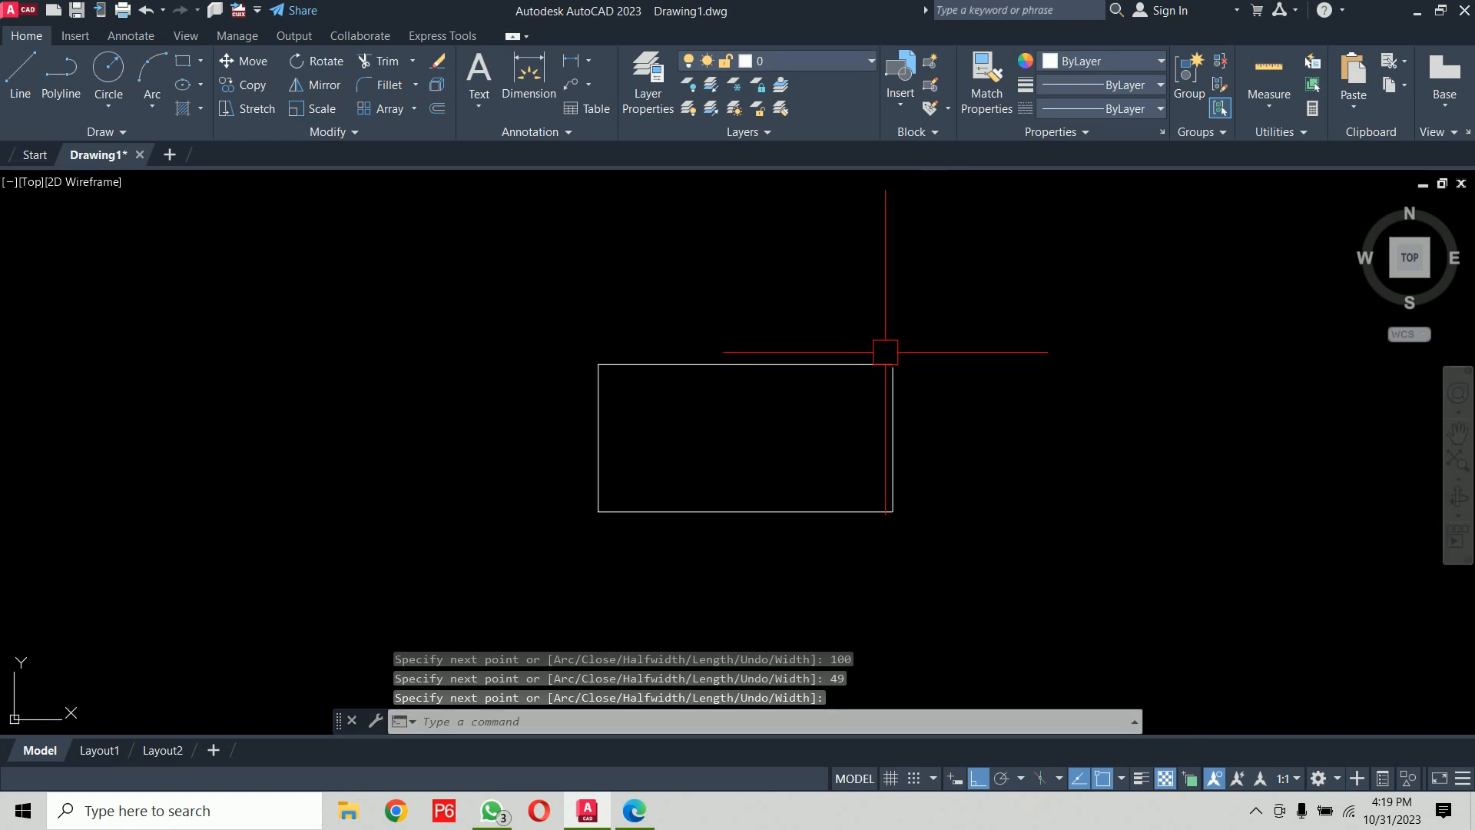
{"action": "scroll", "coordinate": [899, 385], "scroll_direction": "up", "scroll_amount": 4}
{"action": "scroll", "coordinate": [898, 385], "scroll_direction": "down", "scroll_amount": 5}
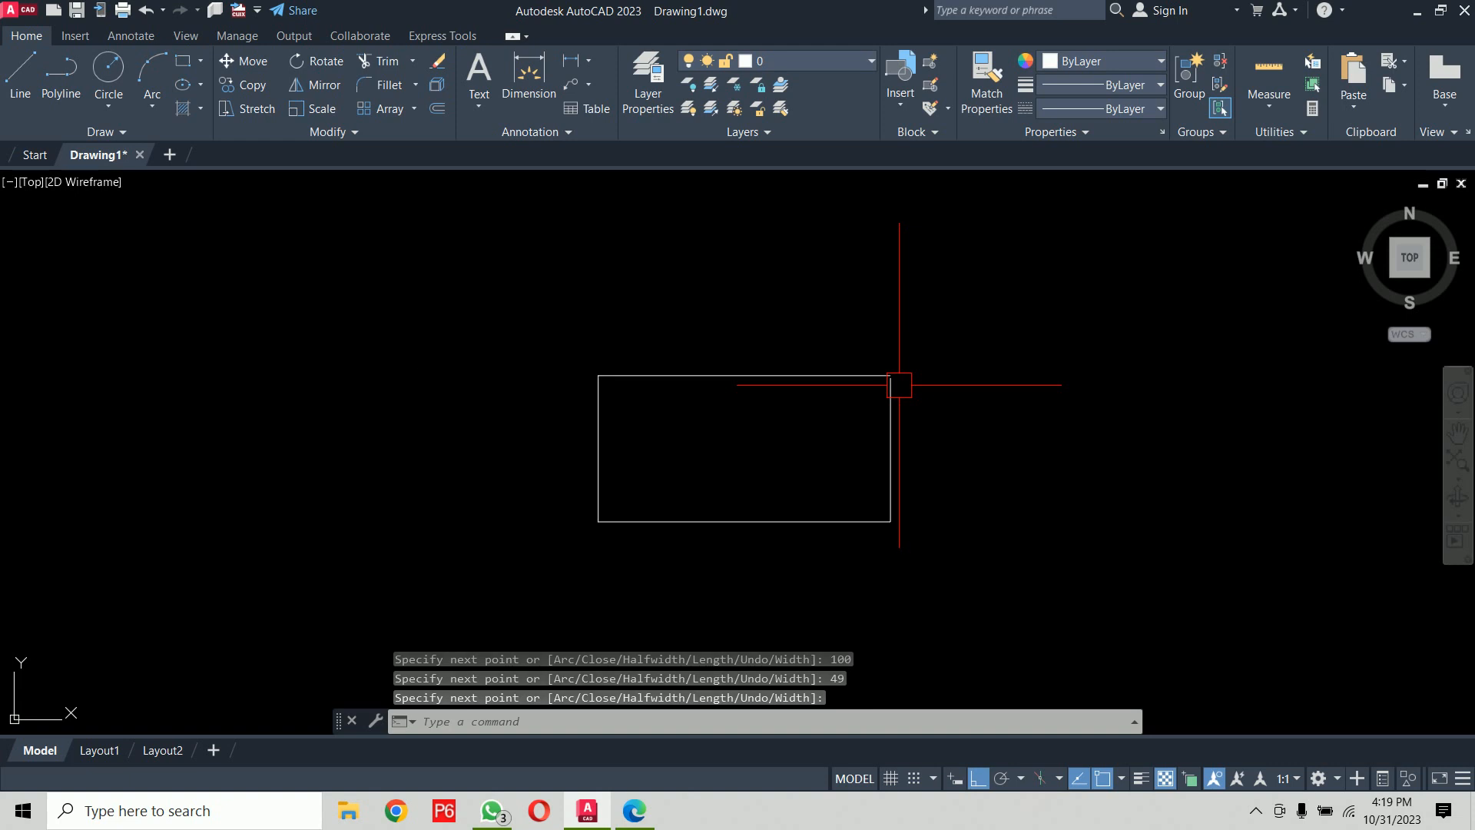
{"action": "scroll", "coordinate": [753, 415], "scroll_direction": "up", "scroll_amount": 4}
{"action": "middle_click_drag", "start_coordinate": [807, 382], "coordinate": [802, 376]}
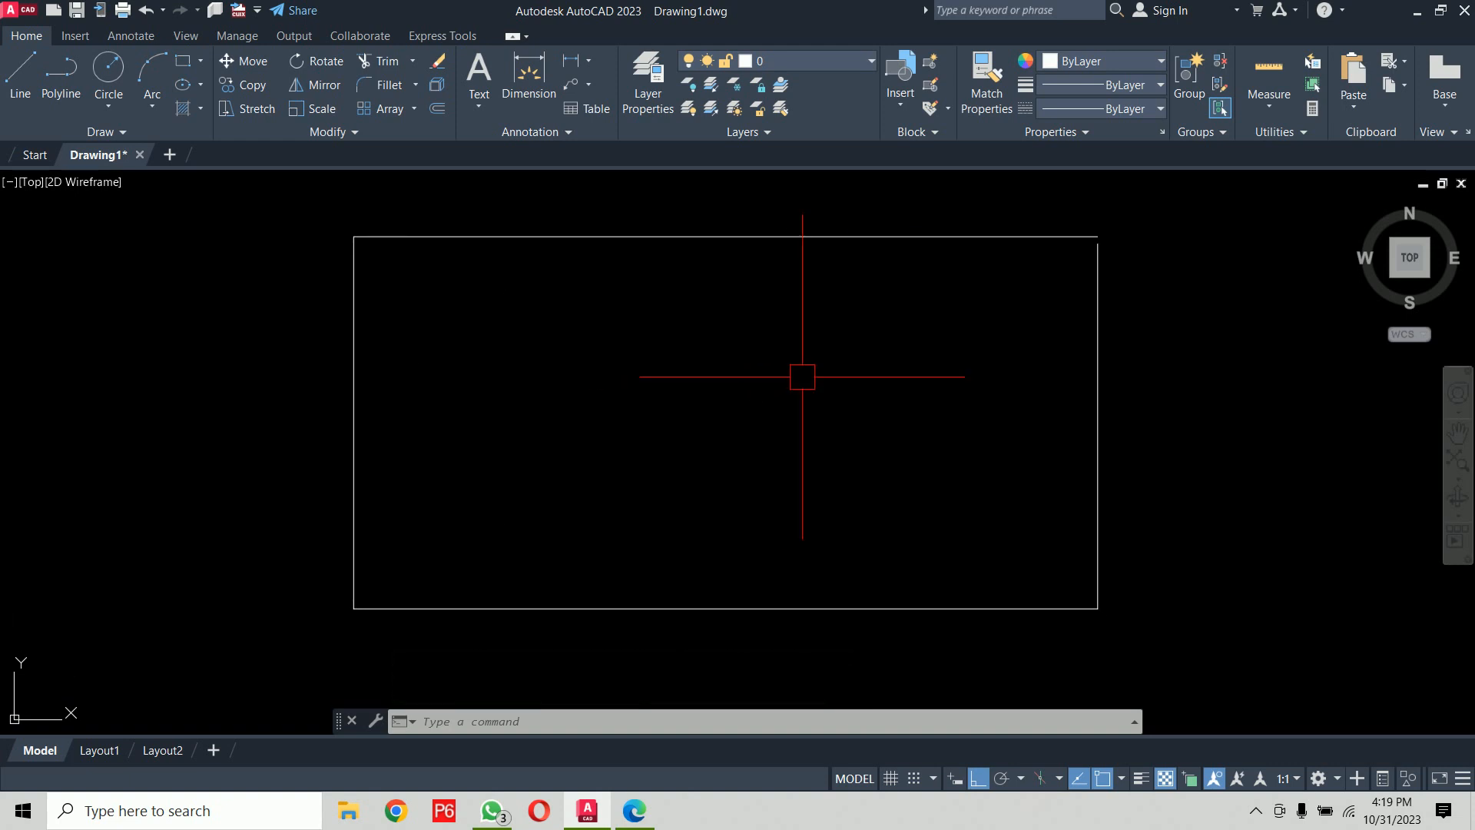
{"action": "type", "text": "h"}
{"action": "key", "text": "Return"}
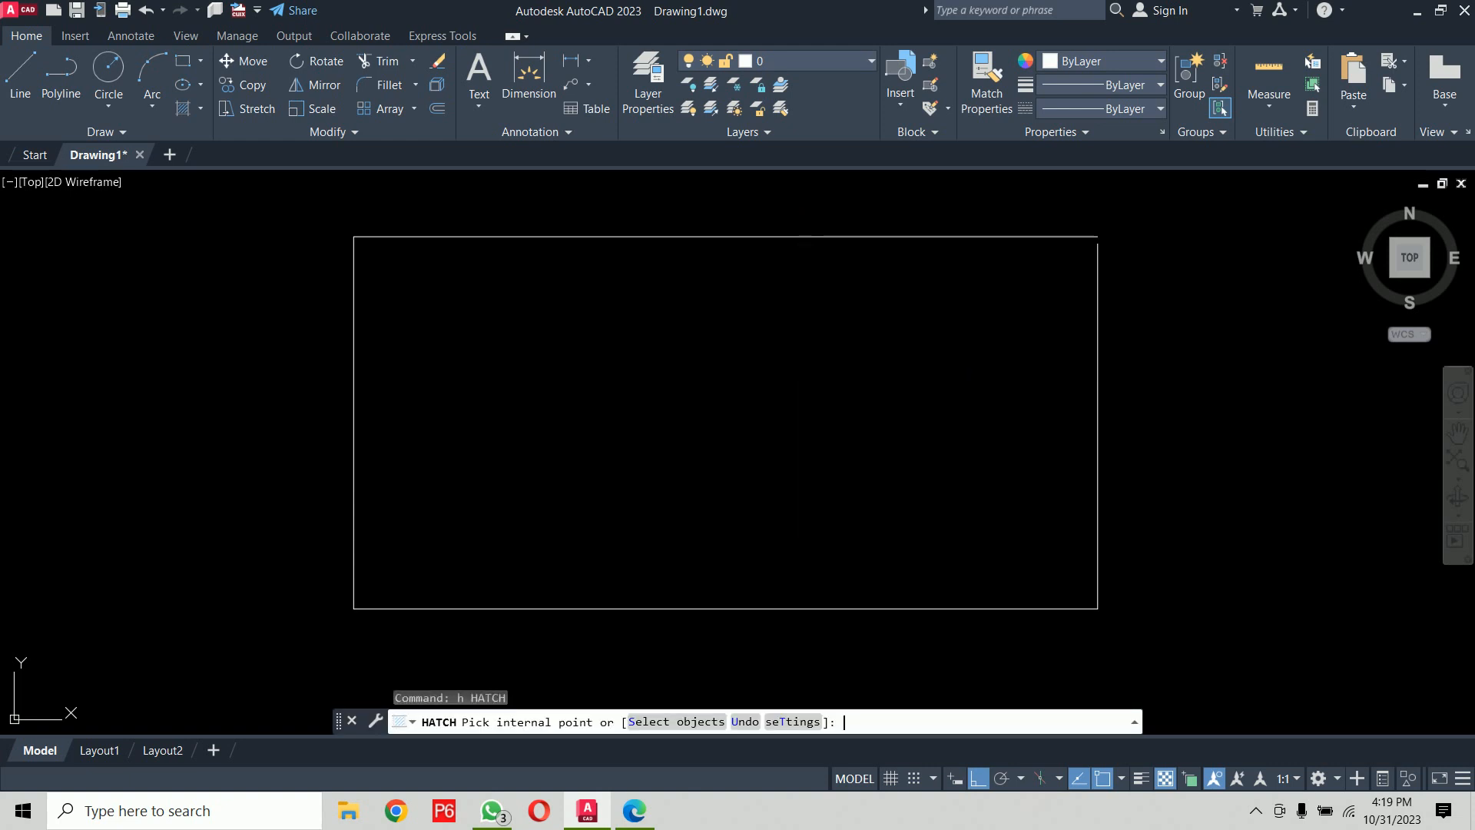
{"action": "type", "text": "t"}
{"action": "key", "text": "Return"}
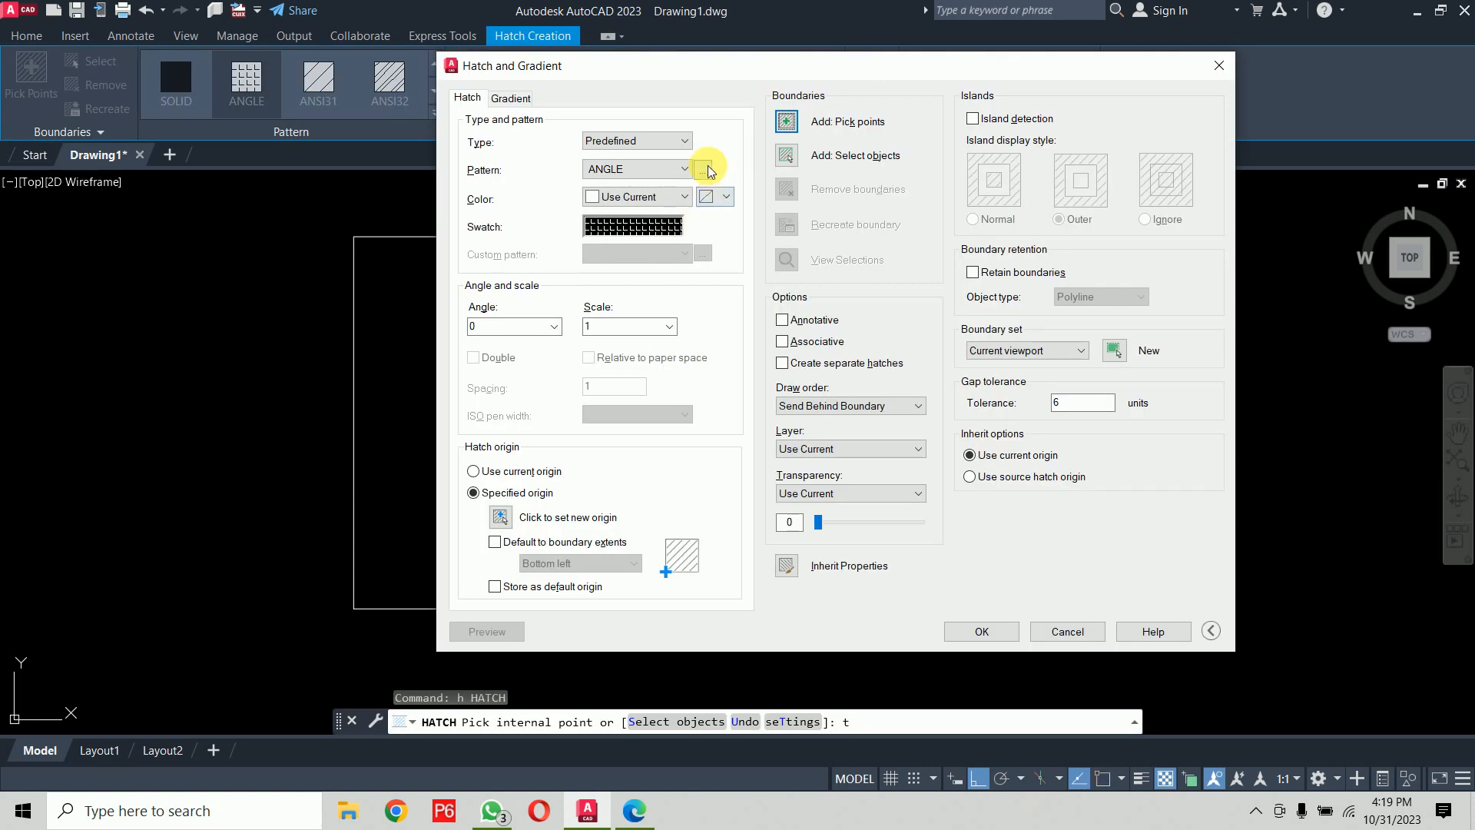
{"action": "left_click", "coordinate": [707, 170]}
{"action": "left_click", "coordinate": [530, 271]}
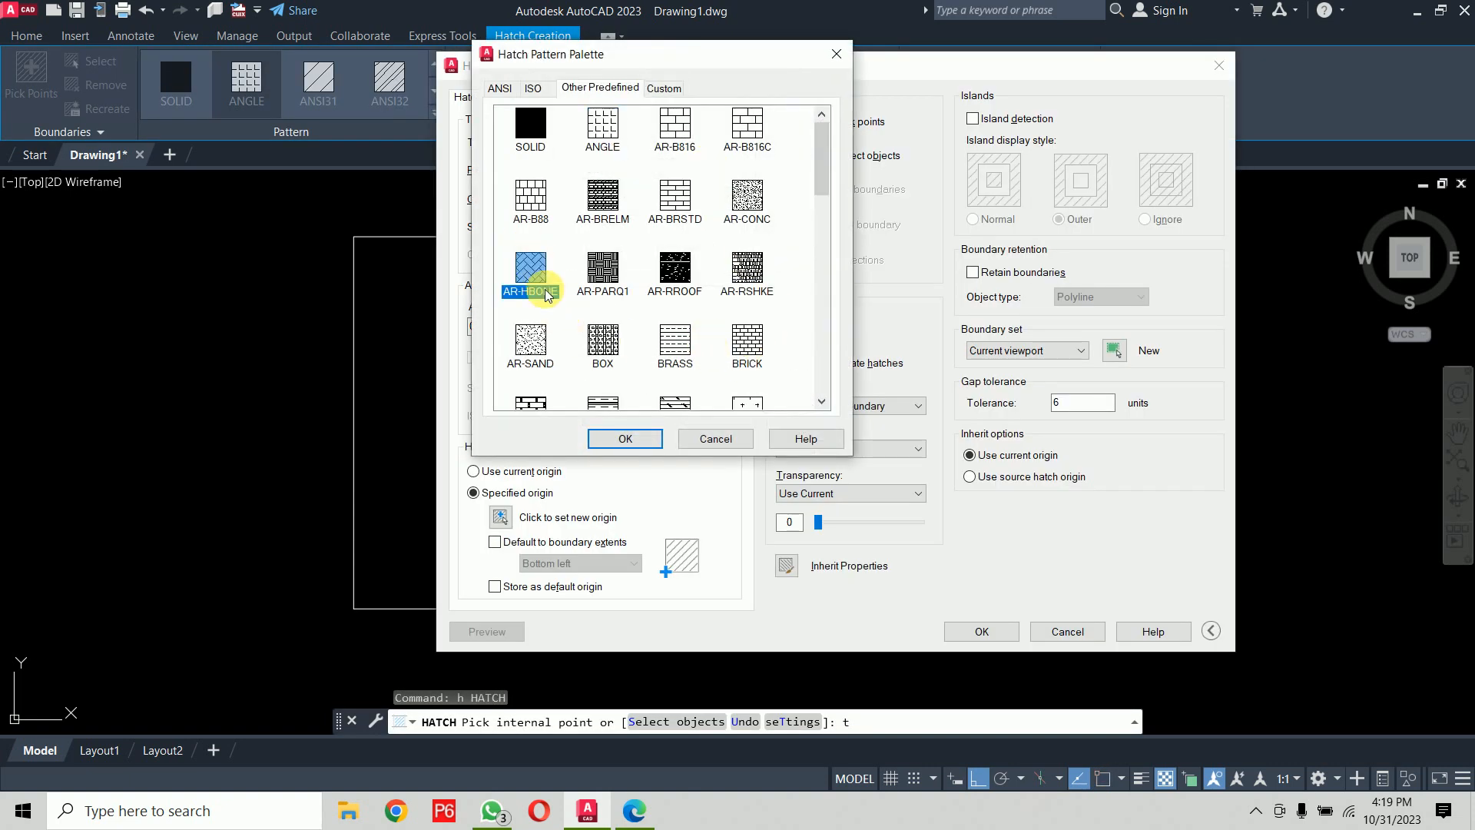
{"action": "left_click", "coordinate": [626, 438]}
Step: Try to hatch the slightly open rectangle by picking a point inside it
{"action": "left_click", "coordinate": [799, 119]}
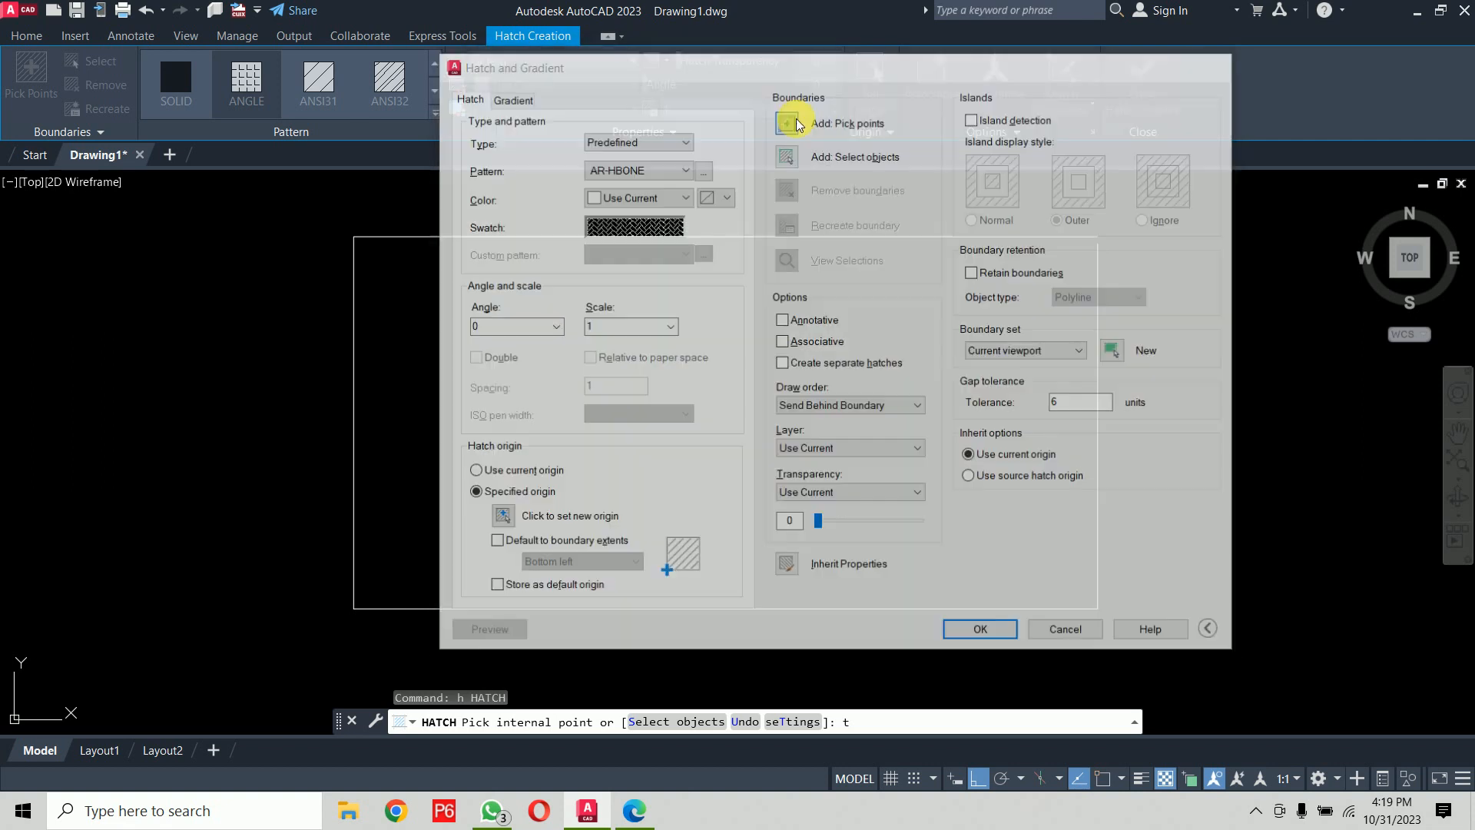
{"action": "left_click", "coordinate": [665, 404]}
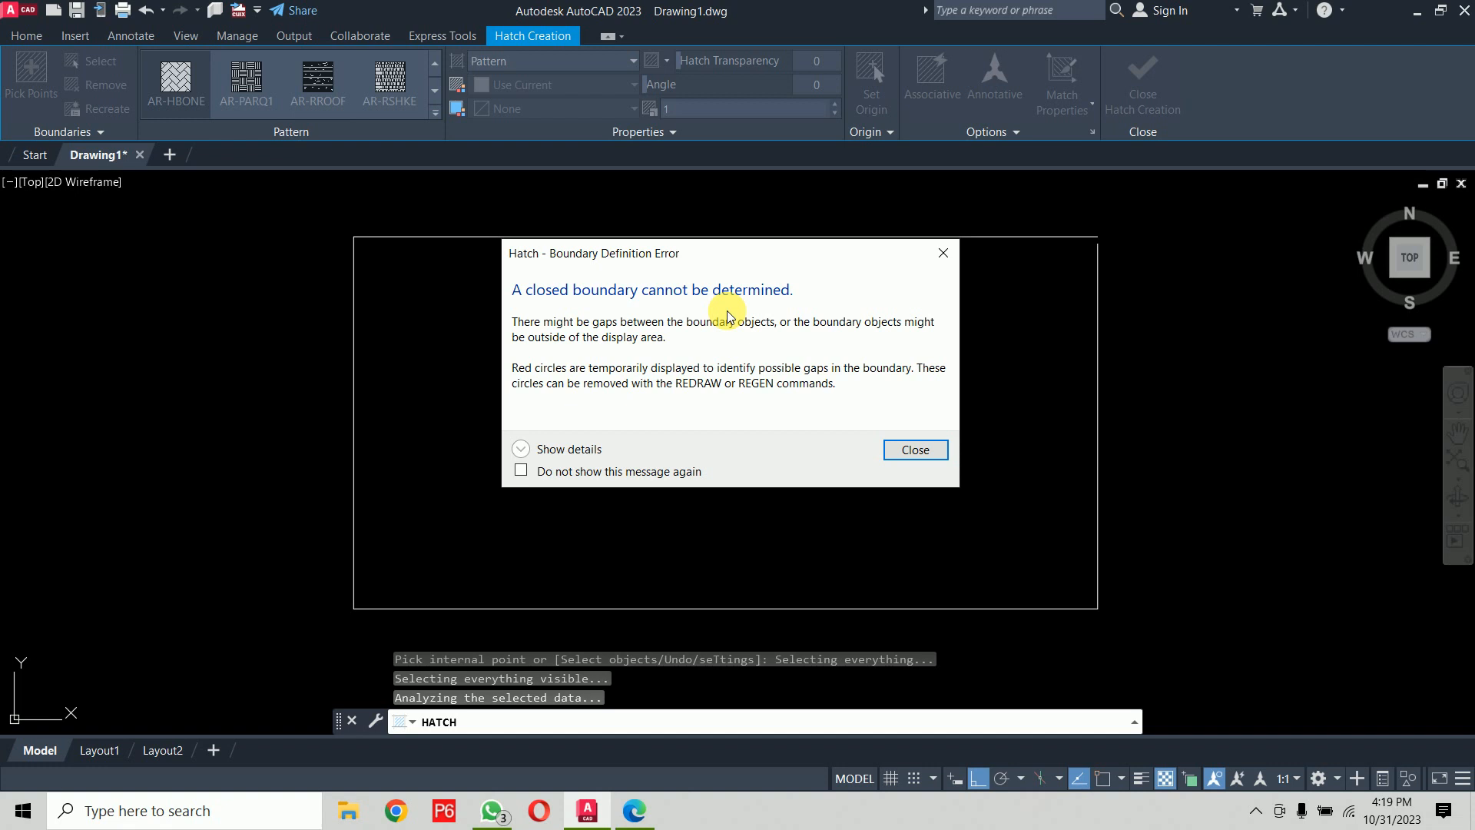
{"action": "key", "text": "Escape"}
{"action": "key", "text": "Escape"}
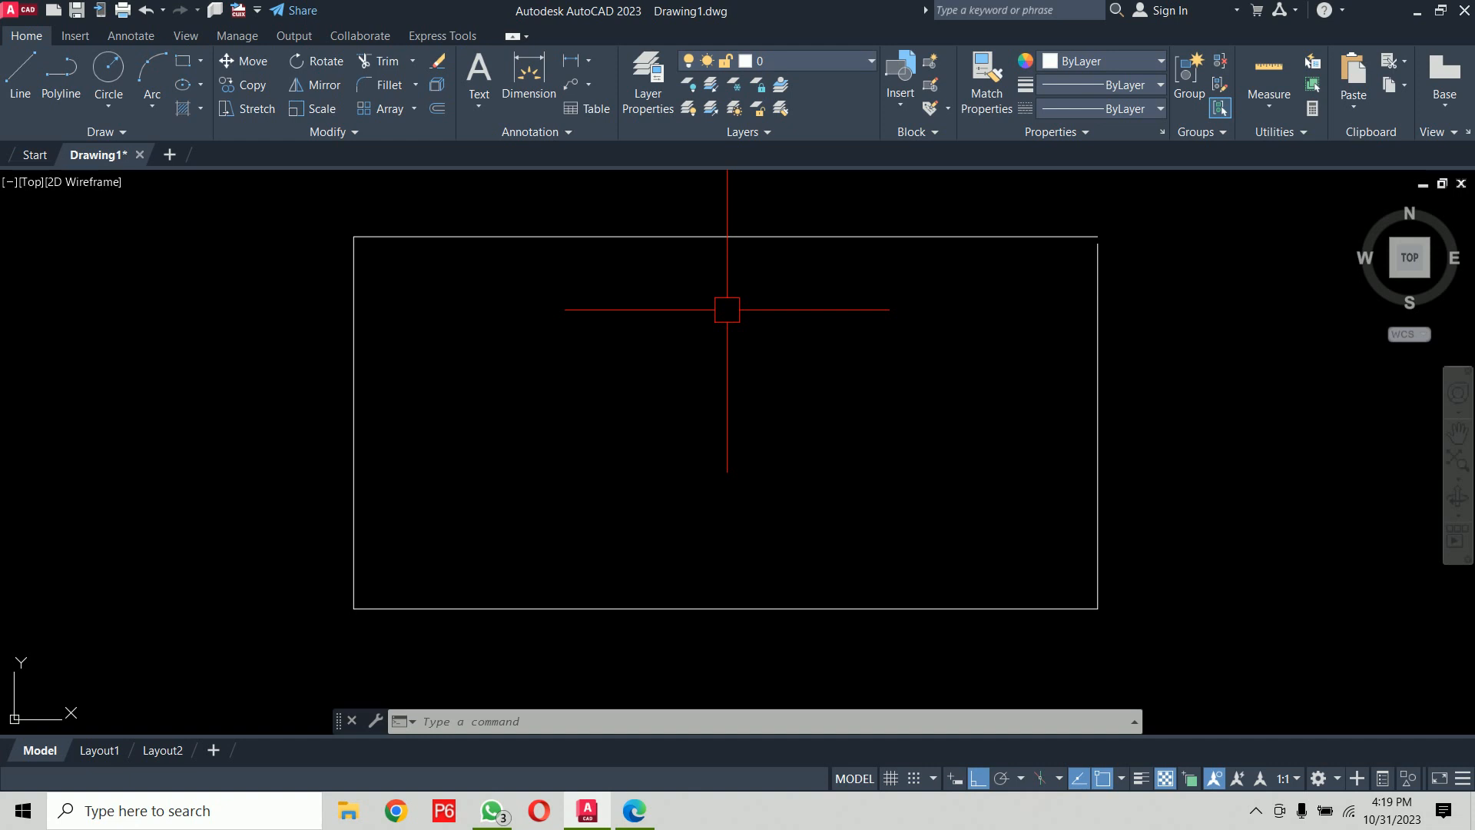
Step: Reopen the hatch settings, set the gap tolerance to 1 unit and turn on island detection
{"action": "type", "text": "h"}
{"action": "key", "text": "Return"}
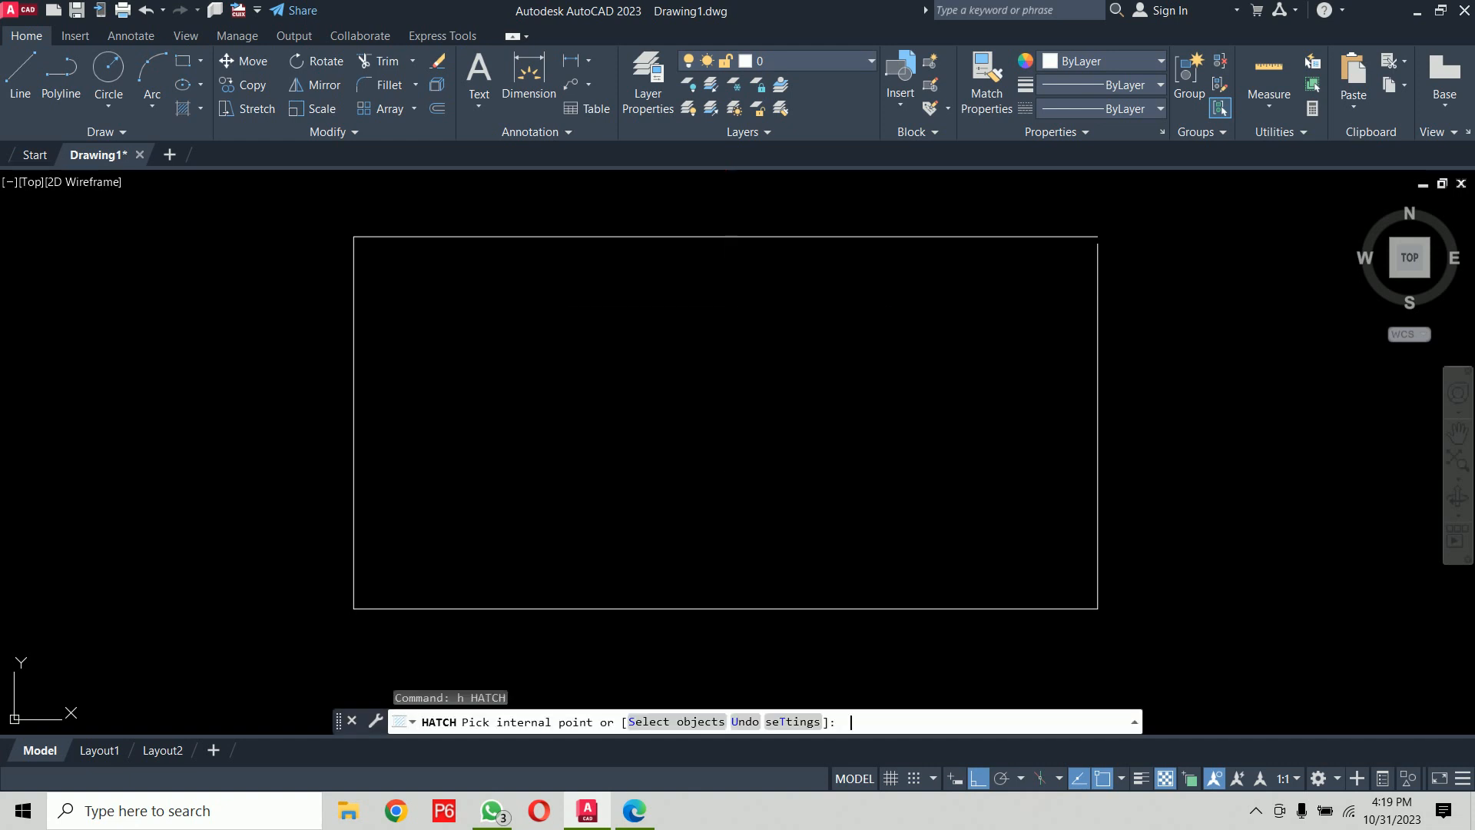
{"action": "type", "text": "t"}
{"action": "key", "text": "Return"}
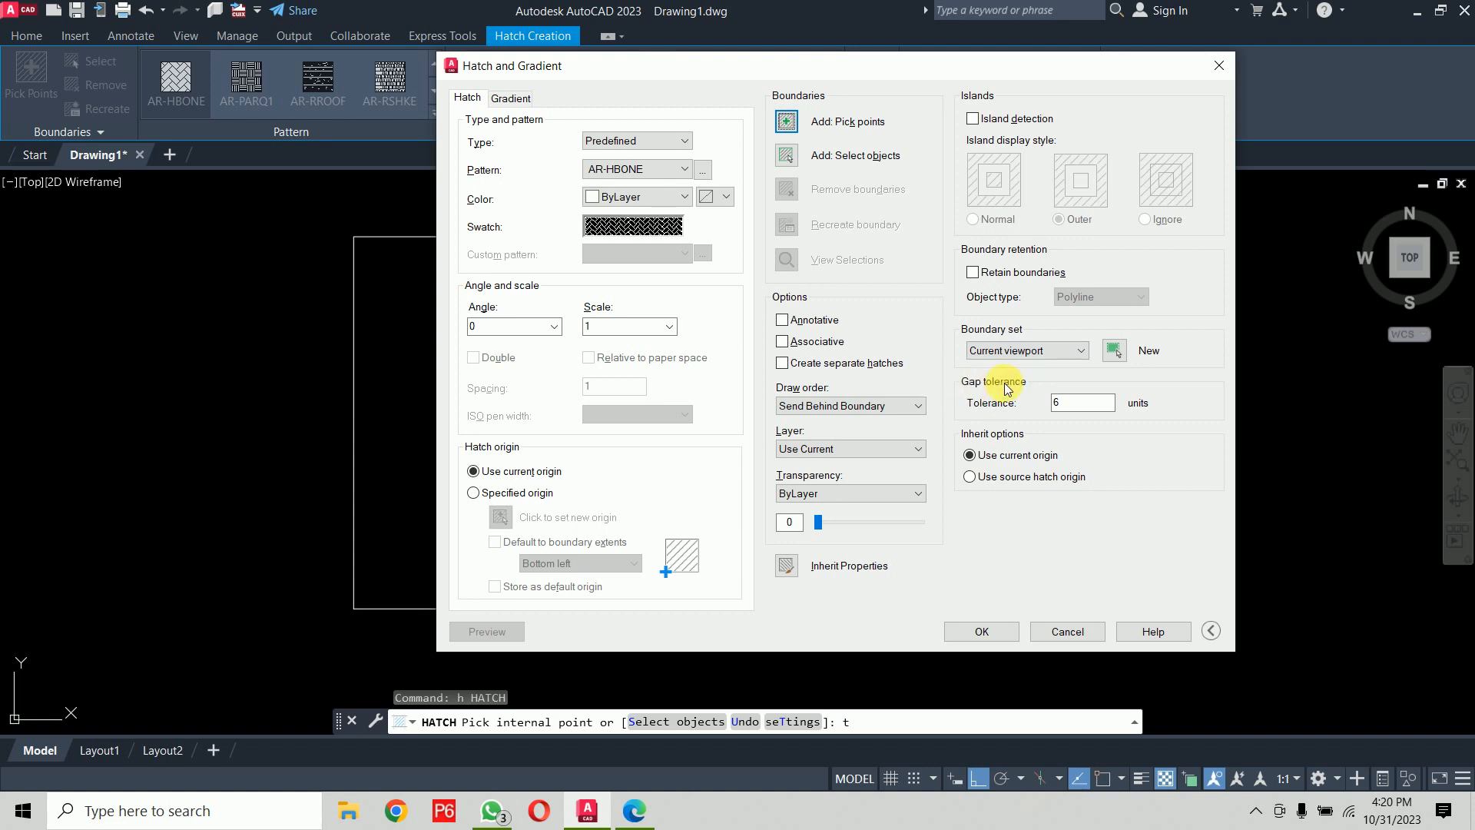
{"action": "double_click", "coordinate": [1082, 405]}
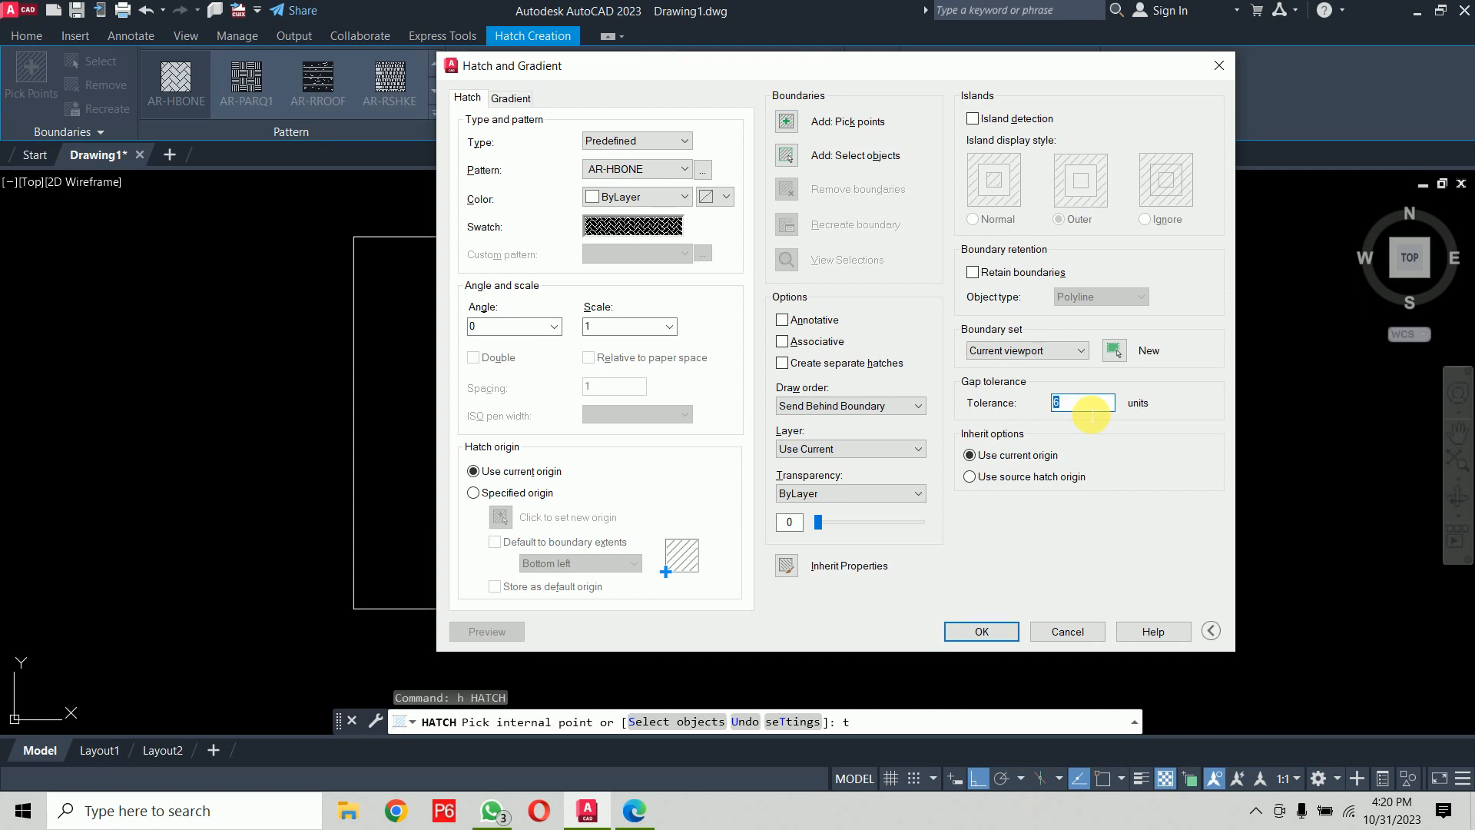
{"action": "type", "text": "1"}
{"action": "left_click", "coordinate": [972, 118]}
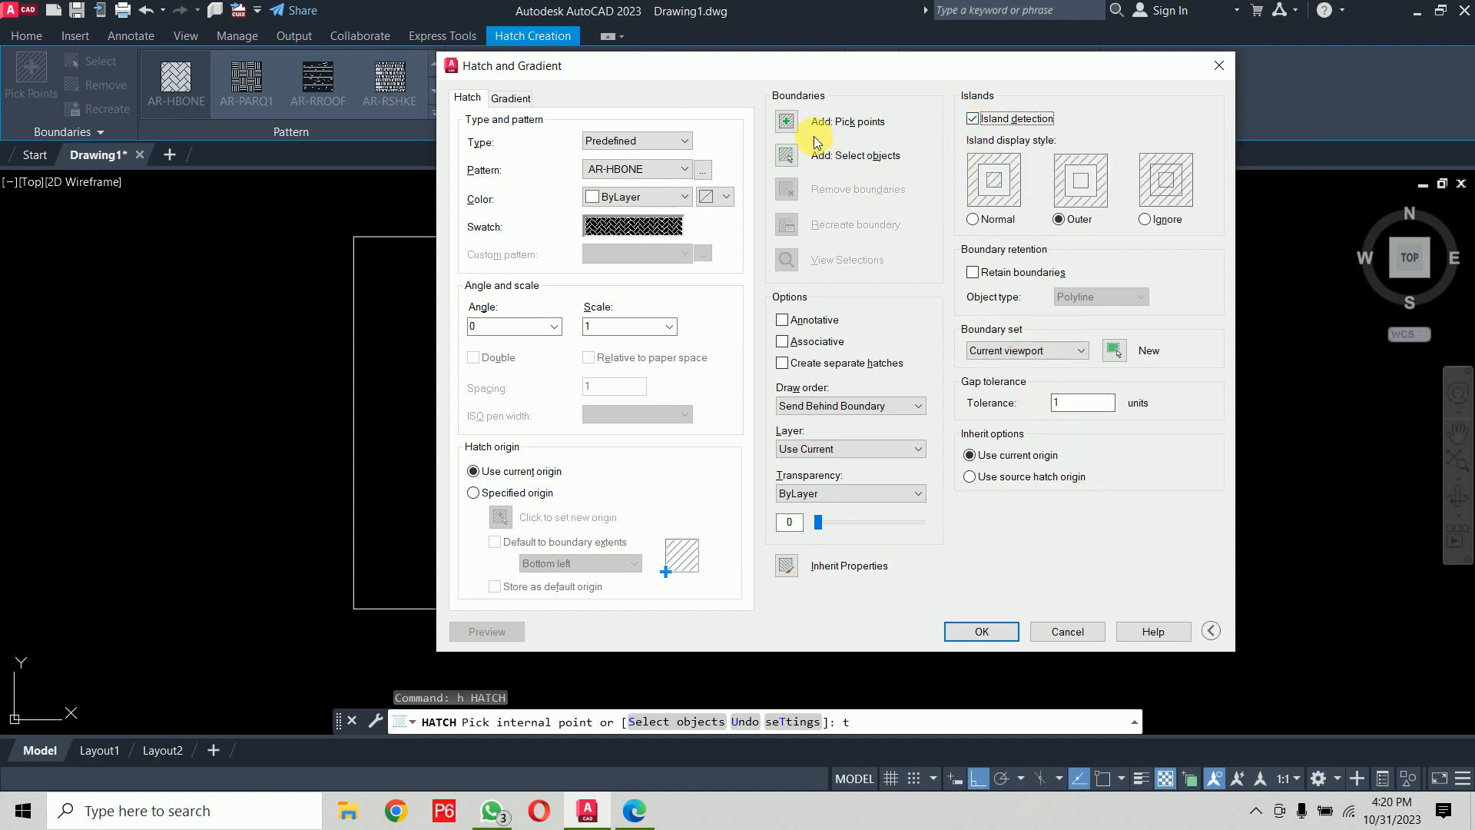
Step: Fill the slightly open rectangle with the AR-HBONE hatch by picking a point inside it
{"action": "left_click", "coordinate": [792, 122]}
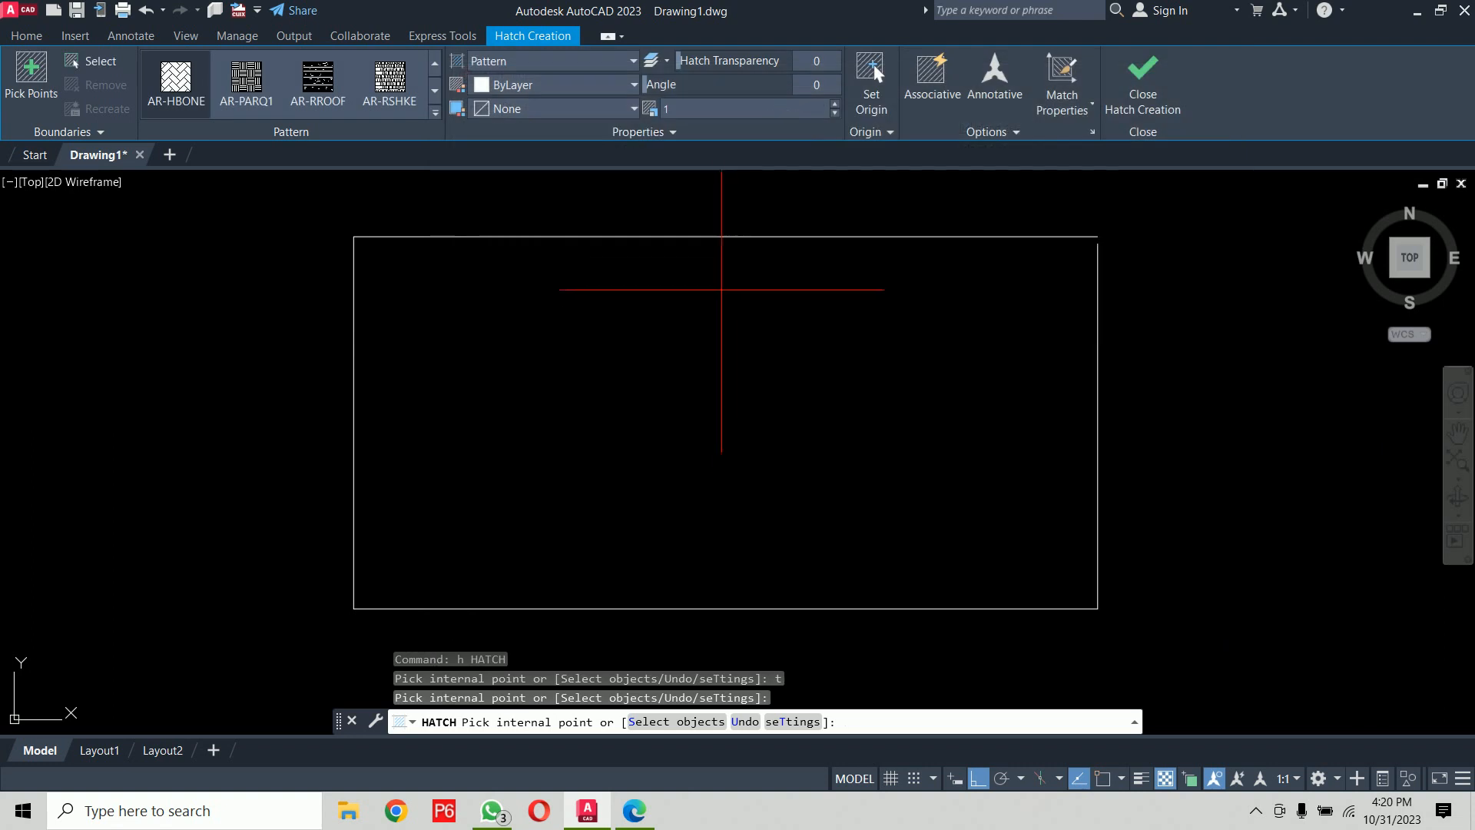
{"action": "left_click", "coordinate": [720, 320]}
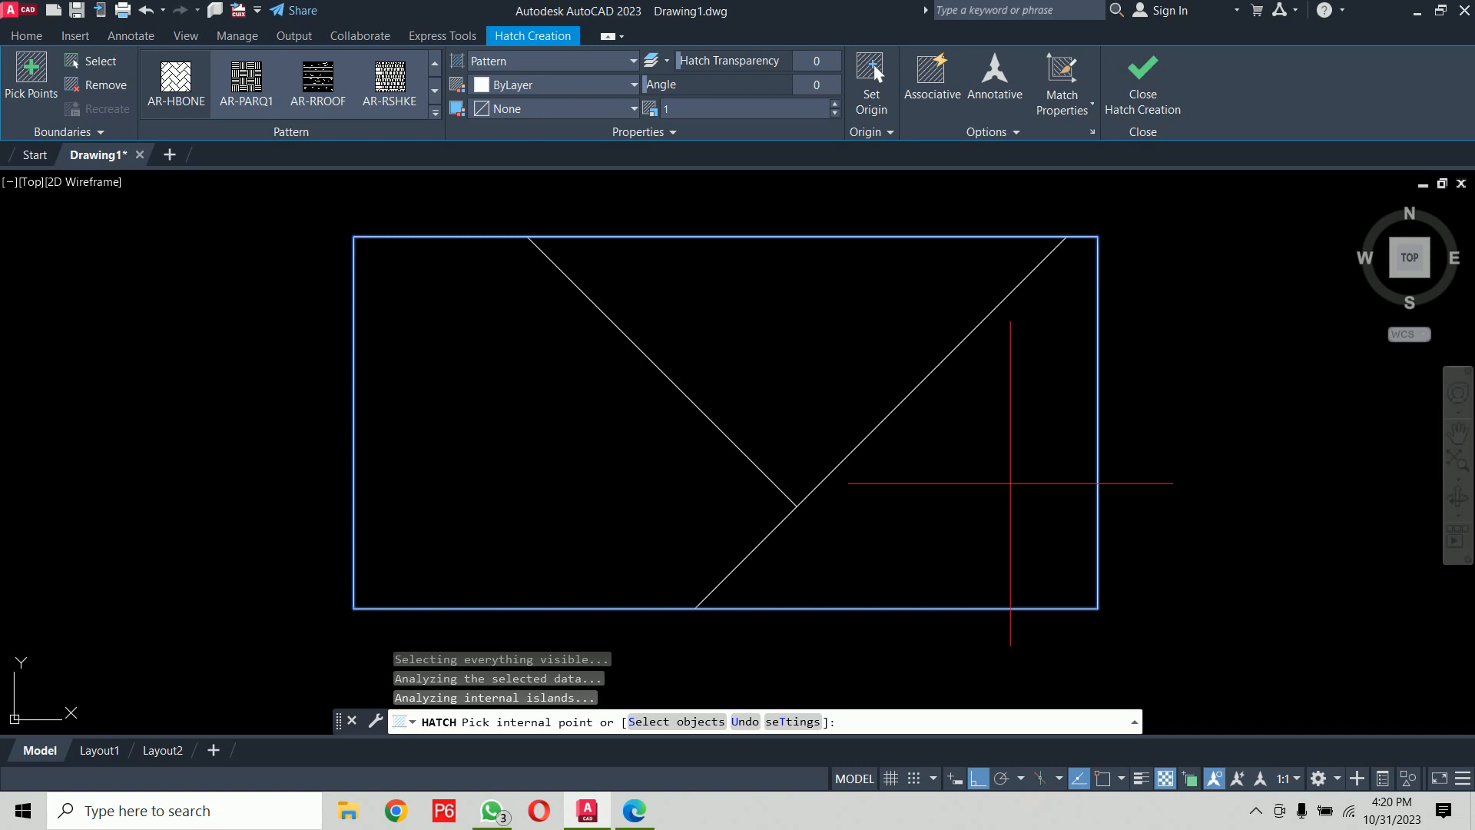
{"action": "left_click", "coordinate": [1138, 96]}
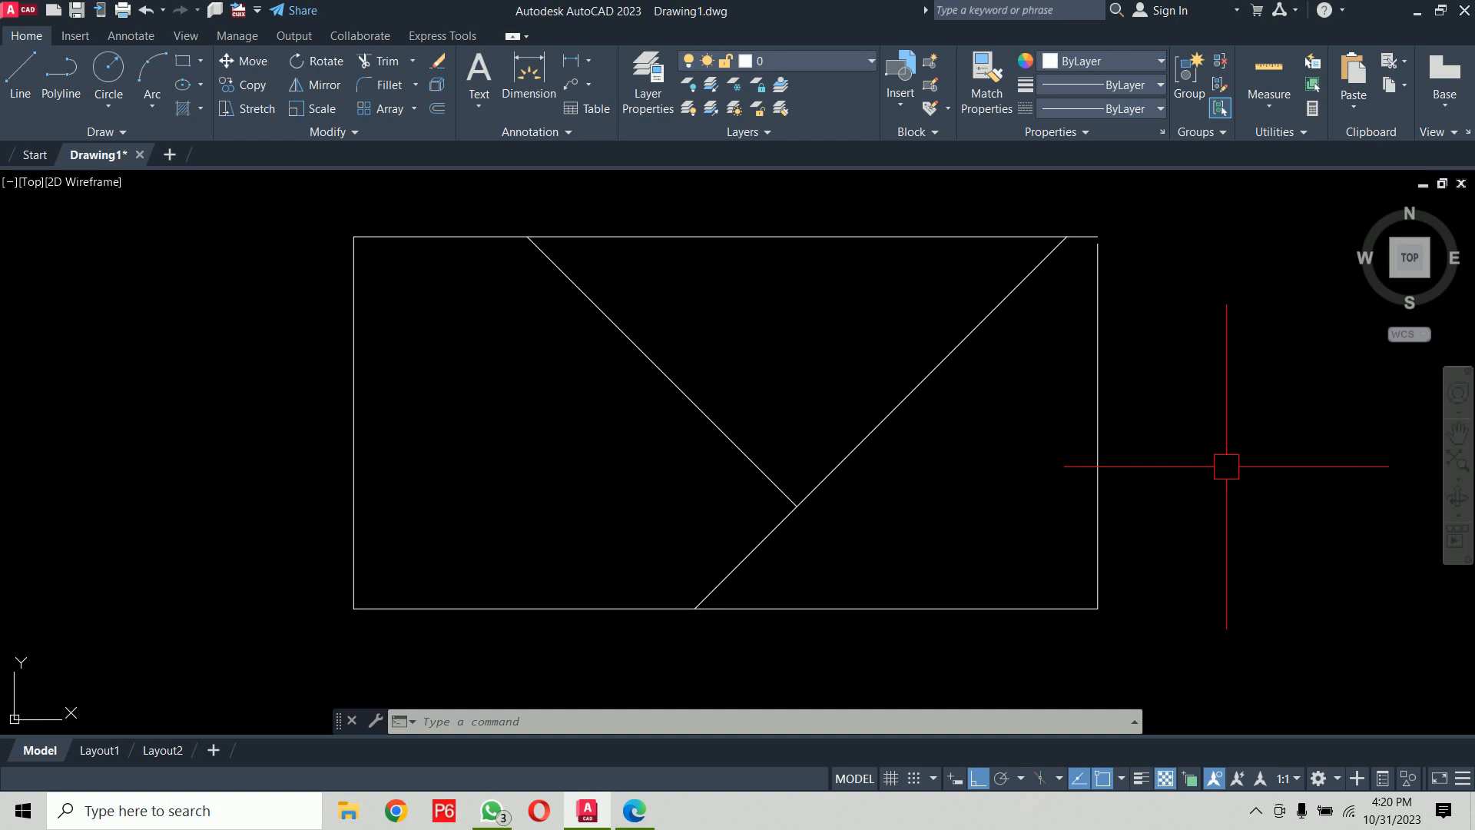
{"action": "type", "text": "h"}
{"action": "key", "text": "Return"}
{"action": "type", "text": "e"}
{"action": "key", "text": "Return"}
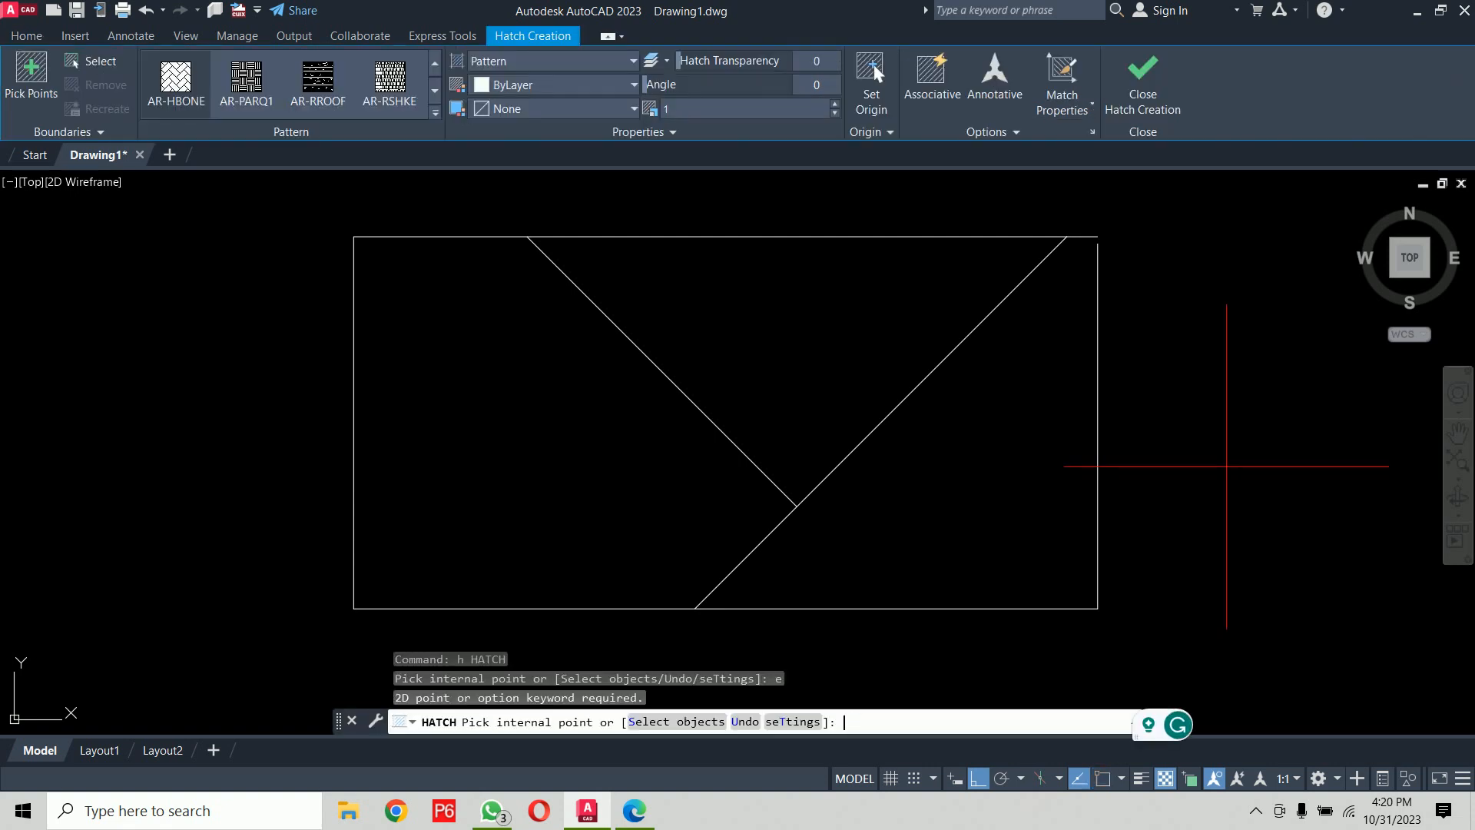
{"action": "key", "text": "Escape"}
Step: Edit the rectangle's AR-HBONE hatch with HATCHEDIT and set its scale to 0.2
{"action": "type", "text": "he"}
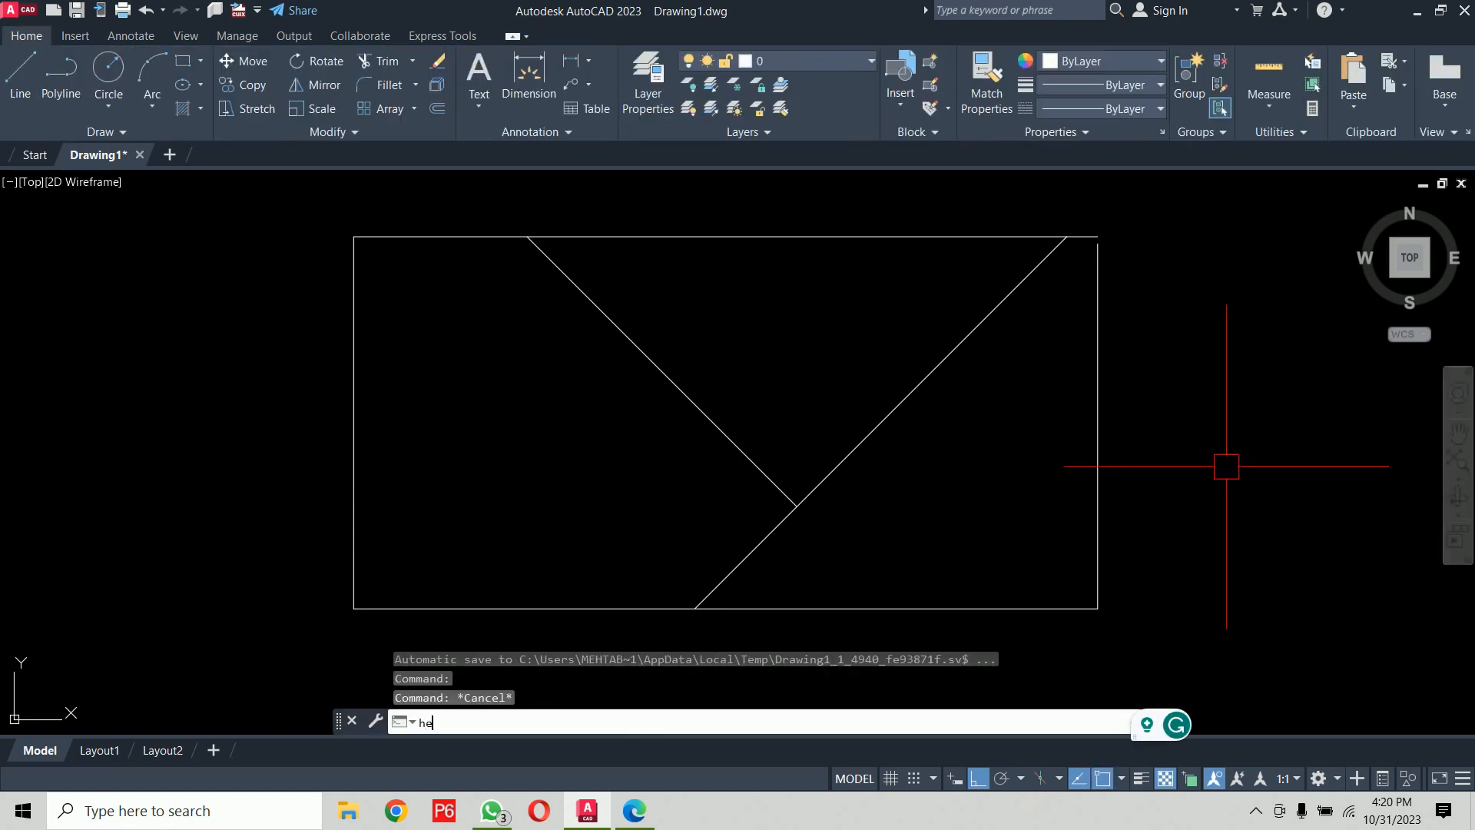
{"action": "key", "text": "Return"}
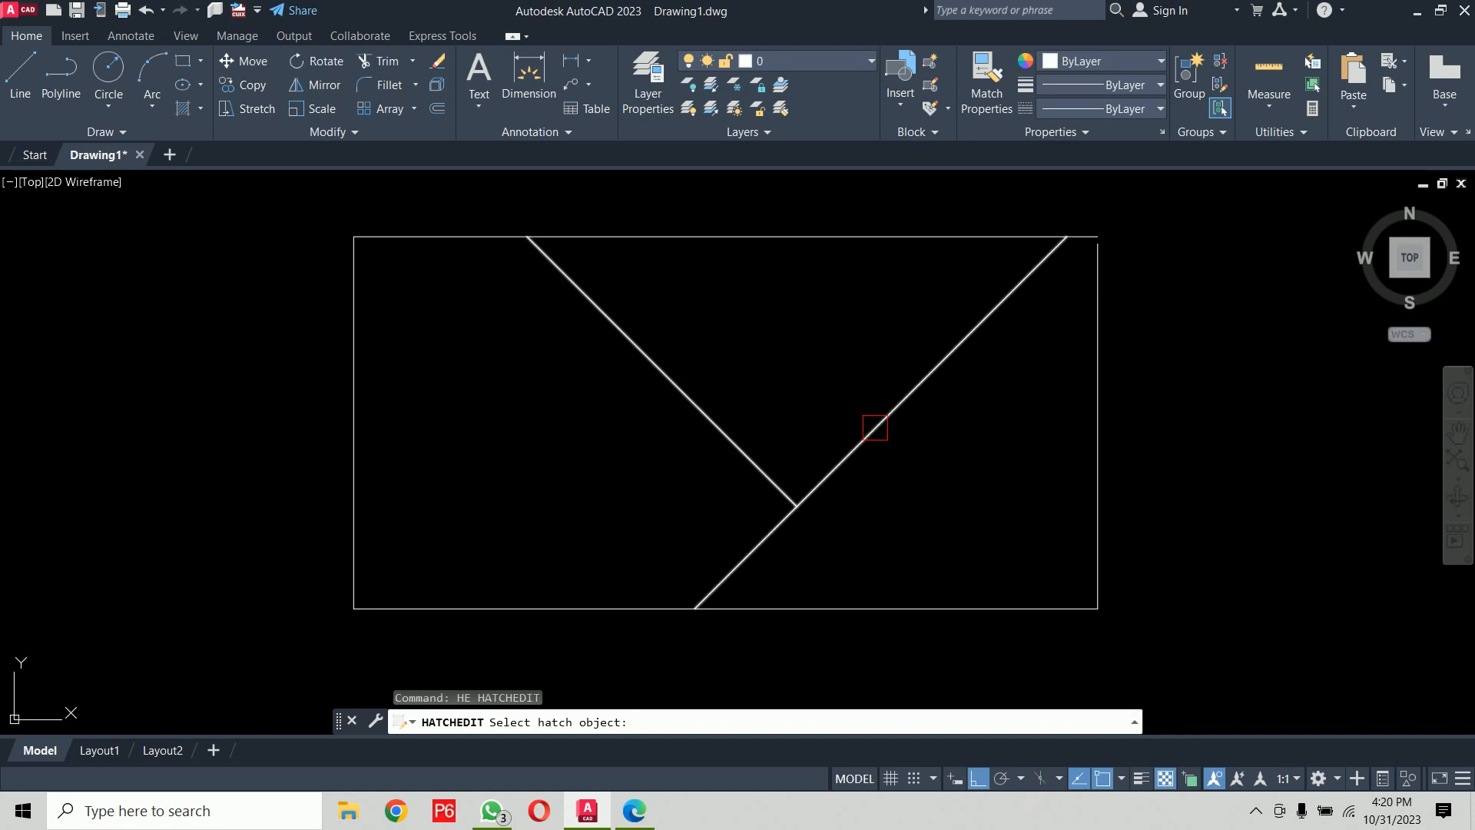
{"action": "left_click", "coordinate": [874, 427]}
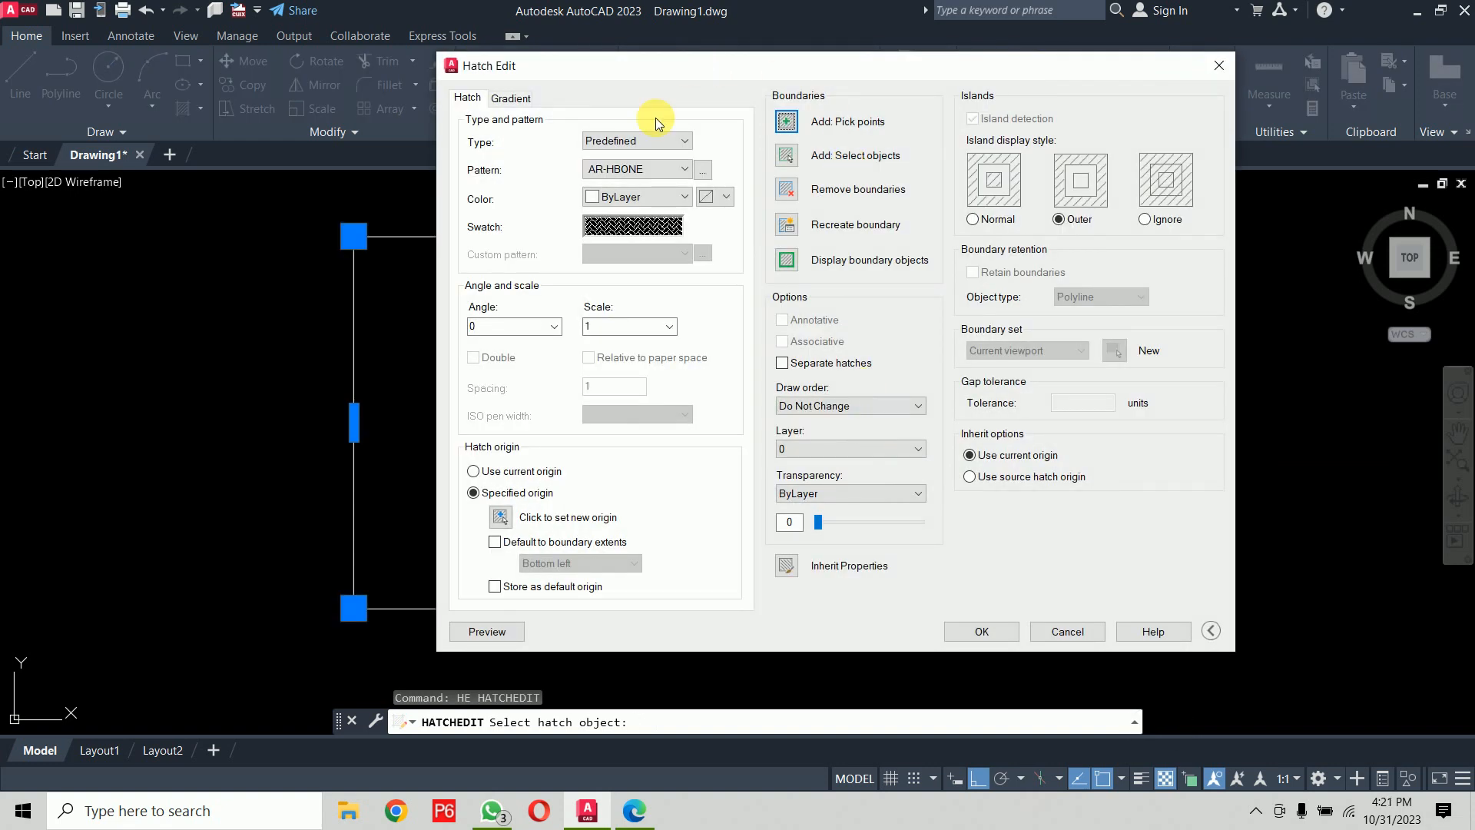
{"action": "left_click", "coordinate": [626, 329]}
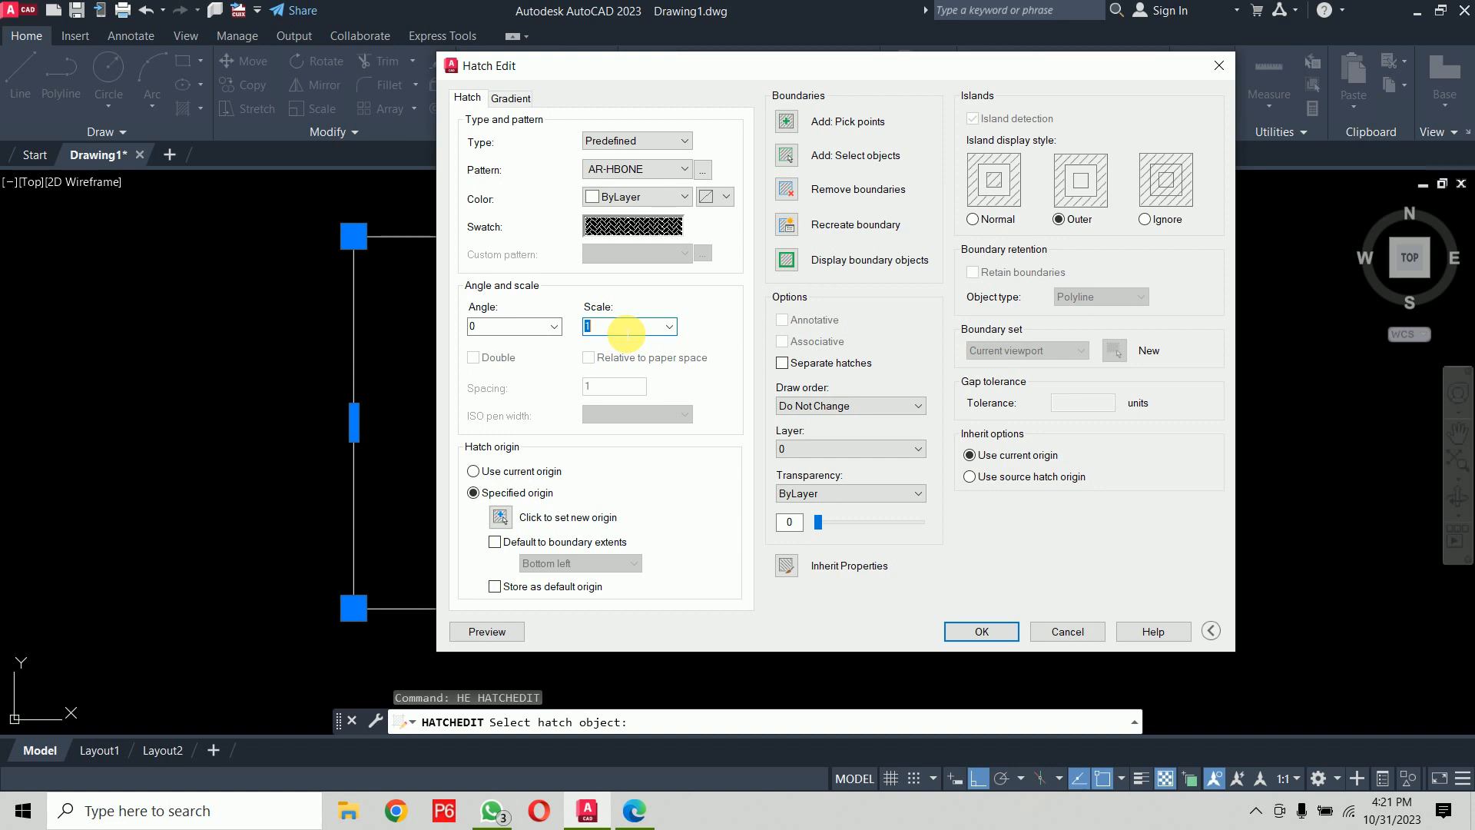
{"action": "type", "text": "0.1"}
{"action": "key", "text": "Return"}
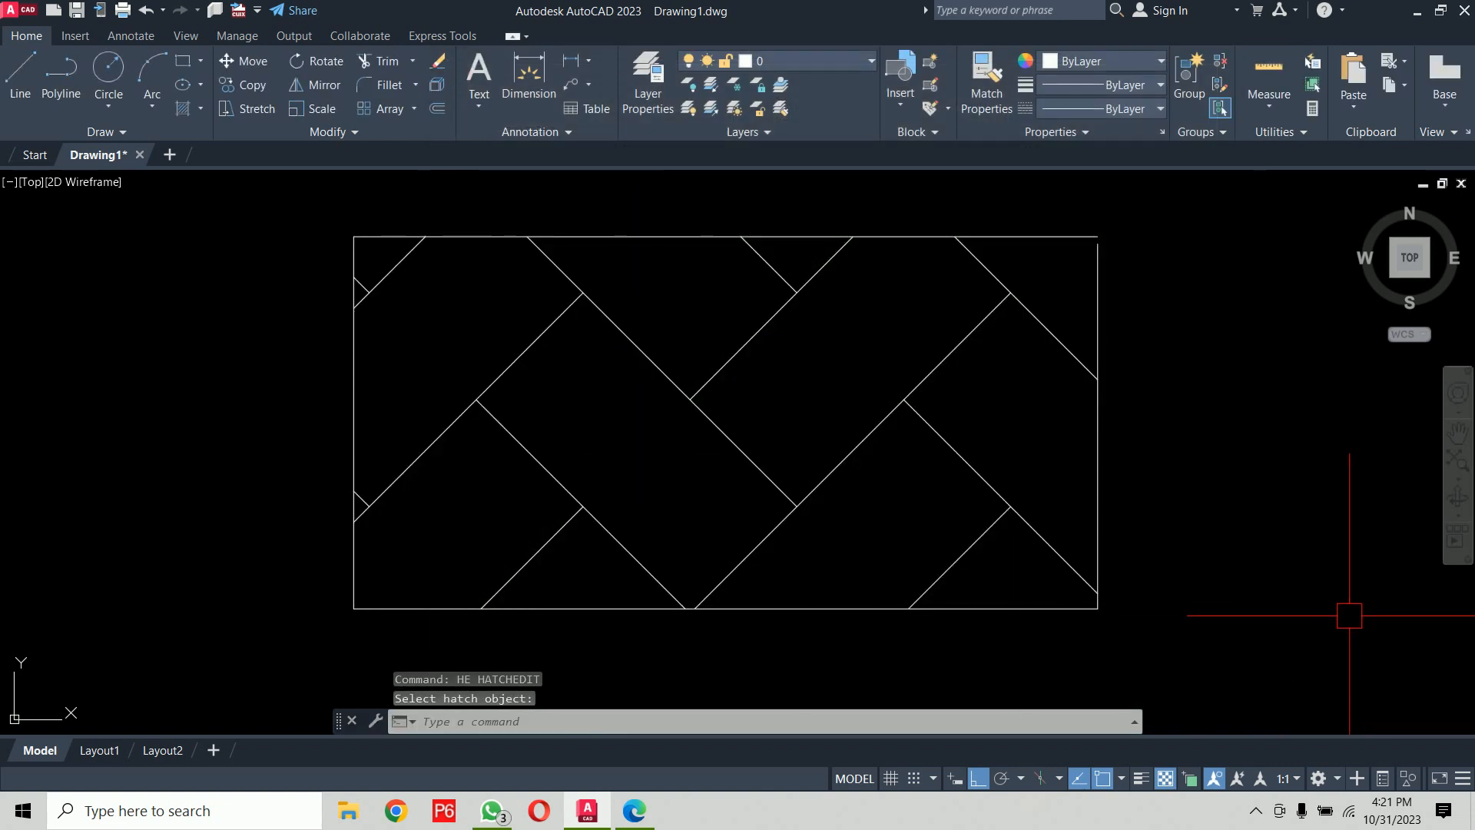
Step: Set the scale of the rectangle's hatch to 0.05 in its quick properties
{"action": "key", "text": "Return"}
{"action": "left_click", "coordinate": [925, 368]}
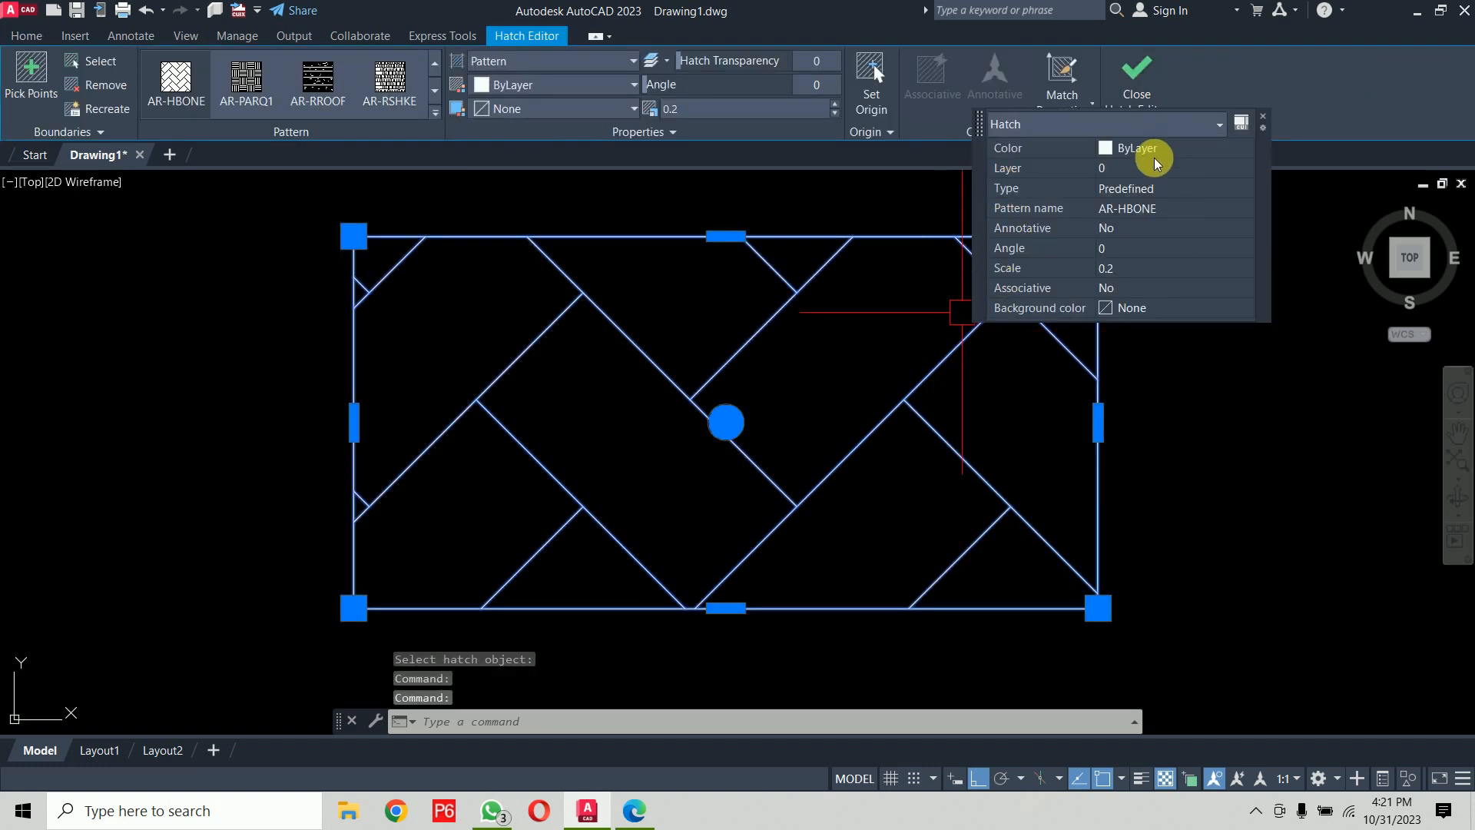
{"action": "left_click", "coordinate": [1137, 275]}
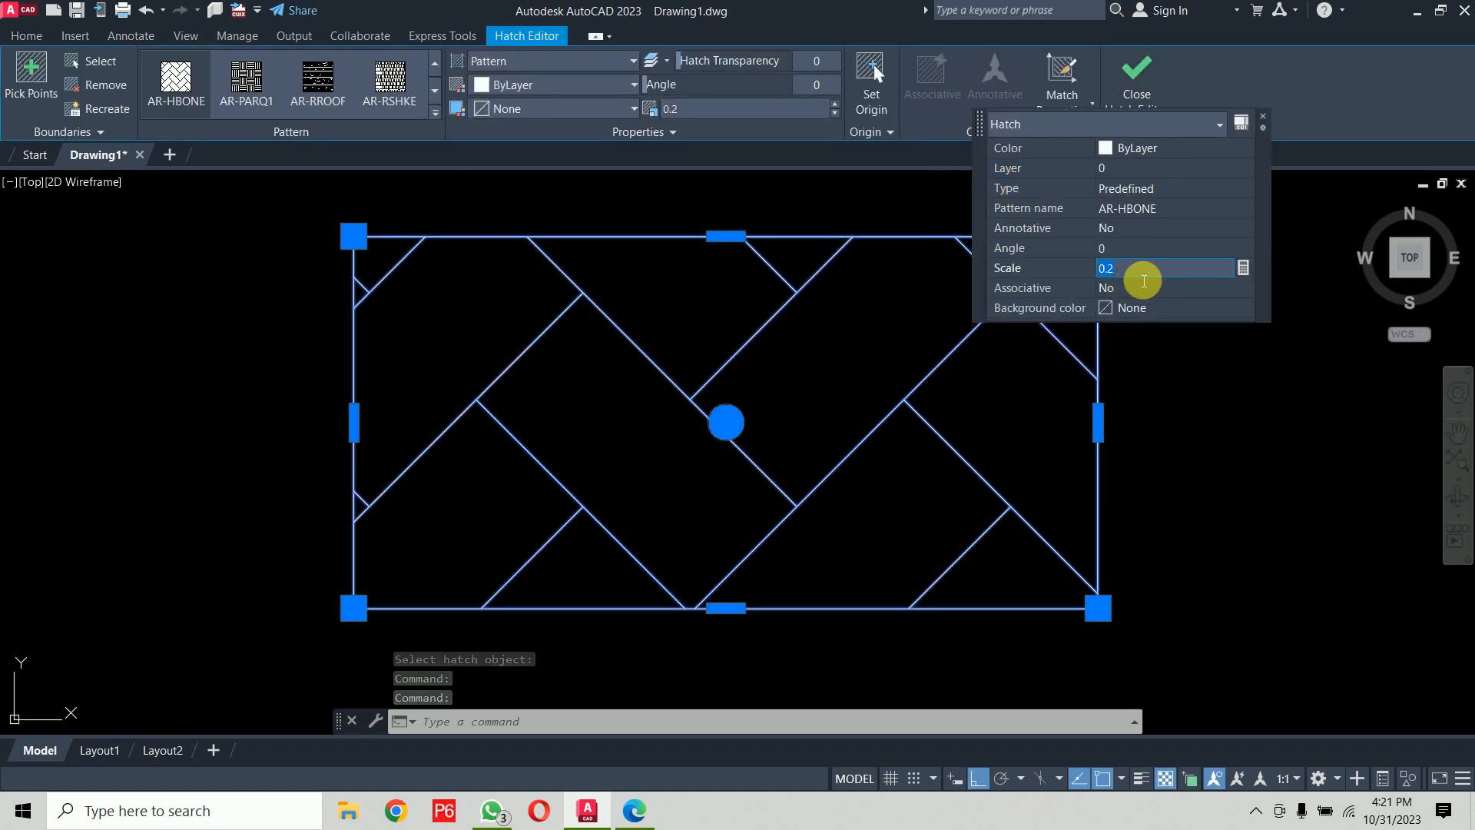
{"action": "type", "text": "0.05"}
{"action": "key", "text": "Return"}
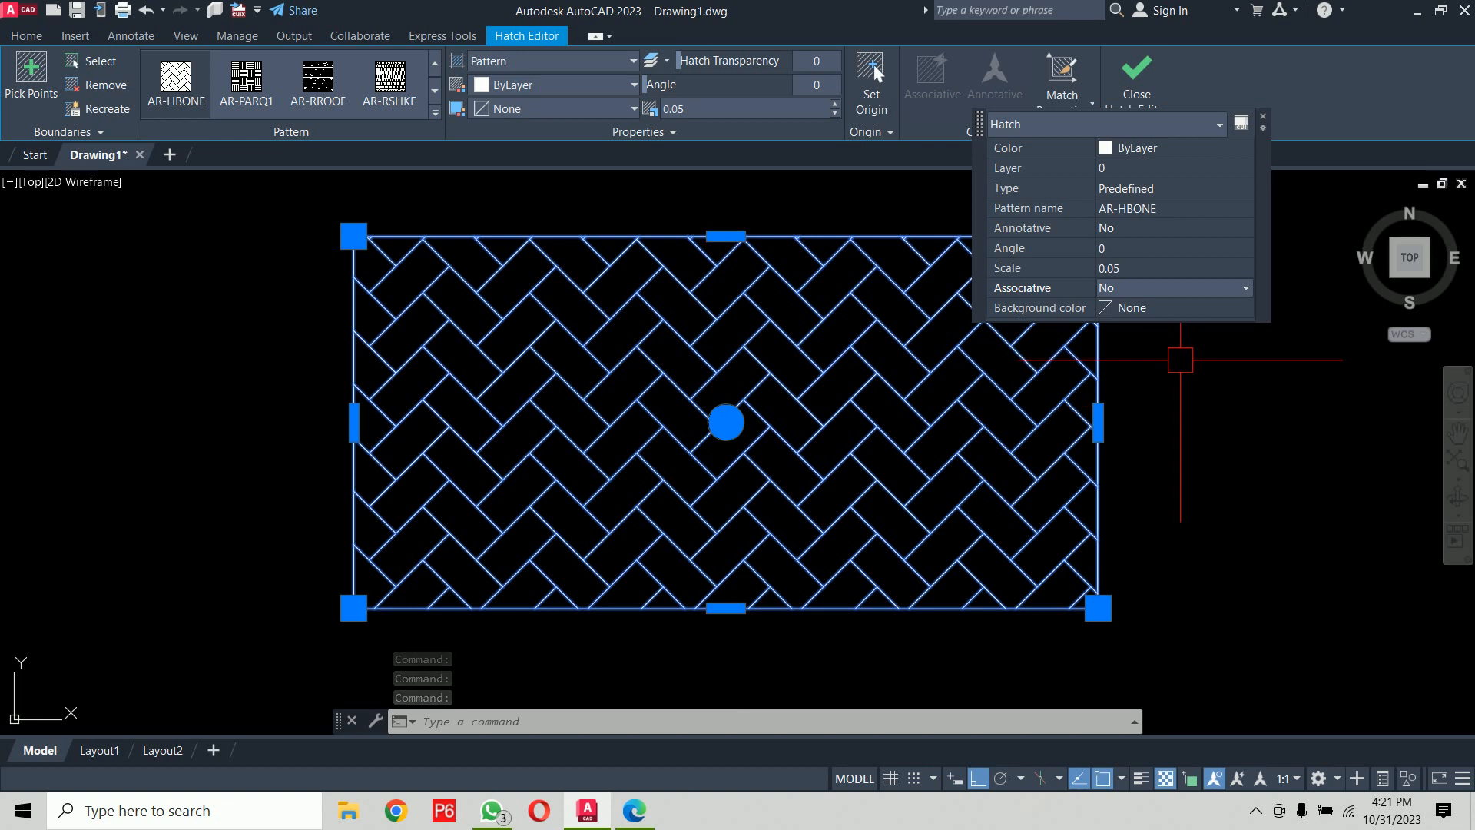
{"action": "key", "text": "Escape"}
{"action": "key", "text": "Escape"}
Step: Select the rectangle's hatch again and set its pattern angle to -45 degrees
{"action": "scroll", "coordinate": [1180, 359], "scroll_direction": "down", "scroll_amount": 3}
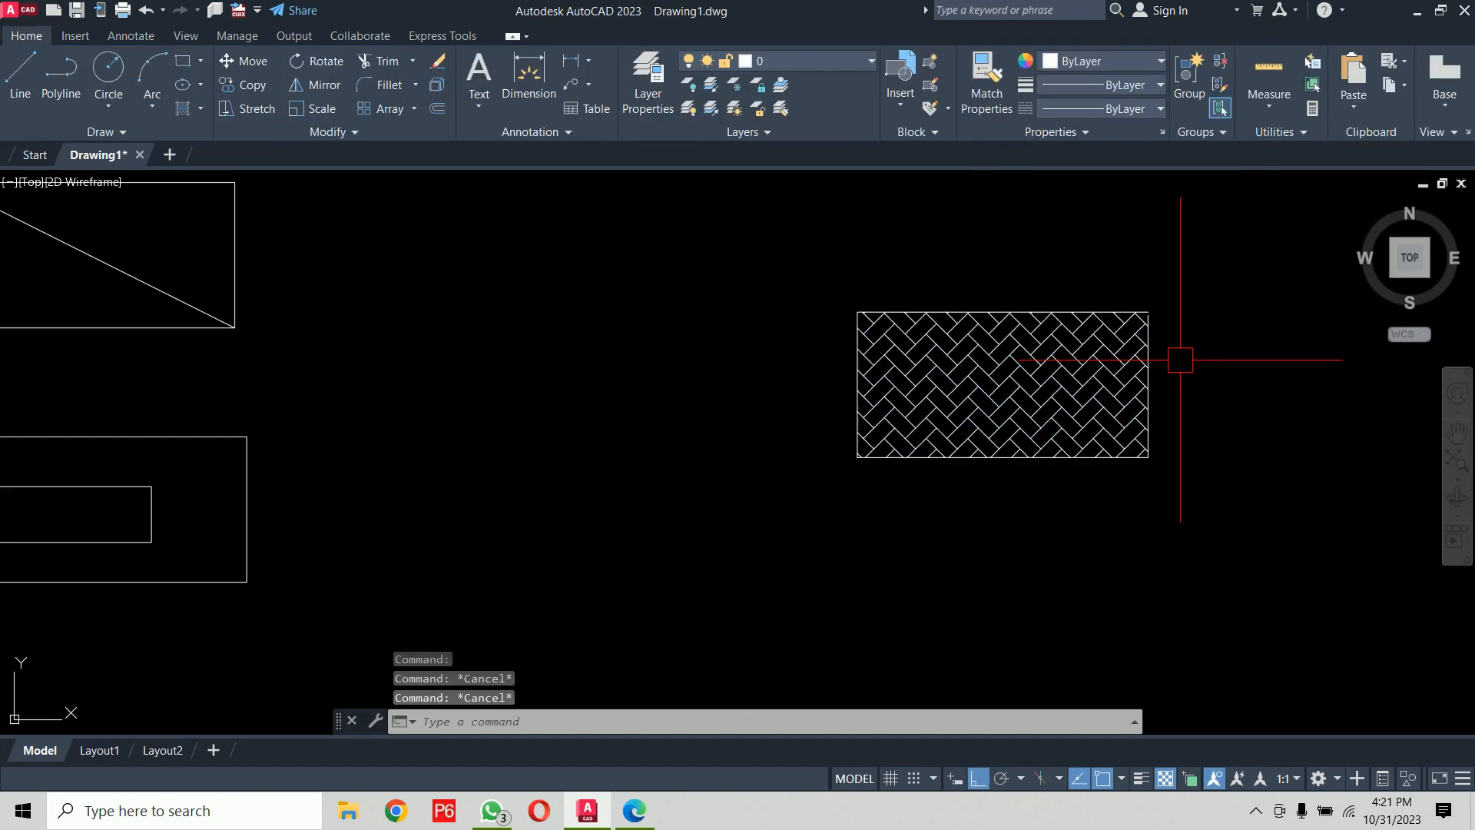
{"action": "middle_click_drag", "start_coordinate": [1179, 356], "coordinate": [970, 401]}
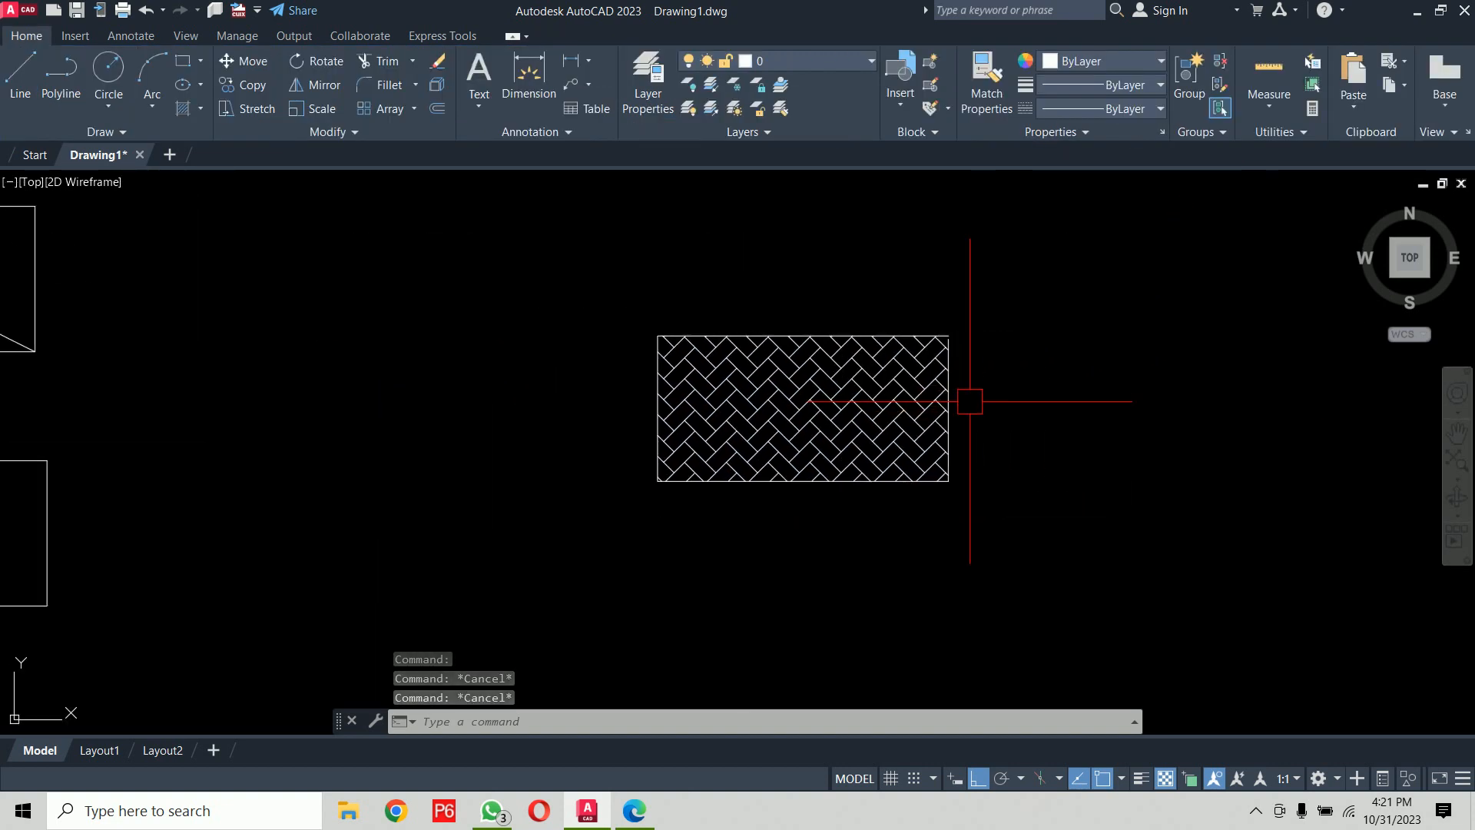
{"action": "scroll", "coordinate": [905, 378], "scroll_direction": "up", "scroll_amount": 4}
{"action": "left_click", "coordinate": [825, 409]}
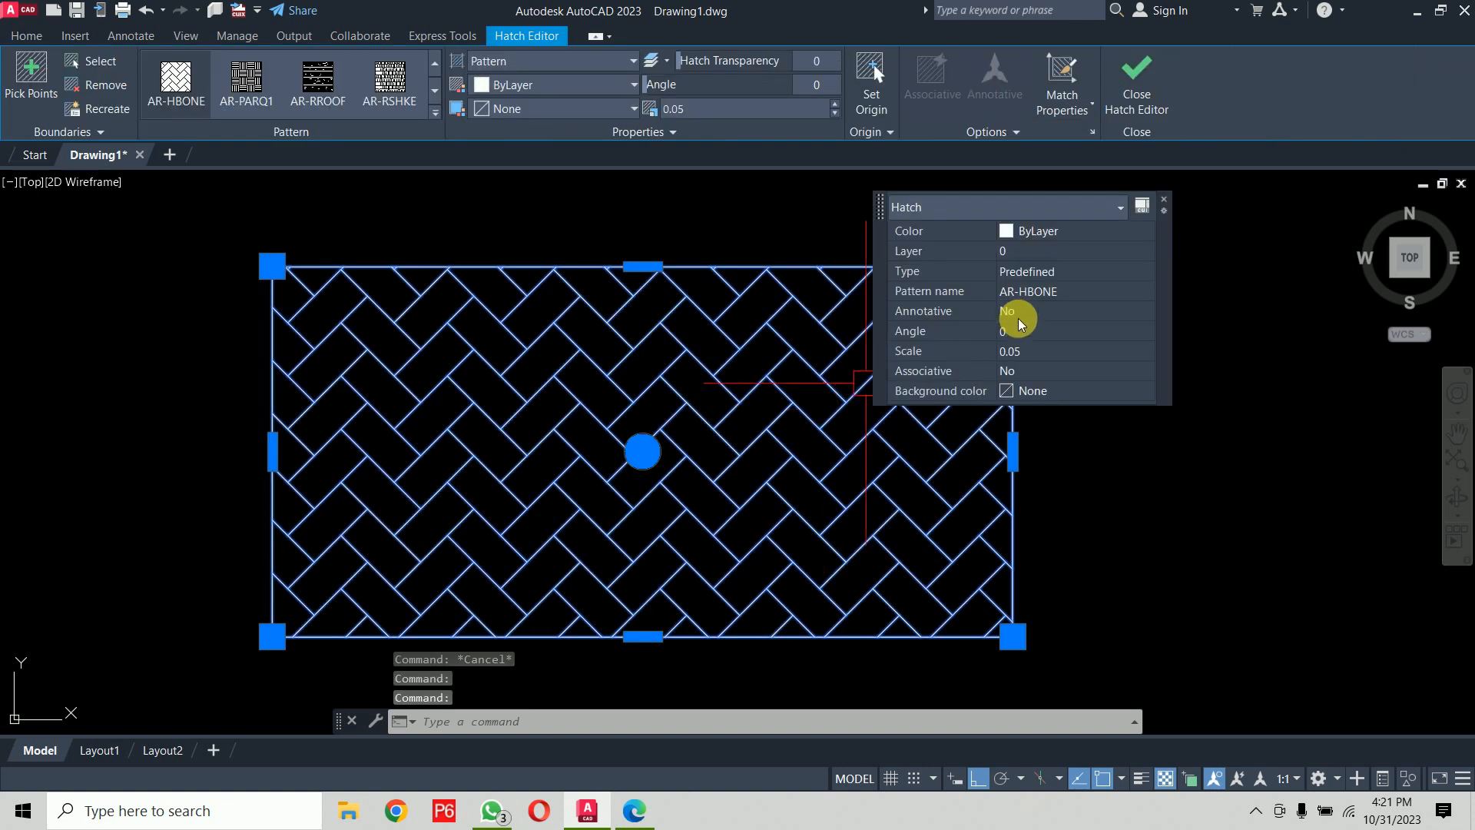
{"action": "left_click", "coordinate": [1053, 339]}
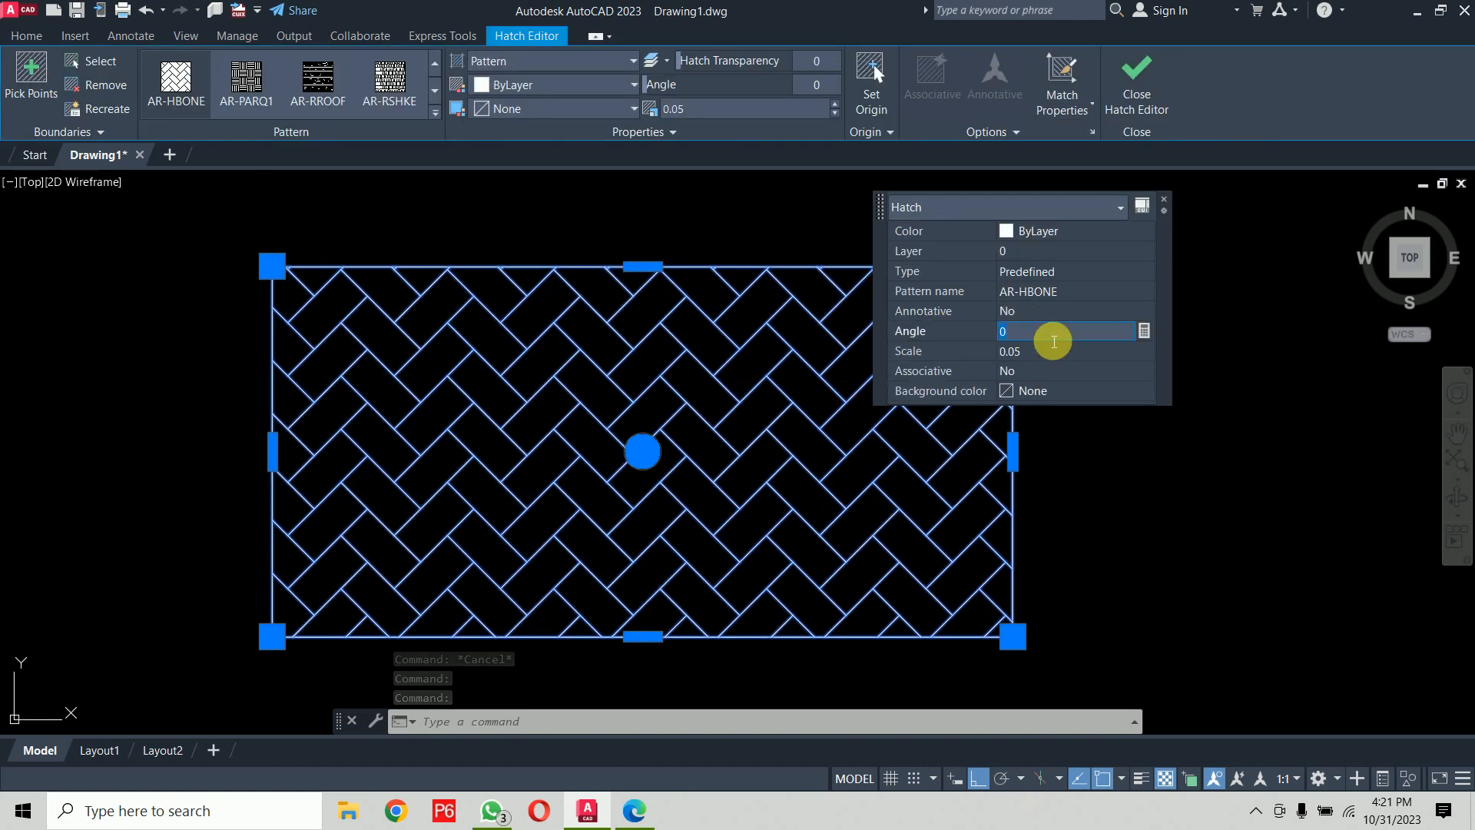
{"action": "type", "text": "-"}
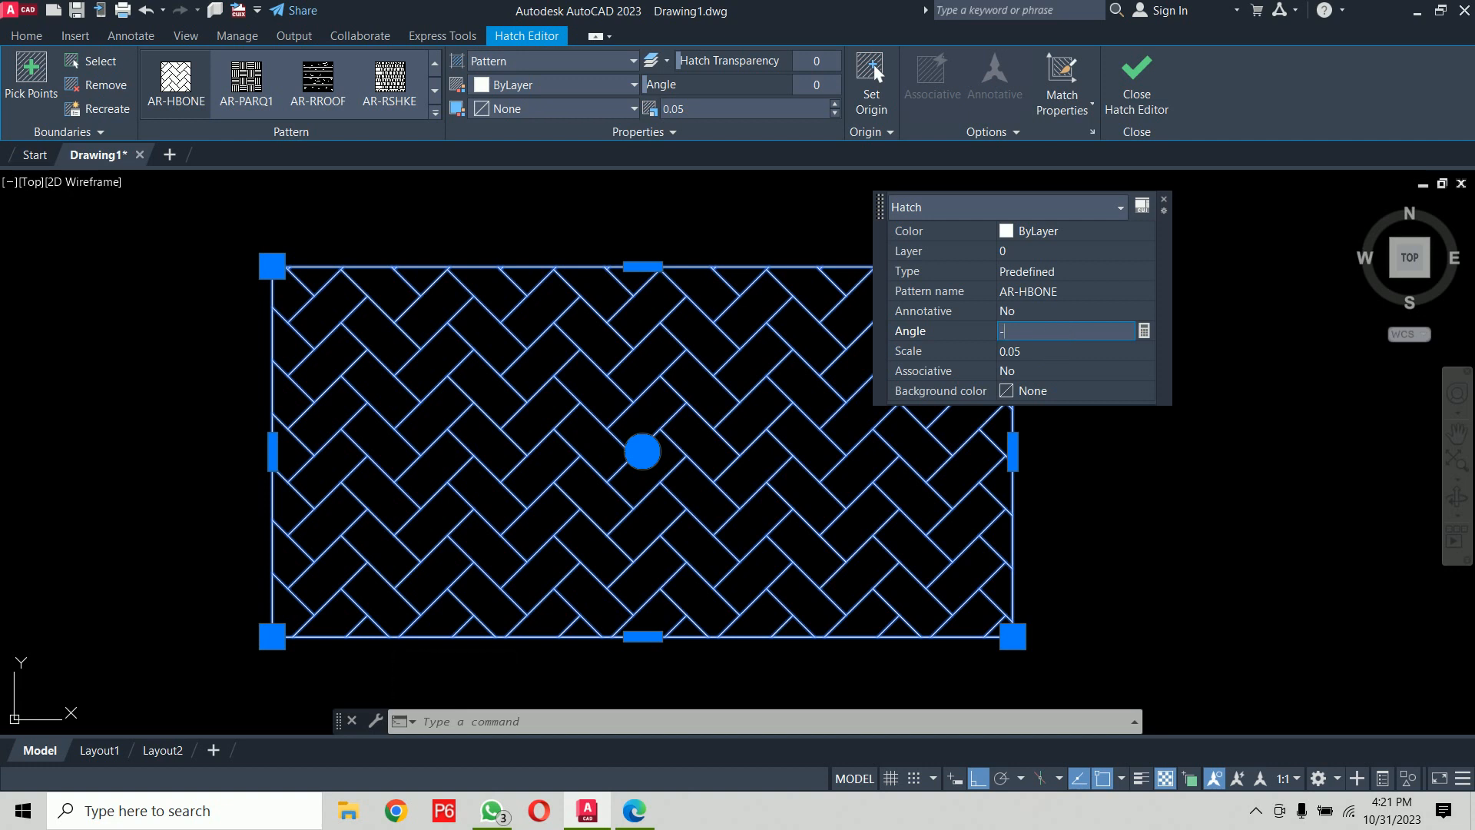
{"action": "type", "text": "45"}
{"action": "key", "text": "Tab"}
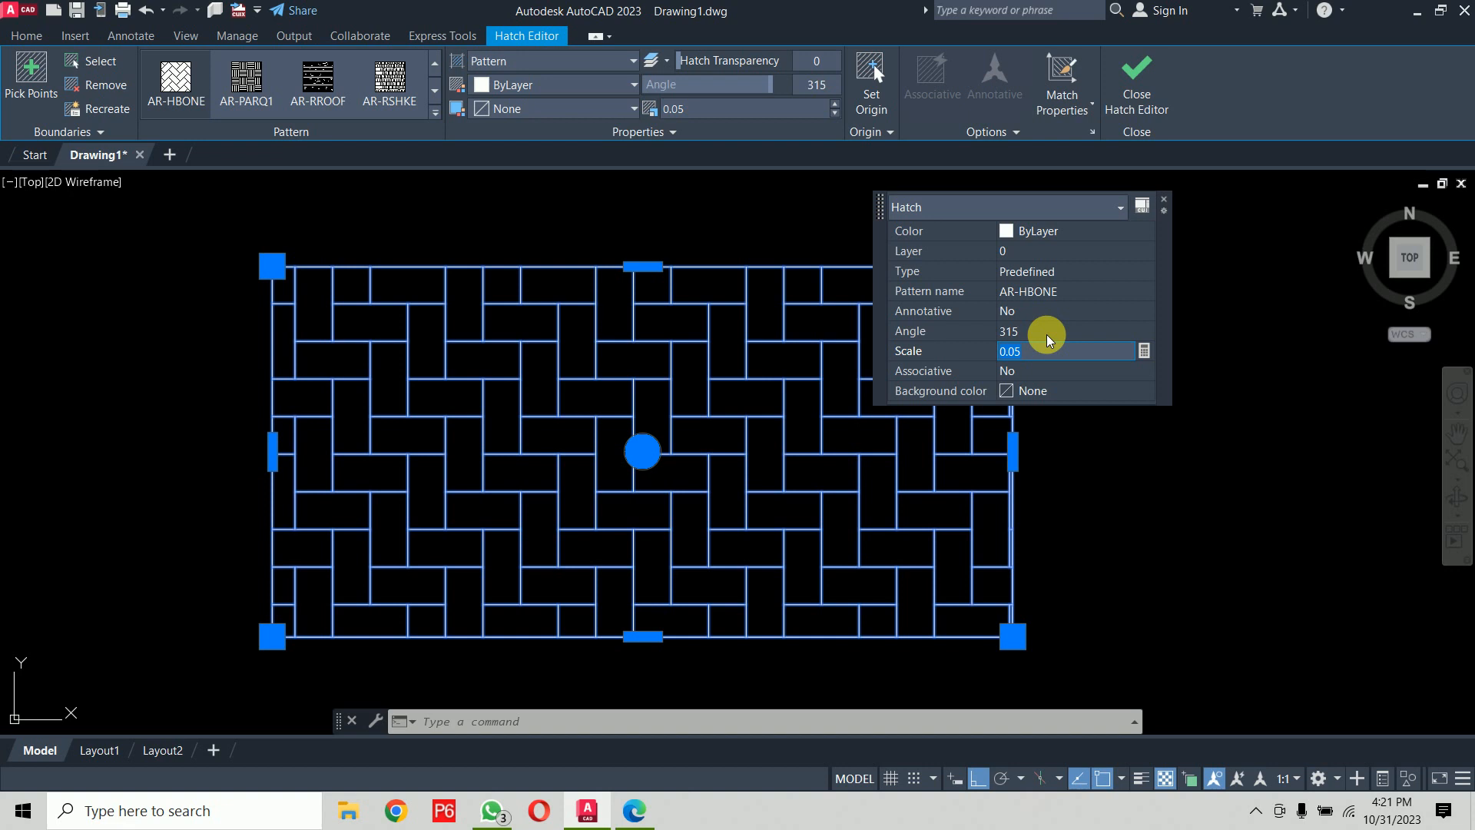
Step: Set the pattern angle of the selected hatch to 15 degrees and deselect it
{"action": "left_click", "coordinate": [1049, 335]}
{"action": "type", "text": "15"}
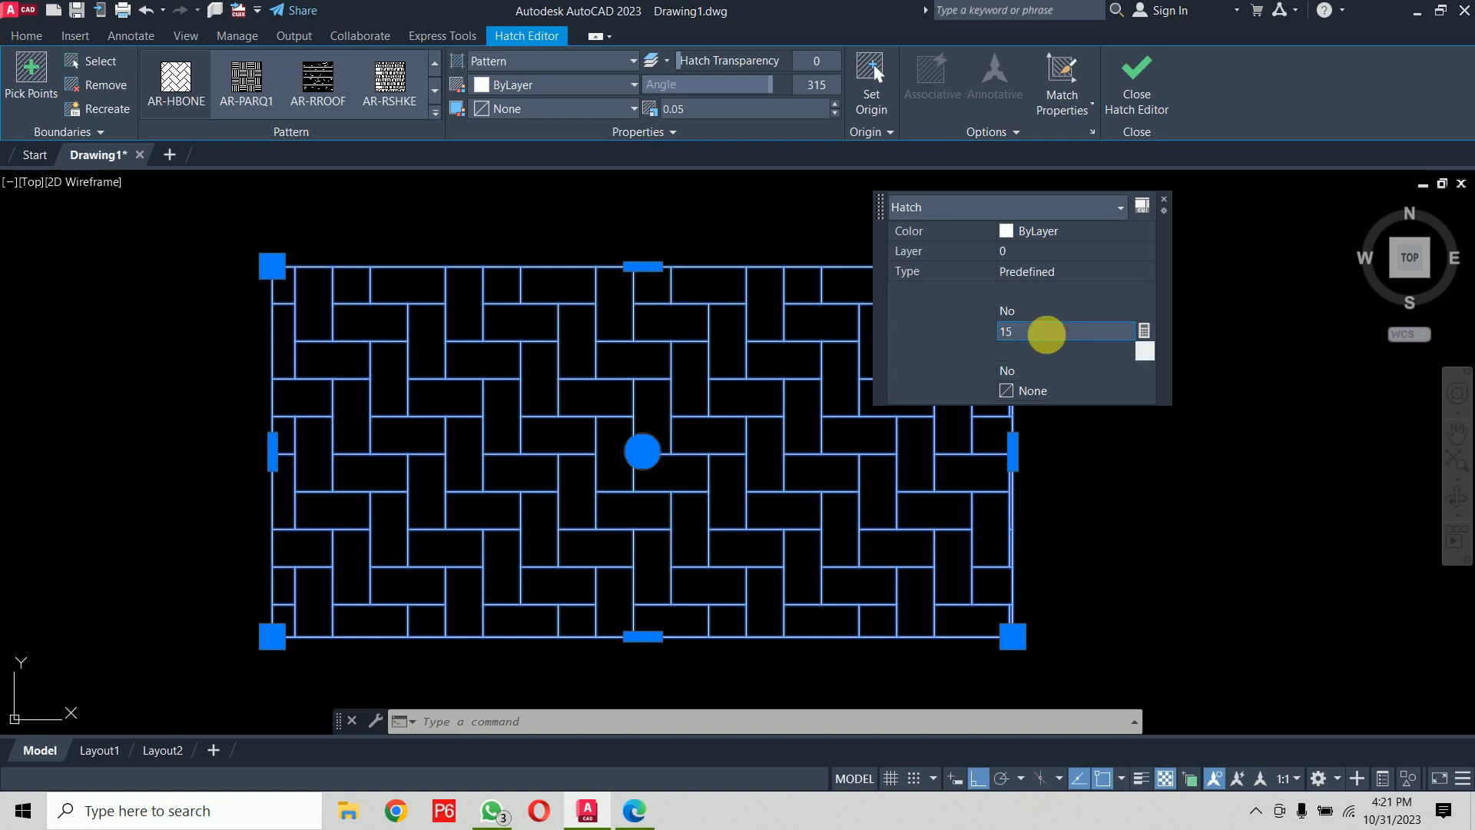
{"action": "key", "text": "Tab"}
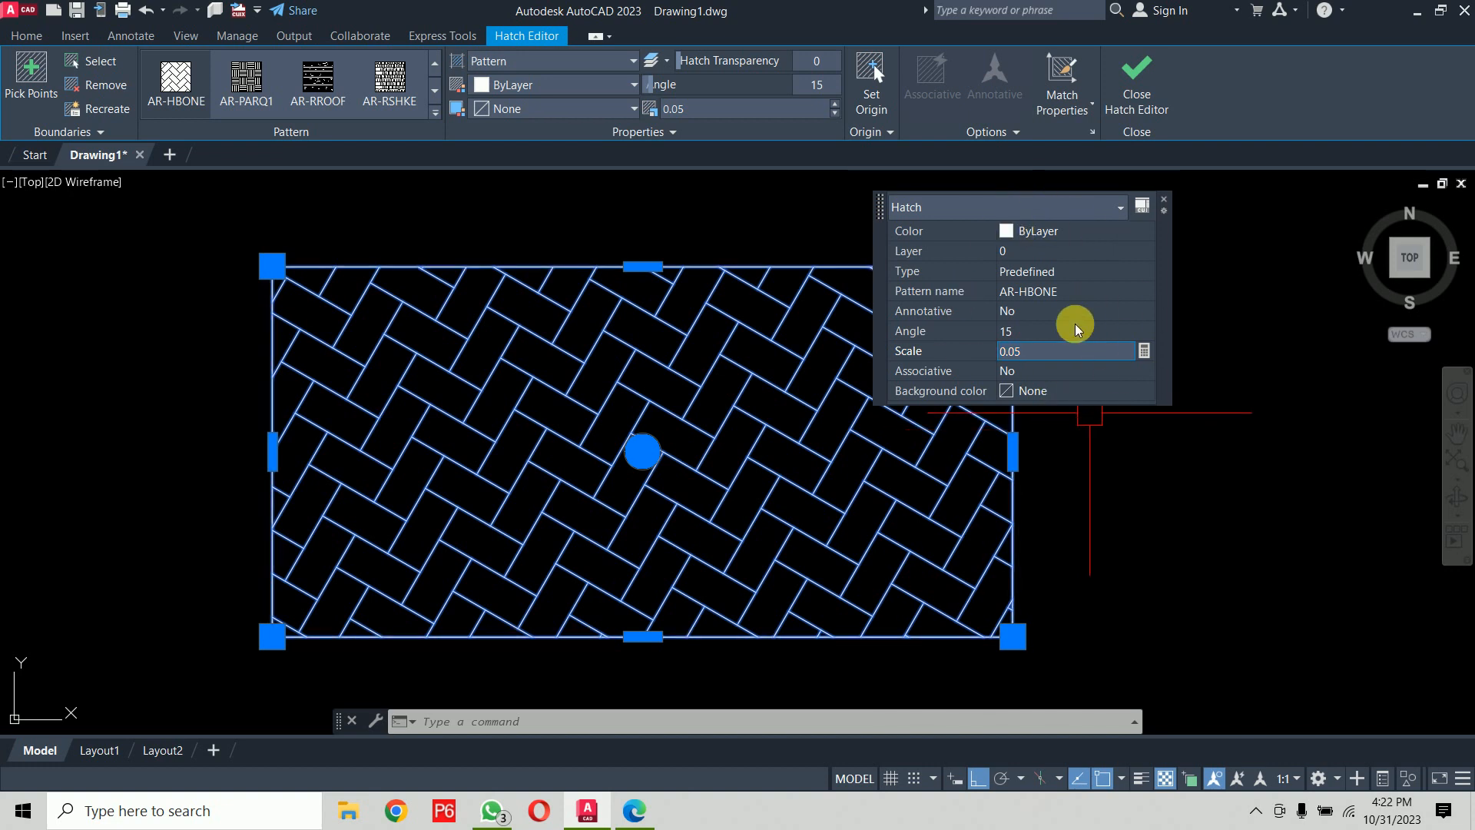
{"action": "key", "text": "Escape"}
{"action": "key", "text": "Escape"}
{"action": "key", "text": "Escape"}
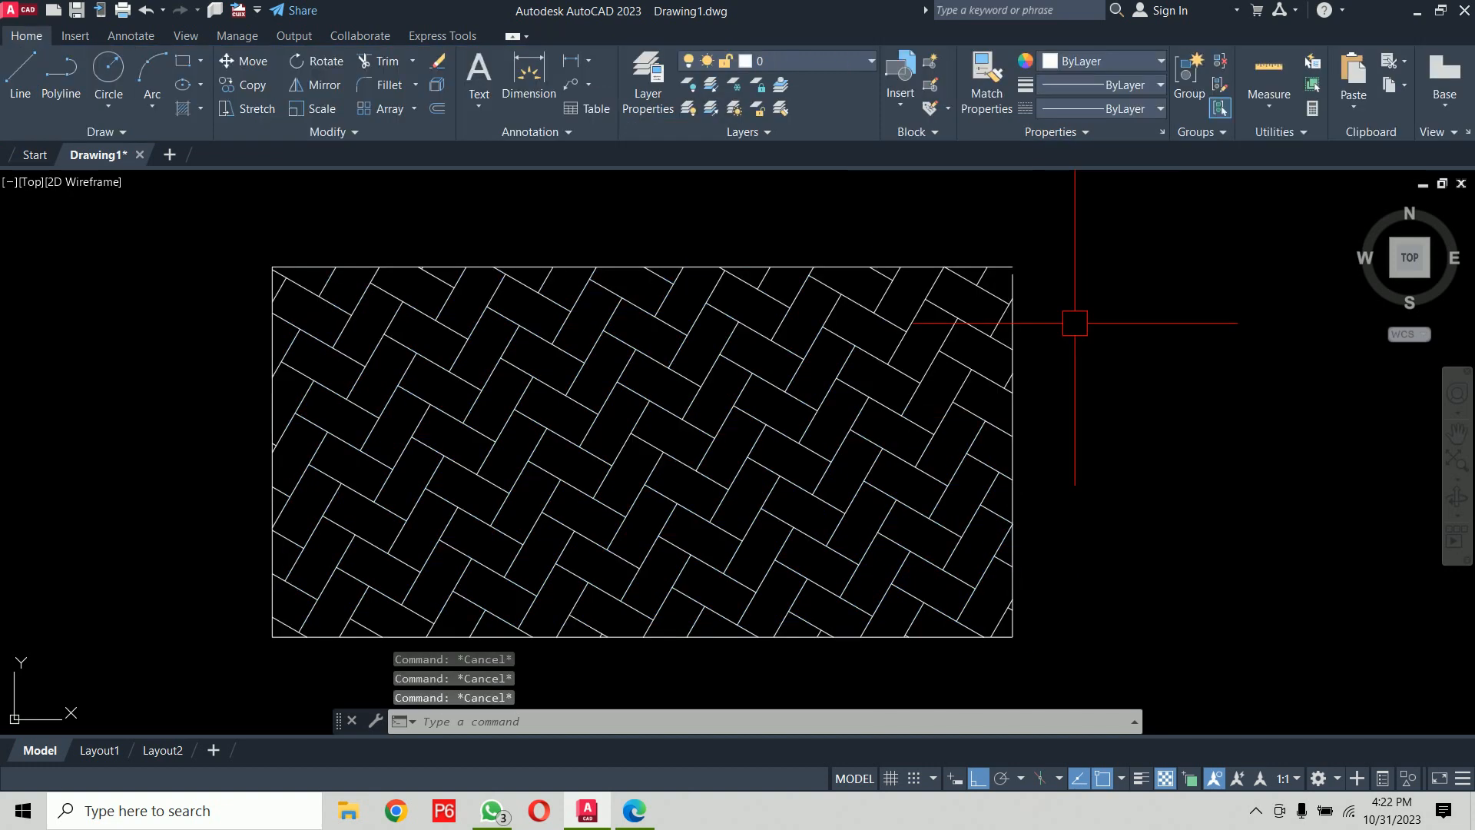
Step: Set the color of the rectangle's AR-HBONE hatch to Yellow and its background color to Blue
{"action": "left_click", "coordinate": [757, 381]}
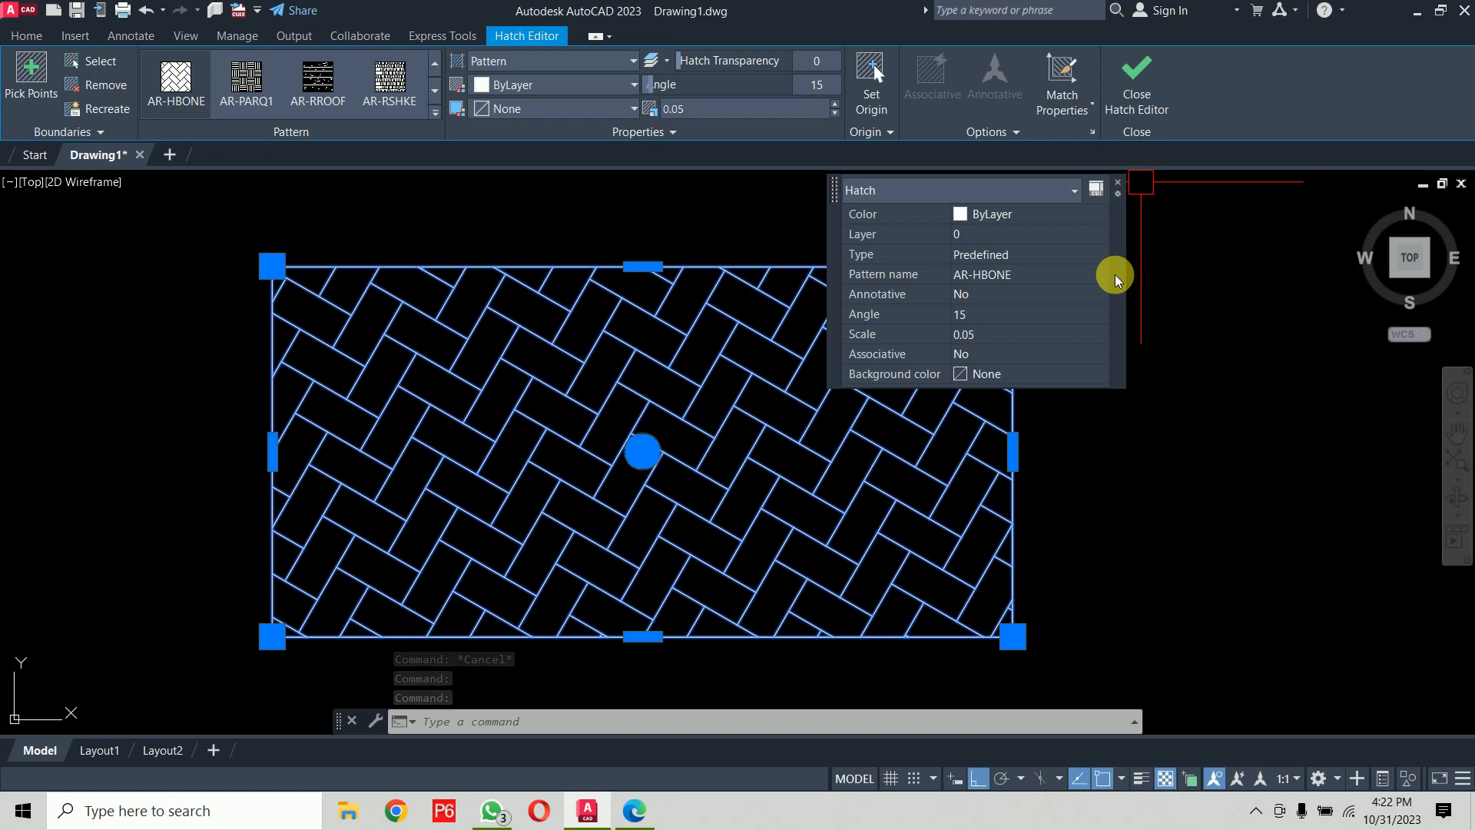
{"action": "left_click", "coordinate": [1096, 214]}
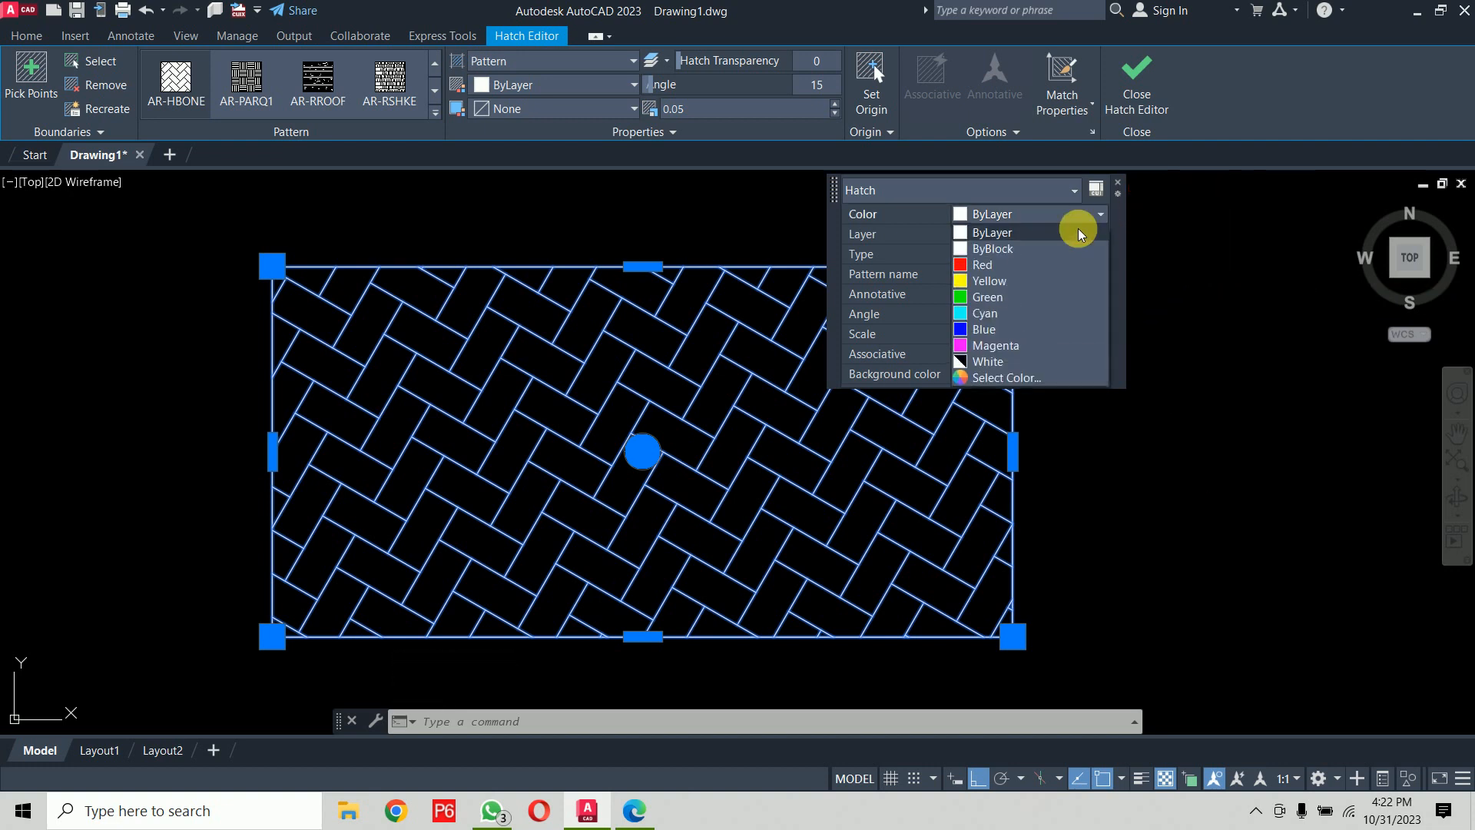
{"action": "left_click", "coordinate": [1032, 281]}
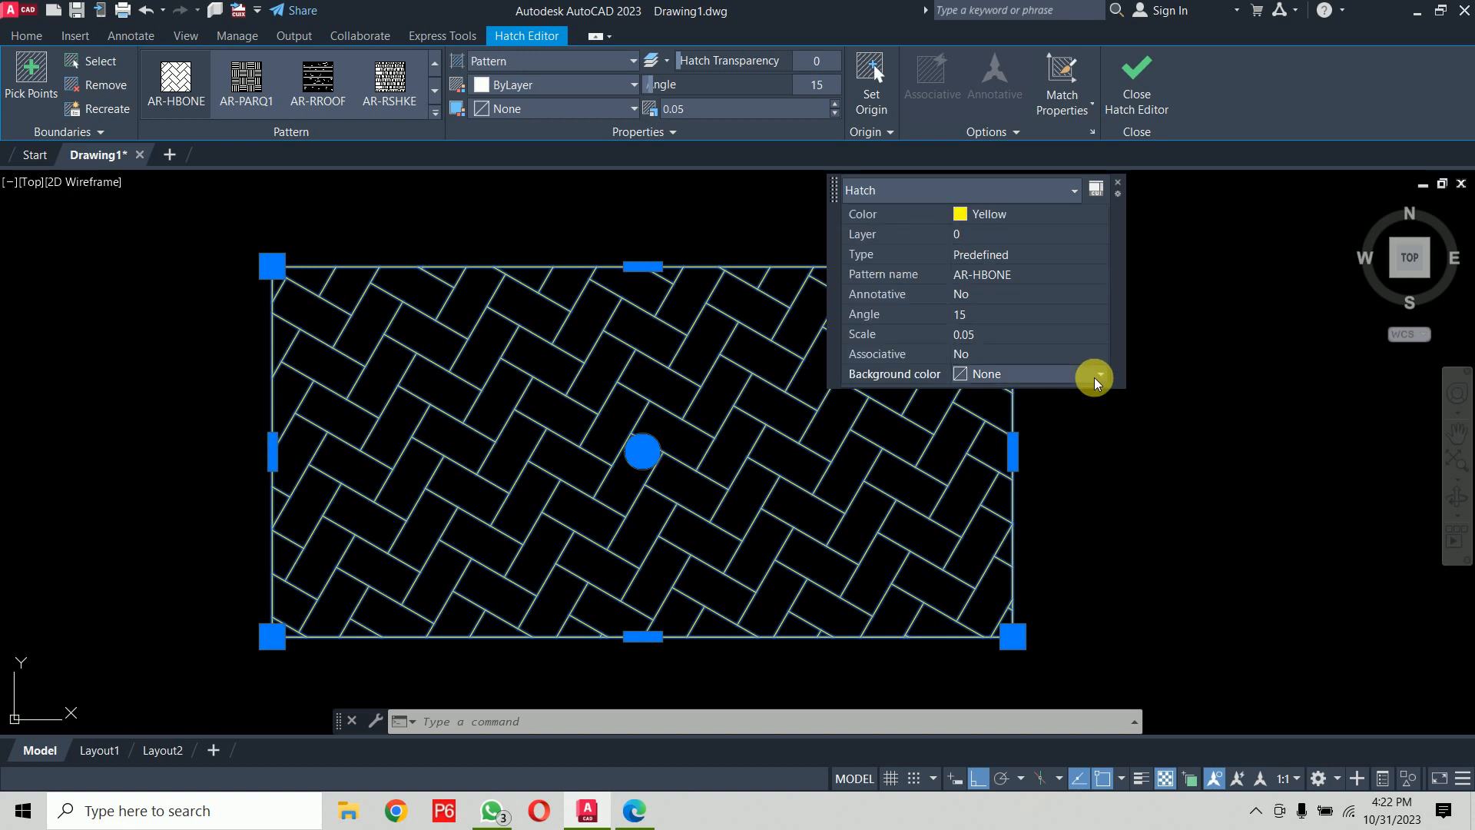
{"action": "left_click", "coordinate": [1101, 375]}
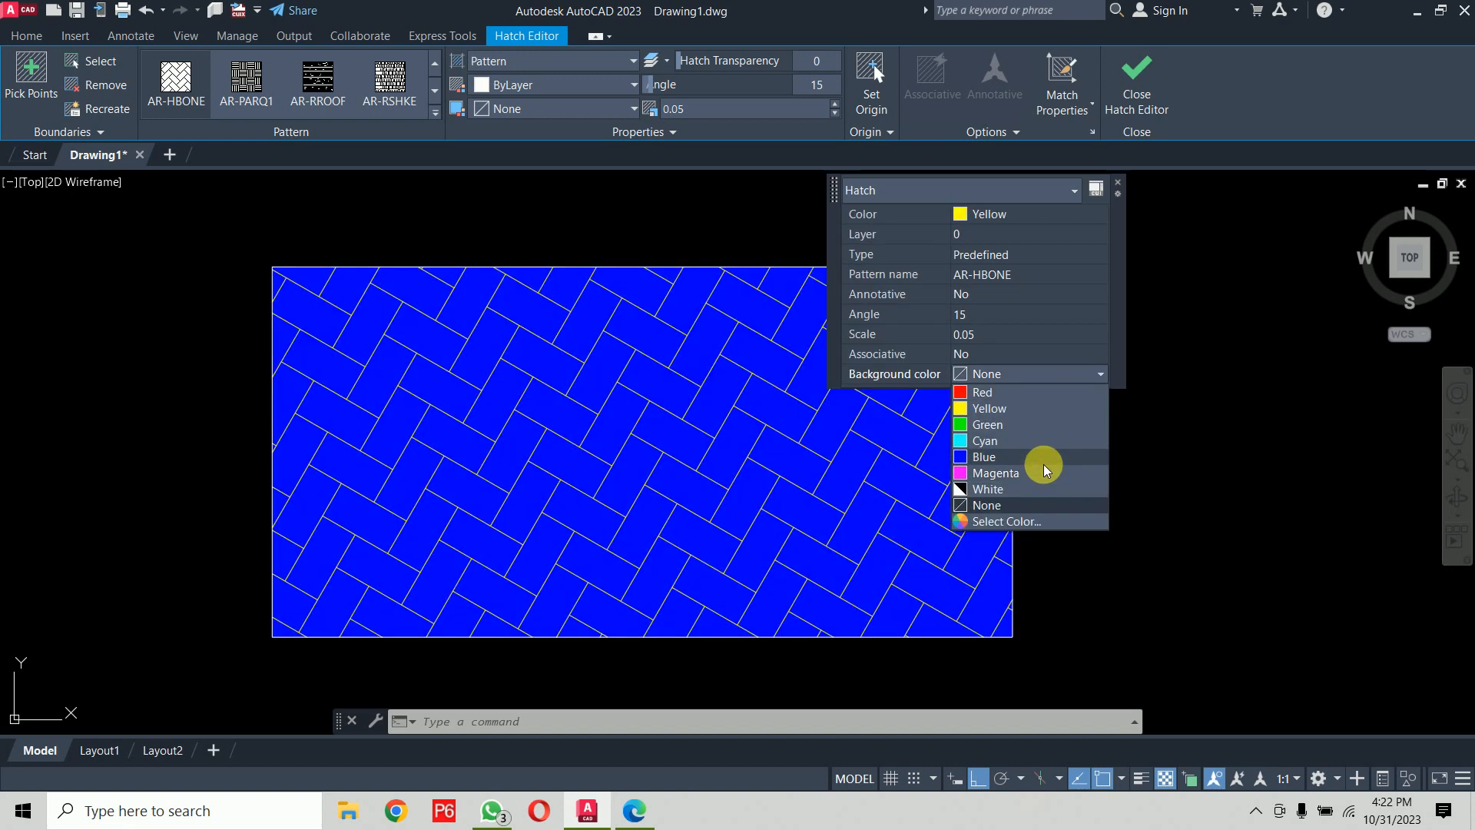
{"action": "left_click", "coordinate": [1043, 463]}
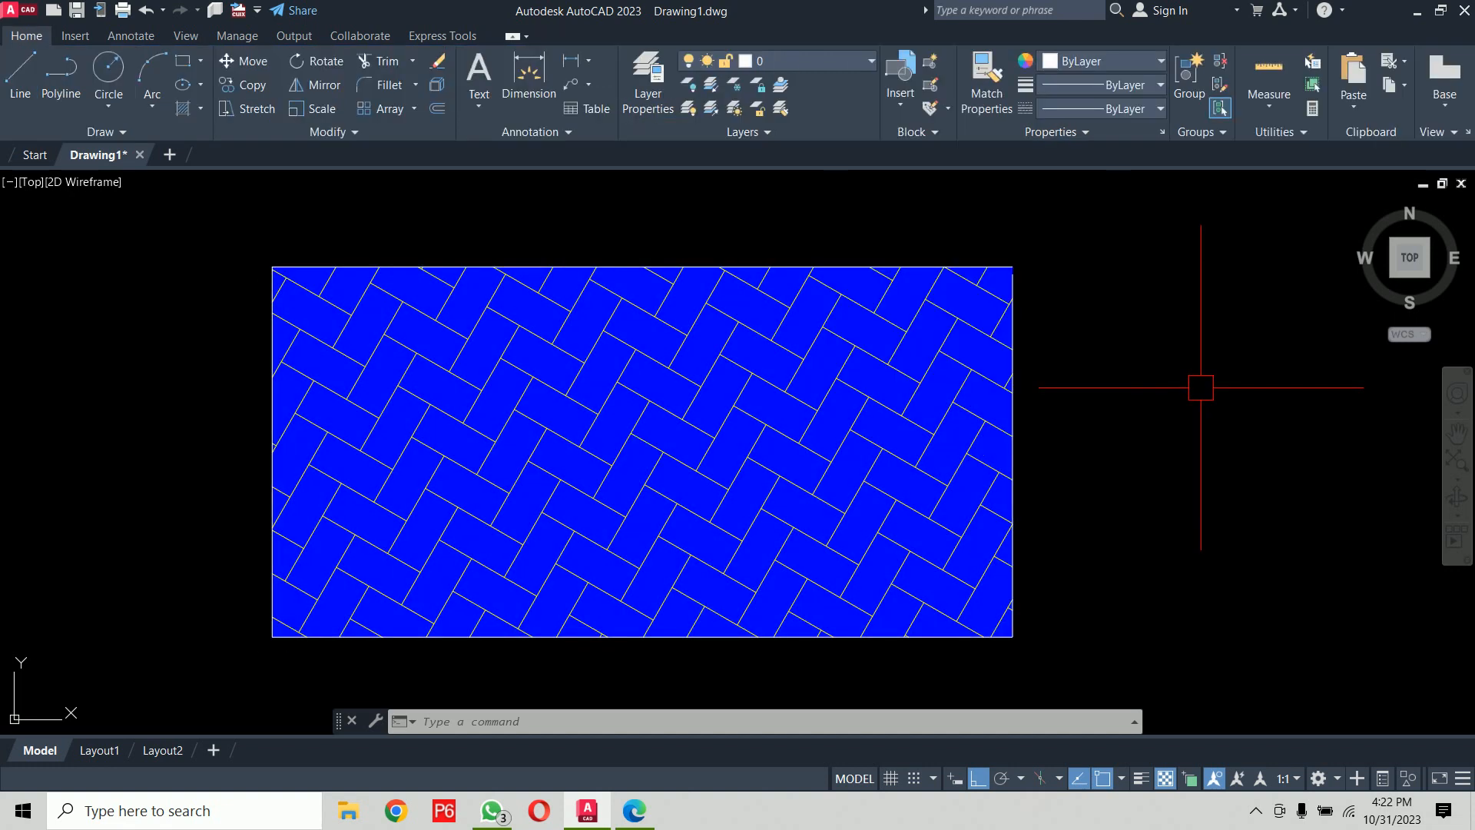
Step: Erase all the rectangles, the inner shapes and the hatch from the drawing
{"action": "scroll", "coordinate": [1201, 387], "scroll_direction": "down", "scroll_amount": 6}
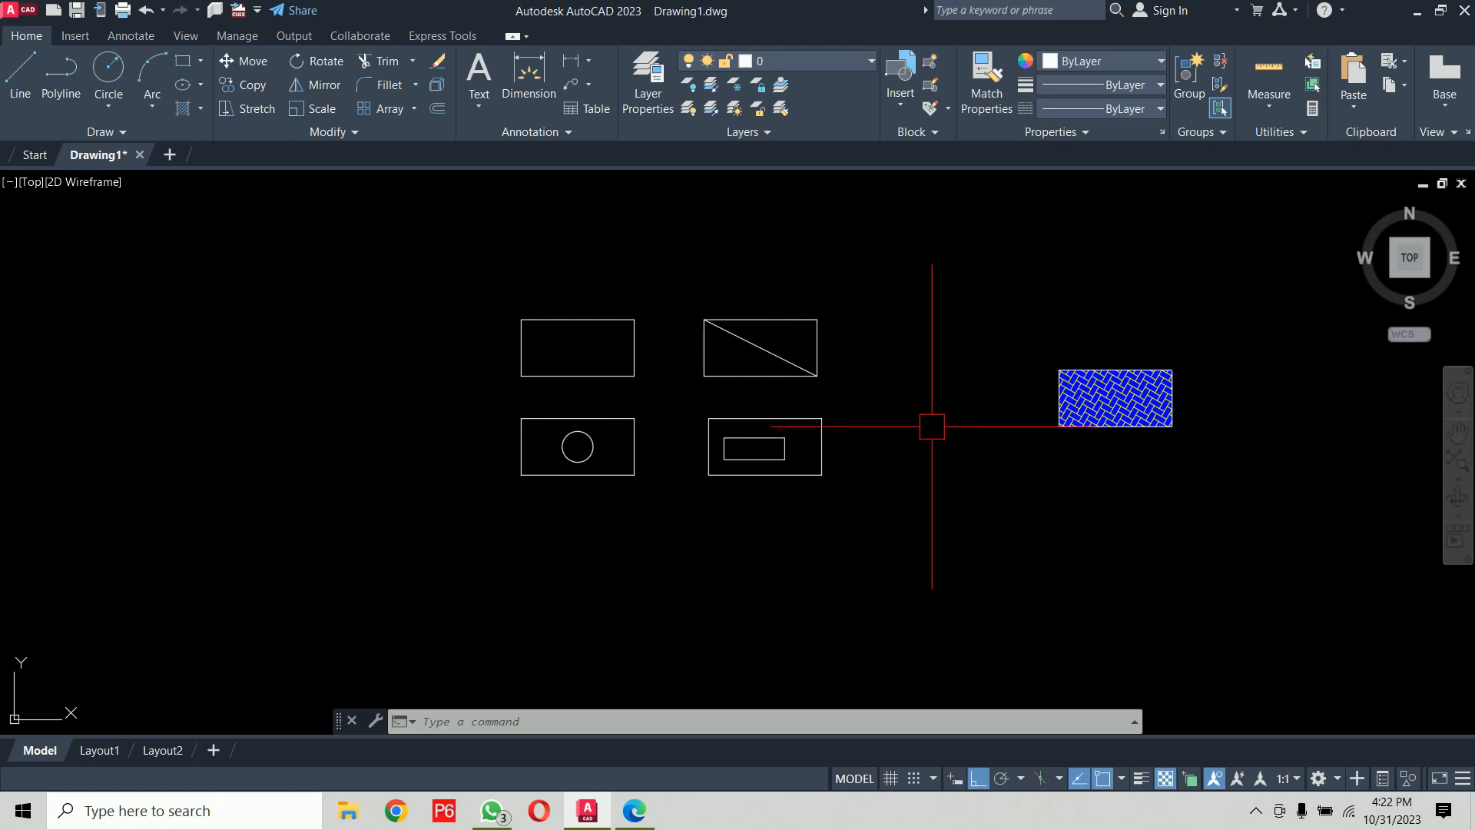
{"action": "left_click", "coordinate": [490, 251]}
{"action": "left_click", "coordinate": [1335, 646]}
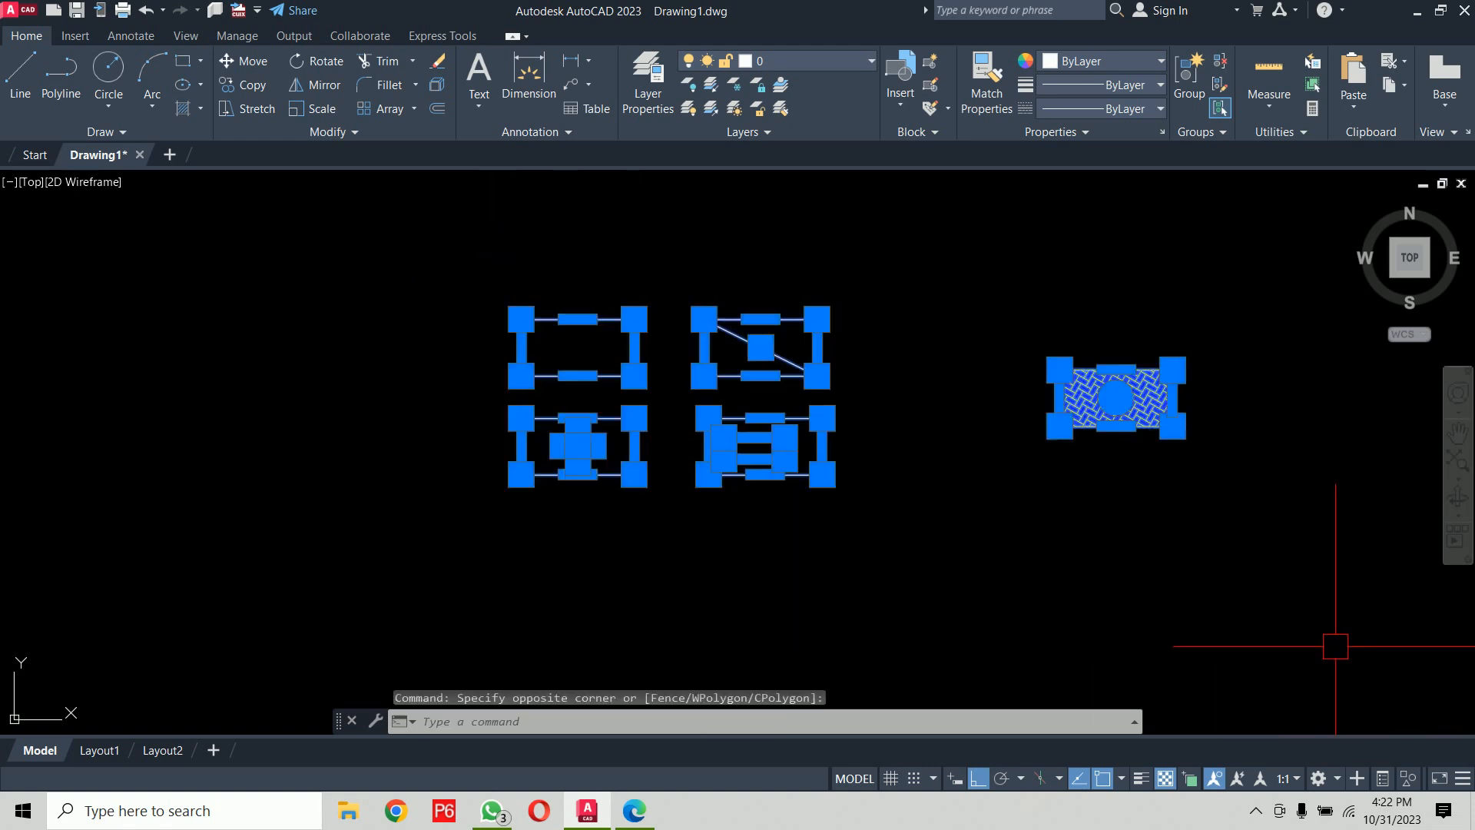
{"action": "key", "text": "Delete"}
Step: Draw a rectangle with a length of 50 and a width of 30 using the Dimensions option
{"action": "type", "text": "r"}
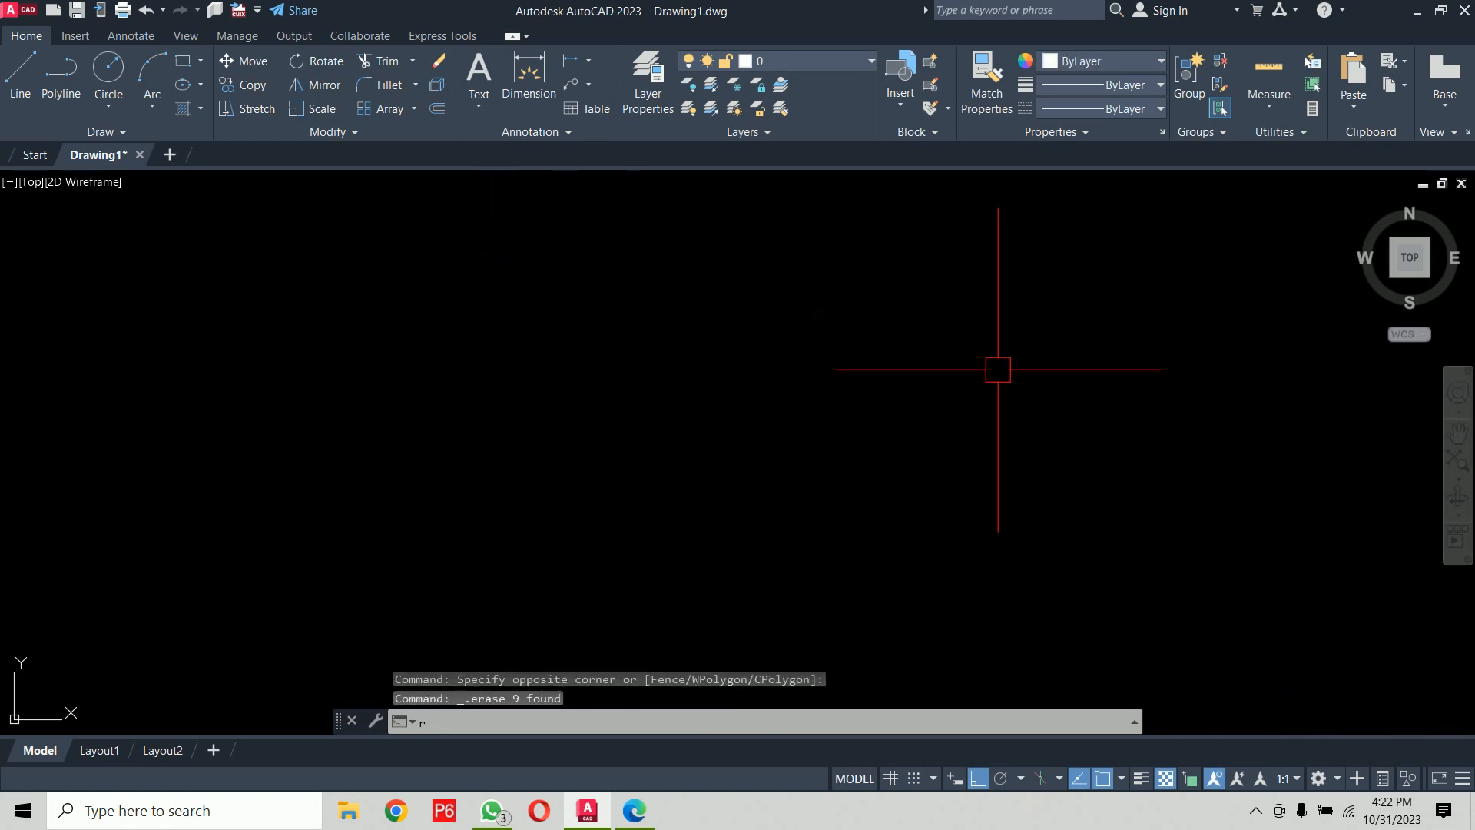
{"action": "type", "text": "ec"}
{"action": "key", "text": "Return"}
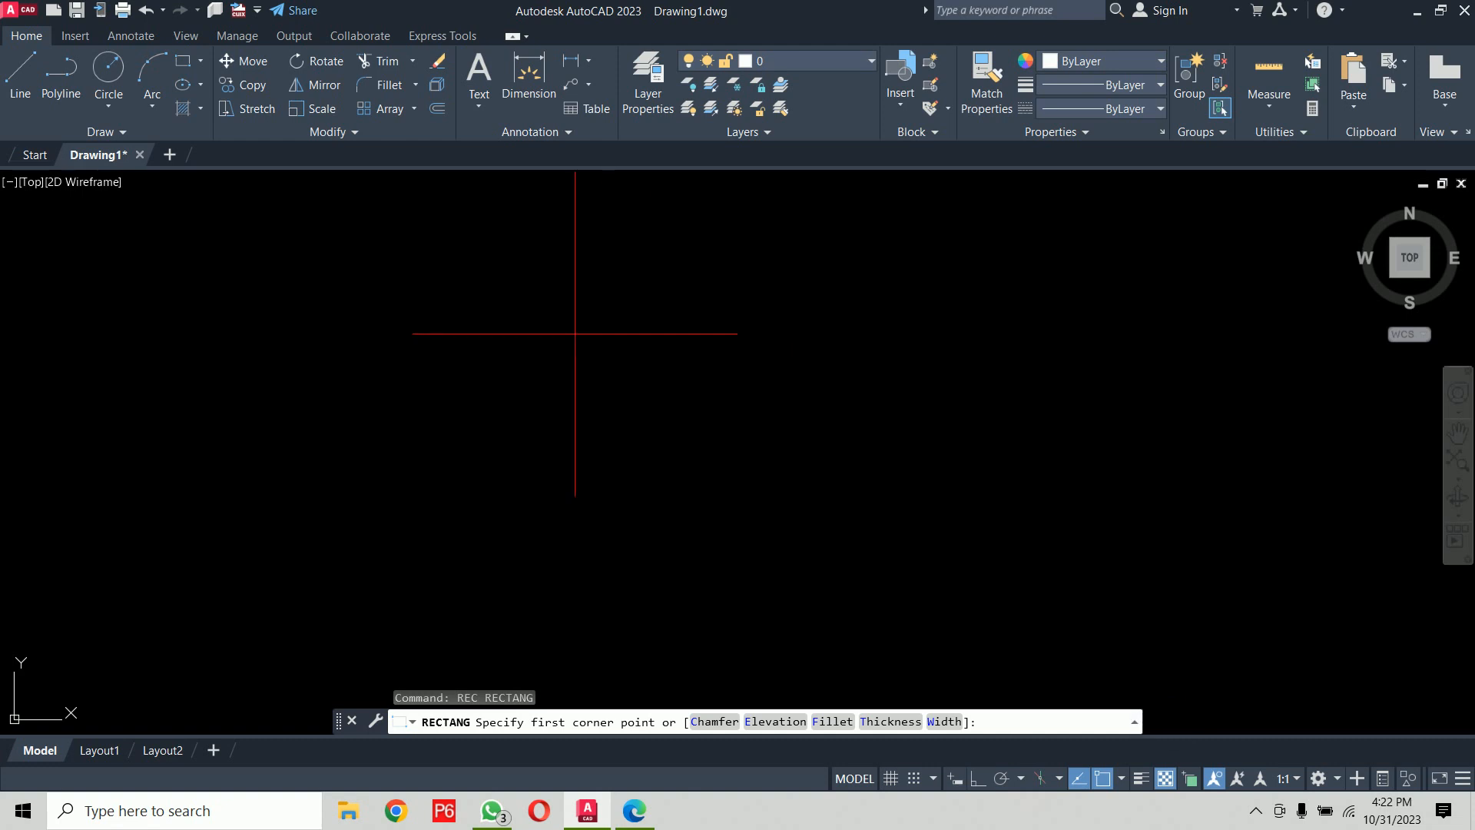
{"action": "left_click", "coordinate": [567, 288]}
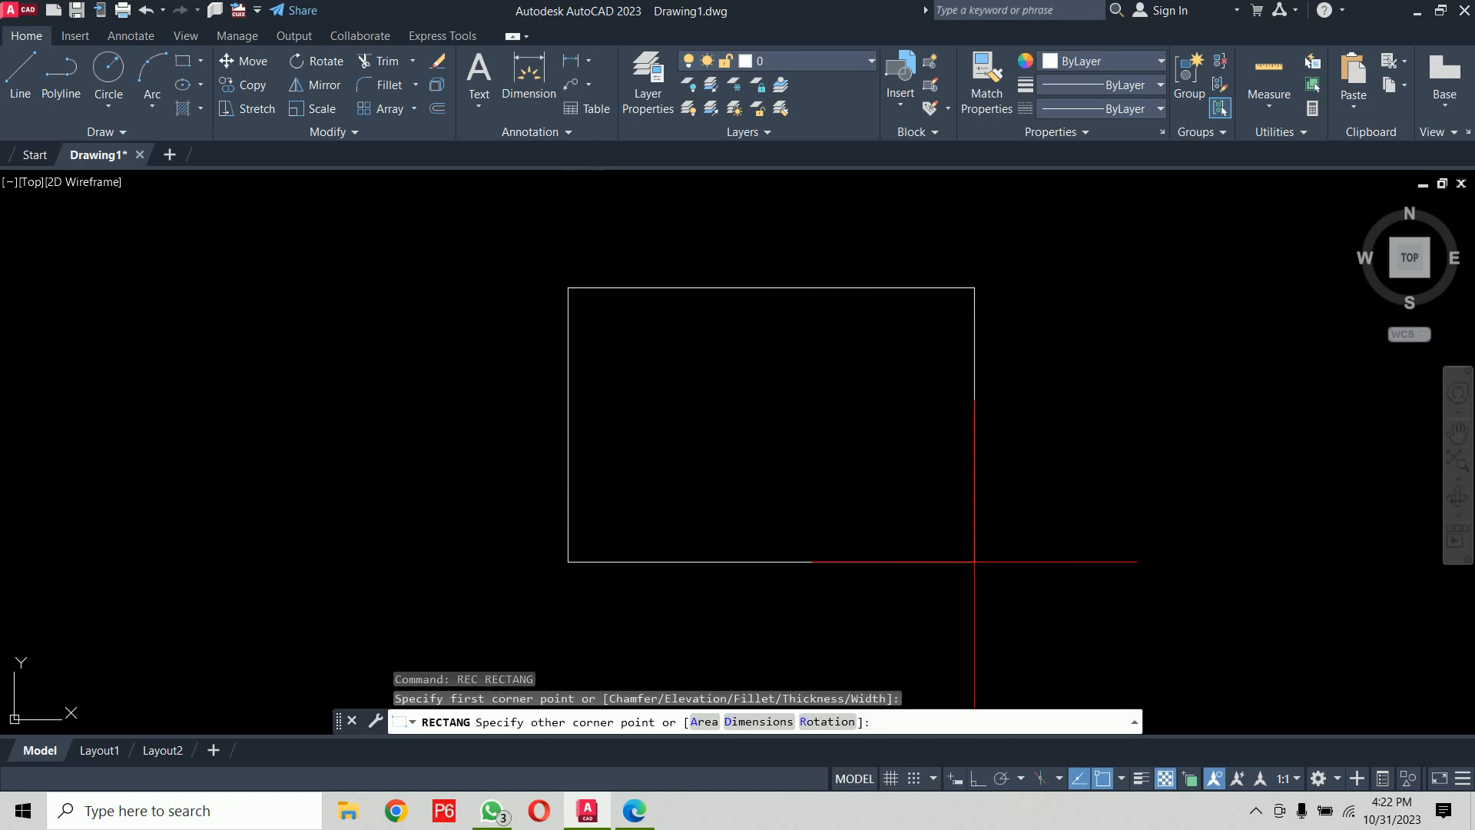
{"action": "type", "text": "d"}
{"action": "key", "text": "Return"}
{"action": "key", "text": "Return"}
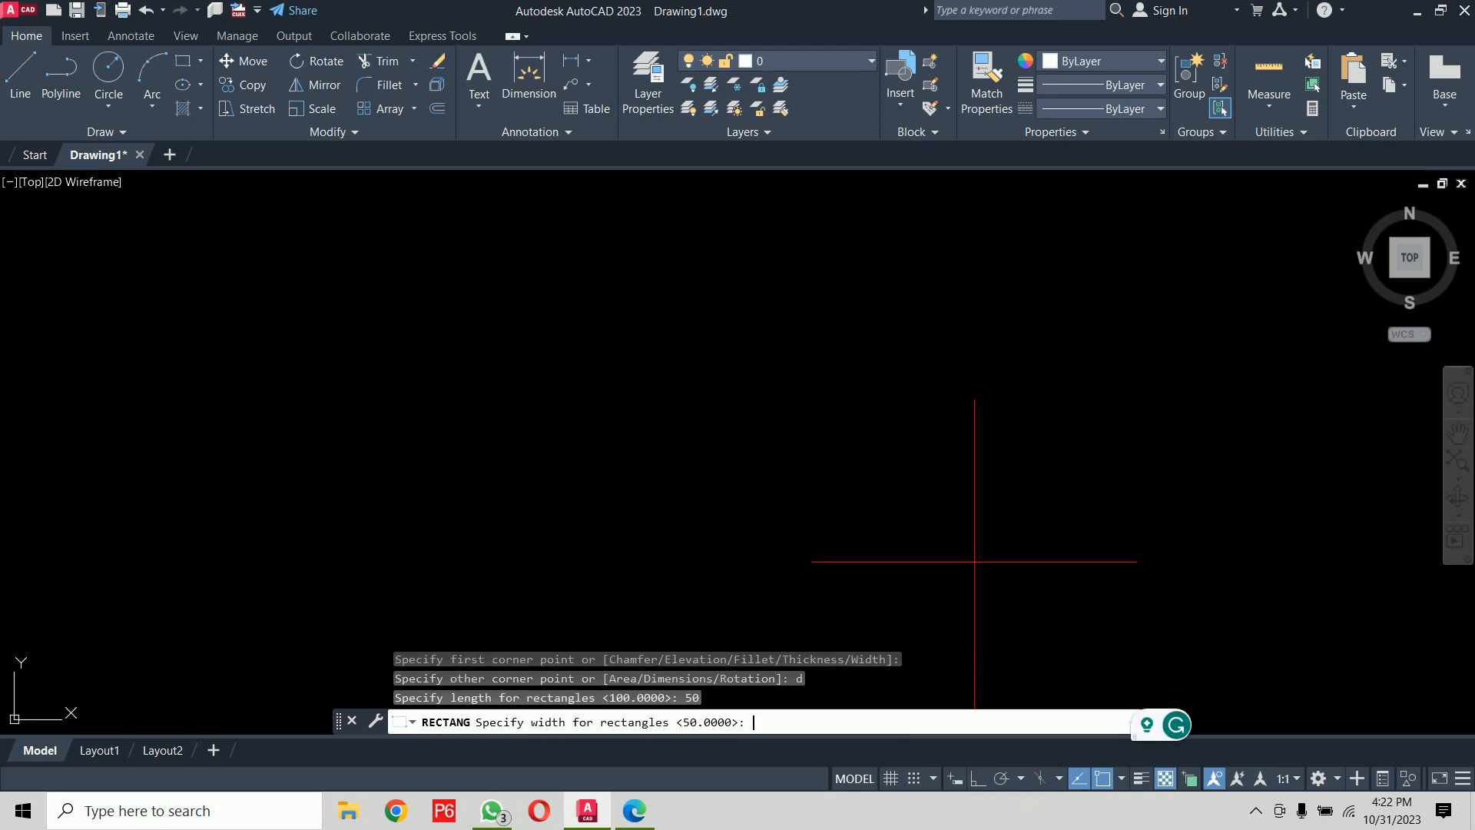
{"action": "type", "text": "30"}
{"action": "key", "text": "Return"}
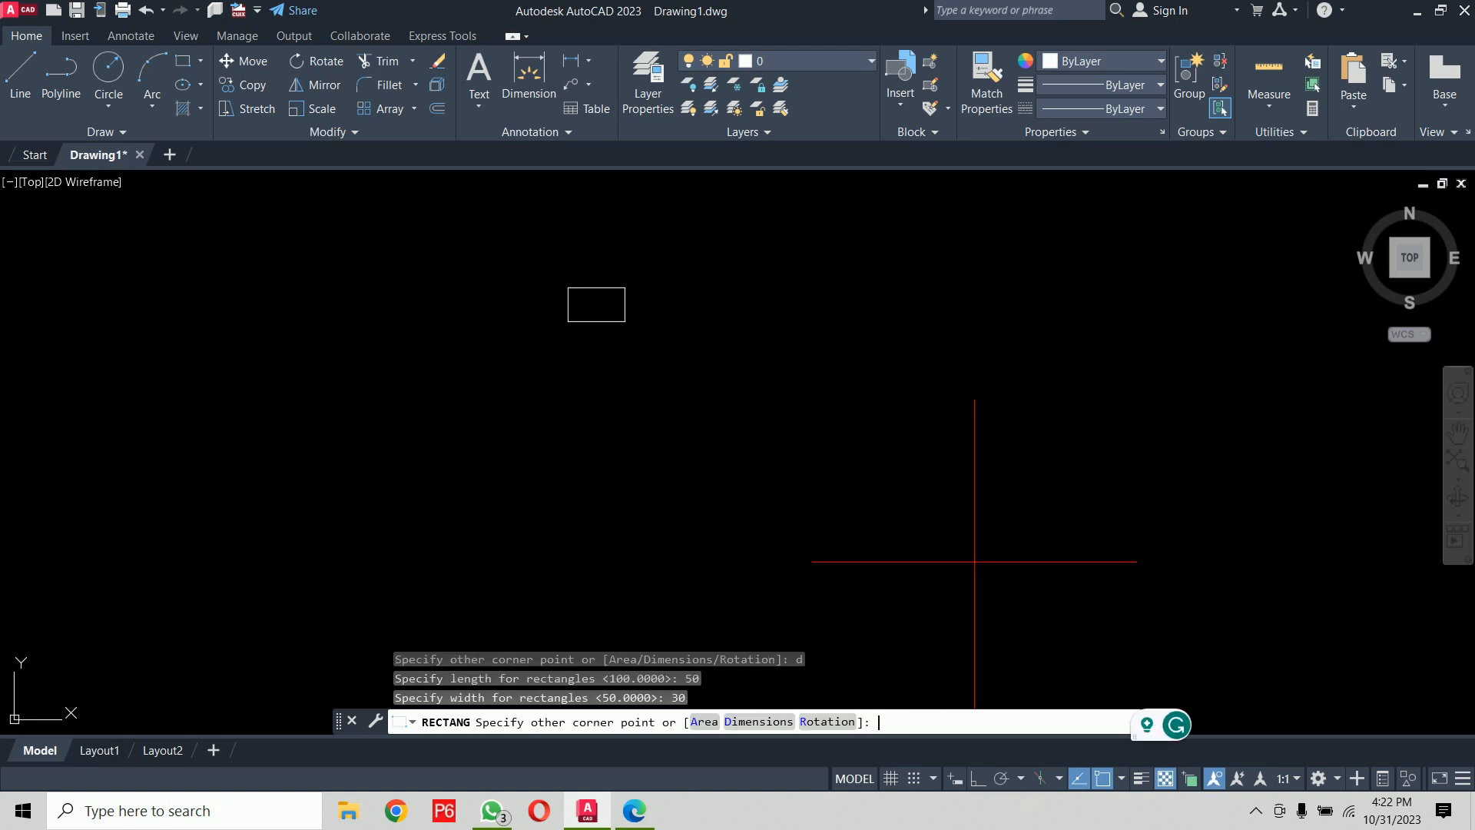
{"action": "left_click", "coordinate": [847, 430]}
{"action": "scroll", "coordinate": [609, 292], "scroll_direction": "up", "scroll_amount": 8}
{"action": "middle_click_drag", "start_coordinate": [609, 292], "coordinate": [717, 302]}
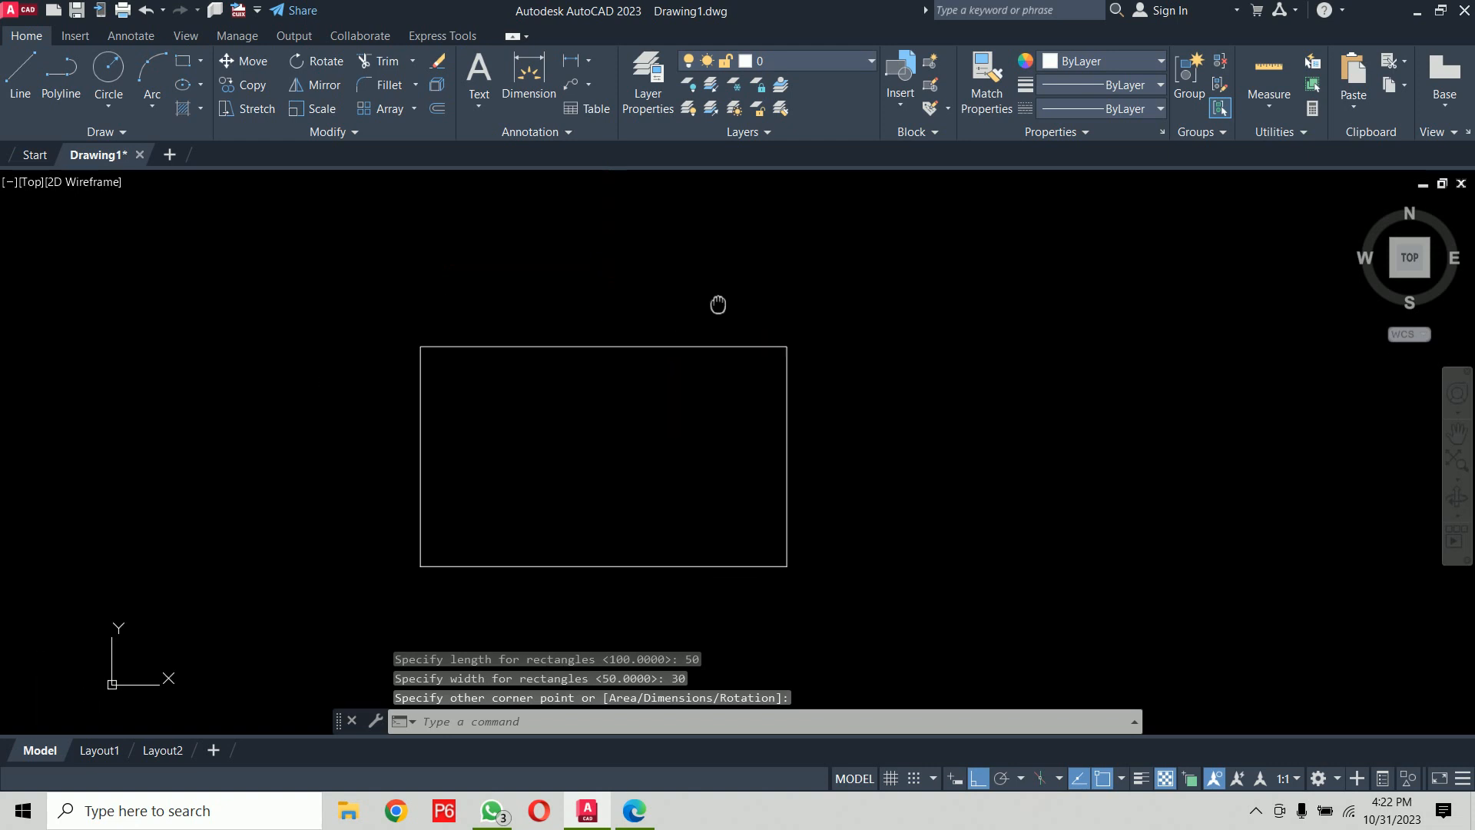
Step: Offset the rectangle outward five times at a distance of 10 using the Multiple option
{"action": "type", "text": "o"}
{"action": "key", "text": "Return"}
{"action": "type", "text": "10"}
{"action": "key", "text": "Return"}
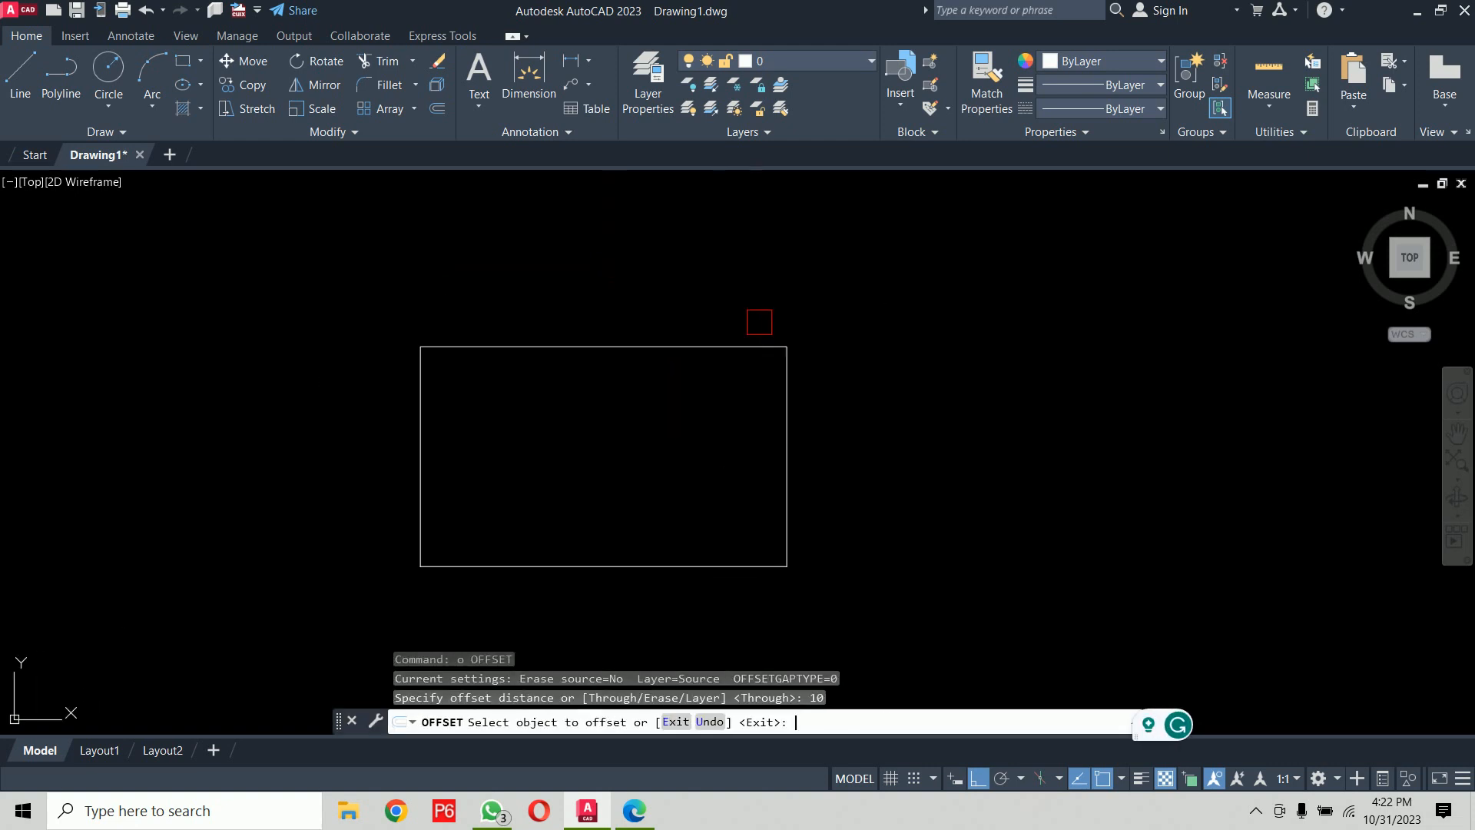
{"action": "left_click", "coordinate": [787, 360]}
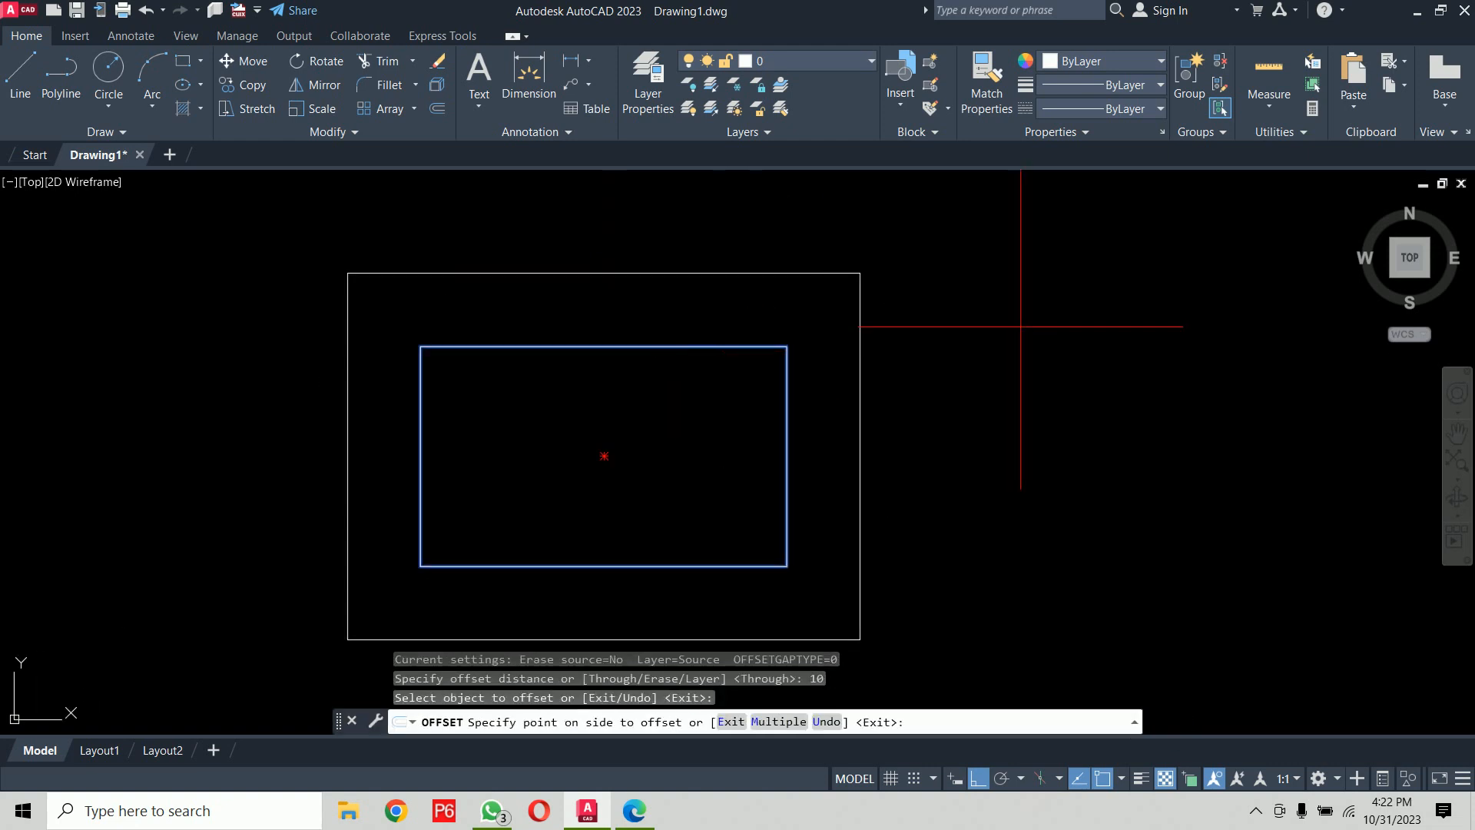
{"action": "type", "text": "m"}
{"action": "key", "text": "Return"}
{"action": "left_click", "coordinate": [1063, 327]}
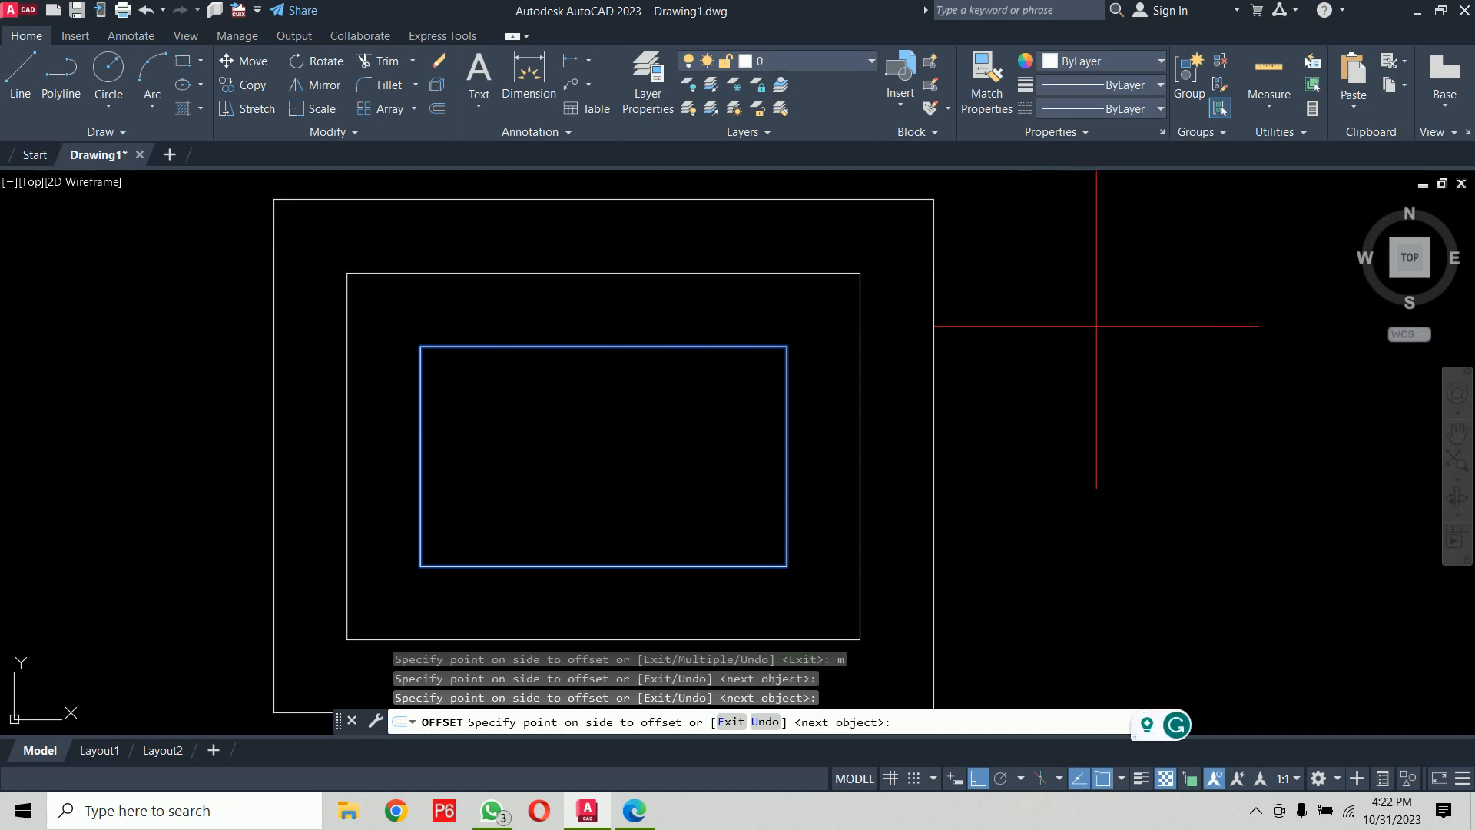
{"action": "left_click", "coordinate": [1097, 324]}
{"action": "scroll", "coordinate": [1097, 328], "scroll_direction": "down", "scroll_amount": 4}
{"action": "left_click", "coordinate": [1097, 329]}
{"action": "left_click", "coordinate": [1175, 343]}
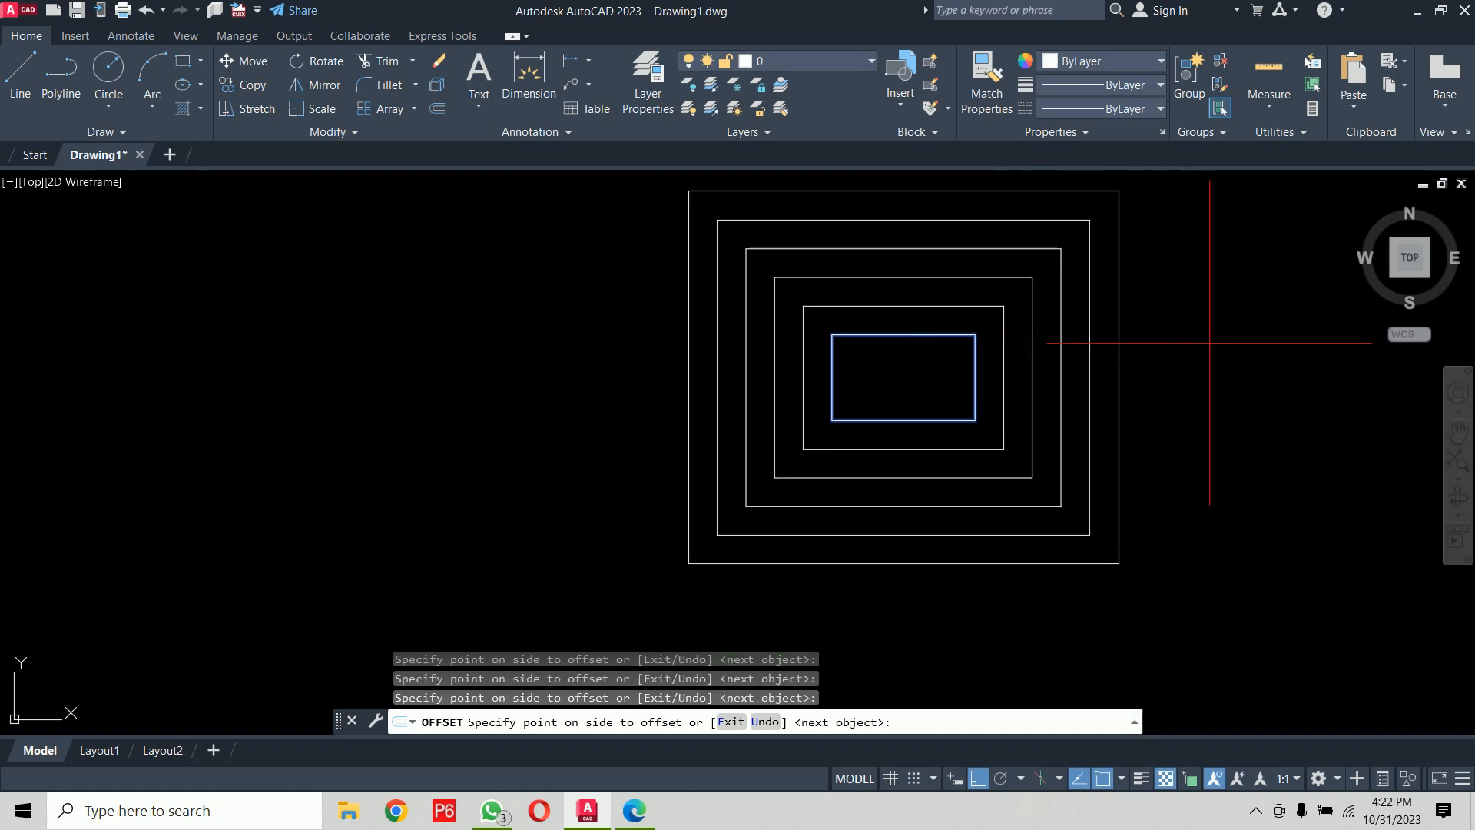
{"action": "left_click", "coordinate": [1104, 345]}
{"action": "middle_click_drag", "start_coordinate": [1212, 352], "coordinate": [1001, 362]}
{"action": "key", "text": "Return"}
{"action": "key", "text": "Return"}
{"action": "middle_click_drag", "start_coordinate": [1096, 362], "coordinate": [1062, 374]}
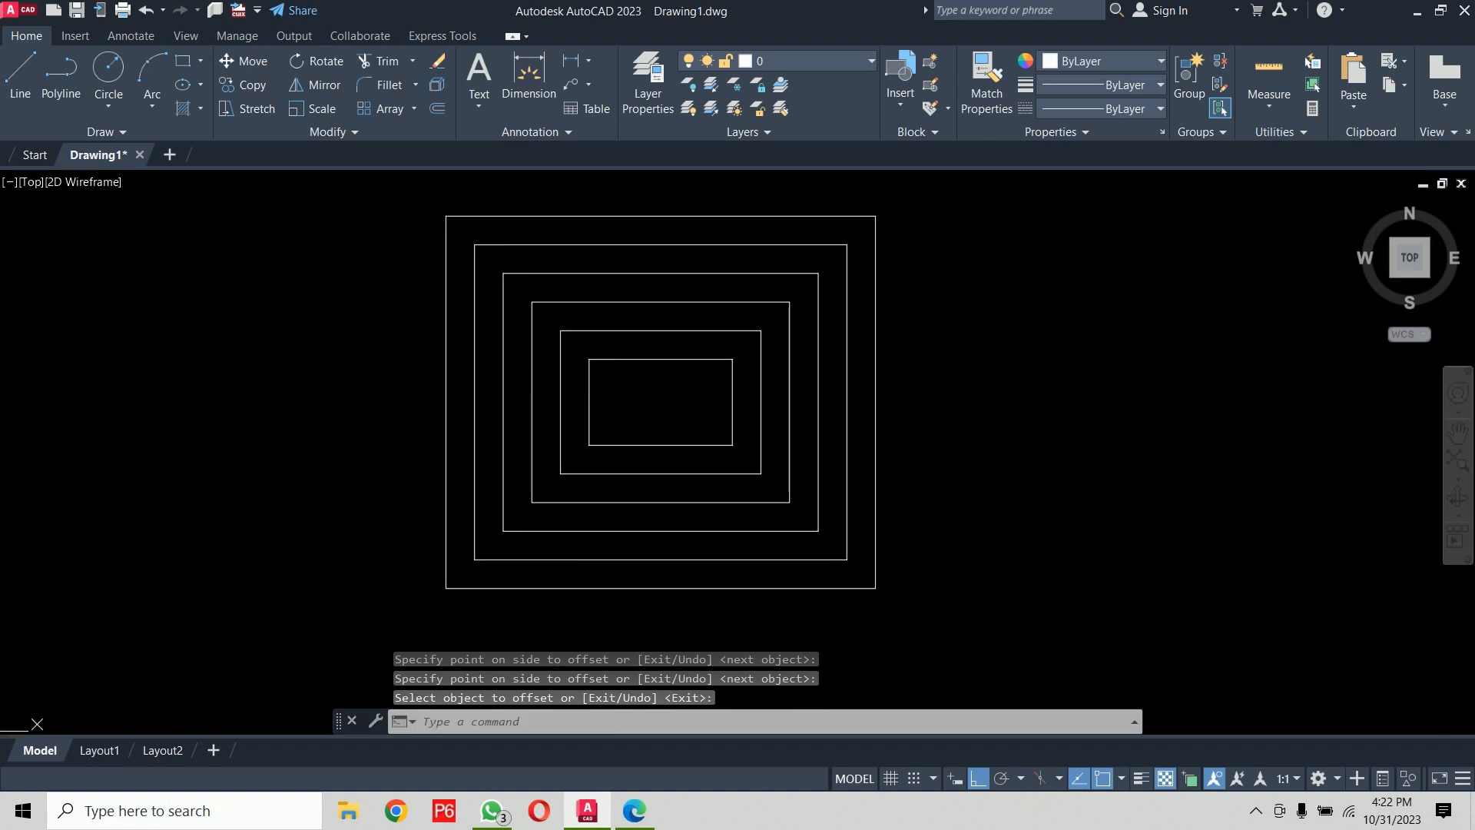
{"action": "type", "text": "g"}
{"action": "key", "text": "Escape"}
{"action": "key", "text": "Escape"}
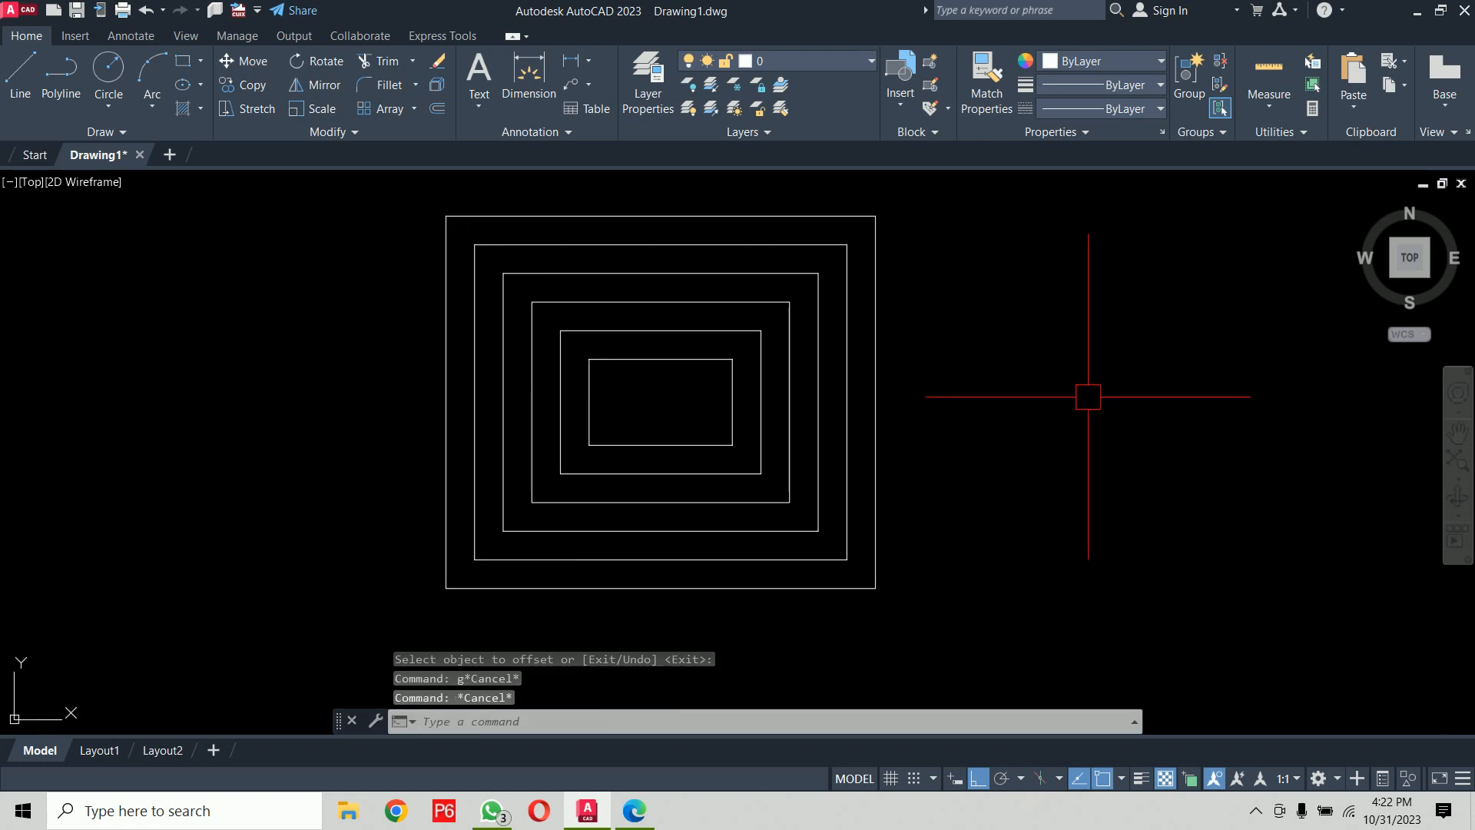
Step: Hatch the band between the two outermost rectangles with AR-HBONE at scale 1, using the Outer island display style
{"action": "type", "text": "h"}
{"action": "key", "text": "Return"}
{"action": "type", "text": "t"}
{"action": "key", "text": "Return"}
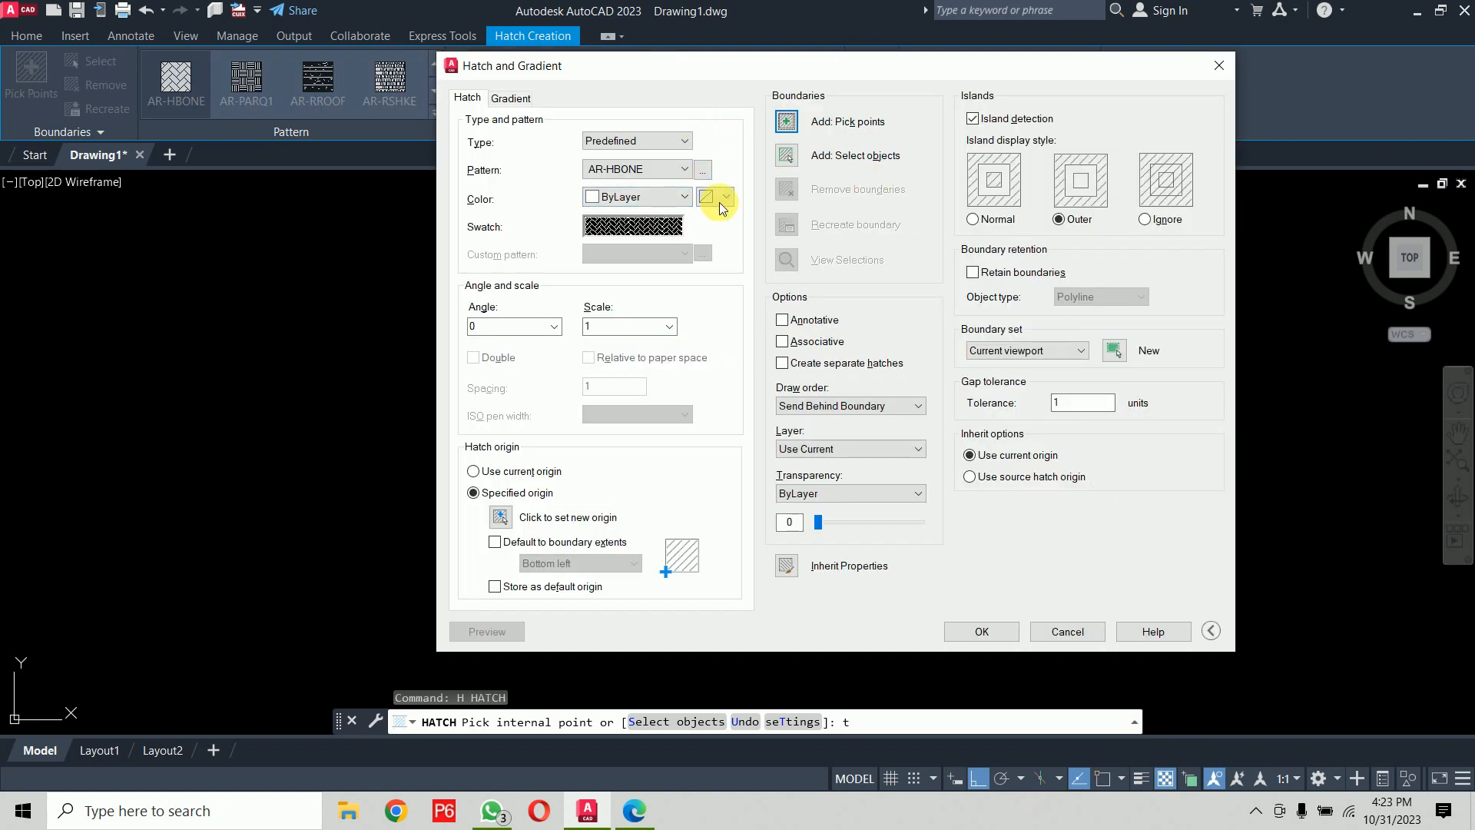
{"action": "left_click", "coordinate": [787, 123]}
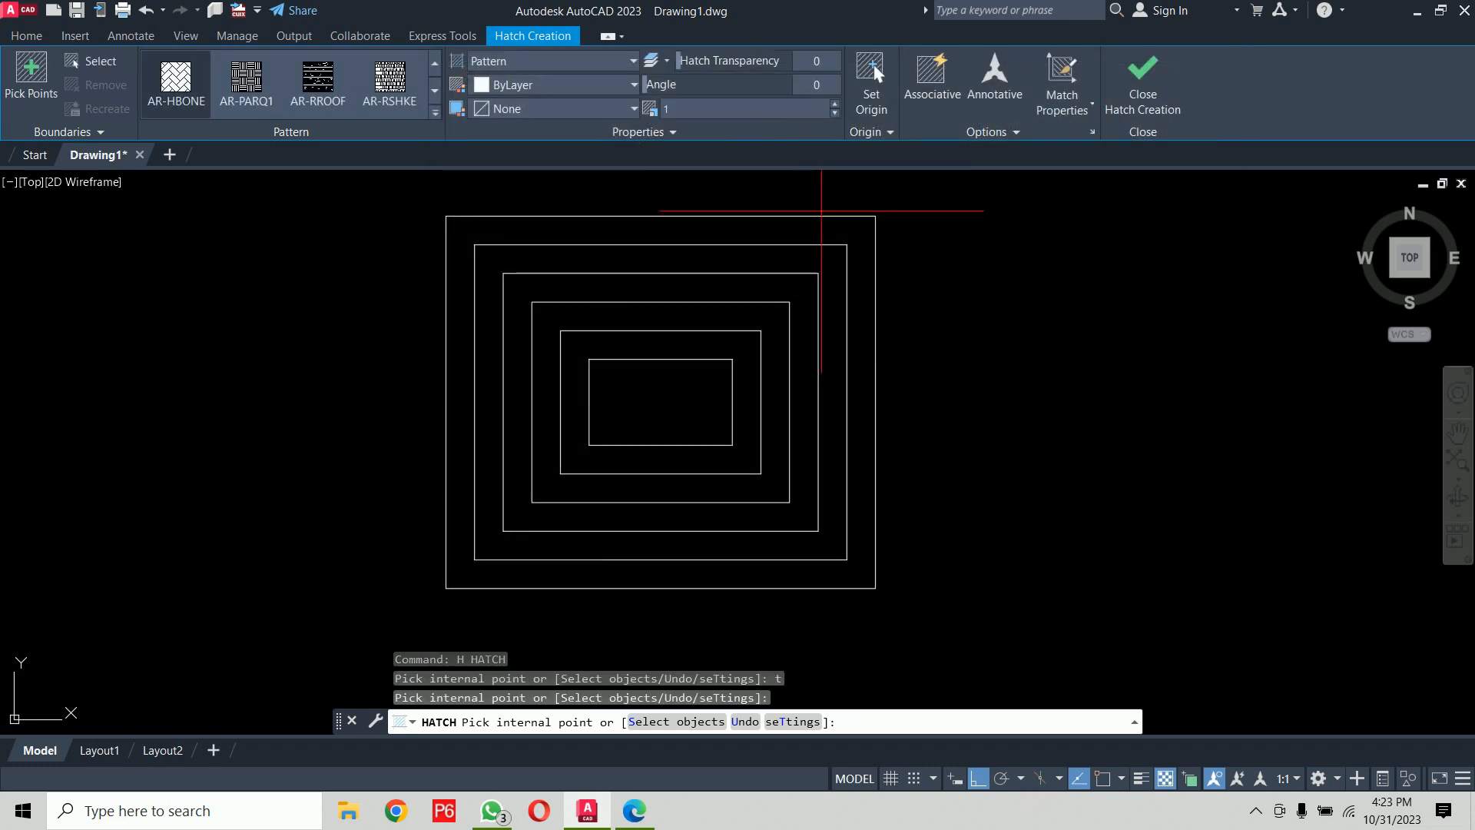
{"action": "left_click", "coordinate": [834, 232]}
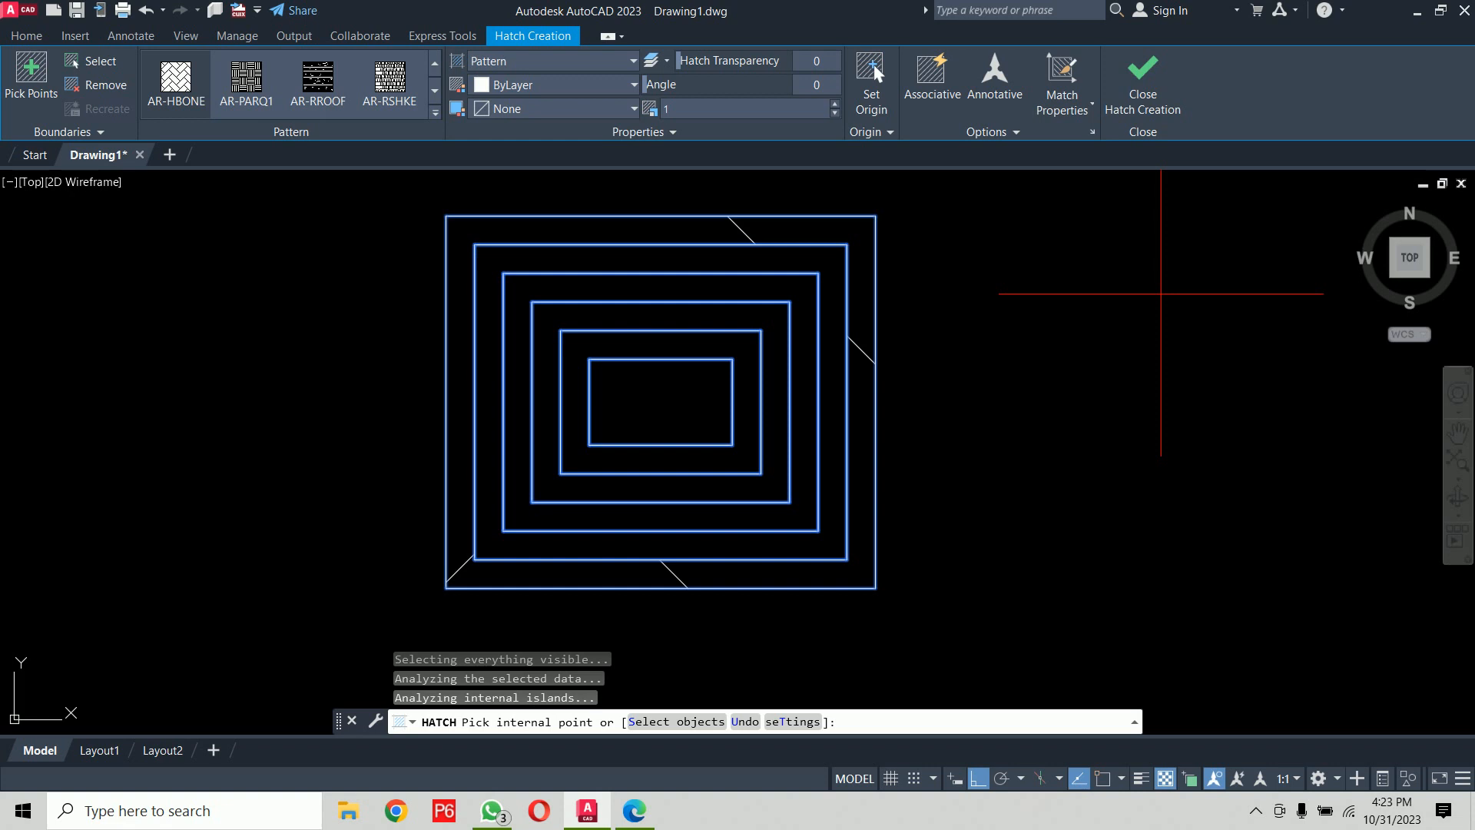
{"action": "key", "text": "Return"}
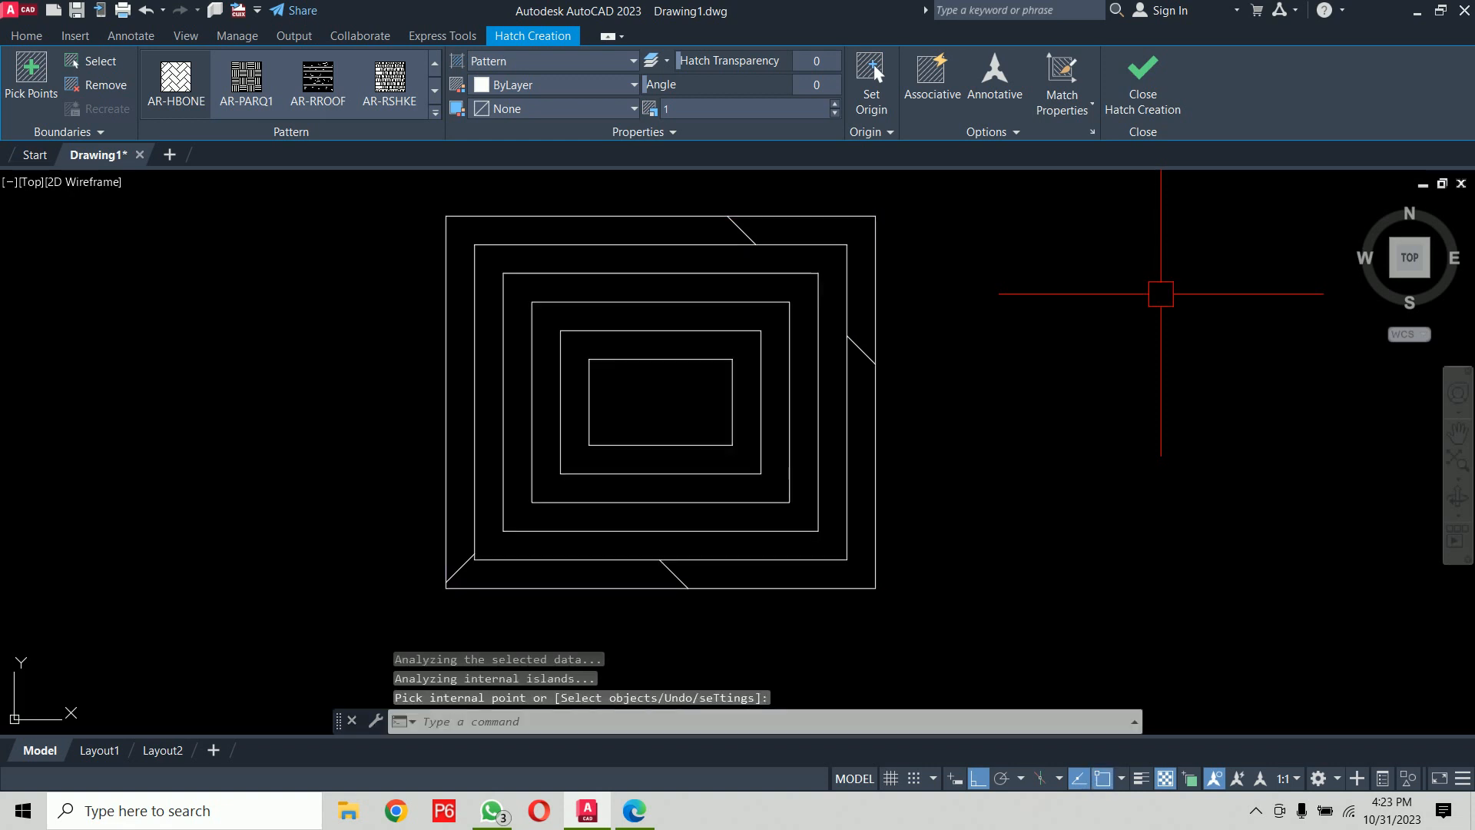
Step: Hatch inward from the second-largest rectangle with AR-HBONE at scale 1, using the Normal island display style
{"action": "type", "text": "h"}
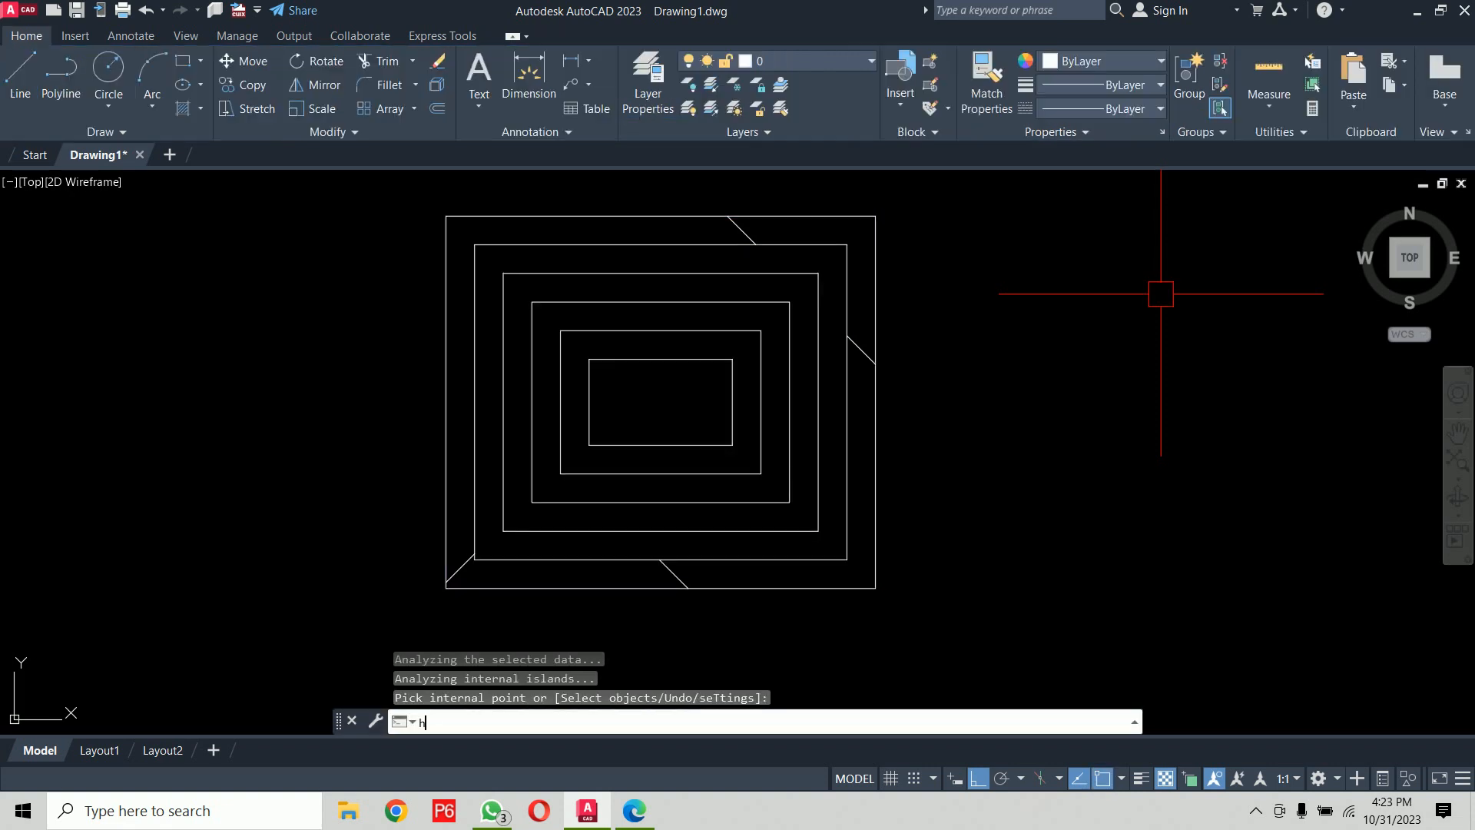
{"action": "key", "text": "Return"}
{"action": "type", "text": "t"}
{"action": "key", "text": "Return"}
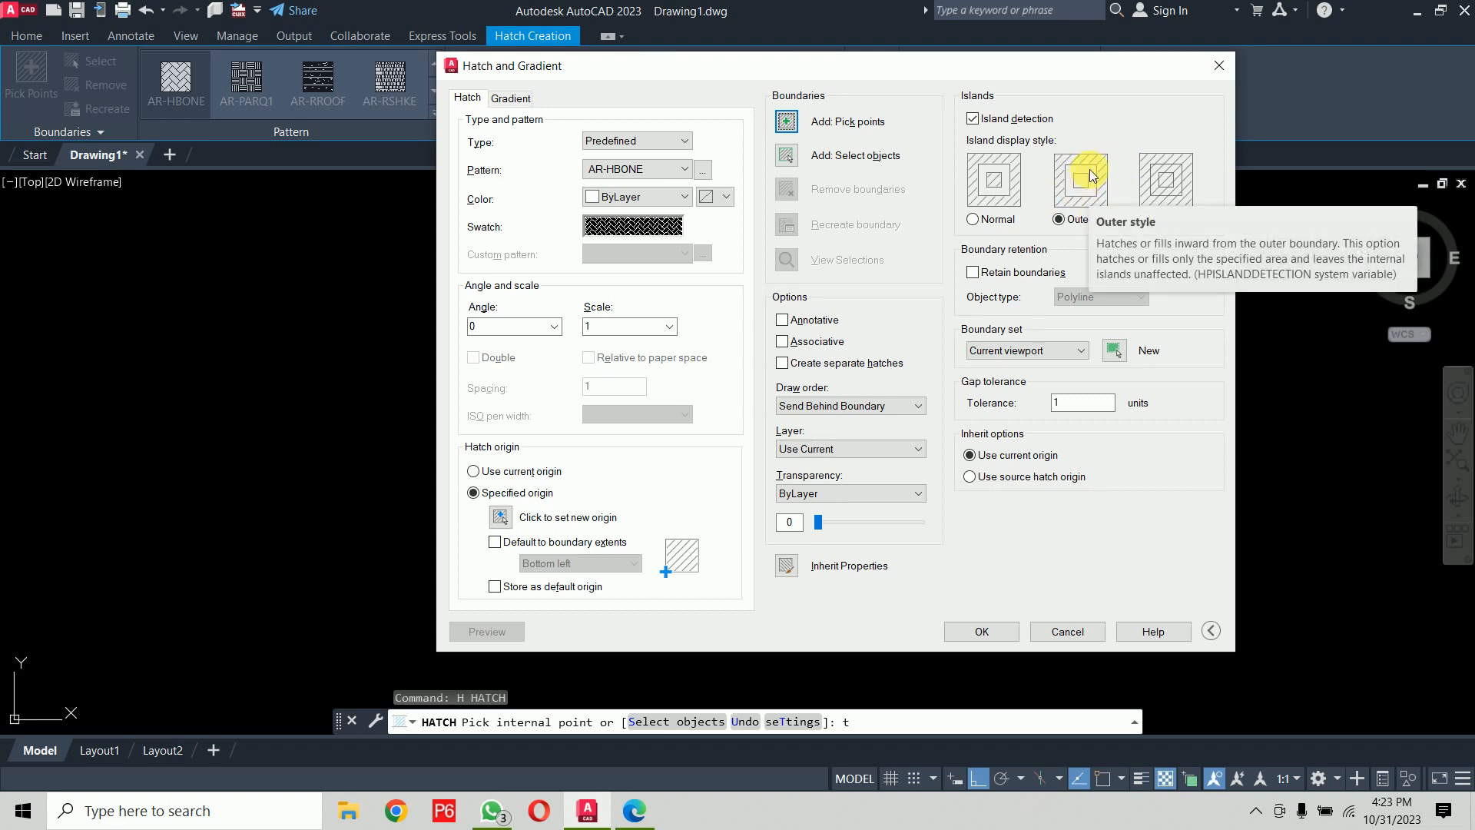
{"action": "left_click", "coordinate": [998, 221]}
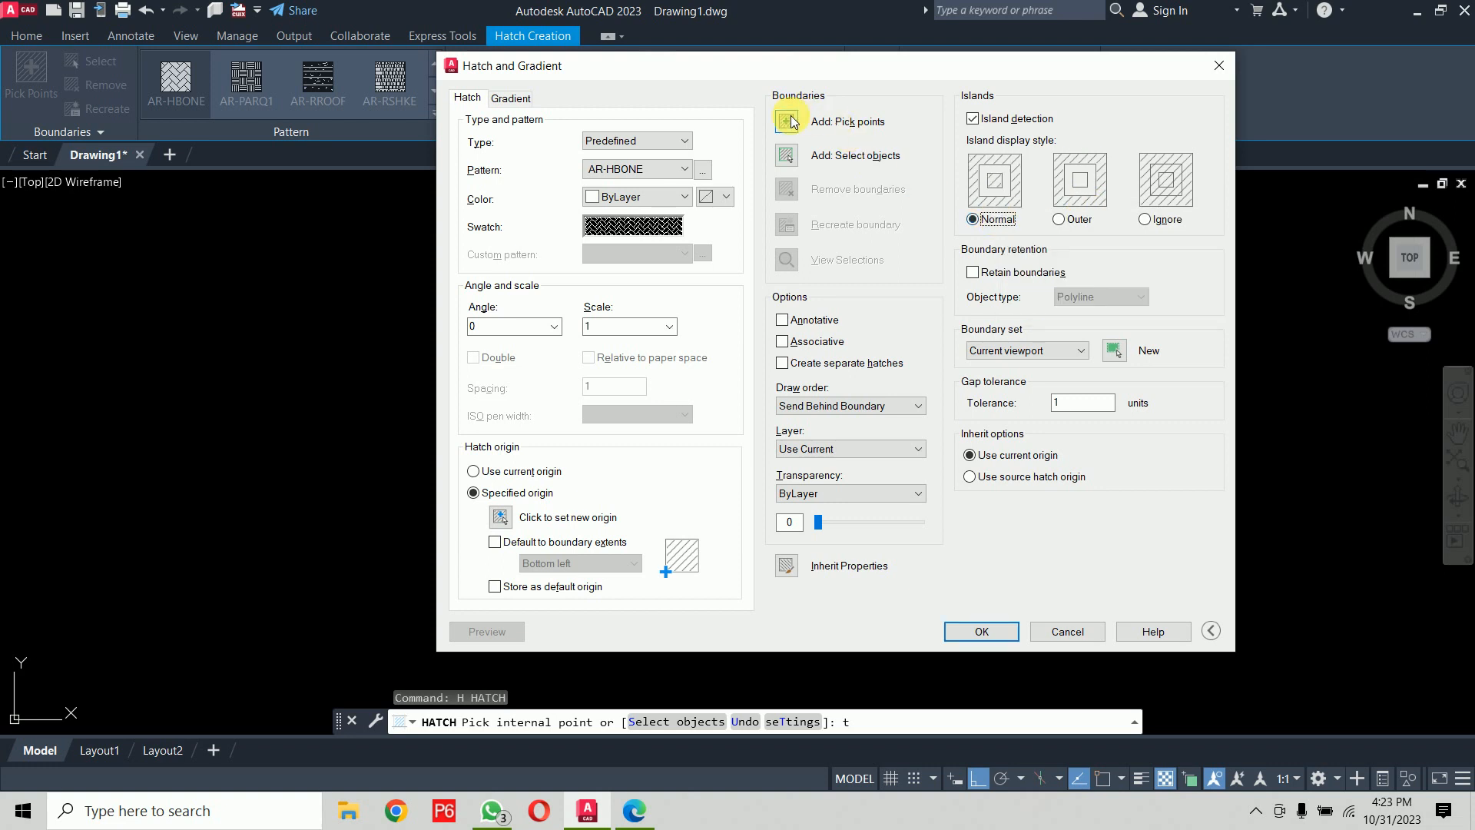
{"action": "left_click", "coordinate": [841, 122]}
{"action": "left_click", "coordinate": [803, 262]}
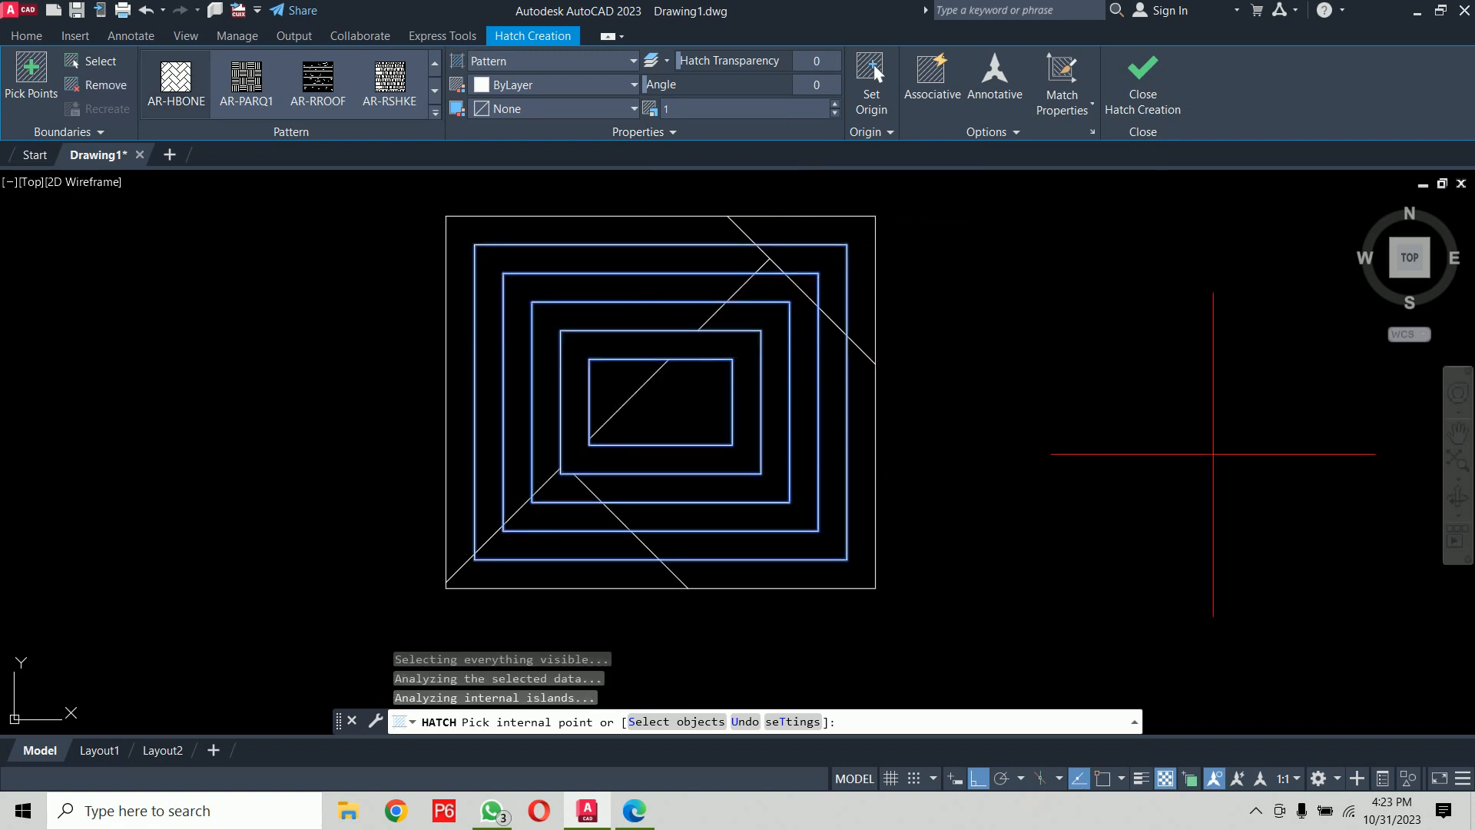
{"action": "key", "text": "Escape"}
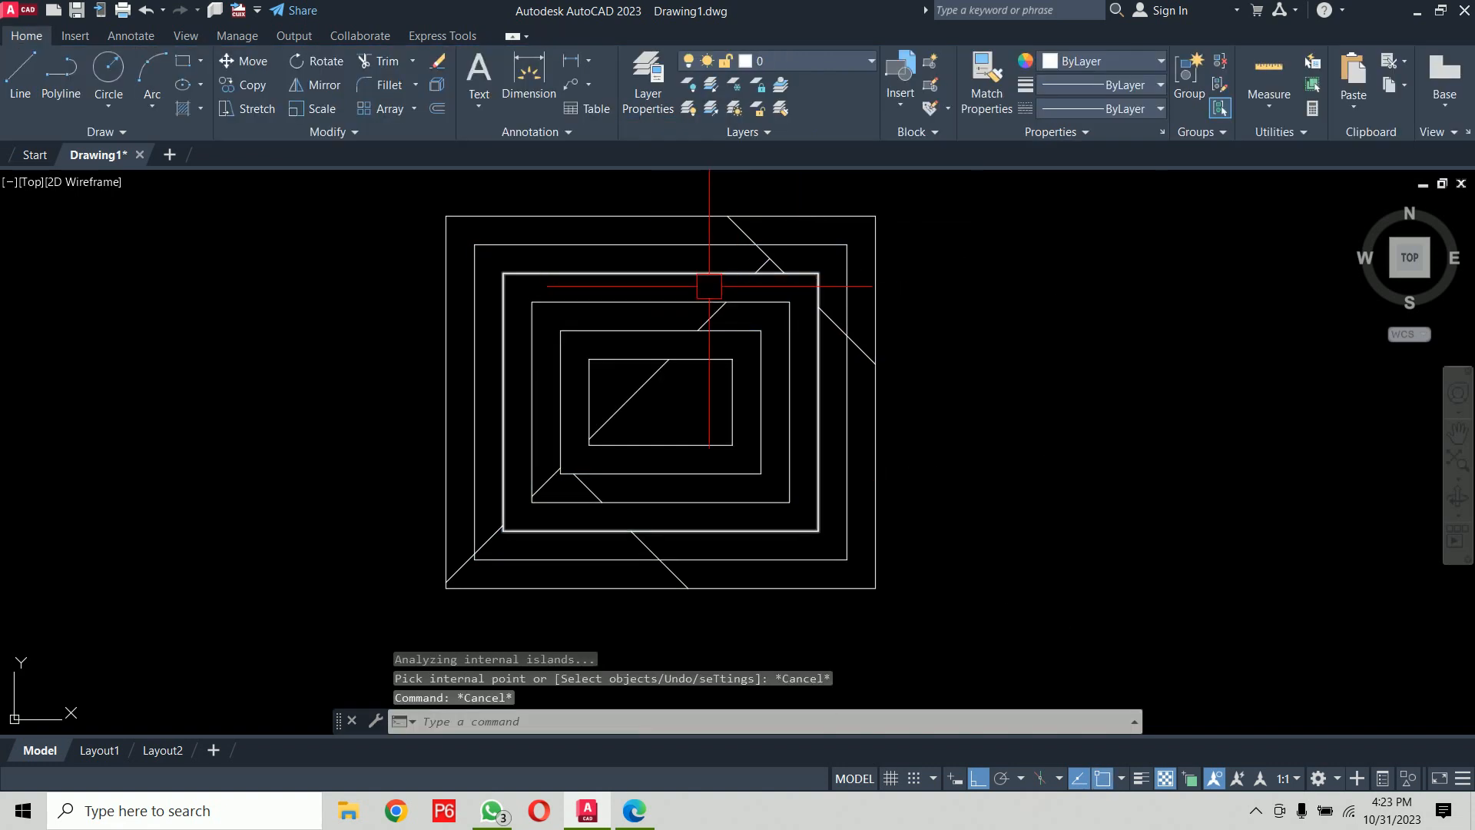
Step: Set the scale of the alternating inner bands' hatch to 0.02 in its quick properties and deselect it
{"action": "double_click", "coordinate": [713, 316]}
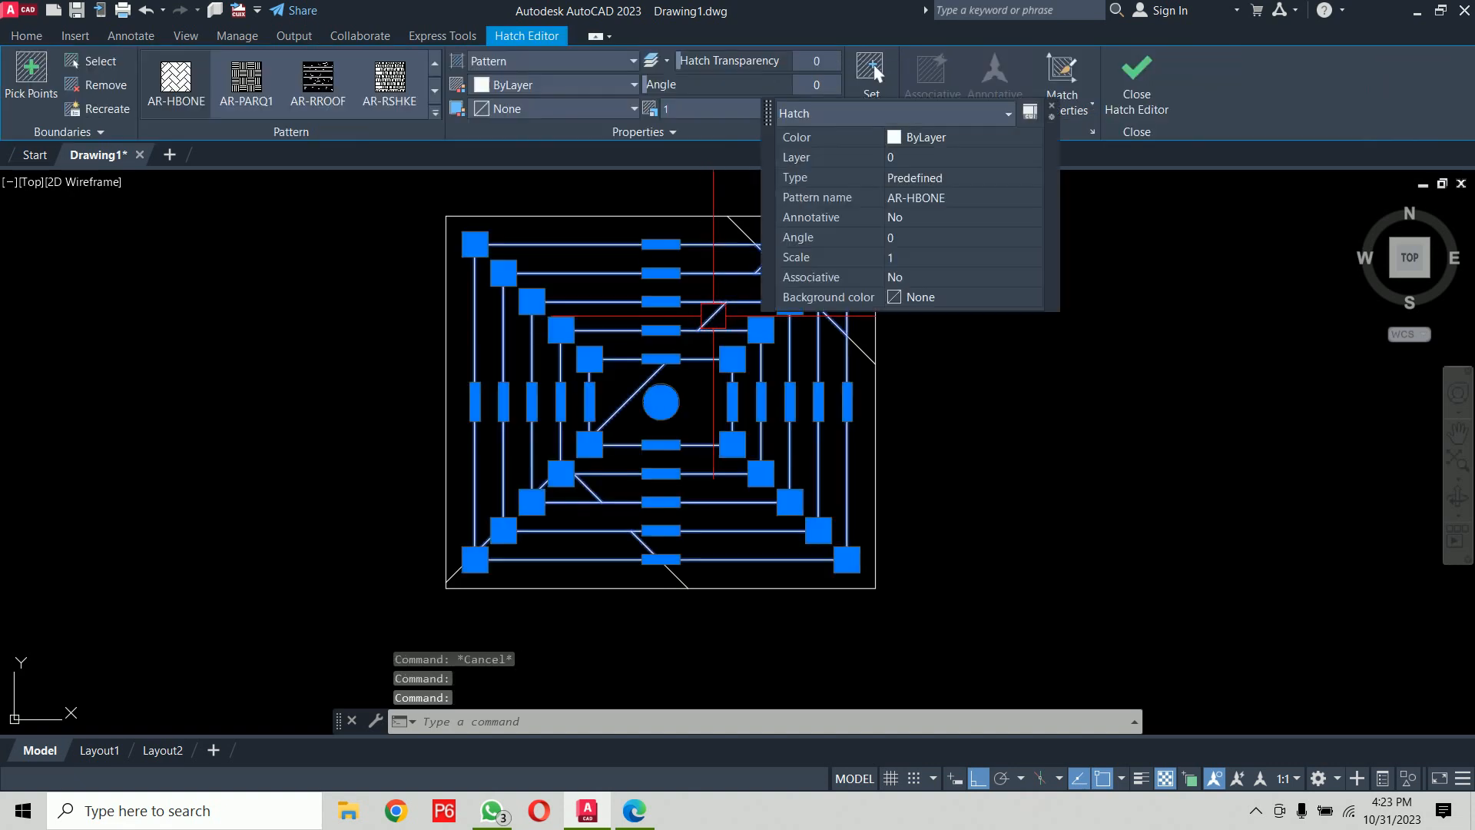
{"action": "key", "text": "Escape"}
{"action": "scroll", "coordinate": [722, 322], "scroll_direction": "up", "scroll_amount": 4}
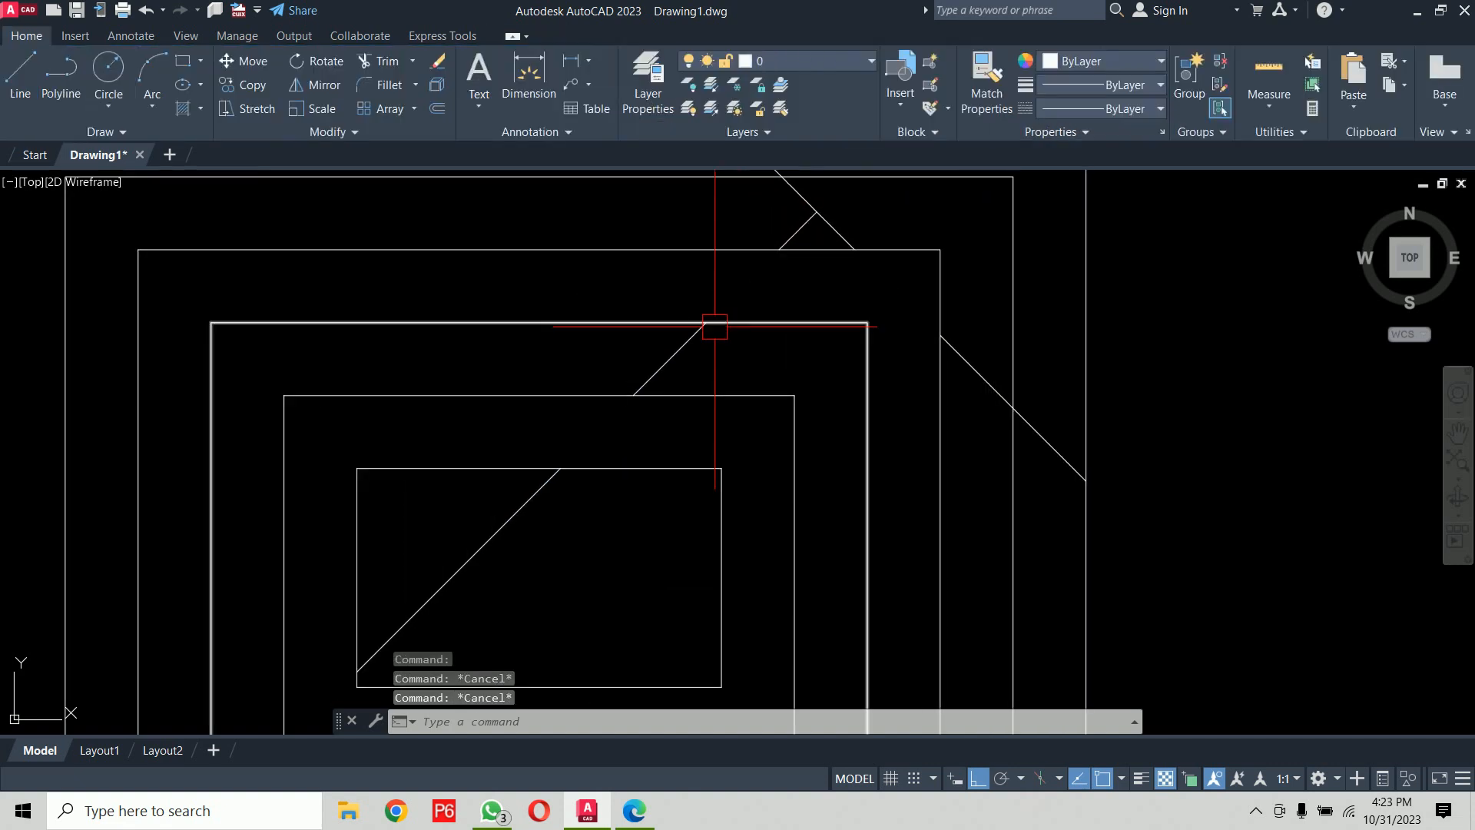
{"action": "double_click", "coordinate": [703, 338]}
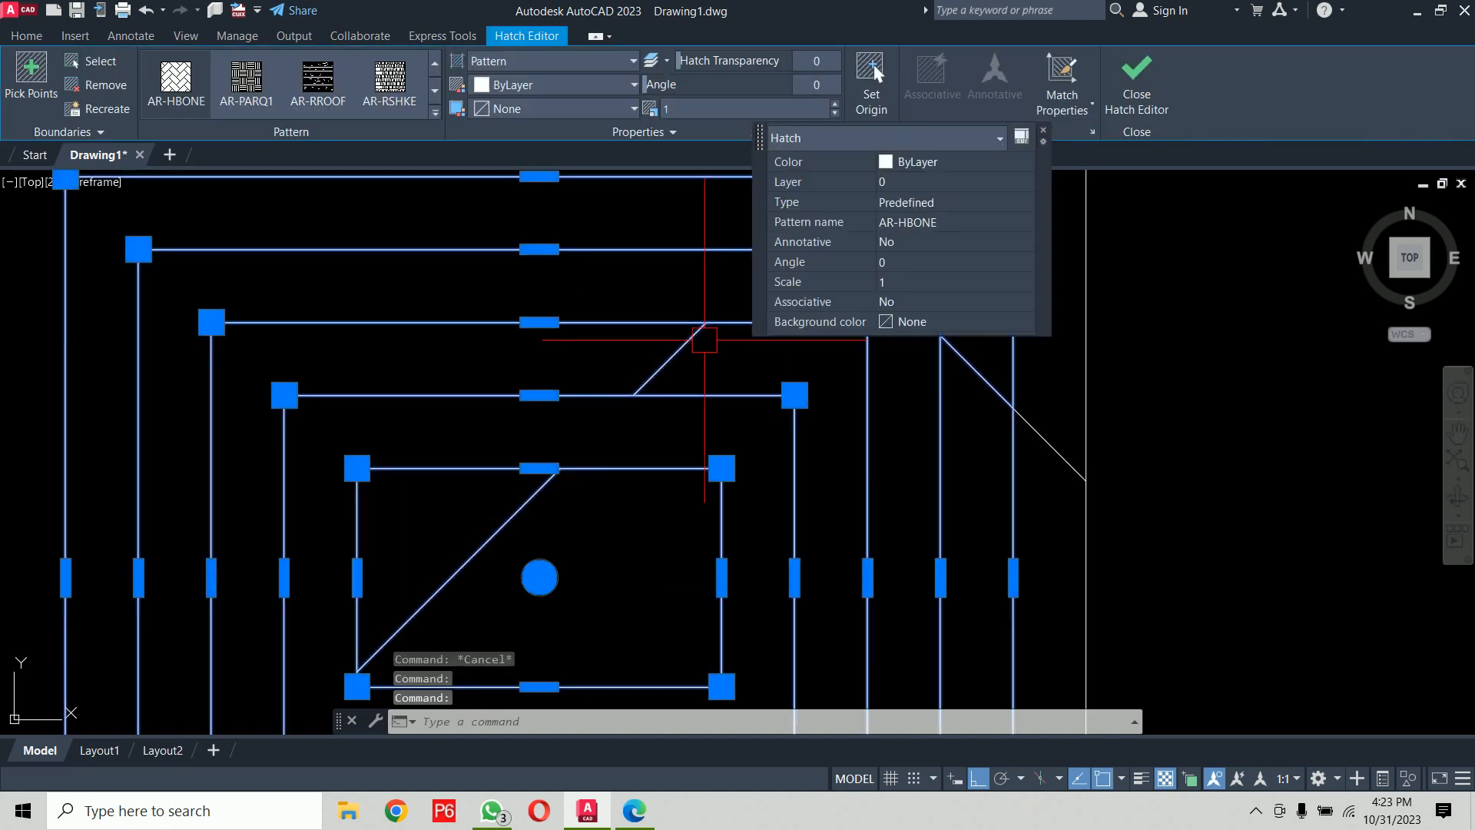
{"action": "left_click", "coordinate": [957, 284]}
{"action": "type", "text": "0.02"}
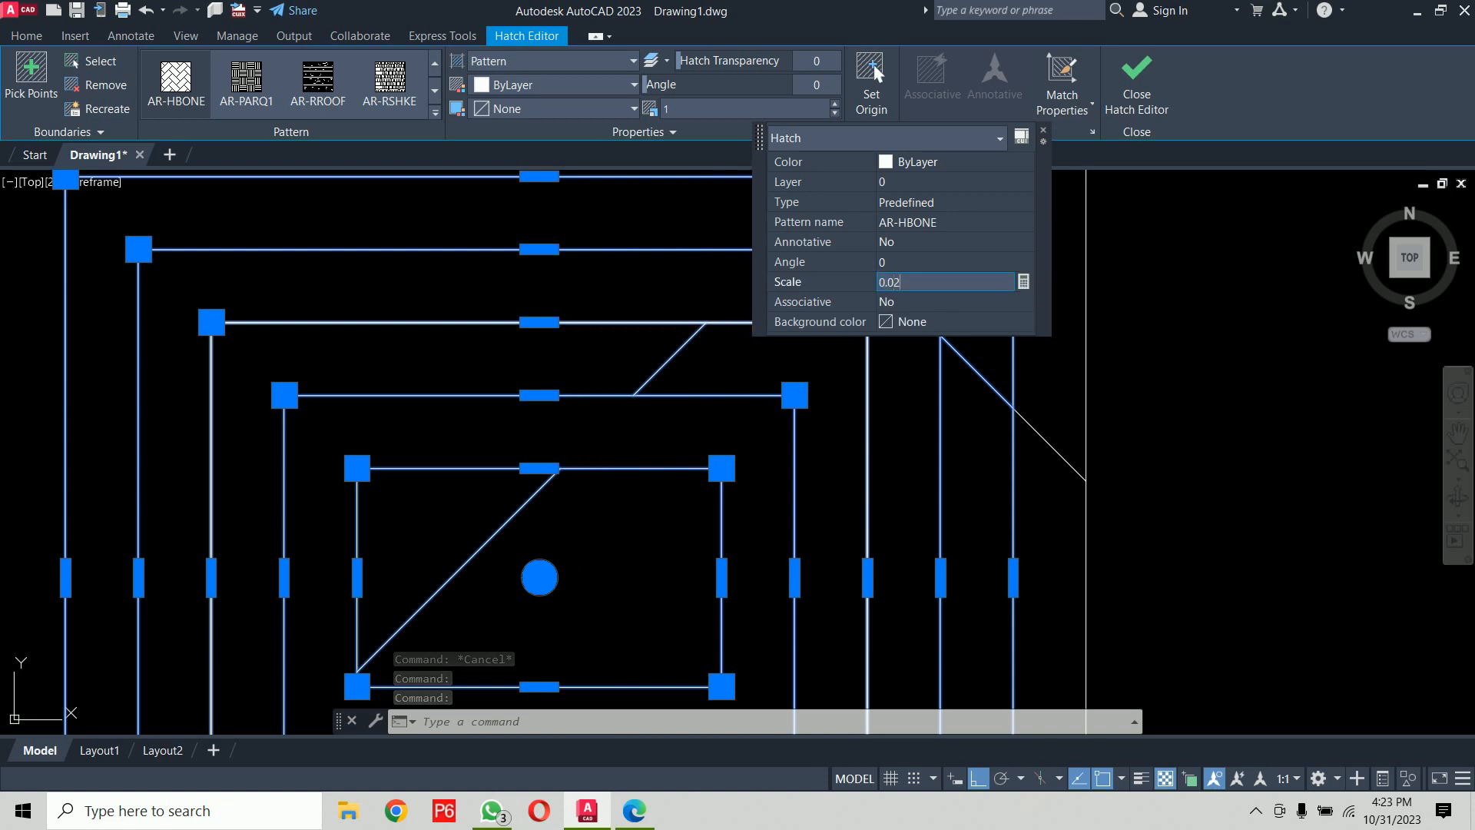
{"action": "left_click", "coordinate": [949, 298]}
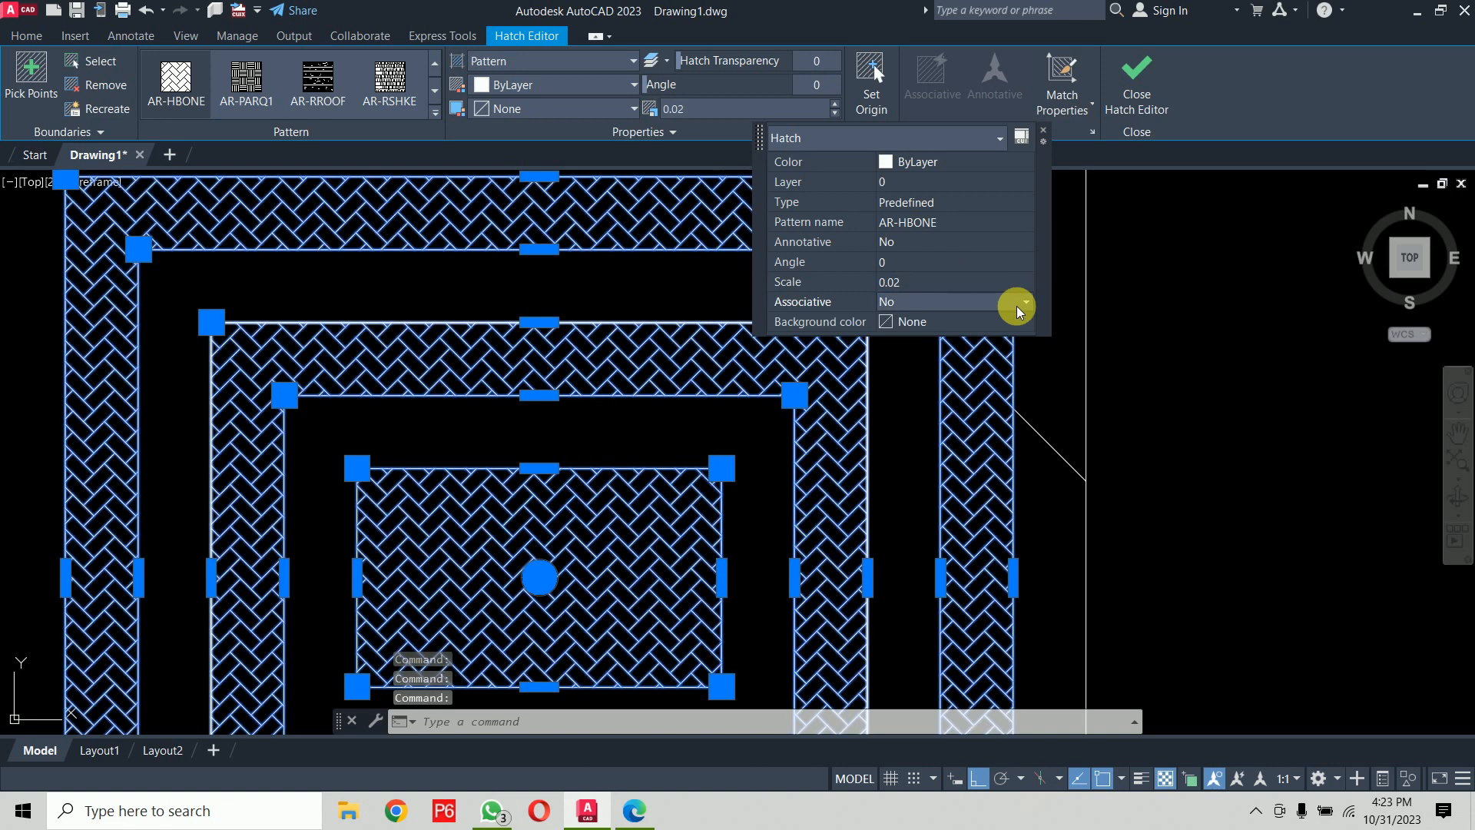
{"action": "scroll", "coordinate": [1016, 349], "scroll_direction": "down", "scroll_amount": 3}
{"action": "middle_click_drag", "start_coordinate": [1011, 376], "coordinate": [855, 366]}
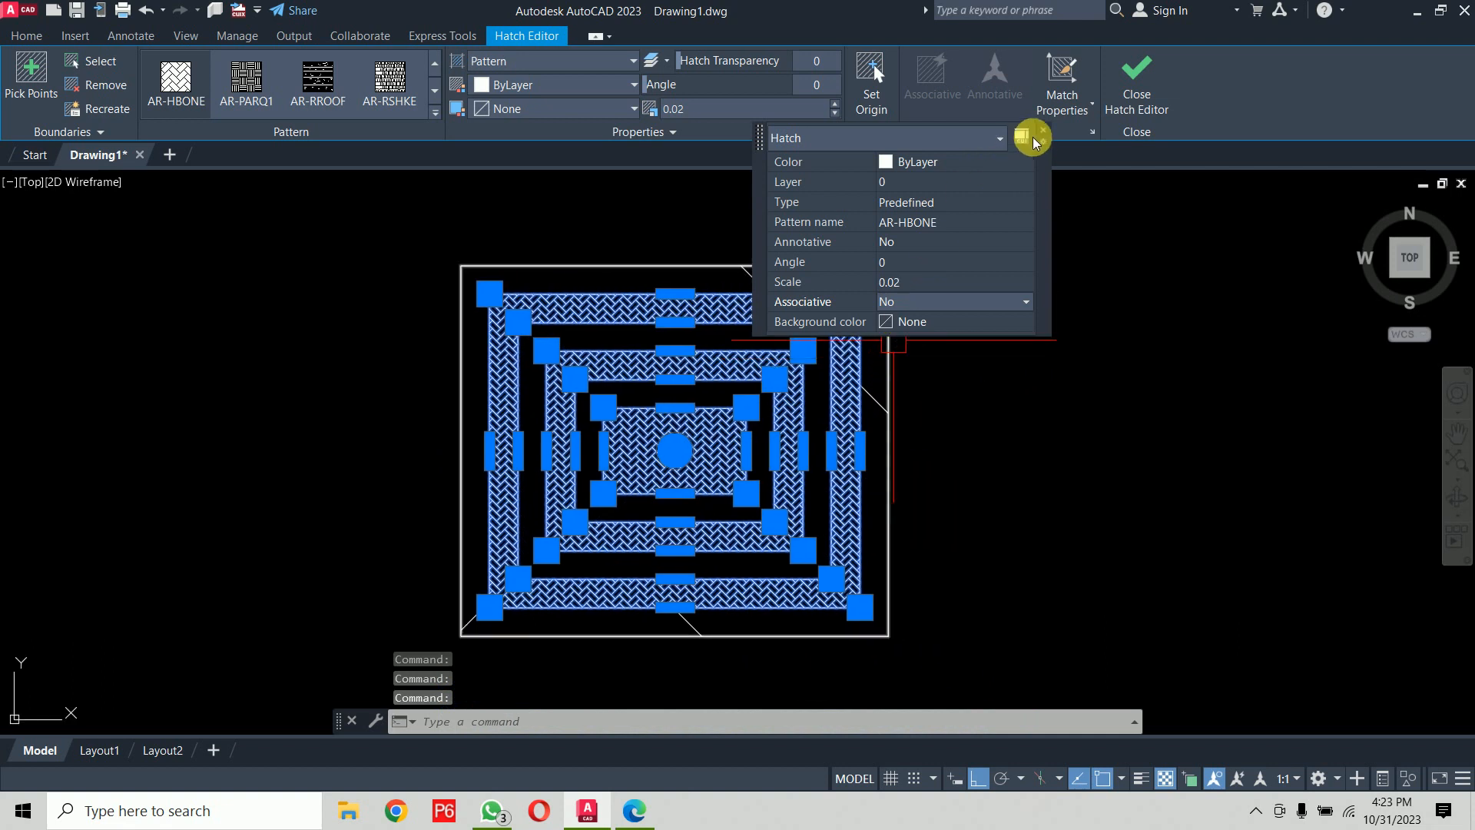
{"action": "key", "text": "Escape"}
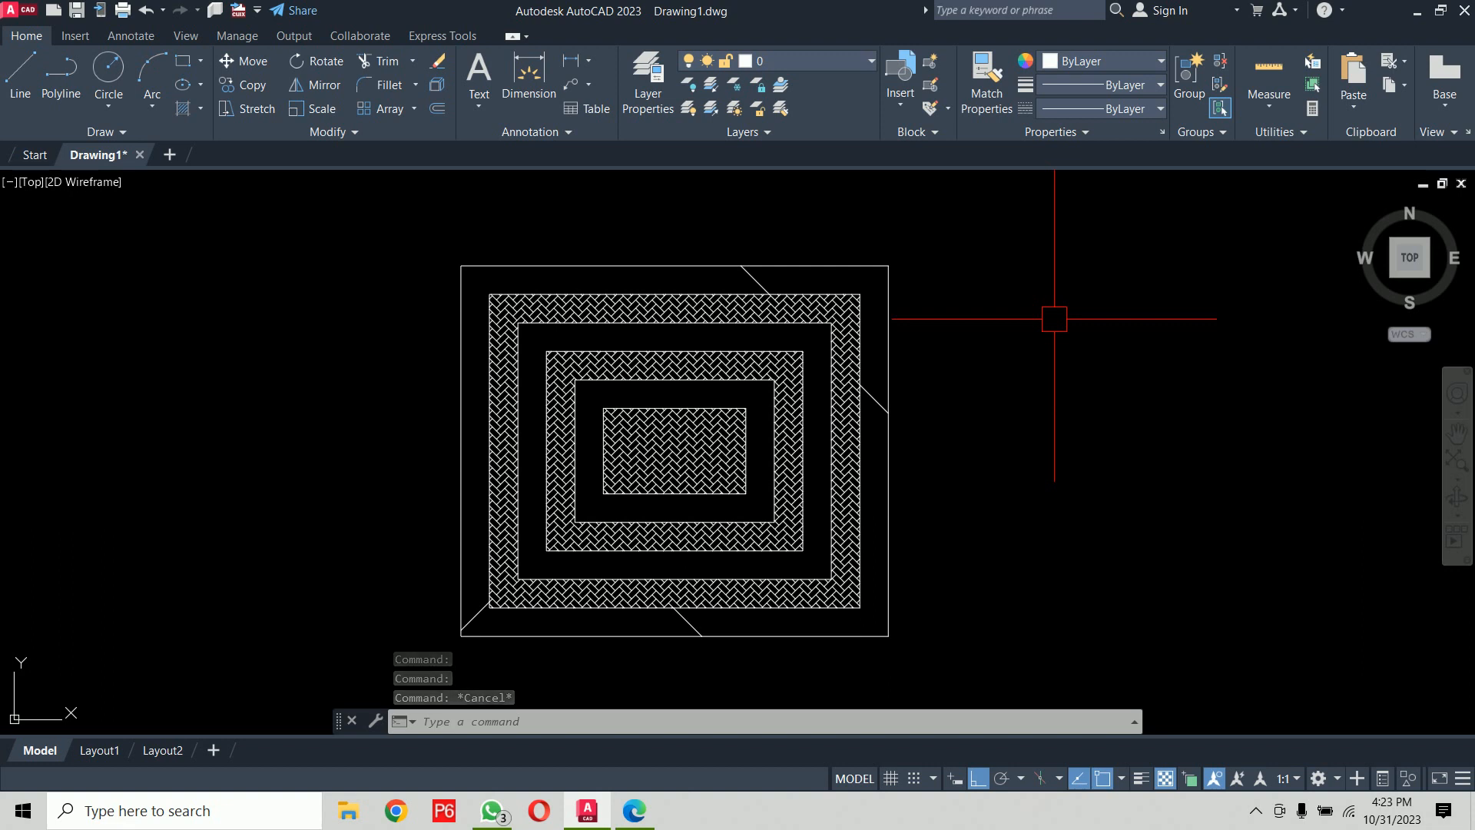
Step: Hatch inward from the outermost rectangle with AR-HBONE at scale 0.05, using the Normal island display style
{"action": "type", "text": "h"}
{"action": "key", "text": "Return"}
{"action": "type", "text": "t"}
{"action": "key", "text": "Return"}
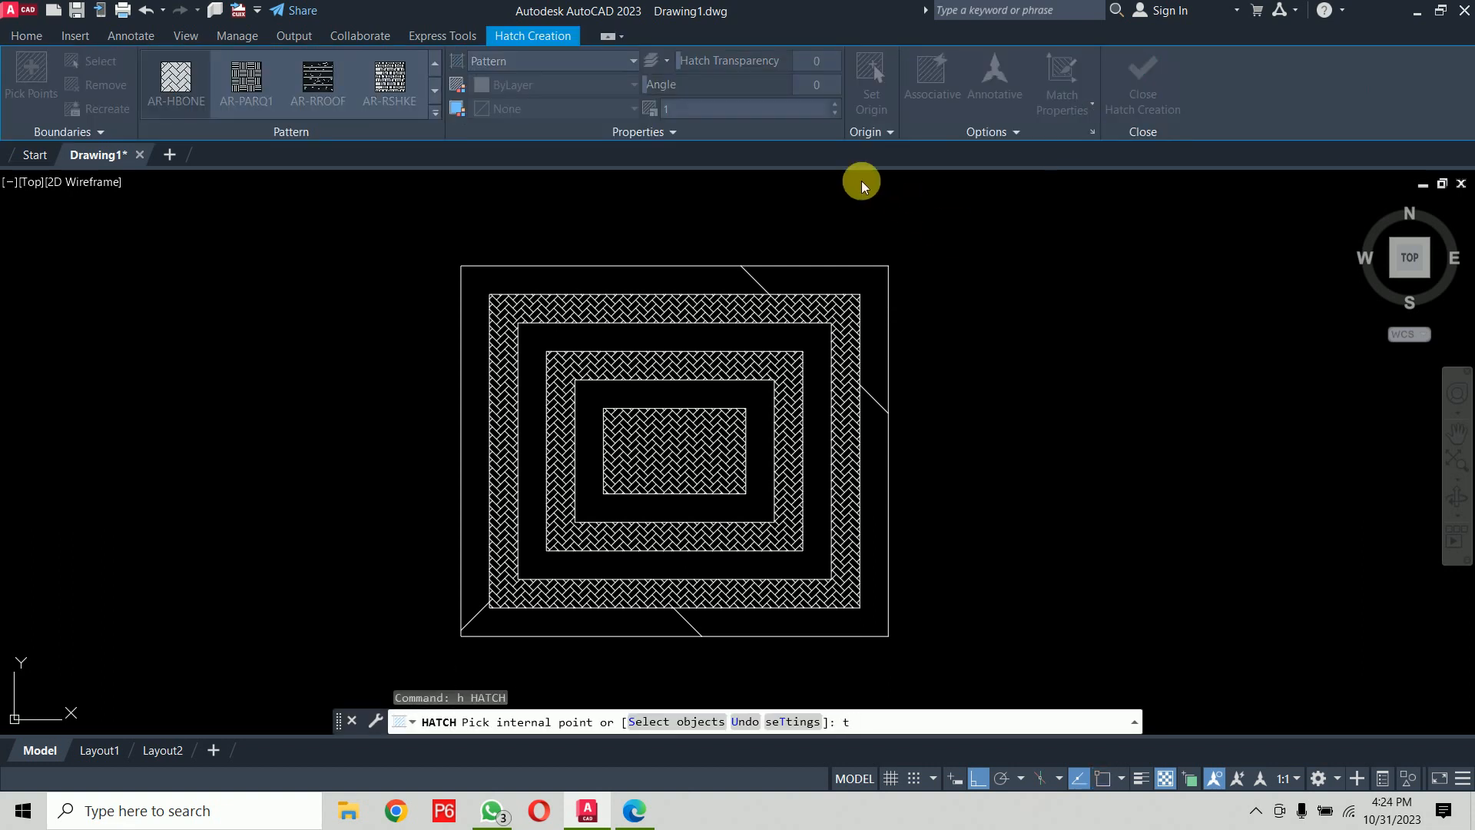
{"action": "left_click", "coordinate": [638, 330]}
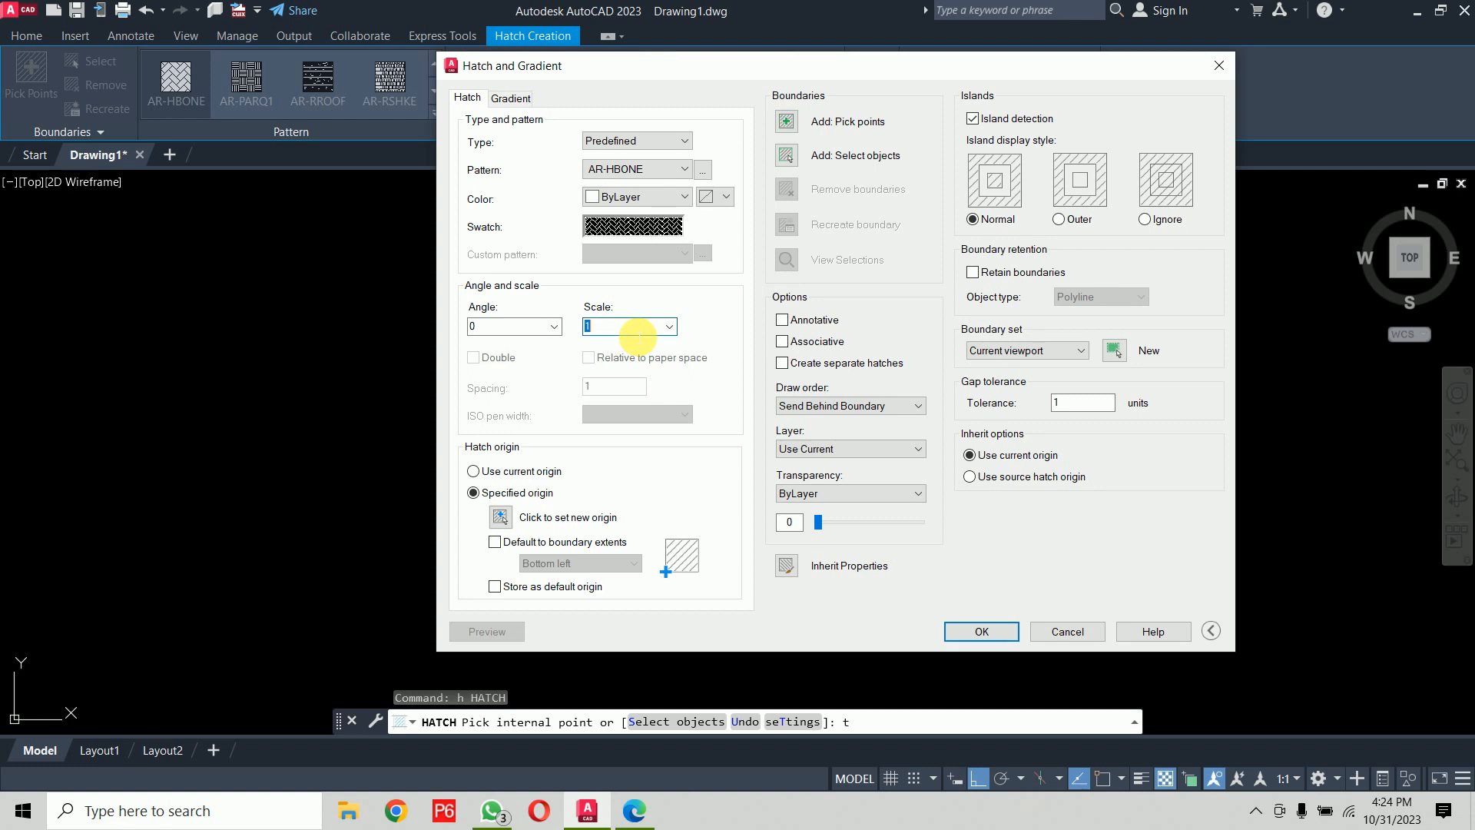
{"action": "type", "text": "0.05"}
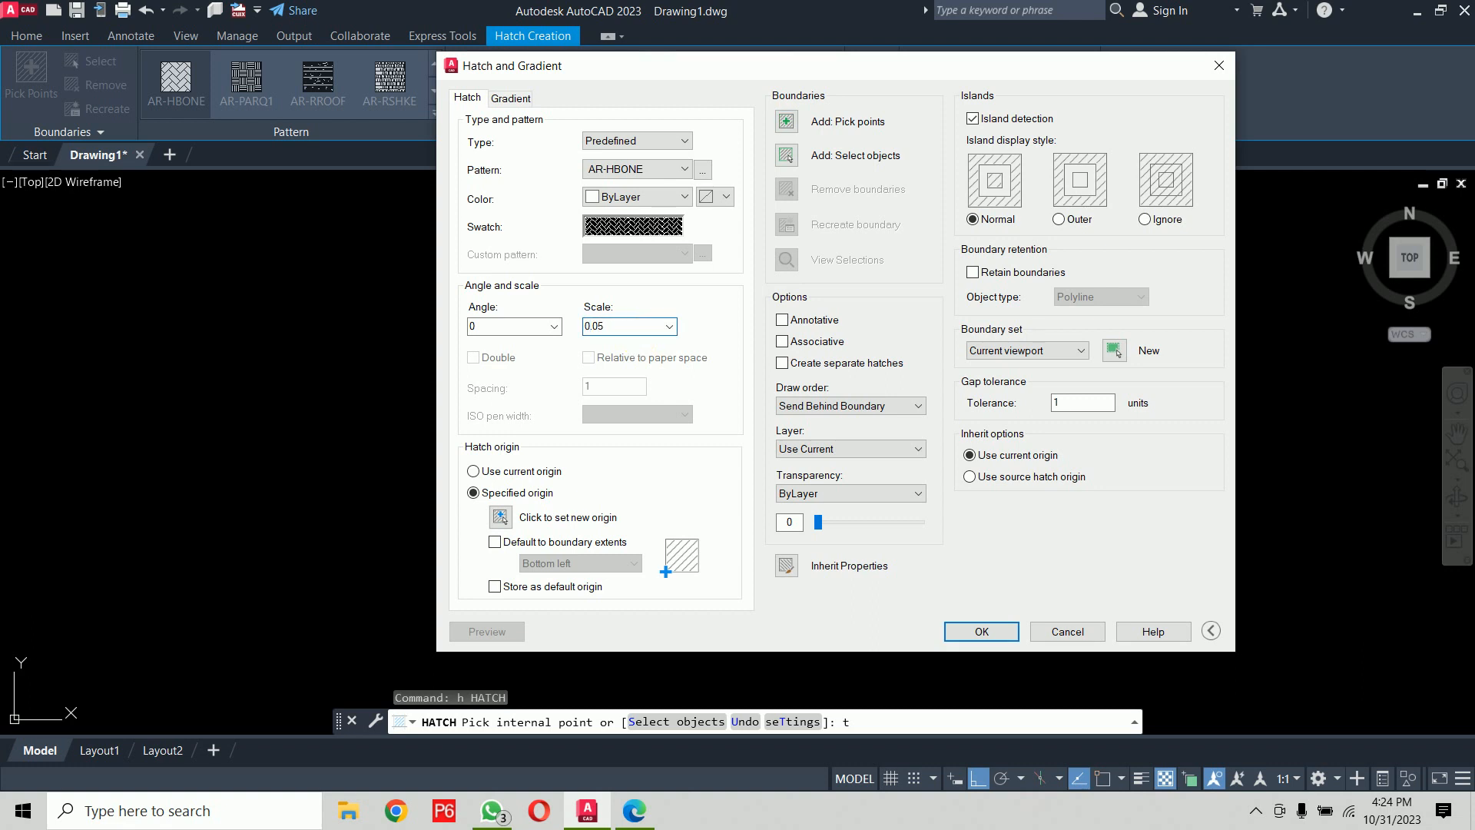
{"action": "left_click", "coordinate": [785, 120]}
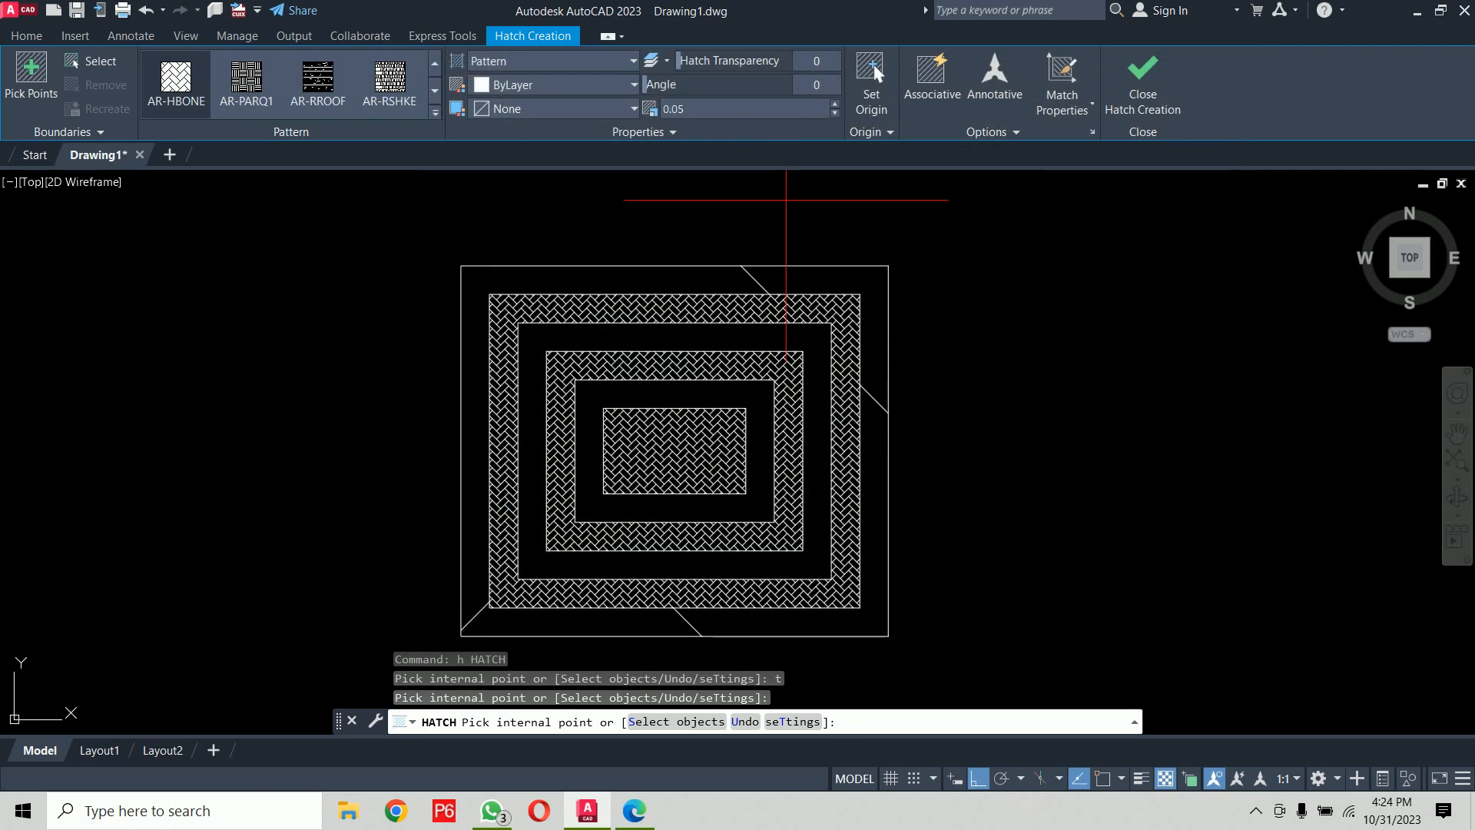
{"action": "left_click", "coordinate": [834, 279]}
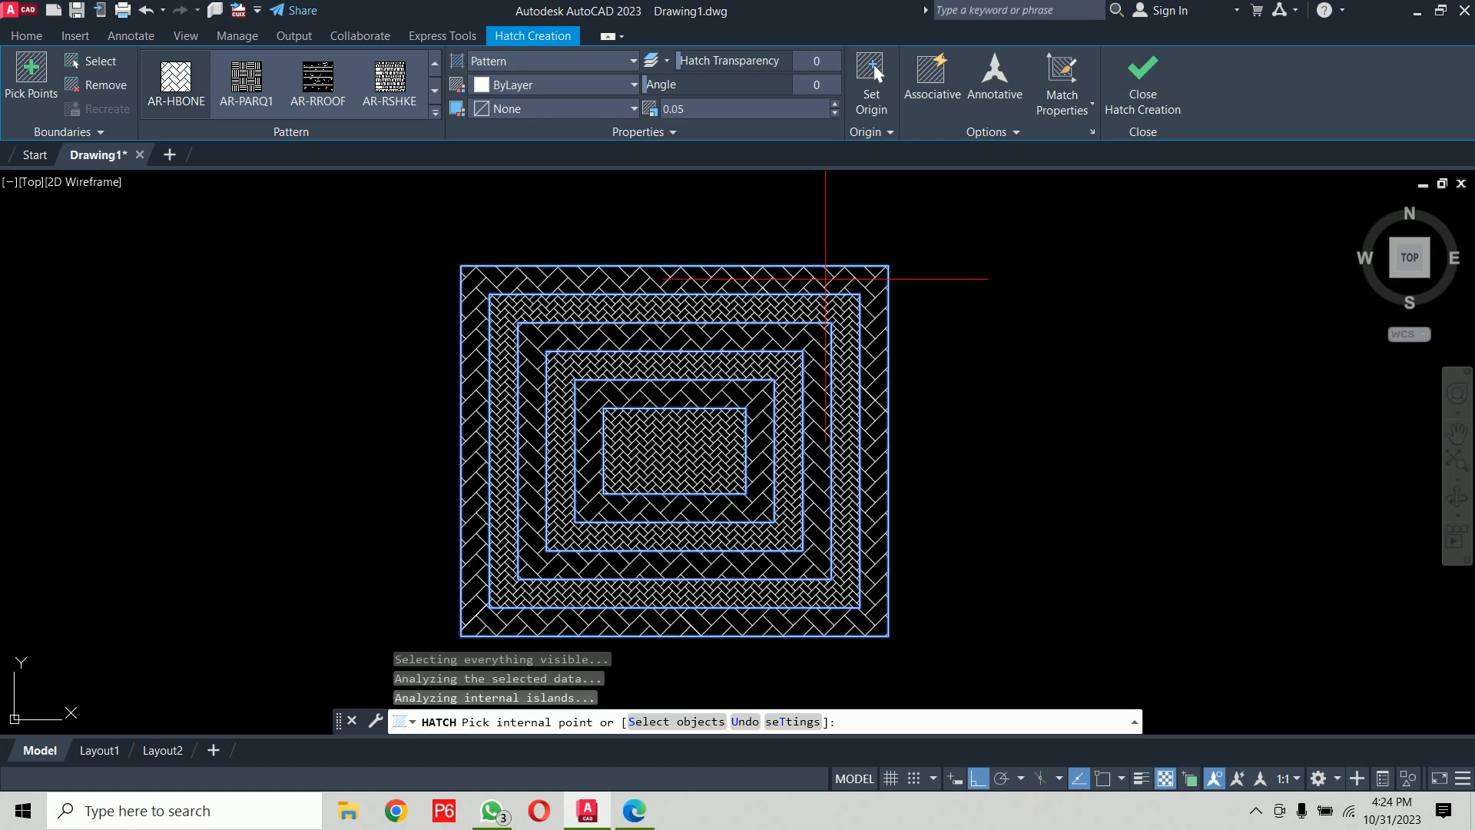
{"action": "key", "text": "Return"}
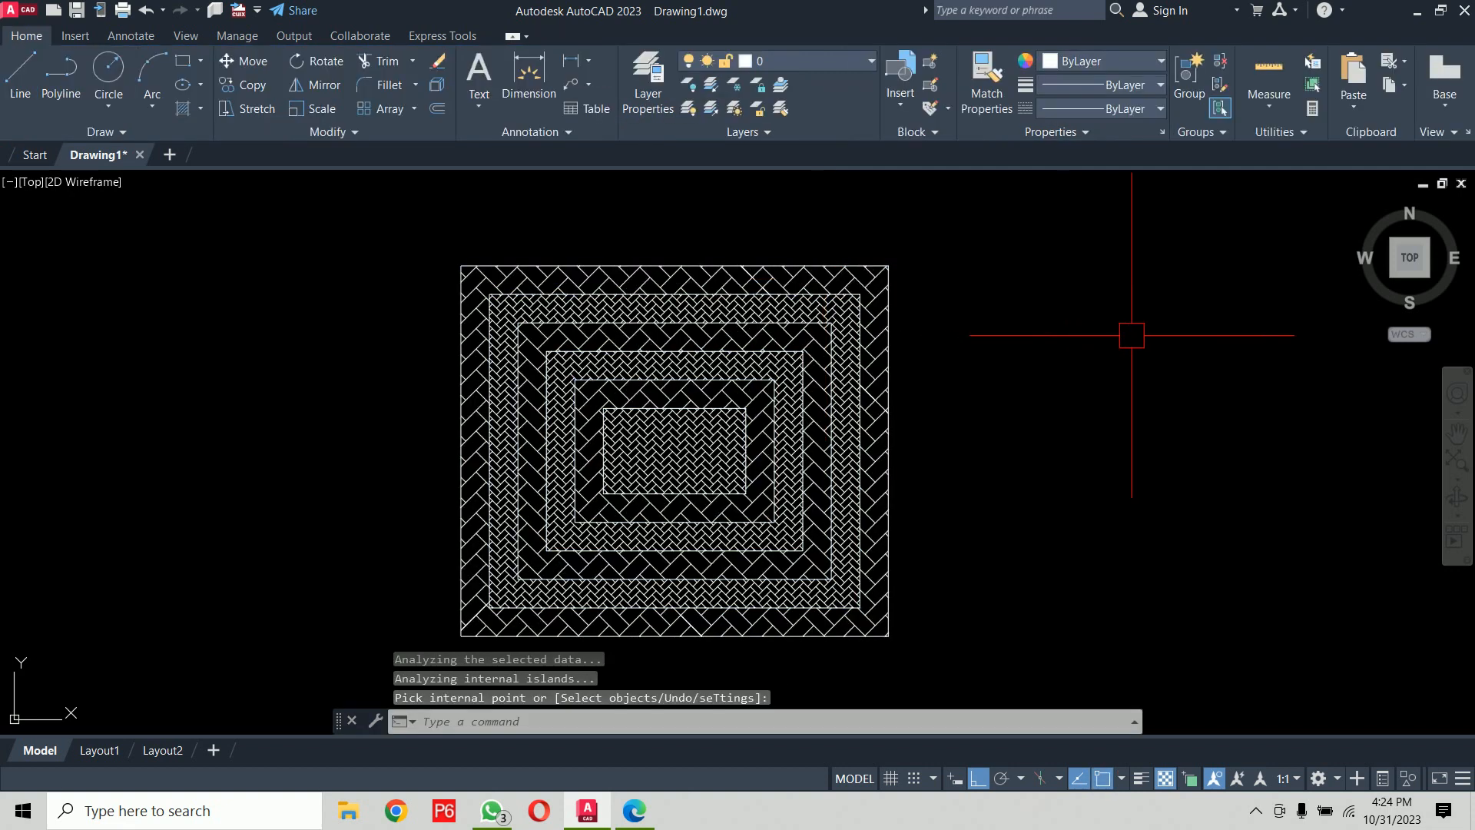
{"action": "middle_click_drag", "start_coordinate": [1131, 335], "coordinate": [1102, 330]}
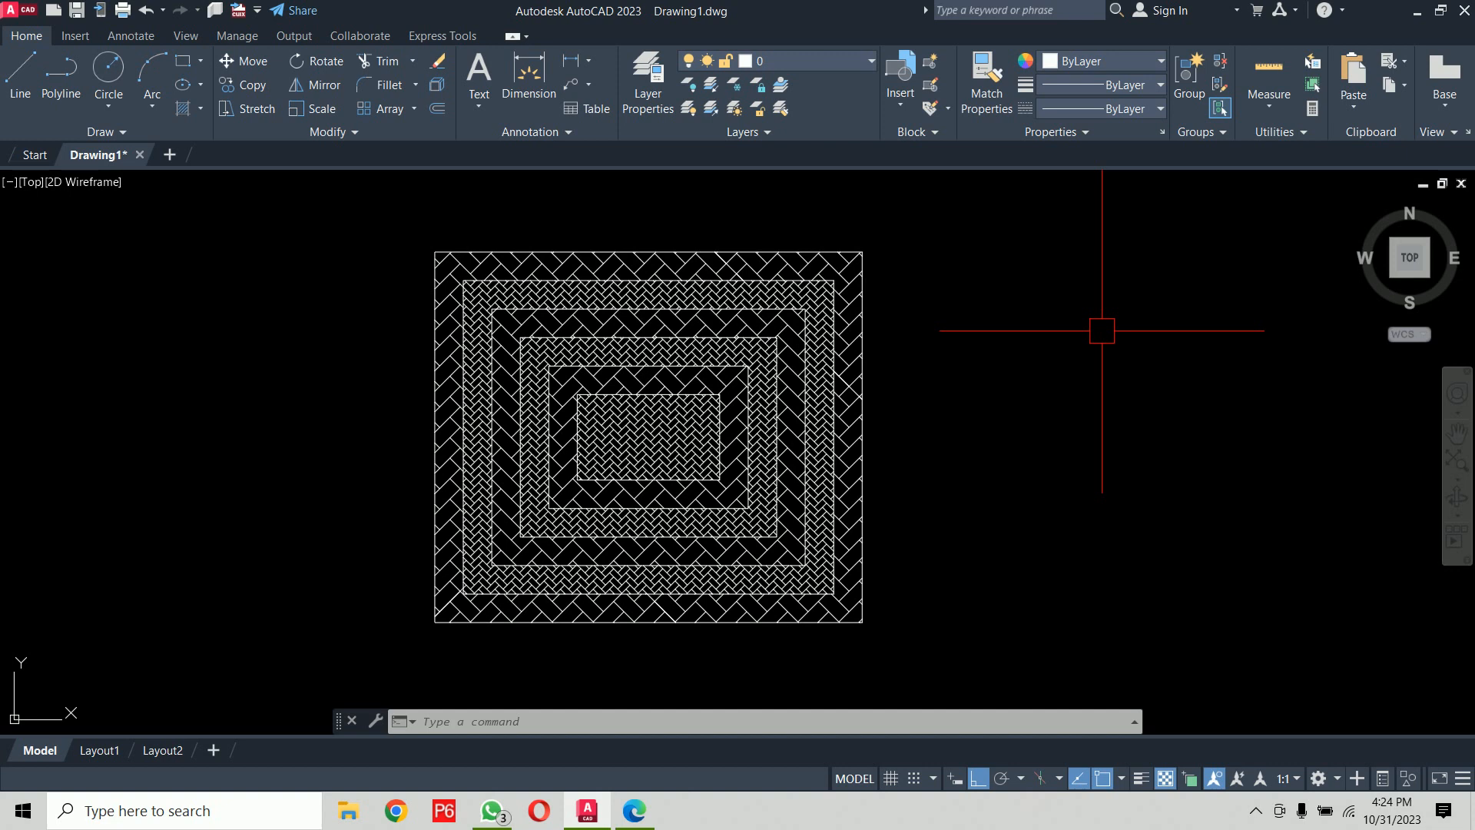
{"action": "type", "text": "h"}
{"action": "key", "text": "Return"}
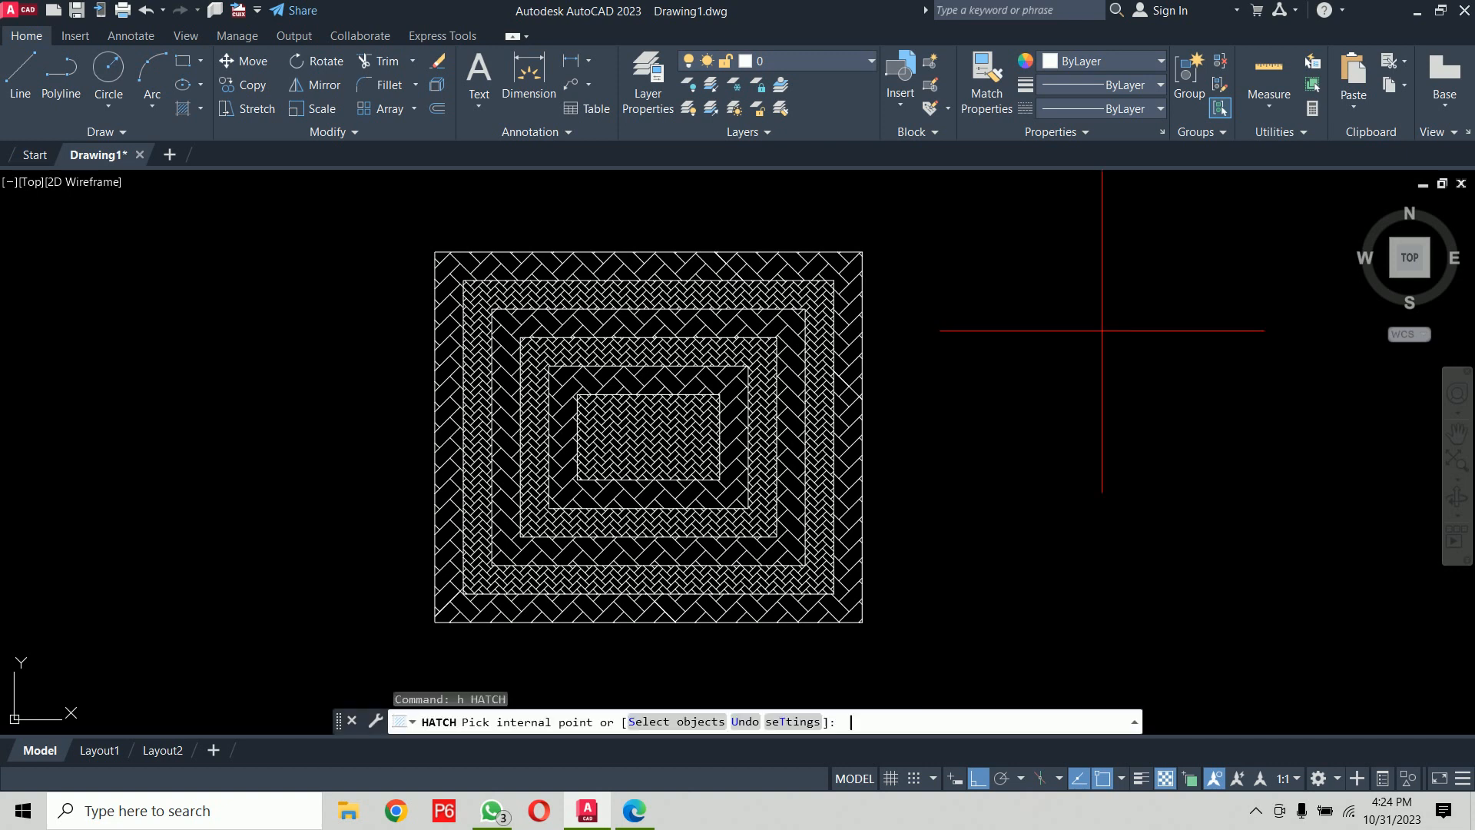
{"action": "type", "text": "t"}
{"action": "key", "text": "Return"}
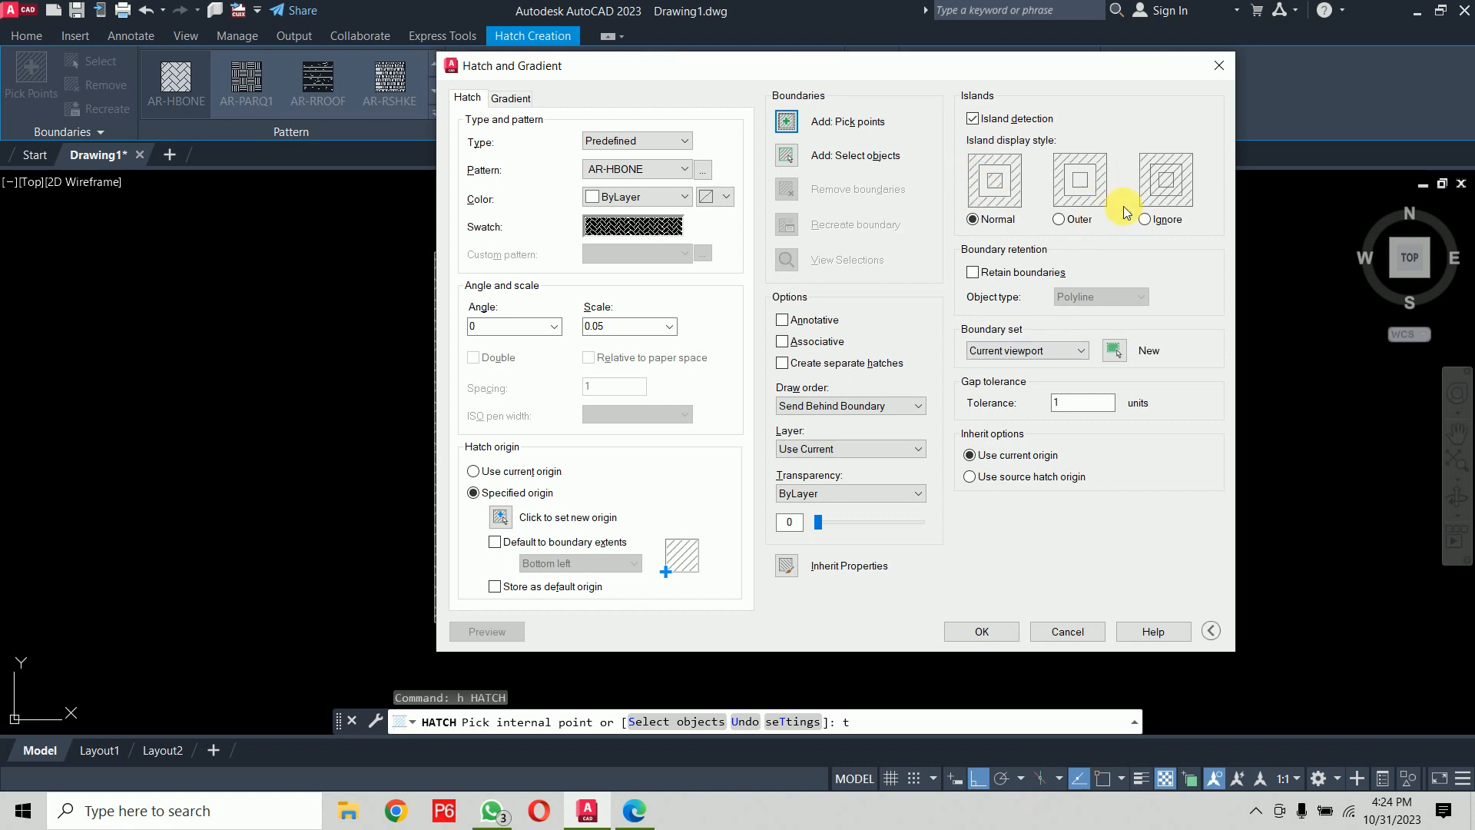
{"action": "left_click", "coordinate": [1165, 221]}
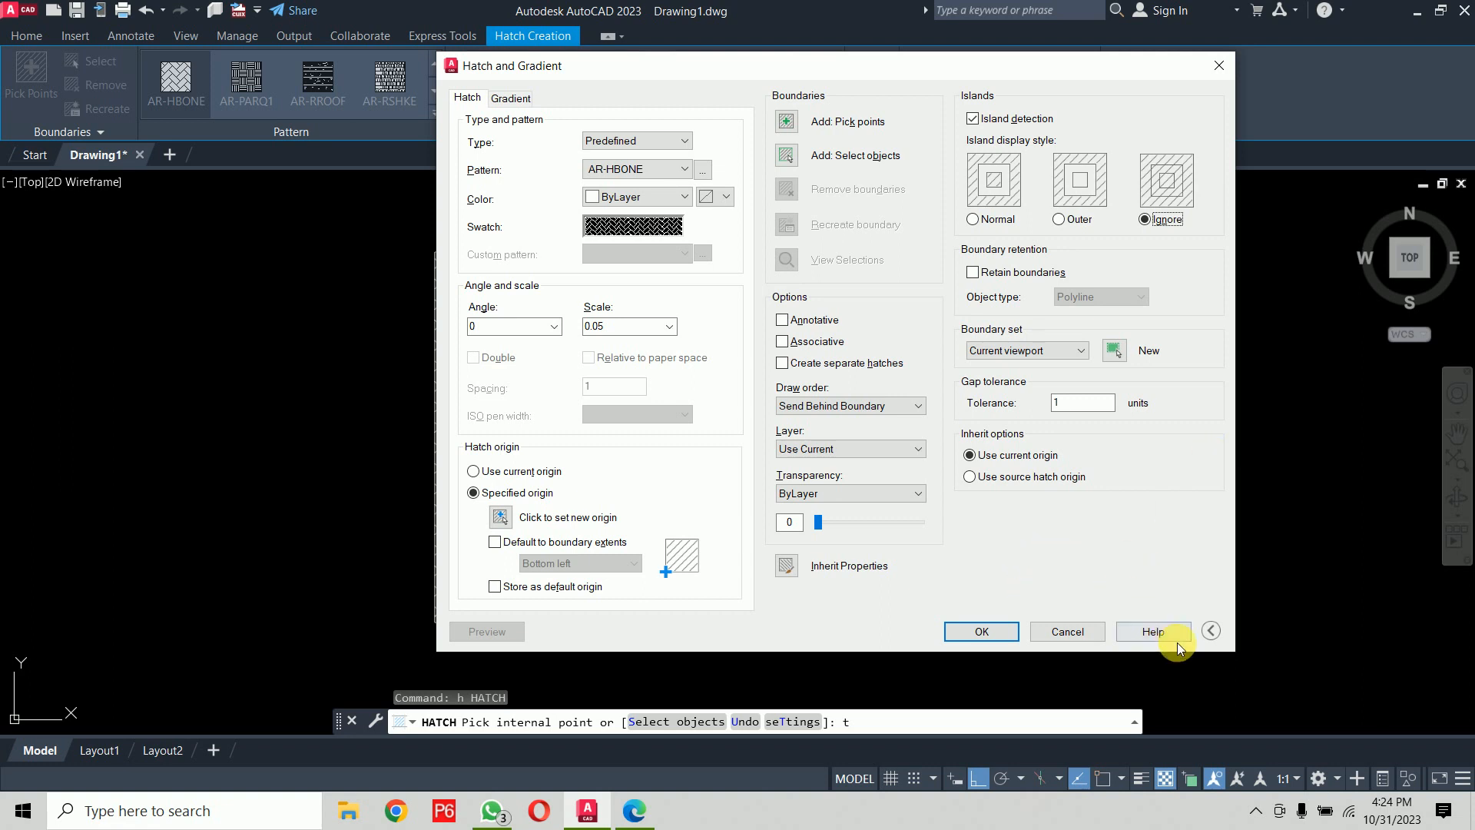
{"action": "left_click", "coordinate": [1212, 630]}
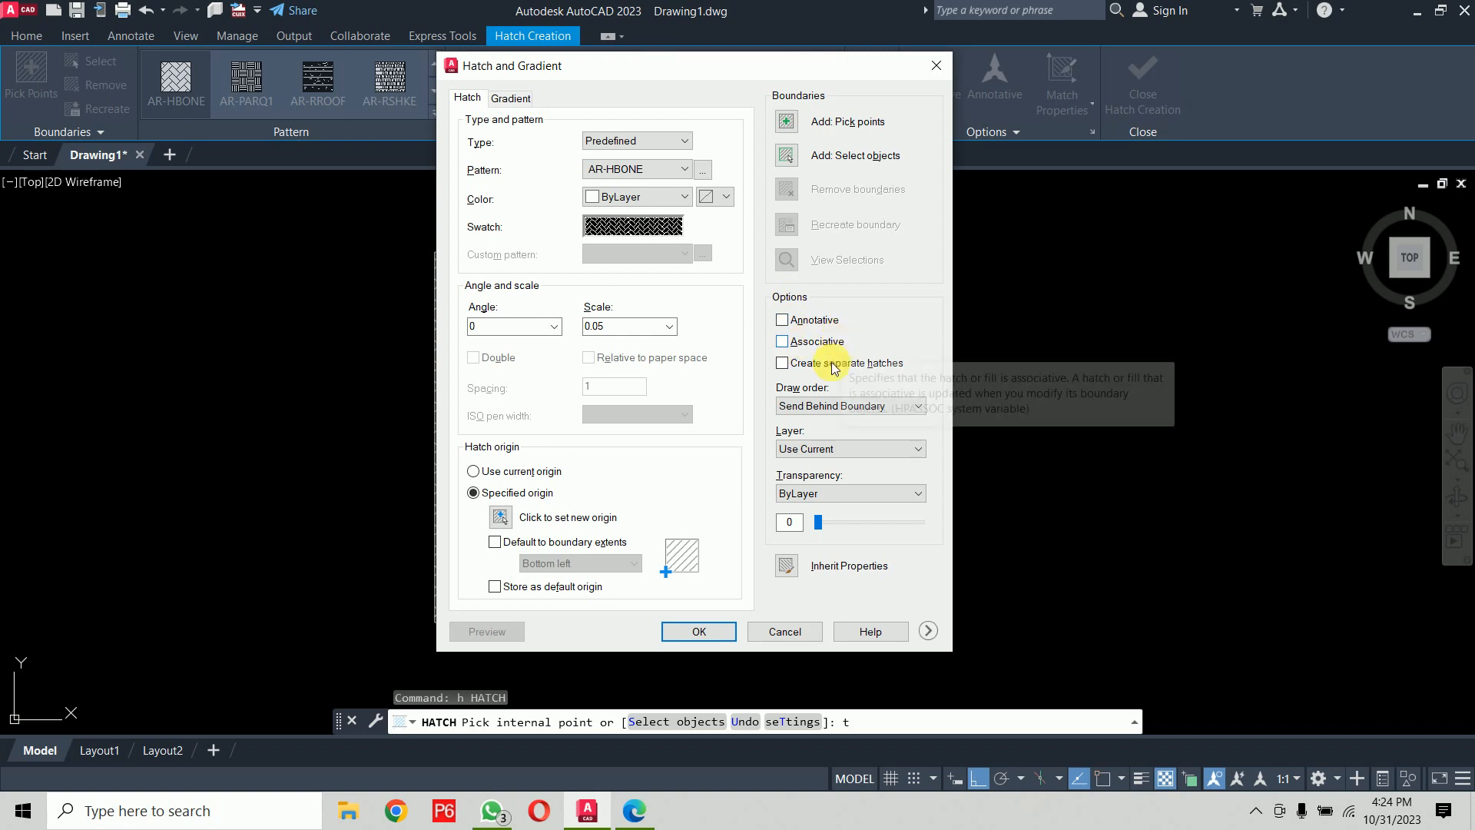
{"action": "key", "text": "Escape"}
{"action": "key", "text": "Escape"}
{"action": "key", "text": "Escape"}
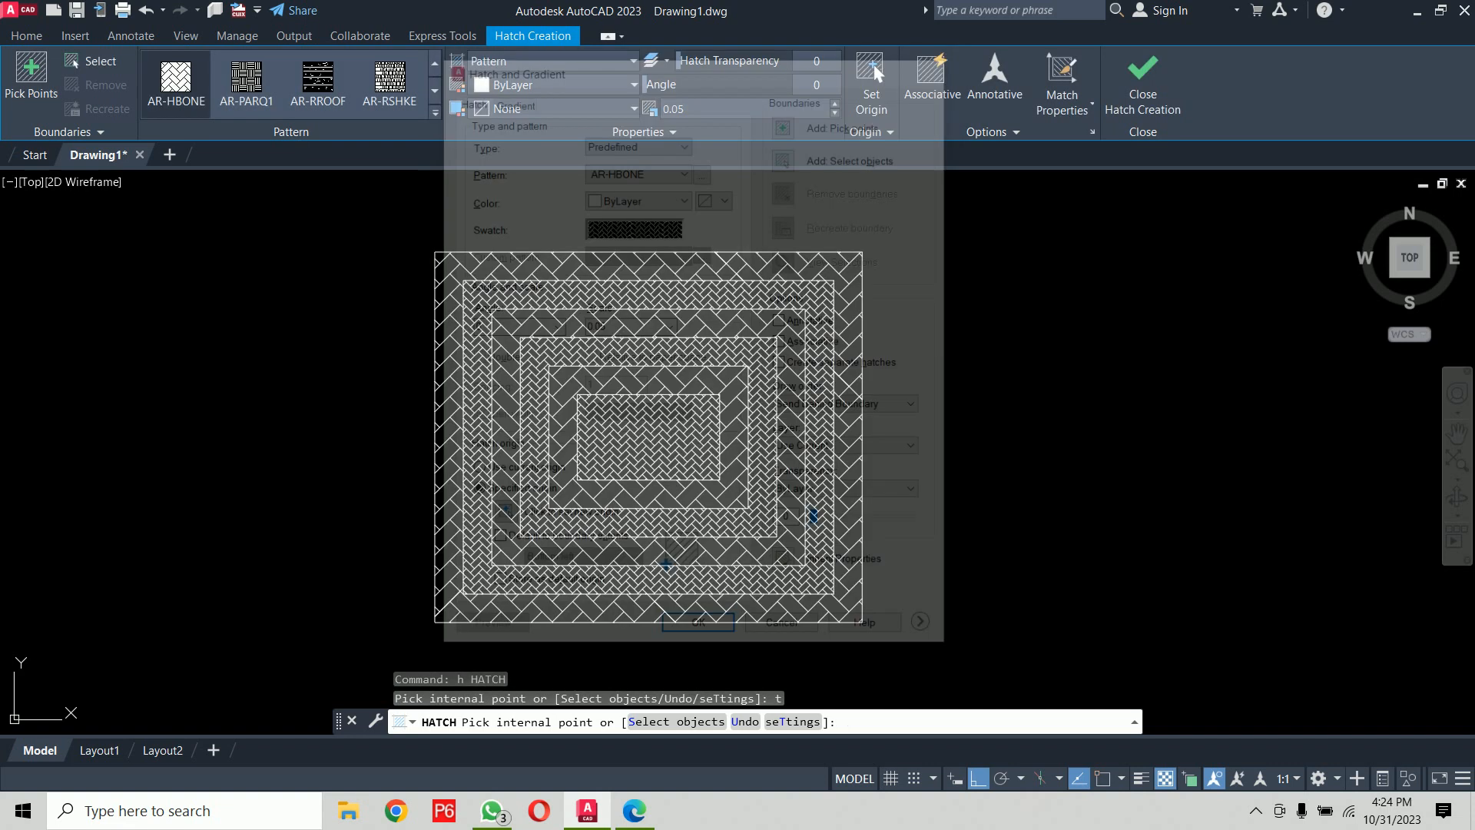
Step: Erase all the nested rectangles together with their hatches
{"action": "scroll", "coordinate": [883, 336], "scroll_direction": "down", "scroll_amount": 3}
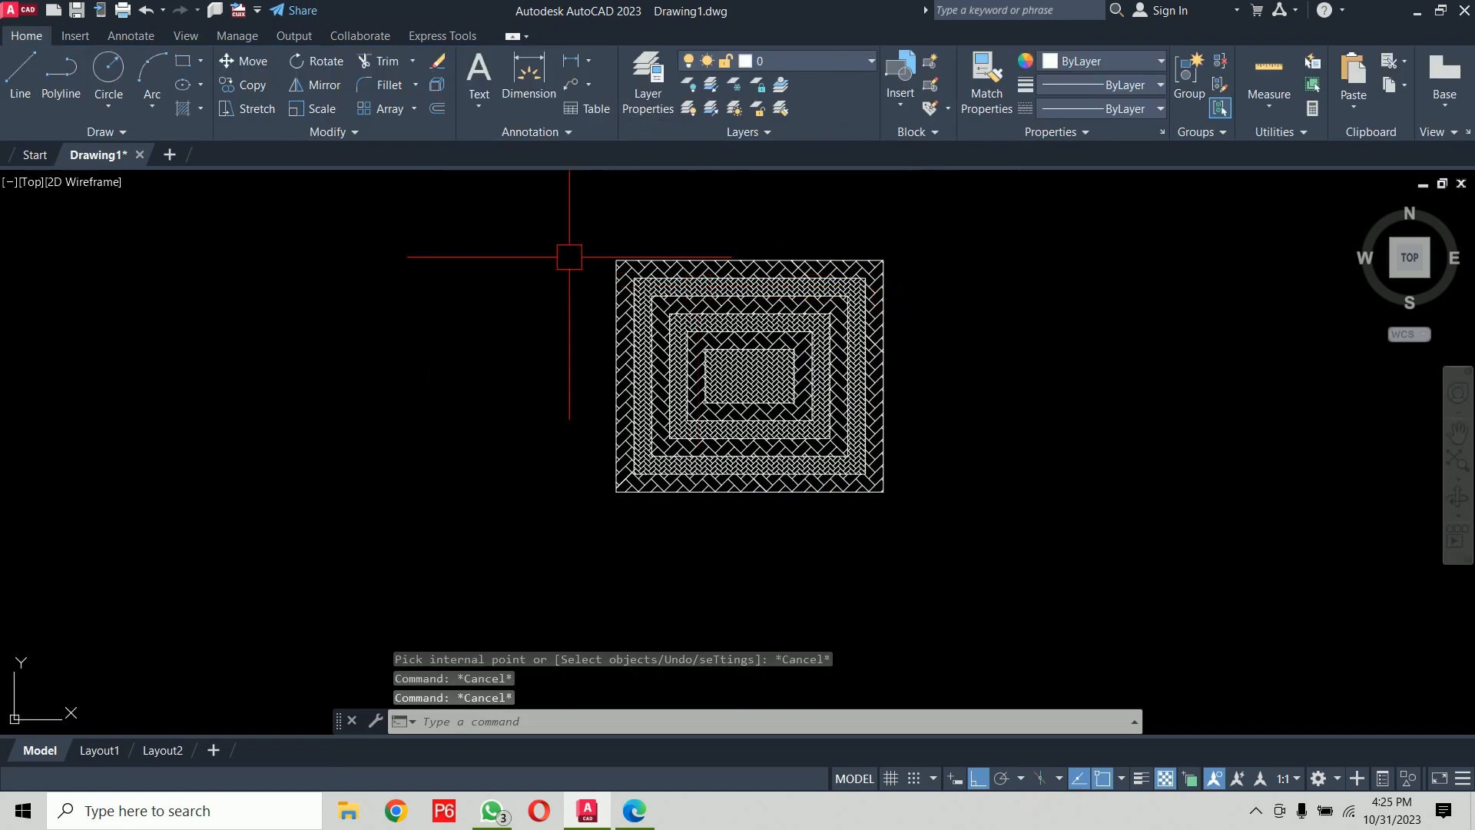
{"action": "left_click", "coordinate": [558, 202]}
{"action": "left_click", "coordinate": [1095, 628]}
{"action": "key", "text": "Delete"}
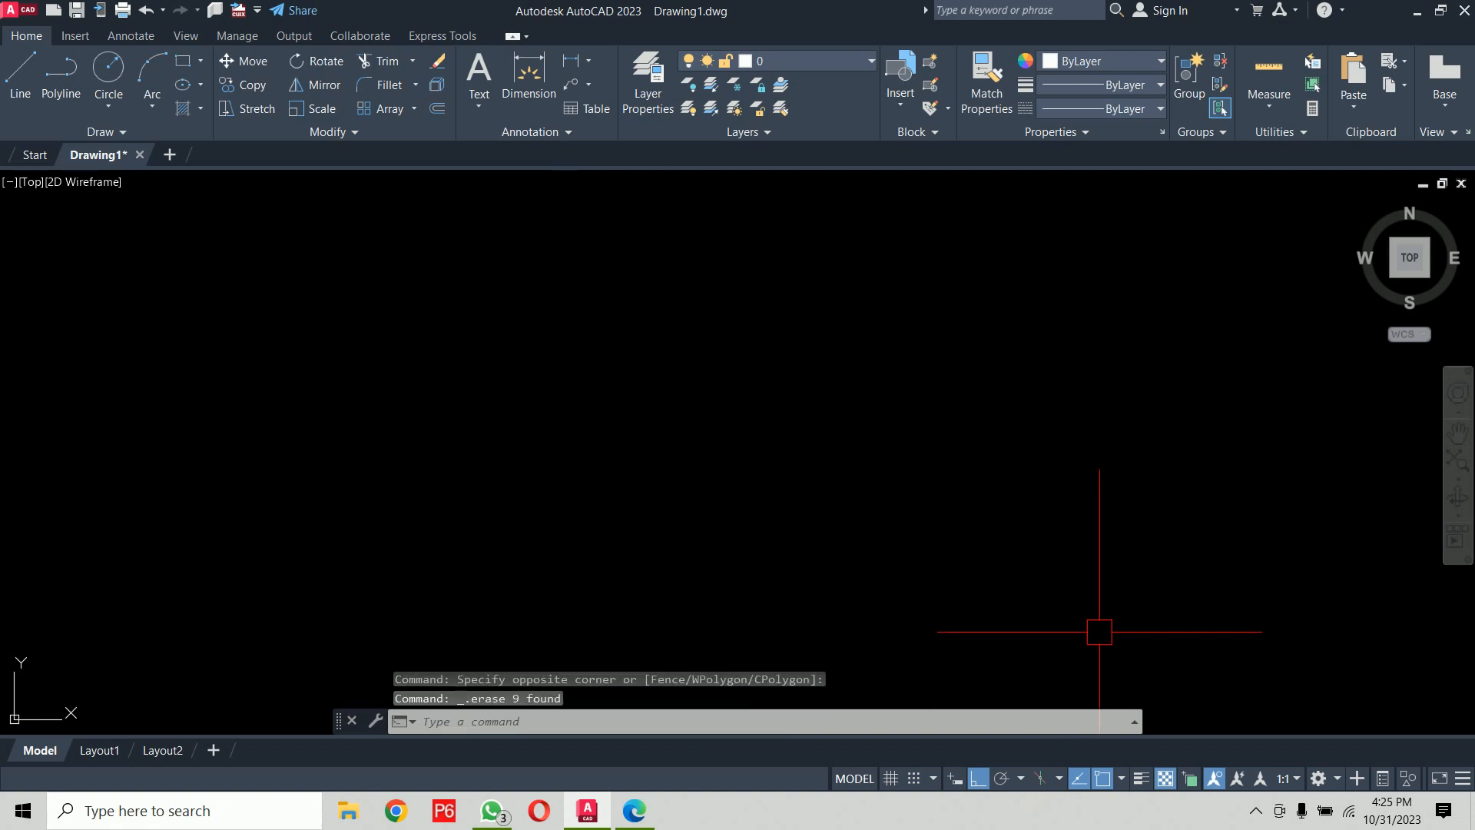
Step: Draw a rectangle 100 long and 50 wide using the Dimensions option
{"action": "type", "text": "rec"}
{"action": "key", "text": "Return"}
{"action": "left_click", "coordinate": [494, 320]}
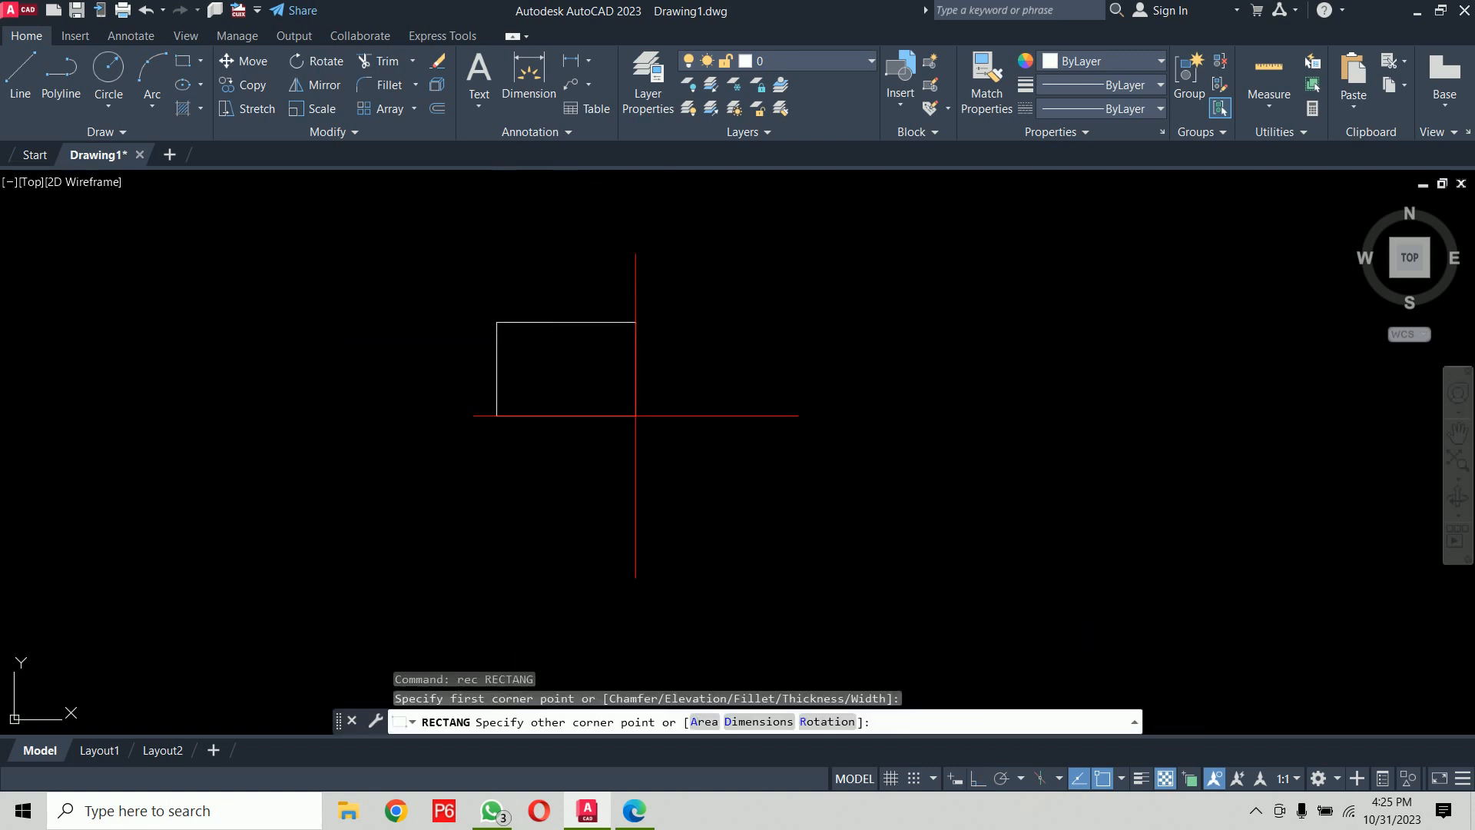
{"action": "type", "text": "d"}
{"action": "key", "text": "Return"}
{"action": "type", "text": "100"}
{"action": "key", "text": "Return"}
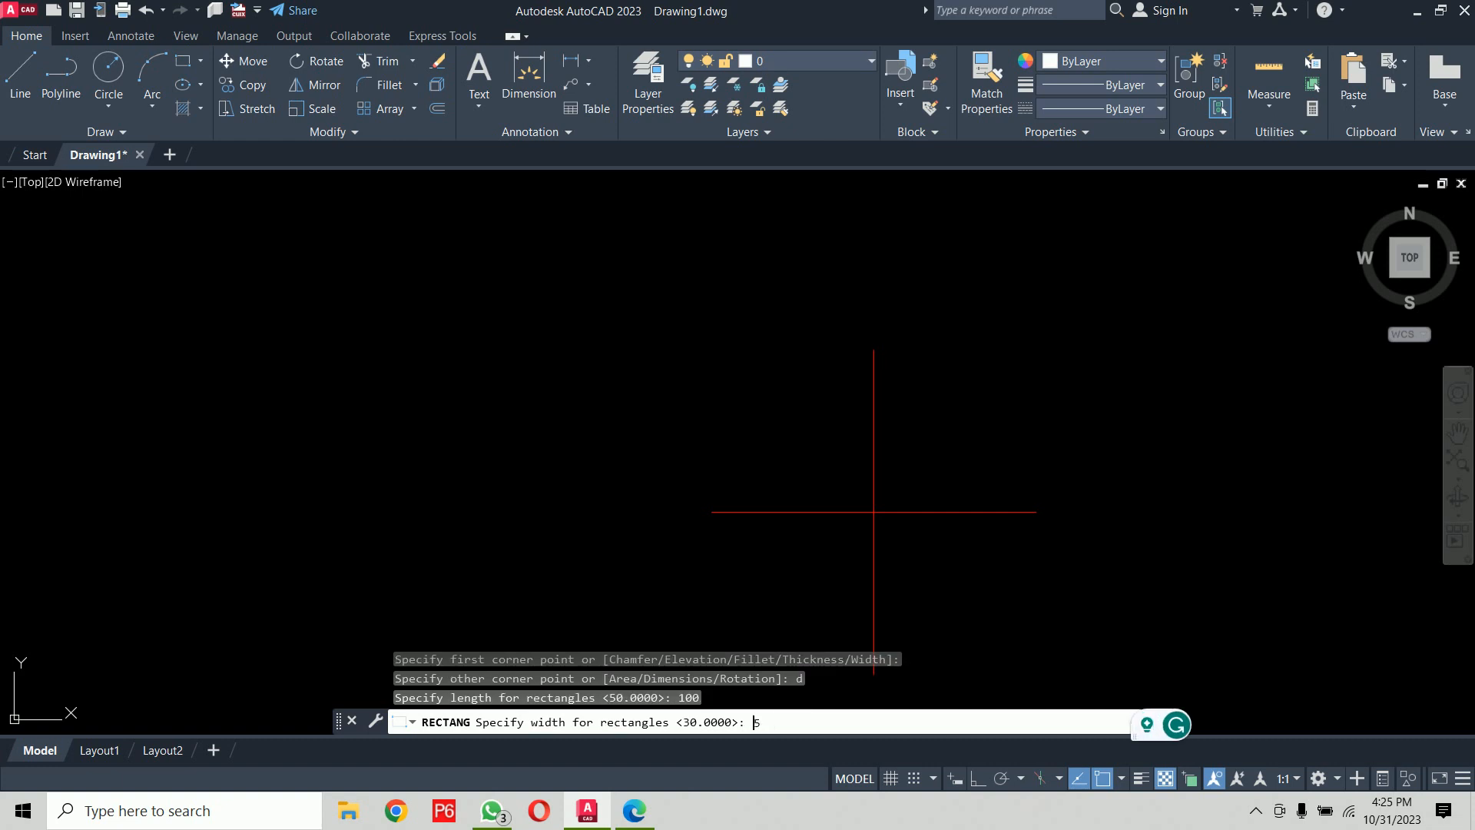
{"action": "type", "text": "50"}
{"action": "key", "text": "Return"}
{"action": "left_click", "coordinate": [950, 550]}
Step: Copy the rectangle twice horizontally with Ortho to form a row of three separate rectangles
{"action": "type", "text": "c"}
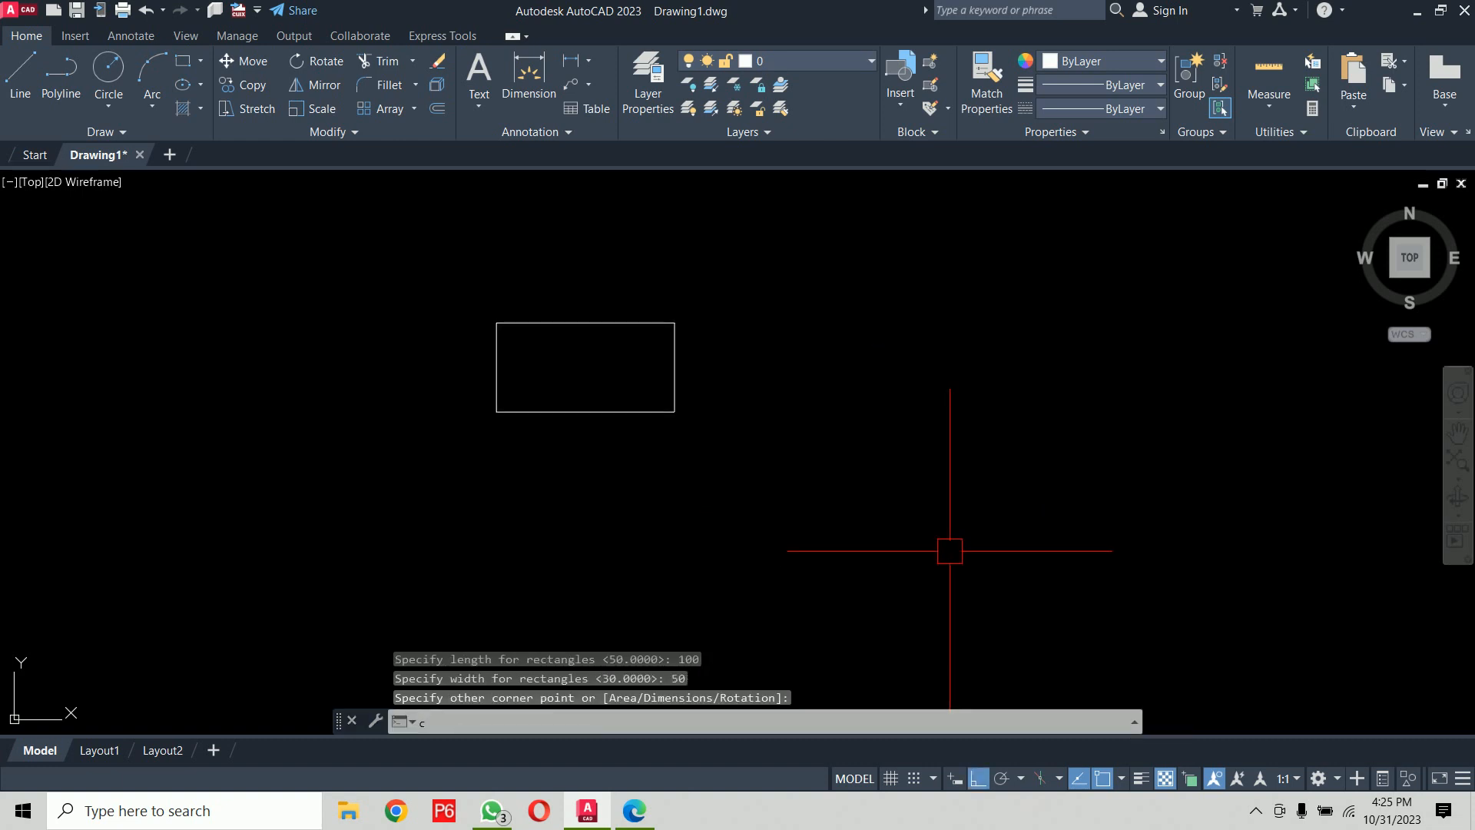
{"action": "key", "text": "Return"}
{"action": "left_click", "coordinate": [768, 270]}
{"action": "left_click", "coordinate": [418, 445]}
{"action": "key", "text": "Return"}
{"action": "left_click", "coordinate": [377, 464]}
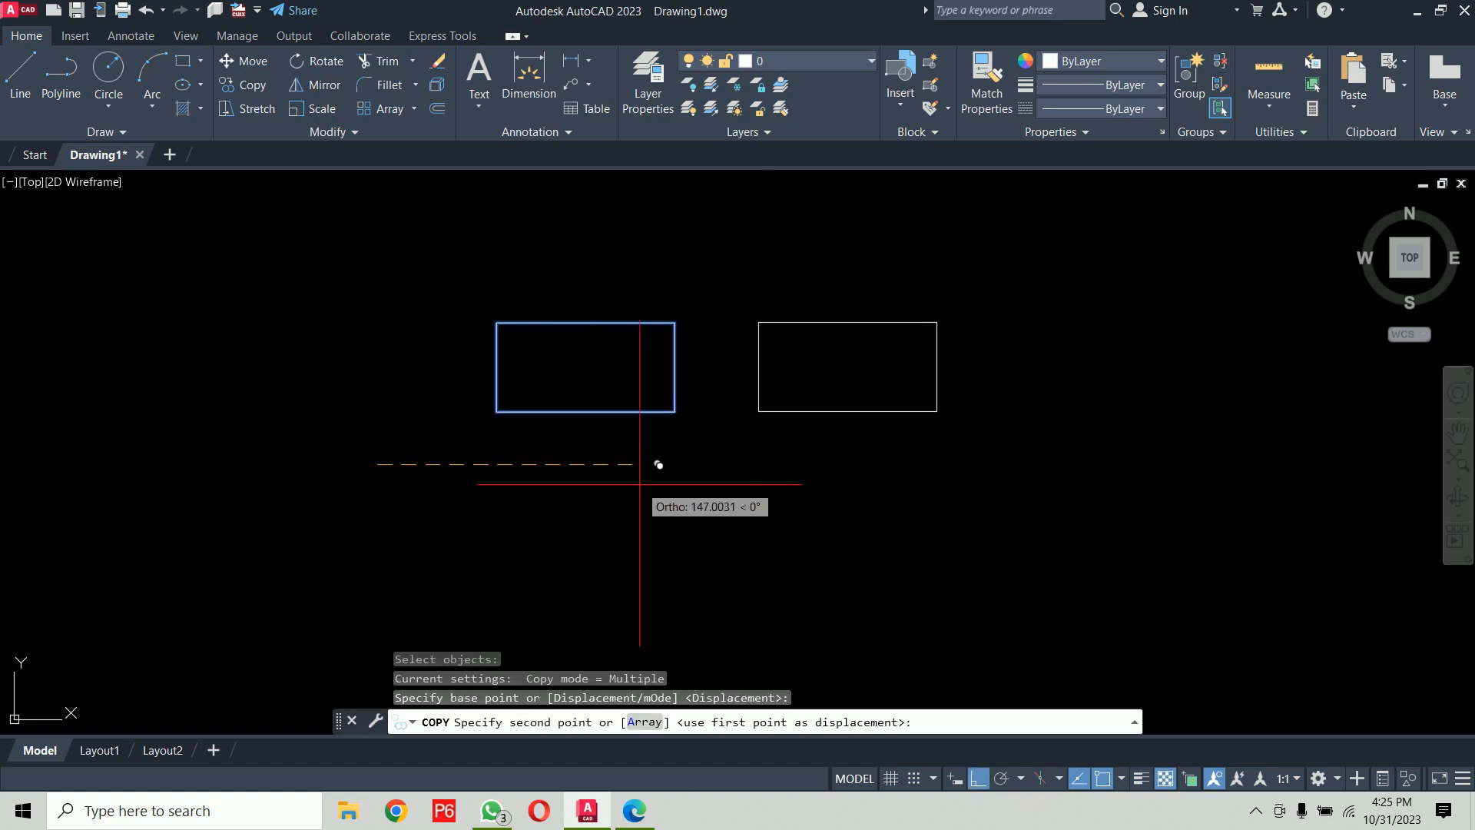
{"action": "left_click", "coordinate": [623, 485]}
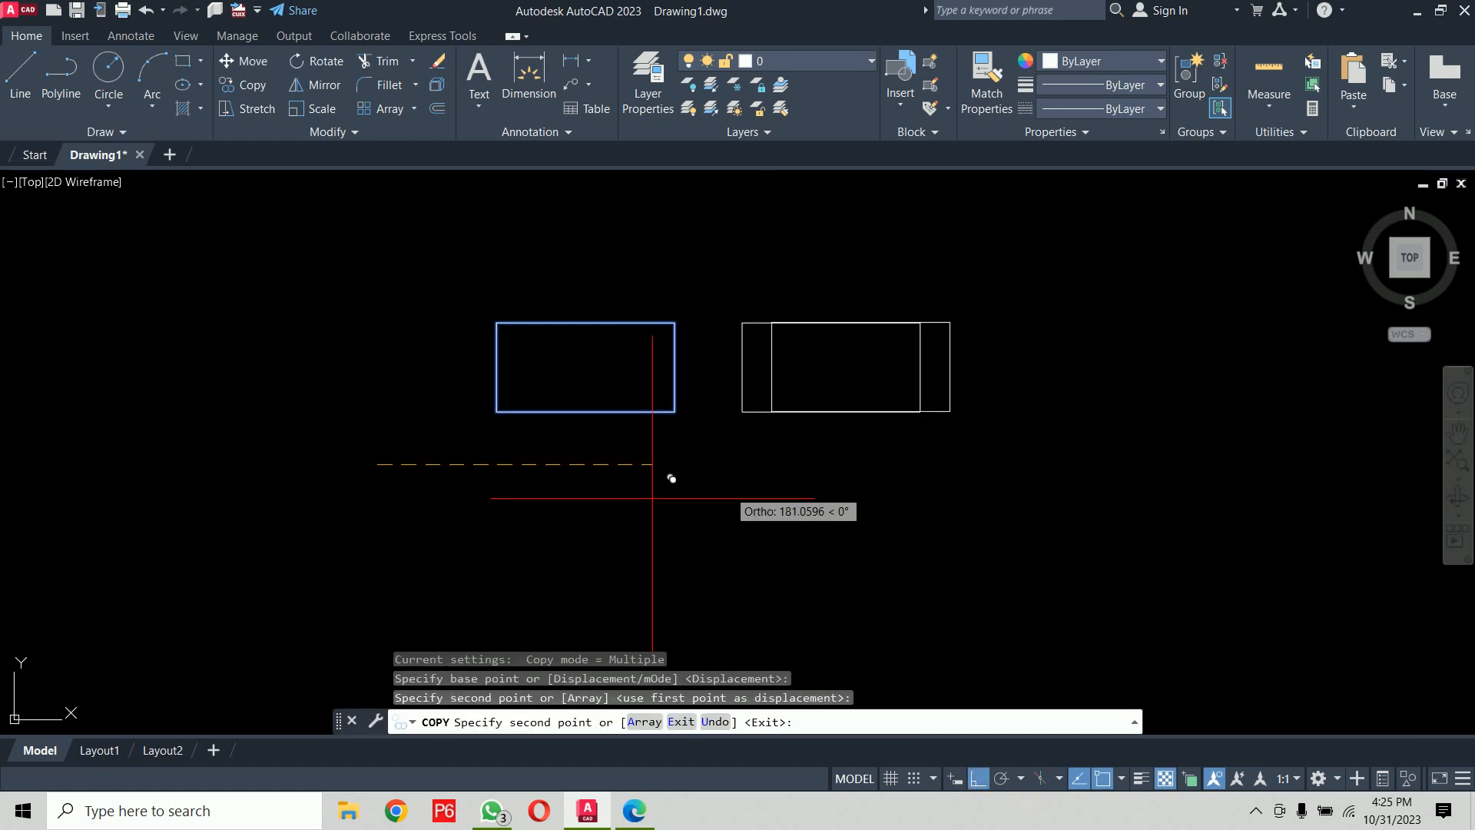
{"action": "left_click", "coordinate": [877, 508]}
{"action": "key", "text": "Return"}
{"action": "scroll", "coordinate": [694, 441], "scroll_direction": "up", "scroll_amount": 3}
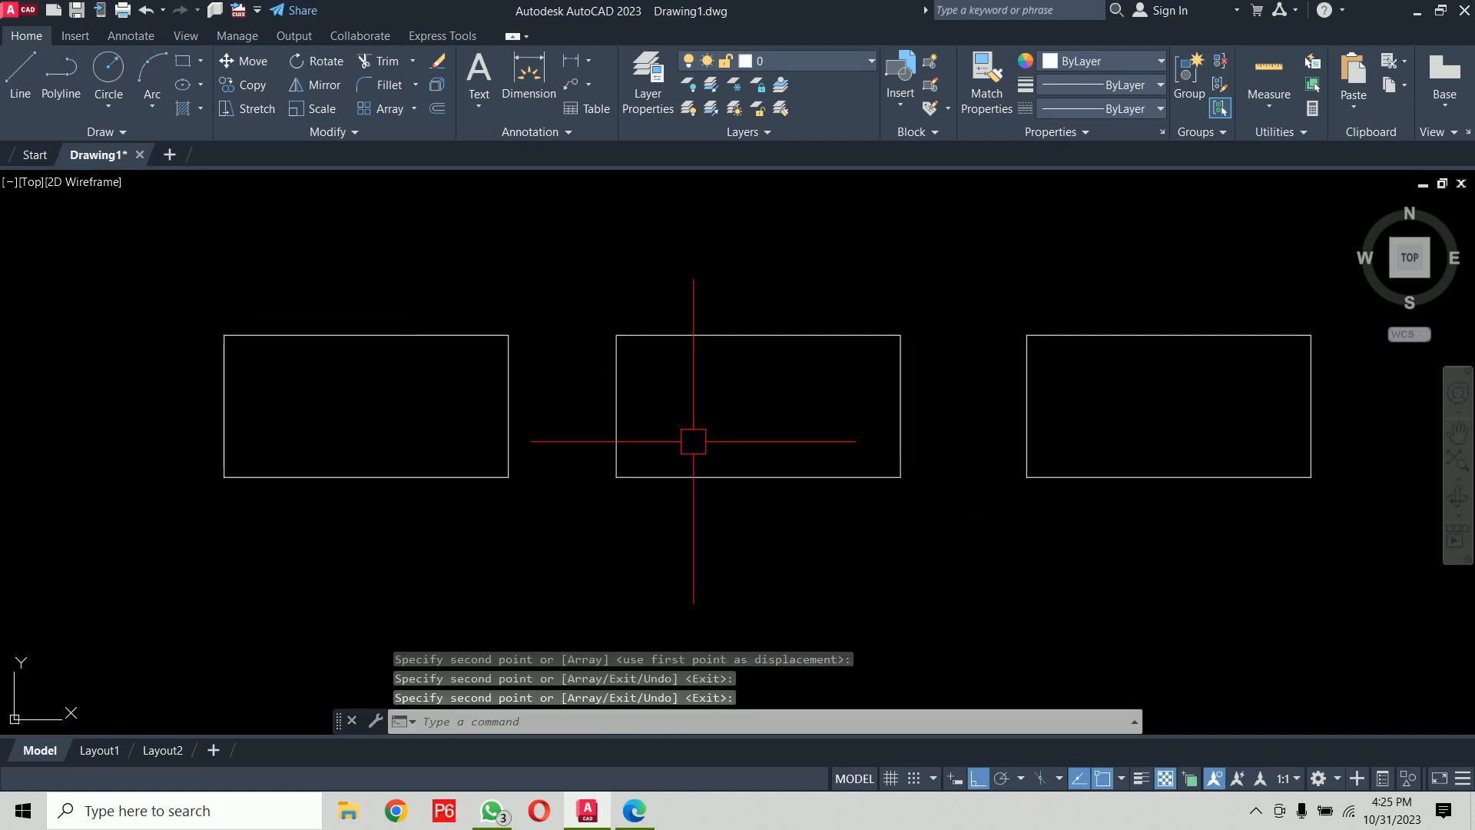
Step: Hatch all three rectangles in one Hatch command with AR-HBONE at scale 0.05, leaving Create separate hatches off
{"action": "type", "text": "h"}
{"action": "key", "text": "Return"}
{"action": "type", "text": "t"}
{"action": "key", "text": "Return"}
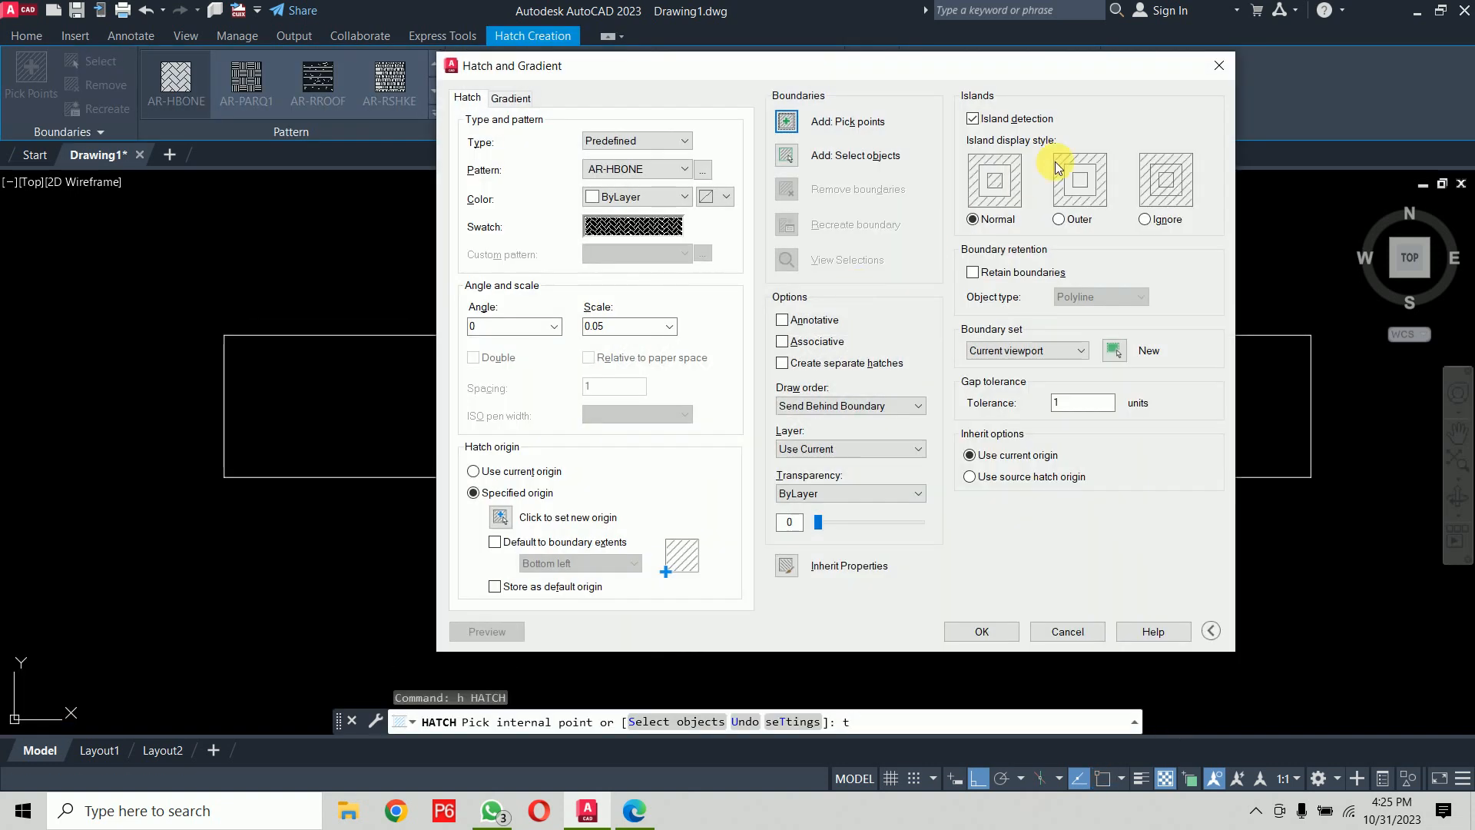
{"action": "left_click", "coordinate": [786, 120]}
{"action": "left_click", "coordinate": [428, 395]}
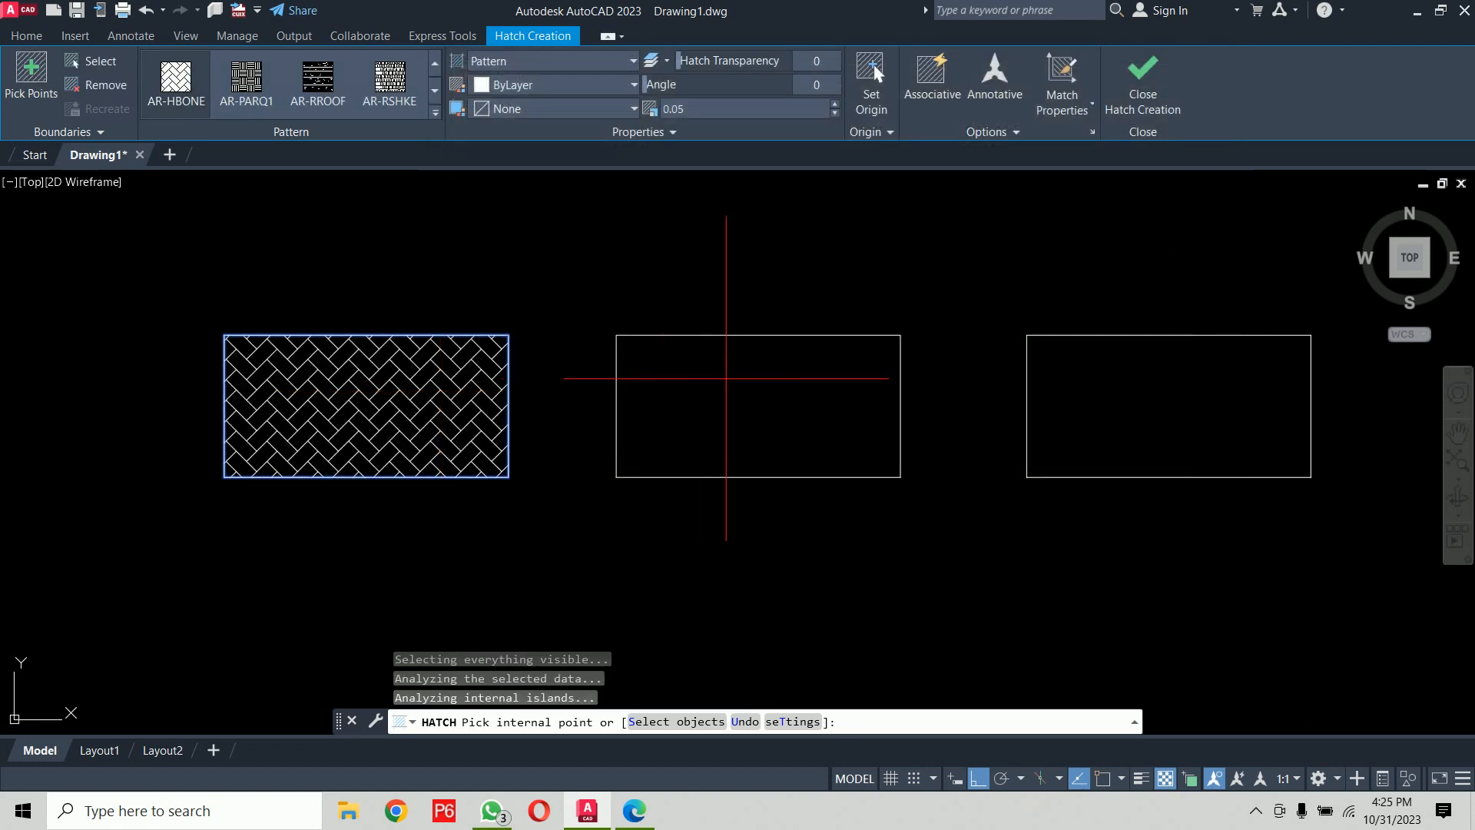
{"action": "left_click", "coordinate": [726, 378]}
{"action": "left_click", "coordinate": [1078, 368]}
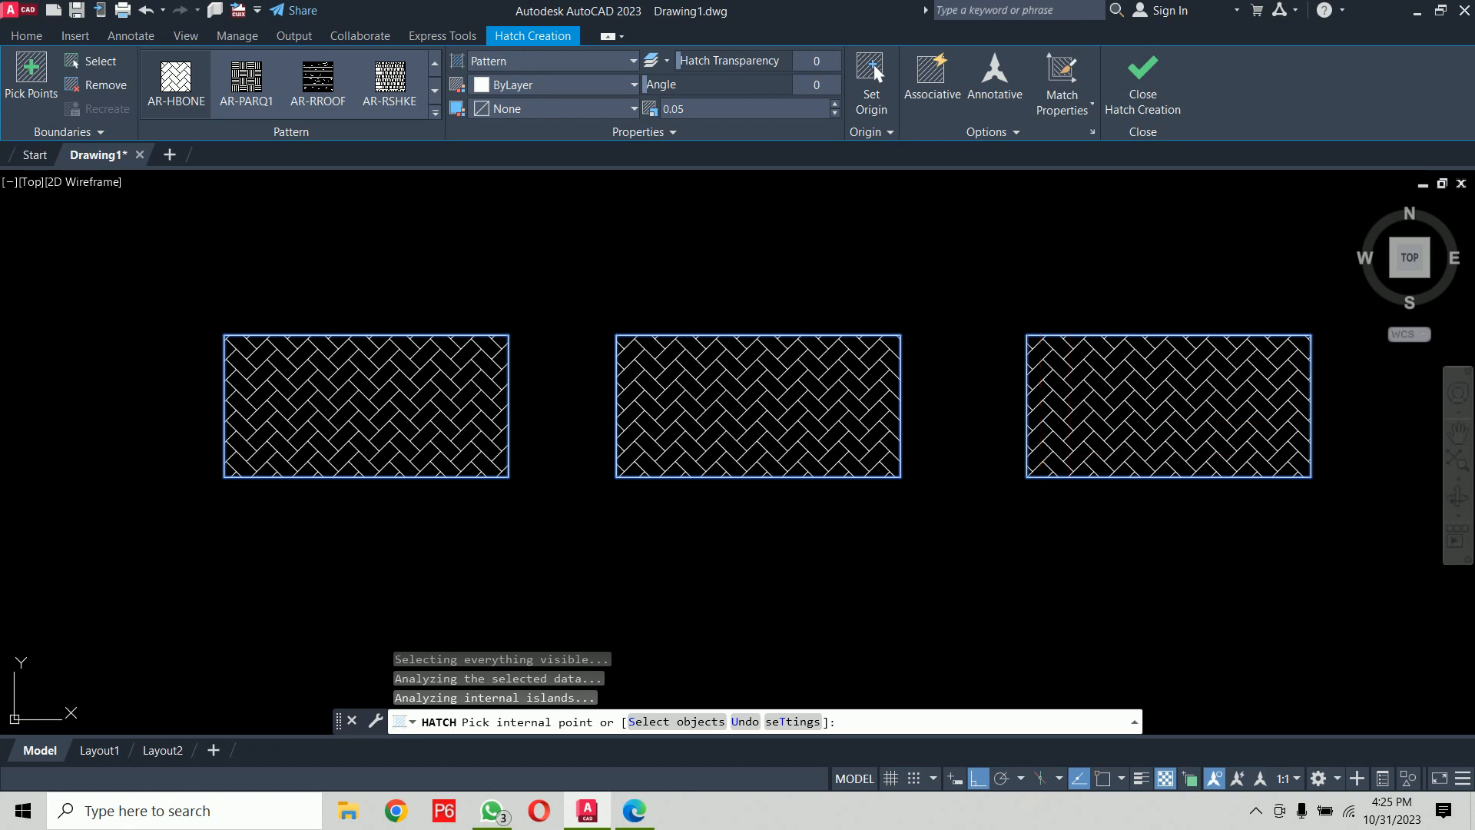
{"action": "key", "text": "Return"}
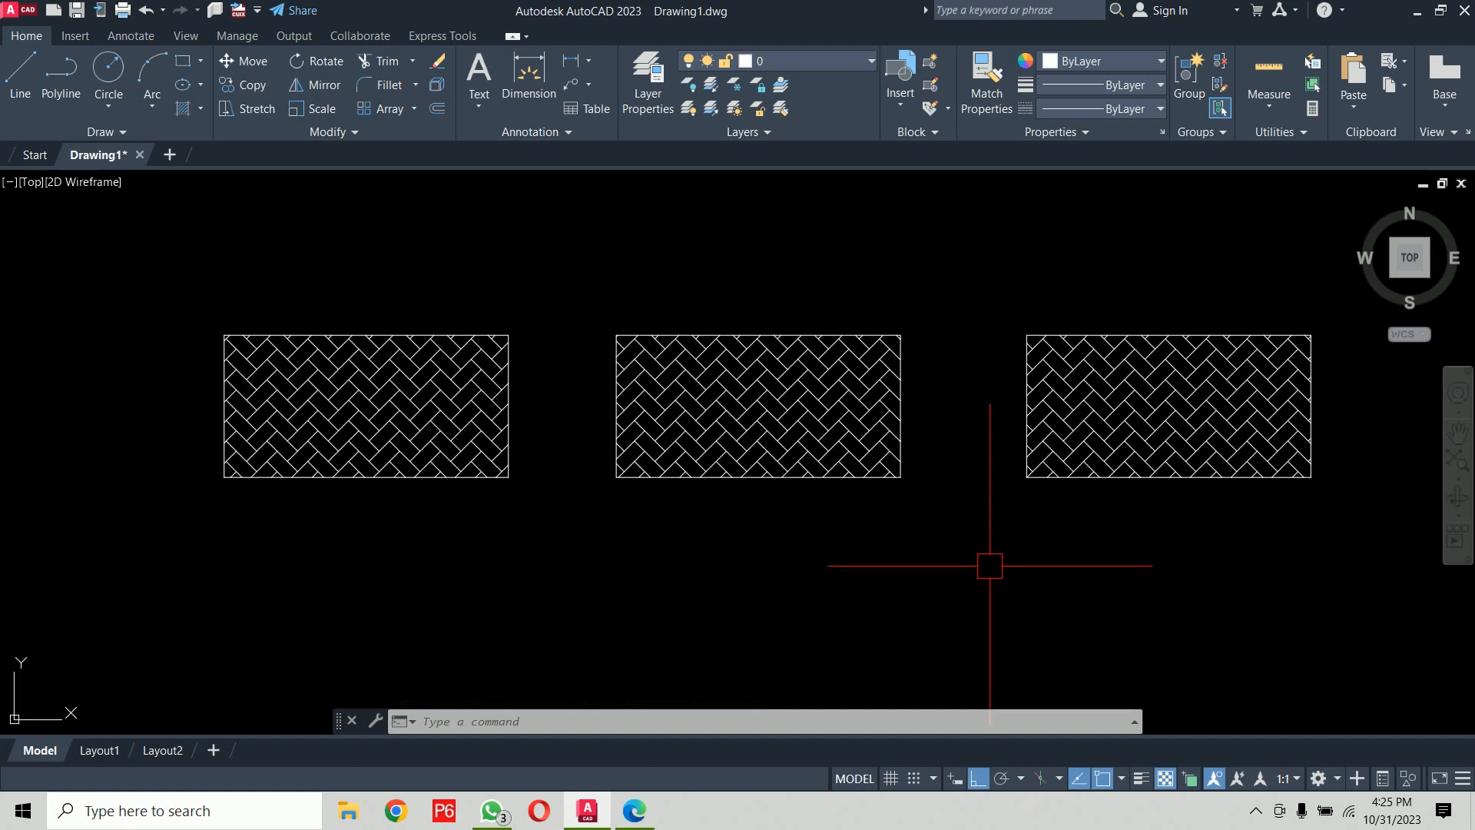
Step: Erase the shared hatch of the three rectangles and undo the erasure
{"action": "left_click", "coordinate": [817, 410]}
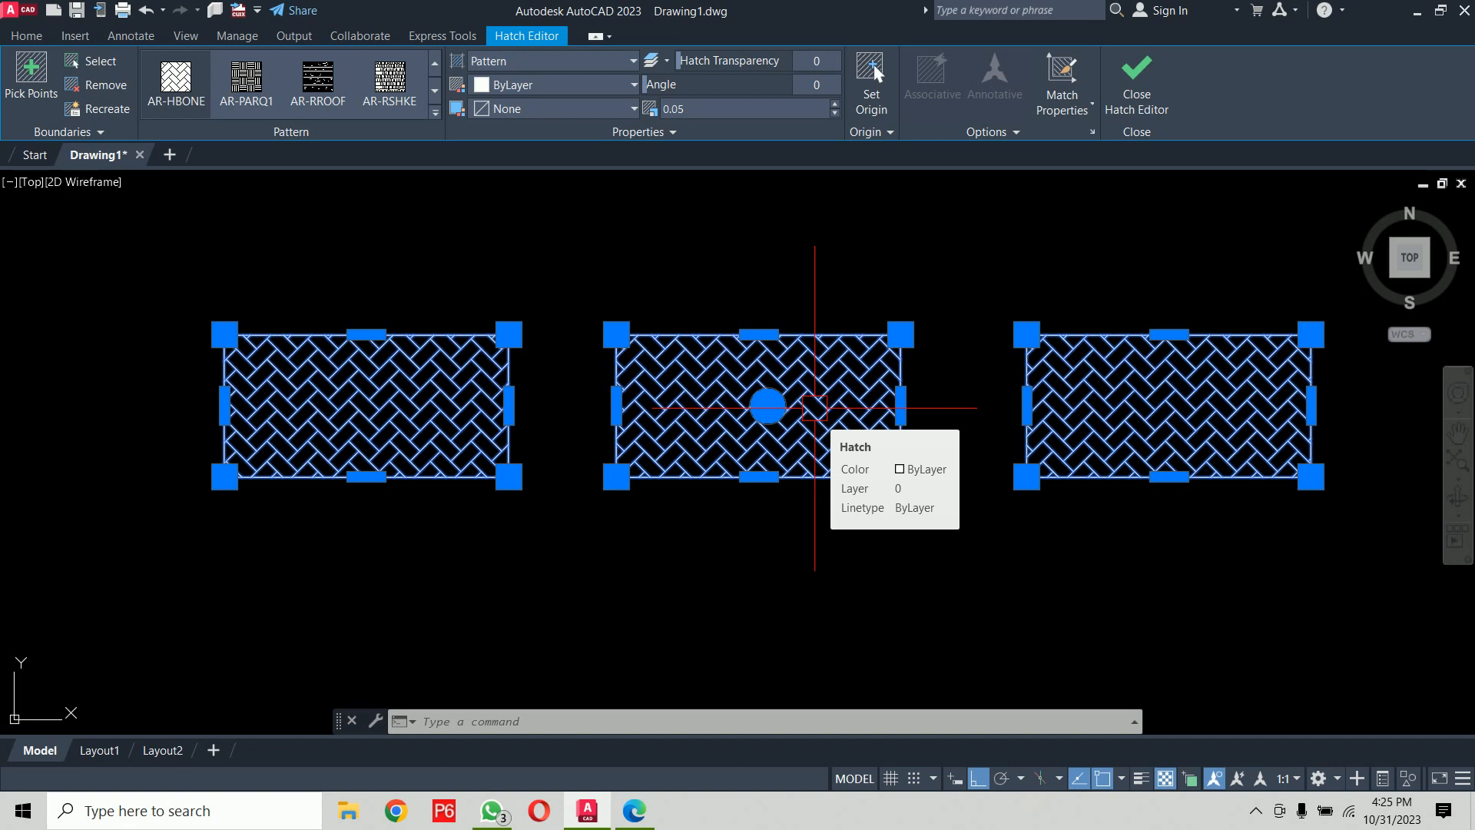
{"action": "key", "text": "Delete"}
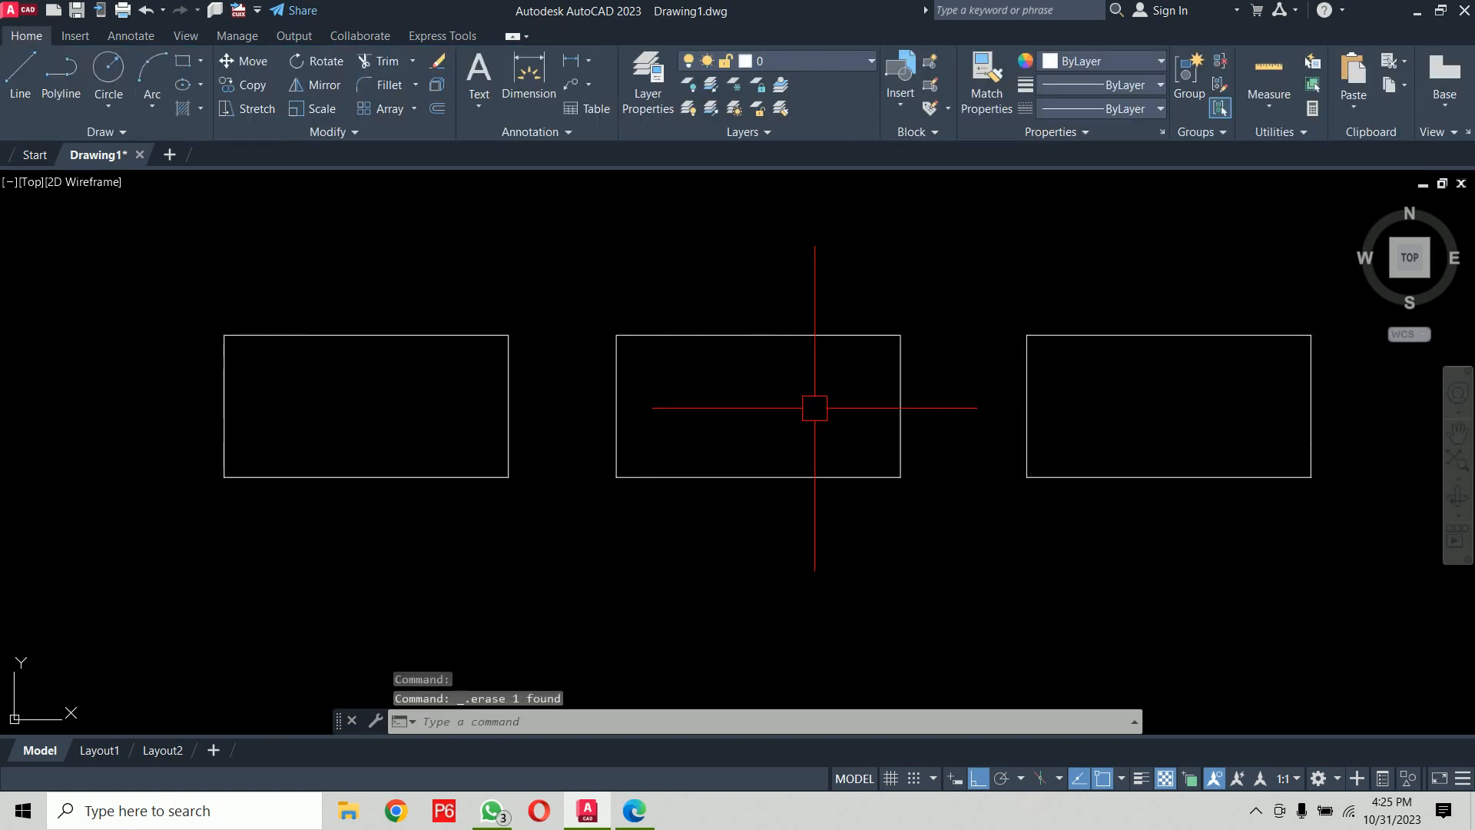
{"action": "key", "text": "ctrl+z"}
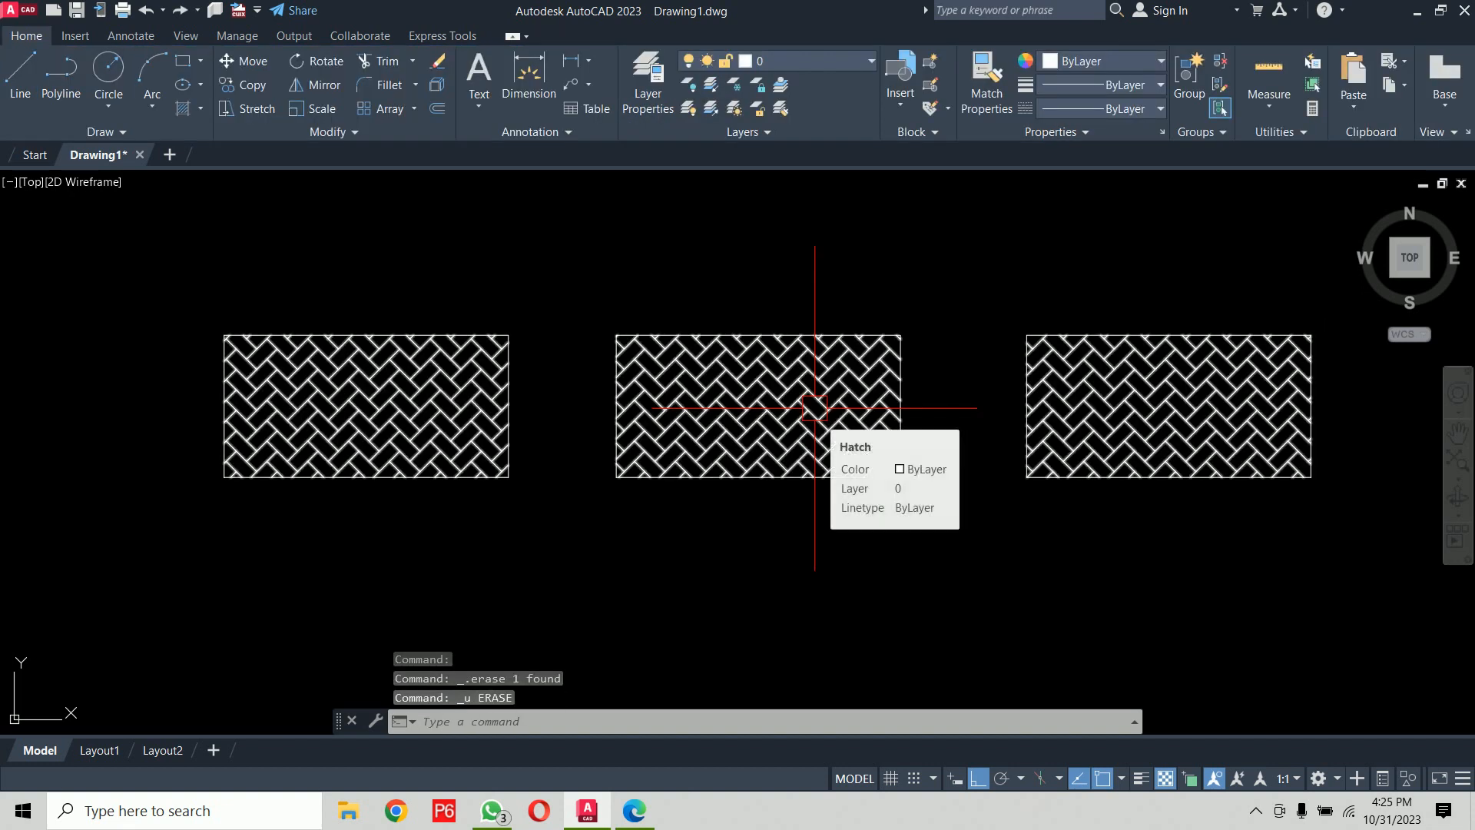
Step: Set the scale of the three rectangles' shared hatch to 0.02 in its quick properties and deselect it
{"action": "left_click", "coordinate": [851, 436]}
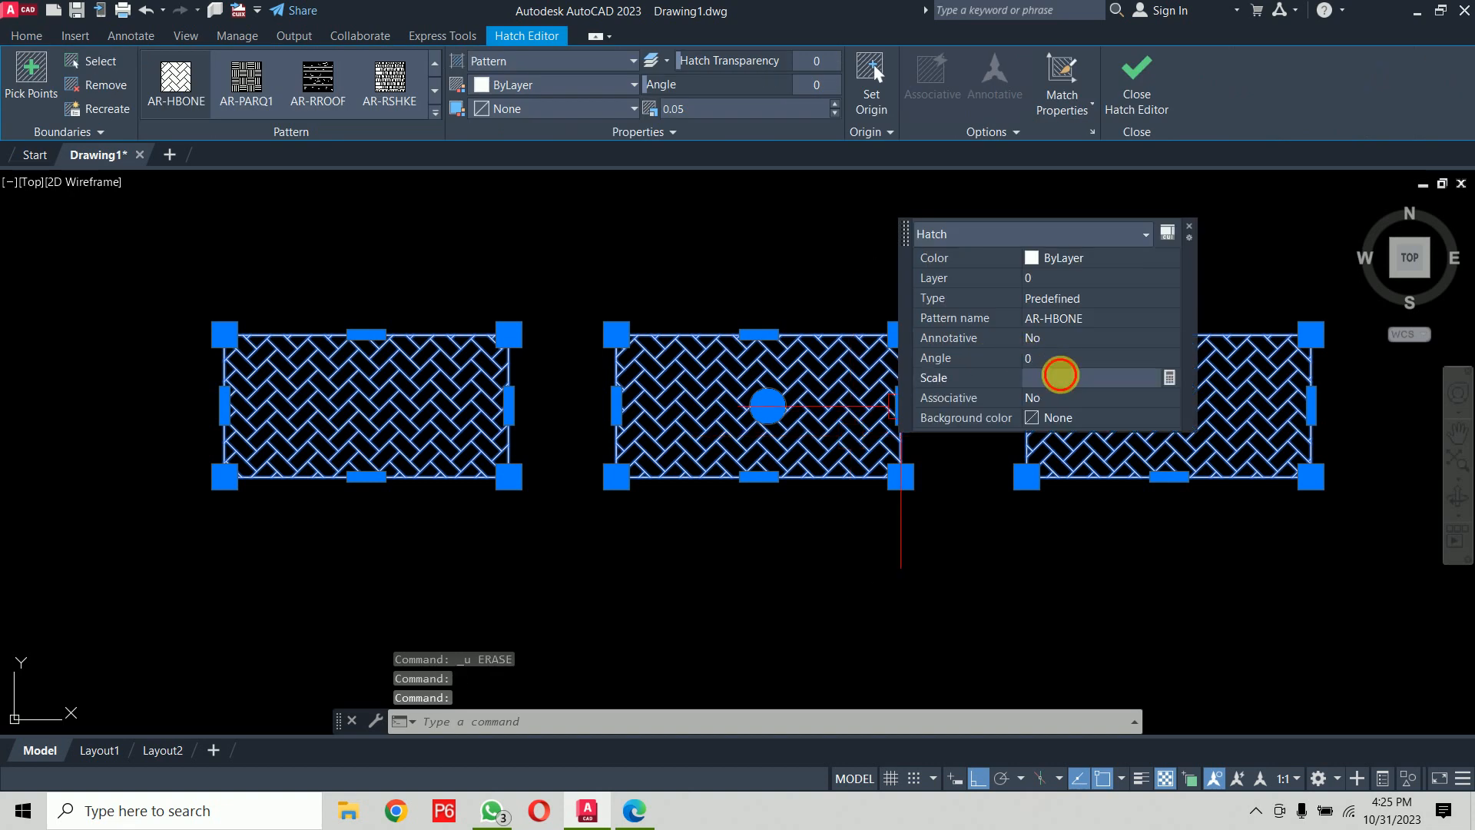
{"action": "left_click", "coordinate": [1067, 378]}
{"action": "key", "text": "BackSpace"}
{"action": "type", "text": "0.0"}
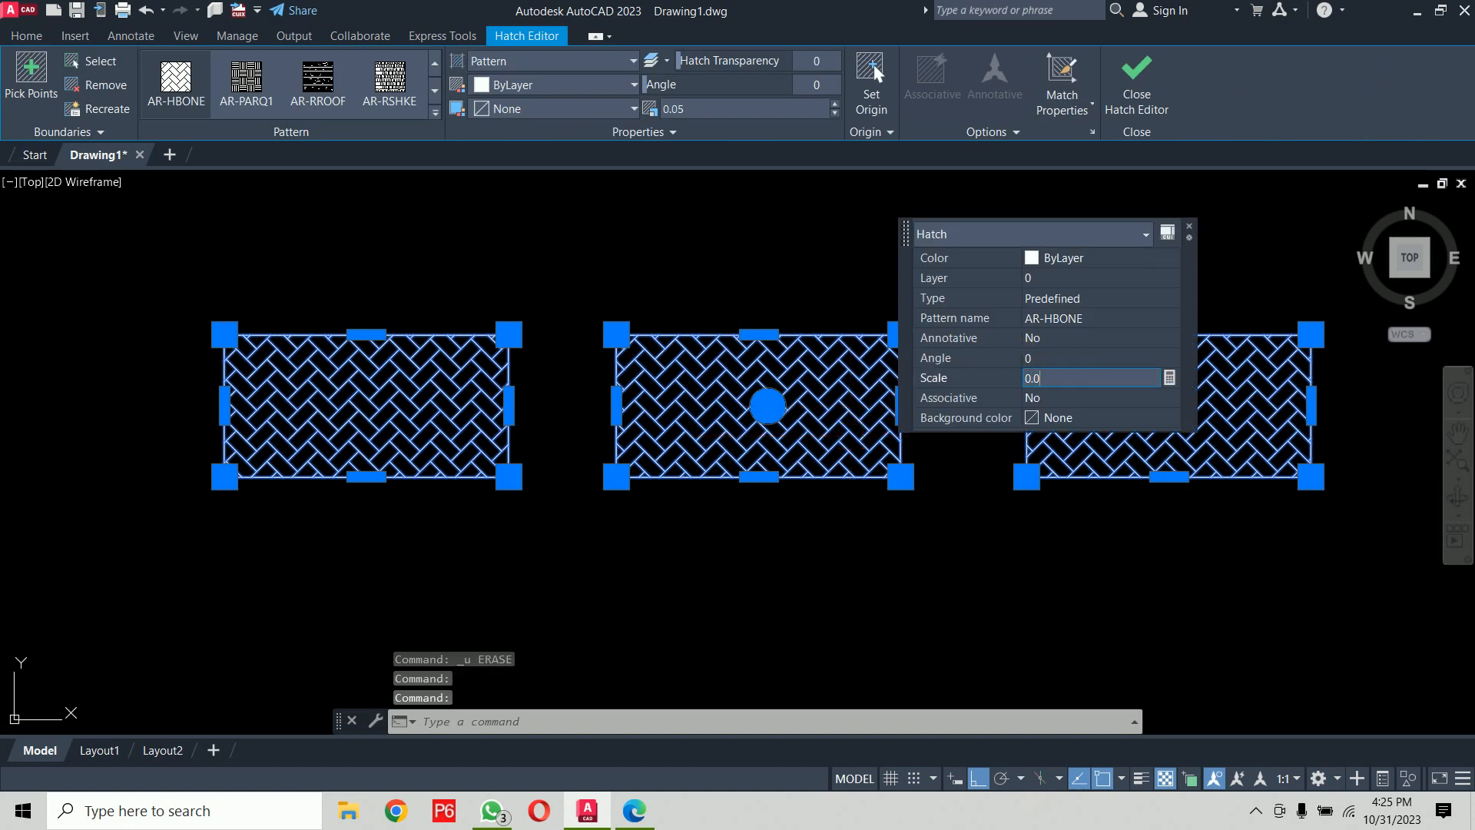
{"action": "type", "text": "2"}
{"action": "key", "text": "Return"}
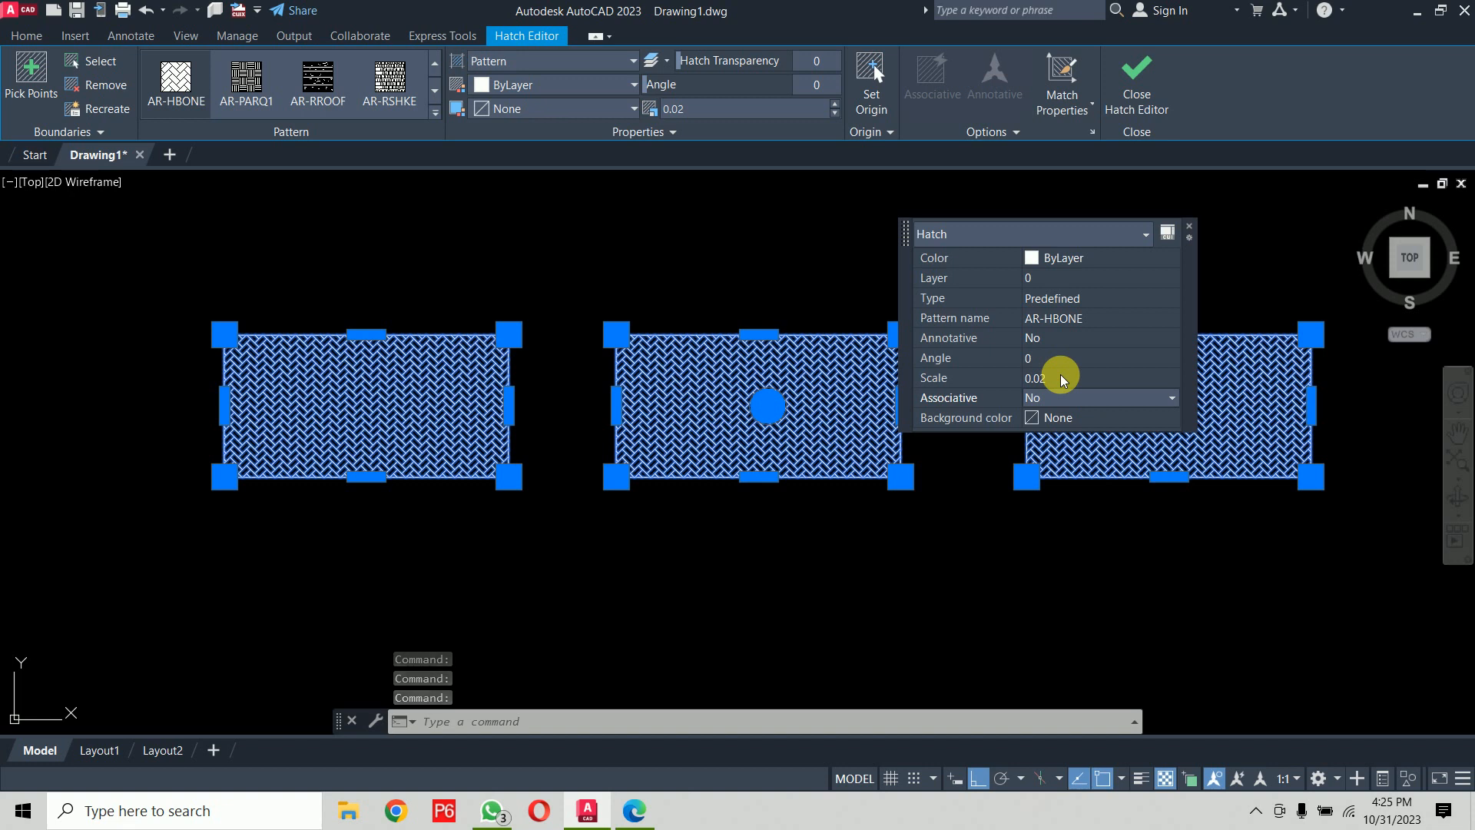
{"action": "key", "text": "Escape"}
{"action": "key", "text": "Escape"}
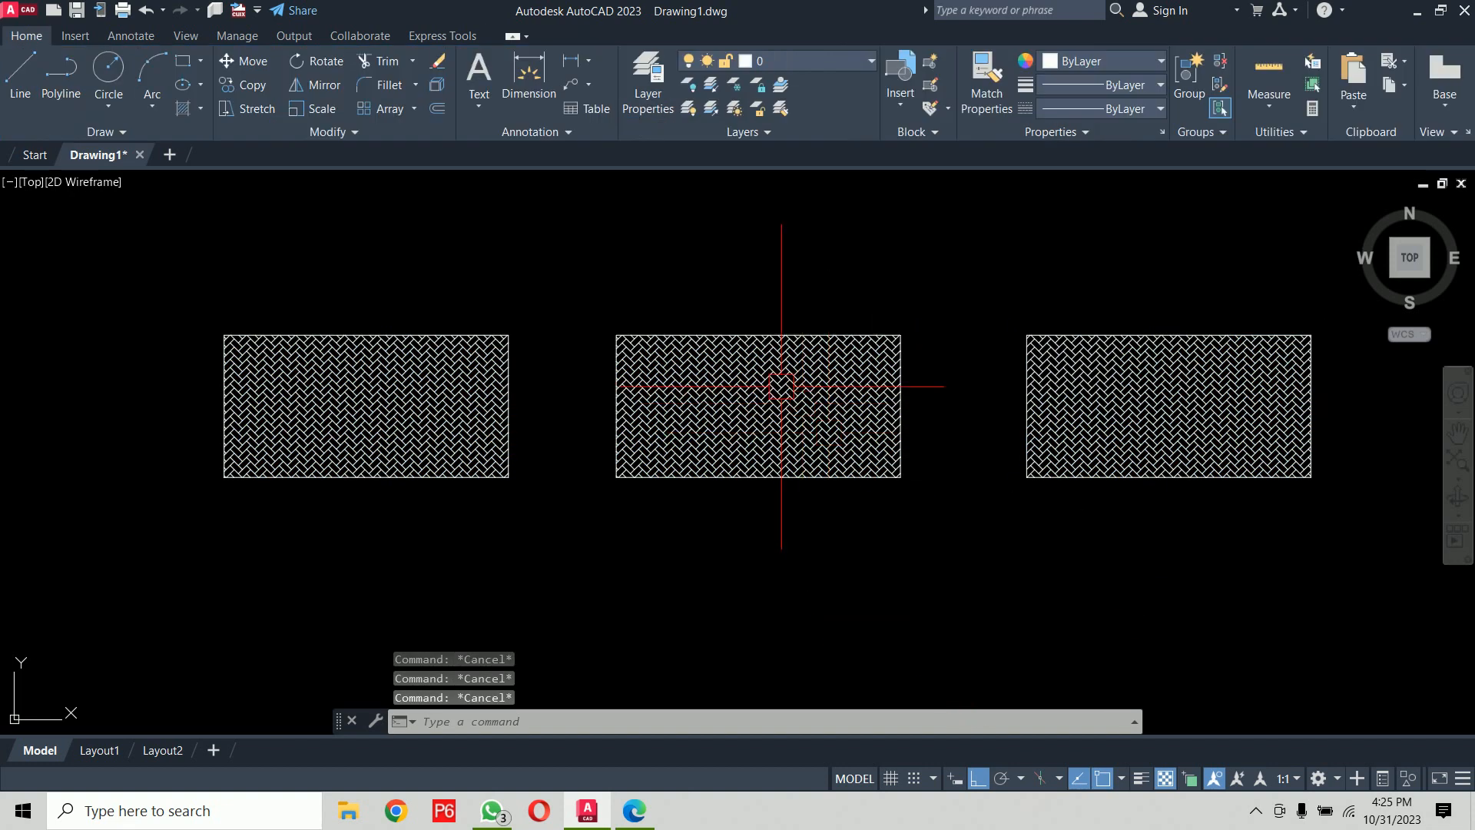
Step: Erase the shared hatch of the three rectangles and turn on Create separate hatches in the Hatch settings
{"action": "left_click", "coordinate": [781, 357]}
{"action": "key", "text": "Delete"}
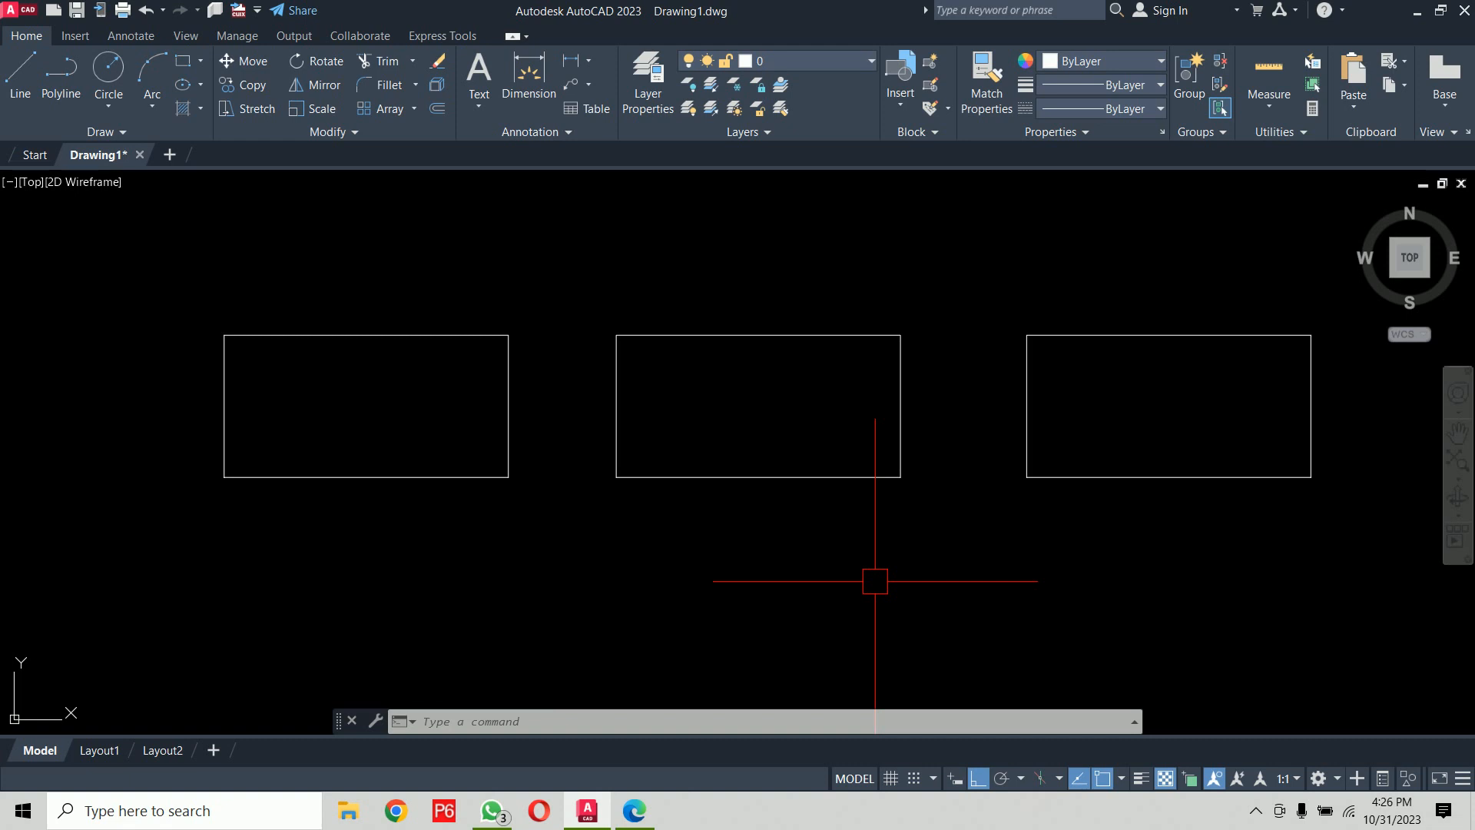
{"action": "type", "text": "h"}
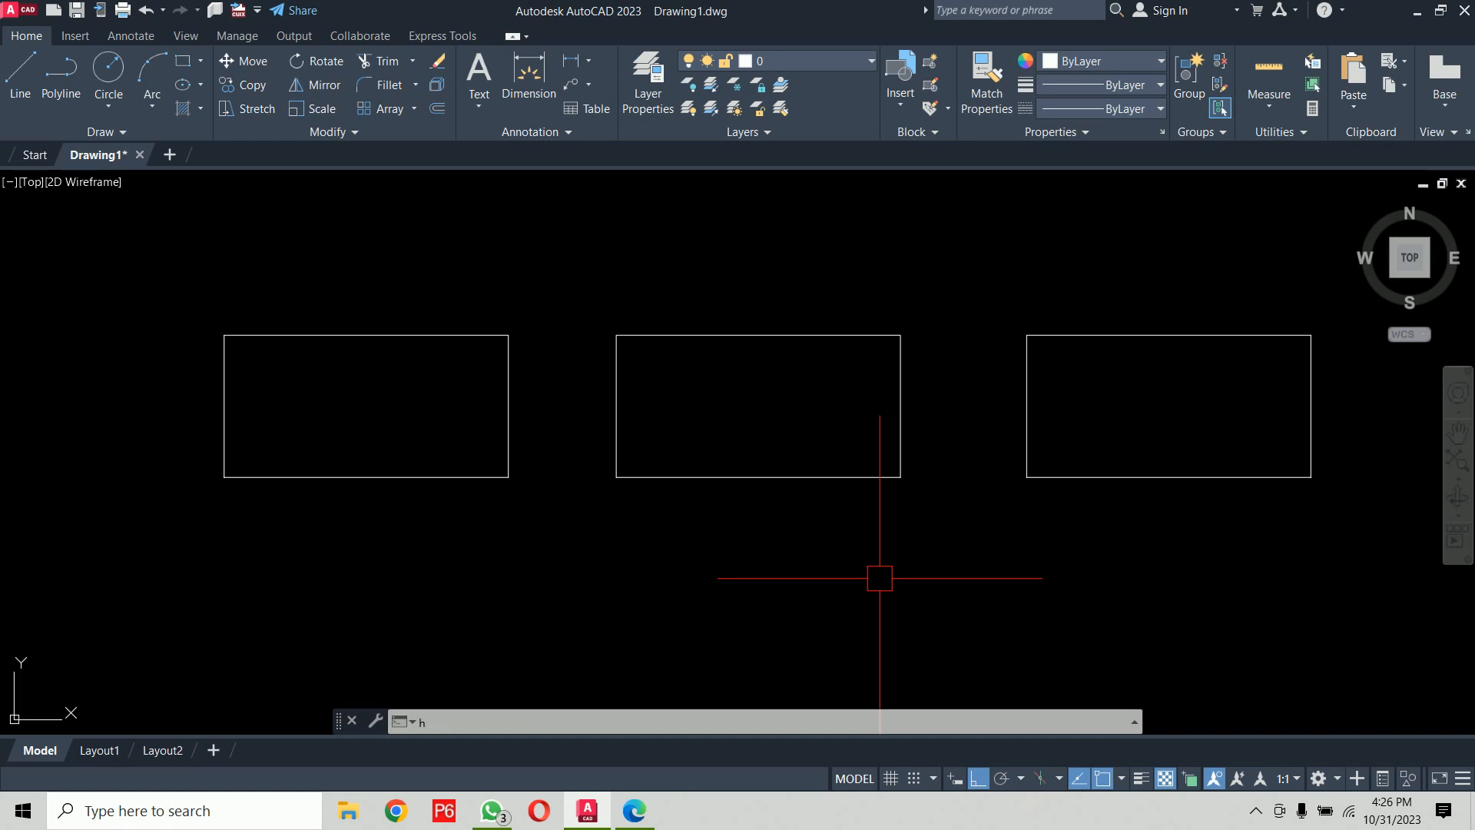
{"action": "key", "text": "Return"}
{"action": "type", "text": "t"}
{"action": "key", "text": "Return"}
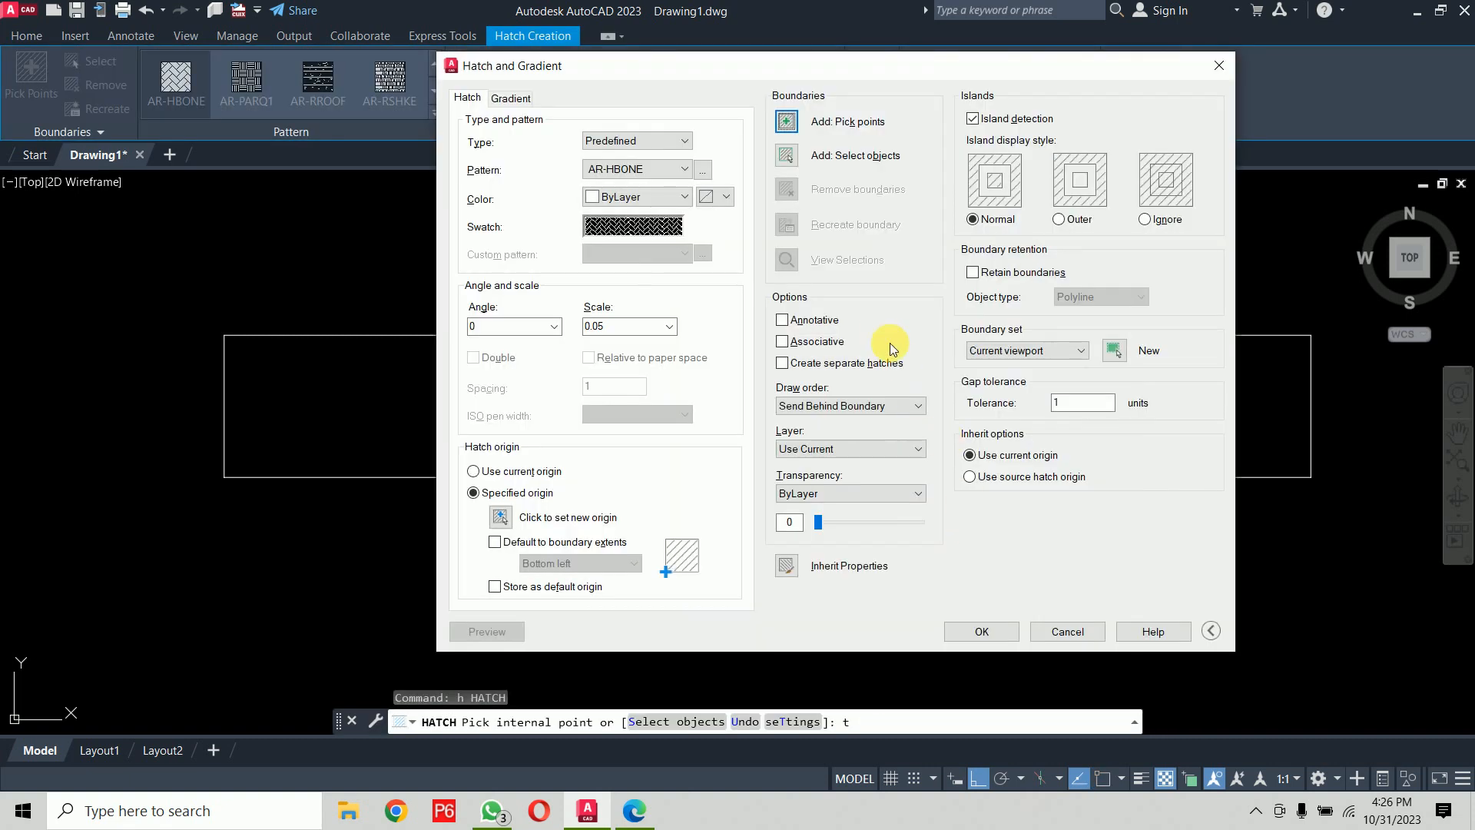
{"action": "left_click", "coordinate": [782, 364]}
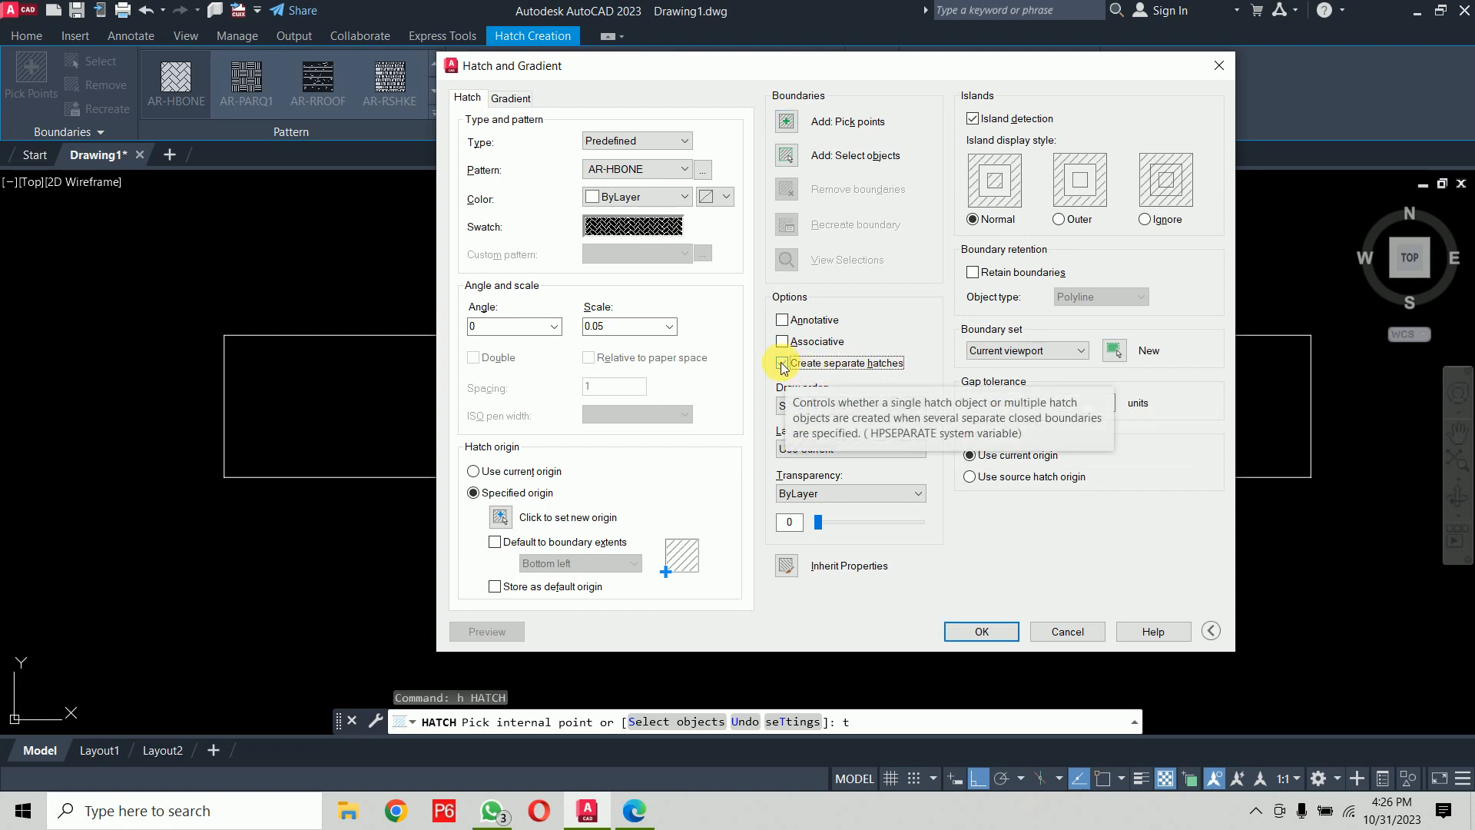
{"action": "left_click", "coordinate": [782, 364]}
Step: Hatch the three rectangles in one Hatch command with AR-HBONE at scale 0.05, picking an internal point in each
{"action": "left_click", "coordinate": [786, 122]}
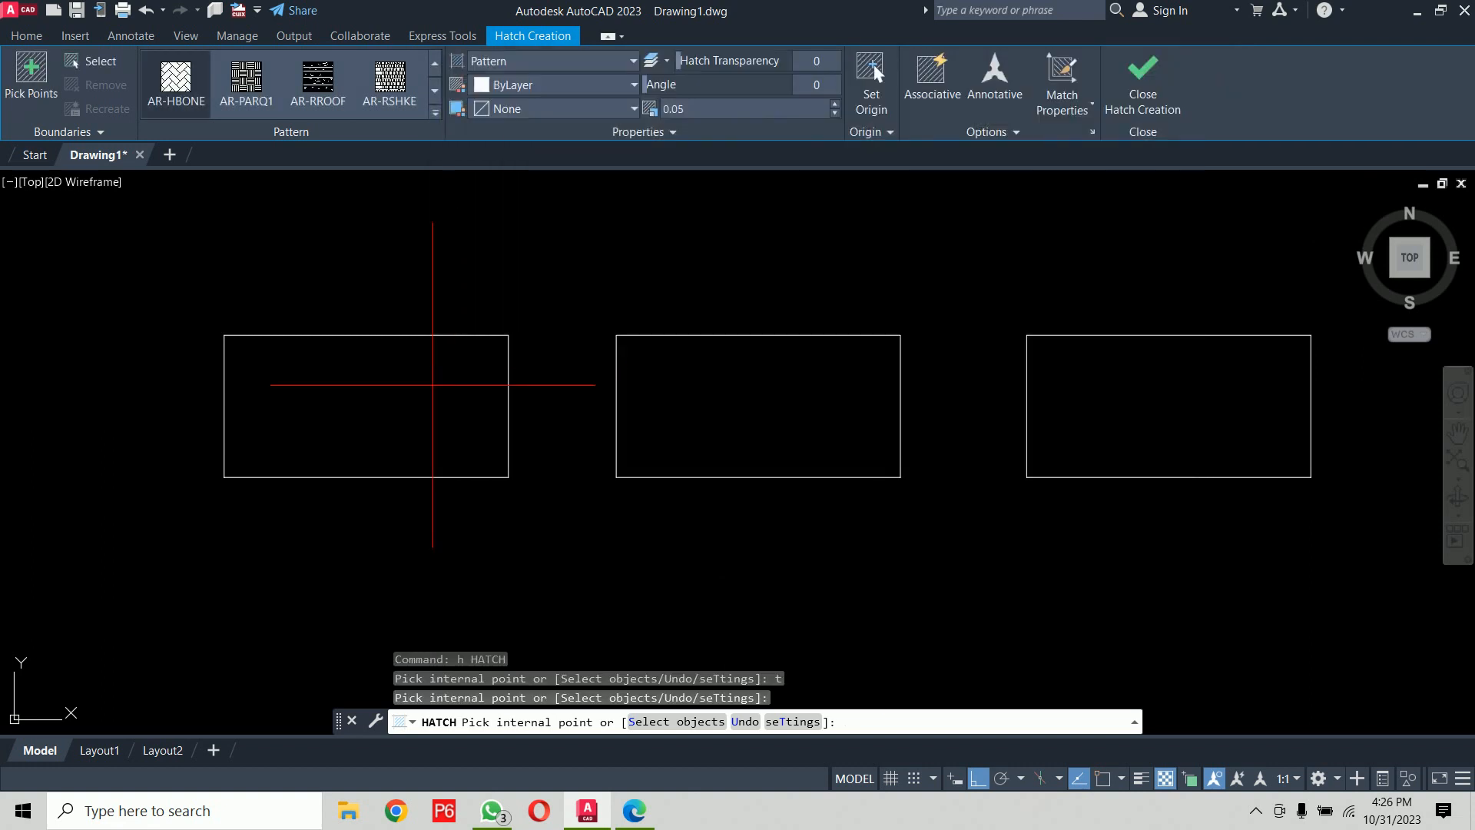
{"action": "left_click", "coordinate": [441, 381]}
{"action": "left_click", "coordinate": [959, 414]}
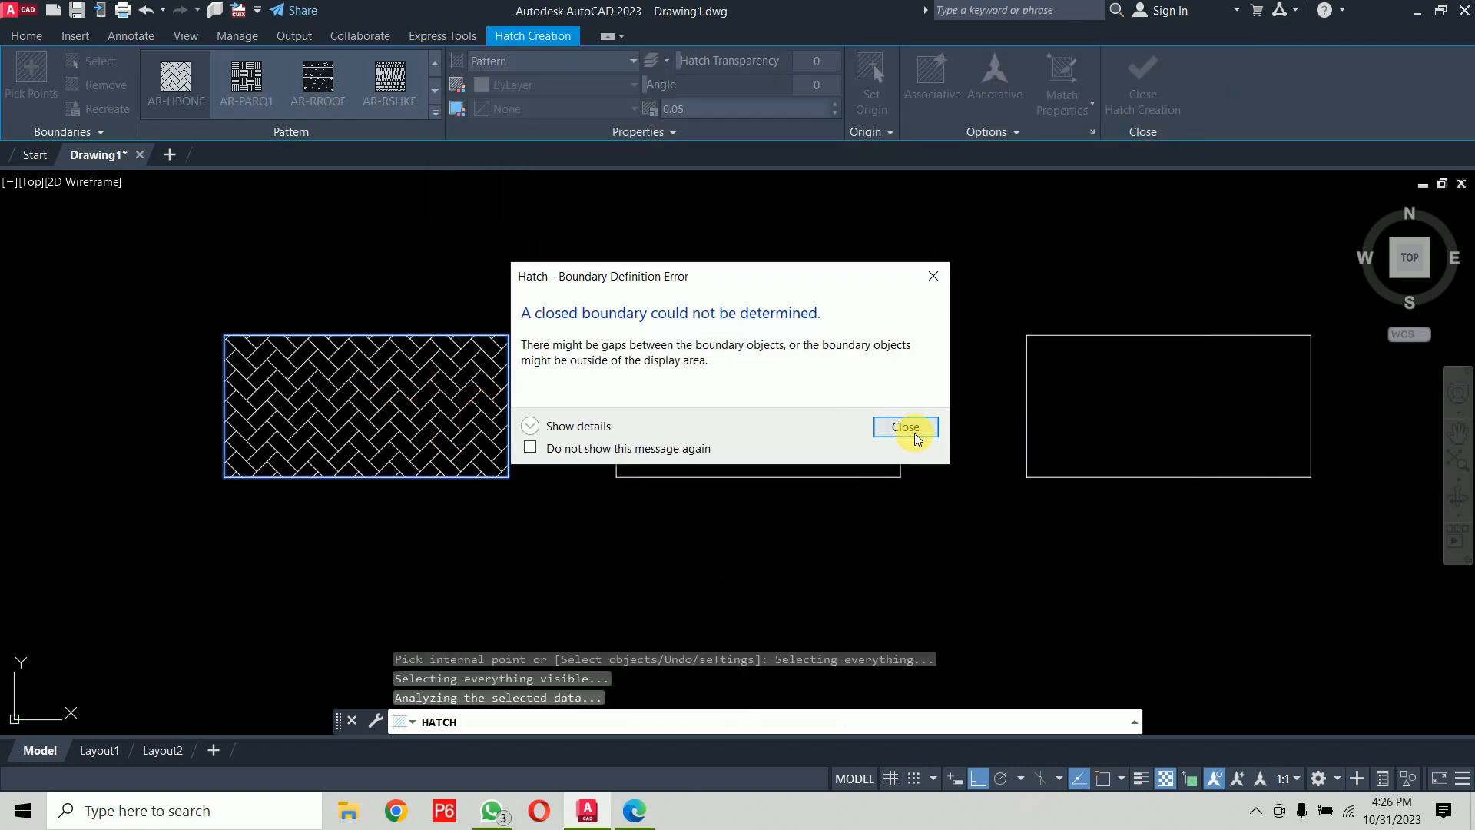
{"action": "left_click", "coordinate": [907, 422]}
{"action": "left_click", "coordinate": [786, 414]}
{"action": "left_click", "coordinate": [1160, 418]}
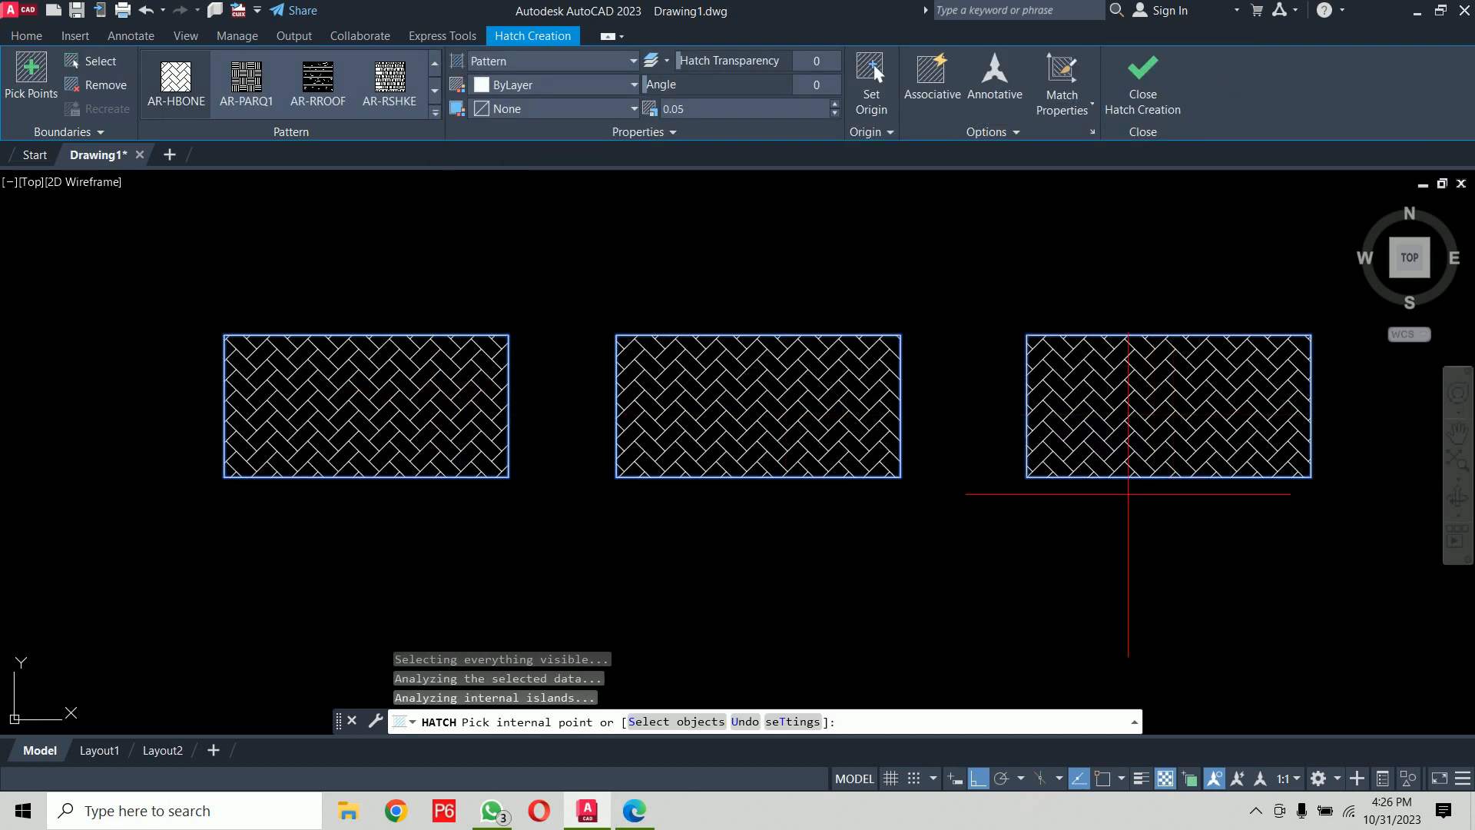
{"action": "left_click", "coordinate": [1140, 91]}
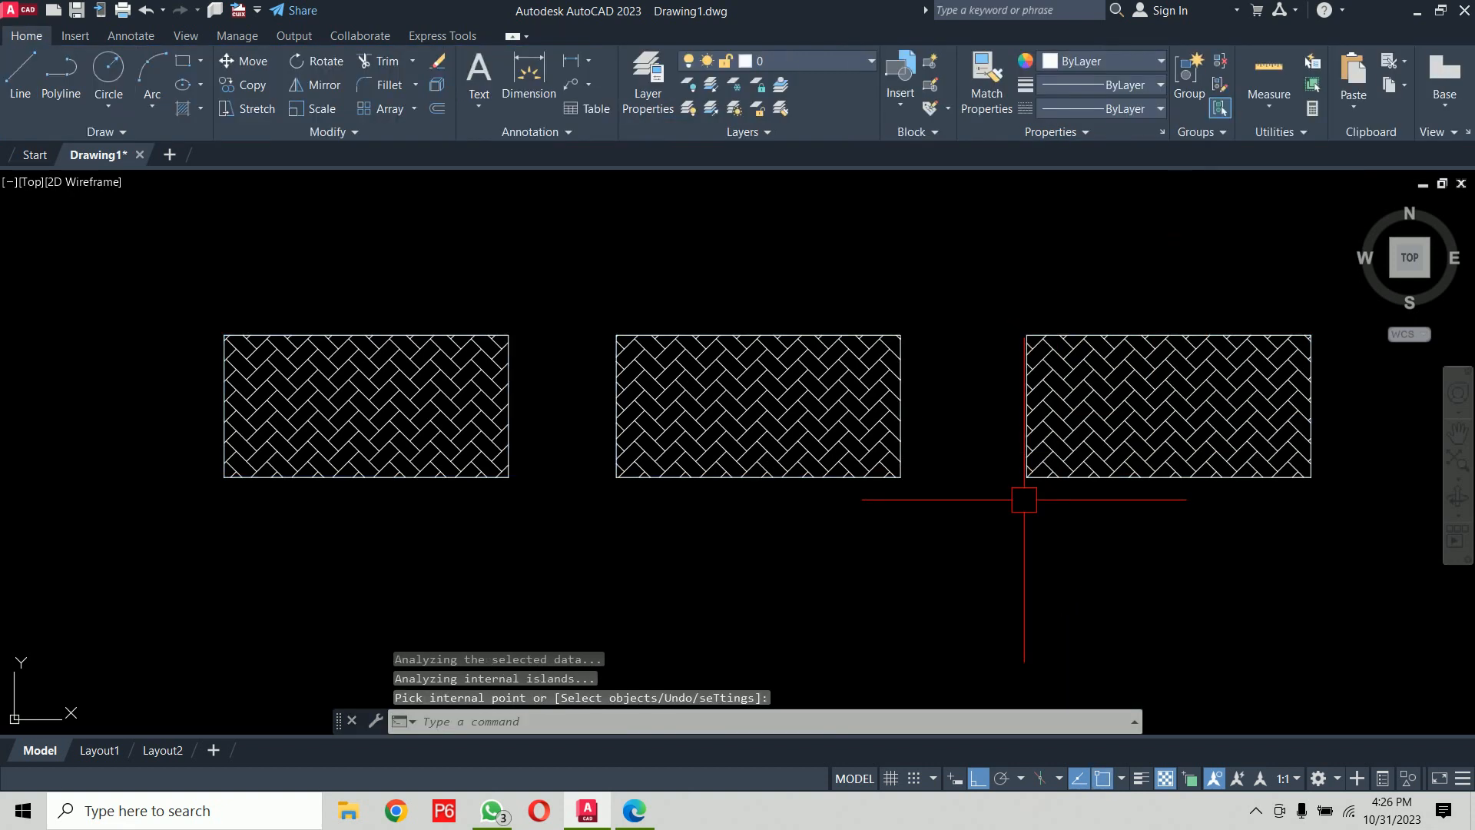
Step: Select the hatches of the three rectangles one by one to check whether they are separate objects, and deselect them
{"action": "left_click", "coordinate": [814, 413]}
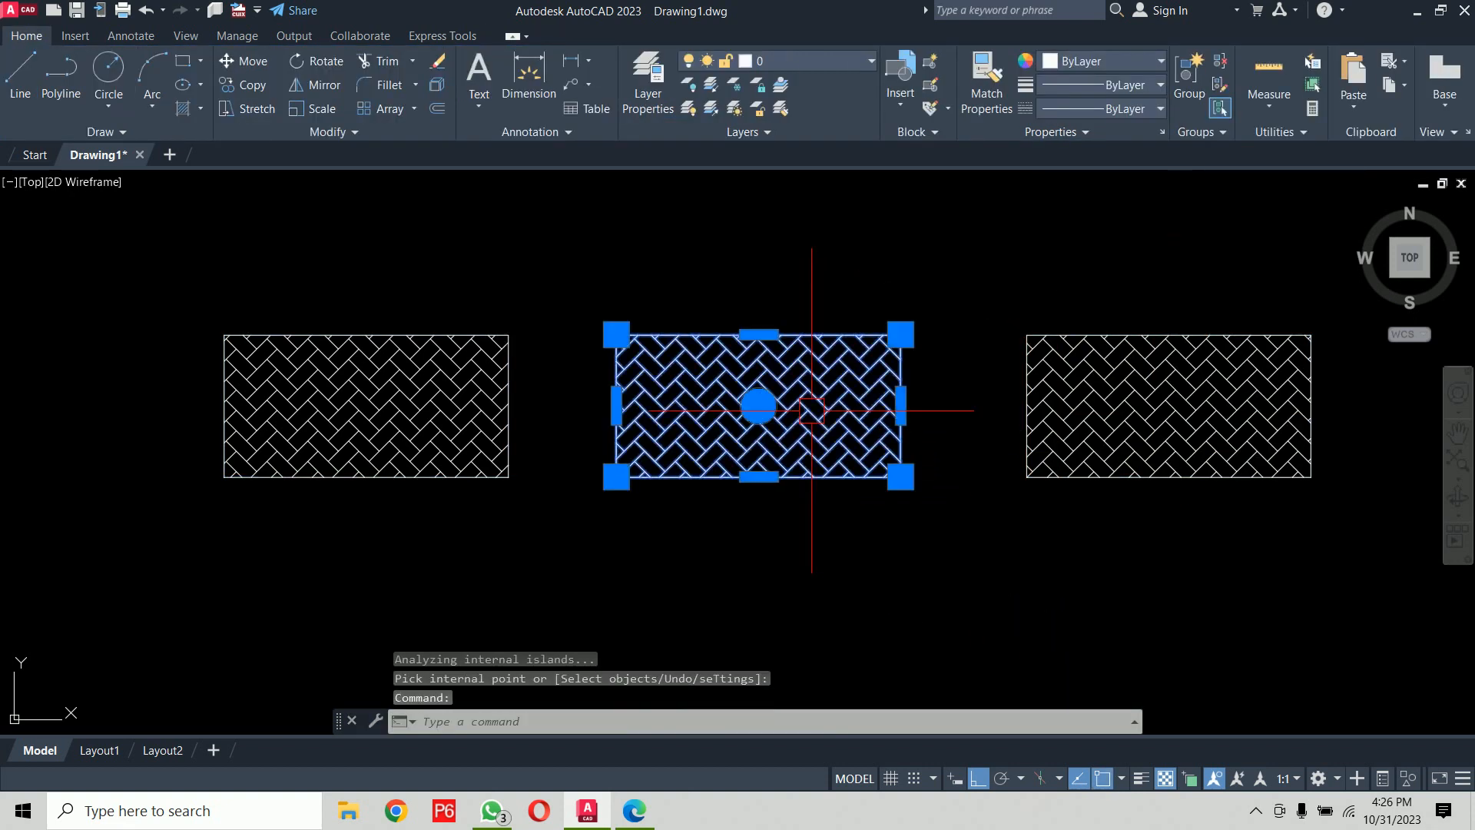
{"action": "left_click", "coordinate": [1137, 412]}
{"action": "left_click", "coordinate": [427, 412]}
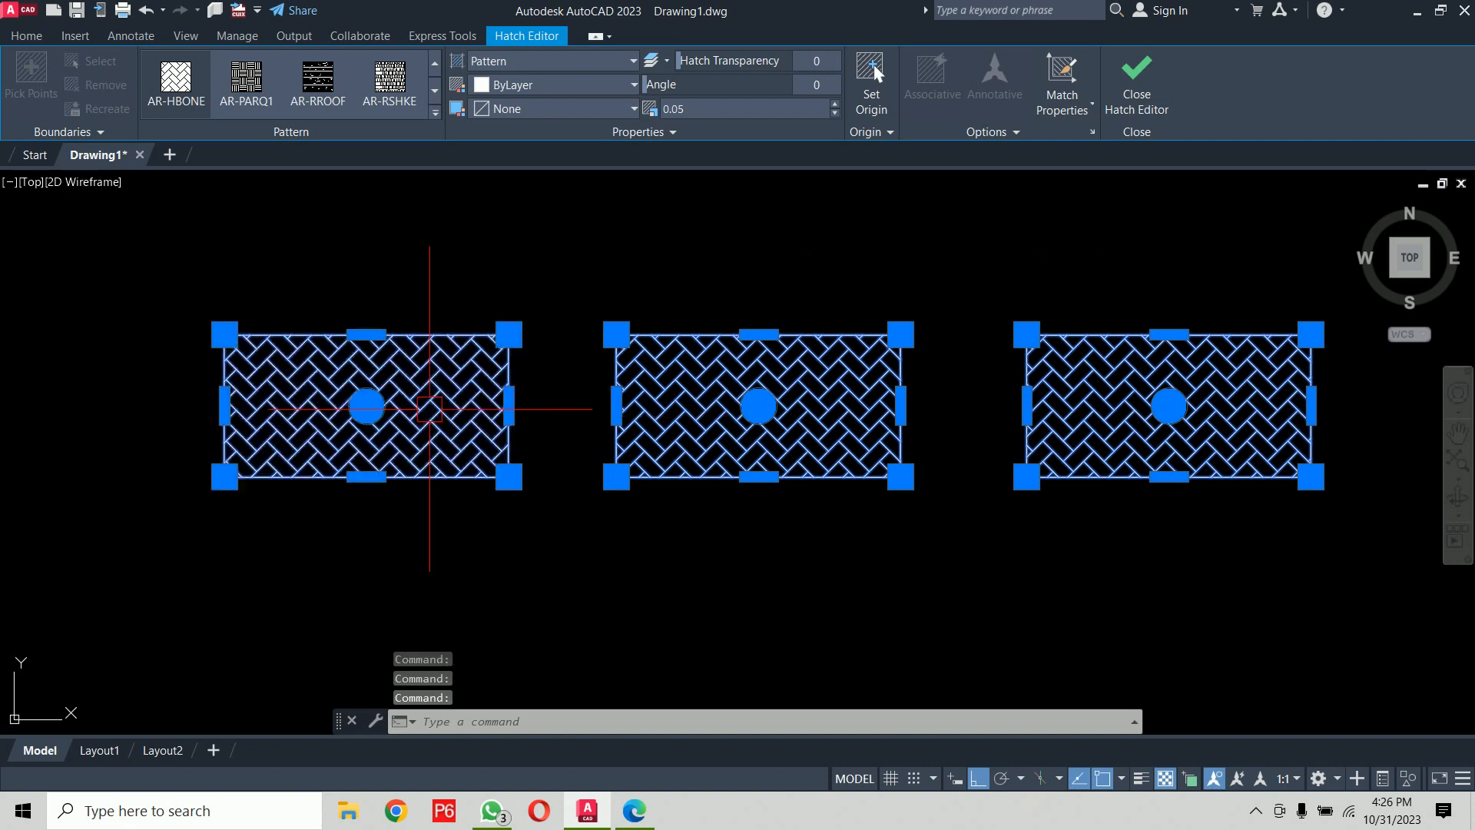
{"action": "key", "text": "Escape"}
{"action": "key", "text": "Escape"}
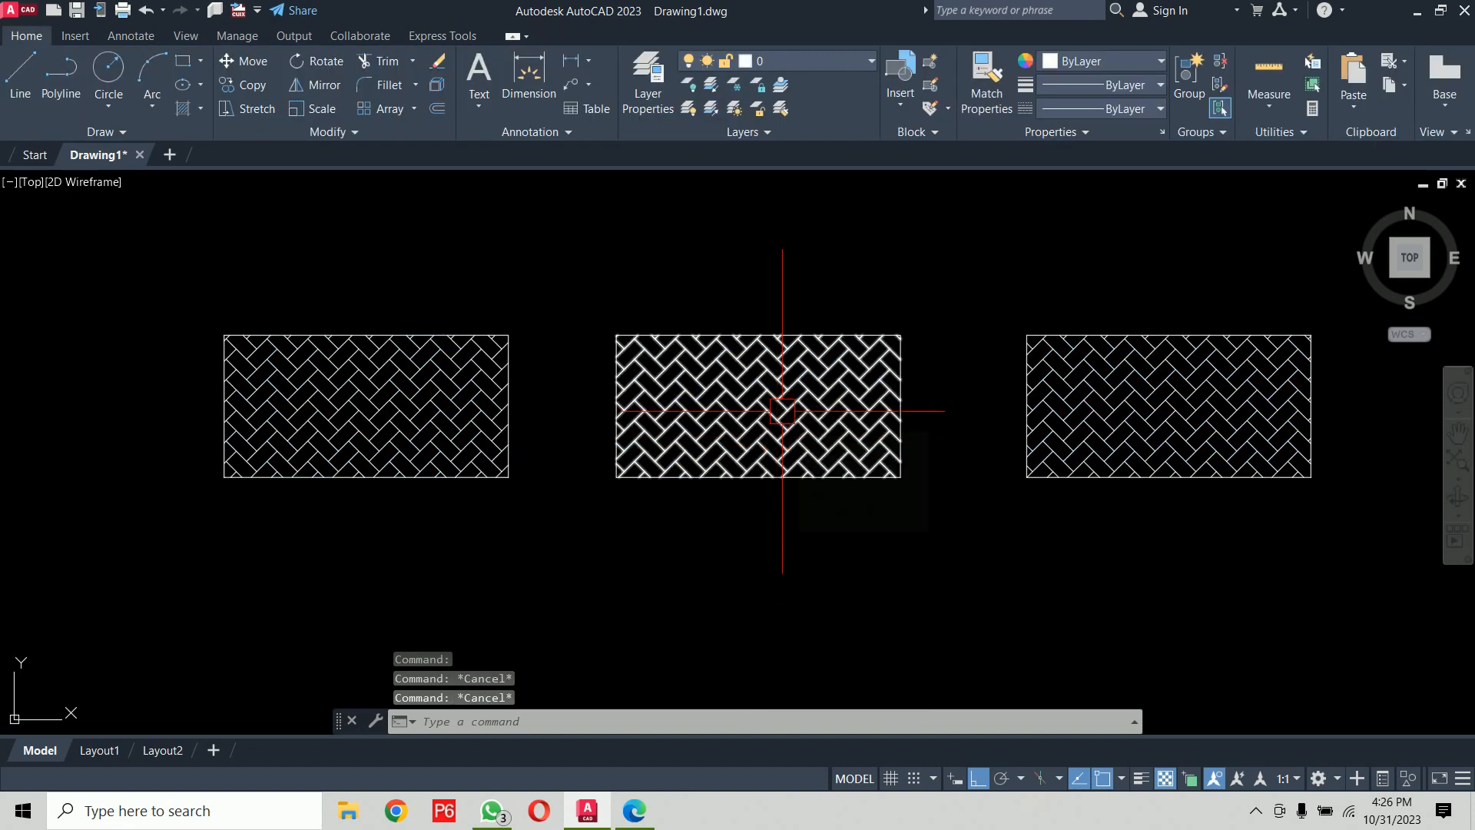
Step: Set the scale of only the middle rectangle's hatch to 0.1 in its quick properties and deselect it
{"action": "left_click", "coordinate": [782, 411]}
{"action": "left_click", "coordinate": [1021, 350]}
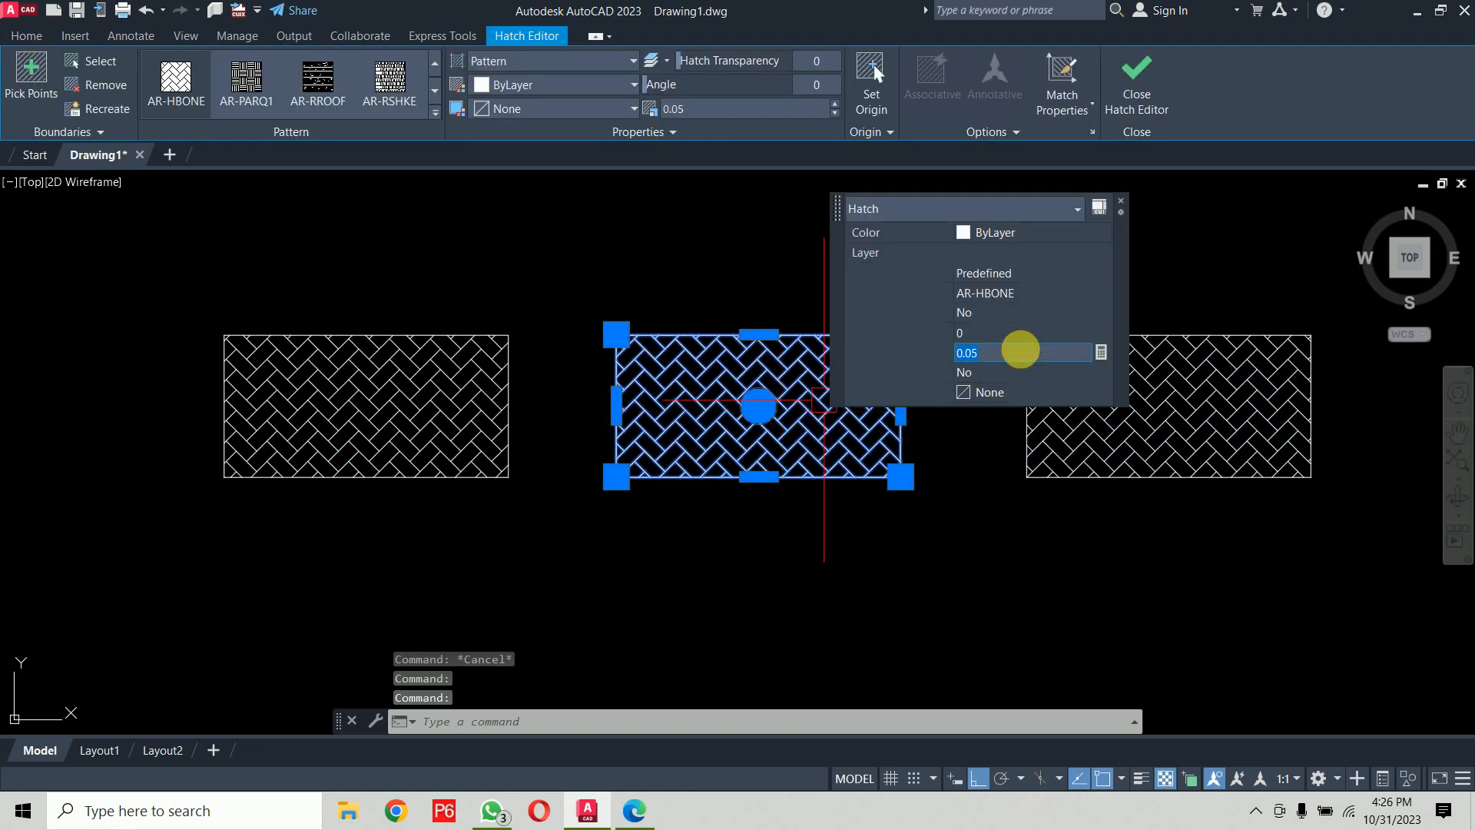
{"action": "type", "text": "0"}
{"action": "key", "text": "Return"}
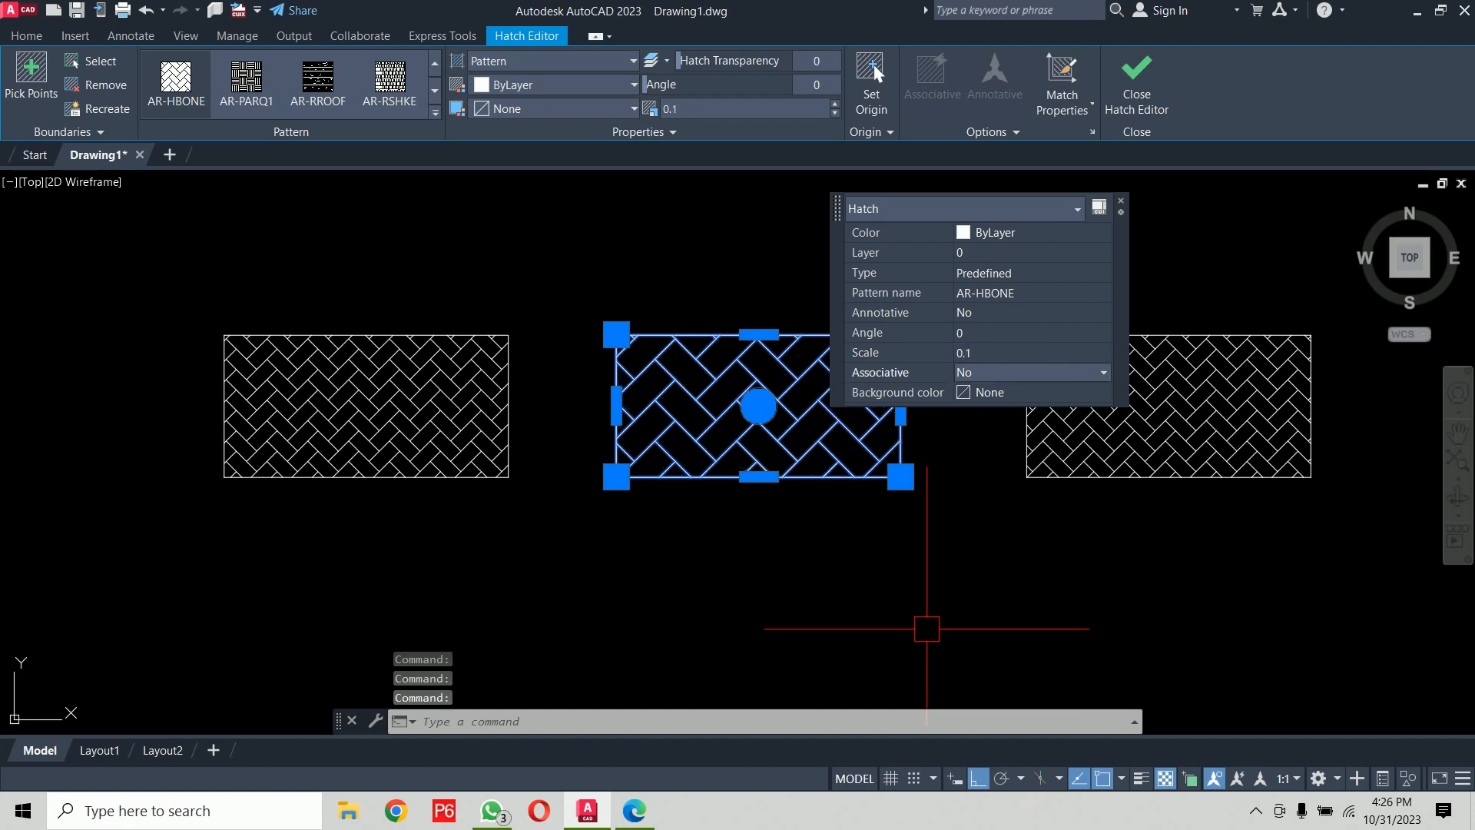
{"action": "key", "text": "Escape"}
{"action": "key", "text": "Escape"}
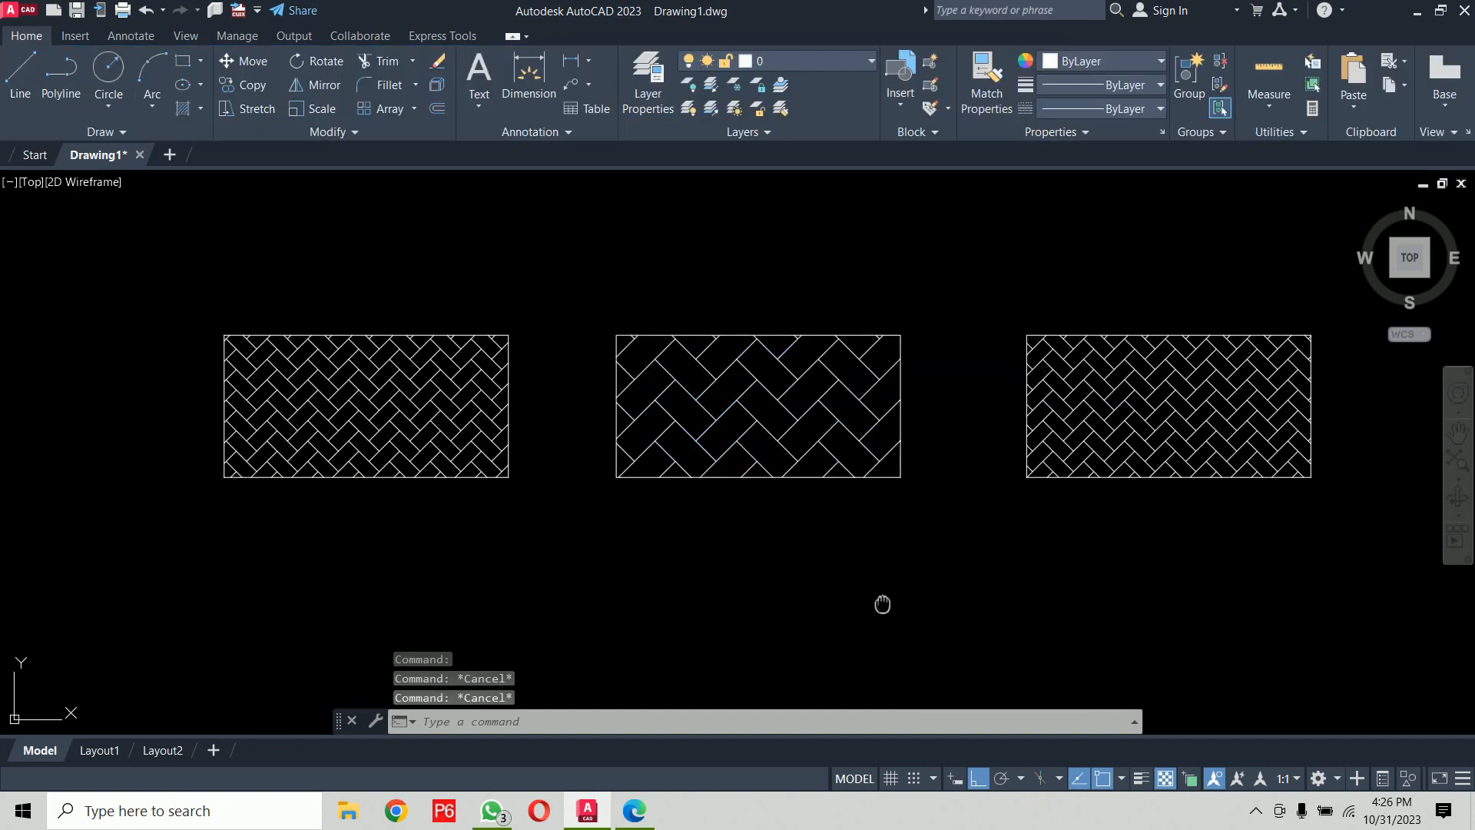
{"action": "middle_click_drag", "start_coordinate": [882, 602], "coordinate": [833, 597]}
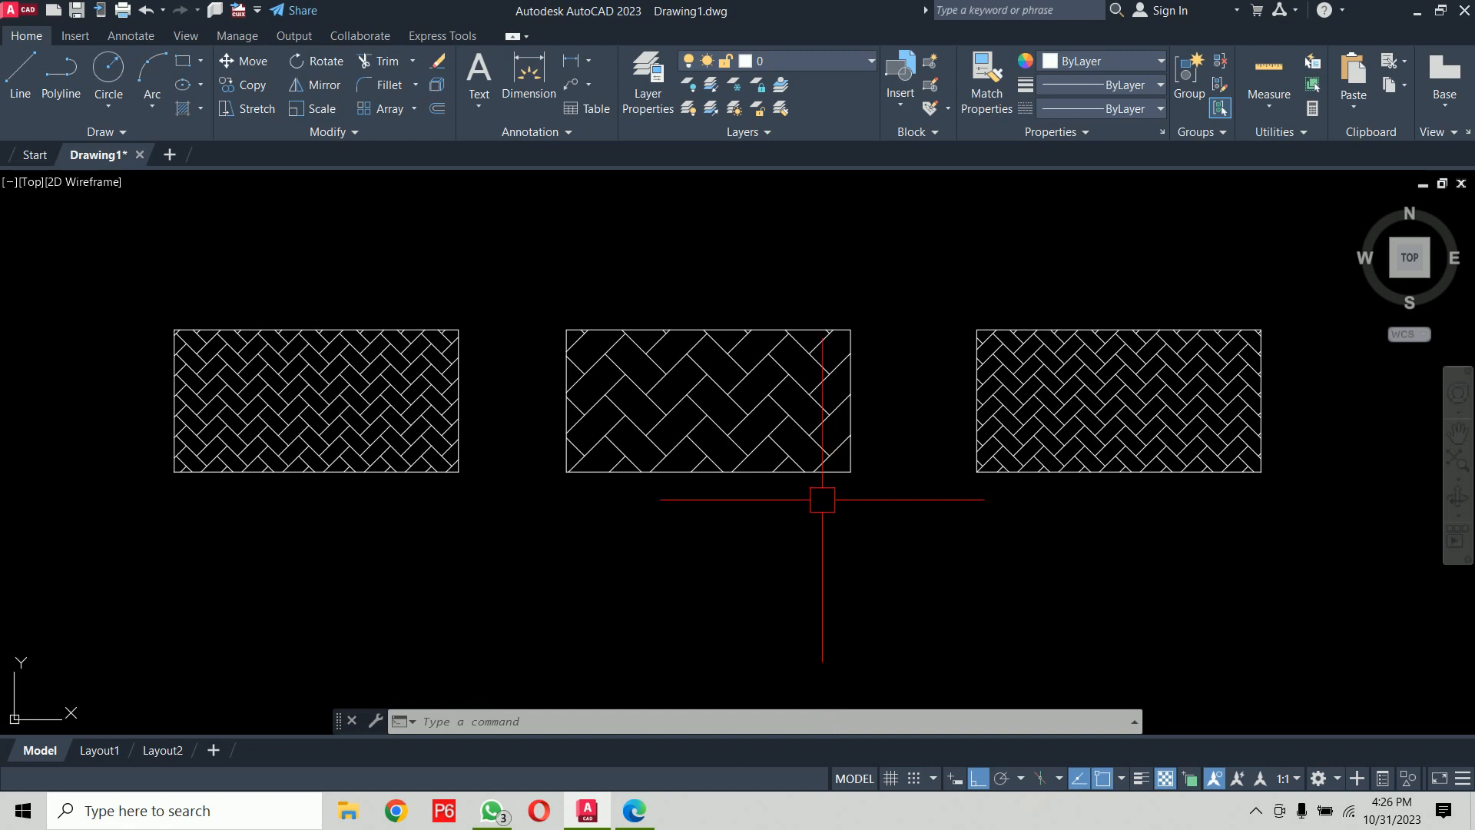
{"action": "left_click", "coordinate": [755, 417]}
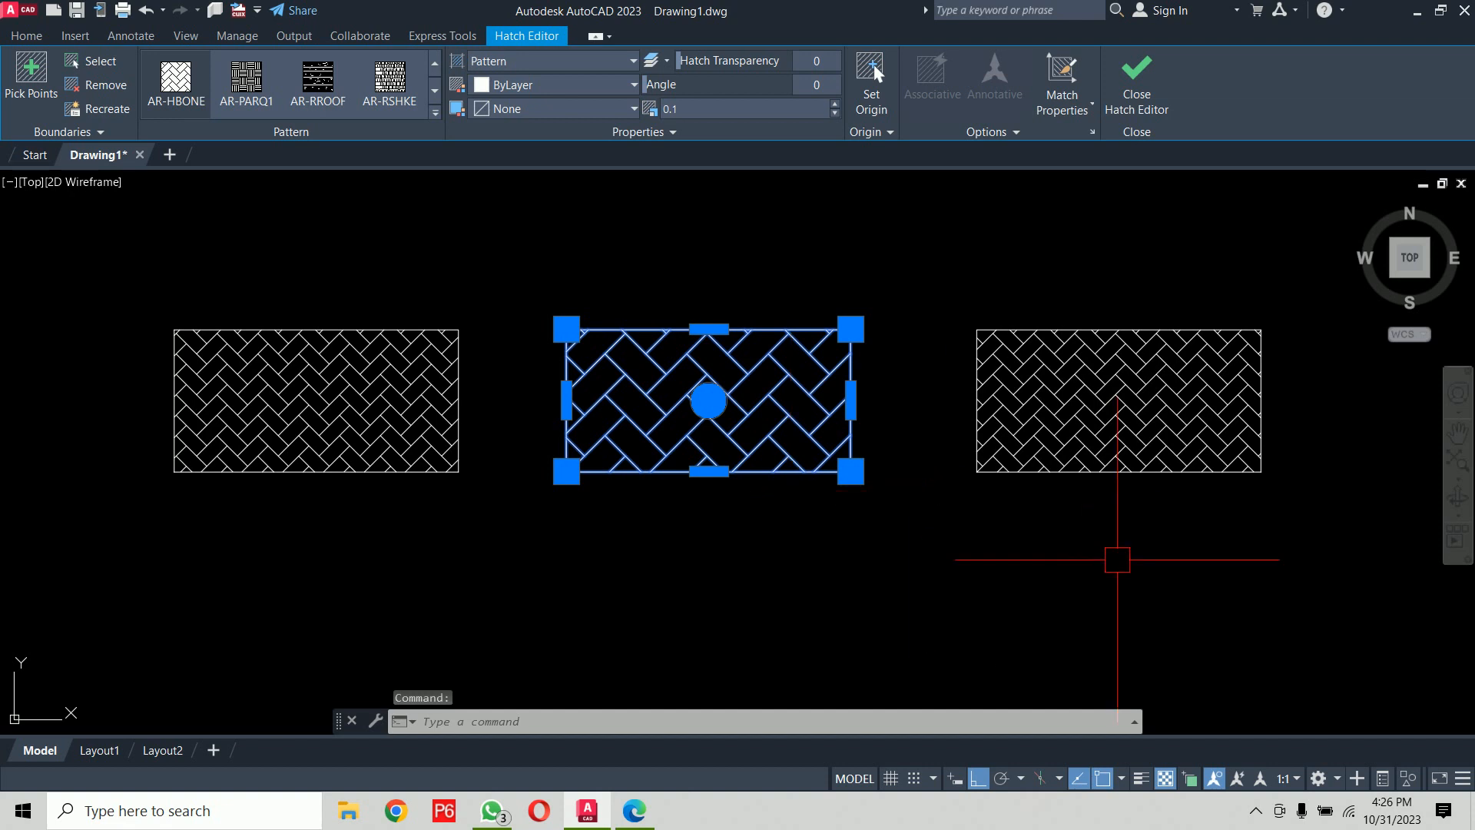
{"action": "key", "text": "Escape"}
Step: Stretch the upper-right corner of the right rectangle's boundary horizontally outward and vertically upward, and deselect it
{"action": "middle_click_drag", "start_coordinate": [1153, 553], "coordinate": [853, 607]}
{"action": "scroll", "coordinate": [849, 417], "scroll_direction": "up", "scroll_amount": 2}
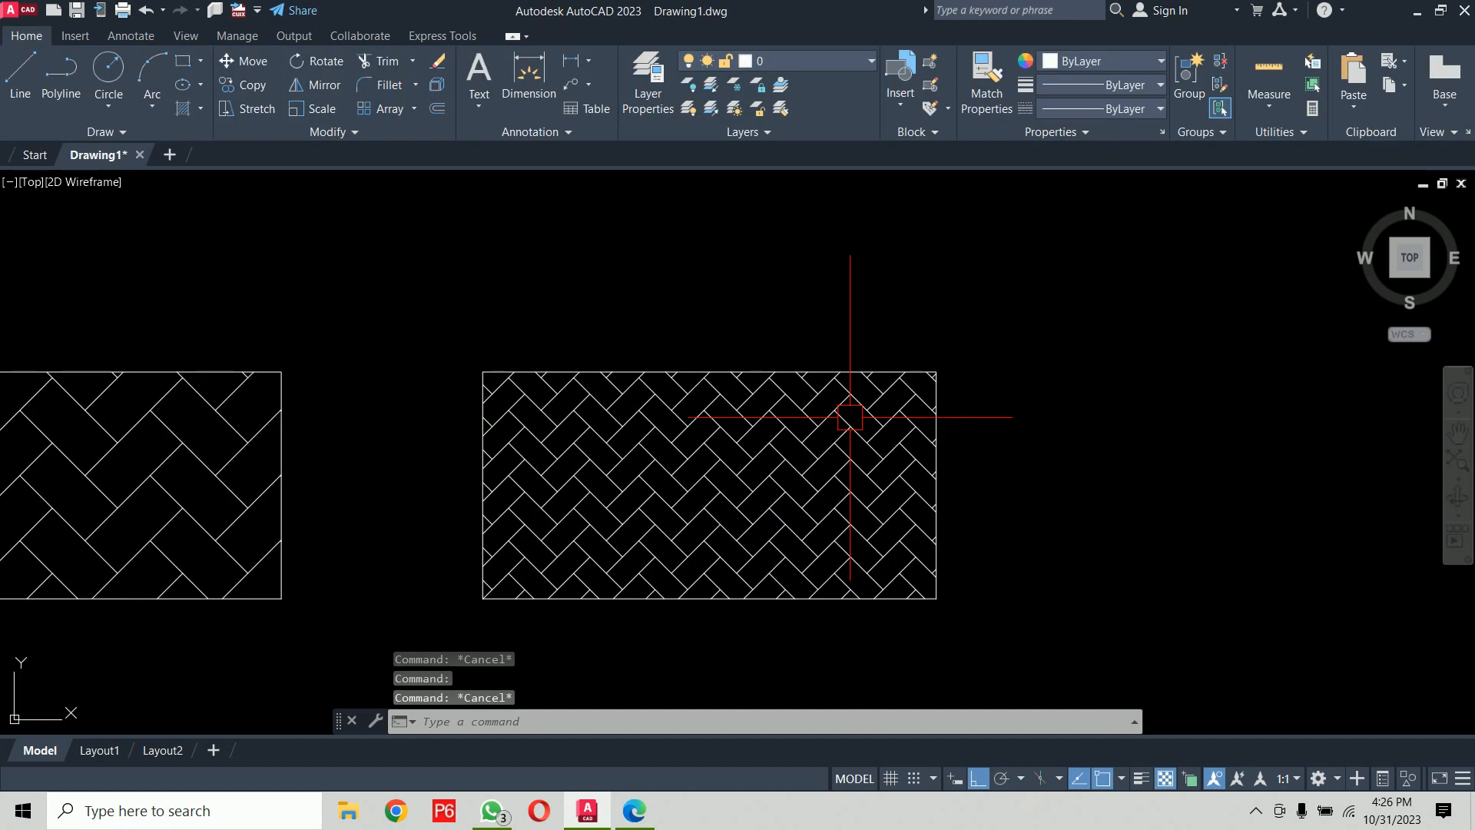
{"action": "left_click", "coordinate": [879, 364]}
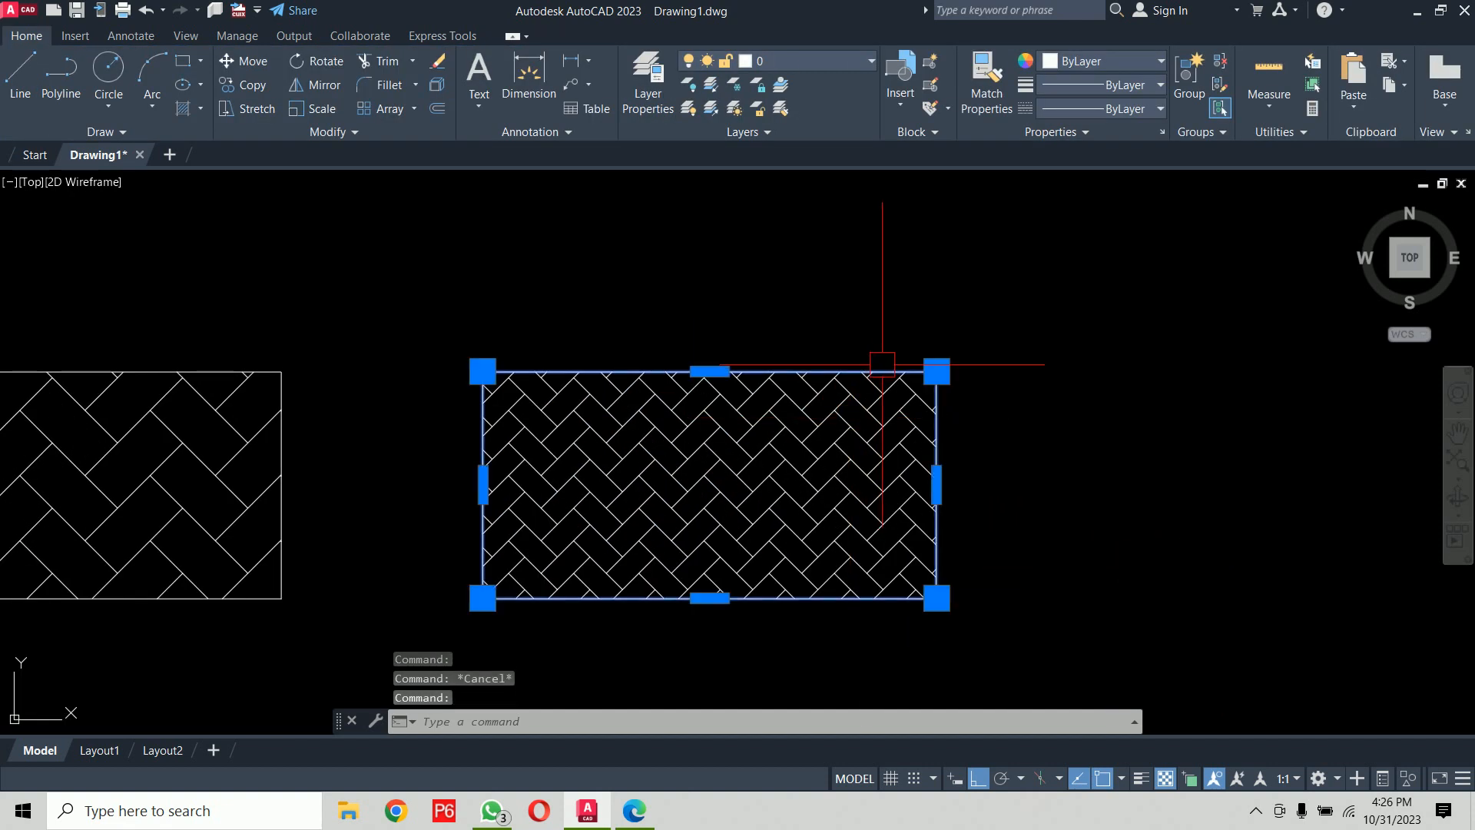
{"action": "left_click", "coordinate": [936, 371]}
{"action": "left_click", "coordinate": [1158, 218]}
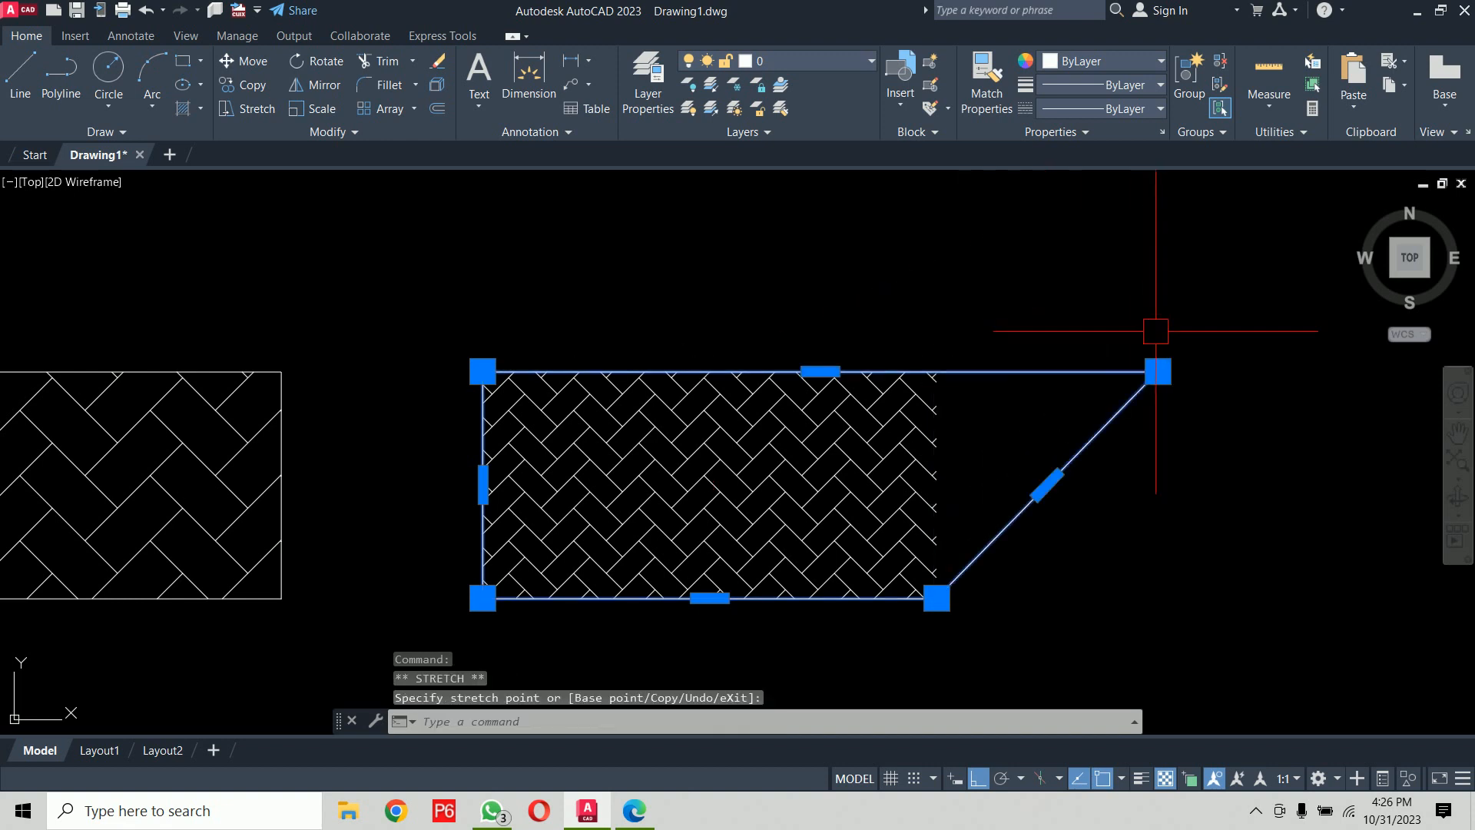
{"action": "left_click", "coordinate": [1158, 371]}
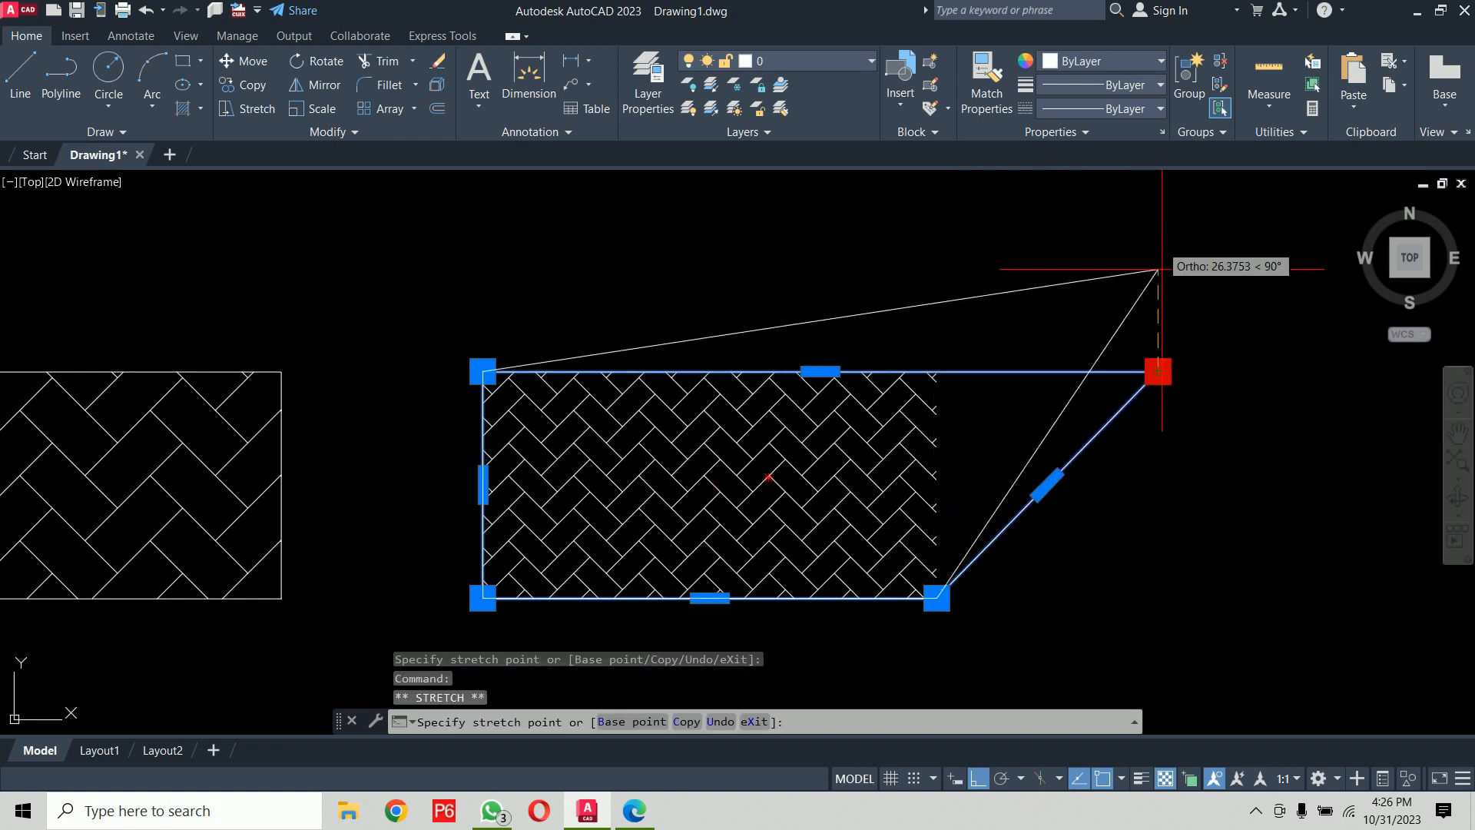
{"action": "left_click", "coordinate": [1158, 210]}
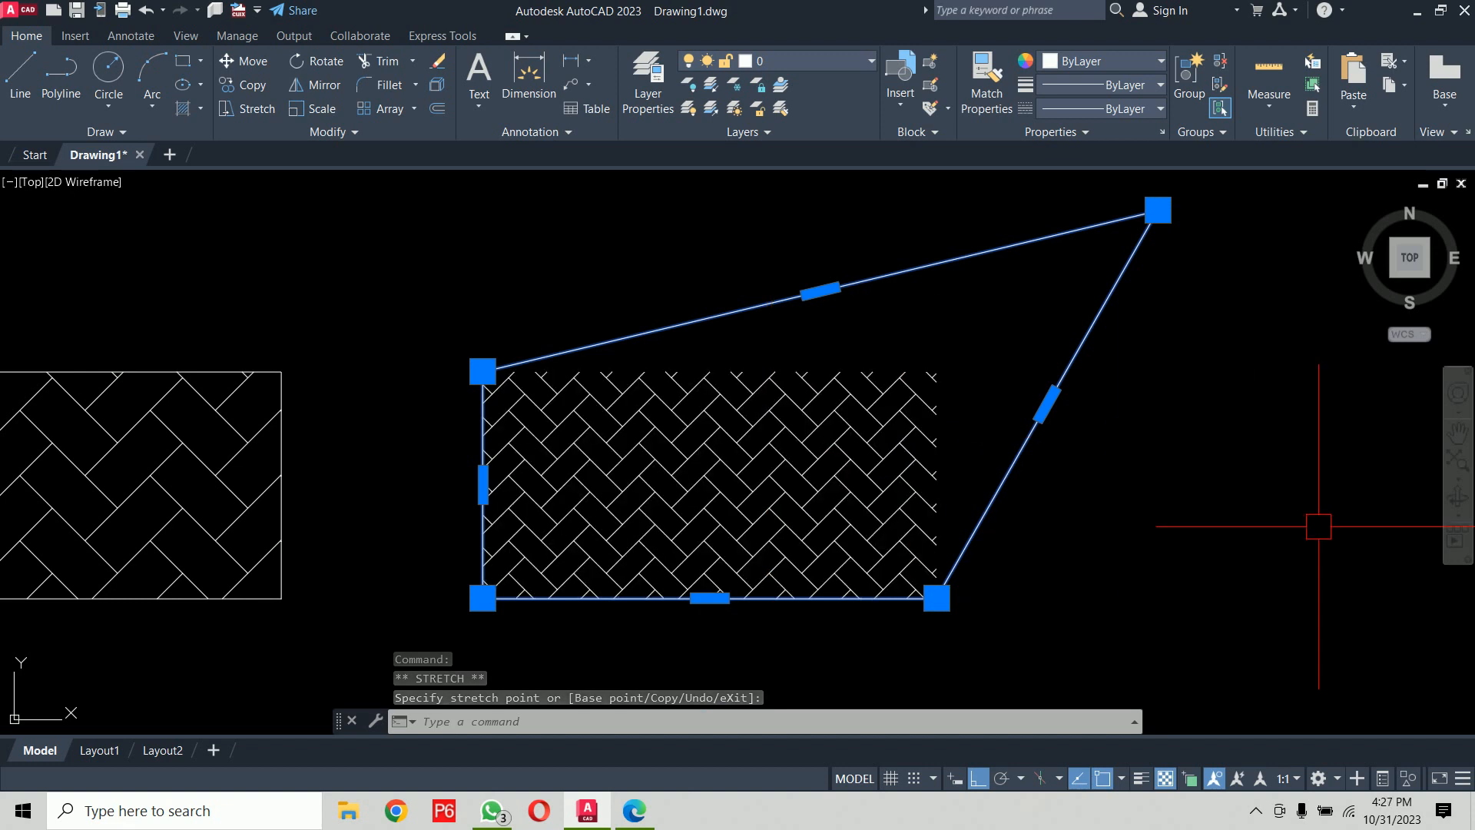
{"action": "scroll", "coordinate": [1318, 526], "scroll_direction": "down", "scroll_amount": 4}
{"action": "key", "text": "Escape"}
{"action": "key", "text": "Escape"}
Step: Erase the hatch inside the left rectangle
{"action": "middle_click_drag", "start_coordinate": [887, 602], "coordinate": [869, 484]}
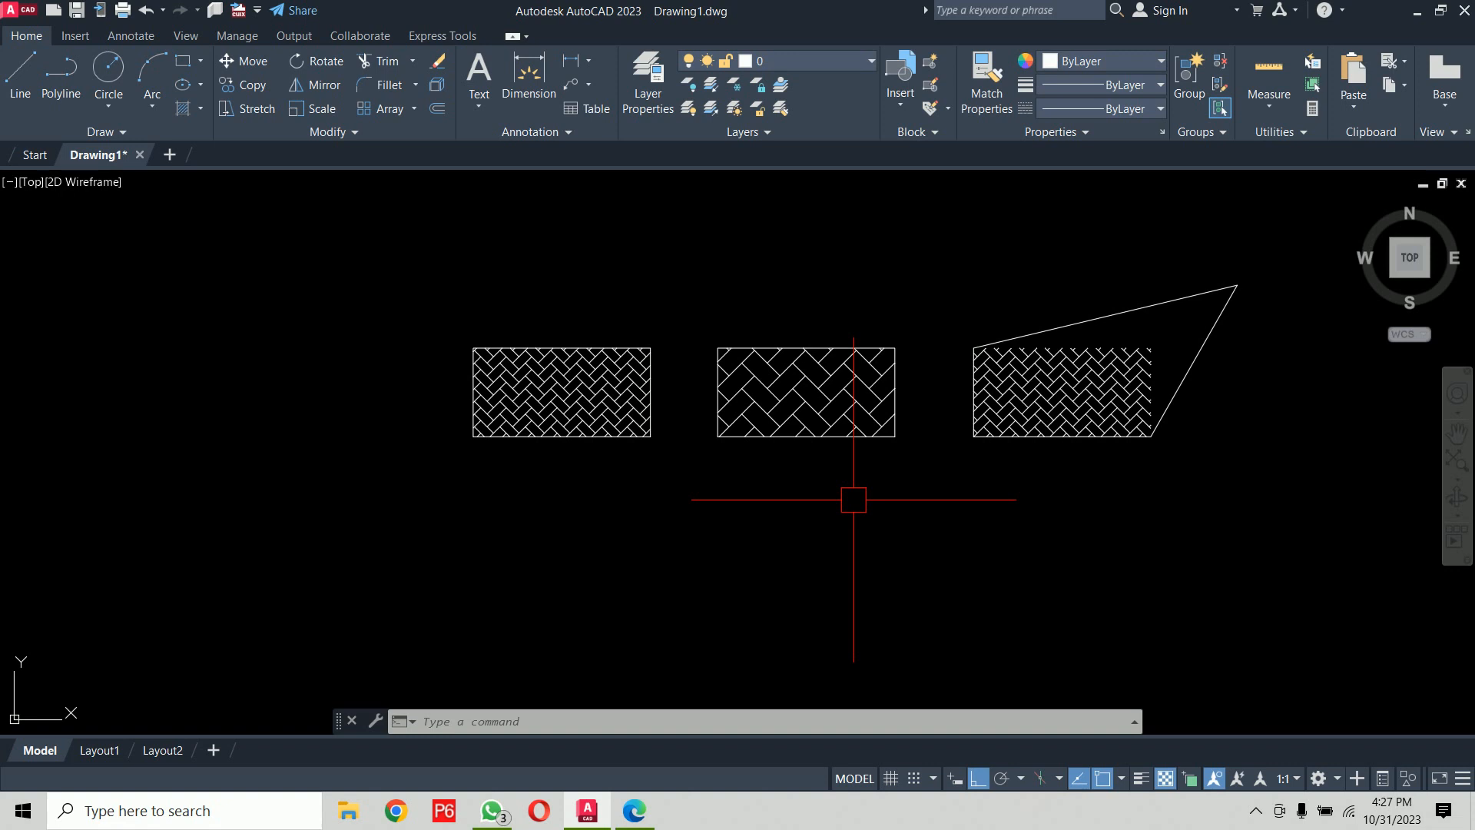
{"action": "scroll", "coordinate": [501, 370], "scroll_direction": "up", "scroll_amount": 4}
{"action": "left_click", "coordinate": [577, 384]}
{"action": "key", "text": "Escape"}
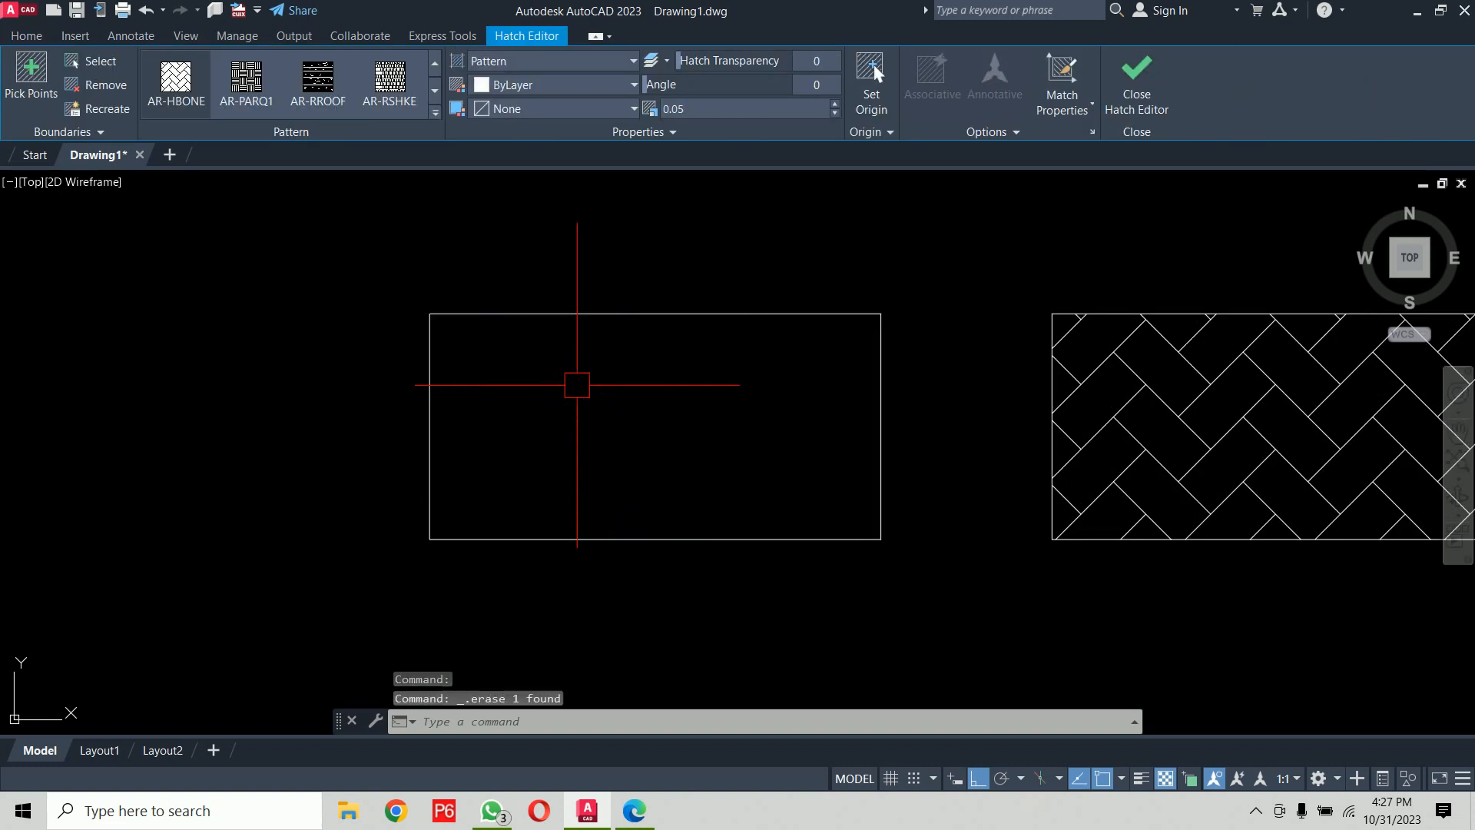
Step: Hatch the left rectangle with AR-HBONE at scale 0.05 and the Associative option turned on
{"action": "type", "text": "h"}
{"action": "key", "text": "Return"}
{"action": "type", "text": "t"}
{"action": "key", "text": "Return"}
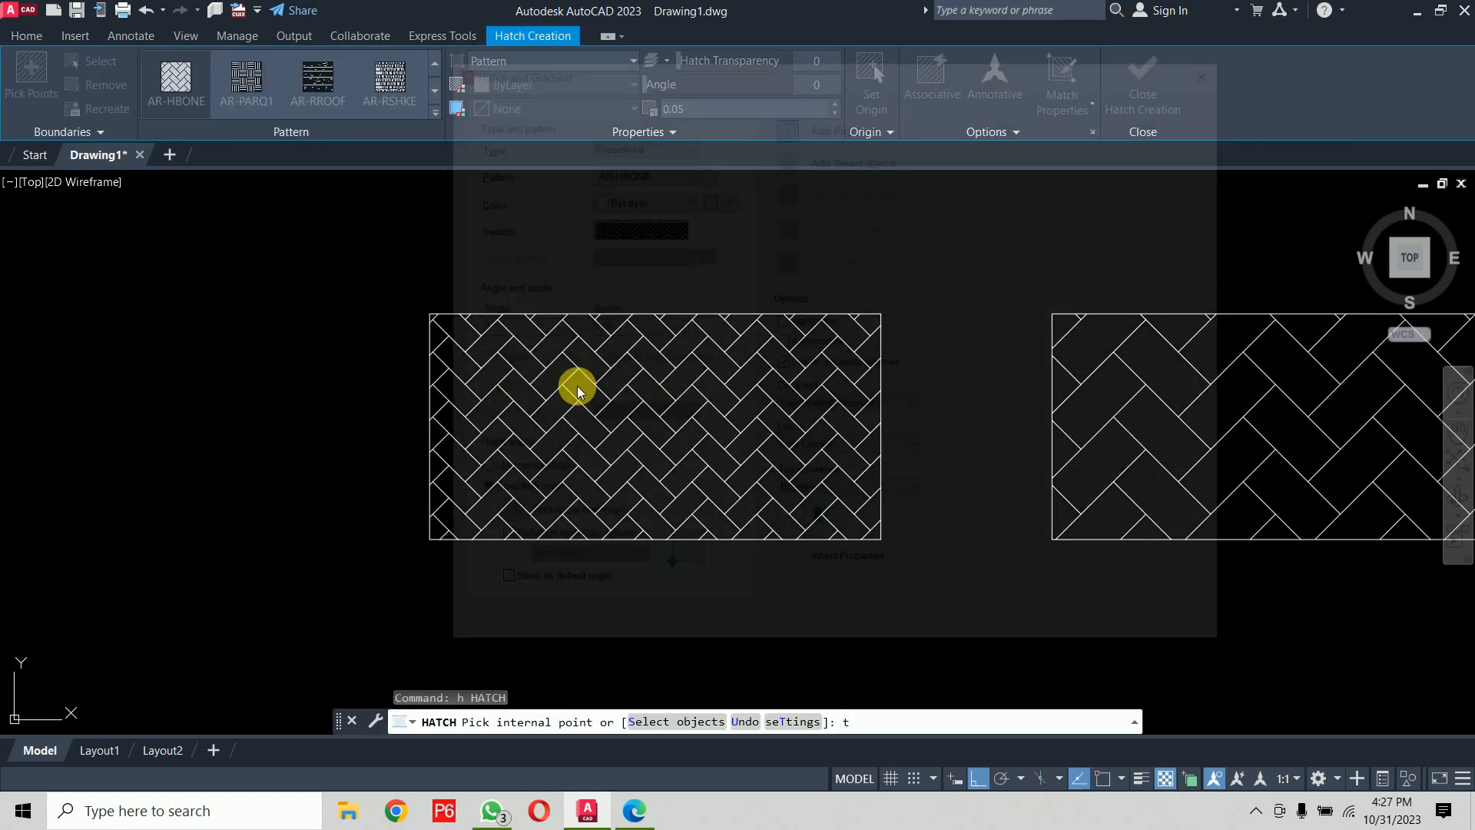
{"action": "left_click", "coordinate": [783, 362]}
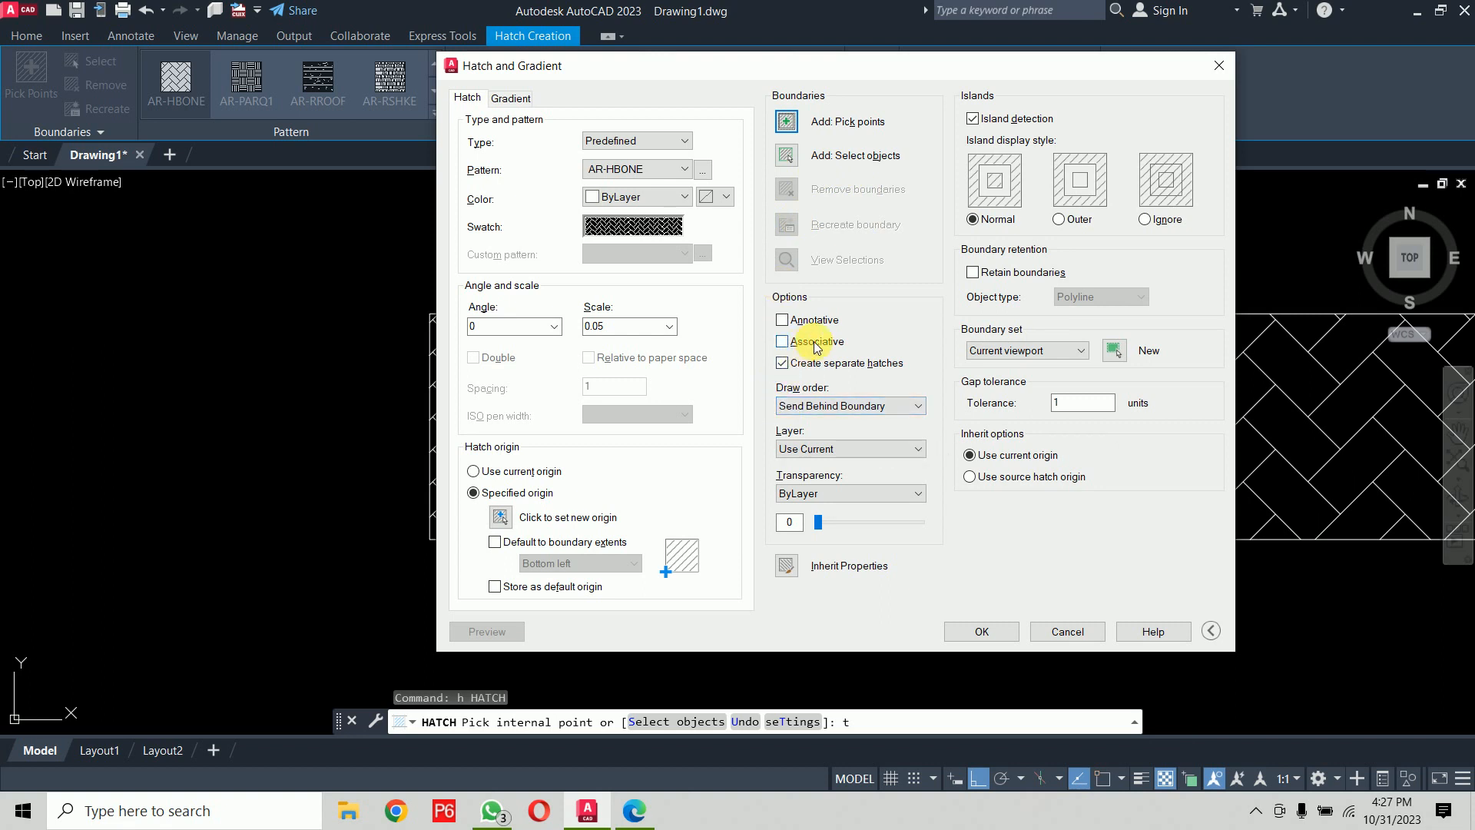
{"action": "left_click", "coordinate": [785, 343]}
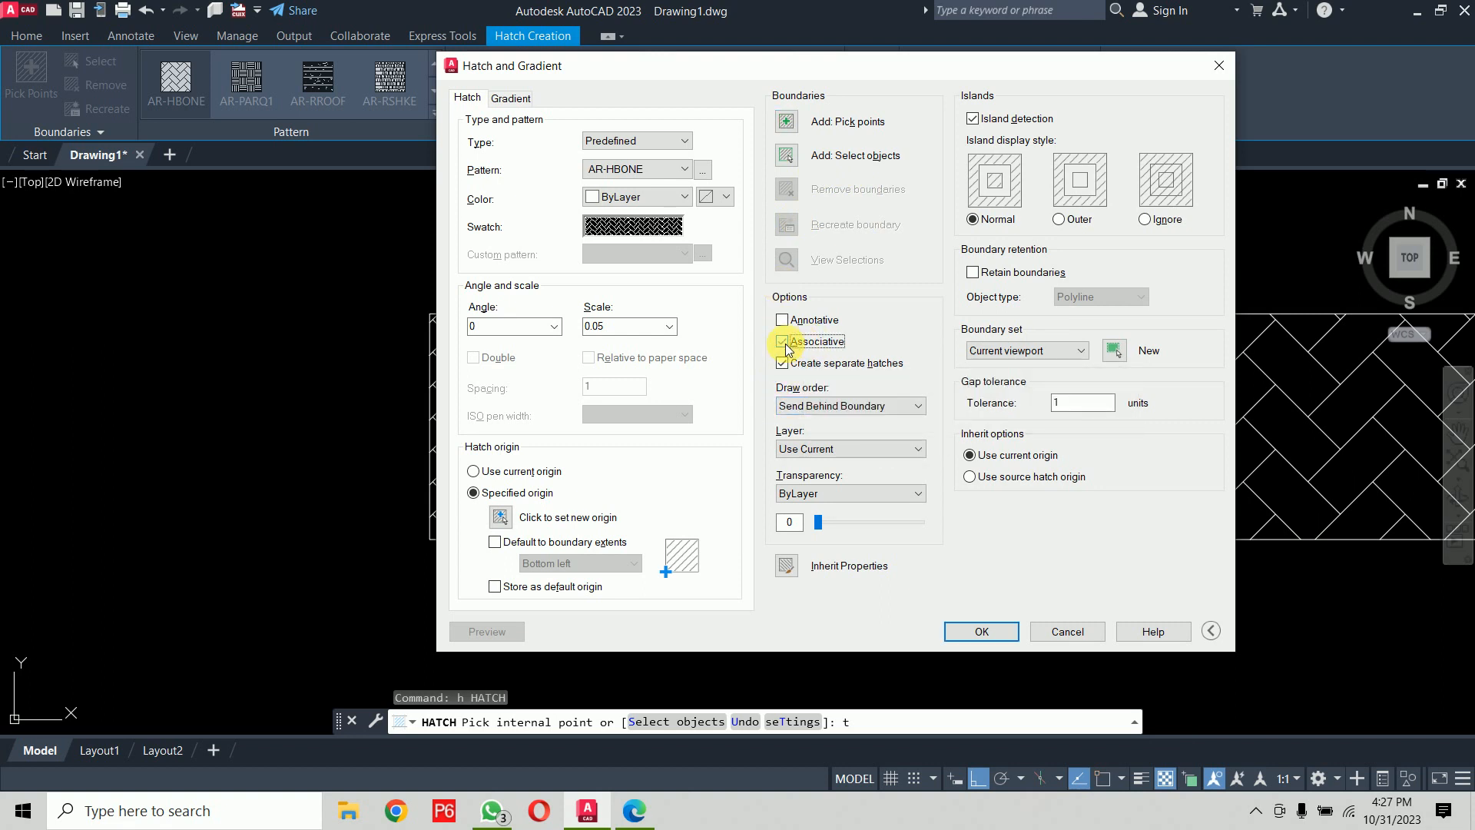
{"action": "left_click", "coordinate": [786, 122]}
{"action": "left_click", "coordinate": [630, 469]}
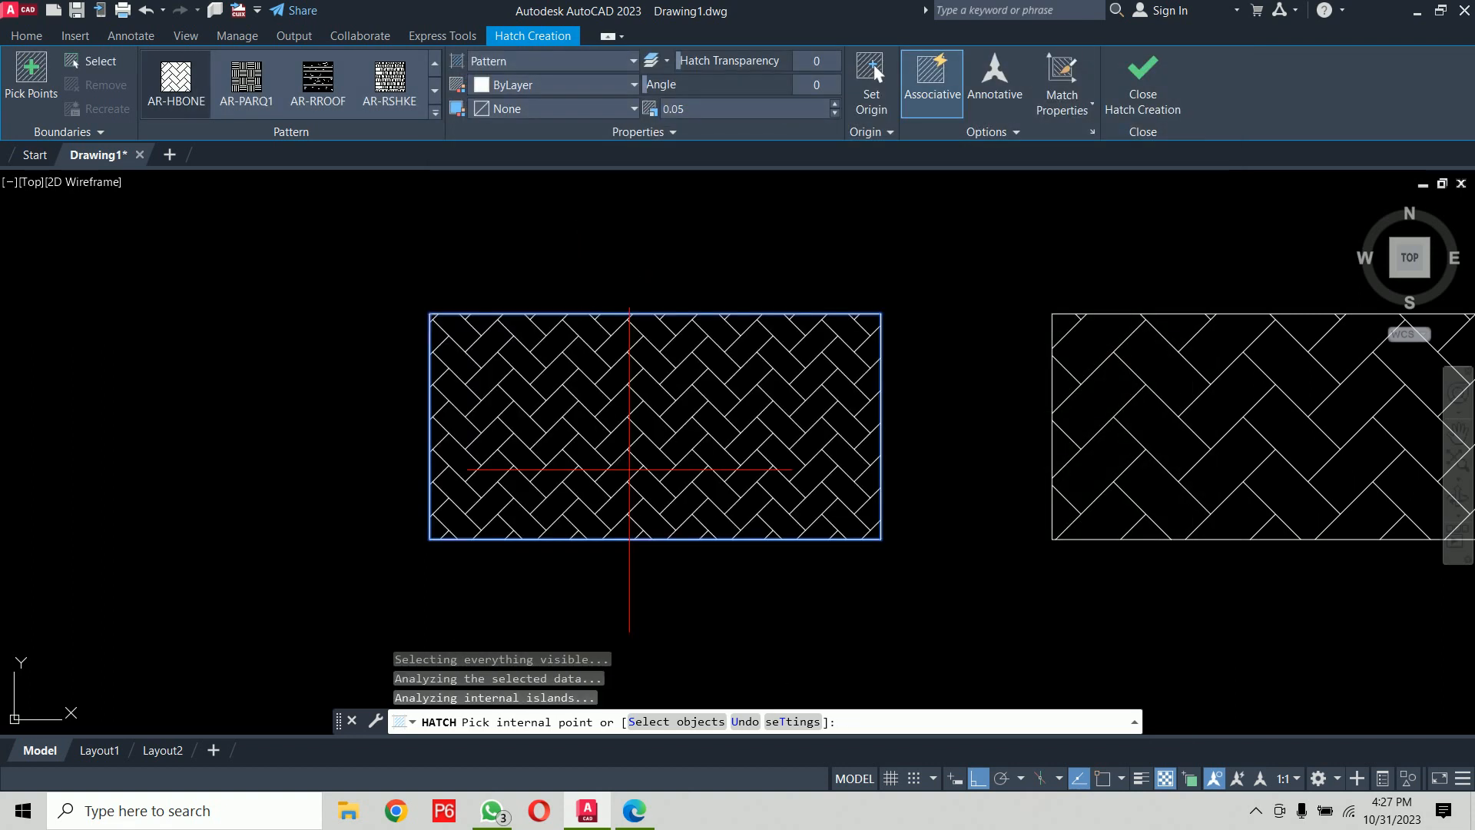
{"action": "key", "text": "Return"}
Step: Stretch the upper-left corner of the left rectangle's boundary horizontally outward
{"action": "scroll", "coordinate": [383, 323], "scroll_direction": "up", "scroll_amount": 3}
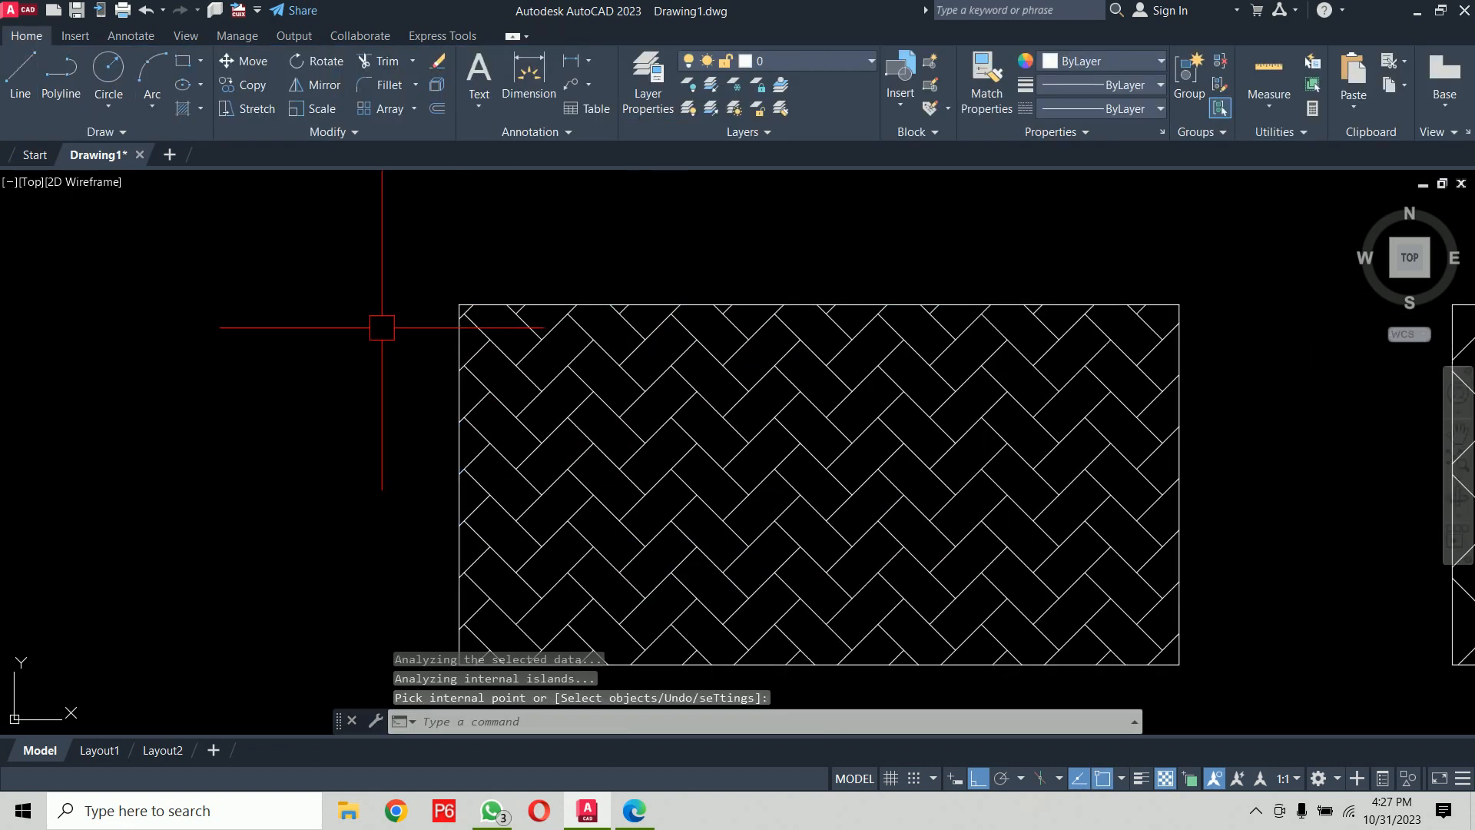
{"action": "left_click", "coordinate": [453, 353]}
{"action": "left_click", "coordinate": [459, 304]}
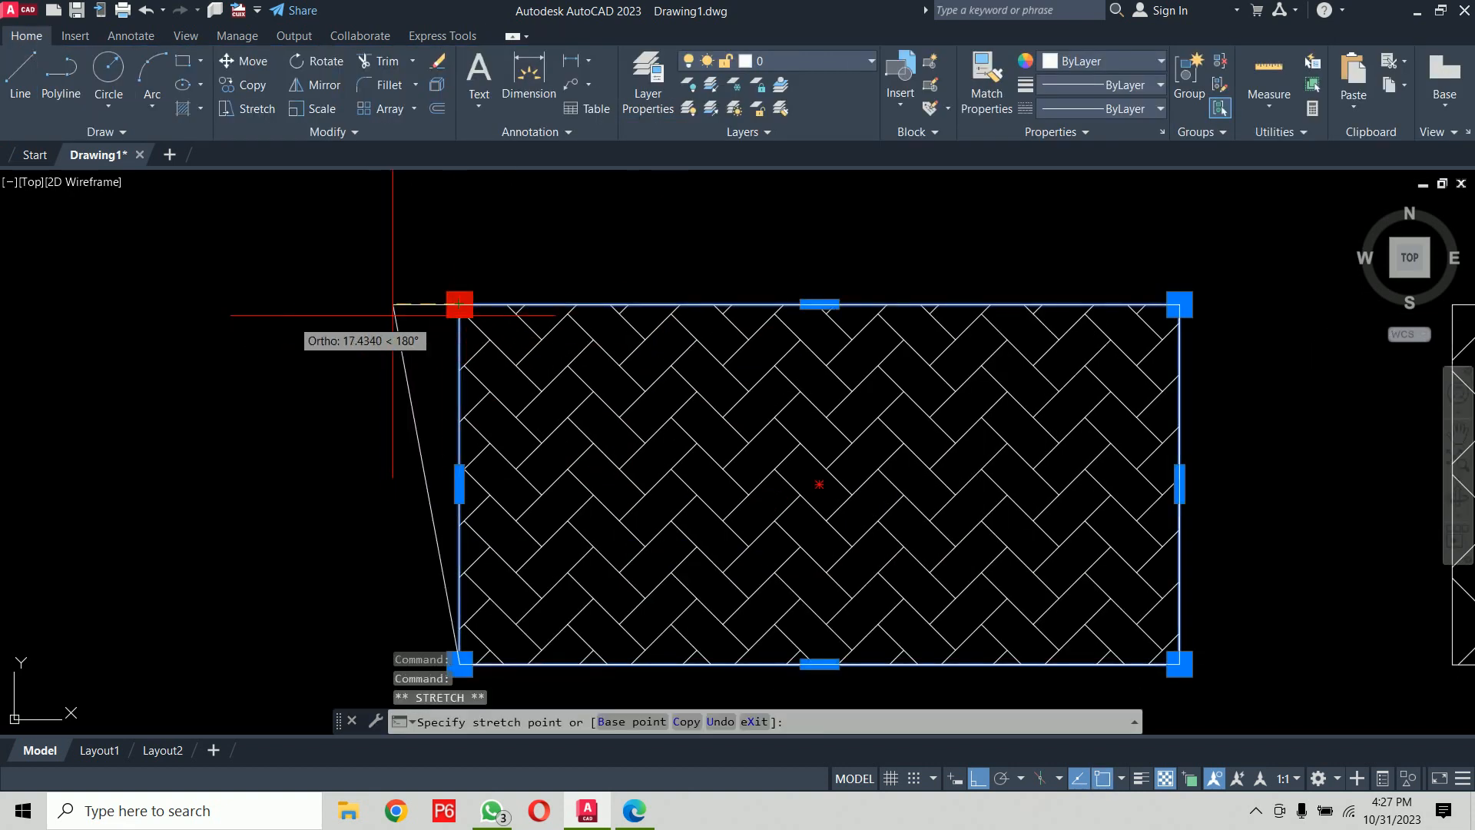
{"action": "left_click", "coordinate": [66, 315]}
{"action": "scroll", "coordinate": [300, 492], "scroll_direction": "down", "scroll_amount": 3}
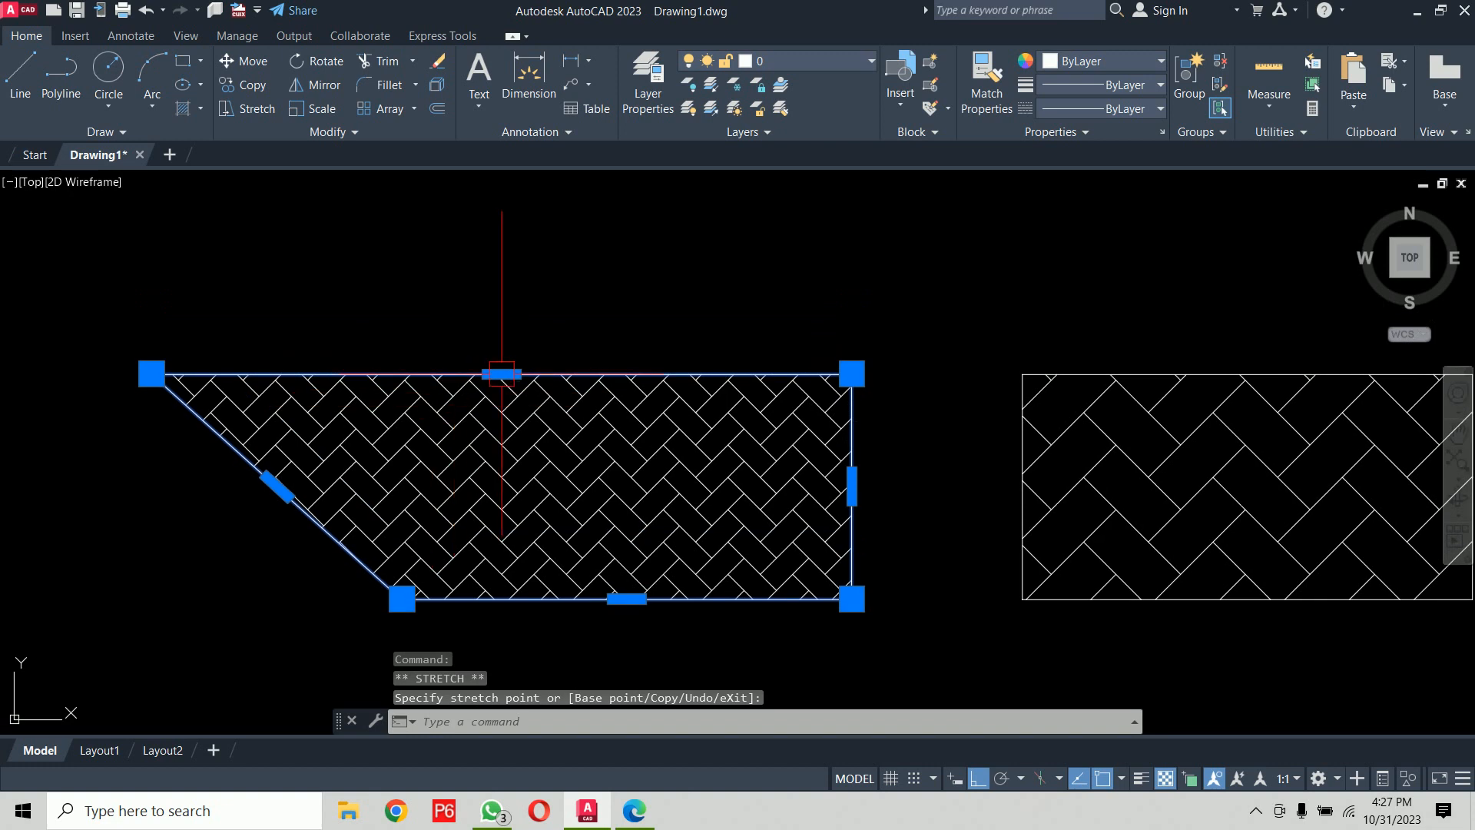
Step: Stretch the left shape's upper-right corner straight up and its lower-right corner straight down, and deselect the boundary
{"action": "left_click", "coordinate": [851, 374]}
{"action": "left_click", "coordinate": [878, 183]}
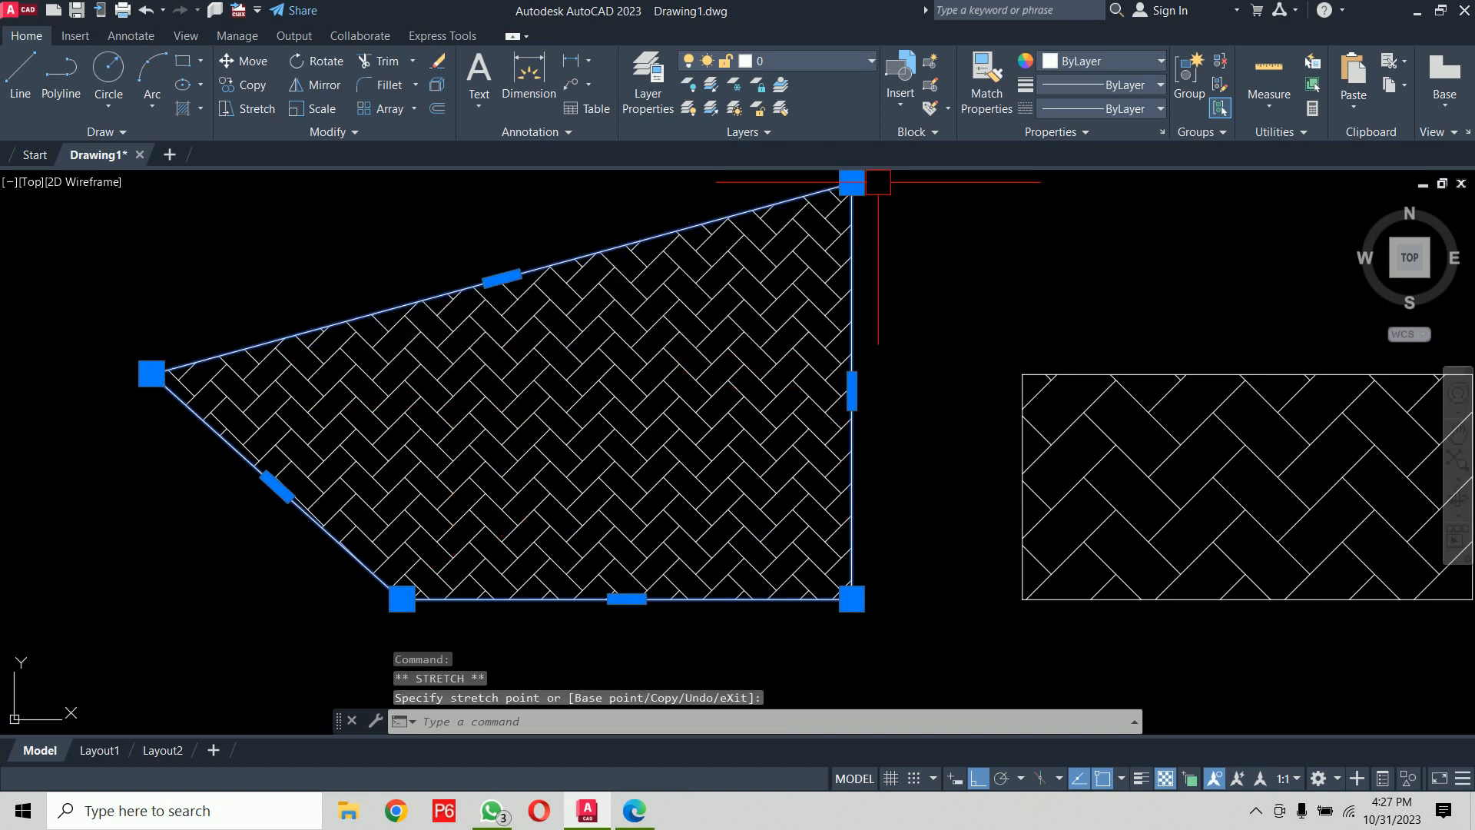
{"action": "scroll", "coordinate": [866, 463], "scroll_direction": "down", "scroll_amount": 2}
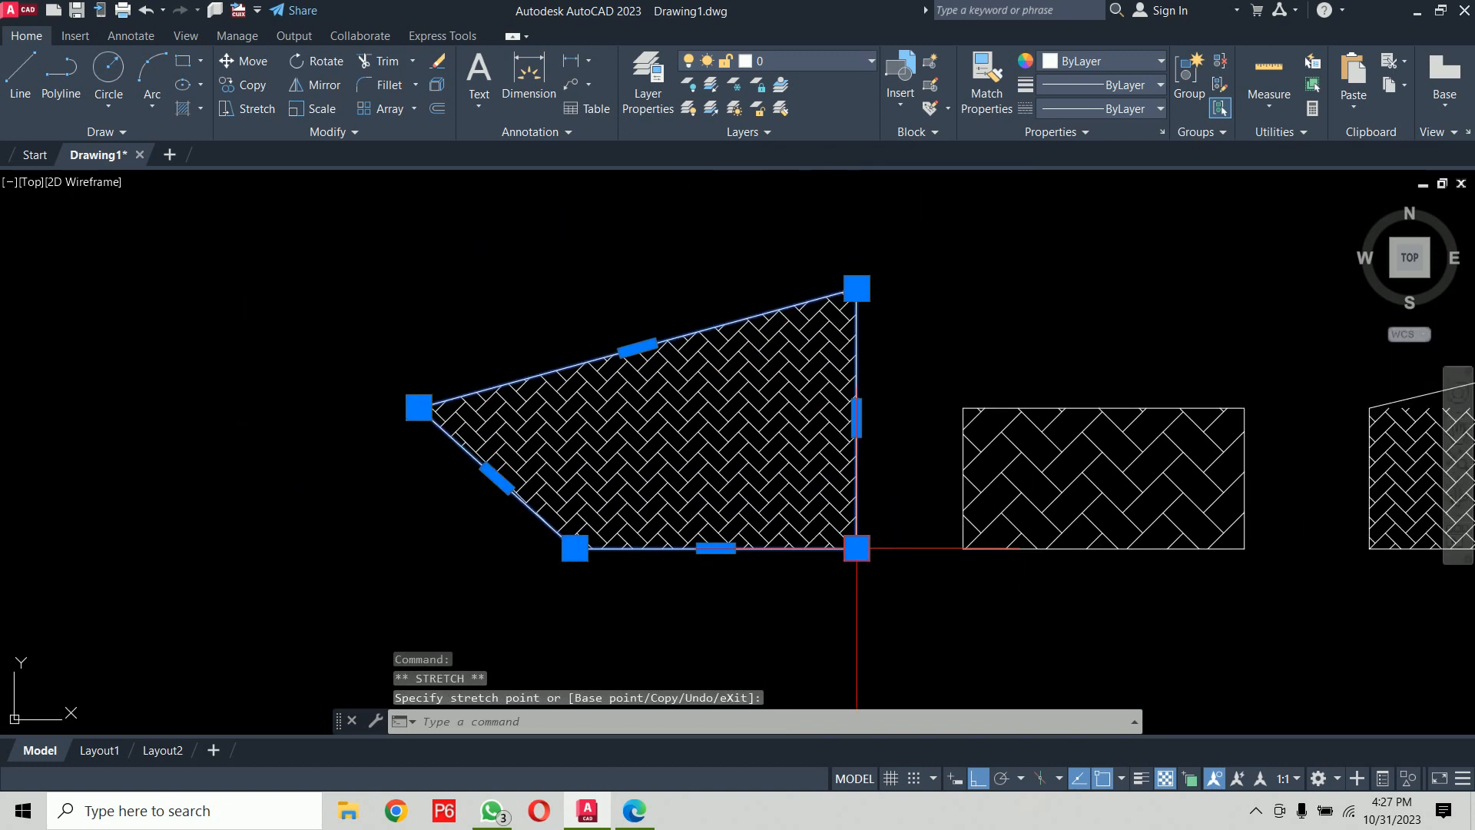
{"action": "left_click", "coordinate": [857, 548]}
{"action": "left_click", "coordinate": [869, 676]}
{"action": "middle_click_drag", "start_coordinate": [874, 494], "coordinate": [854, 398]}
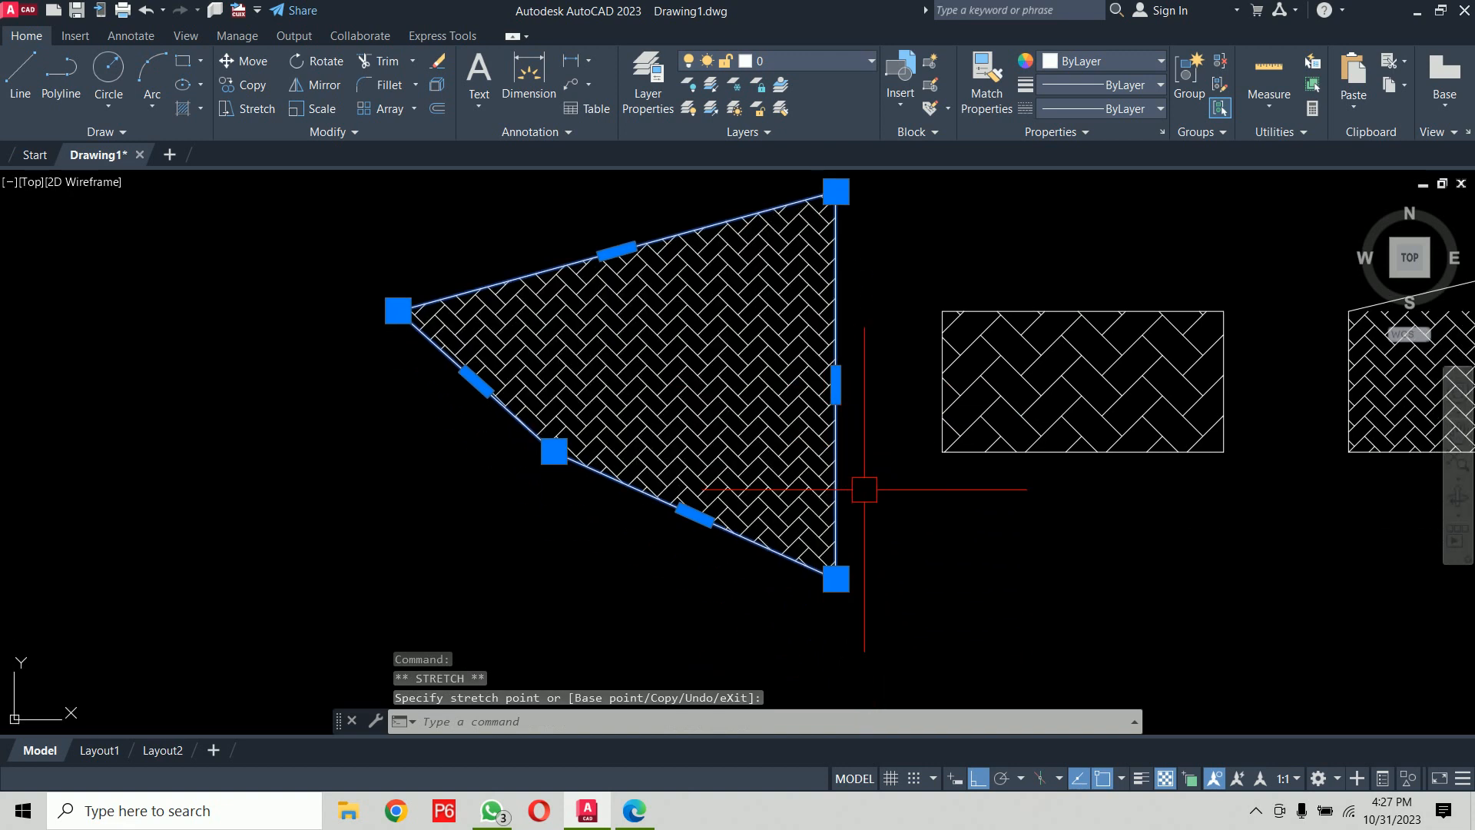
{"action": "key", "text": "Escape"}
{"action": "key", "text": "Escape"}
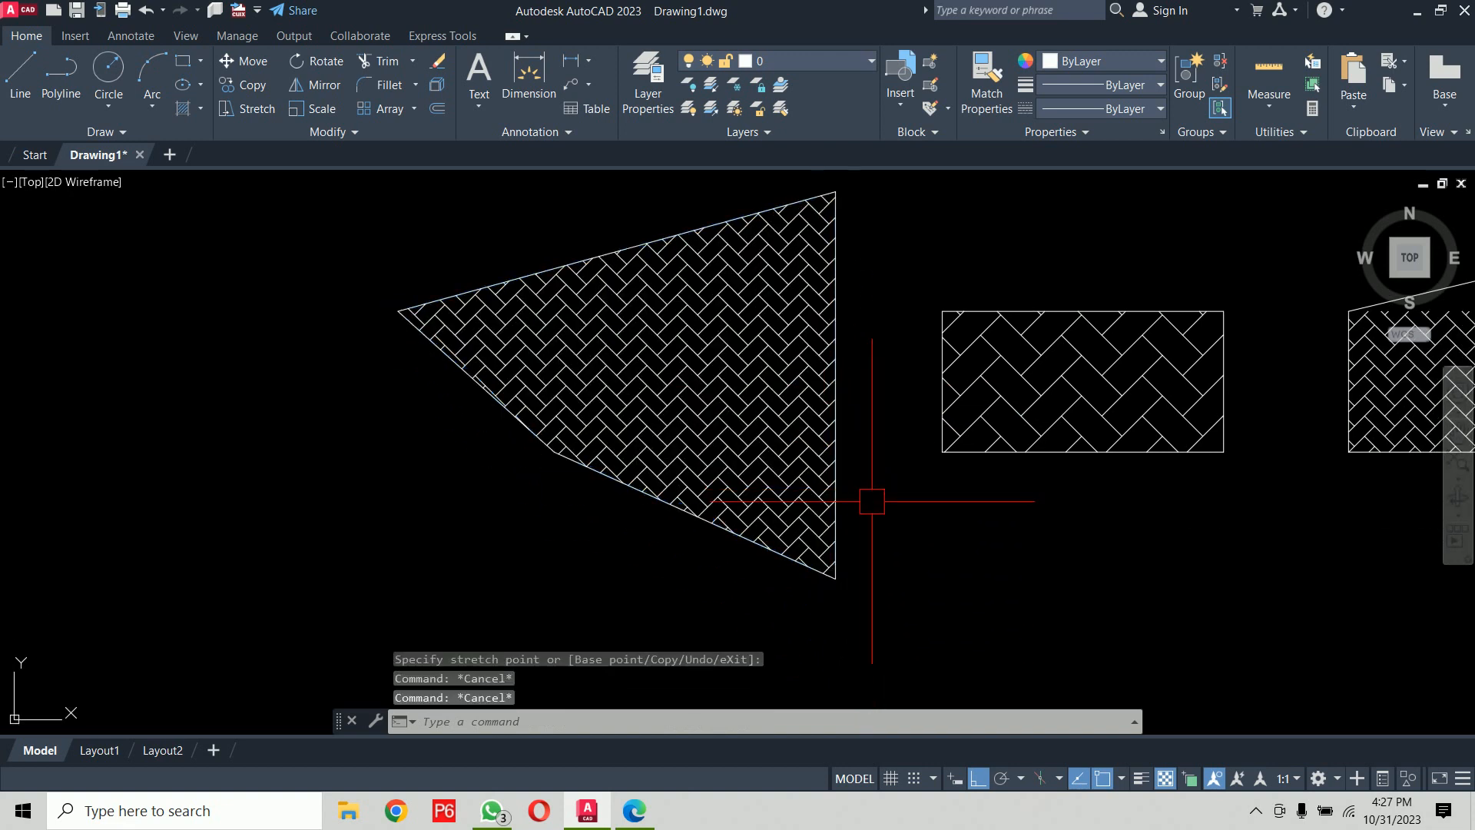
Step: Erase all three shapes together with their hatches
{"action": "scroll", "coordinate": [865, 489], "scroll_direction": "down", "scroll_amount": 4}
{"action": "middle_click_drag", "start_coordinate": [873, 501], "coordinate": [647, 485]}
{"action": "left_click", "coordinate": [1236, 284]}
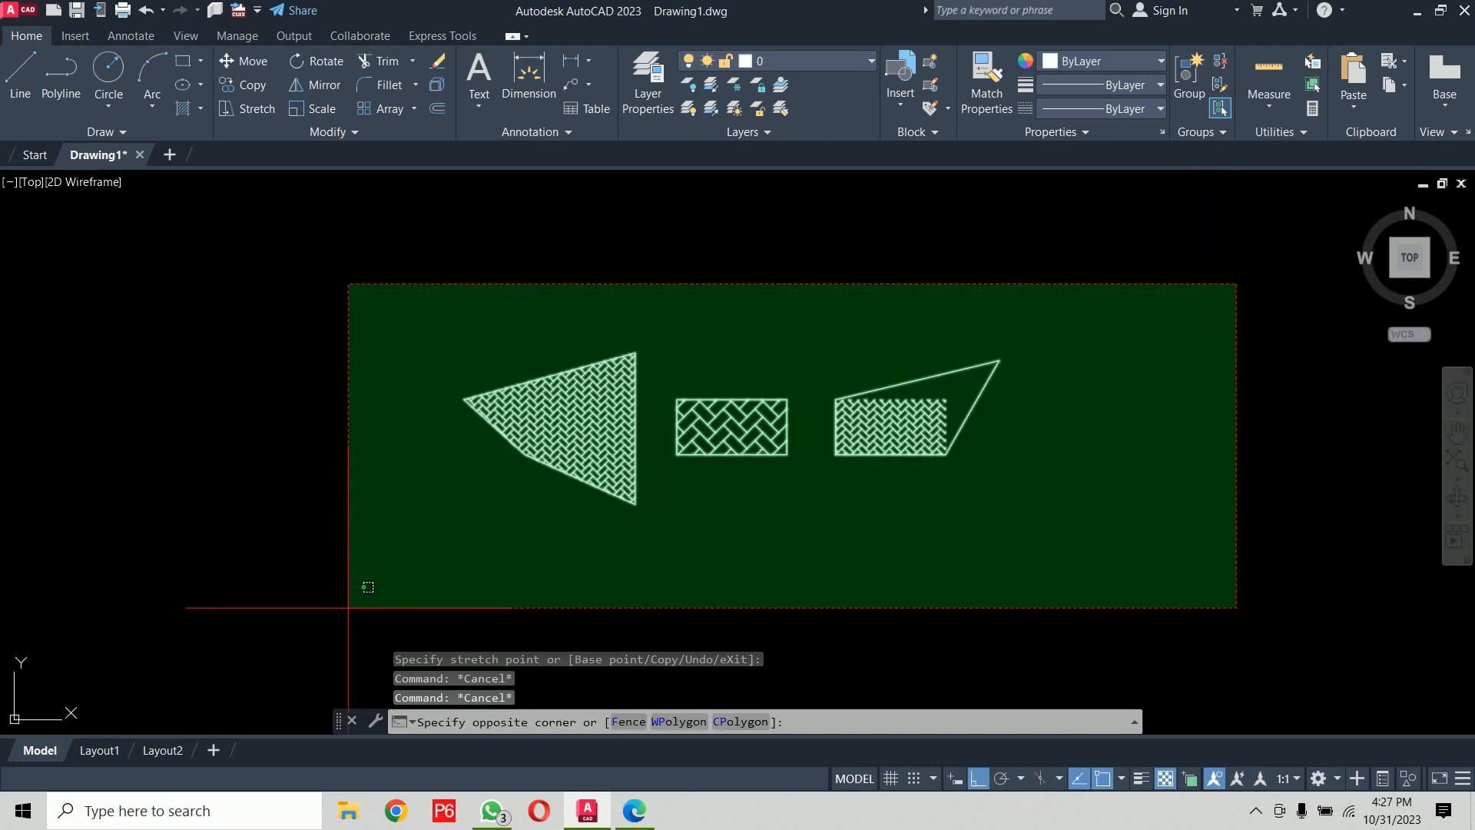
{"action": "left_click", "coordinate": [321, 606]}
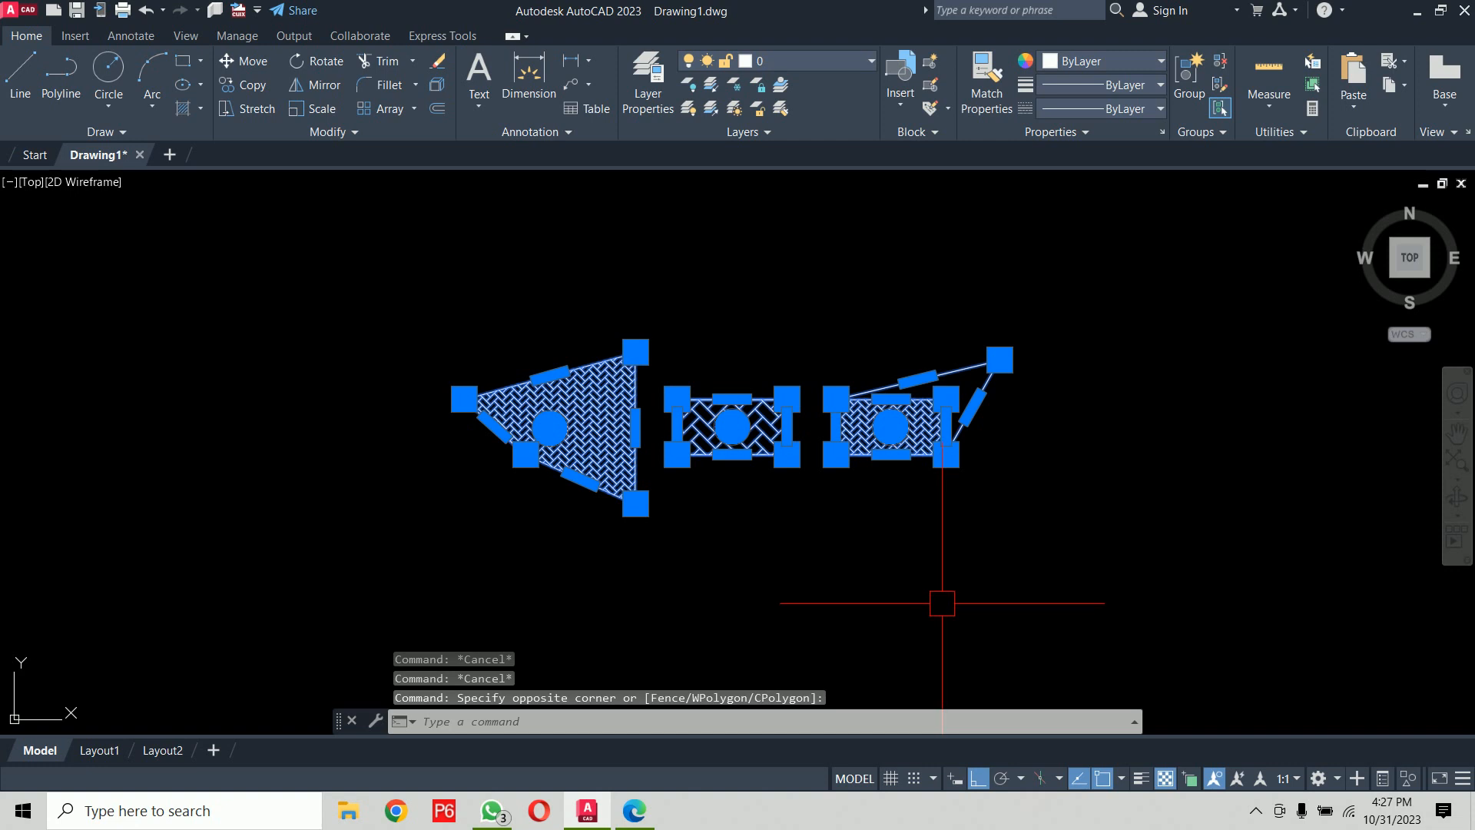
{"action": "key", "text": "Delete"}
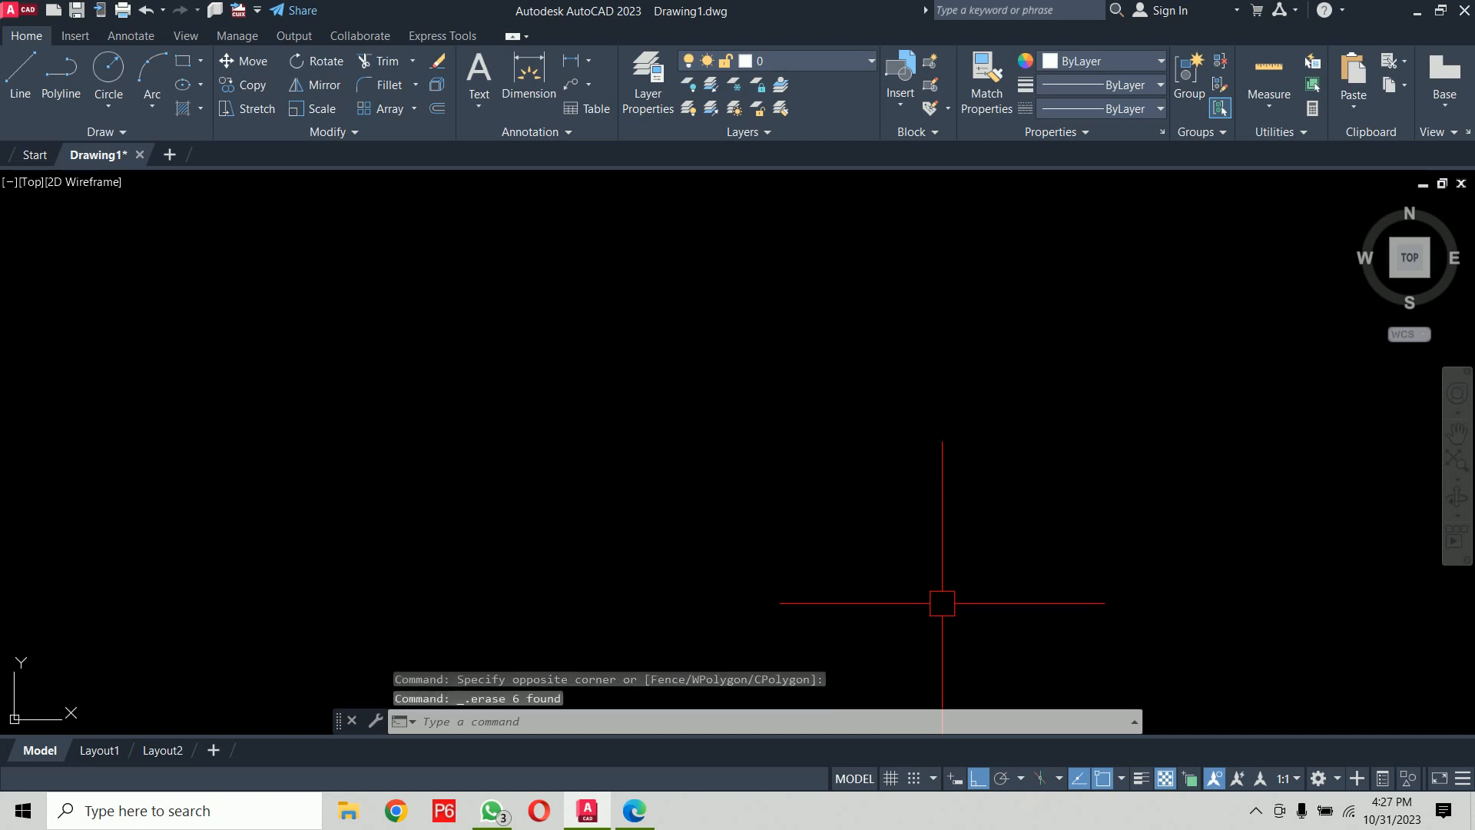
Step: Draw a single wide rectangle in the middle of the empty drawing area
{"action": "type", "text": "REC"}
{"action": "key", "text": "Return"}
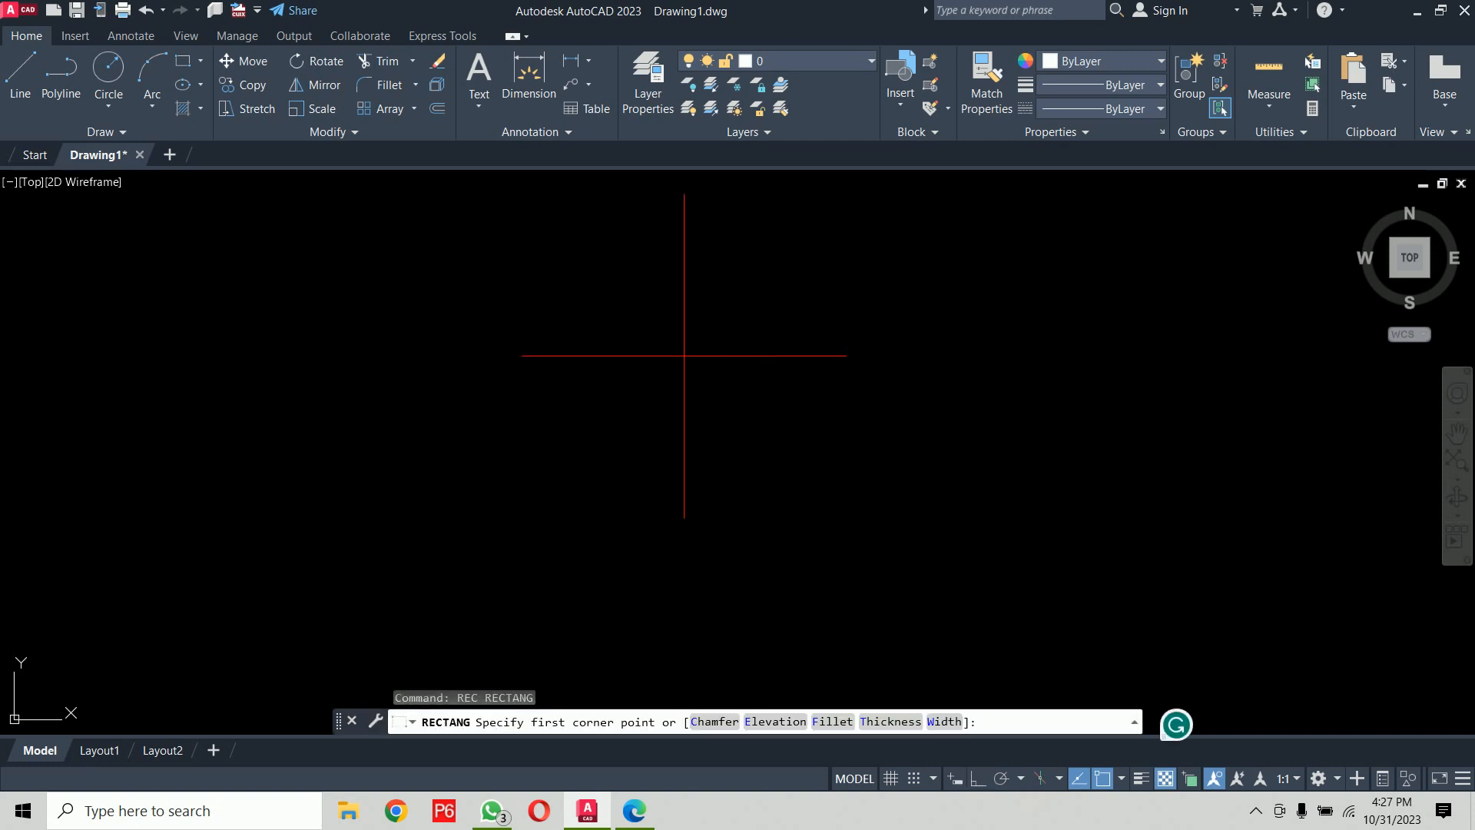
{"action": "left_click", "coordinate": [651, 329]}
{"action": "left_click", "coordinate": [1011, 500]}
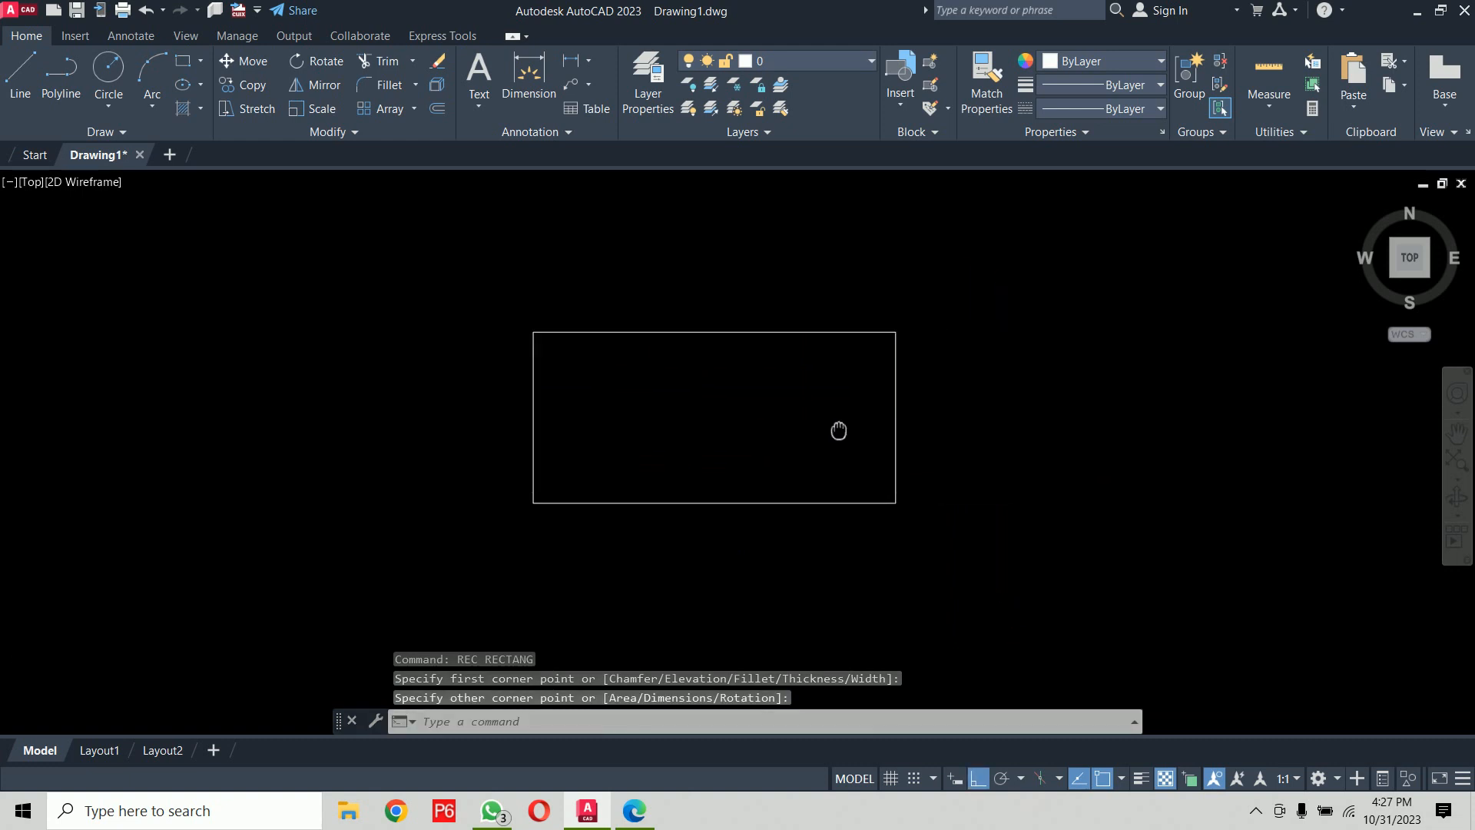
Step: Hatch the rectangle with the AR-HBONE pattern at scale 0.05 and angle 0
{"action": "scroll", "coordinate": [816, 426], "scroll_direction": "up", "scroll_amount": 2}
{"action": "type", "text": "h"}
{"action": "key", "text": "Return"}
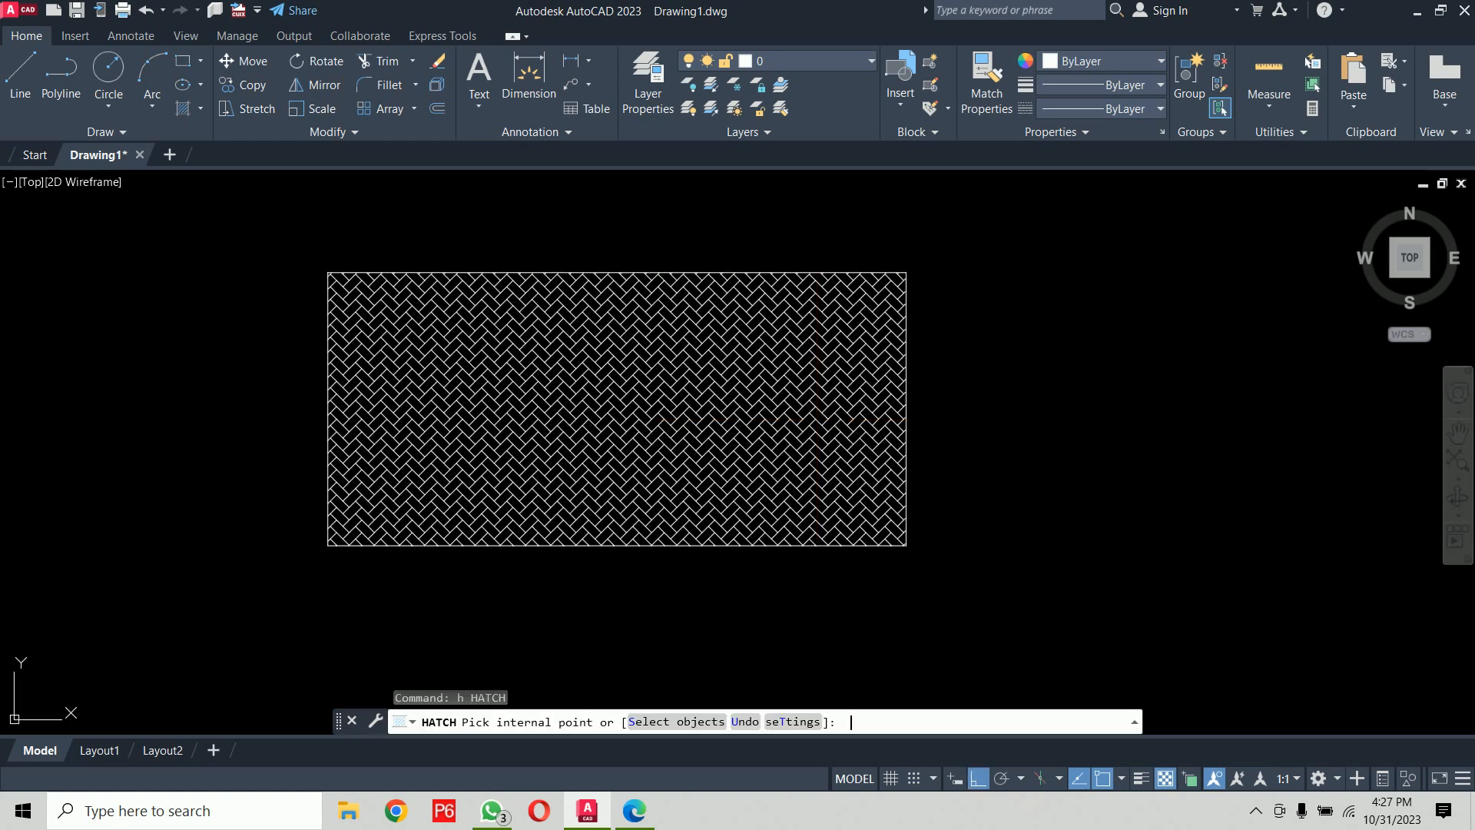
{"action": "type", "text": "t"}
{"action": "key", "text": "Return"}
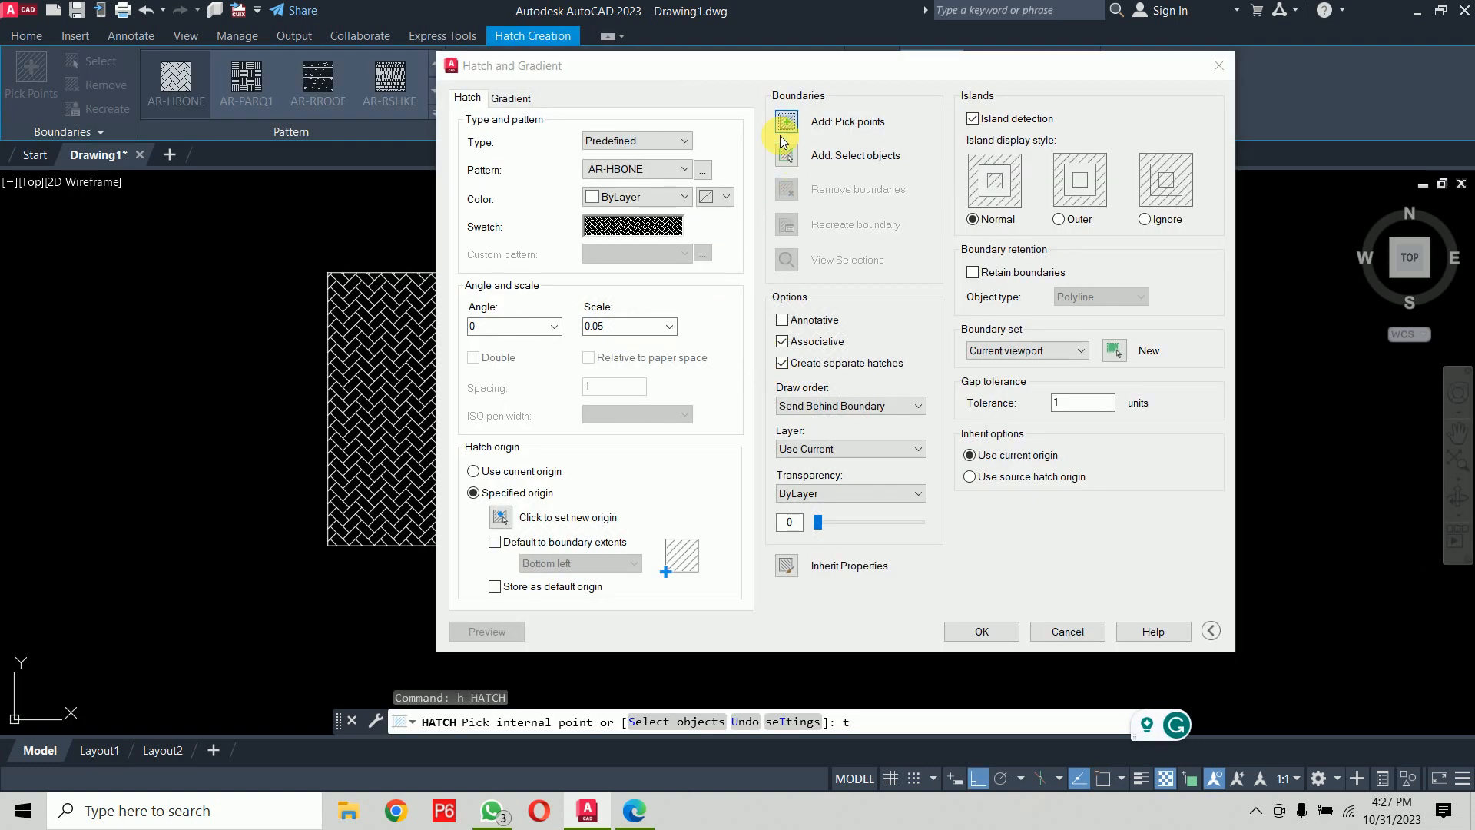
{"action": "left_click", "coordinate": [776, 129]}
{"action": "left_click", "coordinate": [680, 343]}
{"action": "key", "text": "Return"}
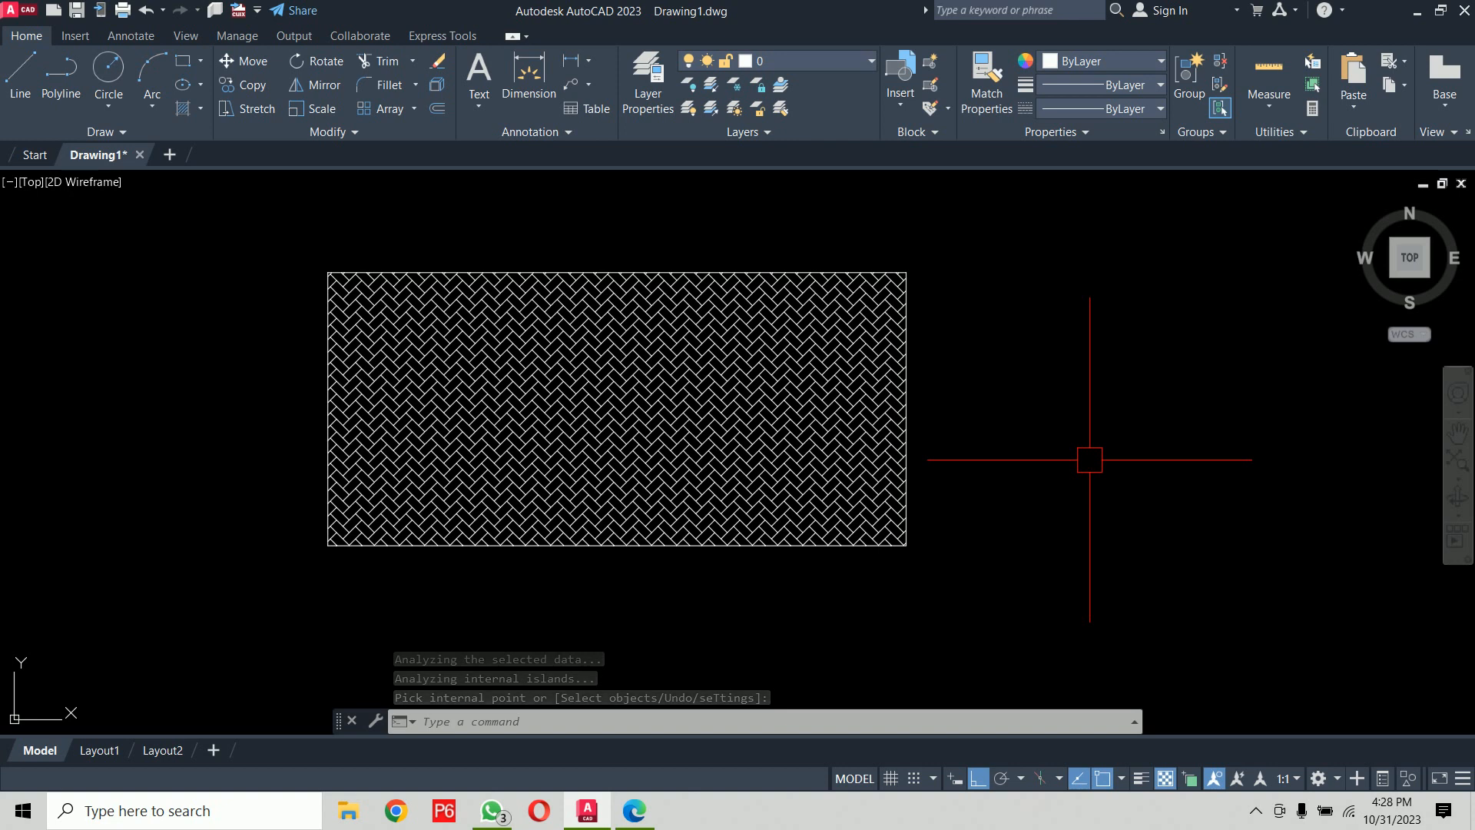
Step: Start another hatch and set its pattern to SOLID in the hatch settings
{"action": "type", "text": "h"}
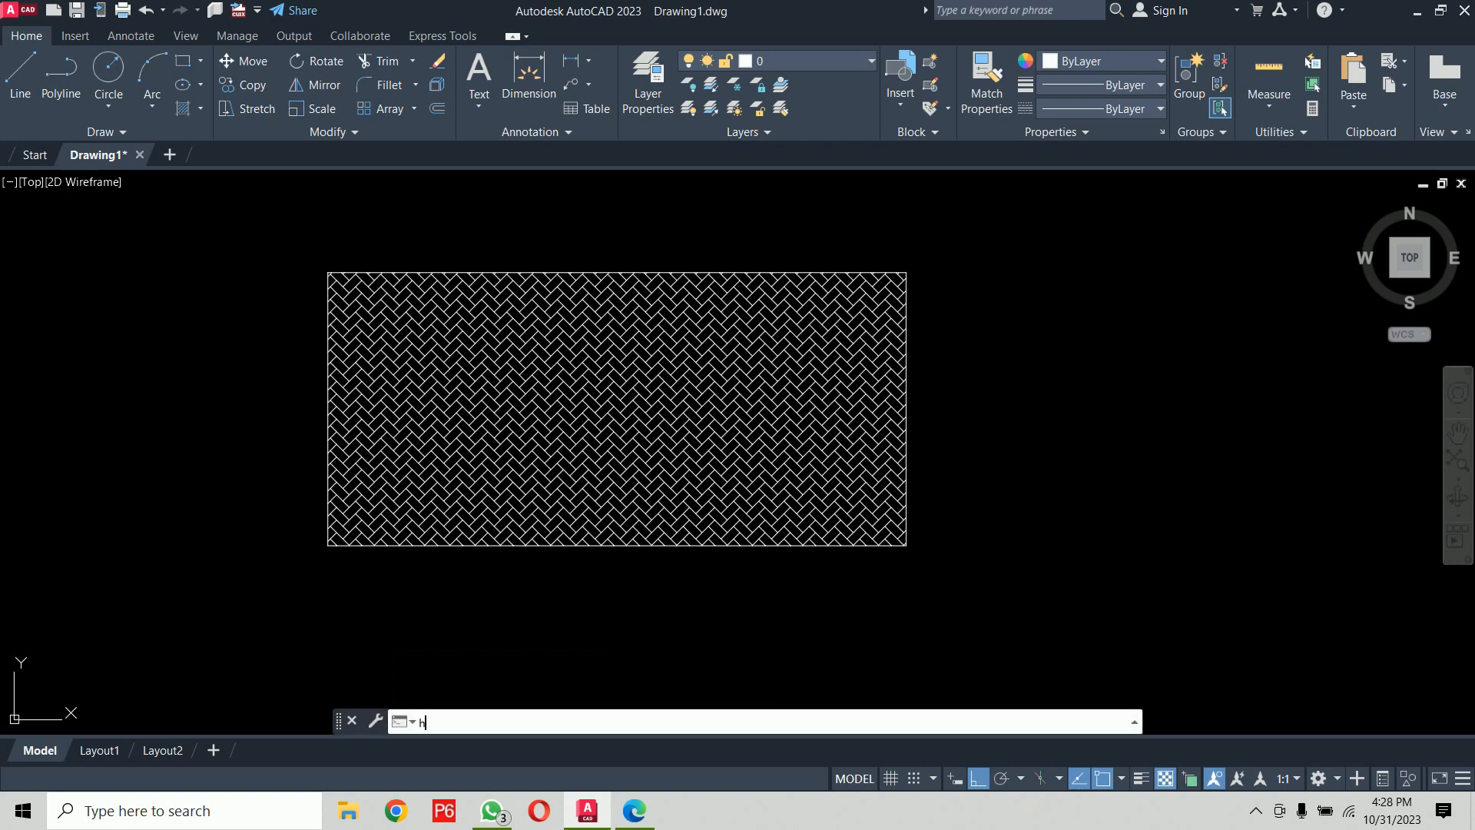
{"action": "key", "text": "Return"}
{"action": "type", "text": "t"}
{"action": "key", "text": "Return"}
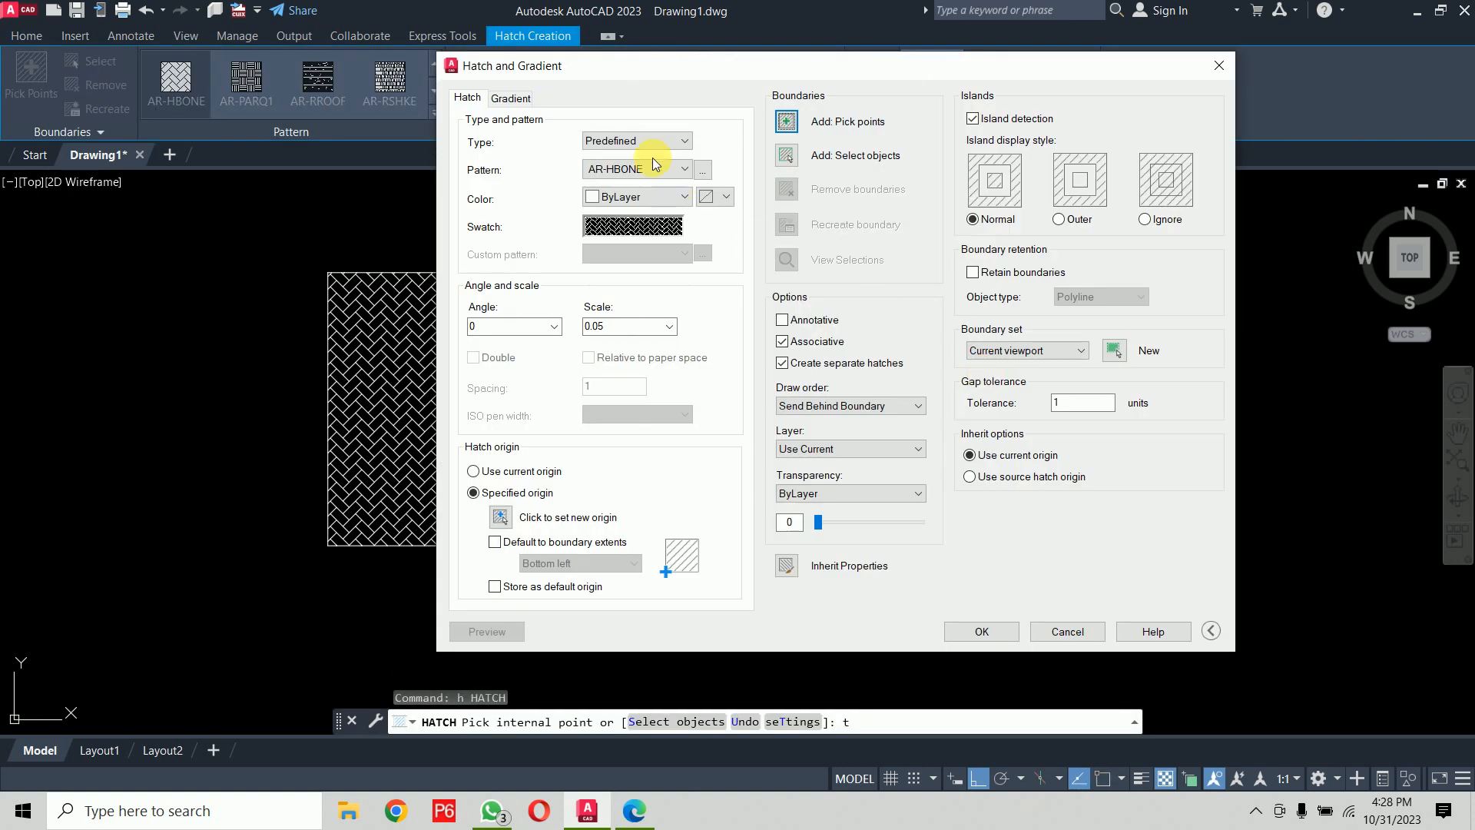
{"action": "left_click", "coordinate": [655, 170]}
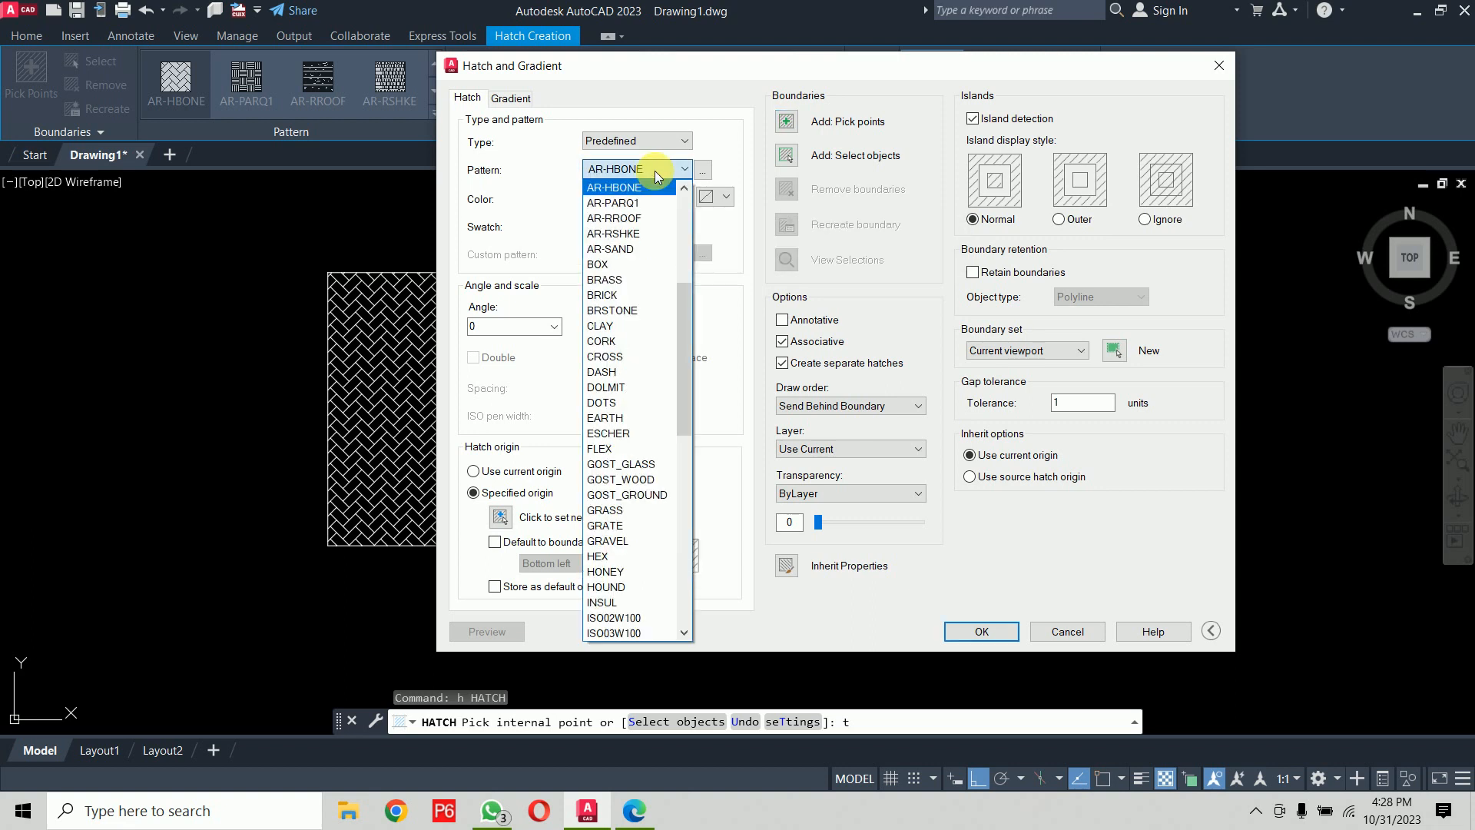
{"action": "scroll", "coordinate": [622, 264], "scroll_direction": "up", "scroll_amount": 5}
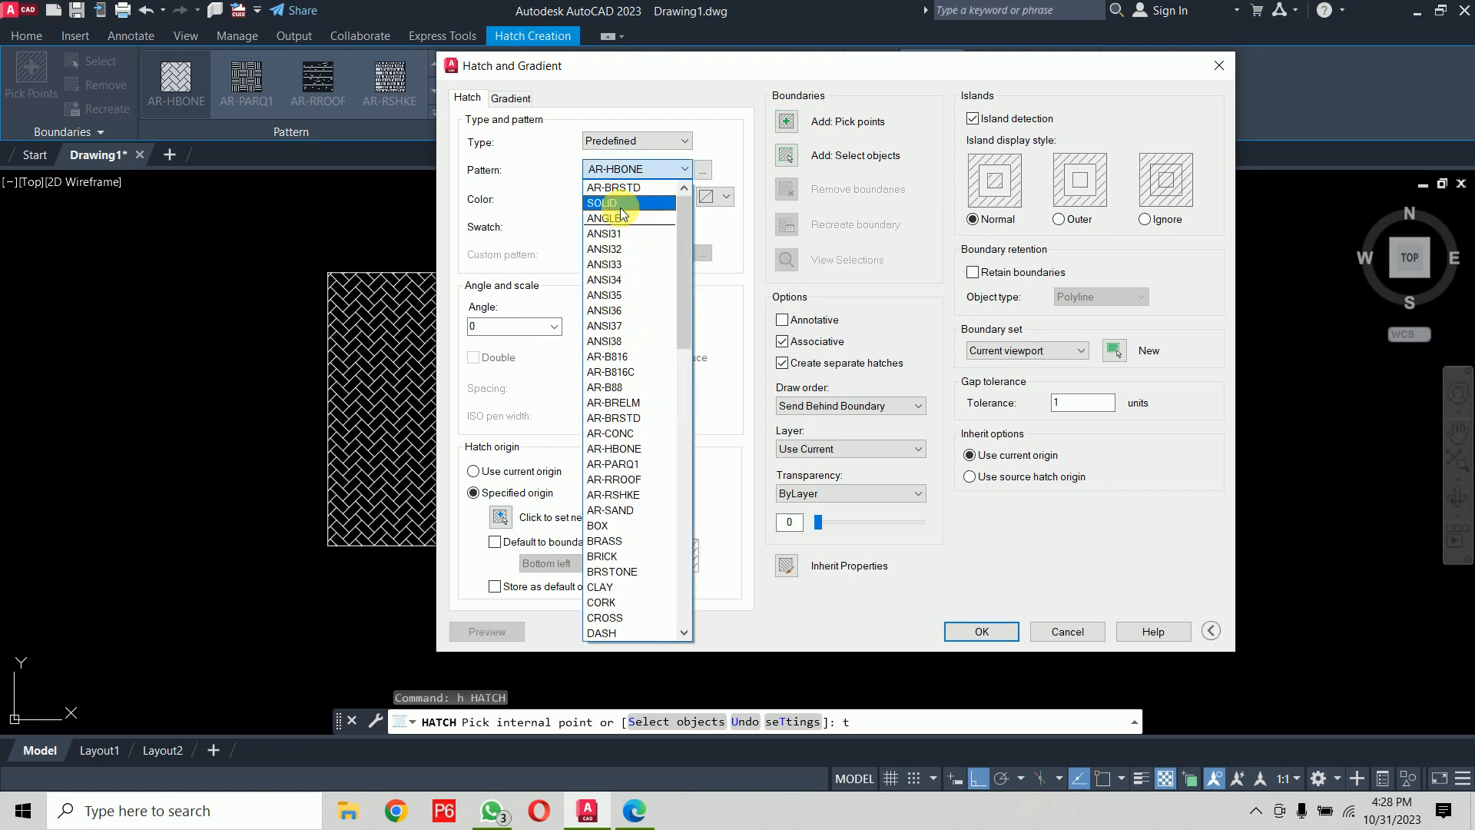
{"action": "left_click", "coordinate": [620, 205]}
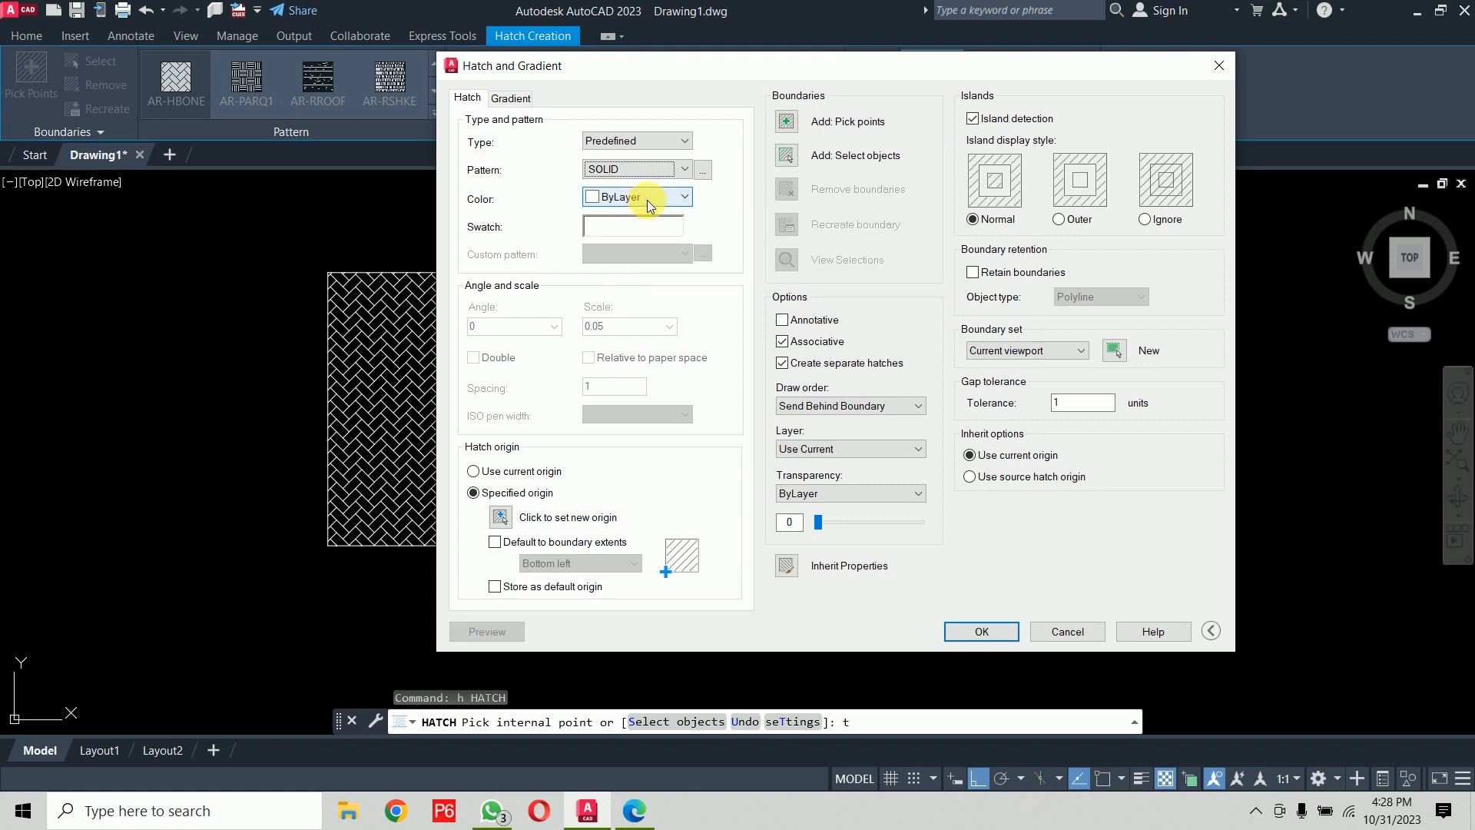
Step: Set the solid hatch's color to index color 94
{"action": "left_click", "coordinate": [649, 198]}
{"action": "left_click", "coordinate": [624, 377]}
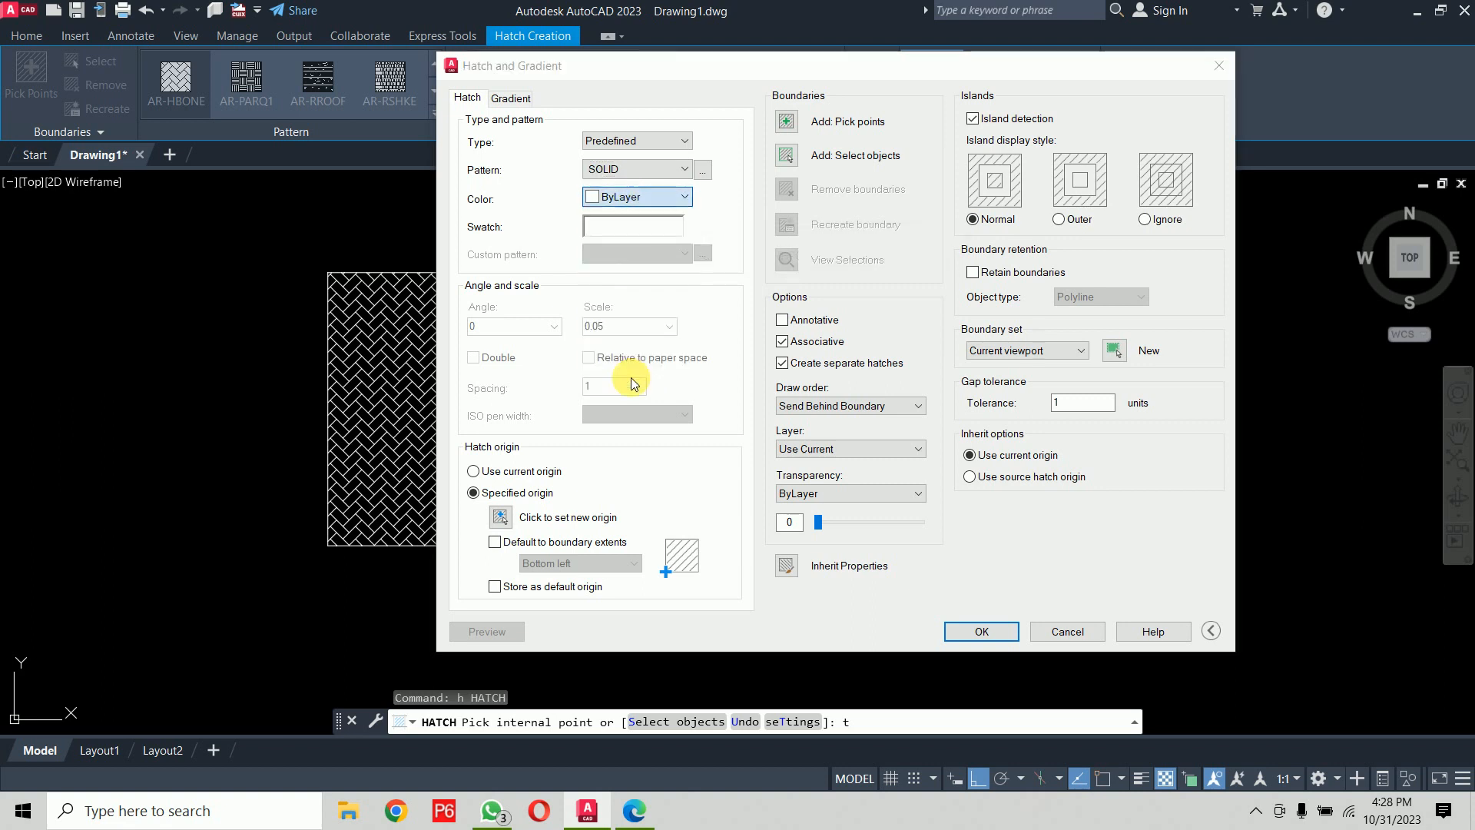
{"action": "left_click", "coordinate": [845, 223]}
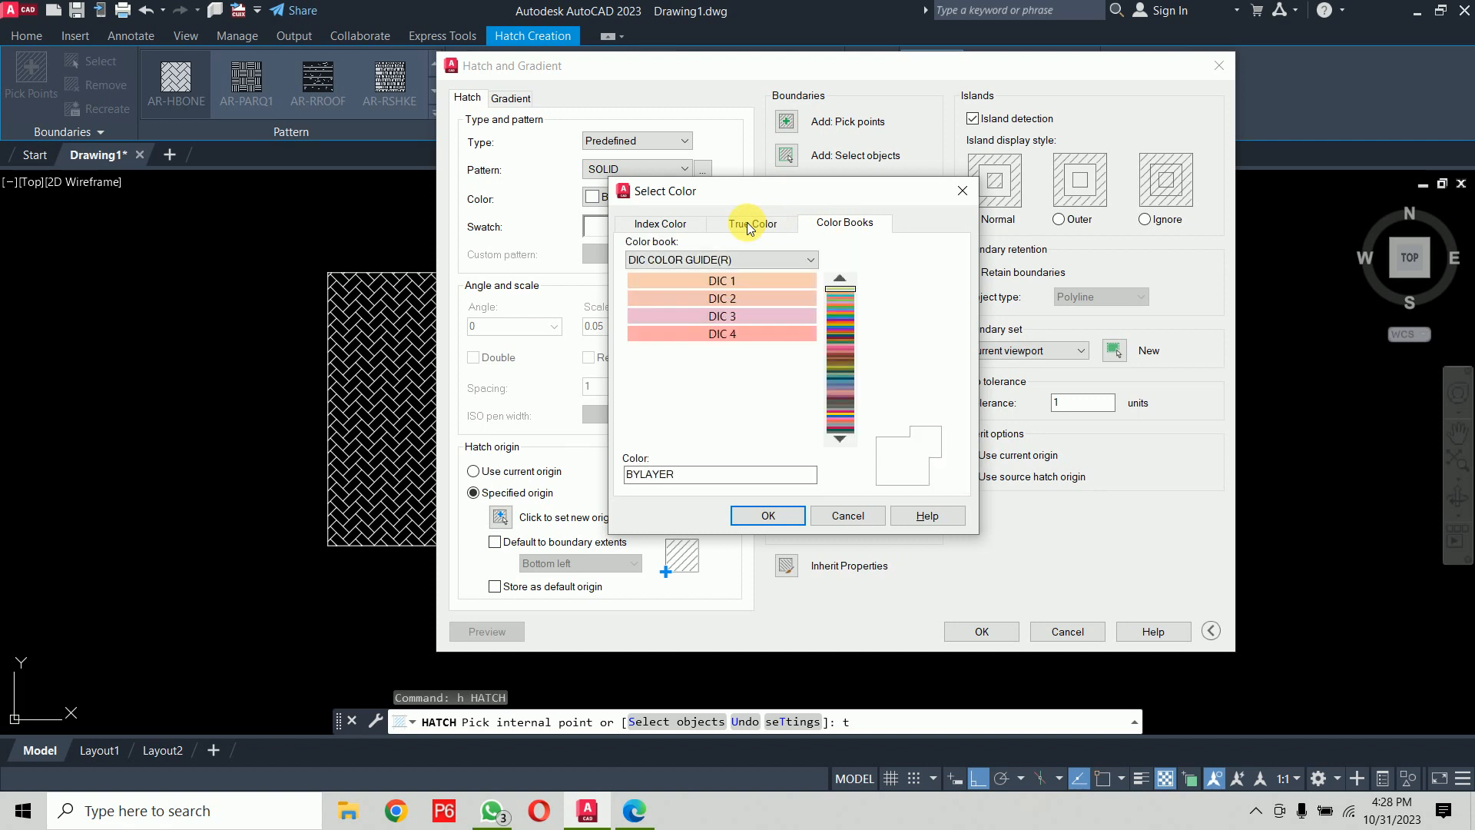
{"action": "left_click", "coordinate": [751, 223]}
{"action": "left_click", "coordinate": [665, 228]}
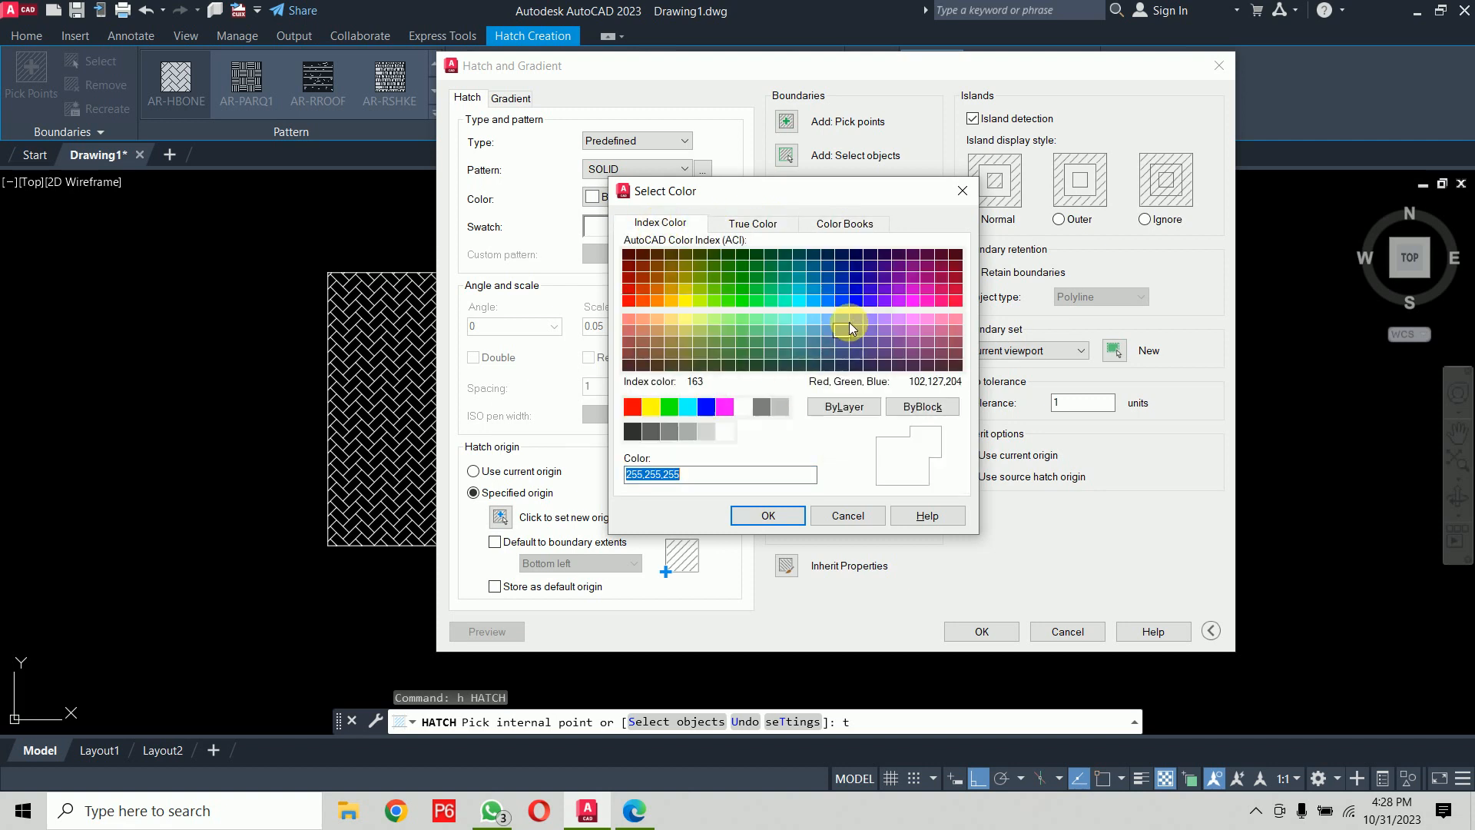
{"action": "left_click", "coordinate": [741, 280]}
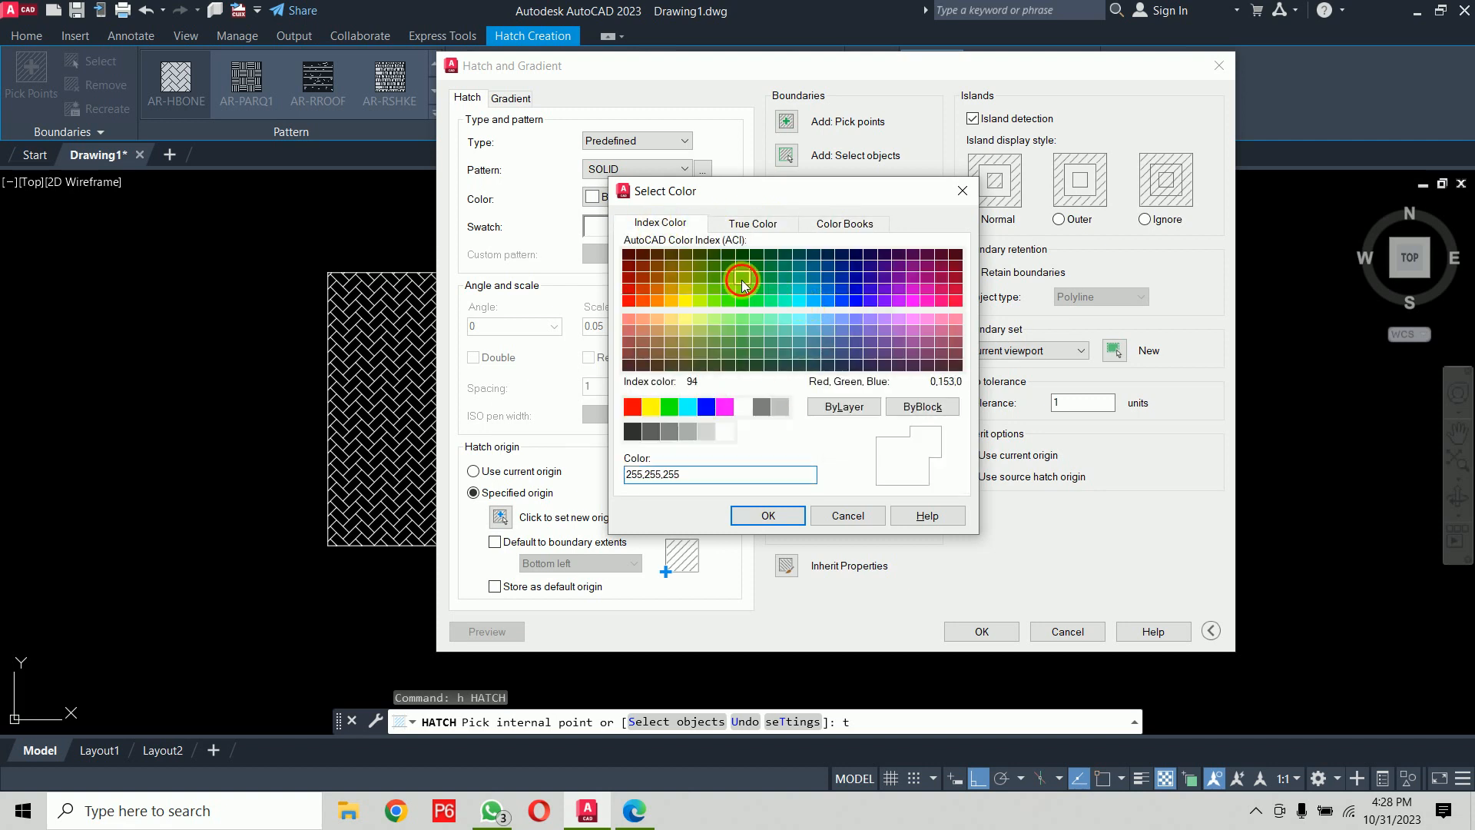
{"action": "left_click", "coordinate": [768, 515]}
Step: Apply the solid green hatch inside the rectangle by picking an internal point
{"action": "left_click", "coordinate": [784, 121]}
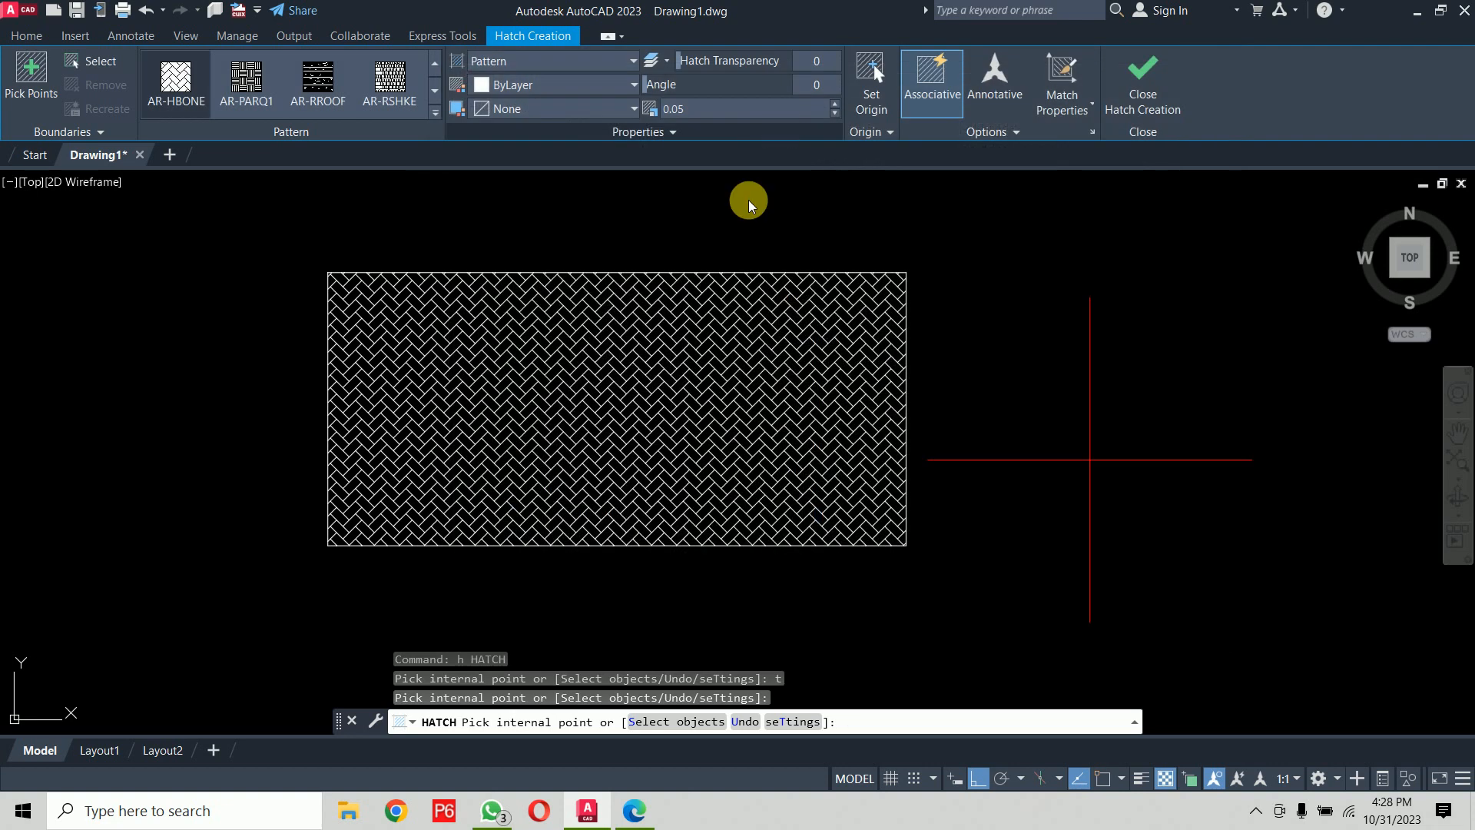
{"action": "left_click", "coordinate": [672, 363]}
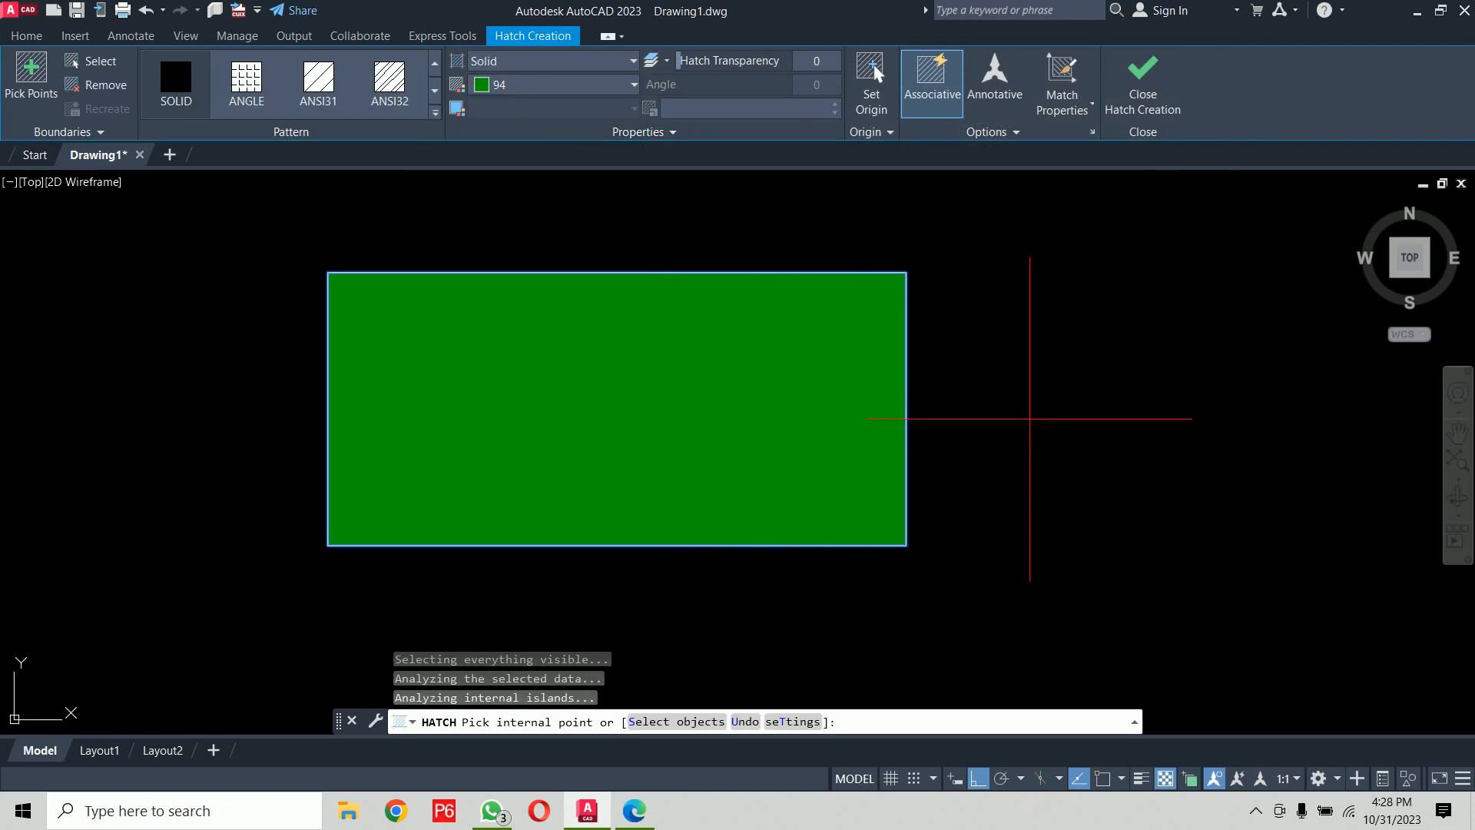
{"action": "key", "text": "Return"}
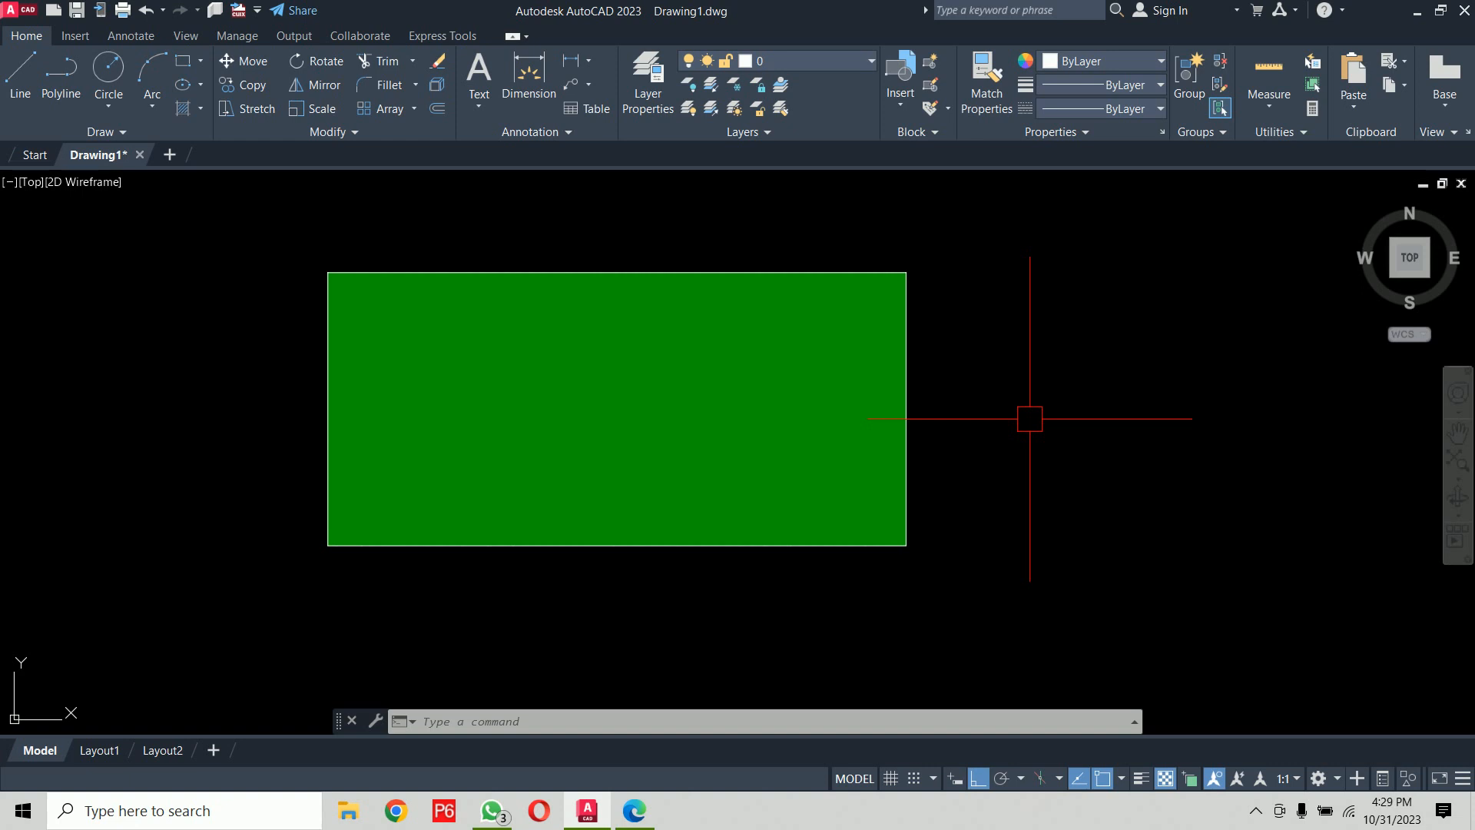
Step: Edit the solid green hatch and set its draw order to Send to Back
{"action": "type", "text": "he"}
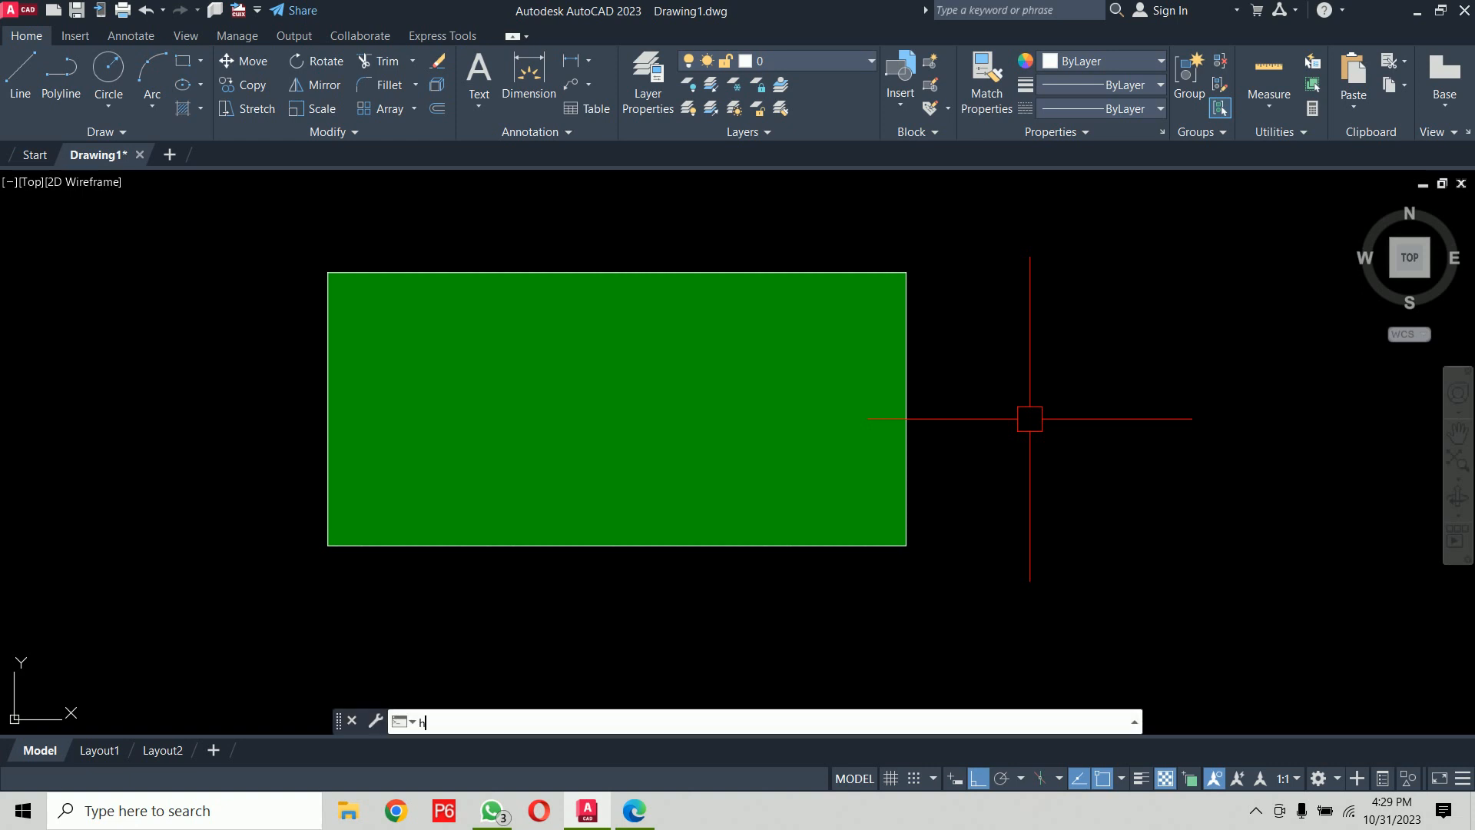
{"action": "key", "text": "Return"}
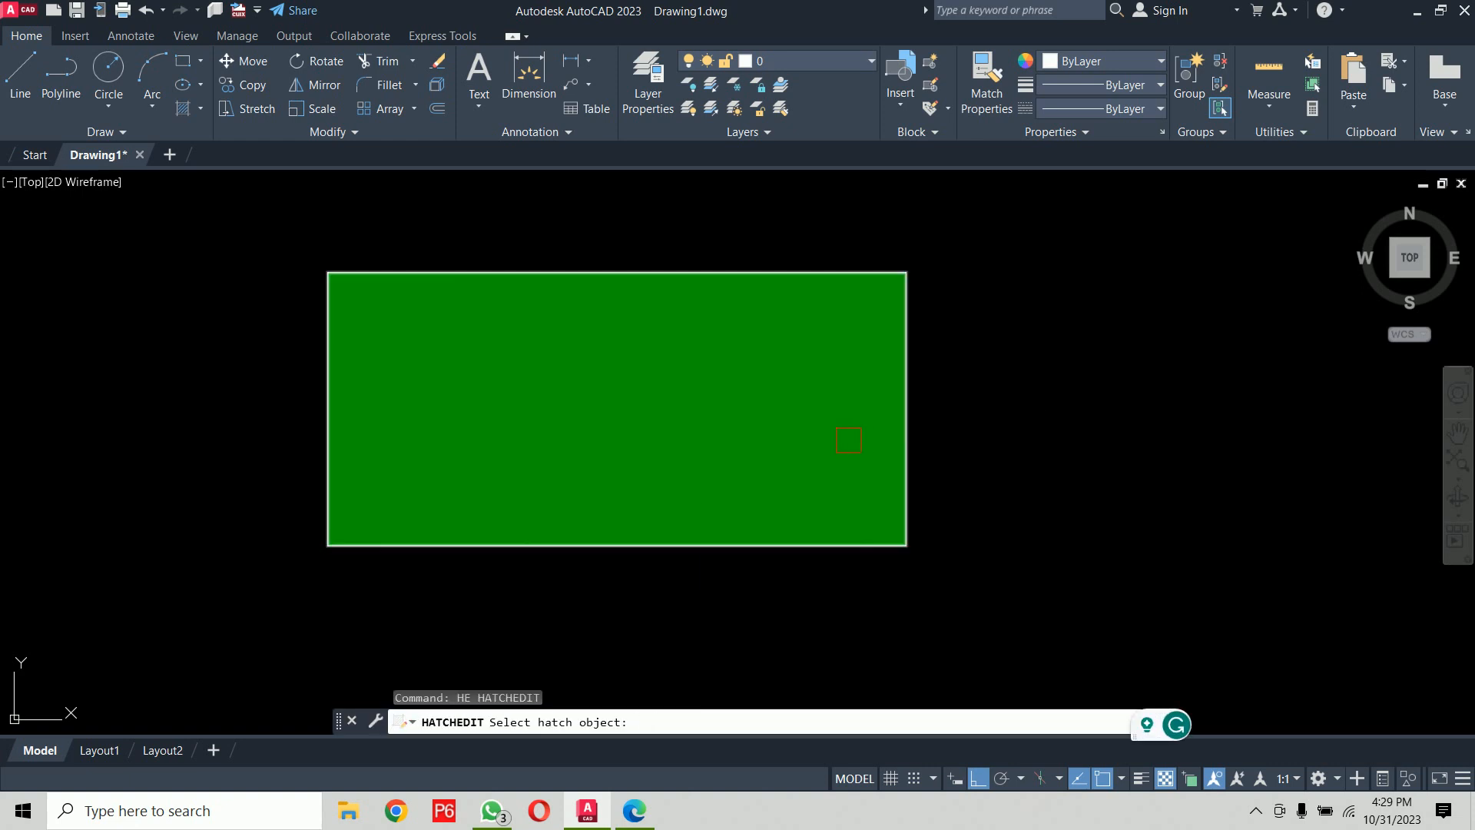
{"action": "left_click", "coordinate": [772, 434]}
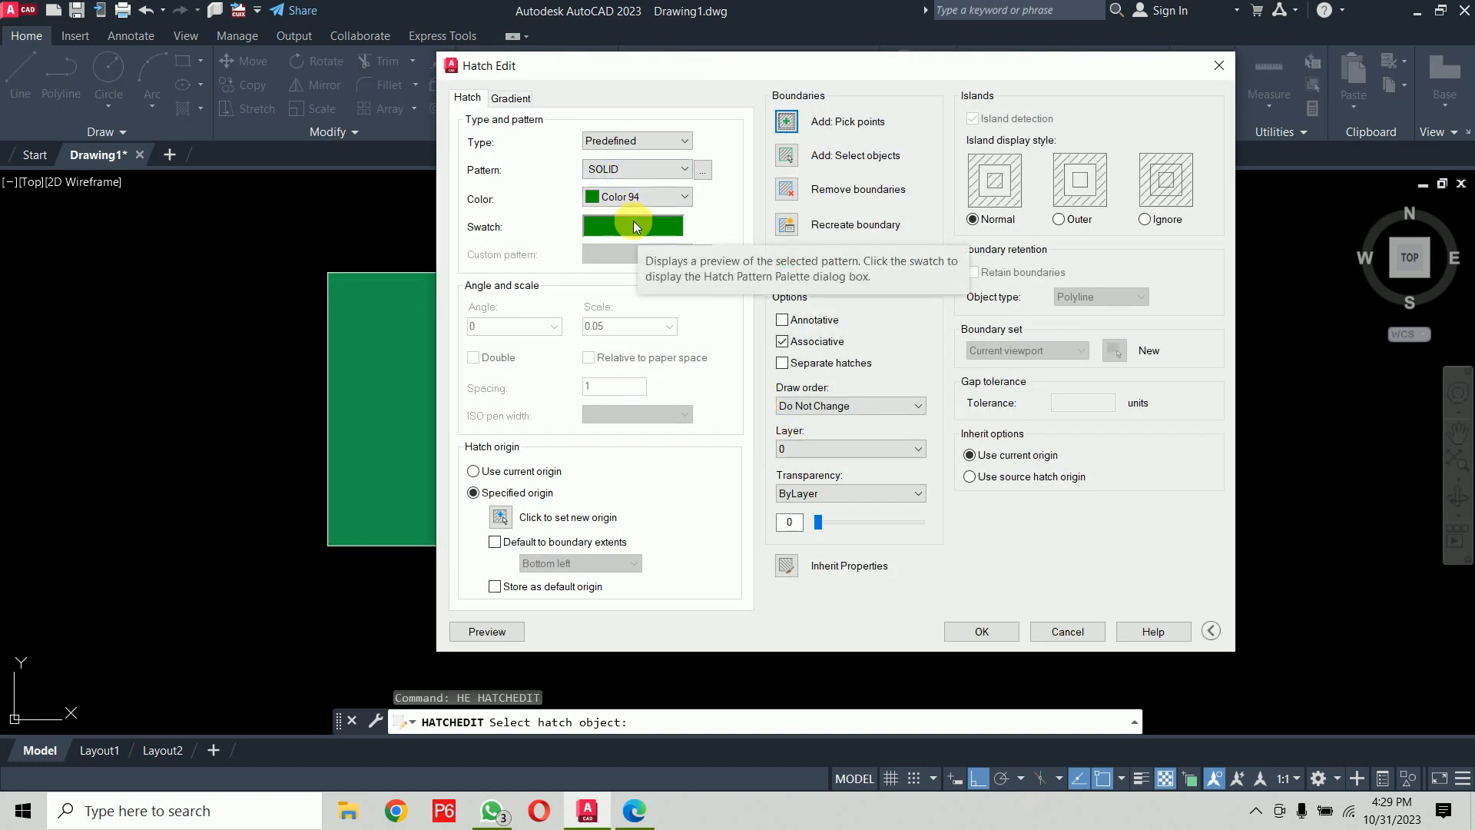
{"action": "left_click", "coordinate": [877, 406]}
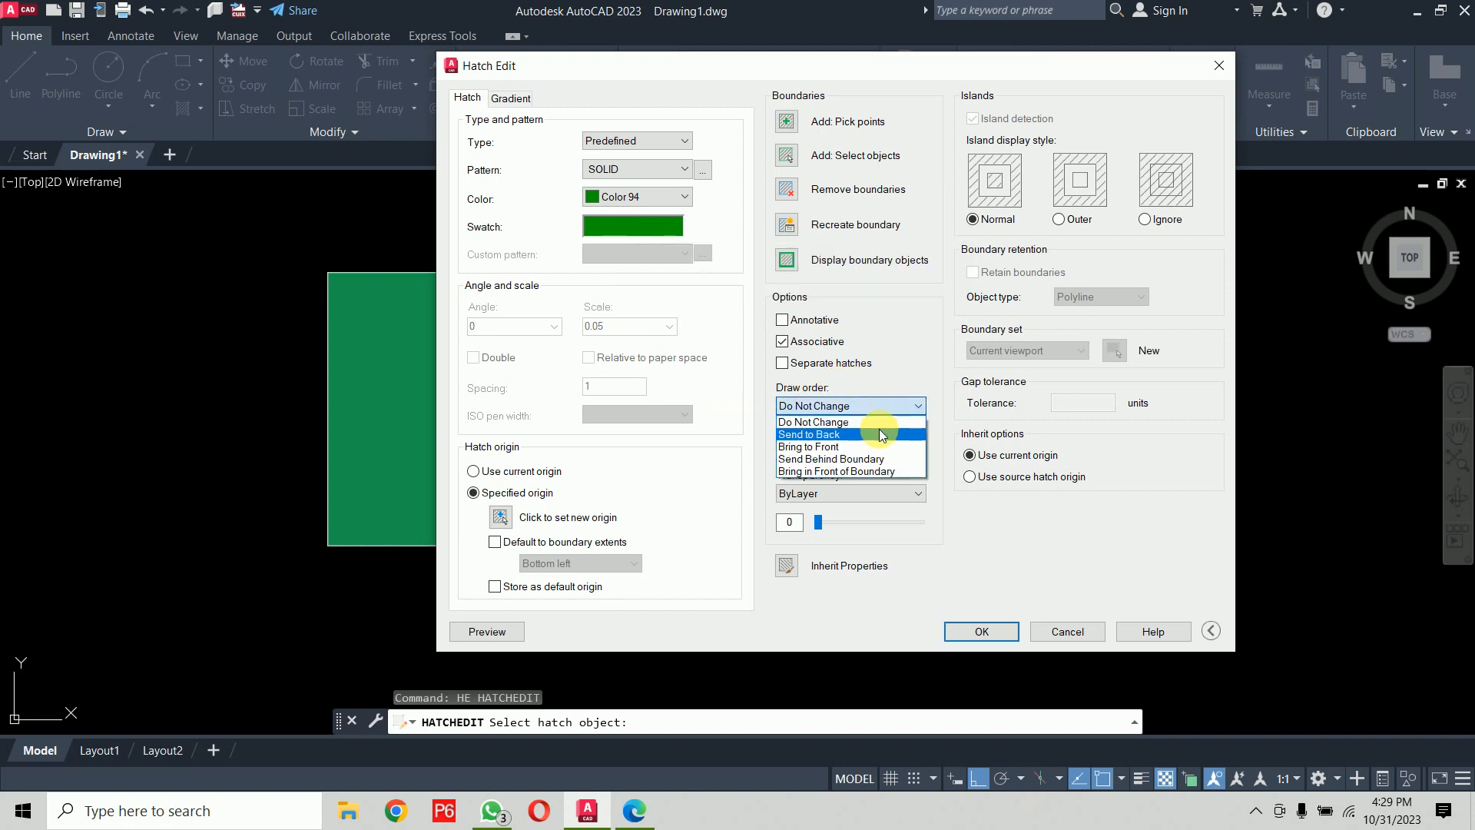
{"action": "left_click", "coordinate": [879, 435]}
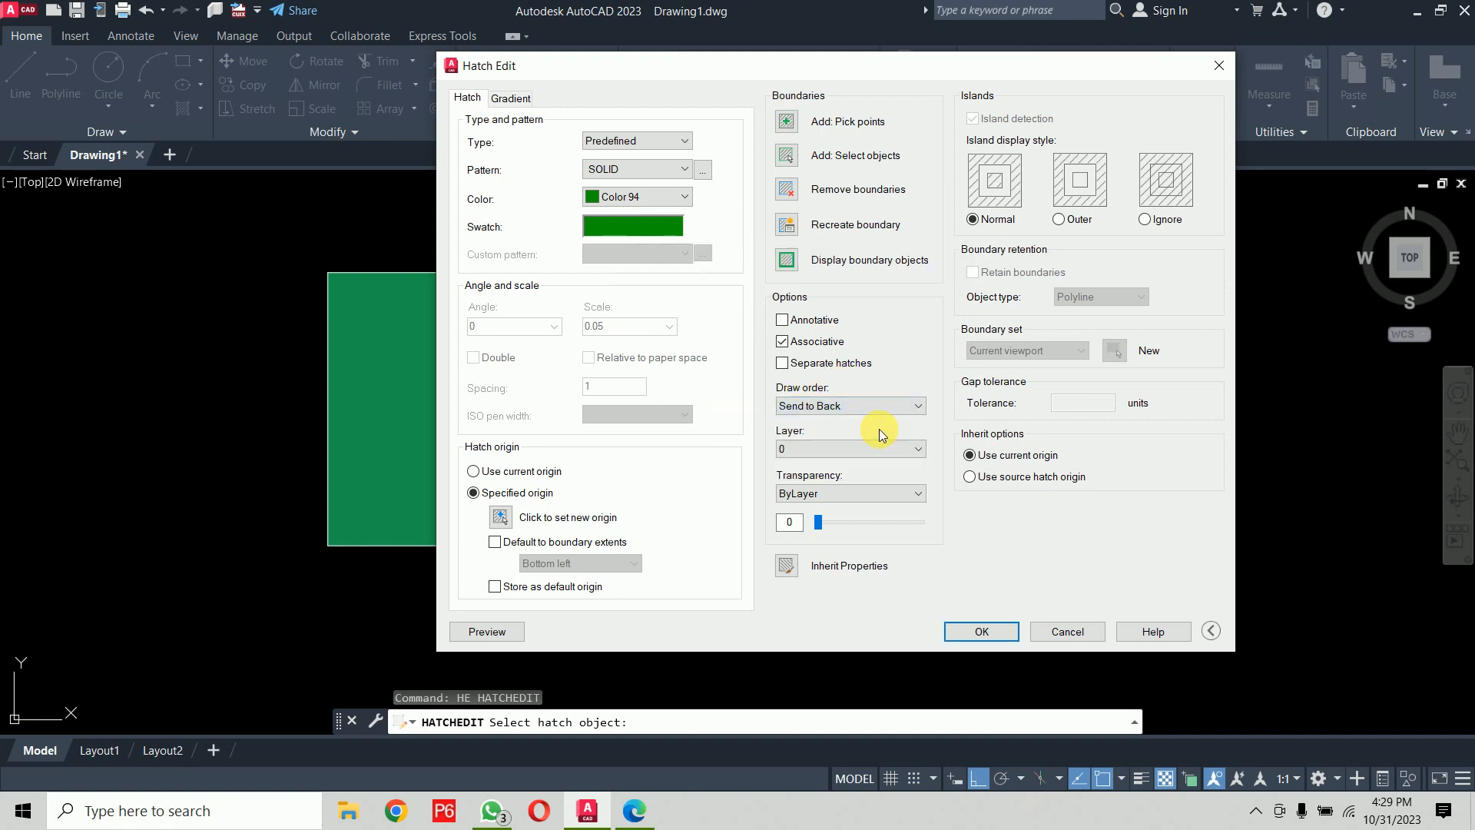
{"action": "left_click", "coordinate": [980, 631]}
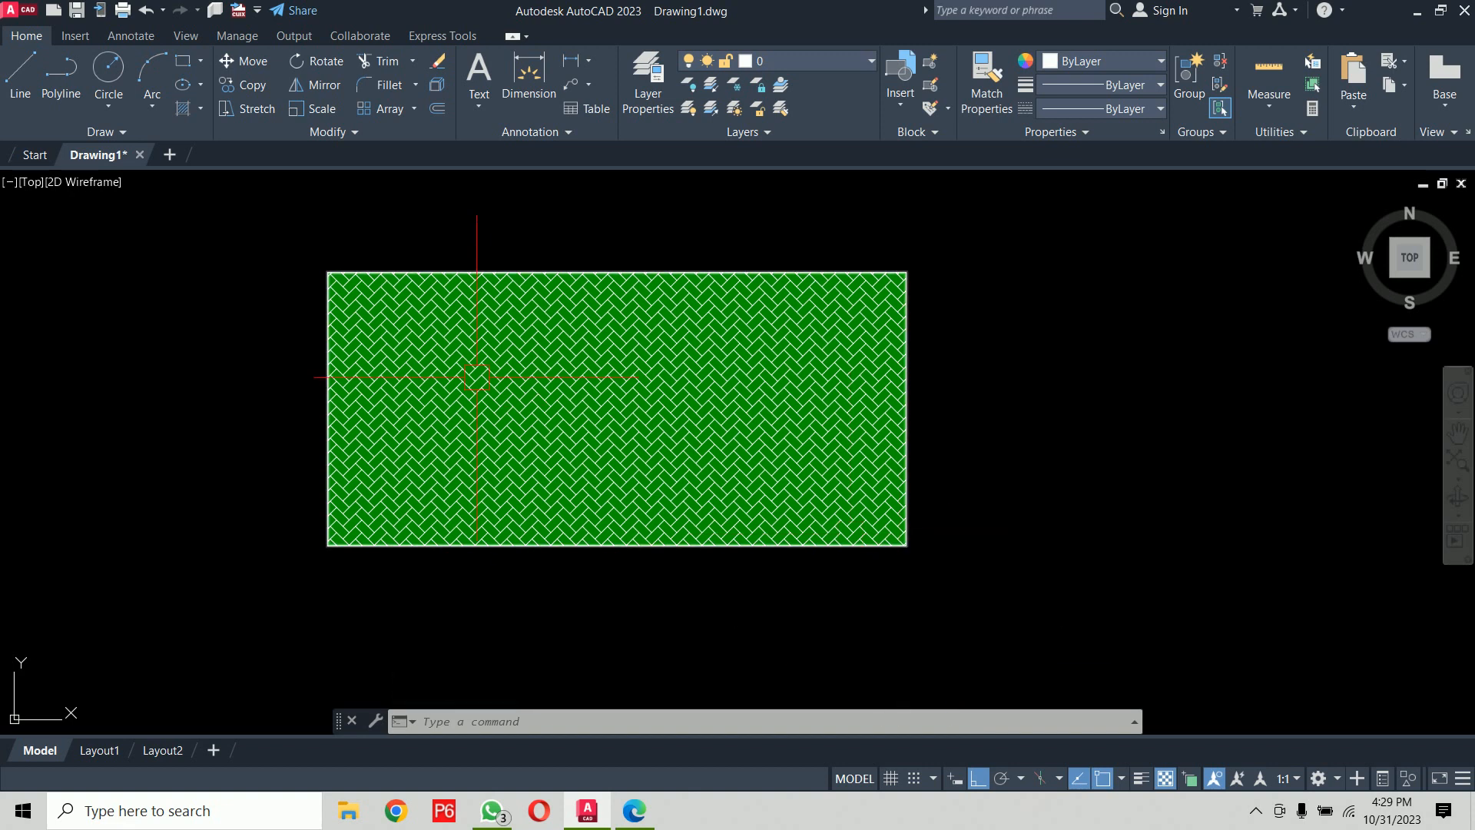
Step: Erase the herringbone and solid green hatches, keeping the rectangle's outline
{"action": "scroll", "coordinate": [414, 338], "scroll_direction": "up", "scroll_amount": 4}
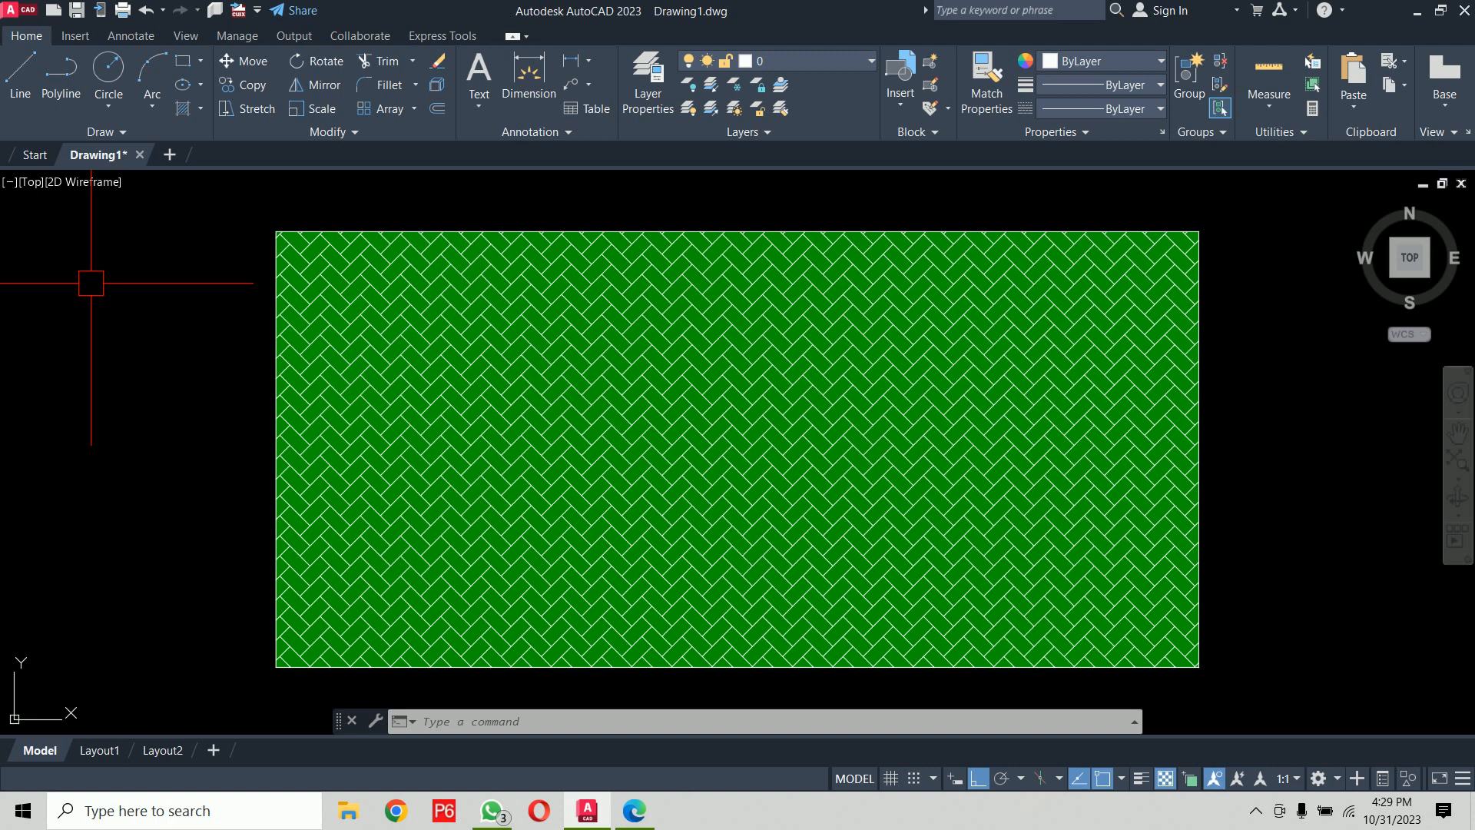
{"action": "scroll", "coordinate": [330, 361], "scroll_direction": "down", "scroll_amount": 2}
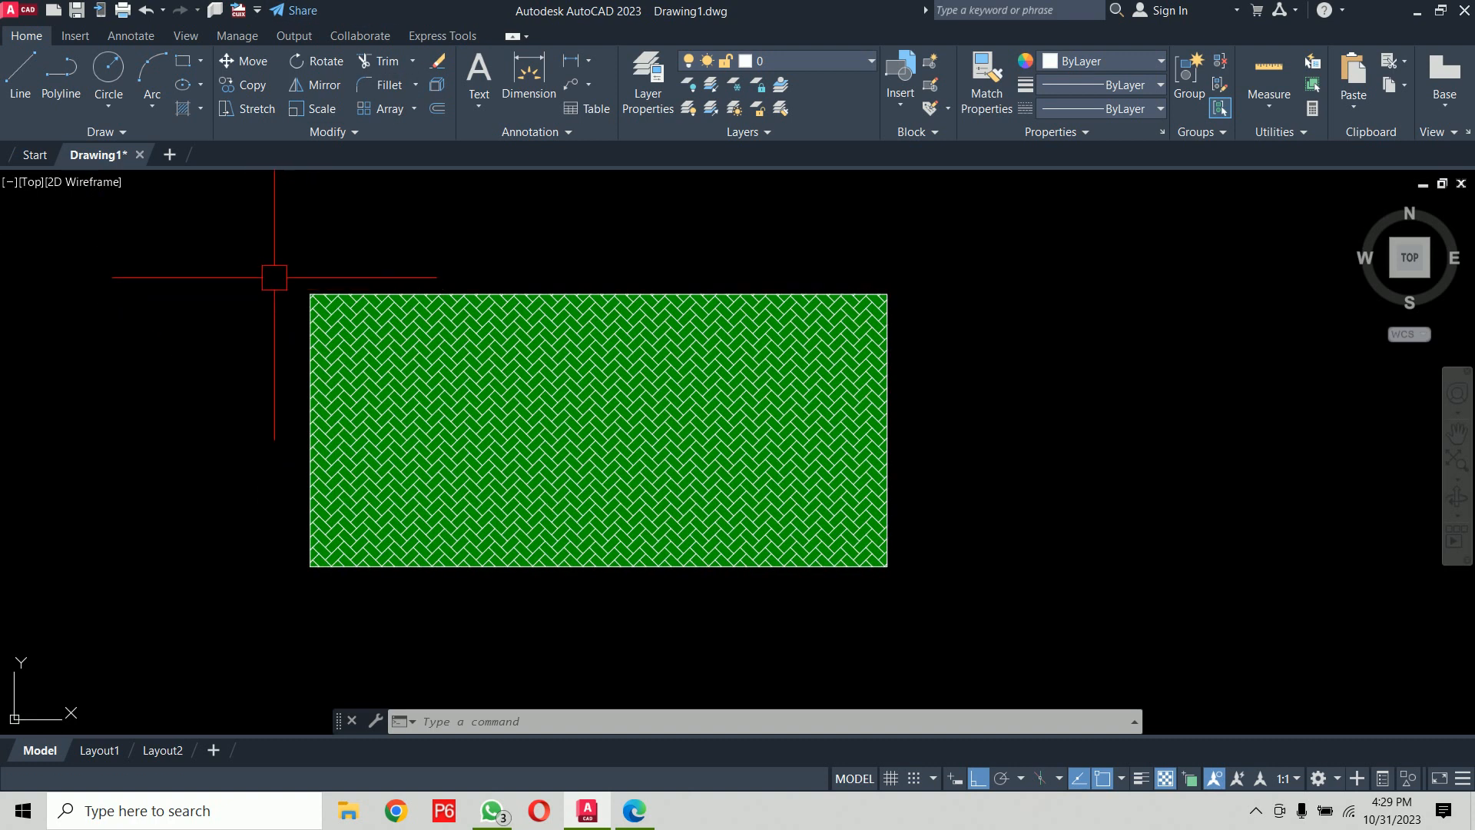
{"action": "left_click", "coordinate": [256, 225]}
{"action": "left_click", "coordinate": [1136, 667]}
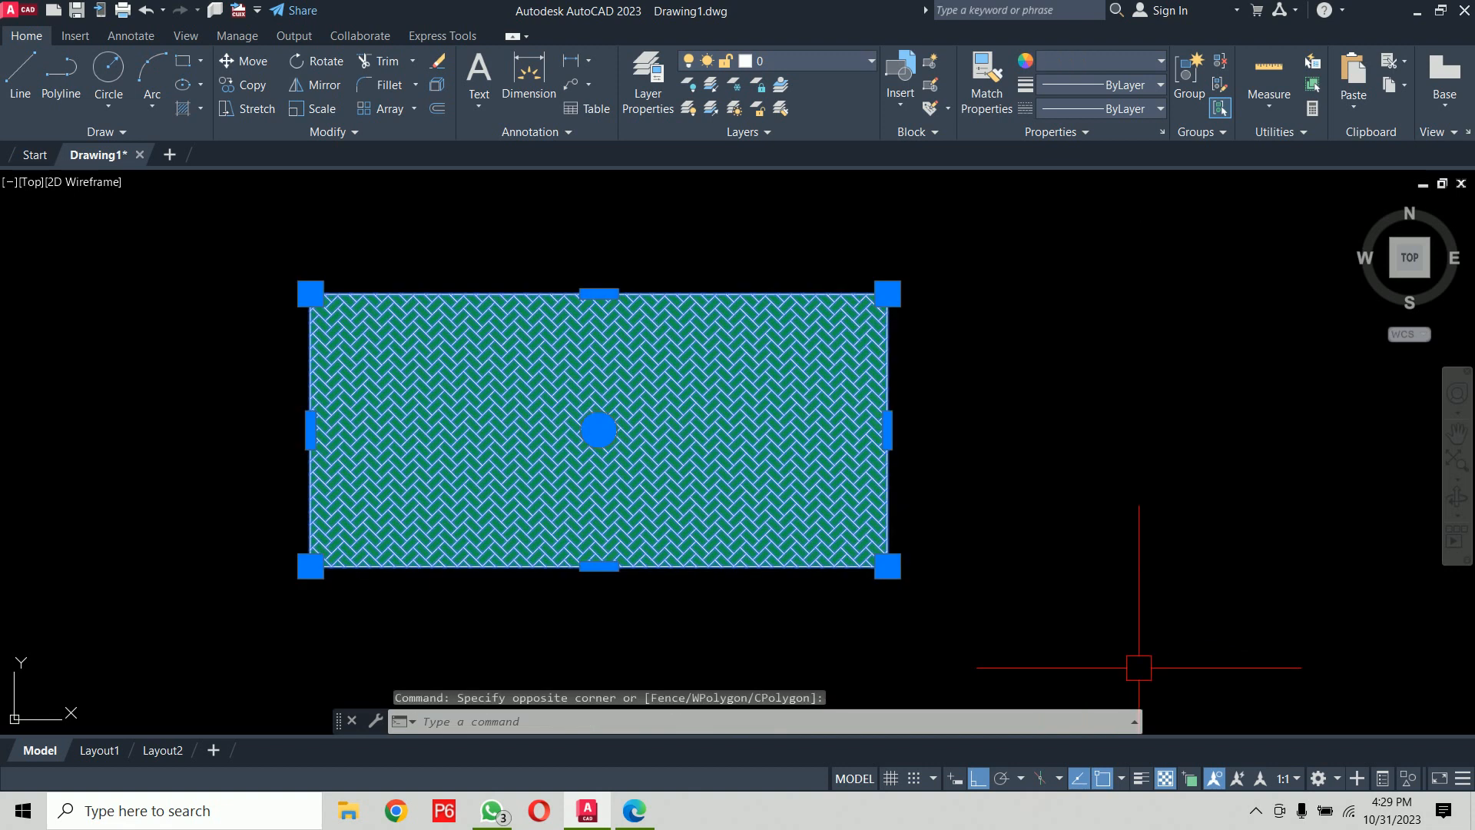
{"action": "key", "text": "Delete"}
{"action": "left_click", "coordinate": [737, 342]}
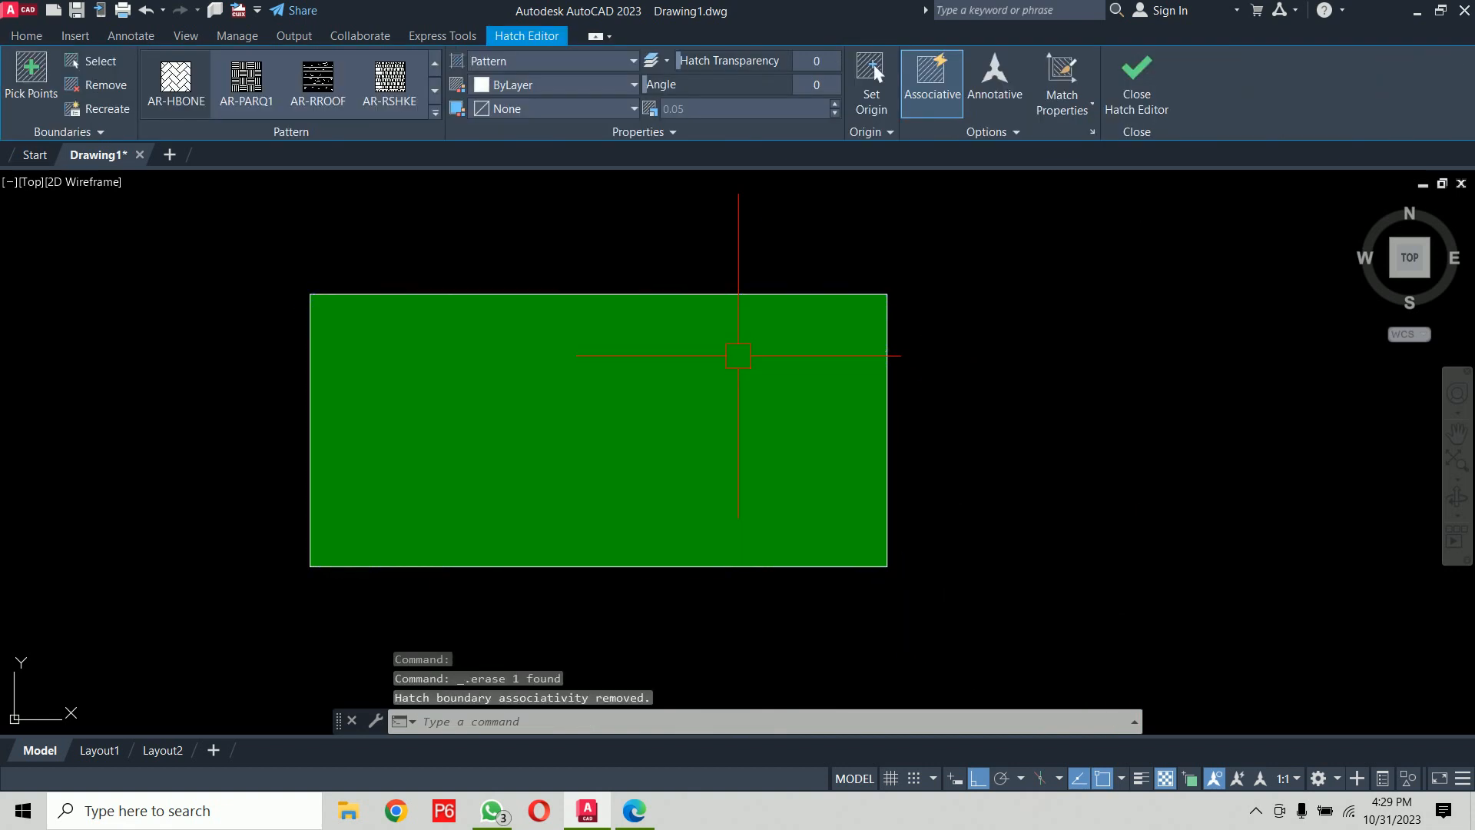
{"action": "key", "text": "Delete"}
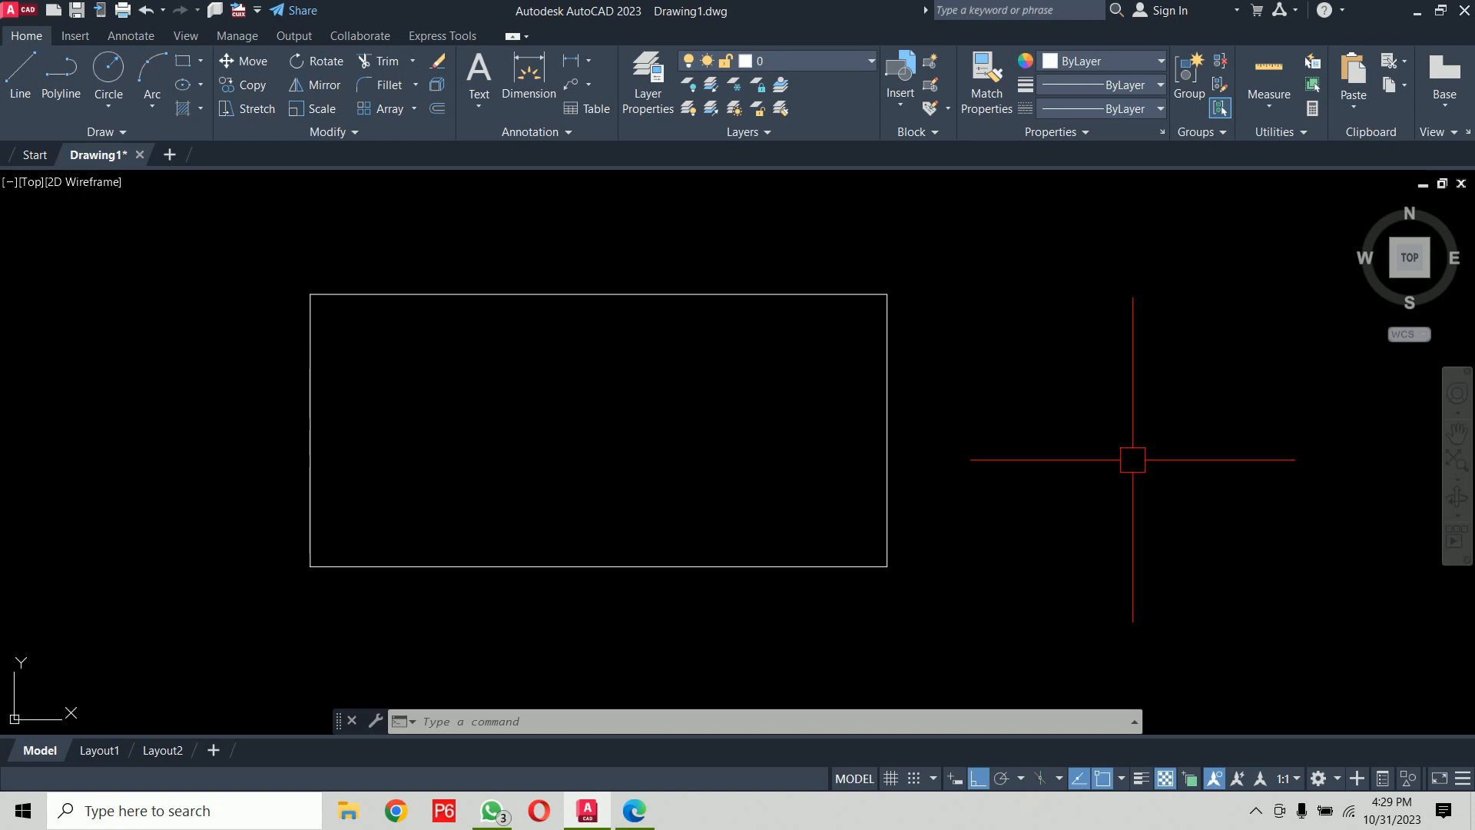
{"action": "type", "text": "CROSSINGAREACOLOR"}
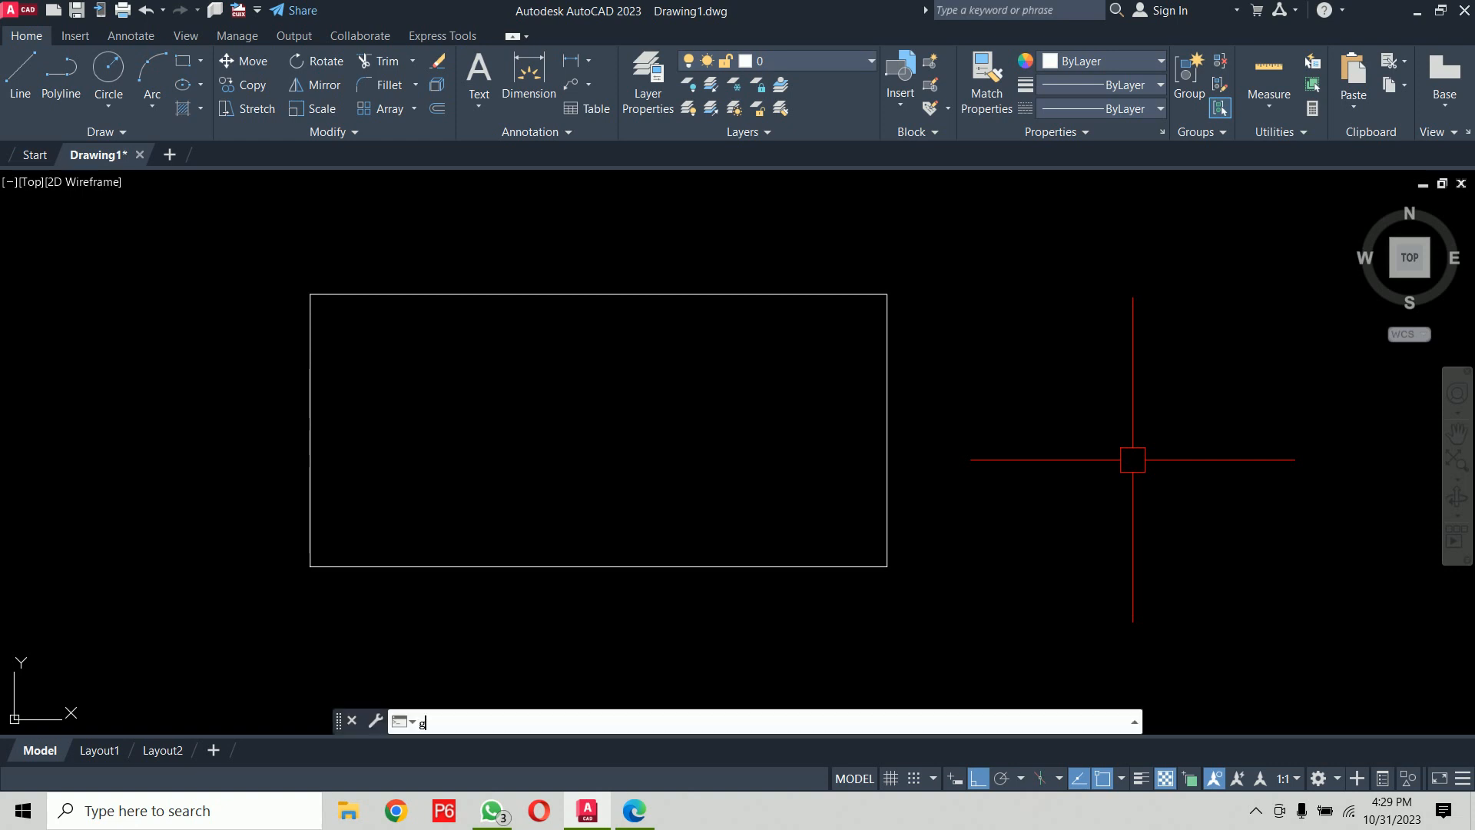
{"action": "key", "text": "Return"}
{"action": "key", "text": "Escape"}
{"action": "key", "text": "Escape"}
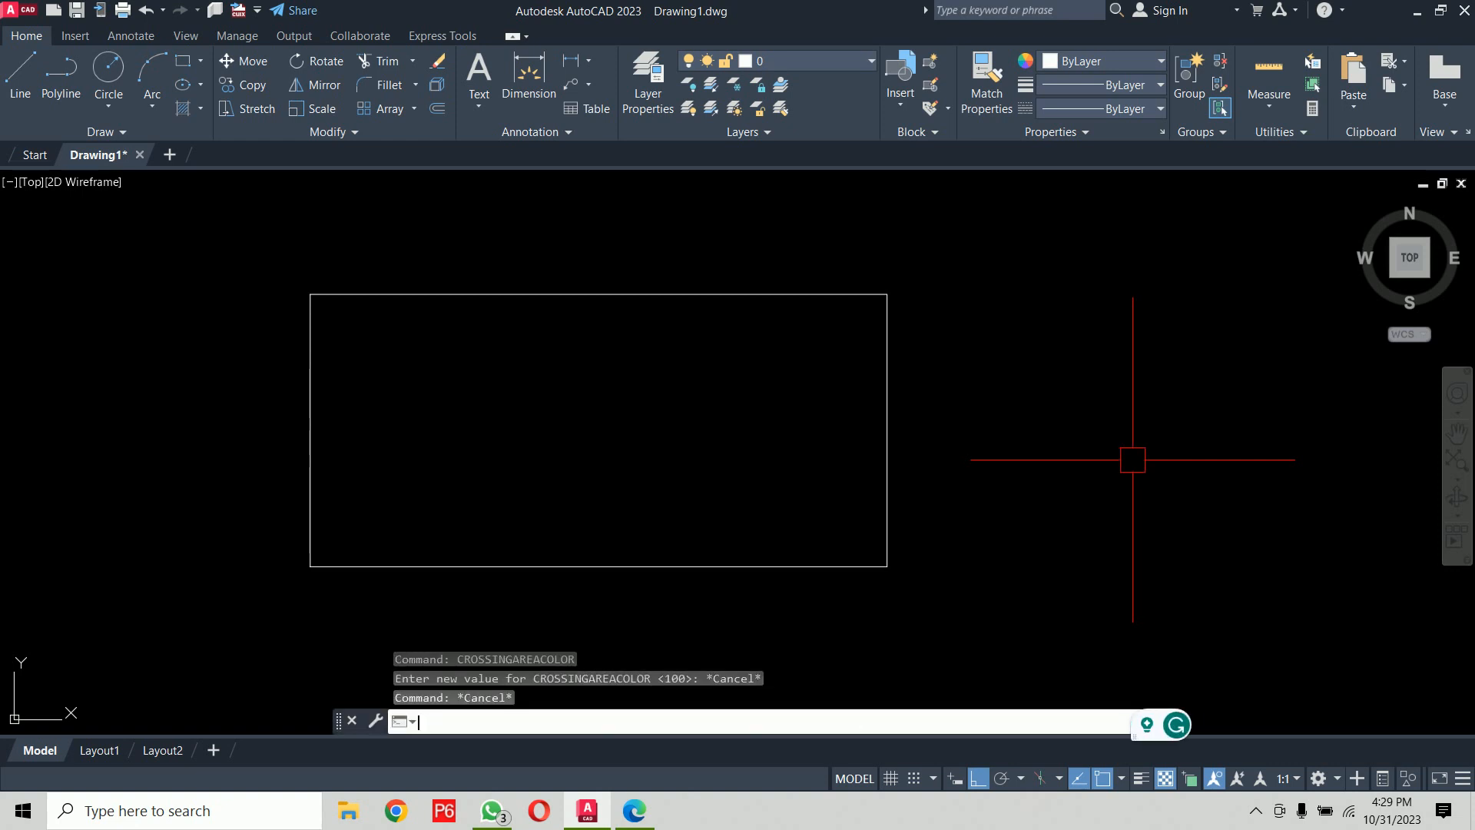
Step: Start the Gradient command, open its settings, try the one-color option and return to two colors
{"action": "type", "text": "gradient"}
{"action": "key", "text": "Return"}
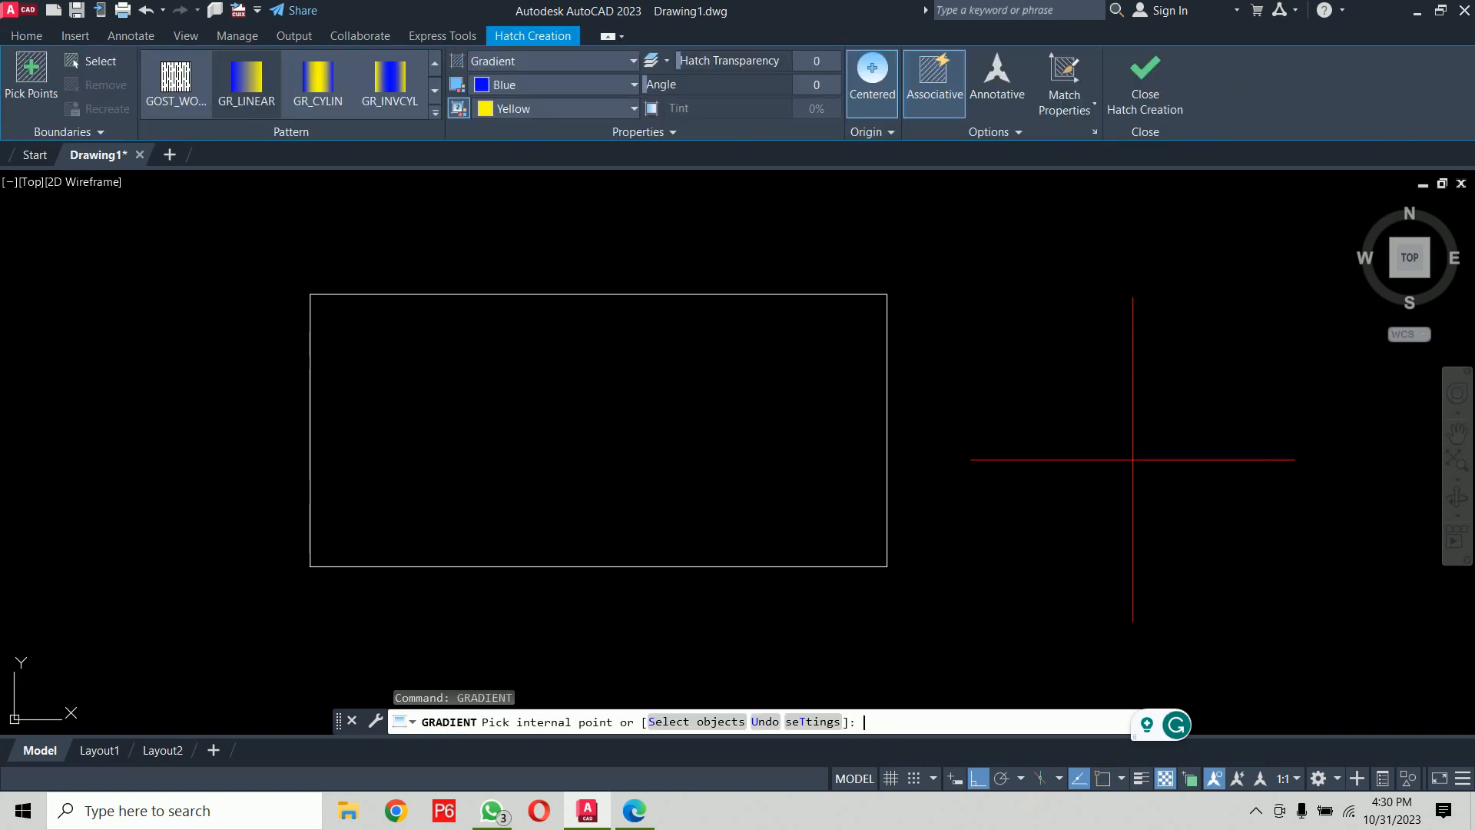
{"action": "type", "text": "t"}
{"action": "key", "text": "Return"}
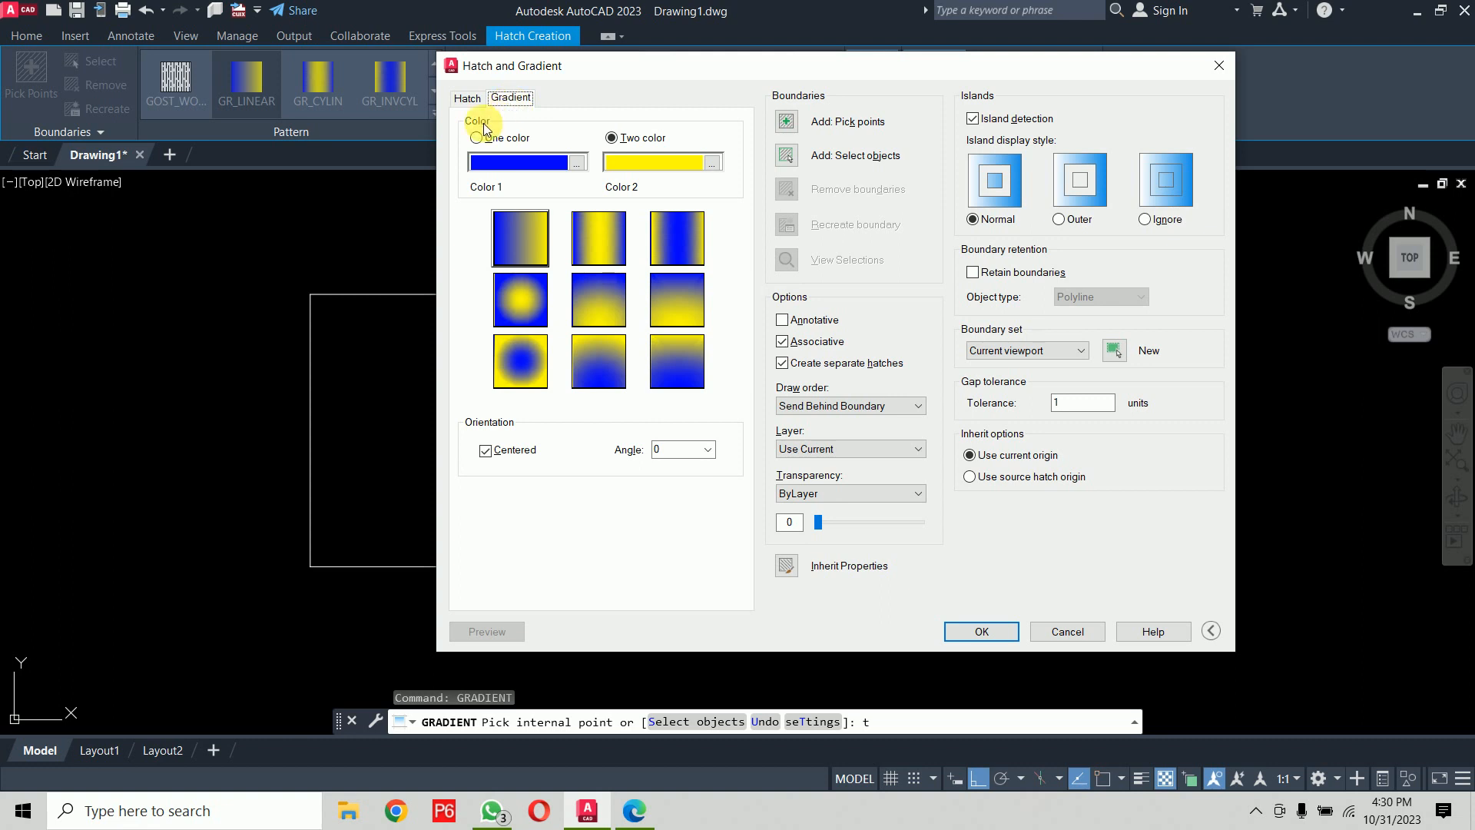
{"action": "left_click", "coordinate": [510, 142]}
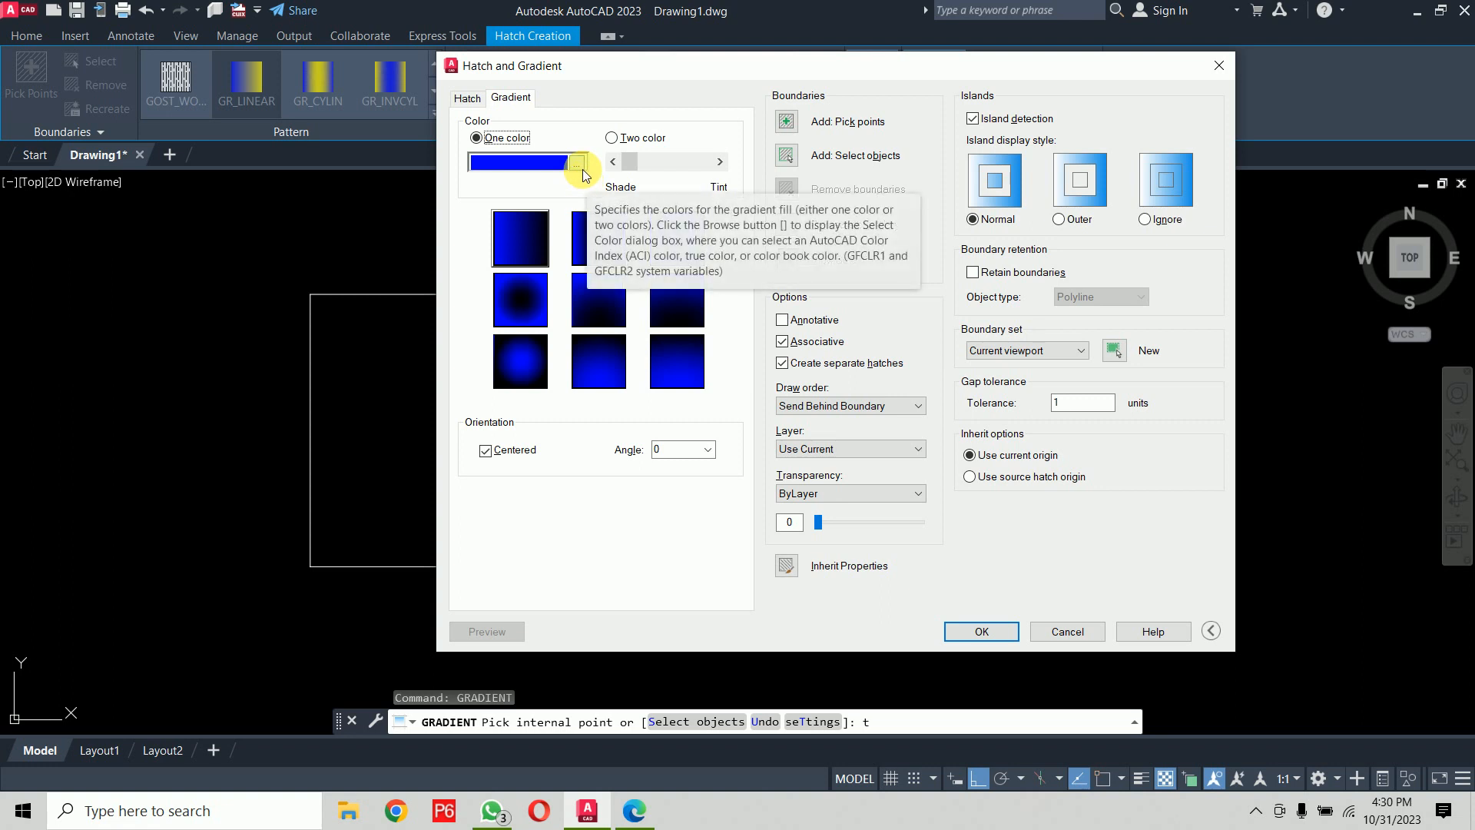
{"action": "left_click", "coordinate": [626, 144]}
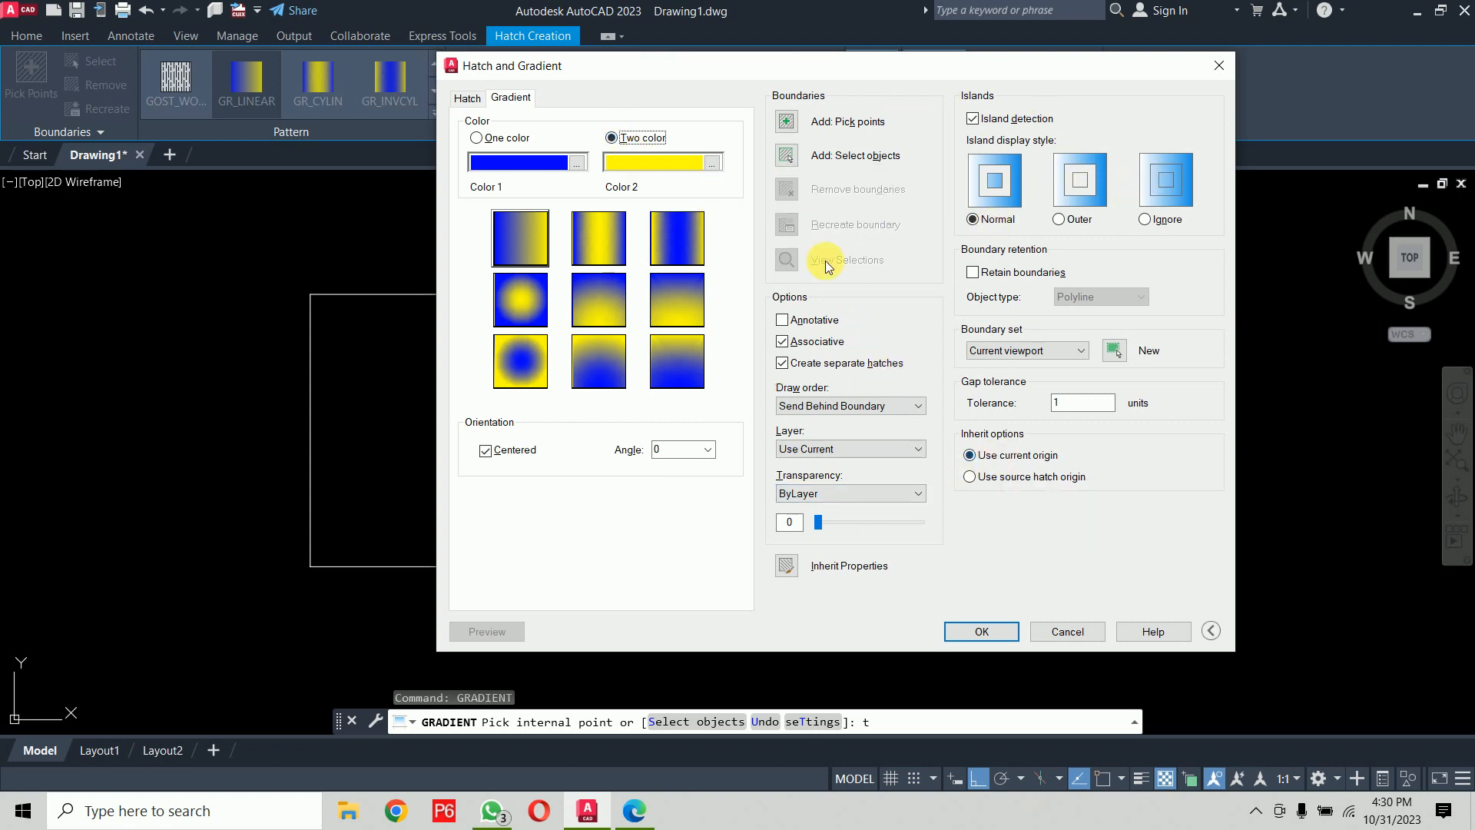
Step: Set the gradient's first color to index color 60 and its second color to index color 30
{"action": "left_click", "coordinate": [577, 165]}
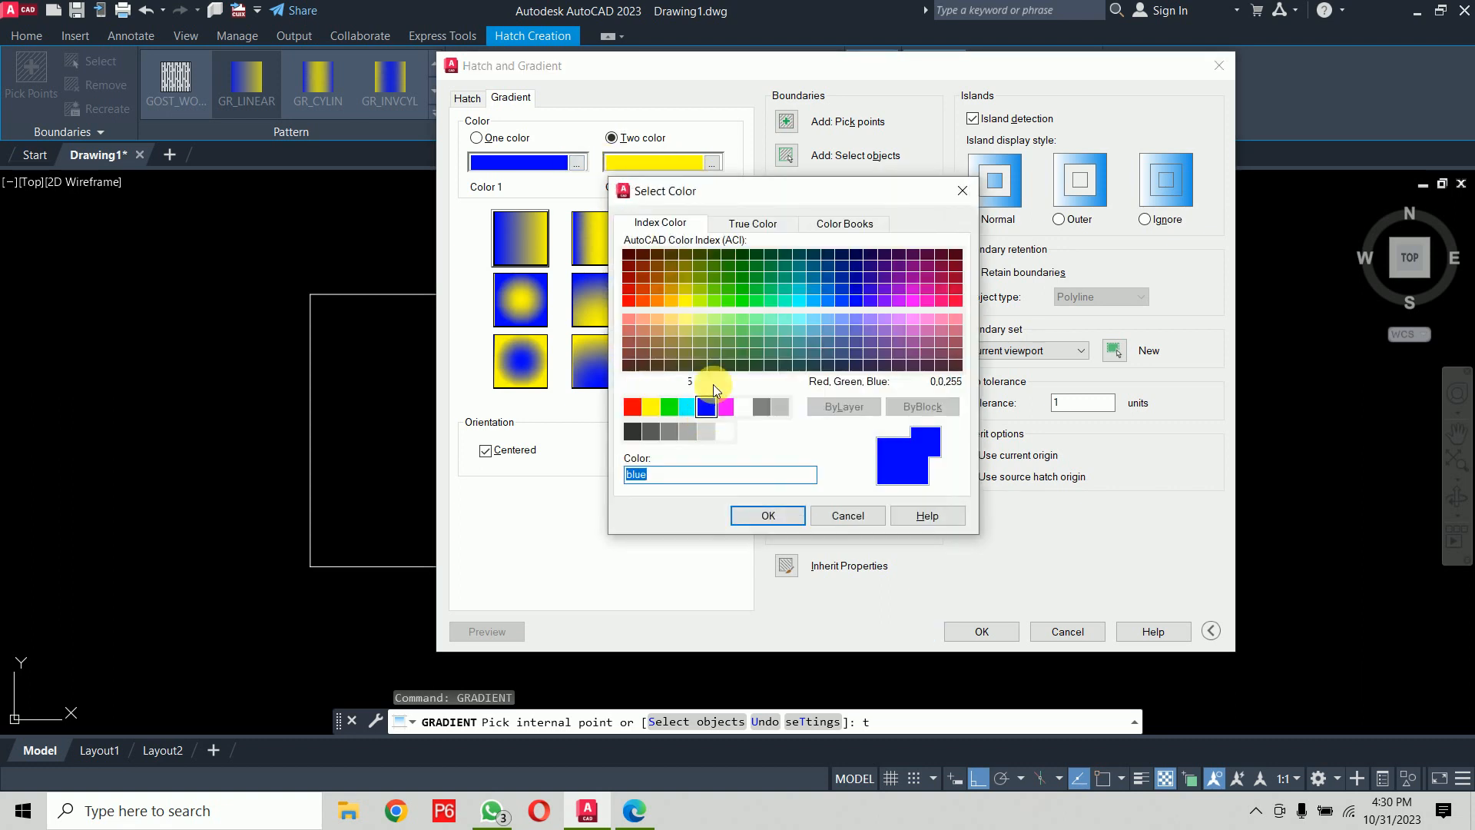
{"action": "left_click", "coordinate": [699, 301]}
{"action": "left_click", "coordinate": [764, 511]}
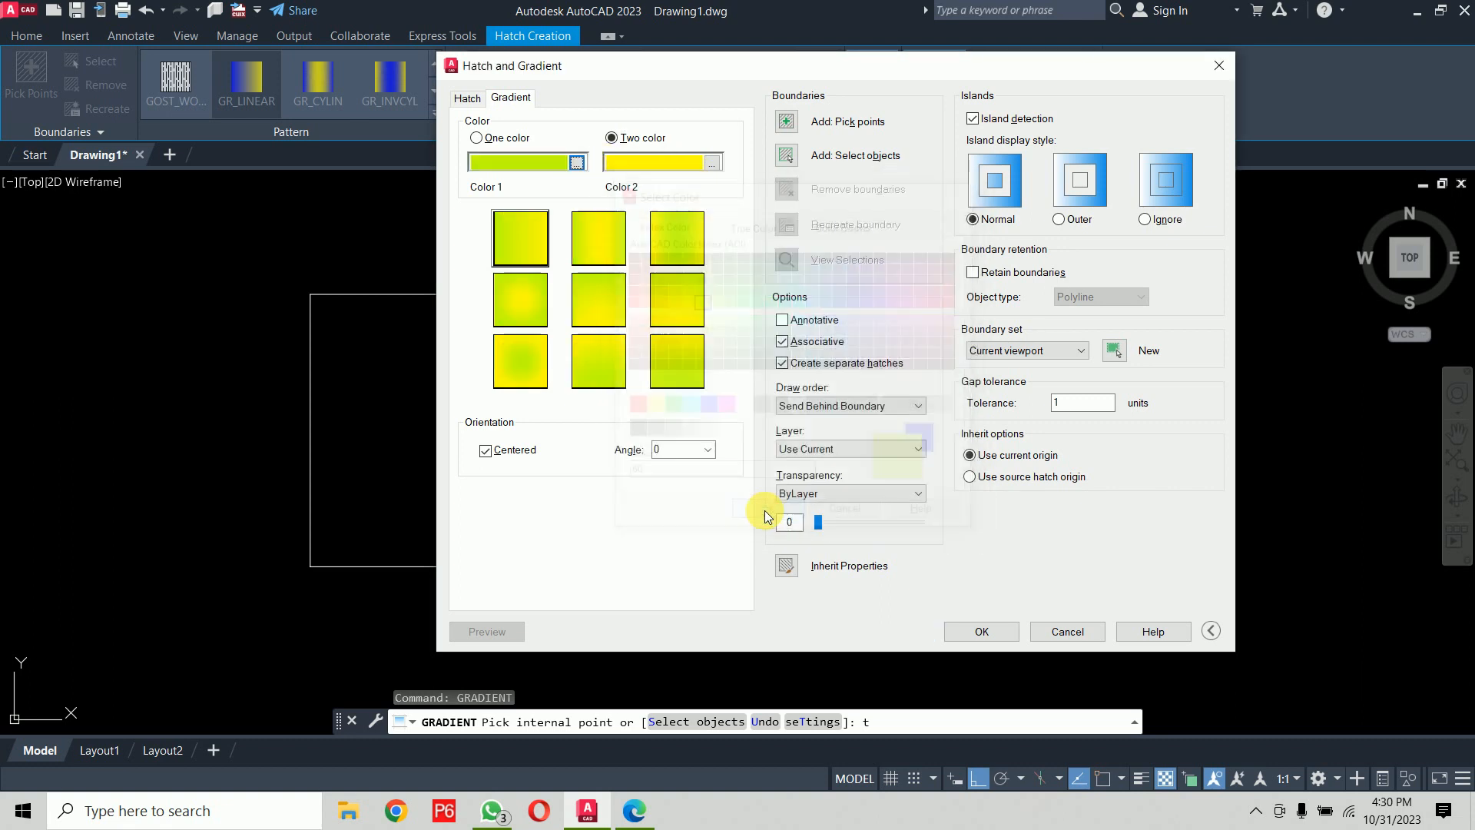
{"action": "left_click", "coordinate": [714, 165]}
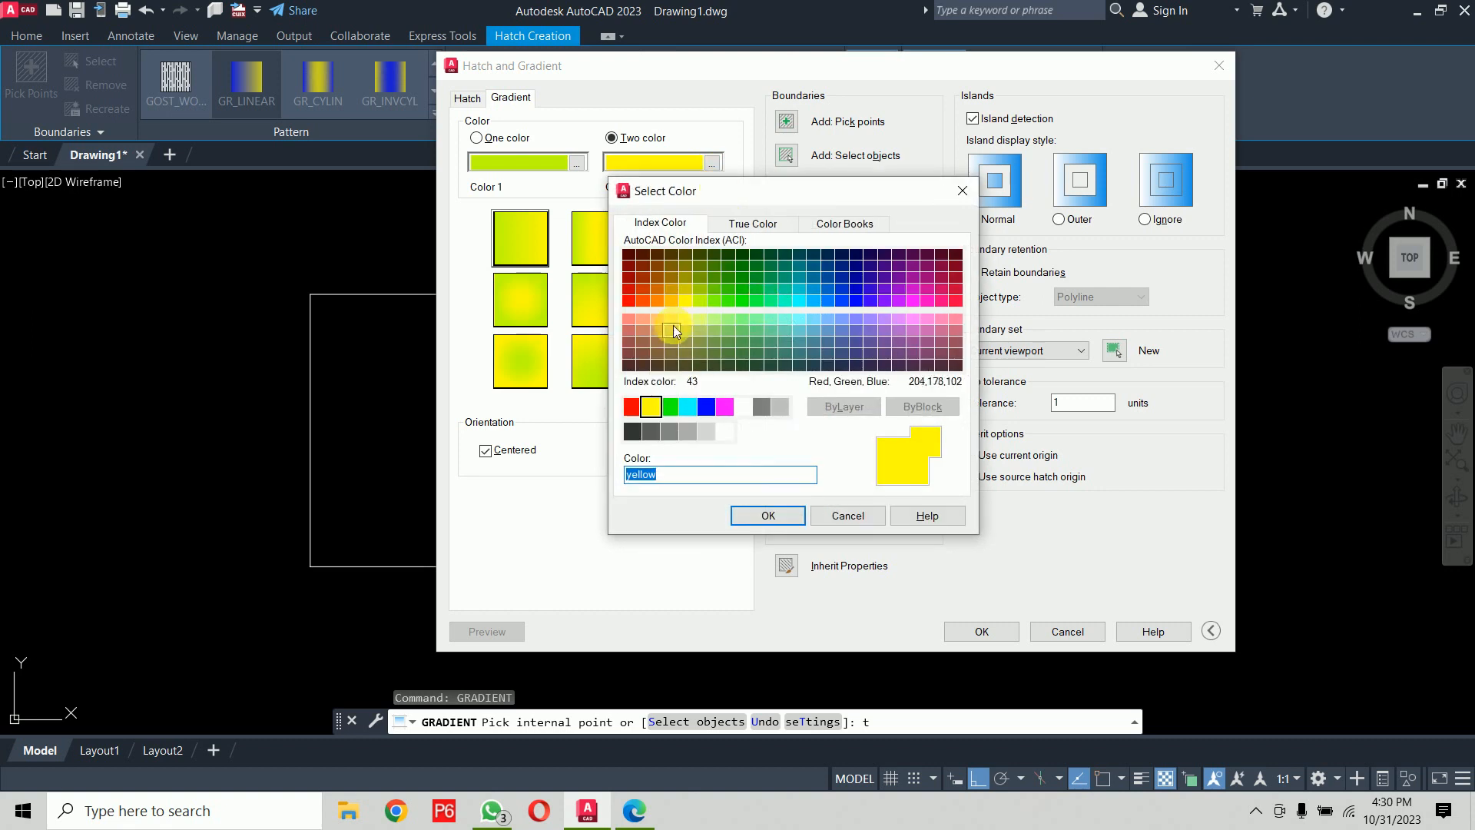
{"action": "left_click", "coordinate": [657, 301]}
{"action": "left_click", "coordinate": [799, 528]}
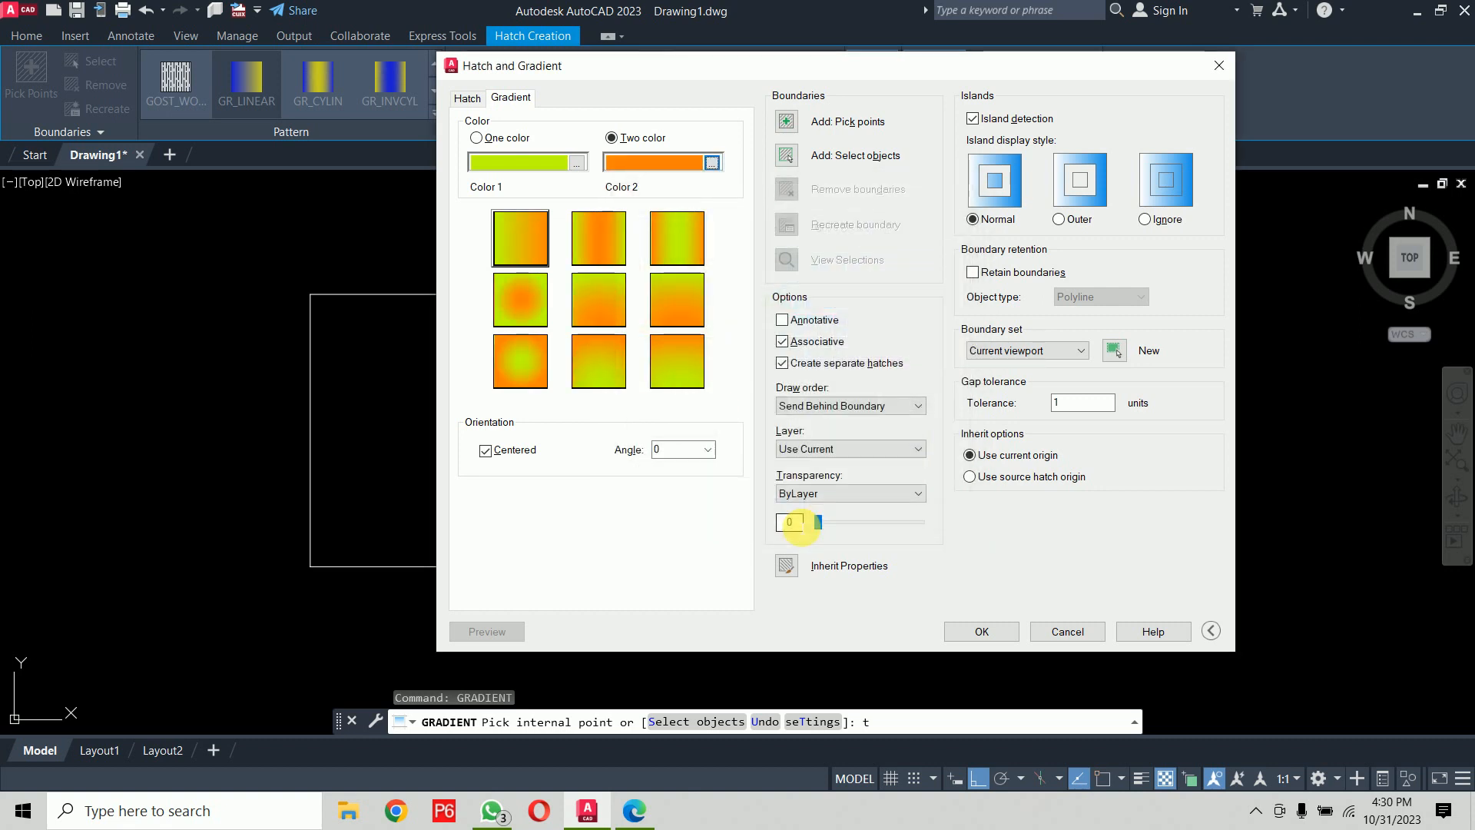
Step: Try several gradient styles, choose the spherical one (GR_SPHER), and fill the rectangle with it by picking an internal point
{"action": "left_click", "coordinate": [593, 255]}
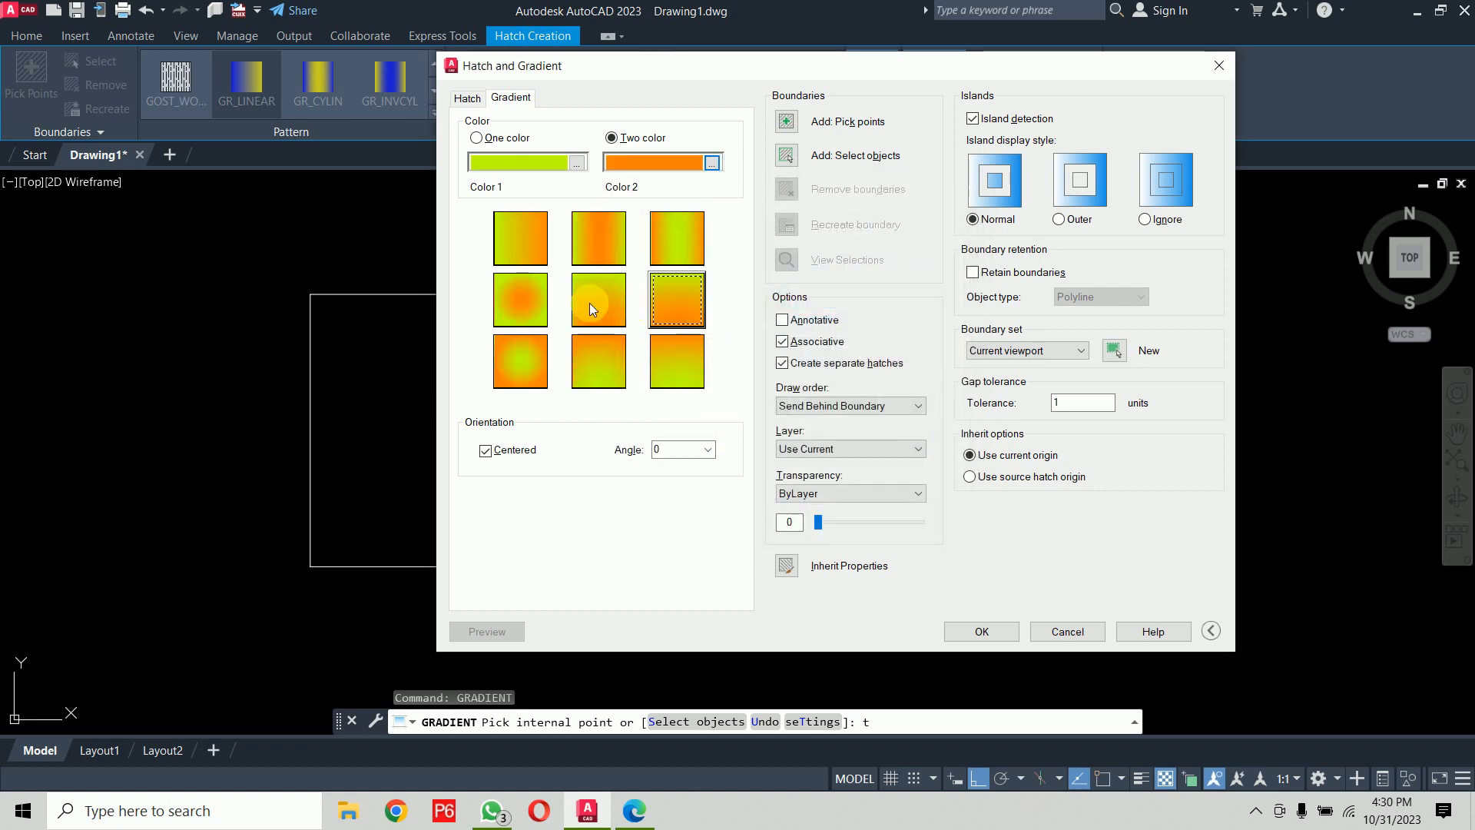
{"action": "left_click", "coordinate": [540, 365]}
{"action": "left_click", "coordinate": [676, 365]}
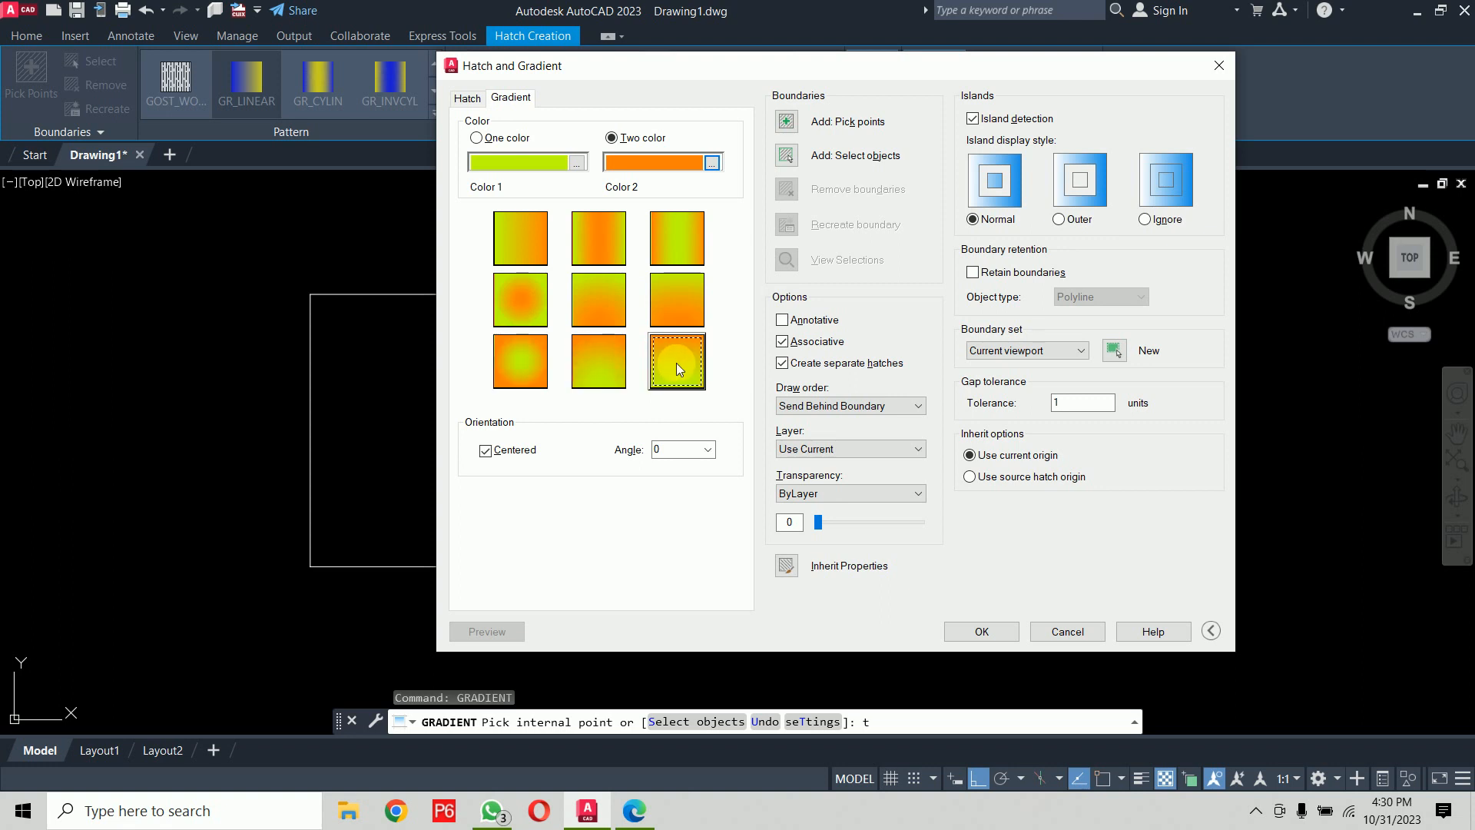
{"action": "left_click", "coordinate": [531, 314]}
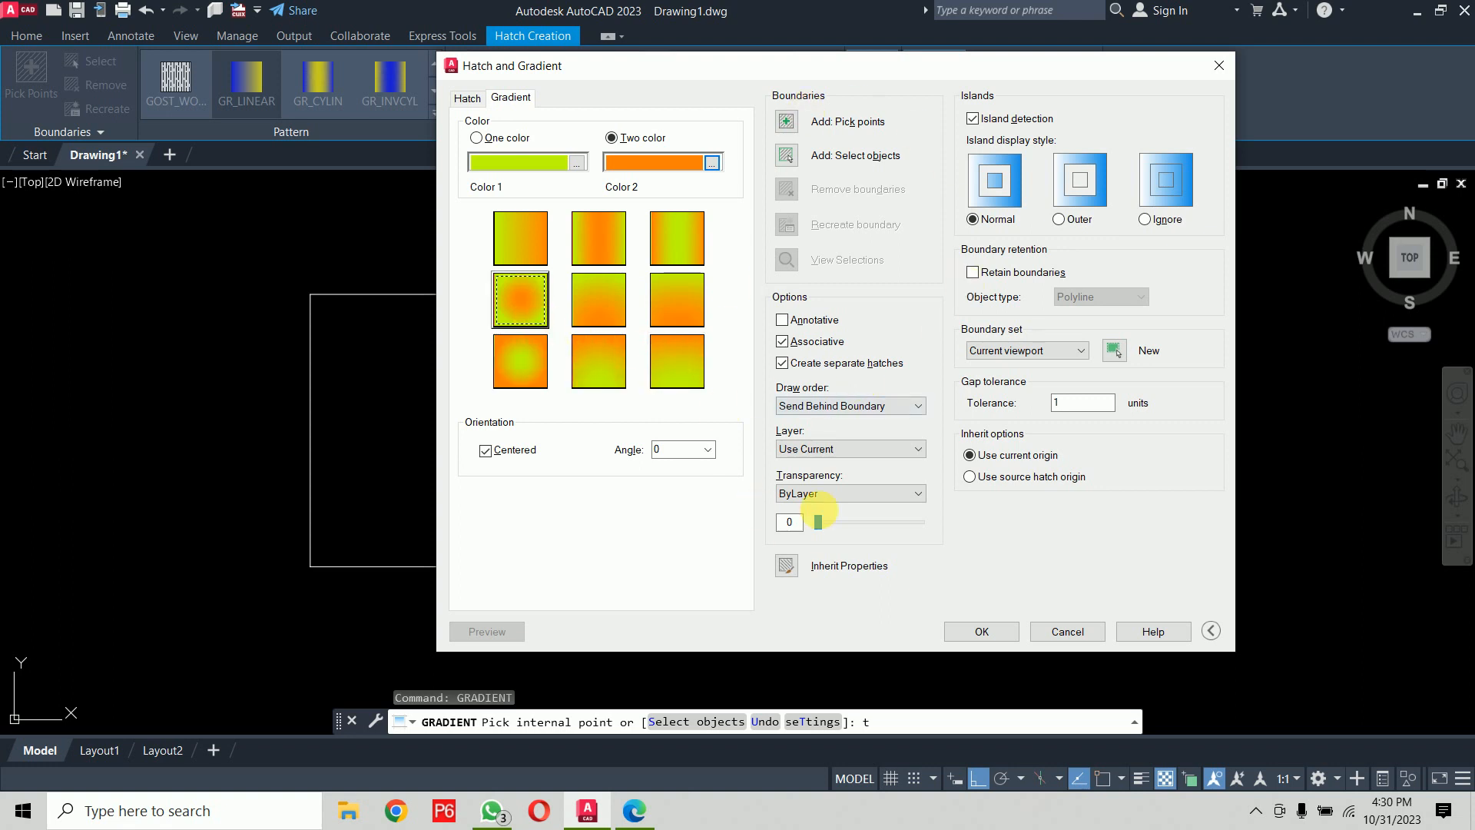
{"action": "left_click", "coordinate": [794, 136]}
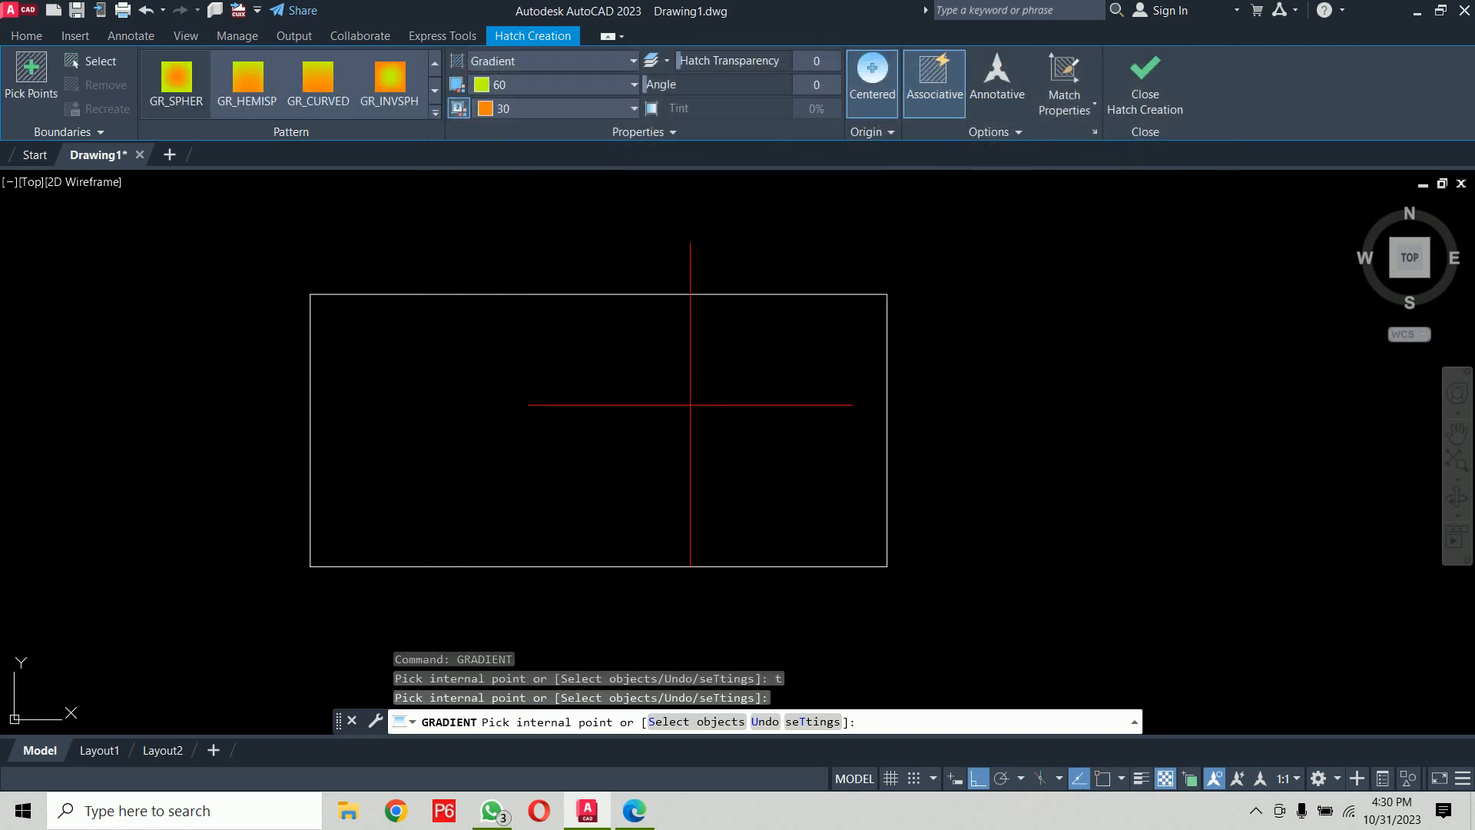
{"action": "left_click", "coordinate": [691, 401]}
{"action": "left_click", "coordinate": [1140, 88]}
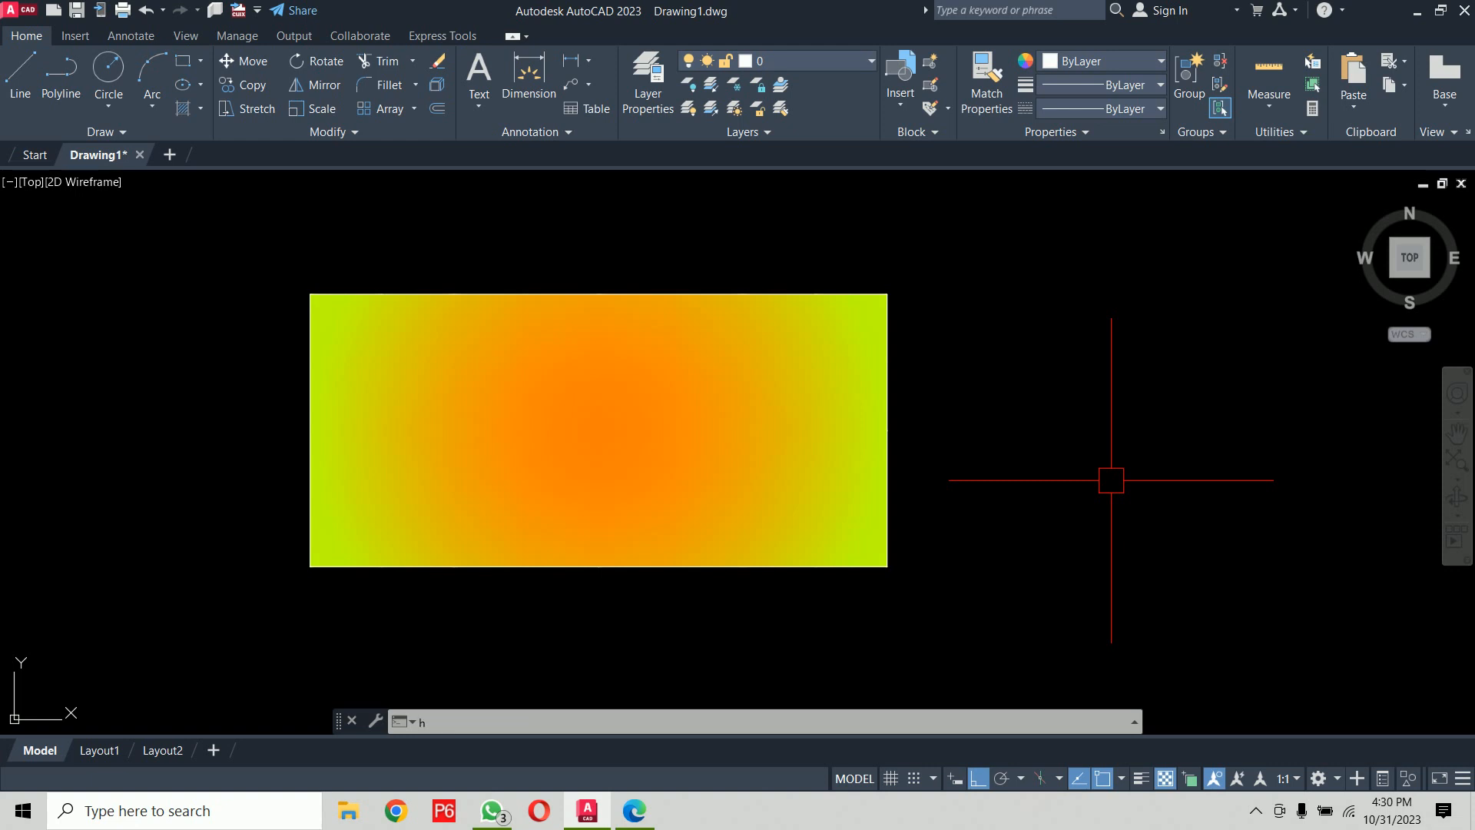
Step: Start a new hatch and open the palette of predefined patterns from its settings
{"action": "key", "text": "Return"}
{"action": "type", "text": "t"}
{"action": "key", "text": "Return"}
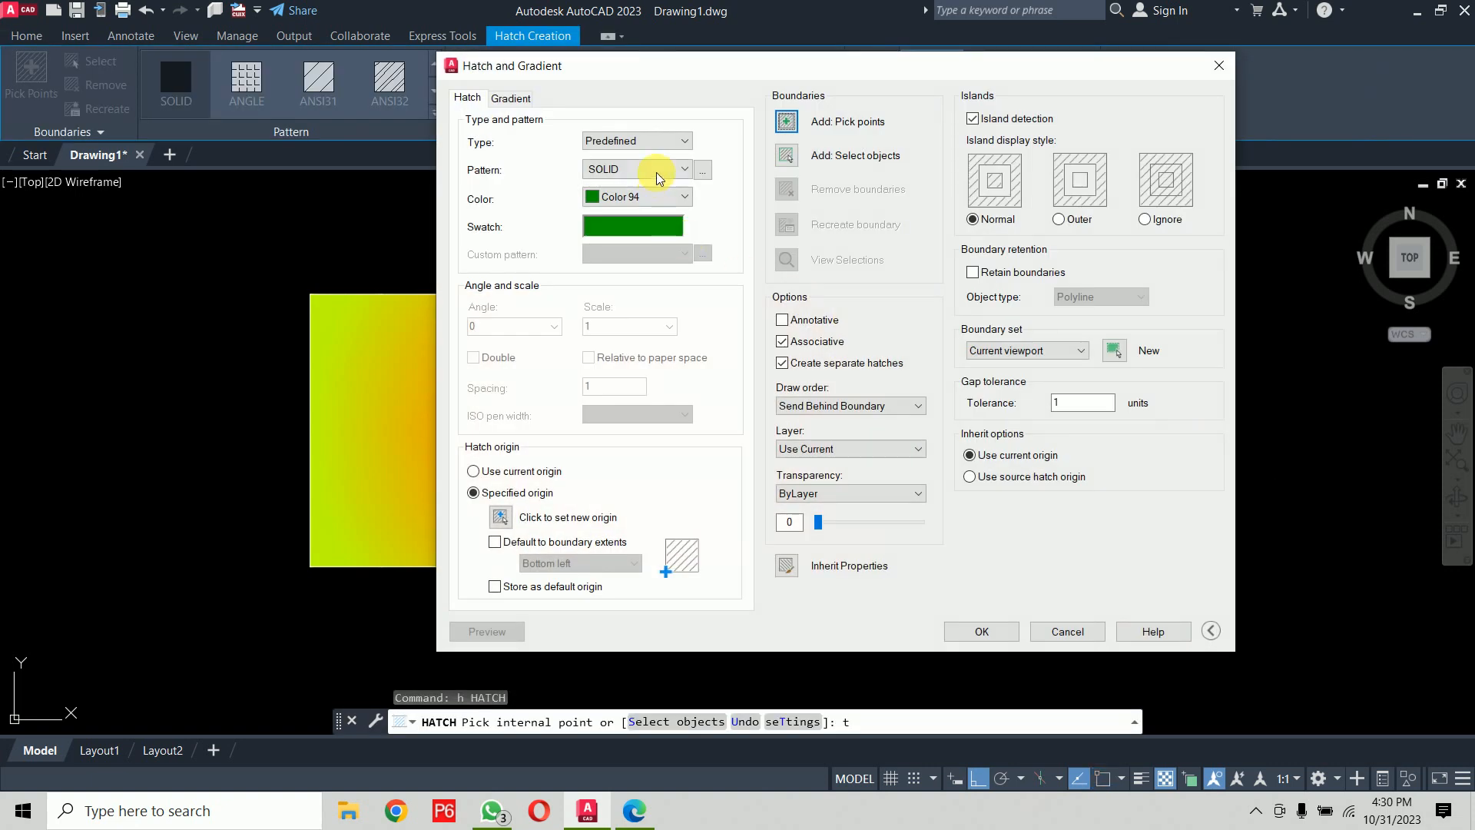
{"action": "left_click", "coordinate": [658, 172]}
{"action": "left_click", "coordinate": [710, 169]}
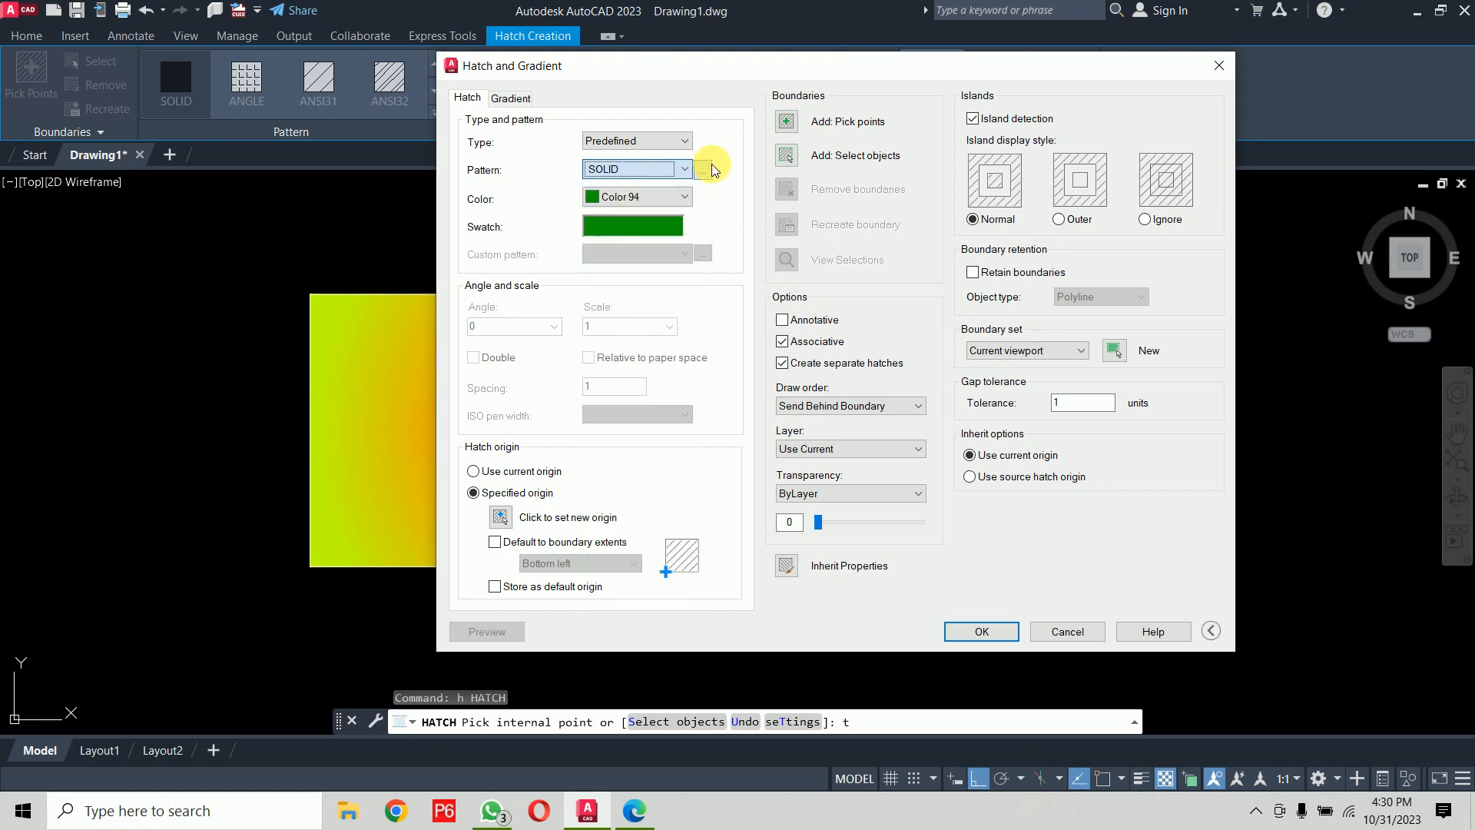
{"action": "left_click", "coordinate": [711, 169]}
Step: Look through the other predefined hatch patterns, trying entries such as MUDST, NET3 and GRASS
{"action": "scroll", "coordinate": [742, 302], "scroll_direction": "down", "scroll_amount": 5}
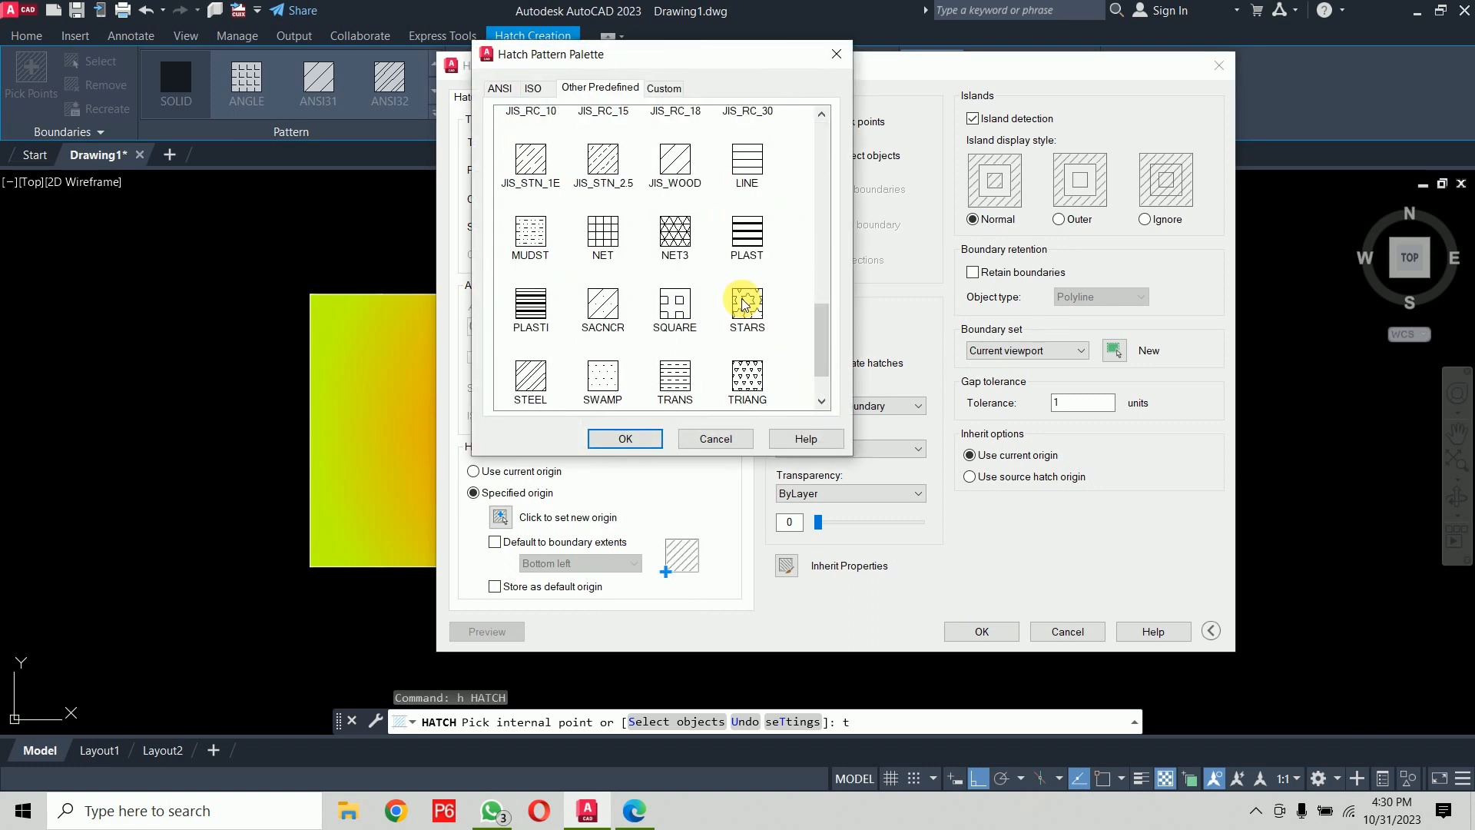
{"action": "scroll", "coordinate": [742, 301], "scroll_direction": "down", "scroll_amount": 1}
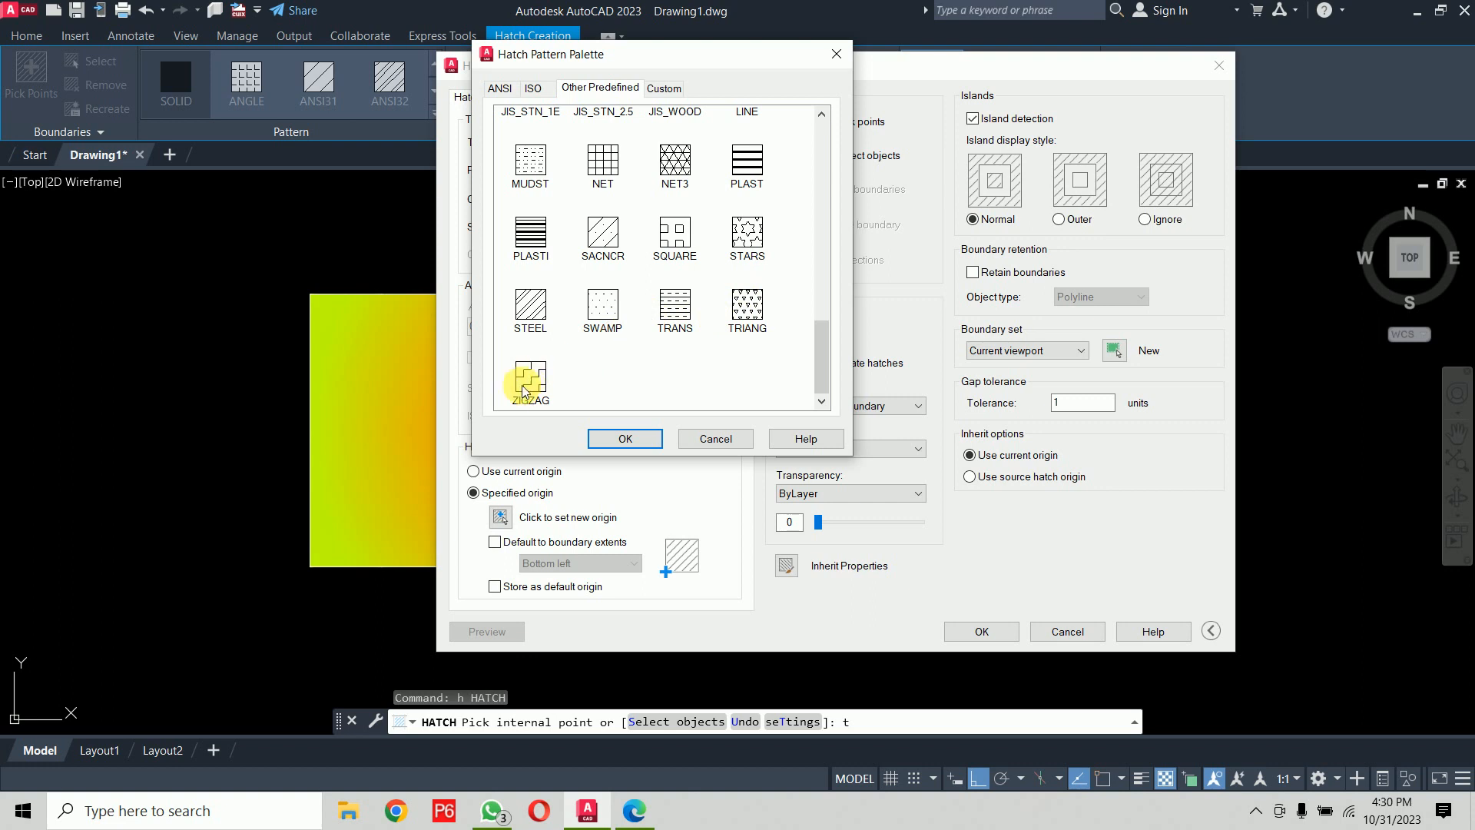
{"action": "left_click", "coordinate": [540, 372]}
{"action": "left_click", "coordinate": [530, 231]}
{"action": "left_click", "coordinate": [530, 160]}
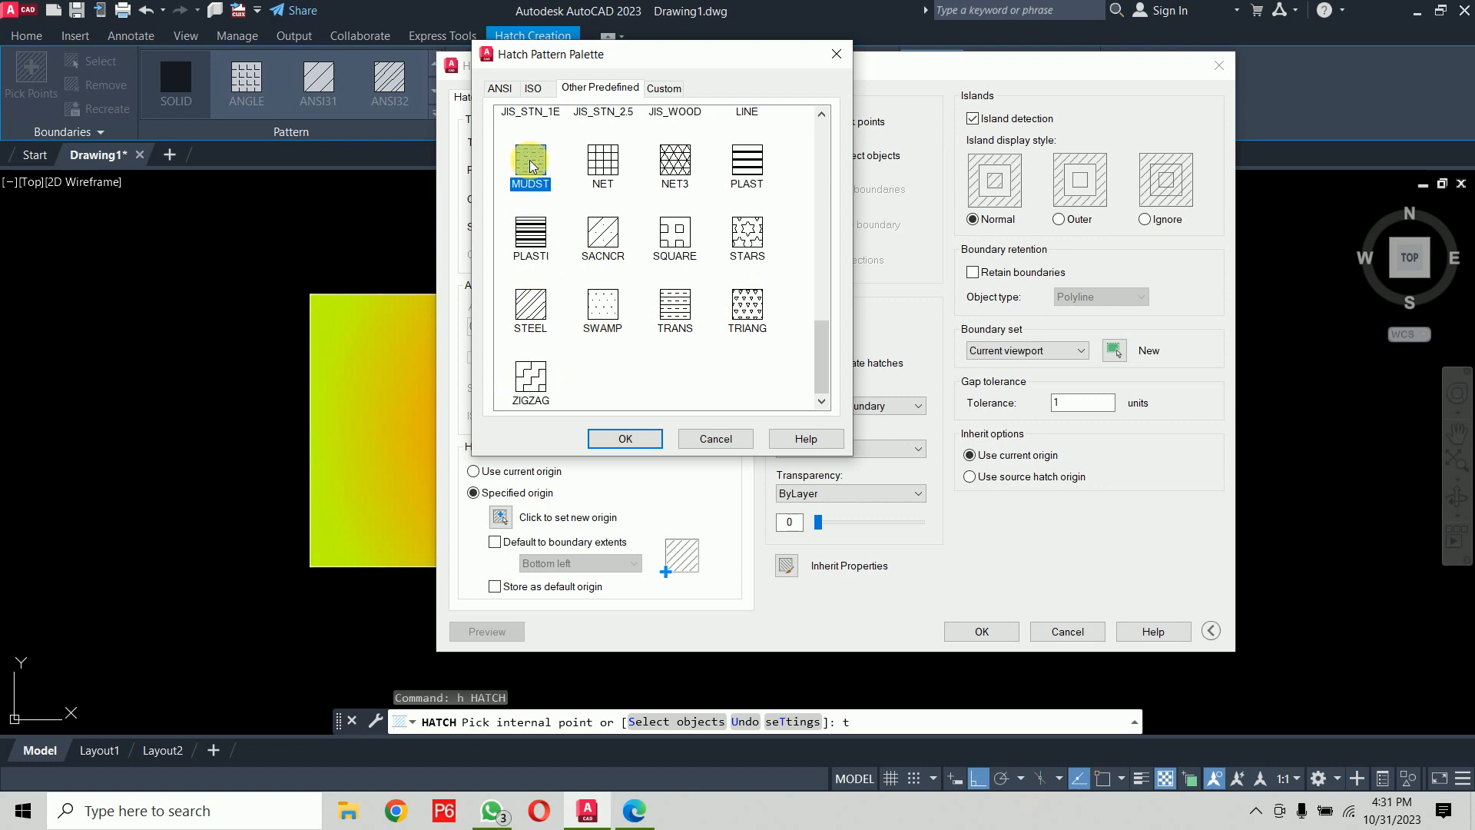
{"action": "left_click", "coordinate": [746, 165]}
{"action": "left_click", "coordinate": [675, 160]}
{"action": "scroll", "coordinate": [719, 261], "scroll_direction": "up", "scroll_amount": 5}
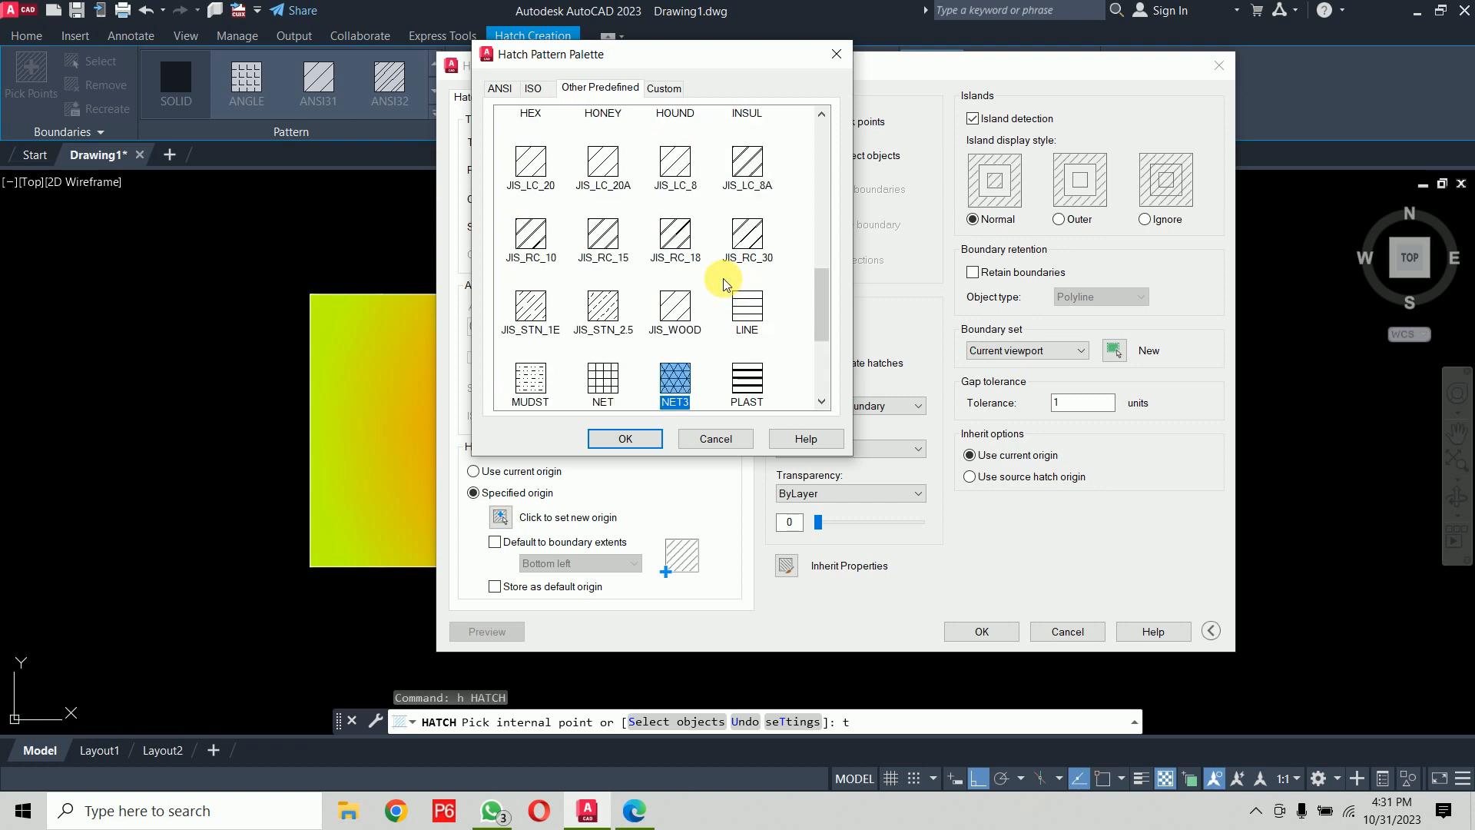
{"action": "scroll", "coordinate": [724, 285], "scroll_direction": "up", "scroll_amount": 2}
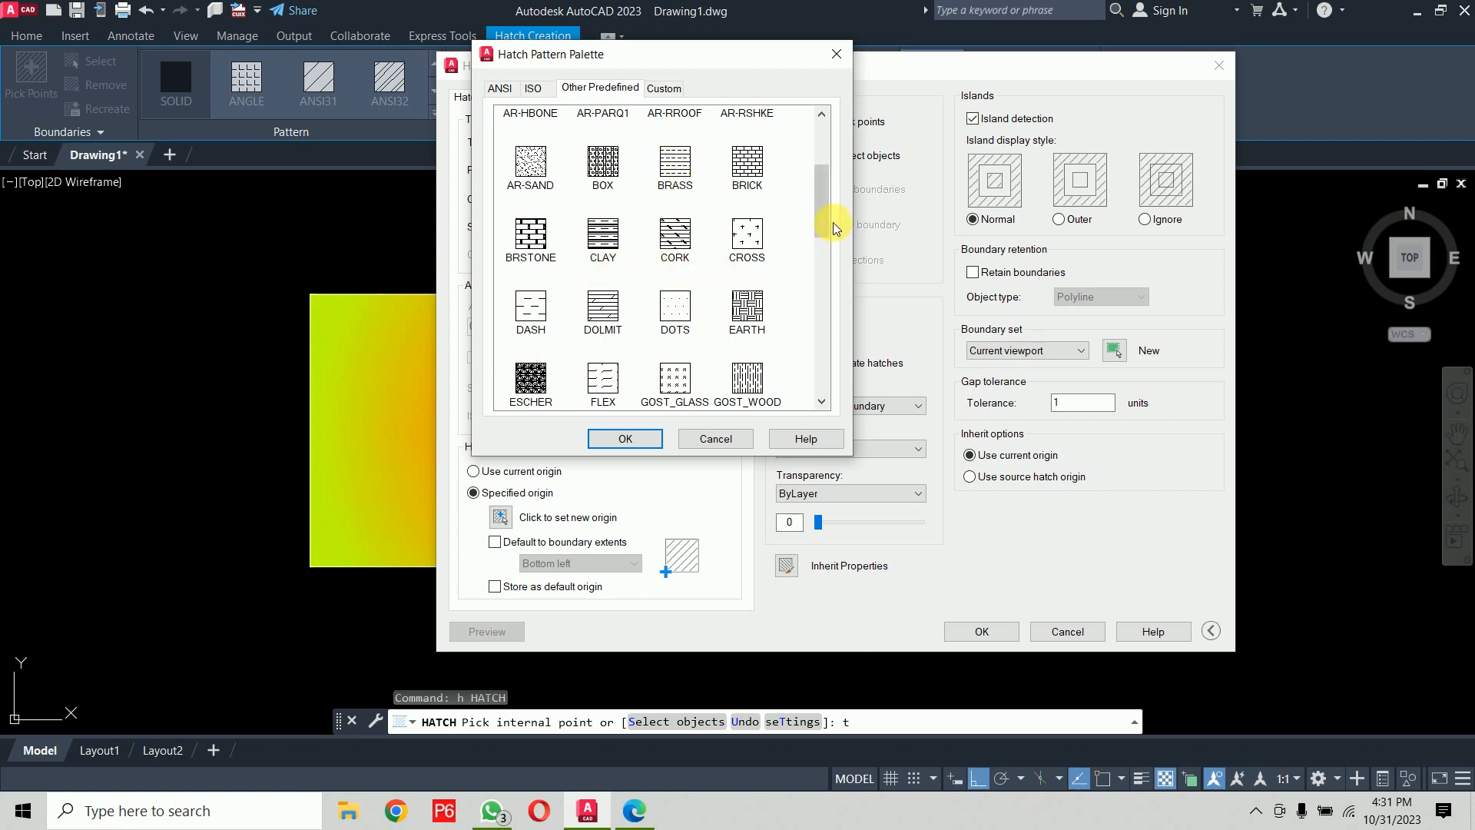
{"action": "left_click_drag", "start_coordinate": [822, 212], "coordinate": [821, 230]}
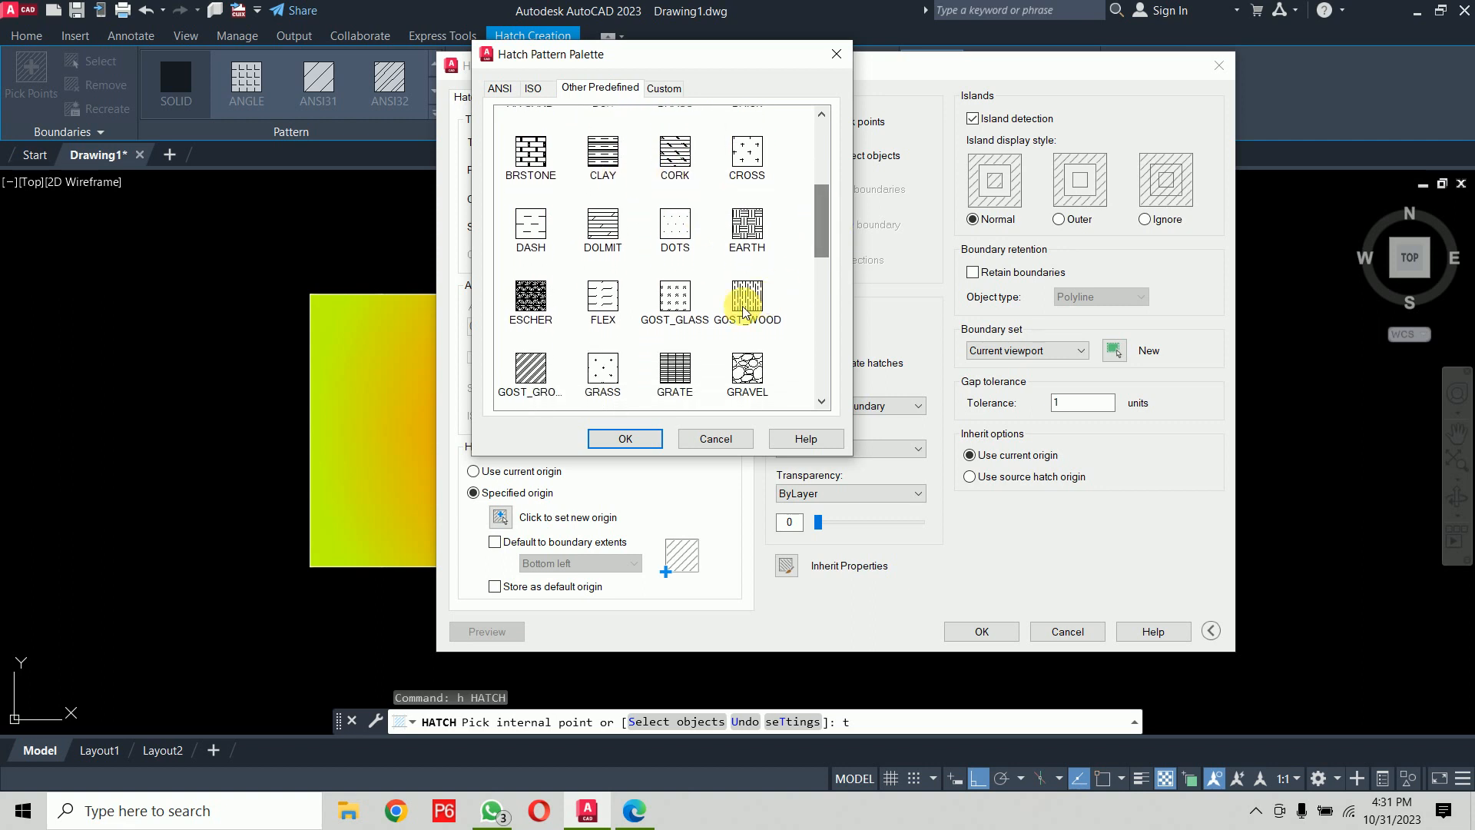
{"action": "left_click", "coordinate": [603, 370]}
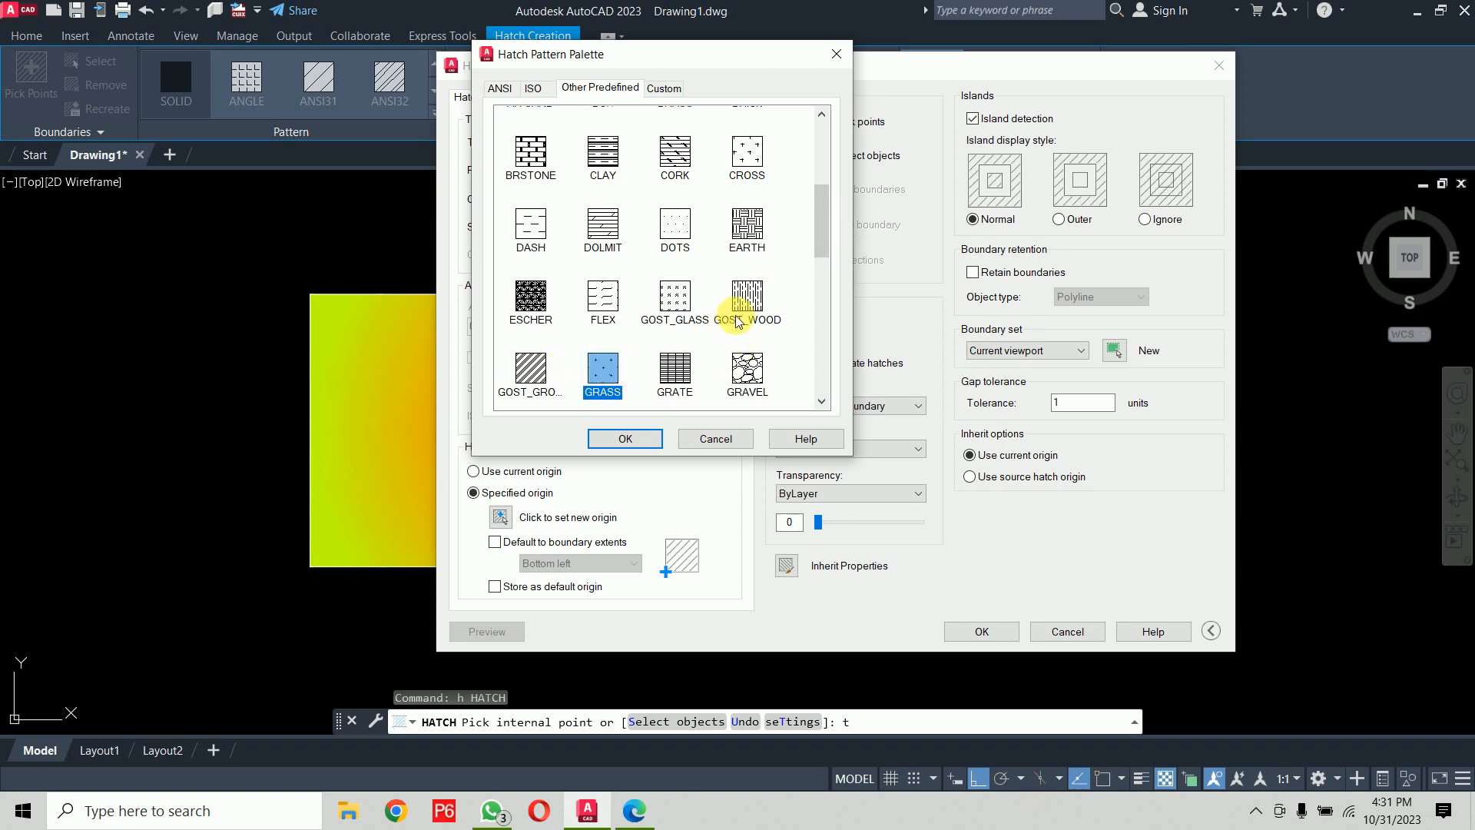
{"action": "scroll", "coordinate": [736, 322], "scroll_direction": "down", "scroll_amount": 2}
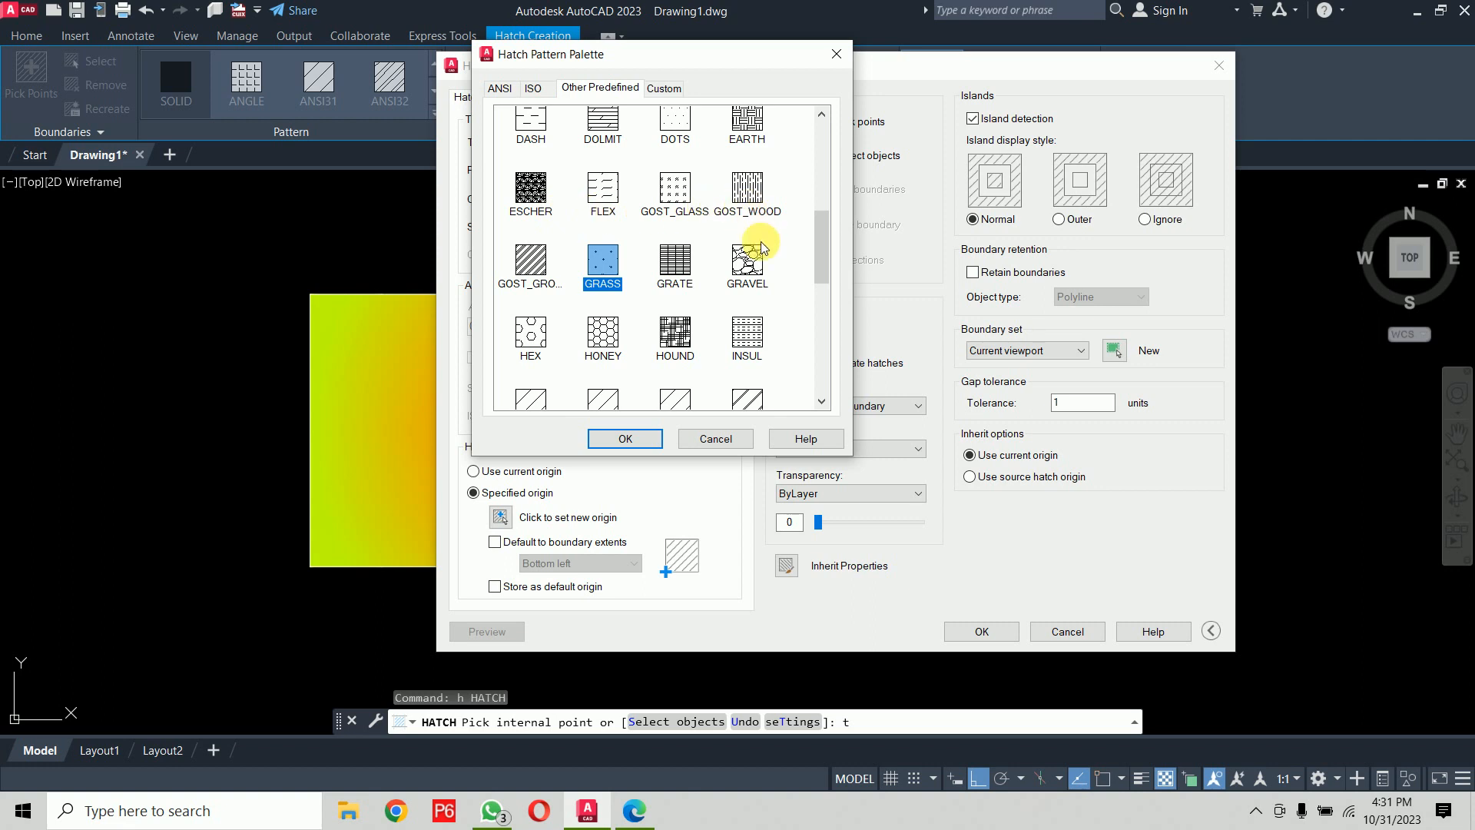
{"action": "scroll", "coordinate": [760, 260], "scroll_direction": "up", "scroll_amount": 6}
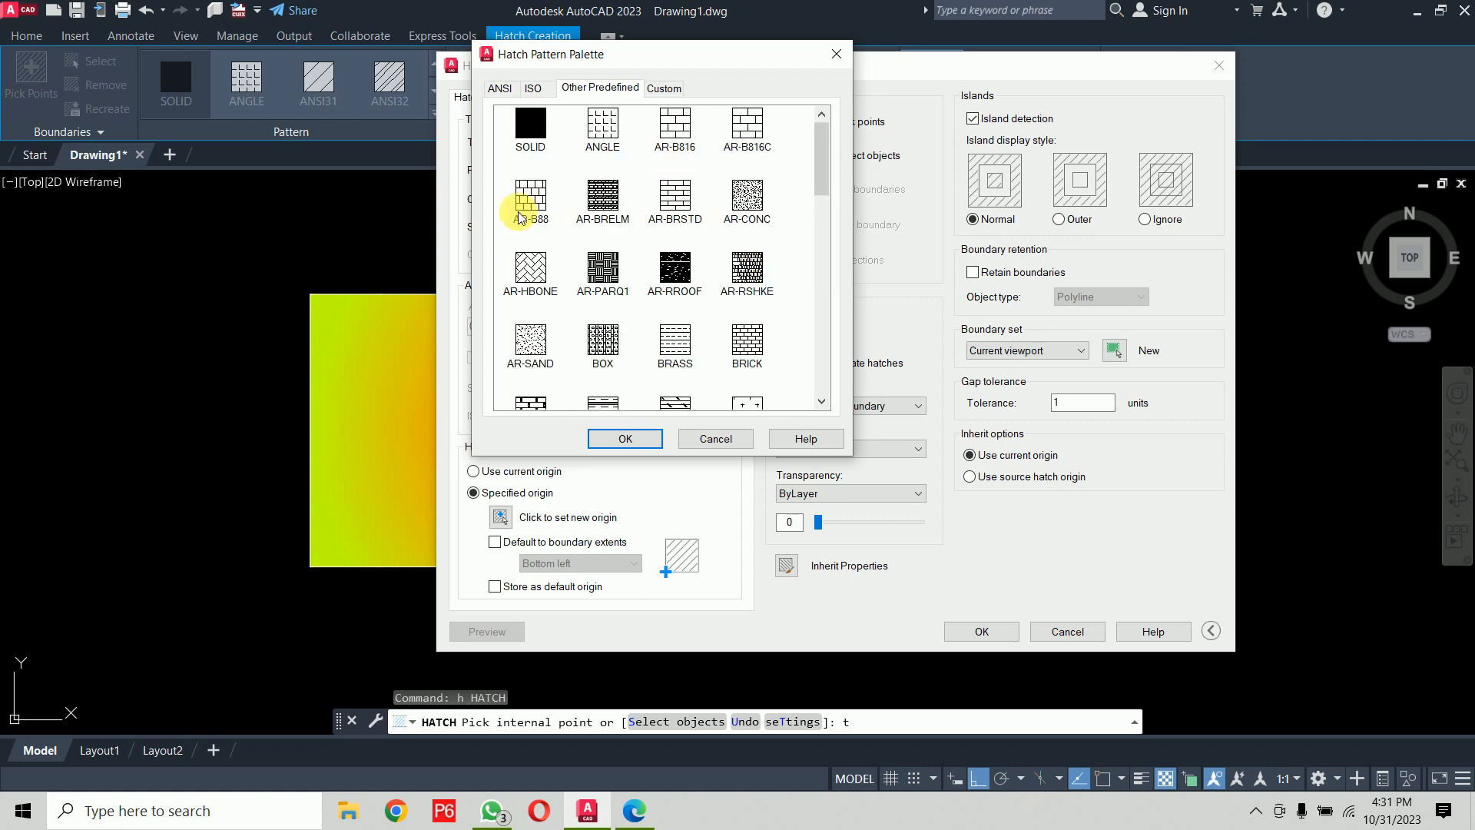
Step: Choose the AR-CONC hatch pattern and set its color to Use Current
{"action": "left_click", "coordinate": [746, 196]}
{"action": "left_click", "coordinate": [645, 439]}
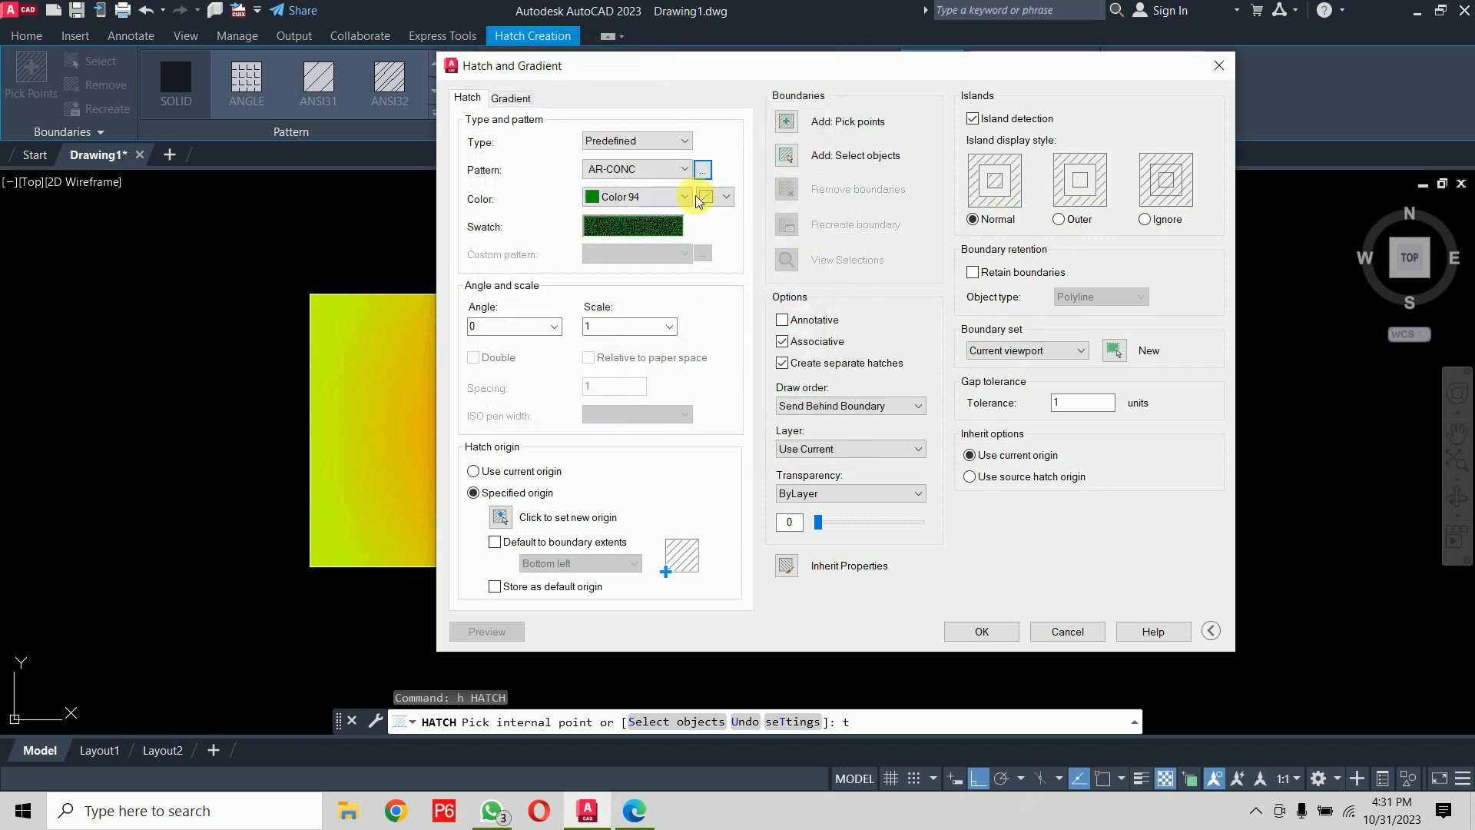
{"action": "left_click", "coordinate": [686, 201]}
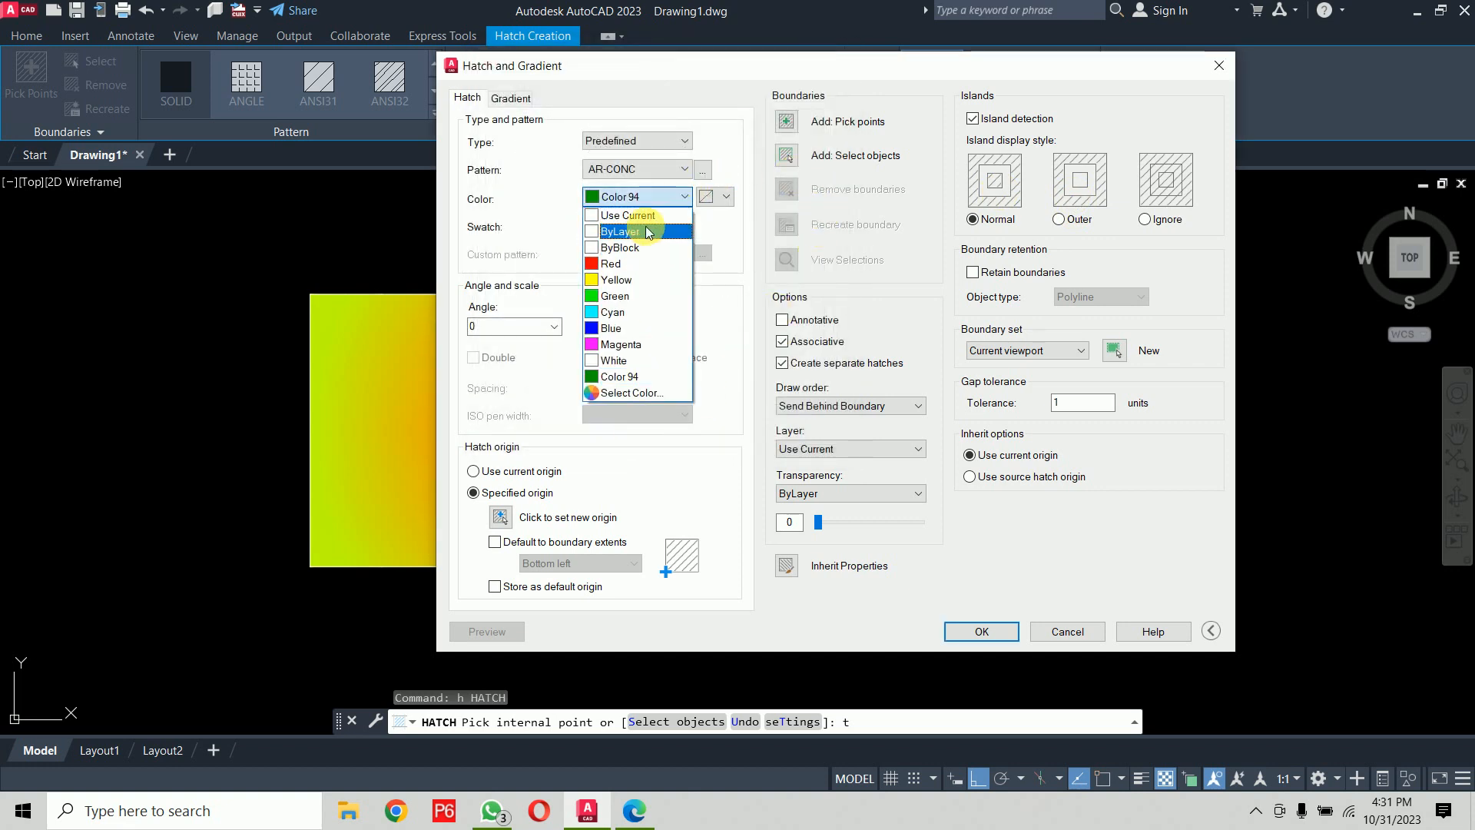
{"action": "left_click", "coordinate": [651, 219]}
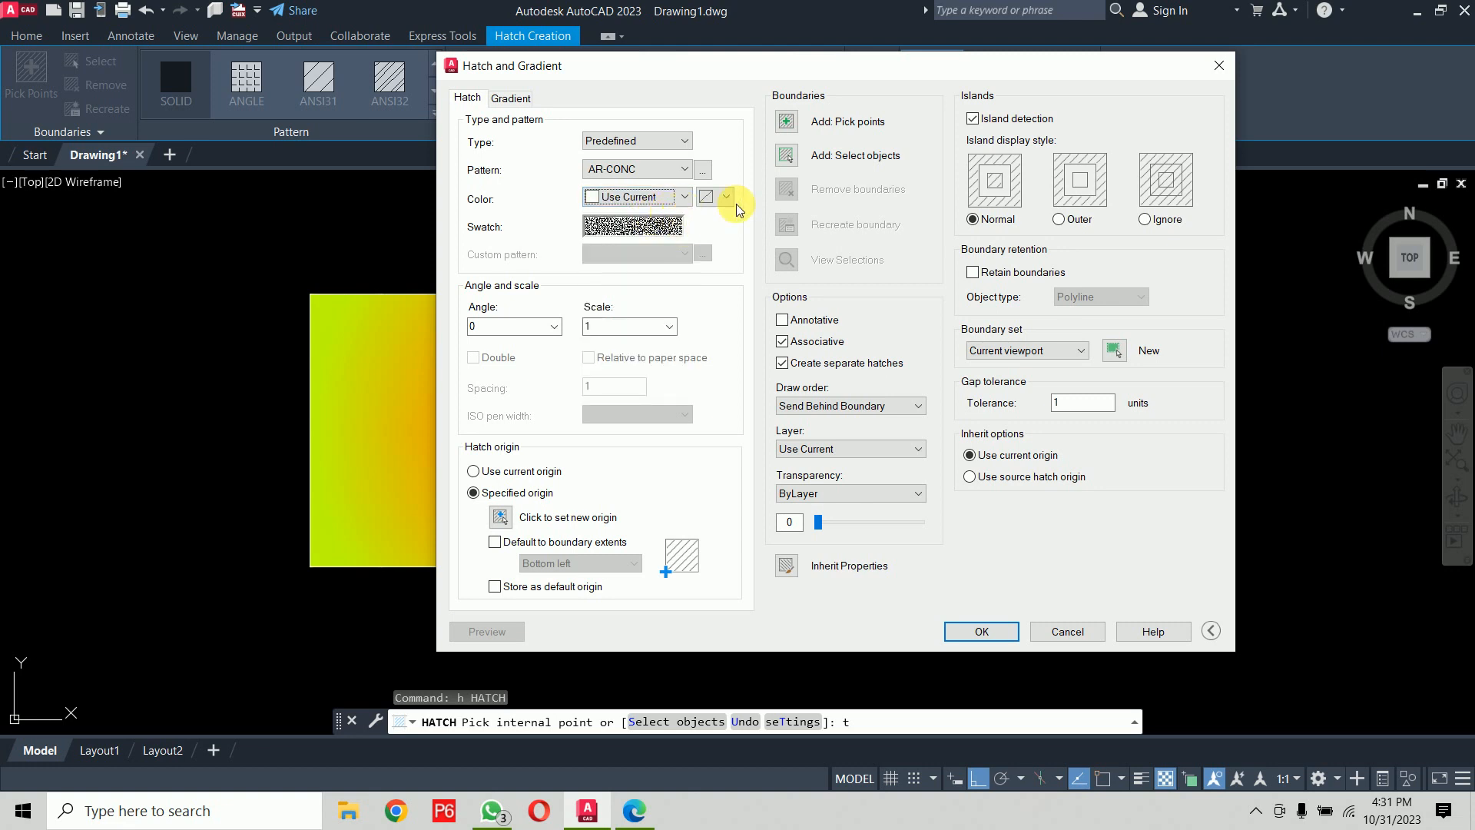
Step: Apply the AR-CONC hatch over the gradient fill by picking an internal point of the rectangle
{"action": "left_click", "coordinate": [785, 120]}
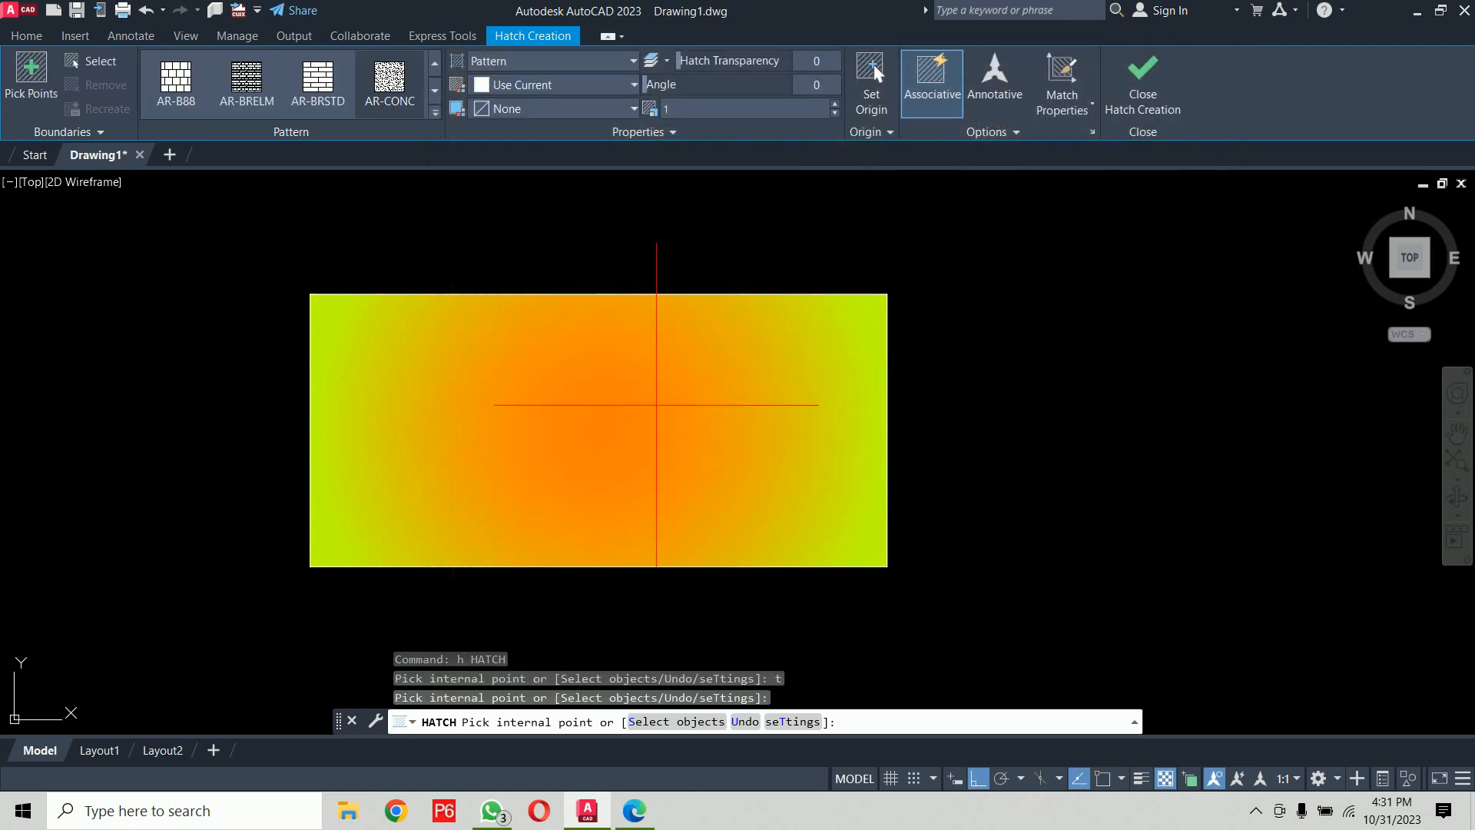
{"action": "left_click", "coordinate": [658, 408]}
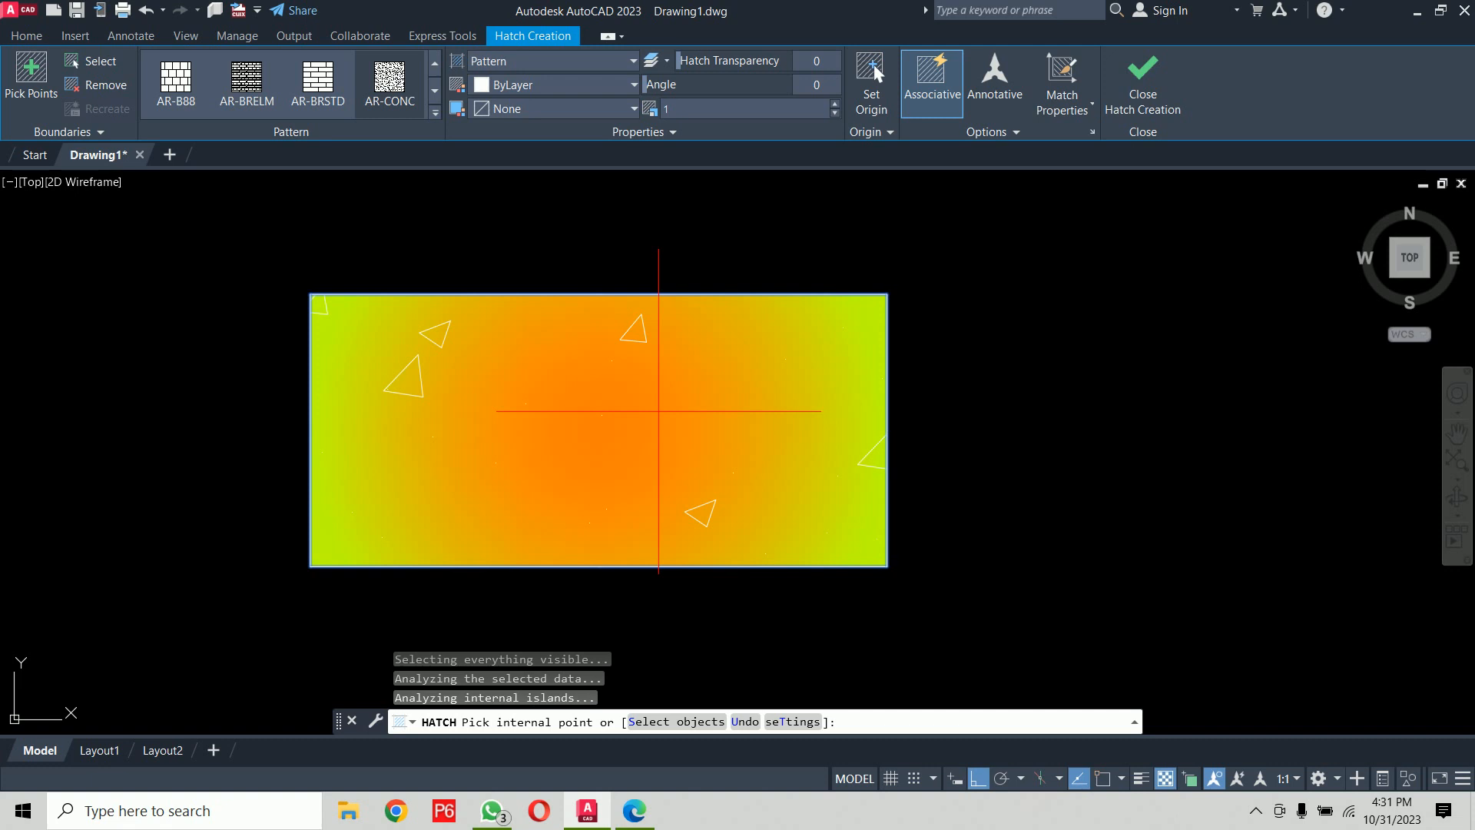
{"action": "key", "text": "Return"}
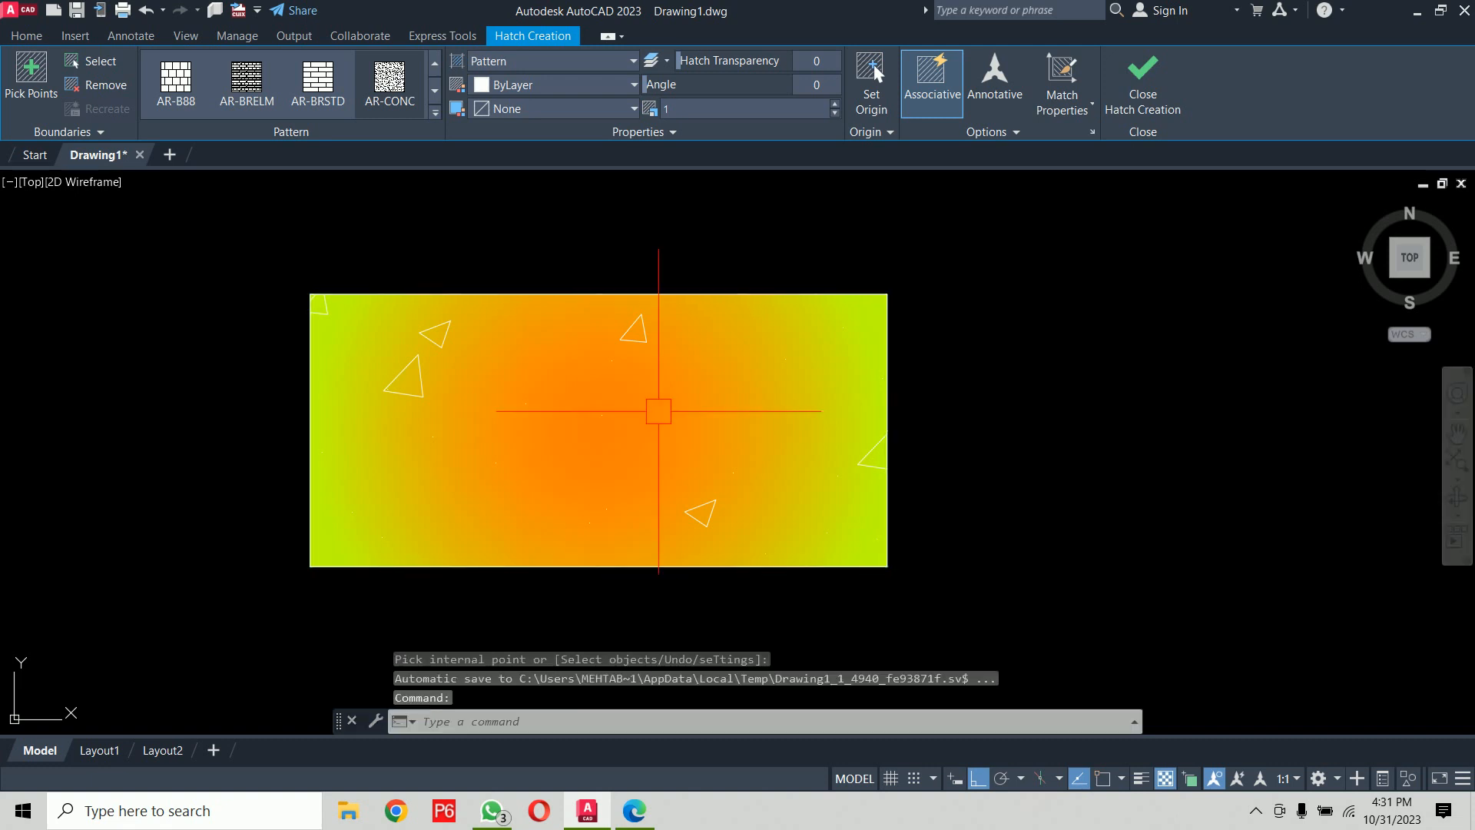
Step: Select the AR-CONC hatch, set its scale to 0.01 in the quick properties, and inspect the pattern up close
{"action": "left_click", "coordinate": [598, 430]}
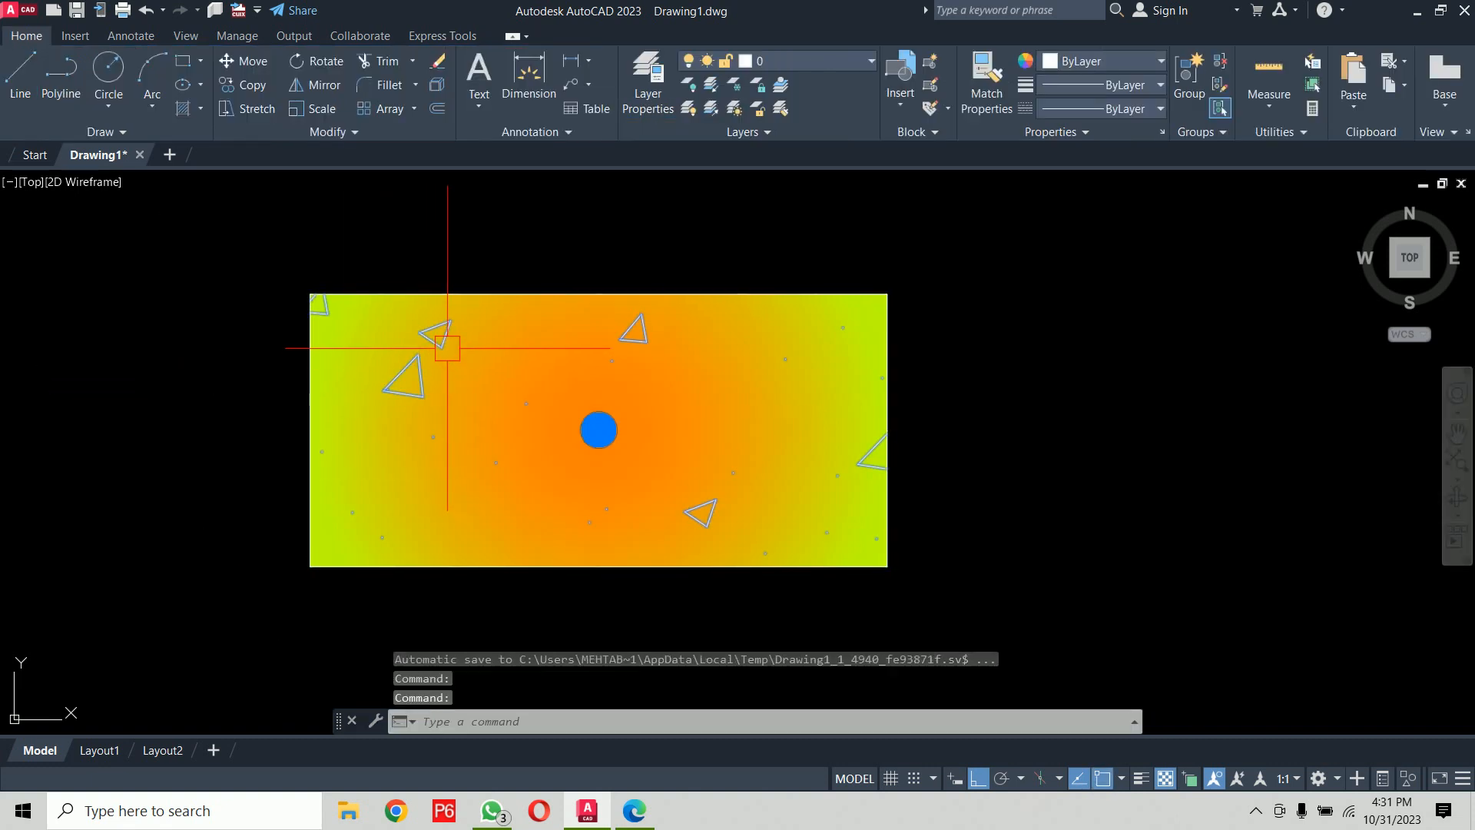
{"action": "left_click", "coordinate": [680, 301]}
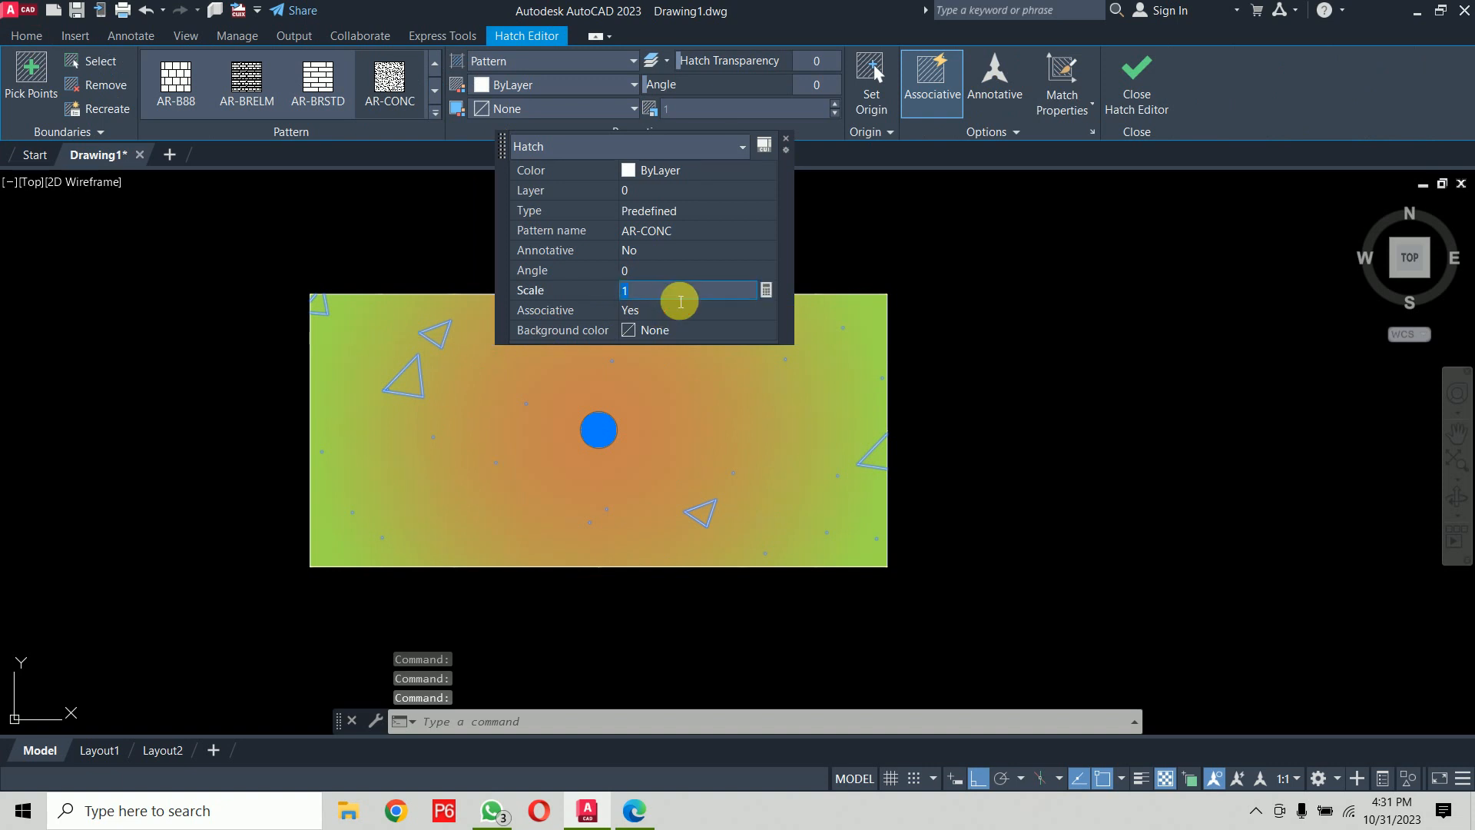
{"action": "type", "text": "0.01"}
{"action": "left_click", "coordinate": [672, 303]}
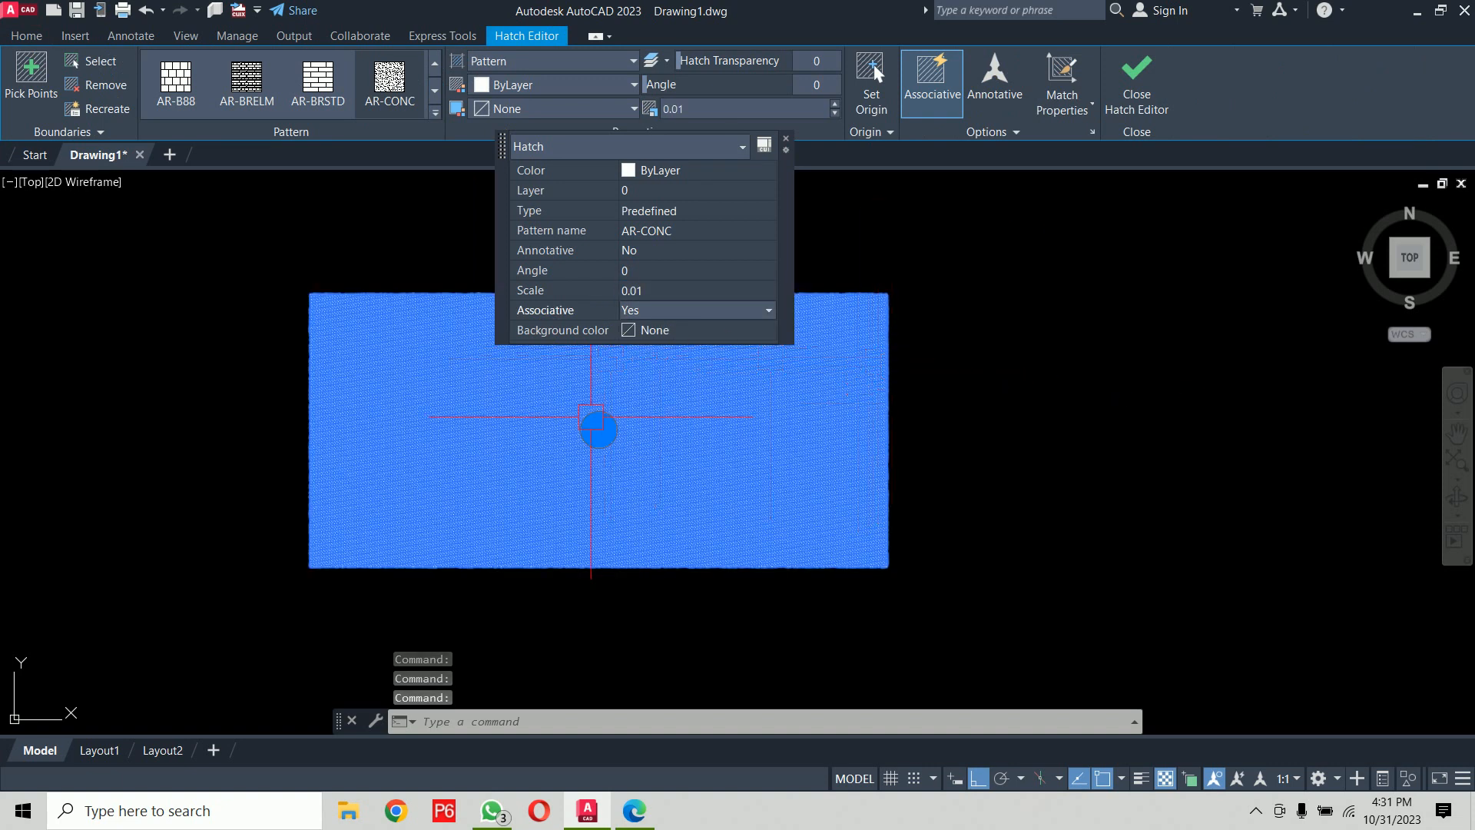
{"action": "scroll", "coordinate": [599, 427], "scroll_direction": "up", "scroll_amount": 5}
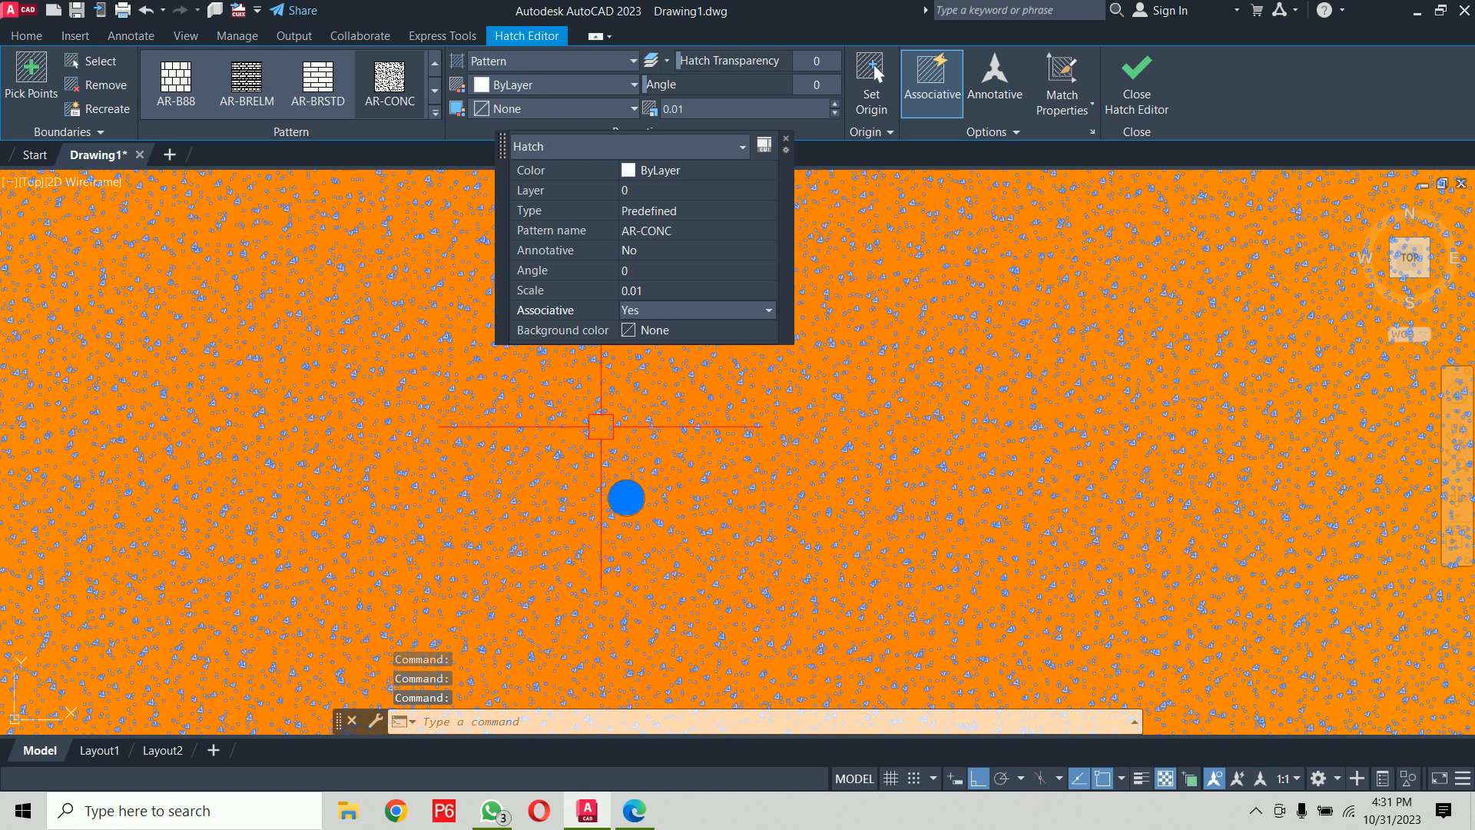
Step: Set the AR-CONC hatch scale to 0.05, clear the selection and check the pattern over the gradient rectangle
{"action": "left_click", "coordinate": [704, 300]}
{"action": "type", "text": "0."}
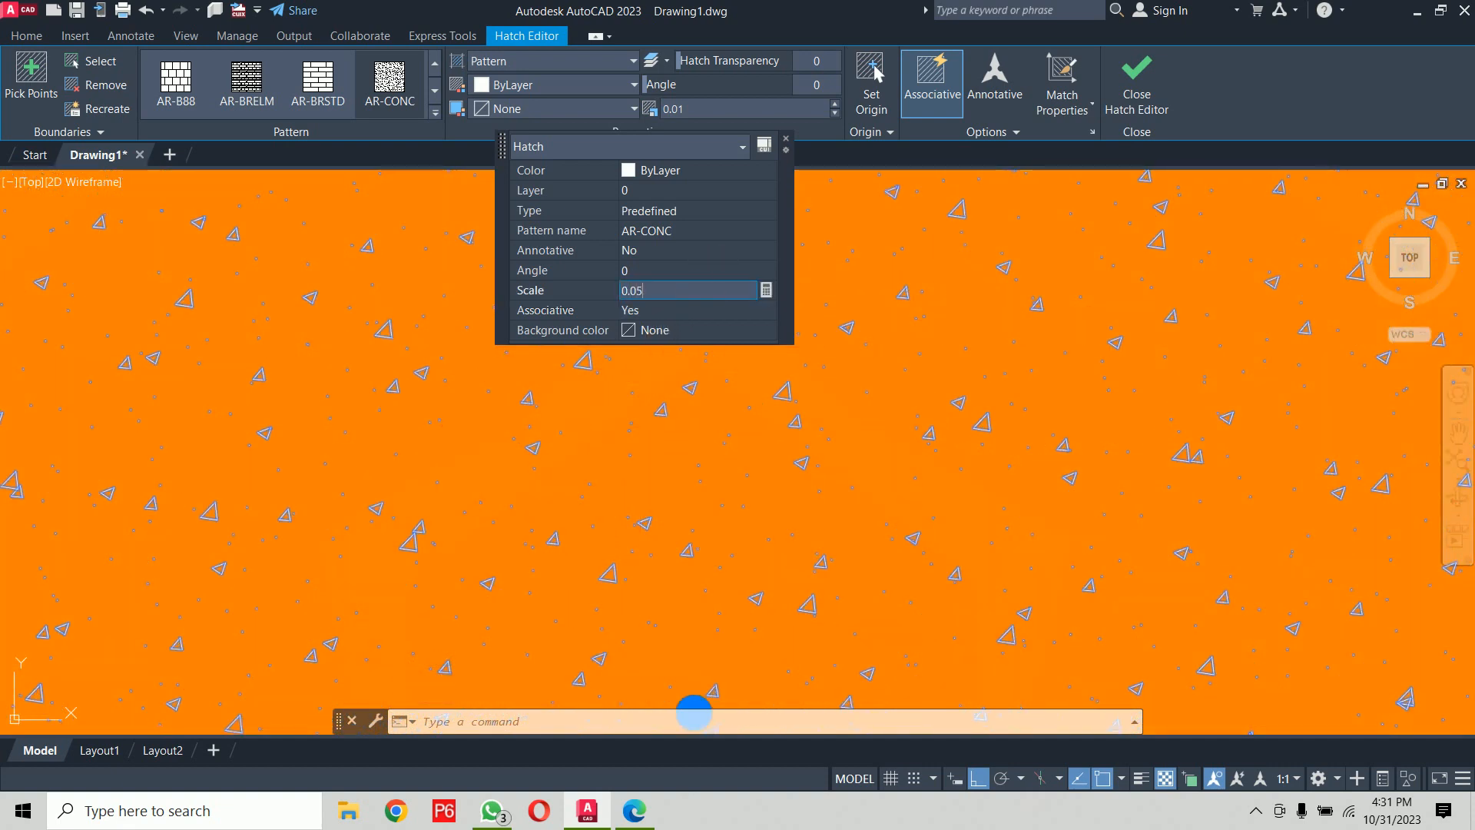
{"action": "left_click", "coordinate": [698, 301]}
{"action": "scroll", "coordinate": [857, 387], "scroll_direction": "down", "scroll_amount": 5}
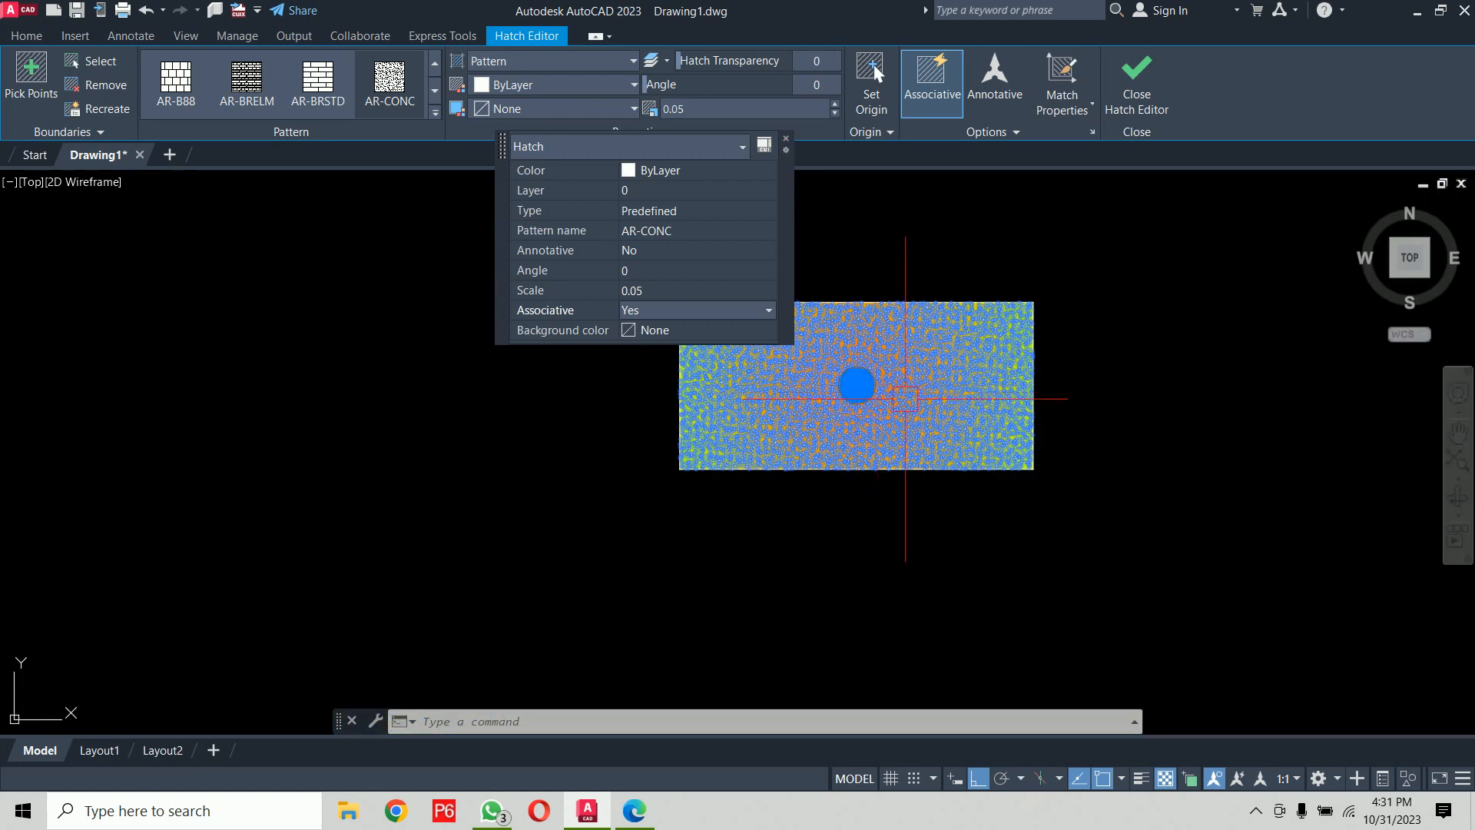
{"action": "scroll", "coordinate": [768, 388], "scroll_direction": "up", "scroll_amount": 4}
{"action": "key", "text": "Escape"}
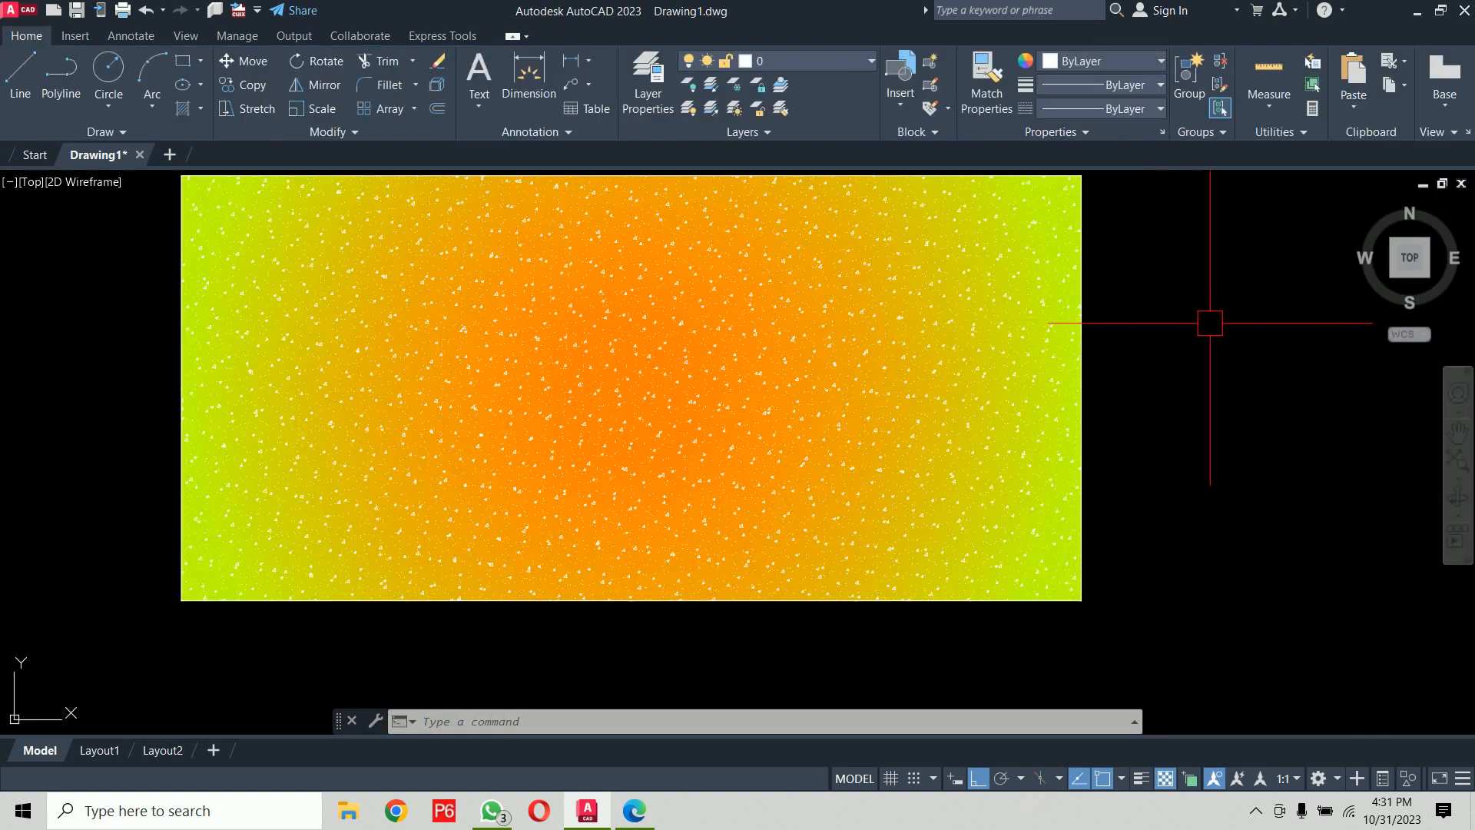
{"action": "middle_click_drag", "start_coordinate": [1196, 349], "coordinate": [1180, 378]}
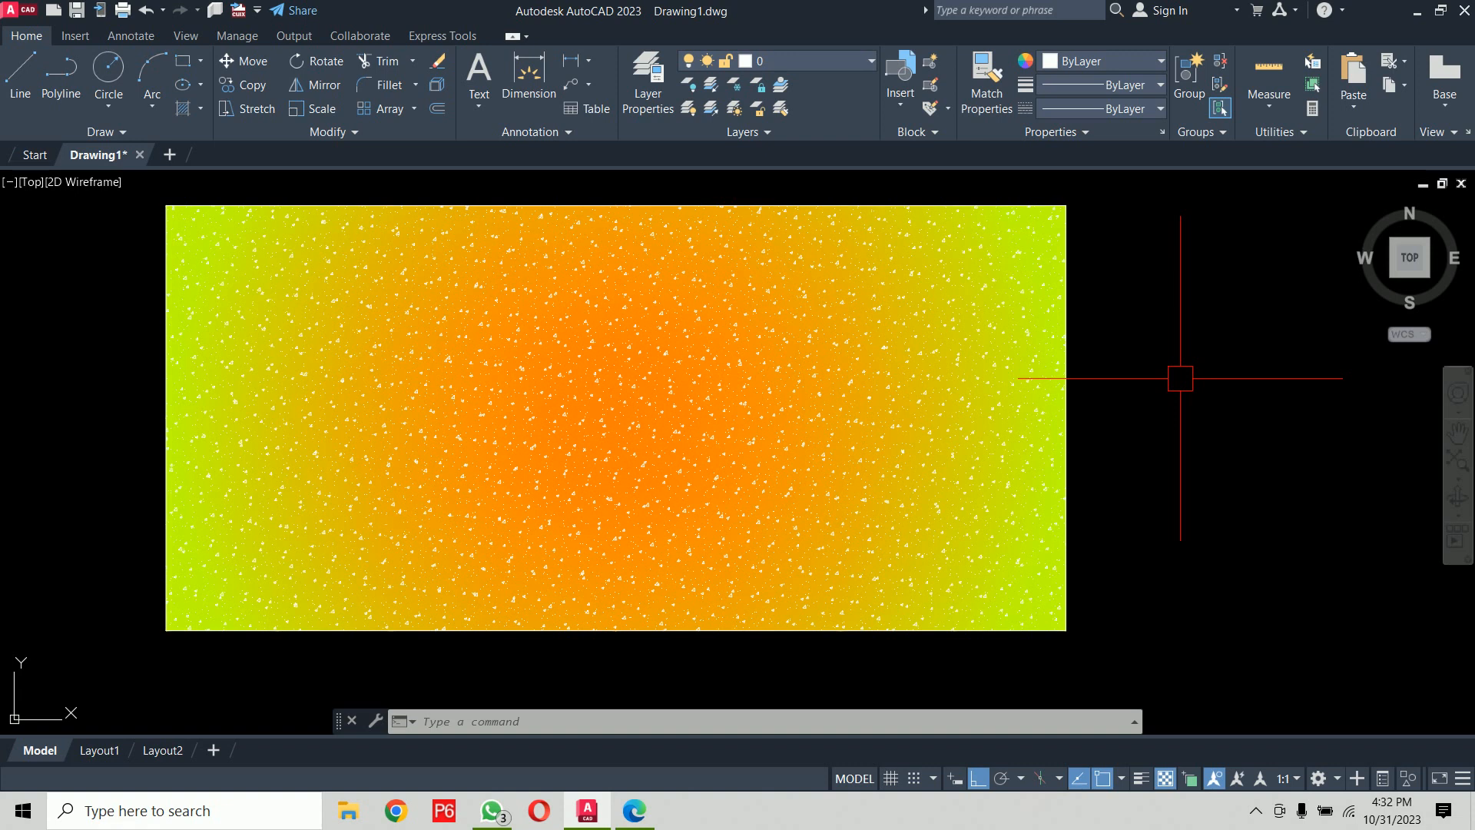
Step: Delete the AR-CONC hatch and the gradient fill, keeping only the rectangle outline
{"action": "scroll", "coordinate": [991, 346], "scroll_direction": "down", "scroll_amount": 5}
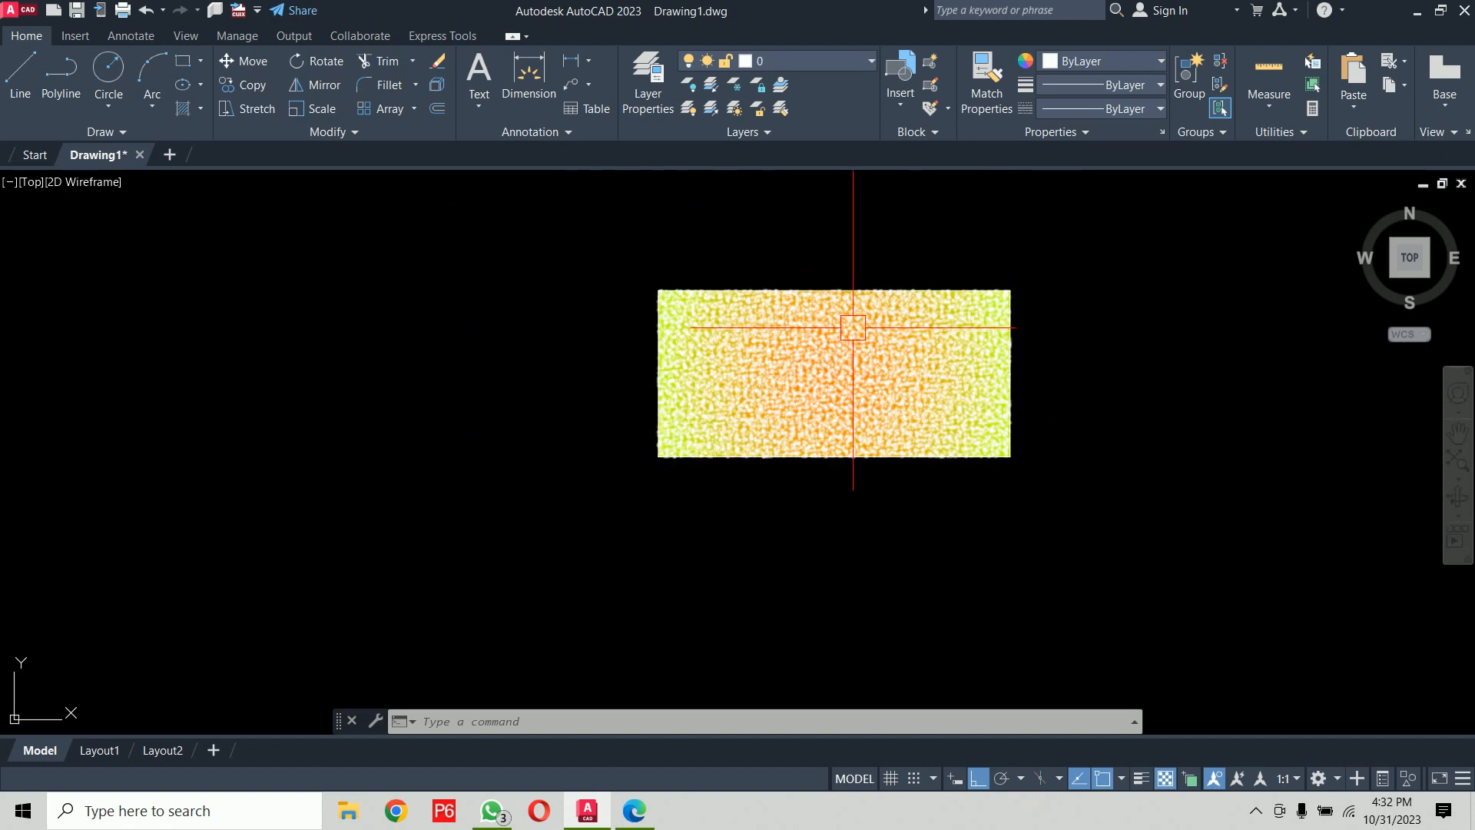
{"action": "left_click", "coordinate": [848, 323]}
{"action": "key", "text": "Delete"}
{"action": "left_click", "coordinate": [860, 351]}
{"action": "left_click", "coordinate": [882, 367]}
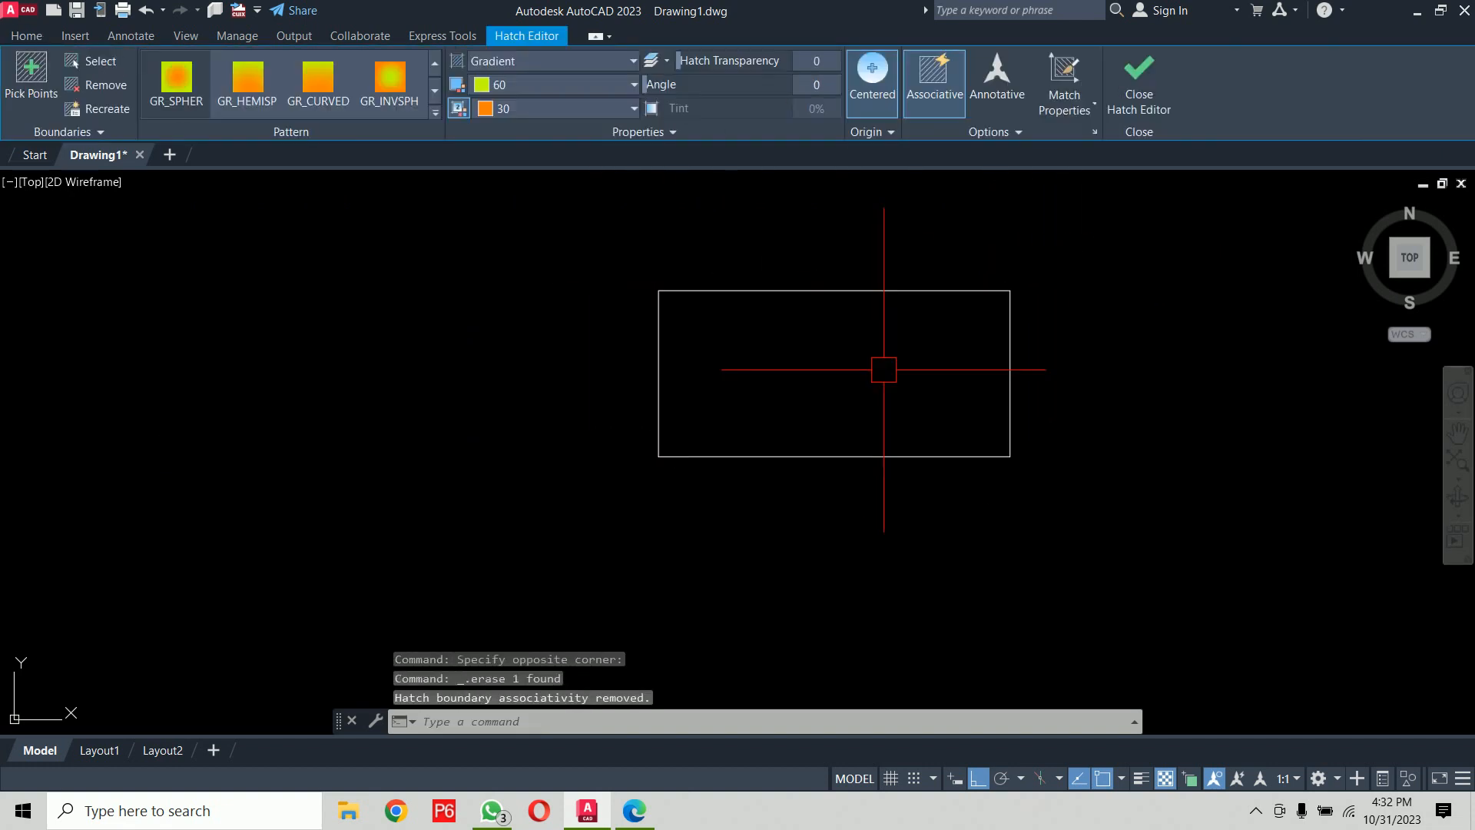
{"action": "key", "text": "Delete"}
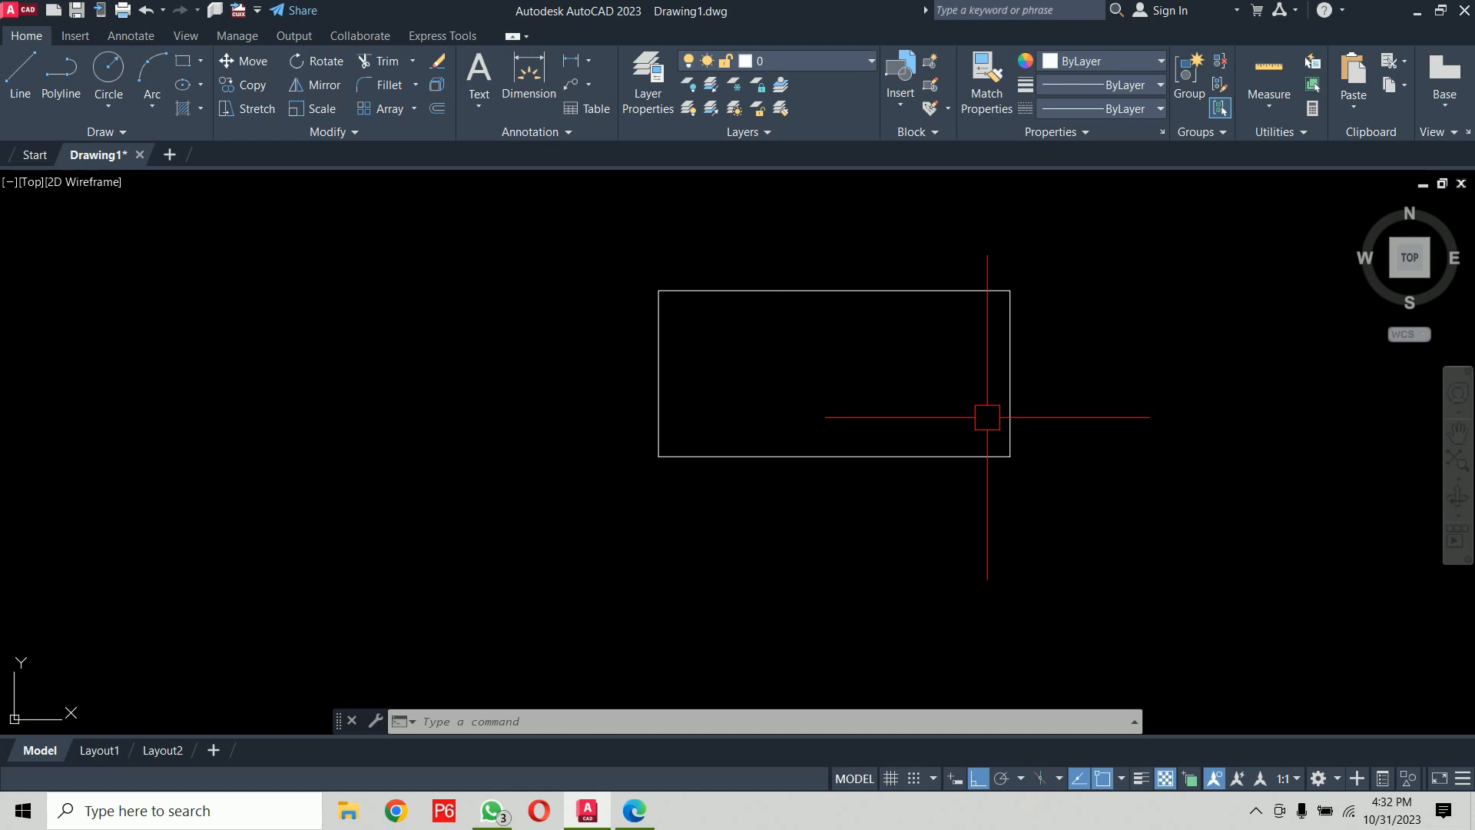
Step: Switch to the Autocad Class PDF in Edge and draw a check mark beside item 70, Super Hatch
{"action": "left_click", "coordinate": [634, 810]}
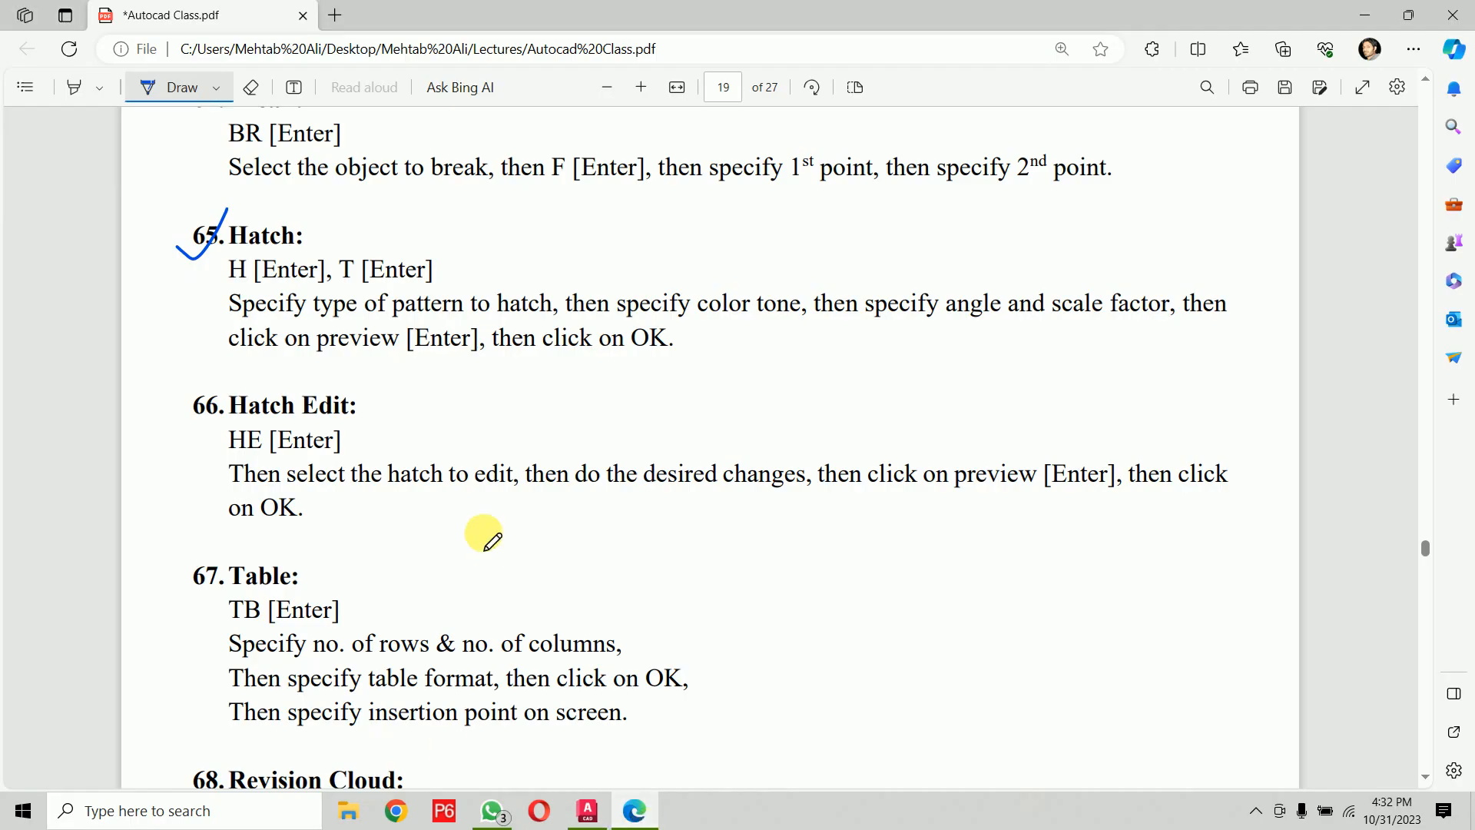
{"action": "scroll", "coordinate": [484, 537], "scroll_direction": "down", "scroll_amount": 2}
{"action": "scroll", "coordinate": [483, 533], "scroll_direction": "down", "scroll_amount": 5}
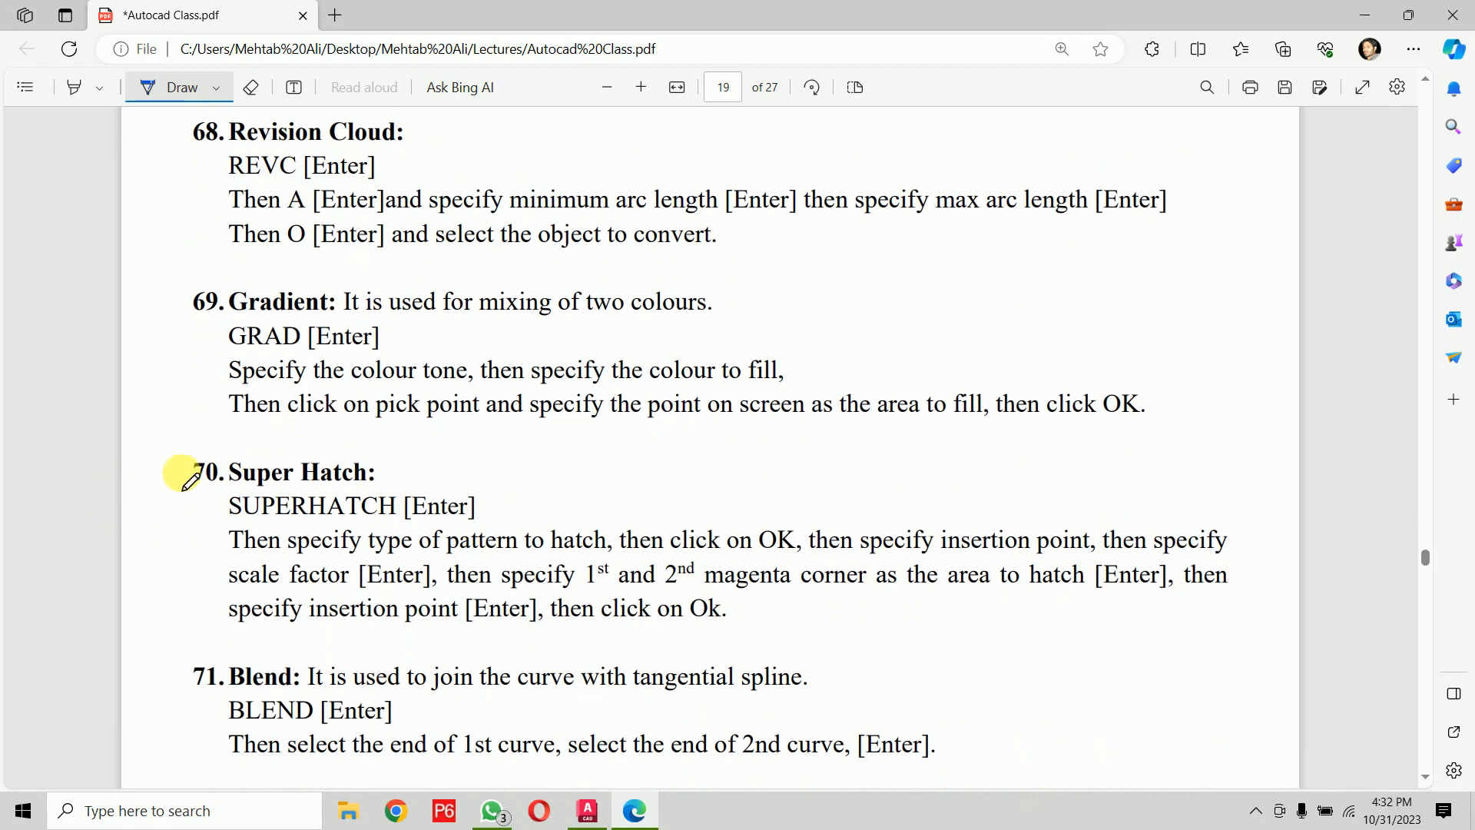
{"action": "left_click_drag", "start_coordinate": [184, 475], "coordinate": [271, 444]}
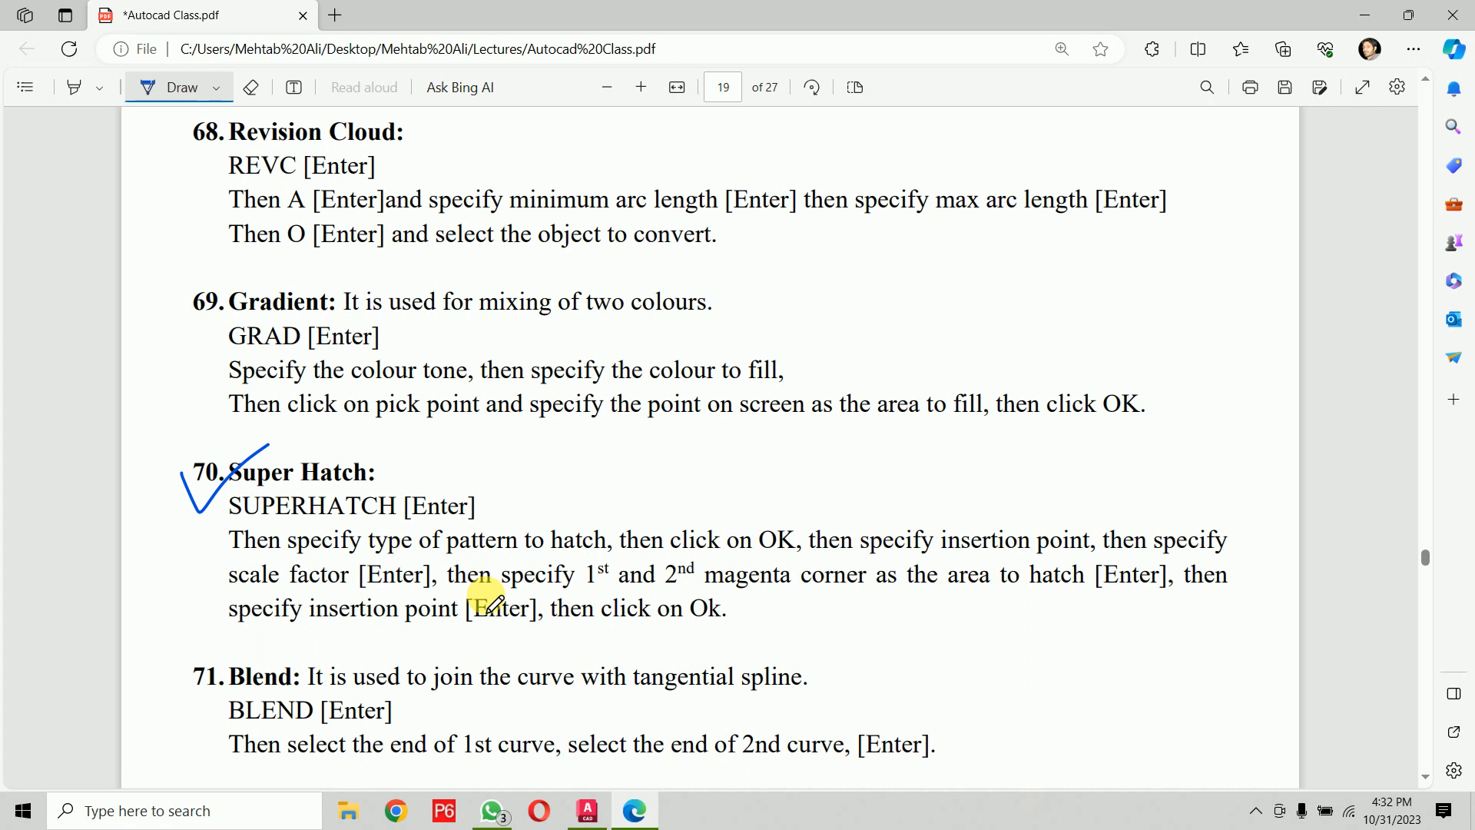
Step: Draw check marks beside item 66, Hatch Edit, and item 69, Gradient, in the PDF
{"action": "scroll", "coordinate": [279, 329], "scroll_direction": "up", "scroll_amount": 5}
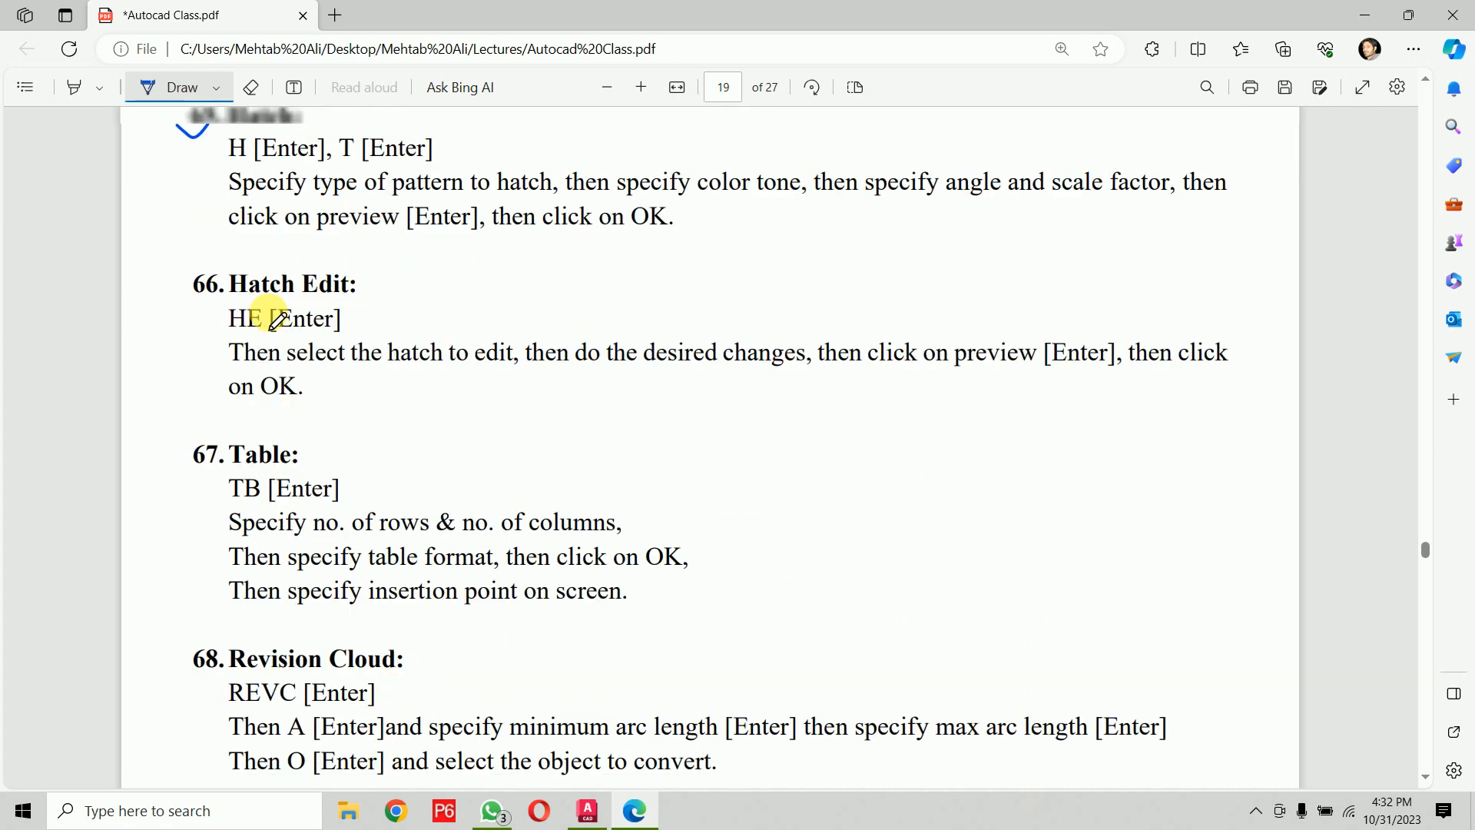
{"action": "scroll", "coordinate": [278, 318], "scroll_direction": "up", "scroll_amount": 2}
{"action": "mouse_move", "coordinate": [186, 399]}
{"action": "left_mouse_down"}
{"action": "mouse_move", "coordinate": [197, 419]}
{"action": "mouse_move", "coordinate": [271, 357]}
{"action": "left_mouse_up"}
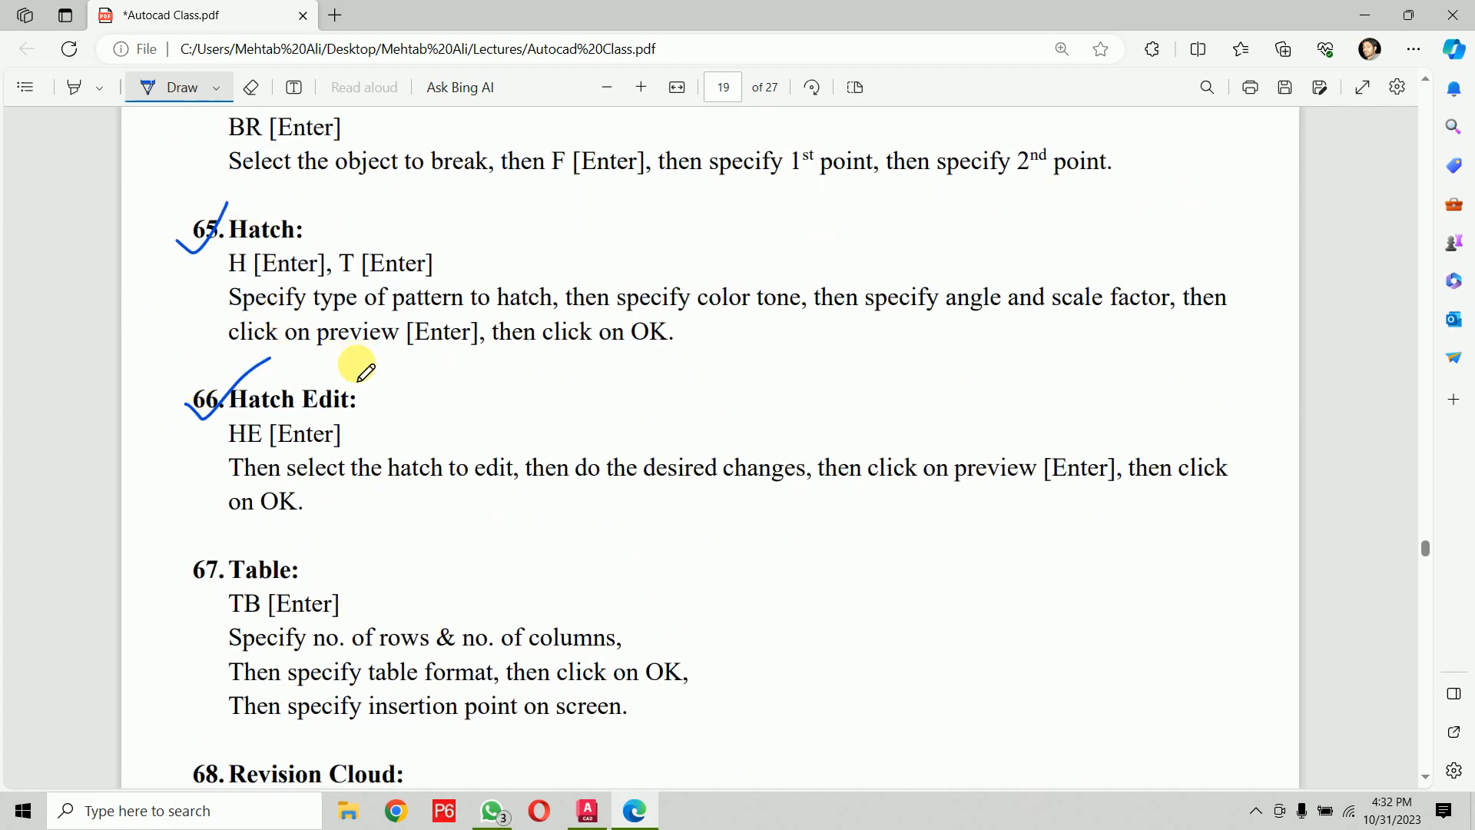
{"action": "scroll", "coordinate": [360, 372], "scroll_direction": "down", "scroll_amount": 7}
{"action": "left_click_drag", "start_coordinate": [184, 419], "coordinate": [238, 406]}
{"action": "scroll", "coordinate": [328, 612], "scroll_direction": "down", "scroll_amount": 2}
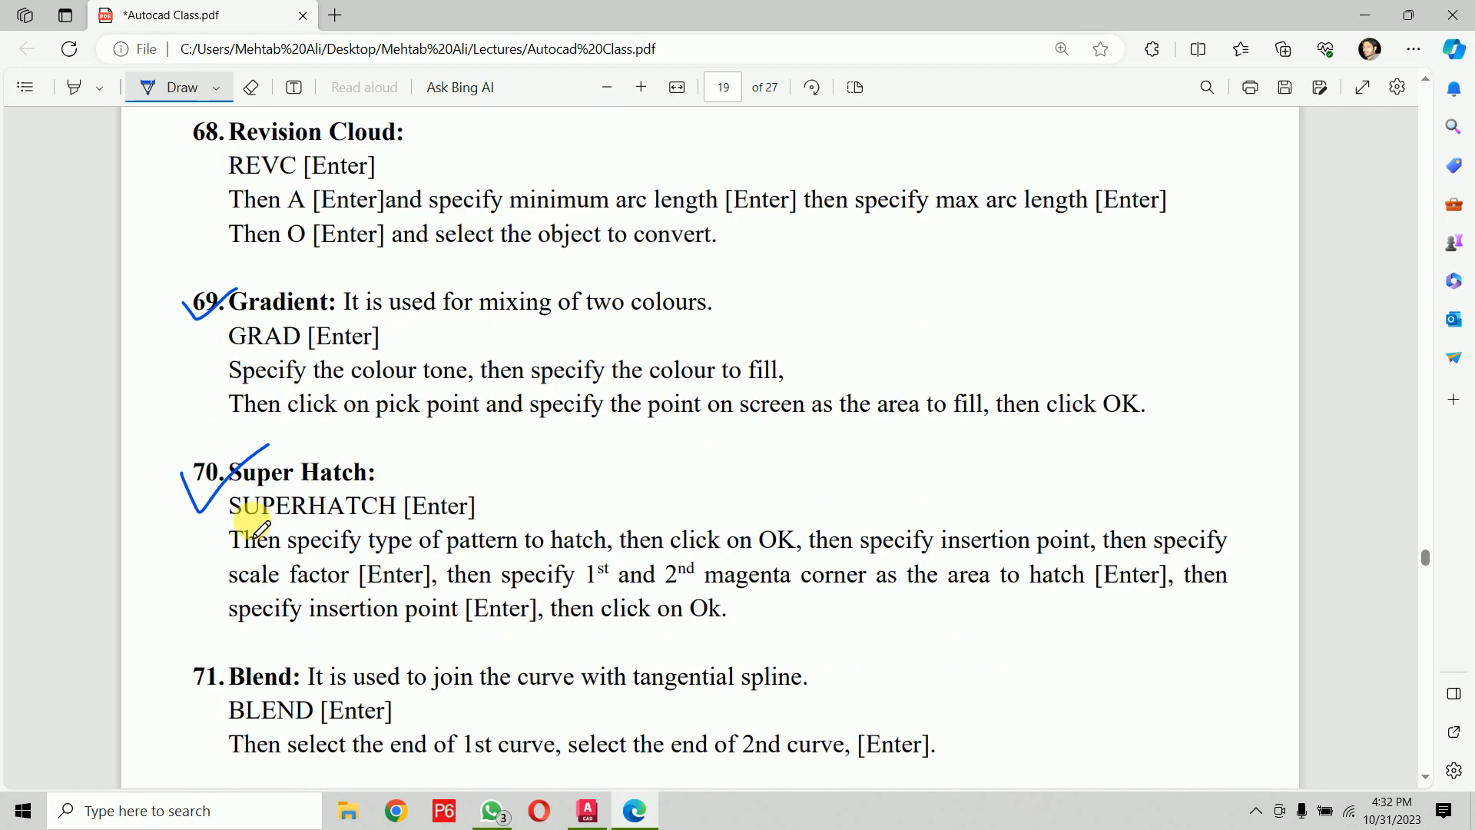
Step: Return to AutoCAD and draw a 10 by 10 rectangle in the empty space beside the large rectangle
{"action": "left_click", "coordinate": [646, 811]}
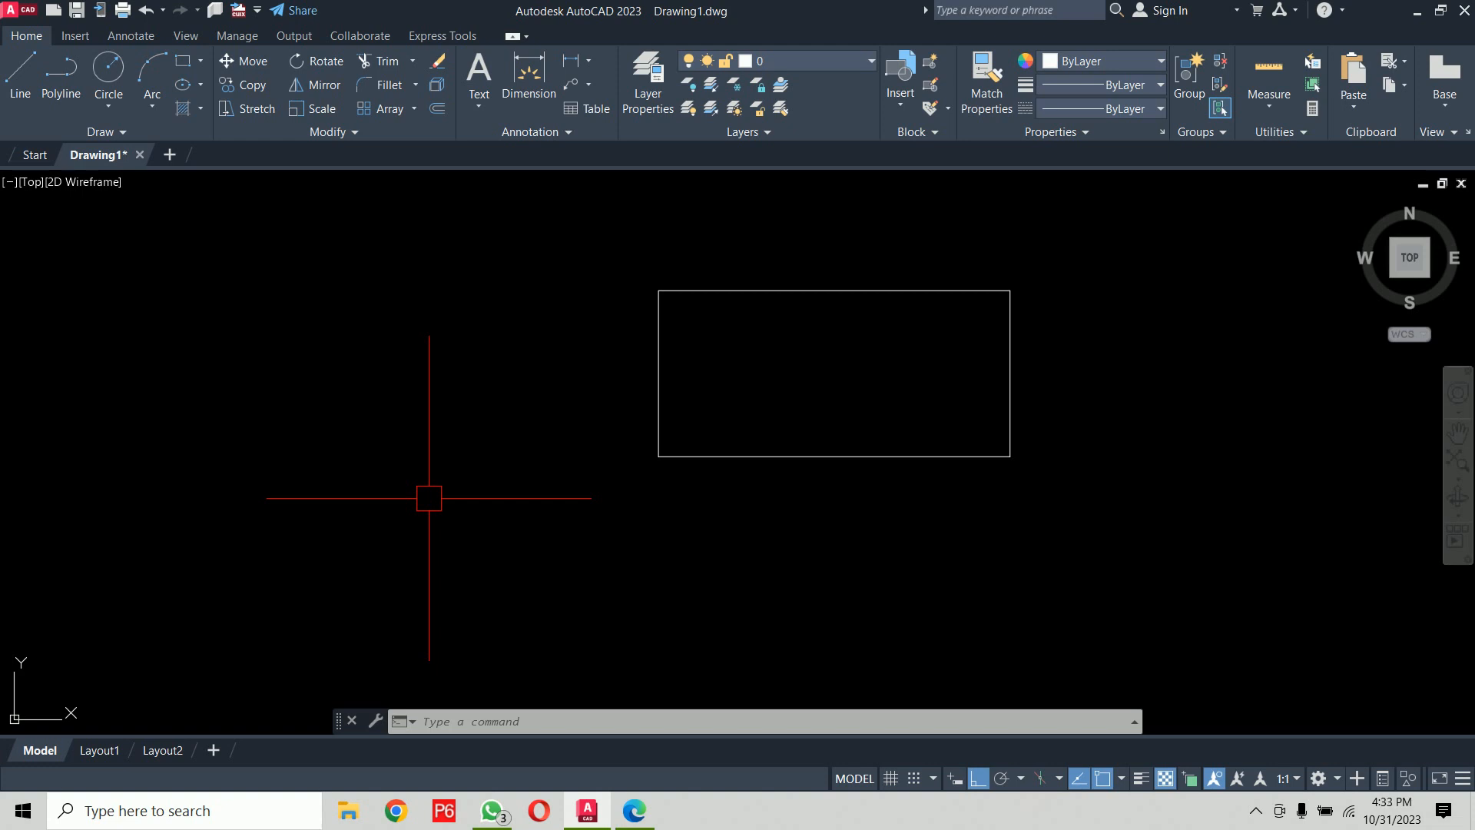
{"action": "scroll", "coordinate": [454, 320], "scroll_direction": "up", "scroll_amount": 2}
{"action": "type", "text": "re"}
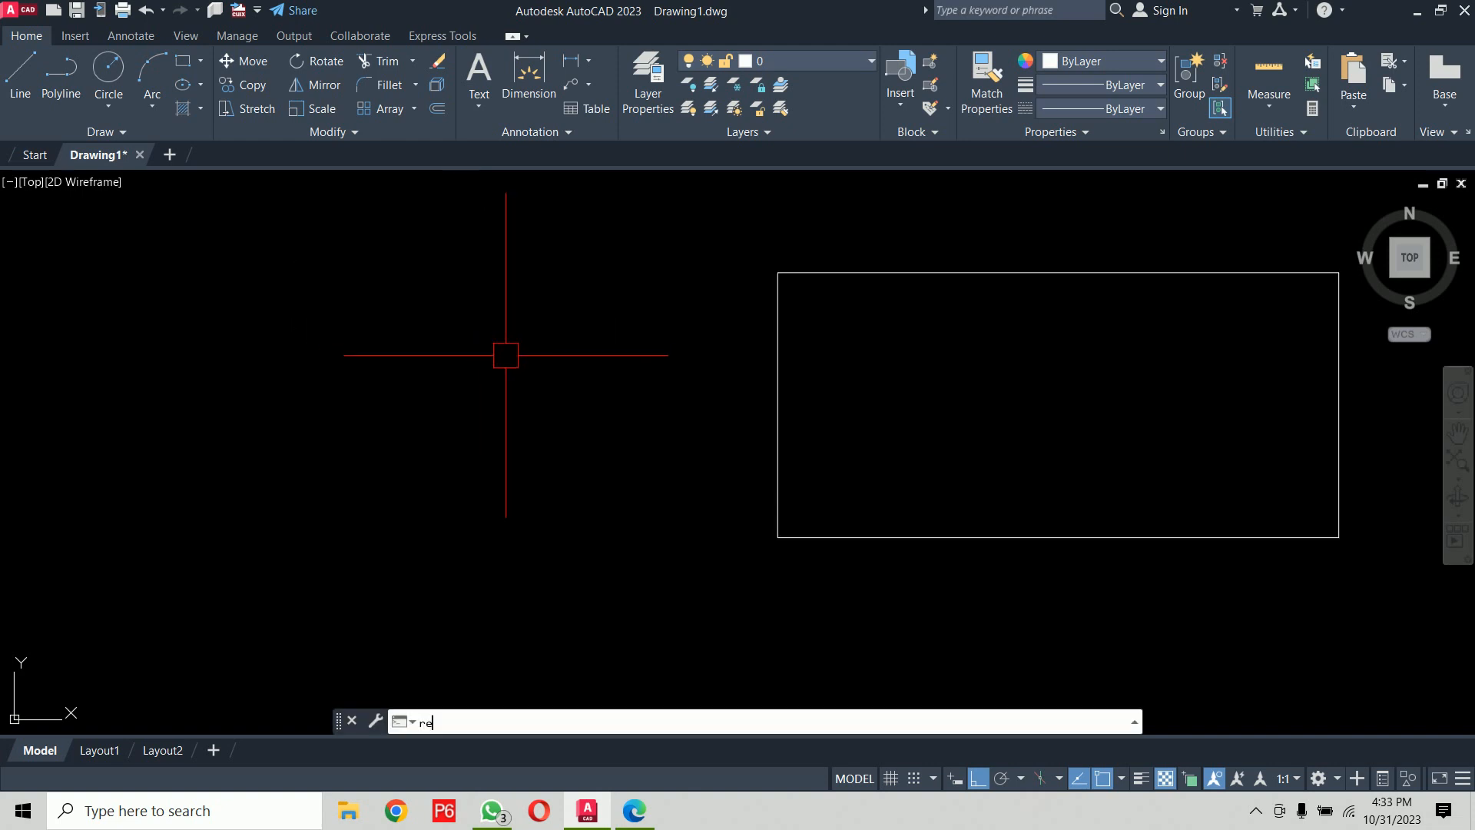
{"action": "type", "text": "c"}
{"action": "key", "text": "Return"}
{"action": "left_click", "coordinate": [204, 310]}
{"action": "type", "text": "d"}
{"action": "key", "text": "Return"}
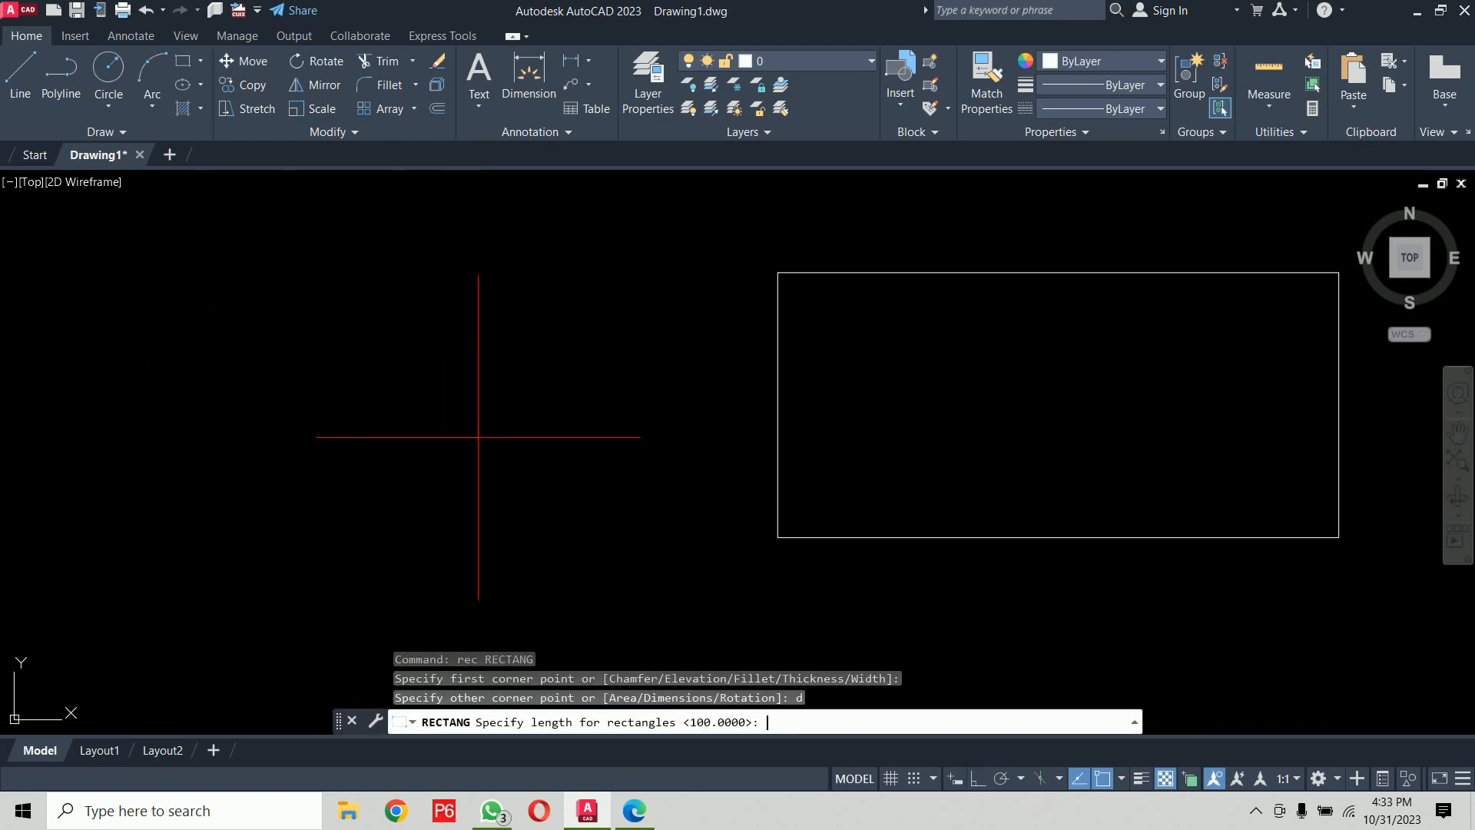
{"action": "type", "text": "10"}
{"action": "key", "text": "Return"}
{"action": "type", "text": "10"}
{"action": "key", "text": "Return"}
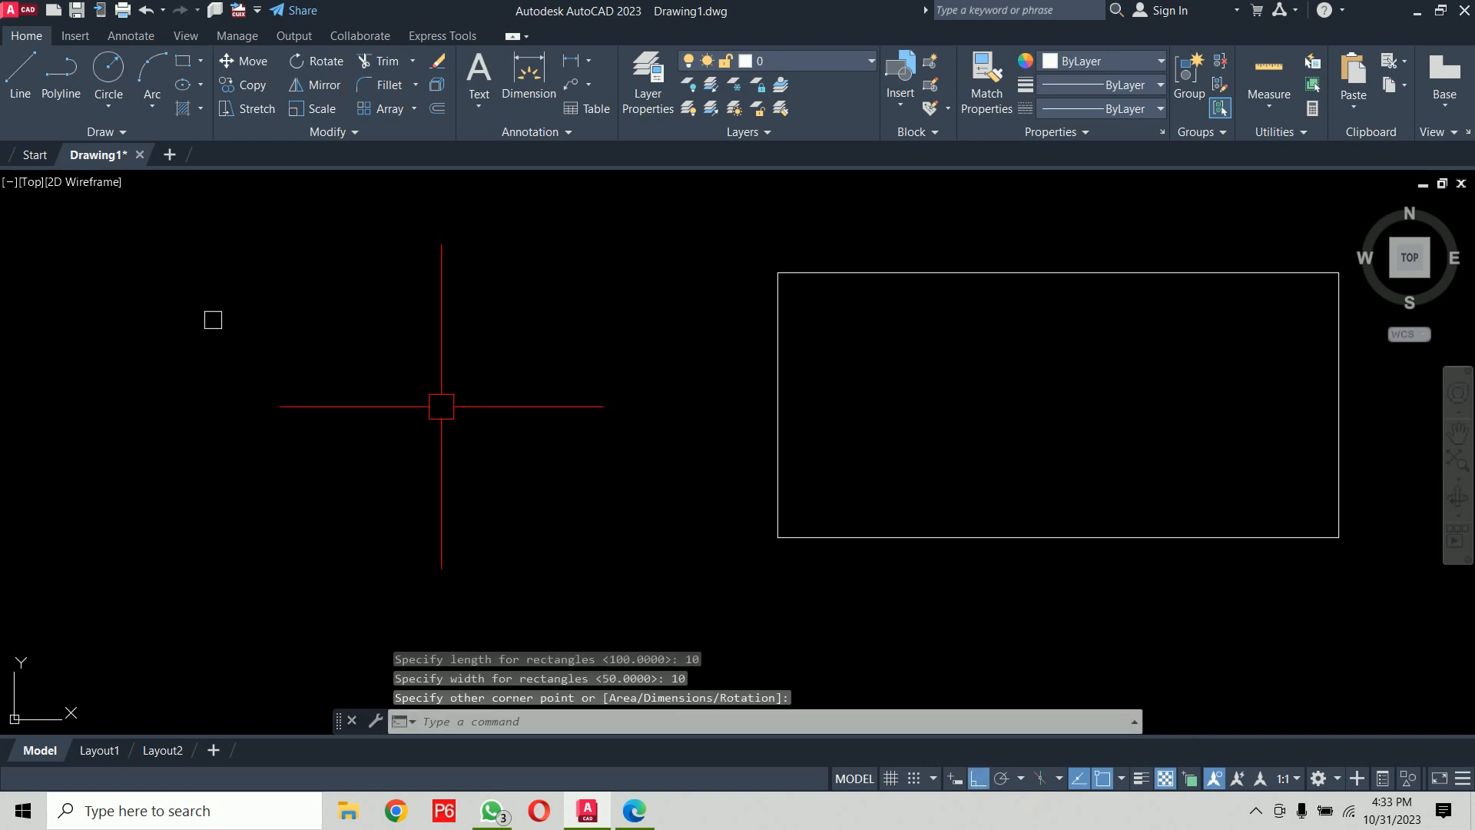
Step: Draw two diagonal lines joining the opposite corners of the small square
{"action": "scroll", "coordinate": [127, 296], "scroll_direction": "up", "scroll_amount": 8}
{"action": "scroll", "coordinate": [729, 423], "scroll_direction": "up", "scroll_amount": 4}
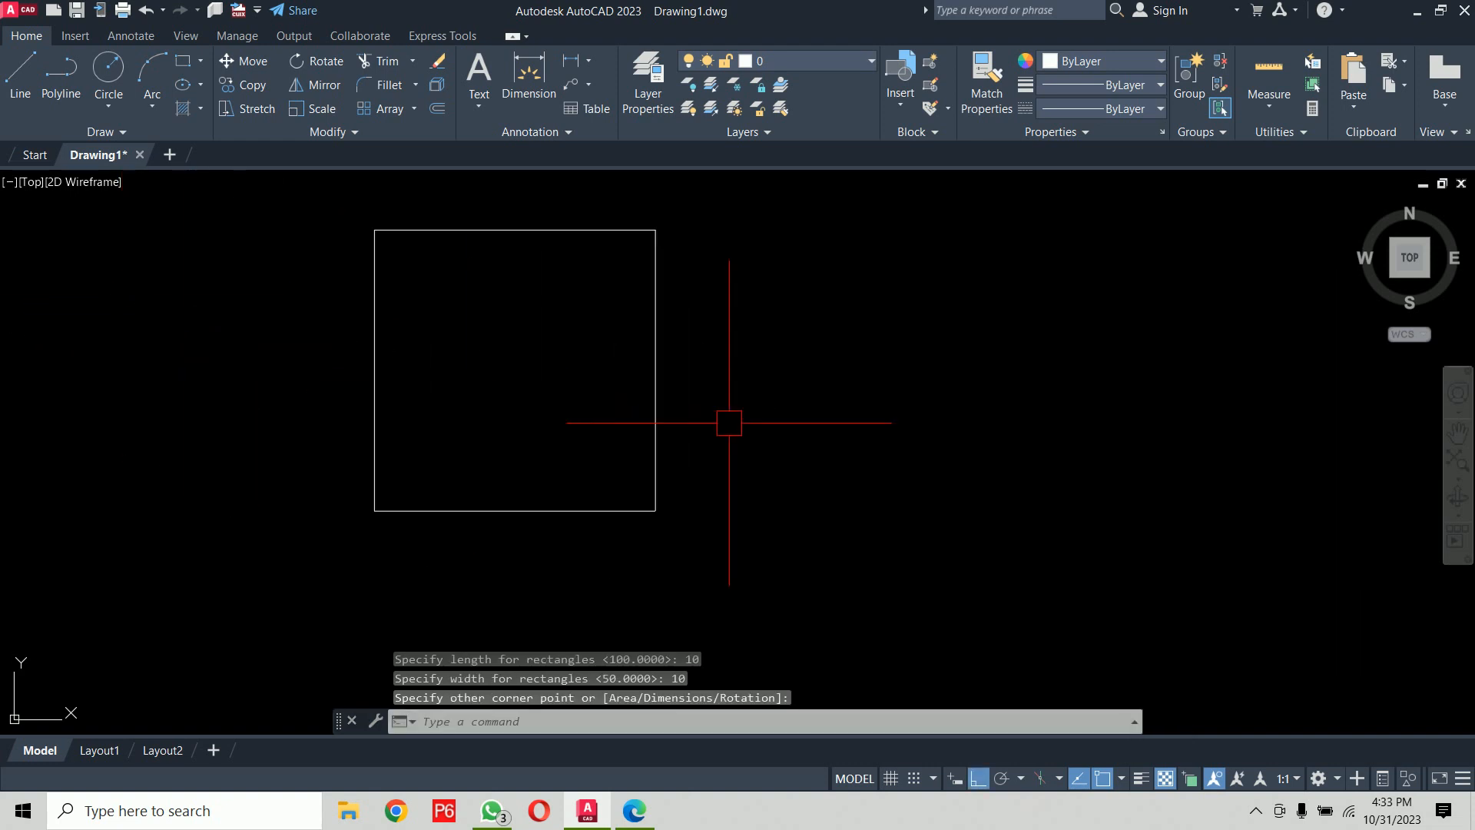
{"action": "left_click", "coordinate": [729, 422]}
{"action": "type", "text": "l"}
{"action": "key", "text": "Return"}
{"action": "left_click", "coordinate": [655, 230]}
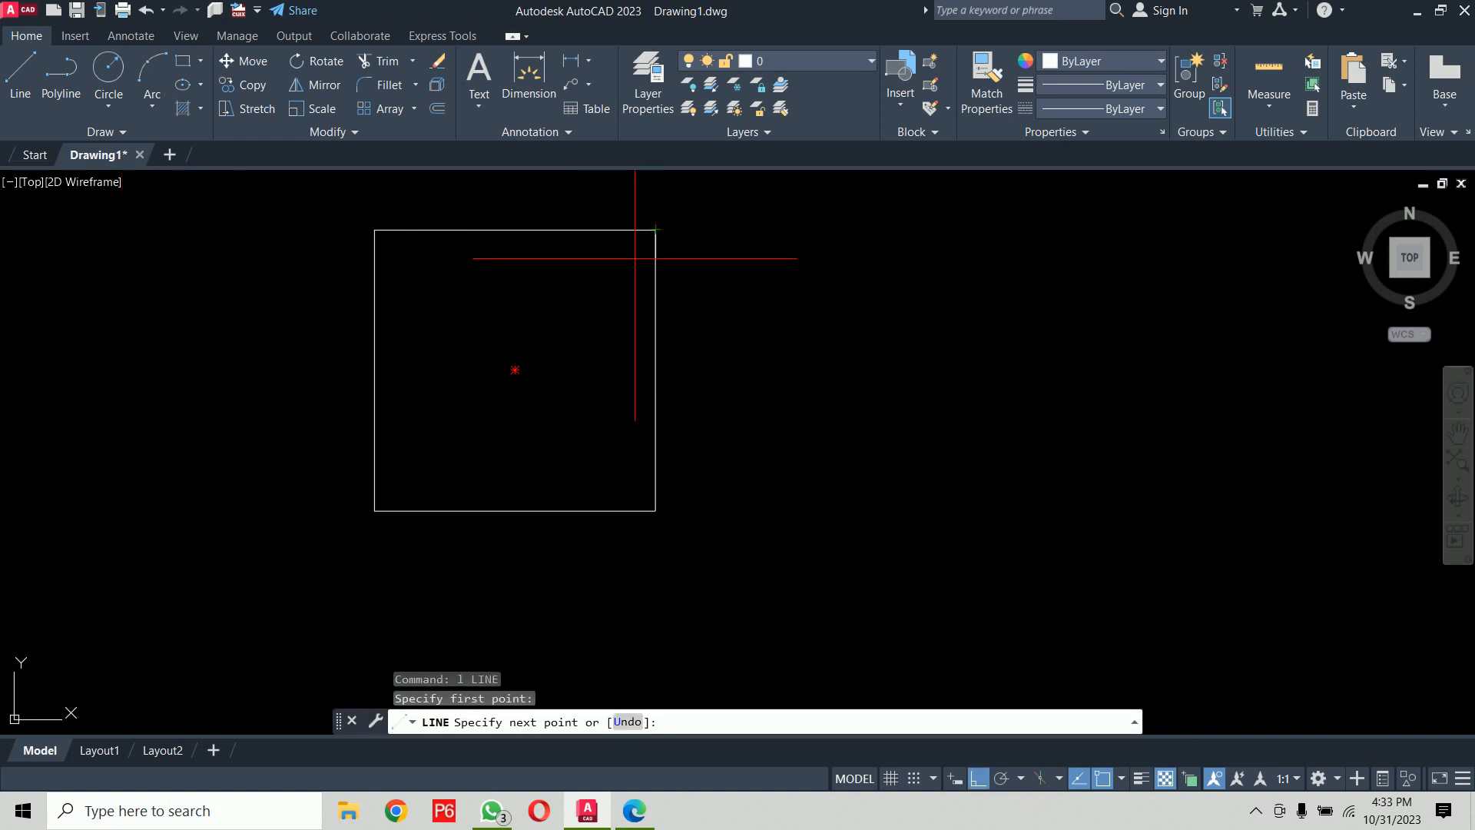
{"action": "left_click", "coordinate": [374, 510]}
{"action": "key", "text": "Return"}
{"action": "key", "text": "Return"}
{"action": "left_click", "coordinate": [374, 230]}
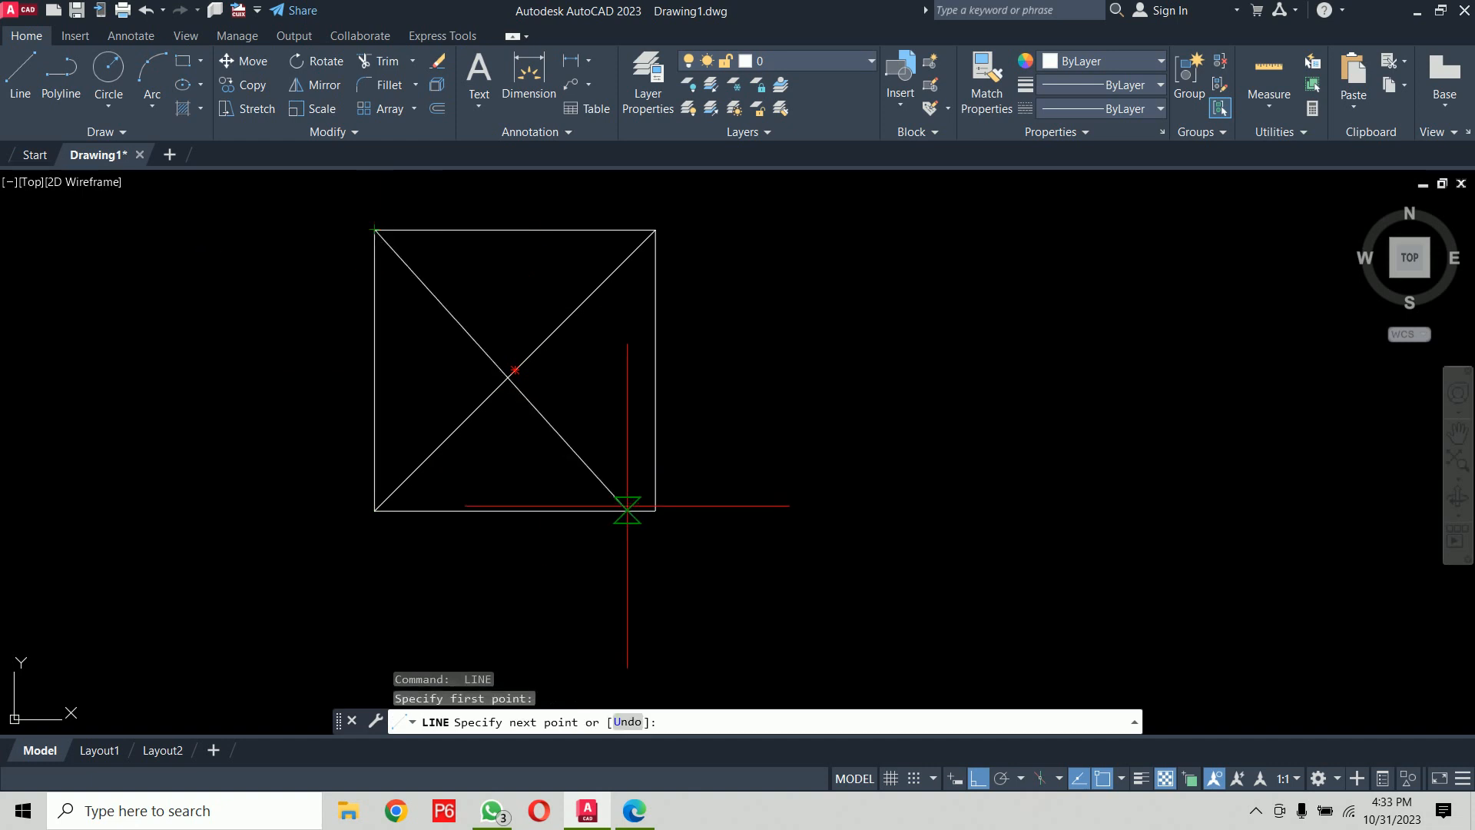
{"action": "left_click", "coordinate": [655, 511]}
{"action": "key", "text": "Return"}
Step: Draw a circle of about 2.35 radius centered on the intersection of the square's diagonals
{"action": "type", "text": "c"}
{"action": "key", "text": "Return"}
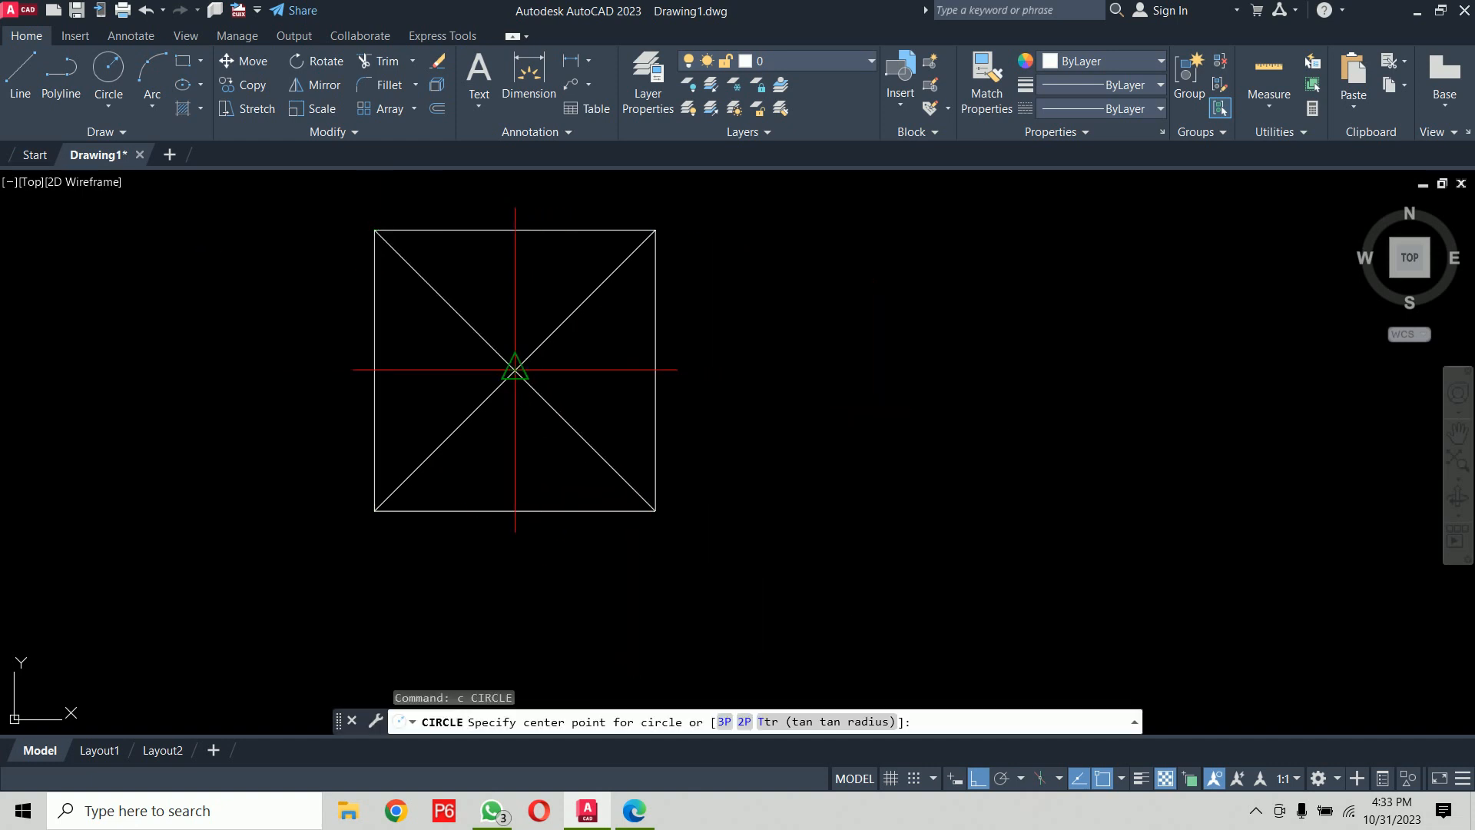
{"action": "left_click", "coordinate": [515, 369]}
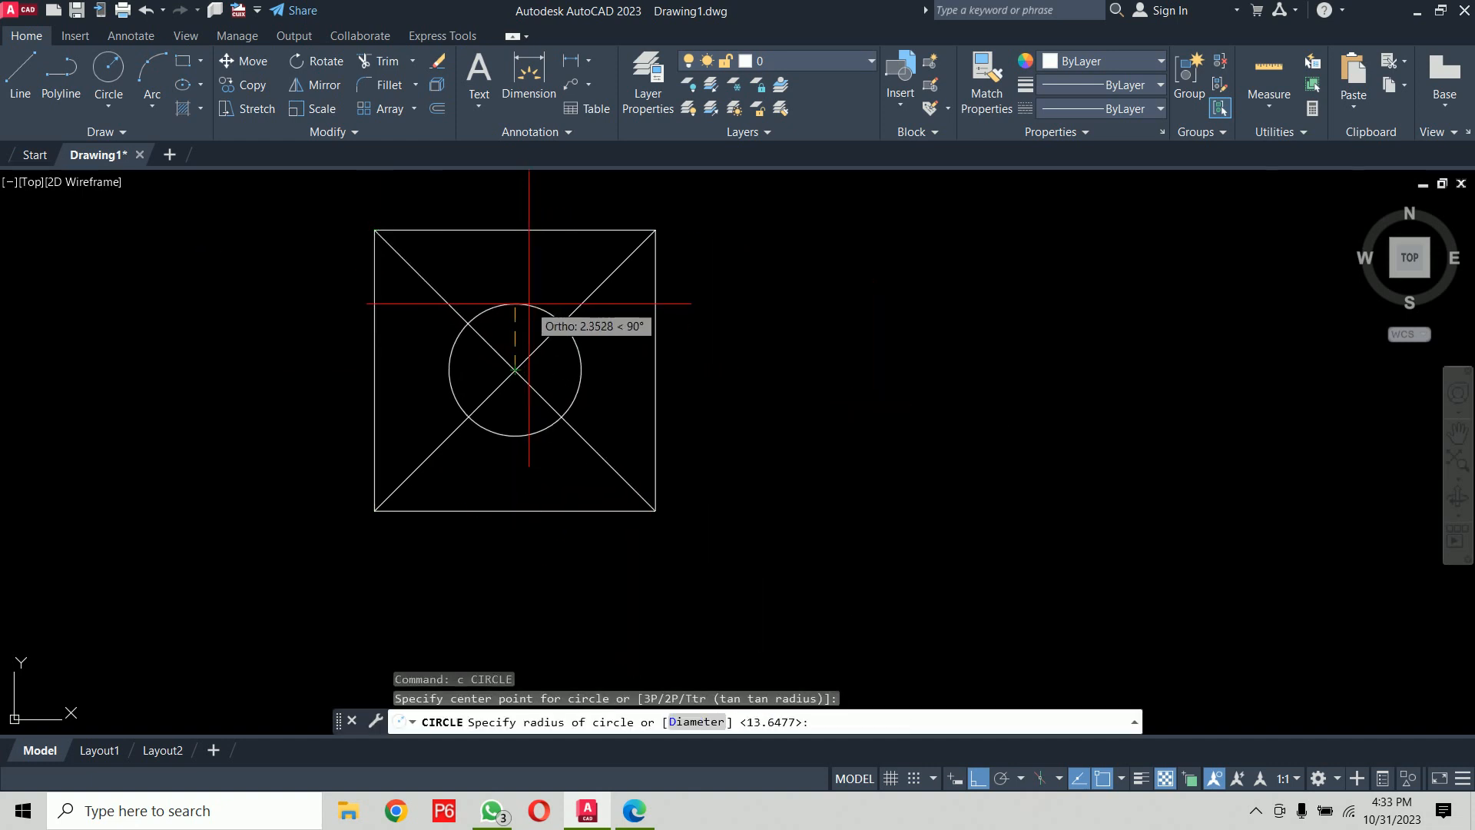
{"action": "left_click", "coordinate": [529, 304]}
Step: Trim away the parts of the diagonal lines that lie inside the circle
{"action": "scroll", "coordinate": [529, 304], "scroll_direction": "up", "scroll_amount": 2}
{"action": "type", "text": "tr"}
{"action": "key", "text": "Return"}
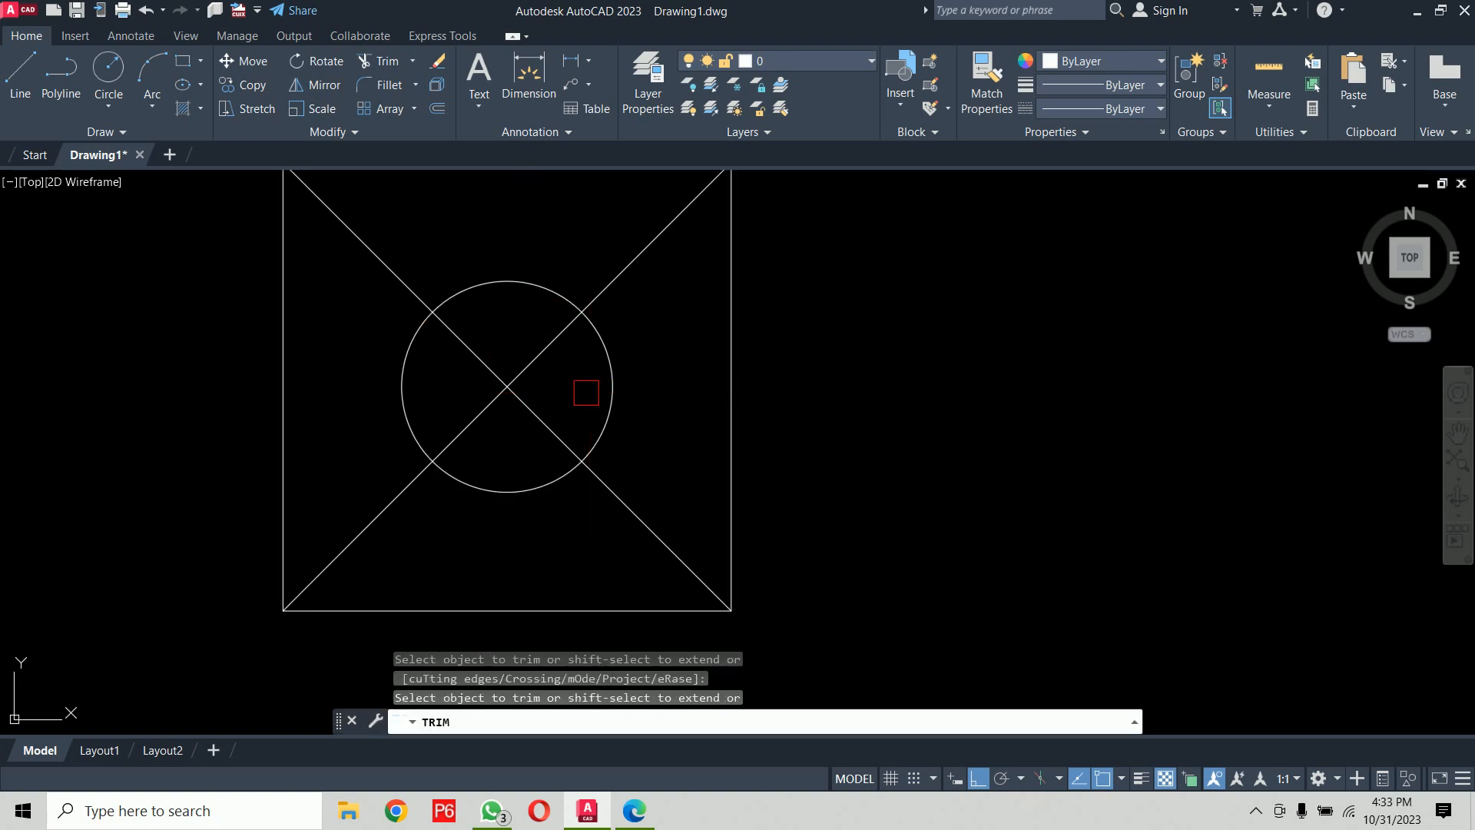
{"action": "mouse_move", "coordinate": [586, 389]}
{"action": "left_mouse_down"}
{"action": "mouse_move", "coordinate": [515, 349]}
{"action": "mouse_move", "coordinate": [484, 438]}
{"action": "mouse_move", "coordinate": [555, 392]}
{"action": "left_mouse_up"}
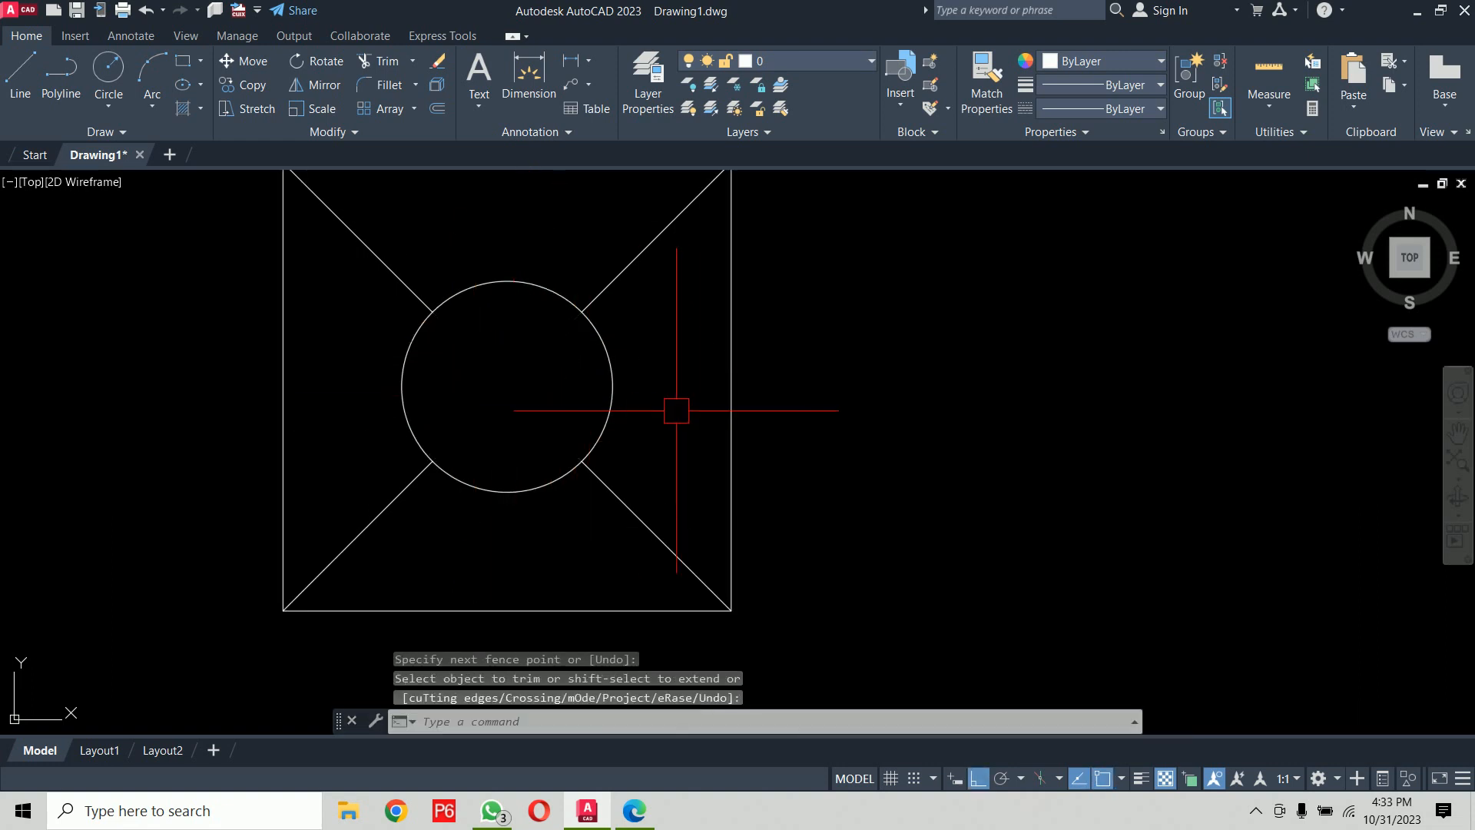
{"action": "key", "text": "Escape"}
Step: Erase the square outline around the circle and the four diagonal lines
{"action": "left_click", "coordinate": [731, 422]}
{"action": "key", "text": "Delete"}
{"action": "scroll", "coordinate": [730, 422], "scroll_direction": "down", "scroll_amount": 3}
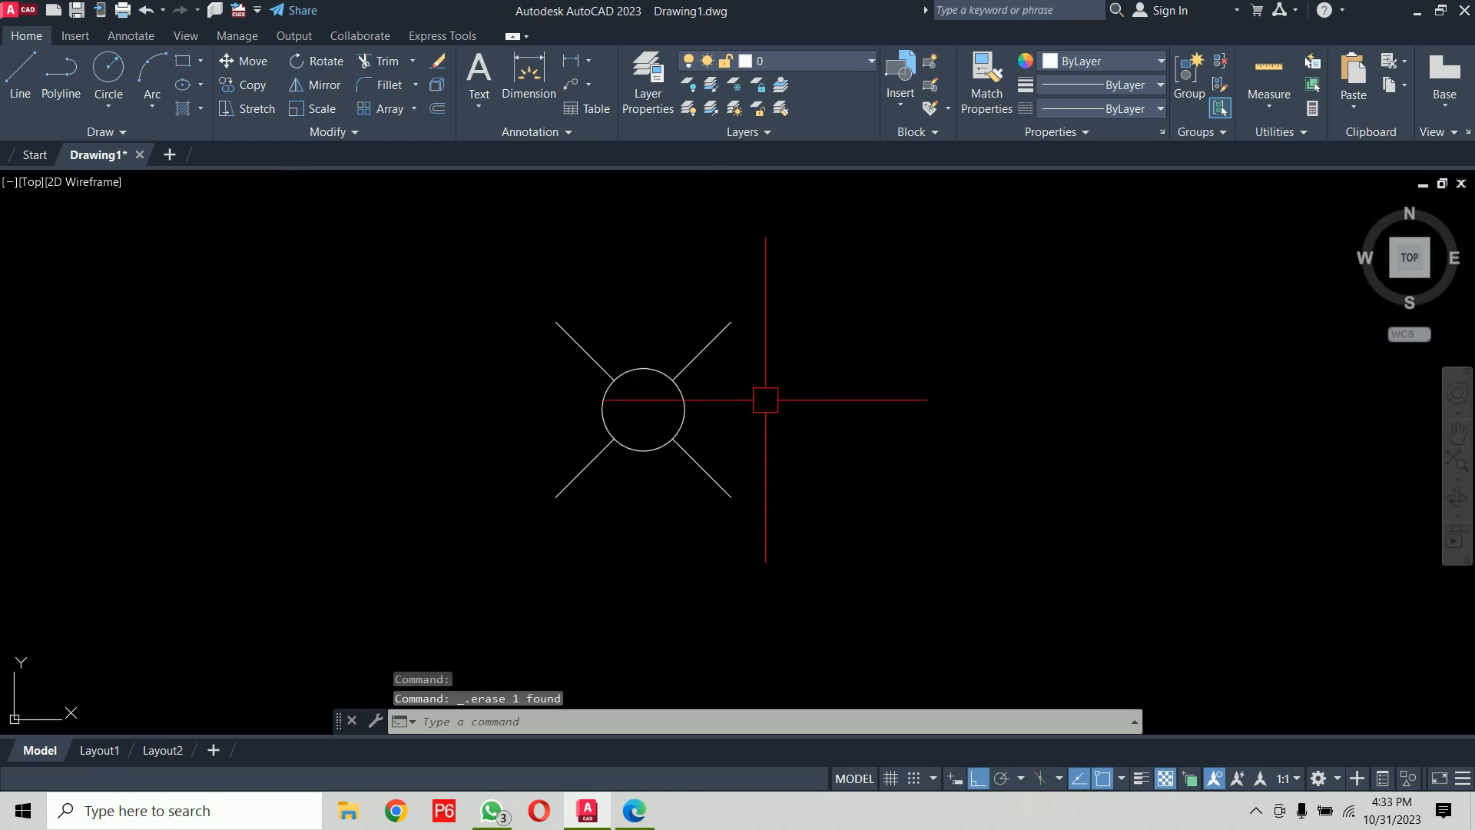
Step: Start a block definition named suphatch with its base point at the outer end of the upper-left diagonal line
{"action": "middle_click_drag", "start_coordinate": [765, 399], "coordinate": [681, 468]}
{"action": "type", "text": "b"}
{"action": "key", "text": "Return"}
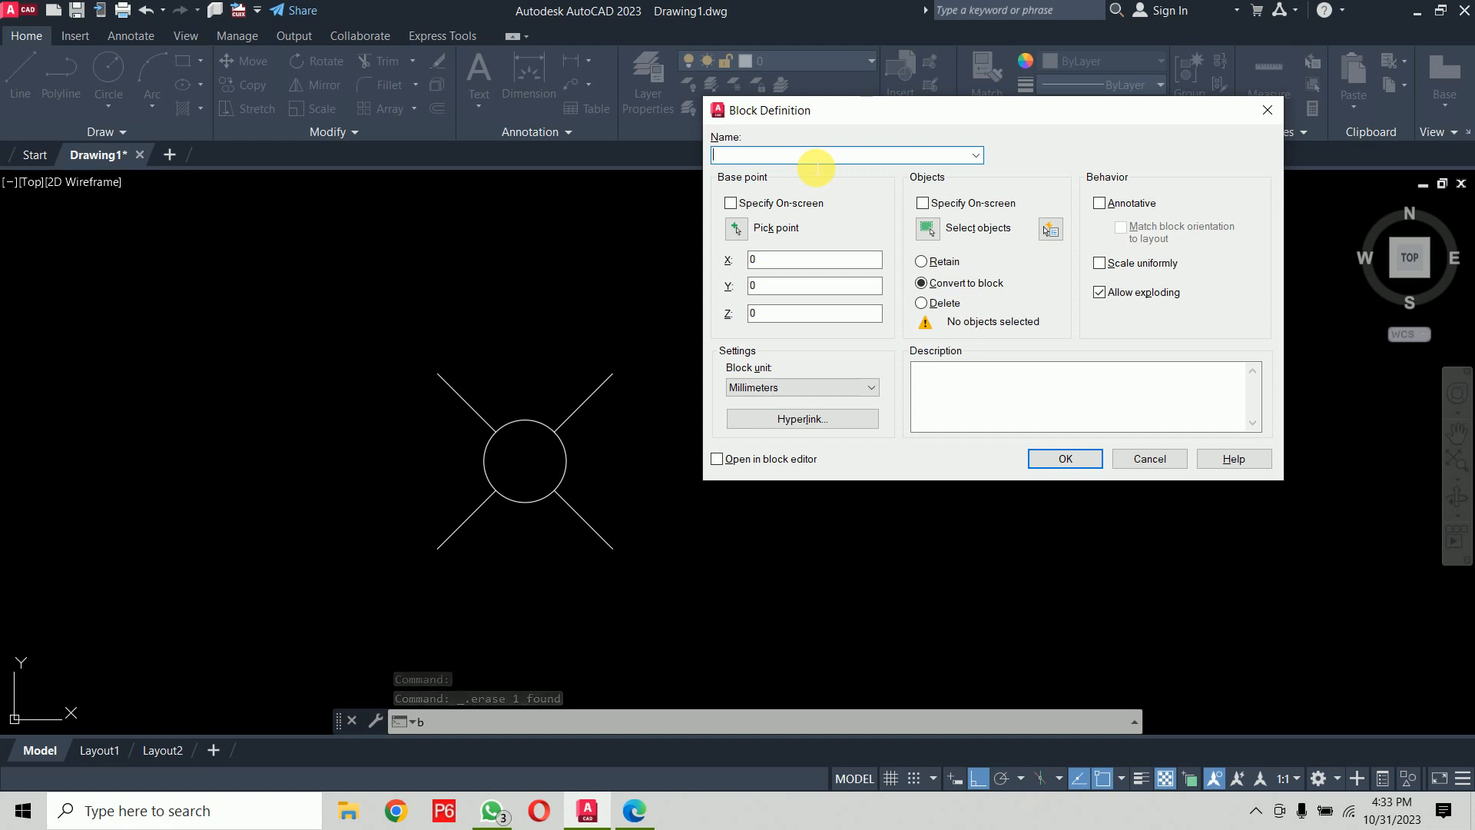
{"action": "type", "text": "suphat"}
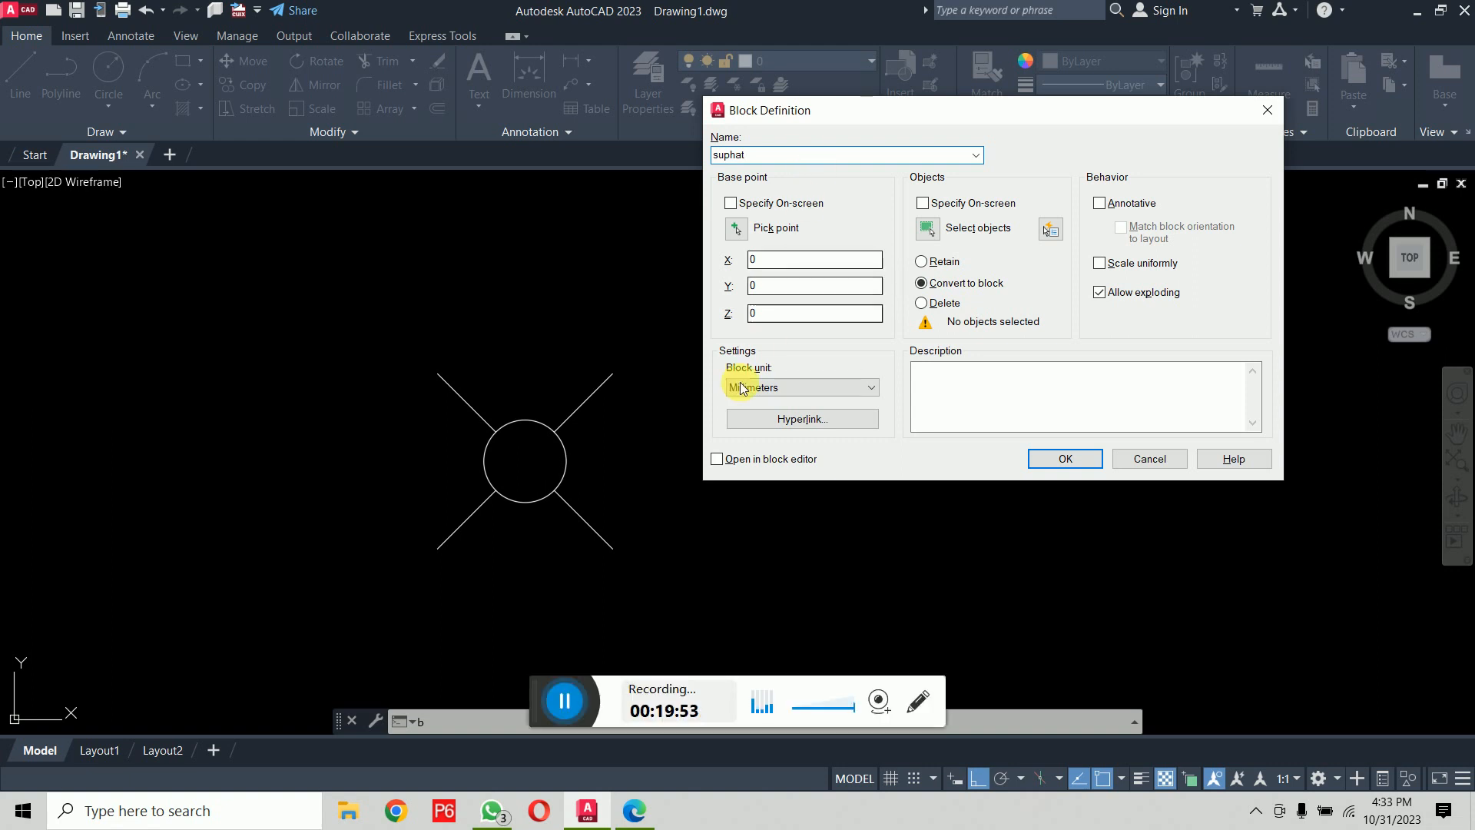
{"action": "left_click", "coordinate": [566, 701]}
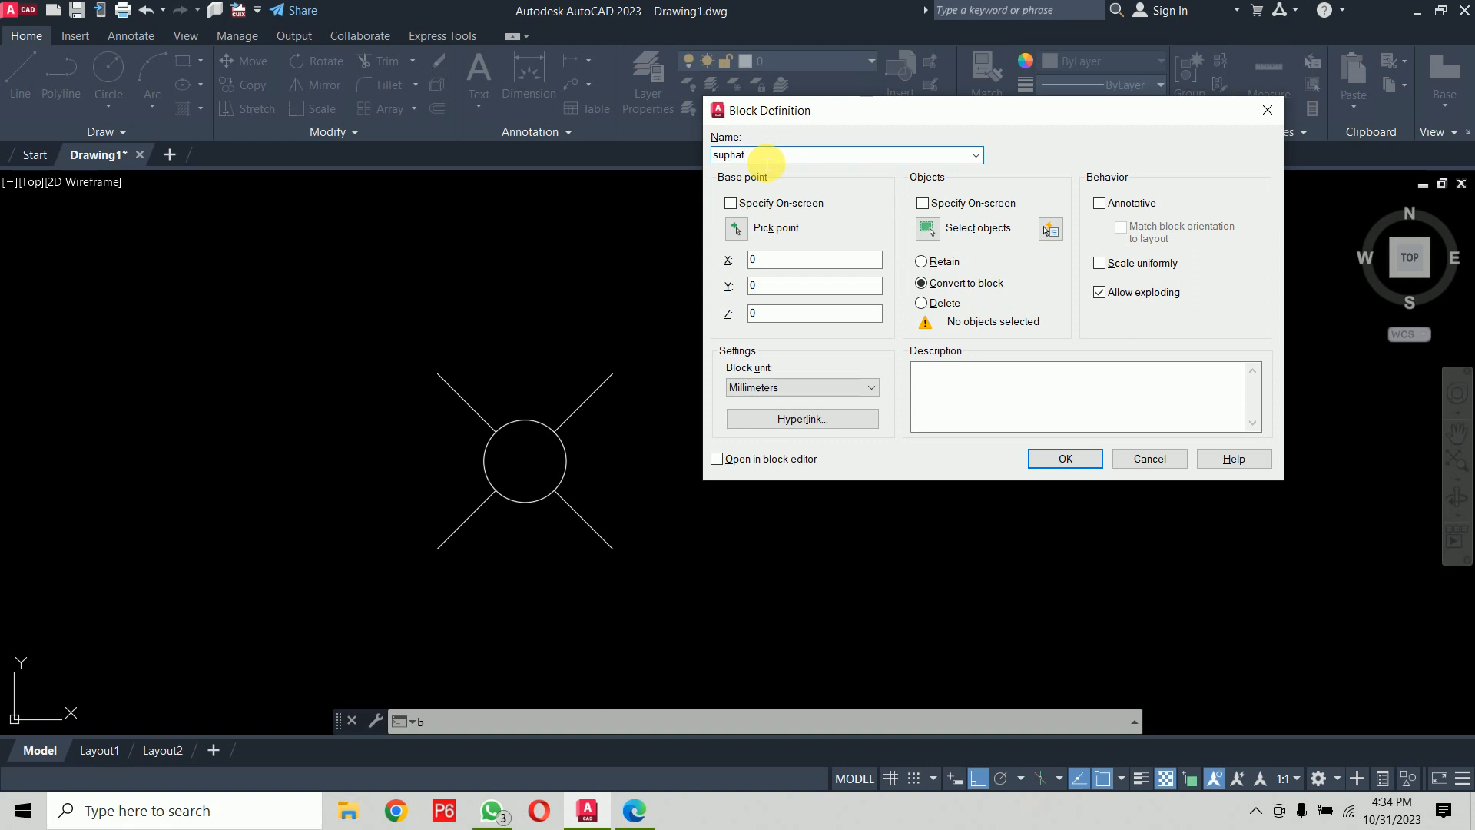
{"action": "left_click", "coordinate": [738, 229]}
{"action": "left_click", "coordinate": [436, 376]}
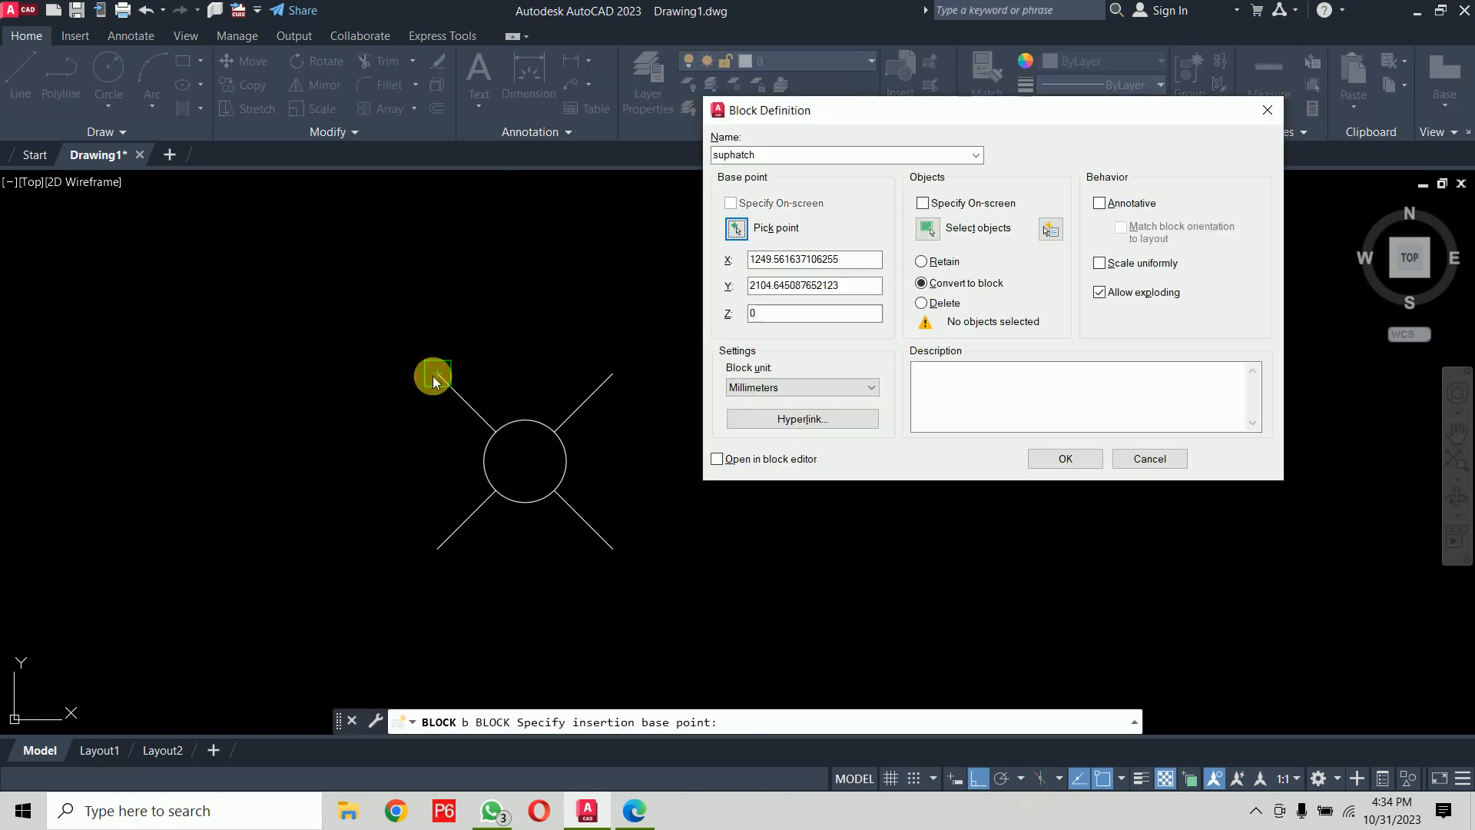
Step: Select the circle and the four diagonal lines as the block's objects and create the block
{"action": "left_click", "coordinate": [928, 228]}
{"action": "left_click", "coordinate": [792, 303]}
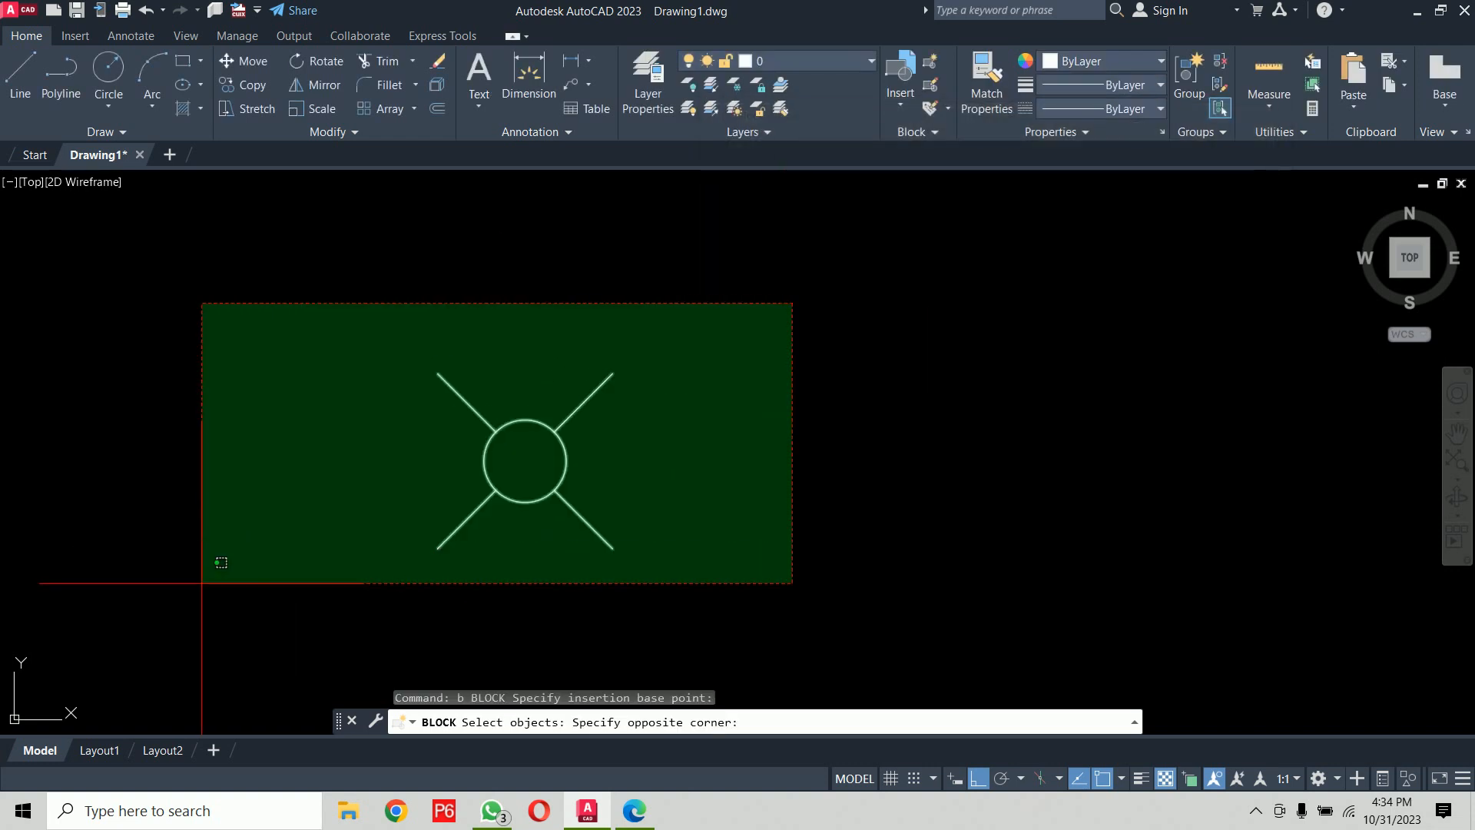
{"action": "left_click", "coordinate": [202, 583]}
{"action": "key", "text": "Return"}
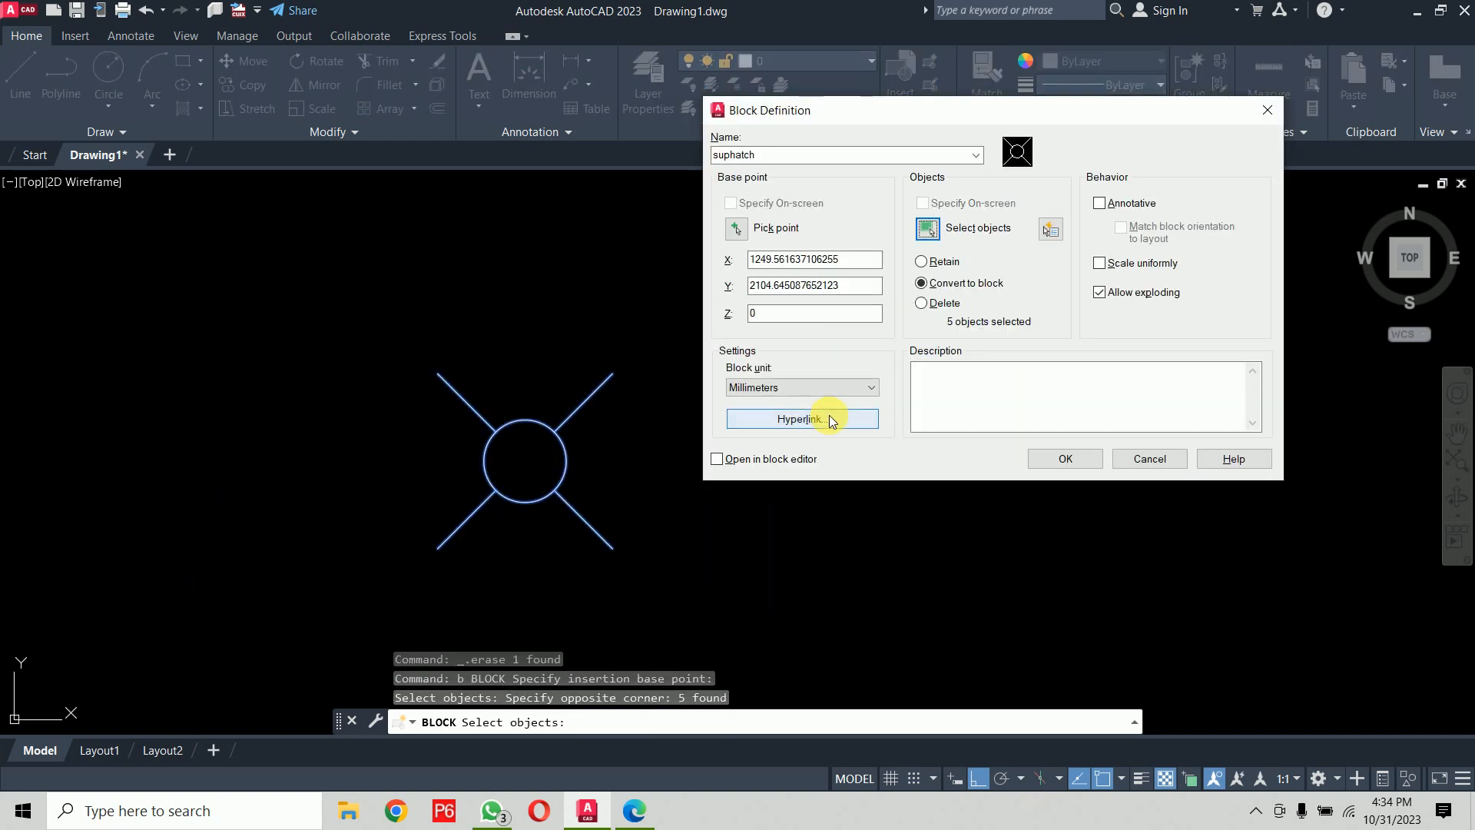
{"action": "left_click", "coordinate": [1076, 459]}
Step: Select the new block to check it as a single object, then clear the selection and inspect the large empty rectangle
{"action": "left_click", "coordinate": [503, 418]}
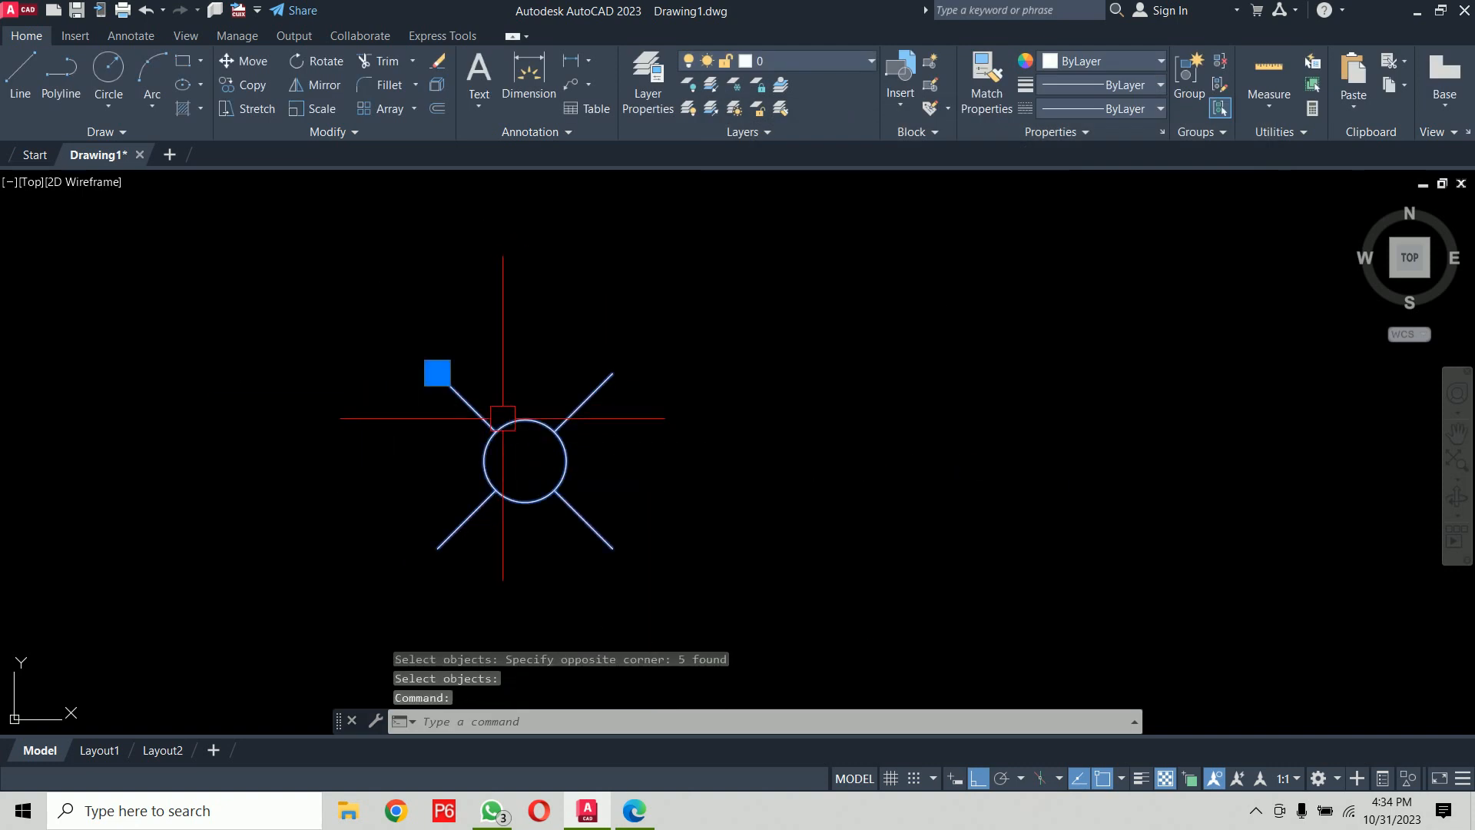
{"action": "scroll", "coordinate": [888, 388], "scroll_direction": "down", "scroll_amount": 3}
{"action": "middle_click_drag", "start_coordinate": [888, 388], "coordinate": [208, 456]}
{"action": "scroll", "coordinate": [753, 454], "scroll_direction": "down", "scroll_amount": 2}
{"action": "middle_click_drag", "start_coordinate": [676, 439], "coordinate": [520, 406]}
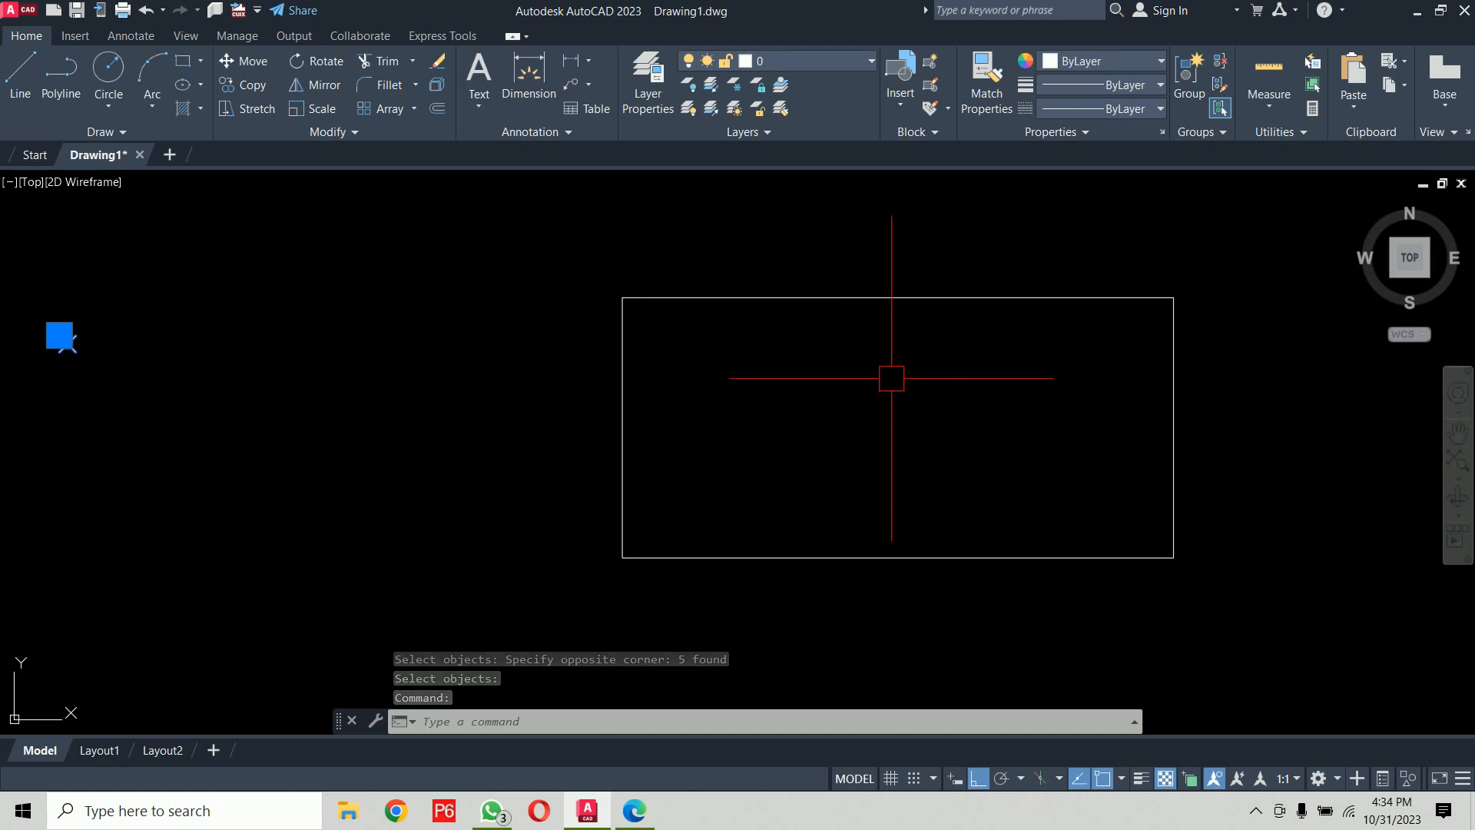
{"action": "key", "text": "Escape"}
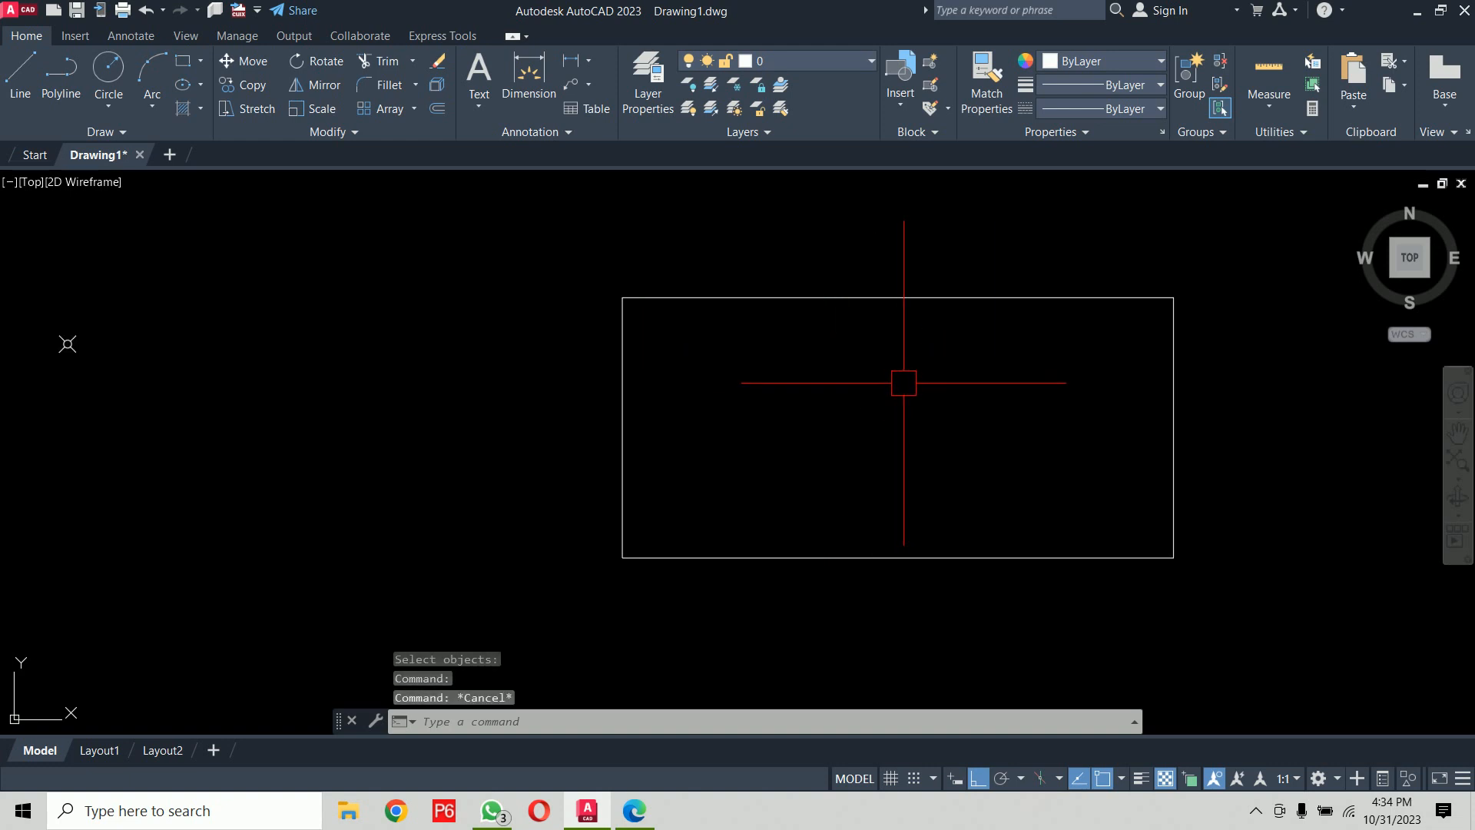
{"action": "scroll", "coordinate": [902, 382], "scroll_direction": "up", "scroll_amount": 2}
{"action": "middle_click_drag", "start_coordinate": [901, 382], "coordinate": [695, 375]}
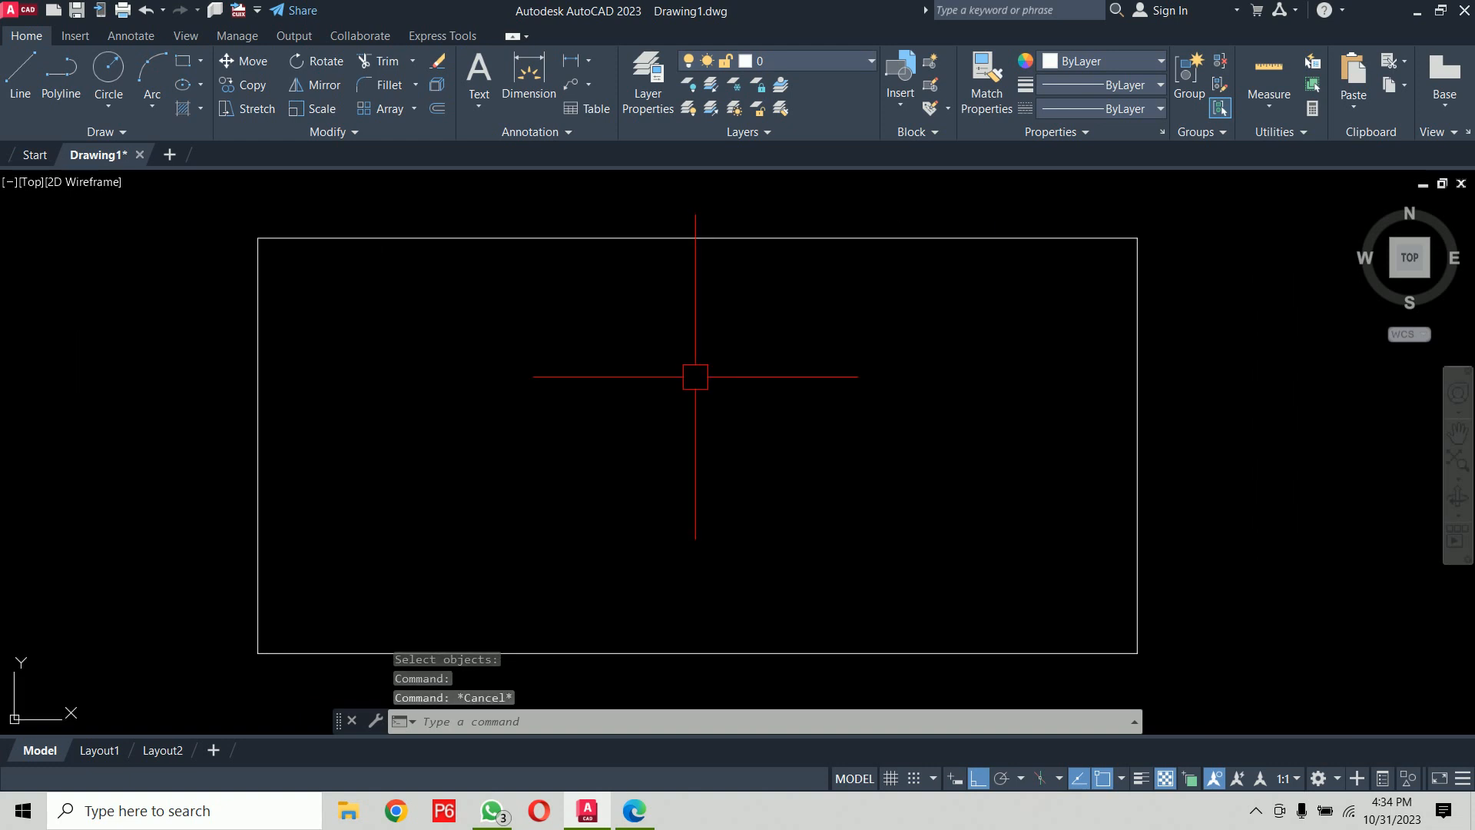
Step: Start Super Hatch with a block pattern and choose the defined block SUPHATCH, keeping its parameters specified on screen
{"action": "type", "text": "sup"}
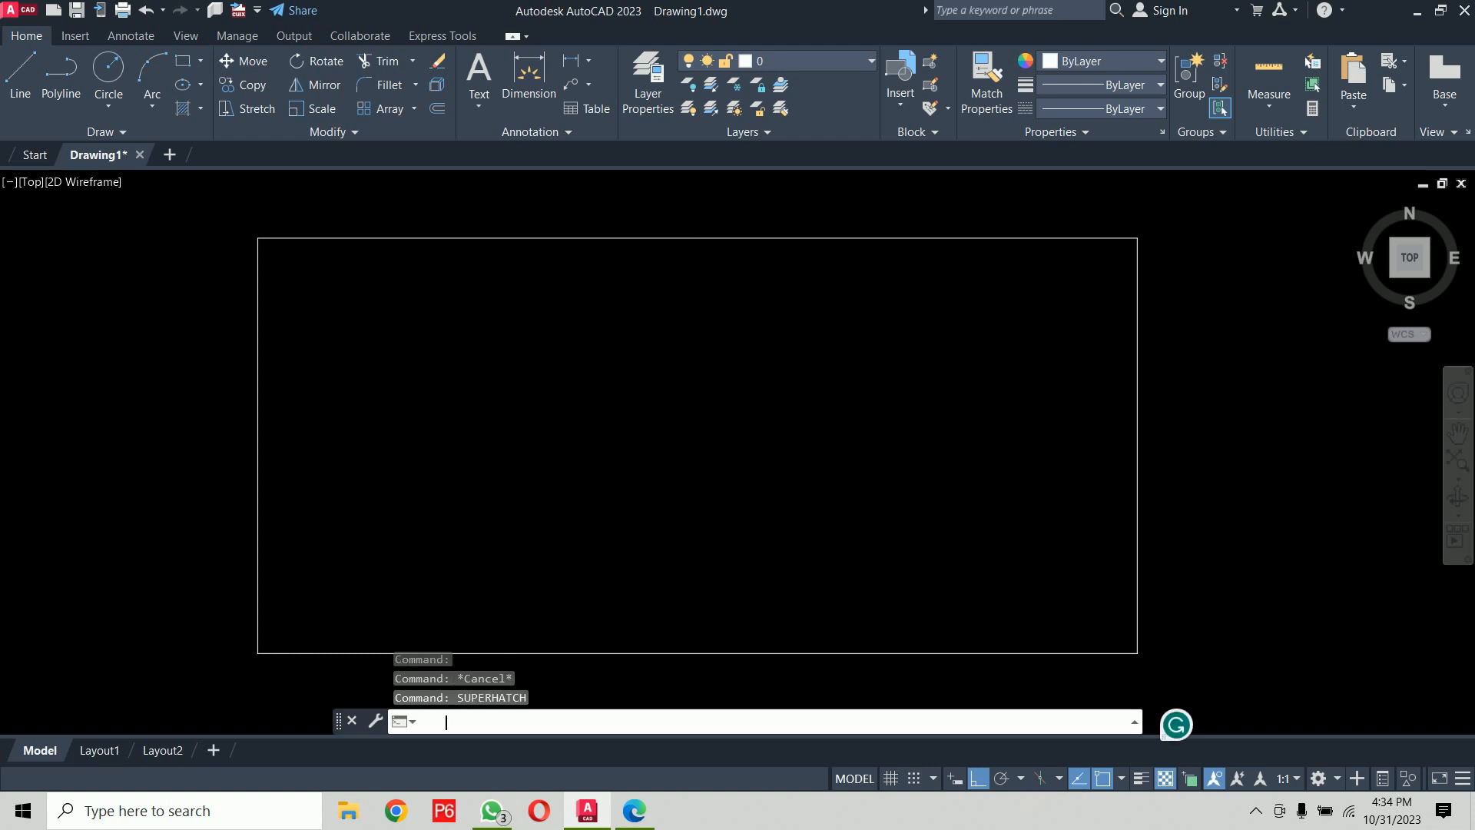
{"action": "key", "text": "Return"}
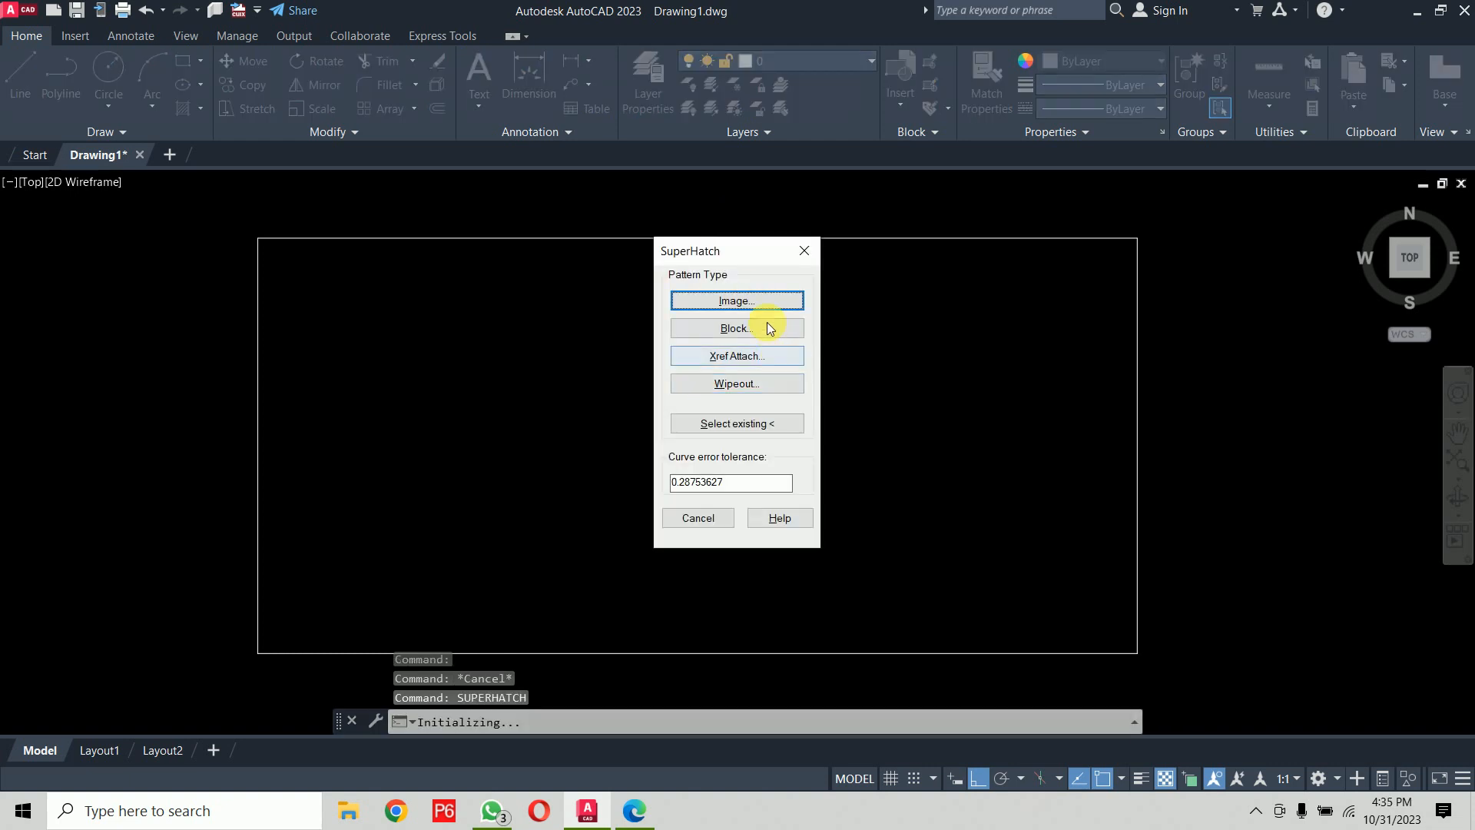
{"action": "left_click", "coordinate": [759, 330]}
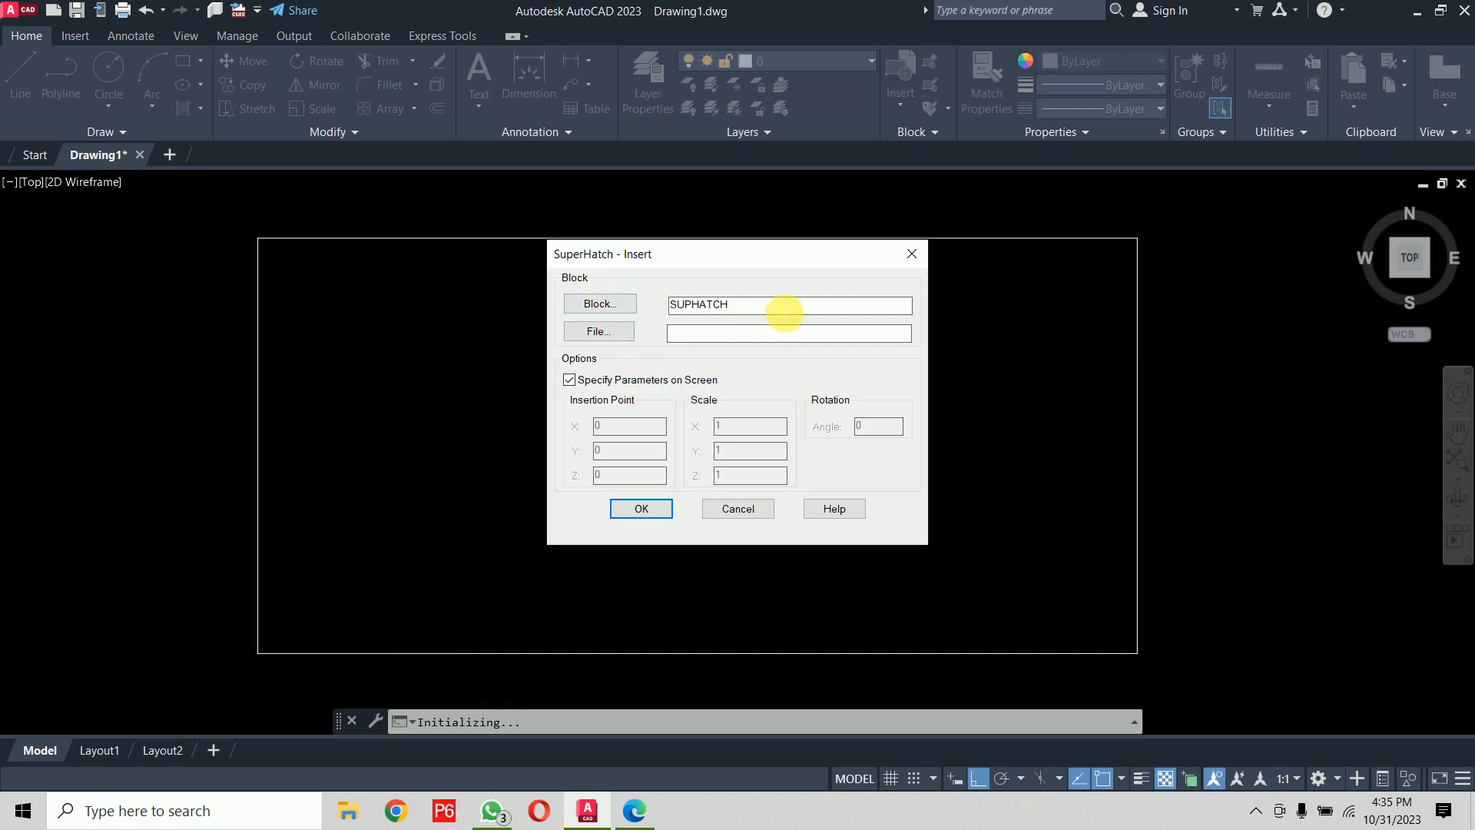
{"action": "left_click", "coordinate": [604, 306]}
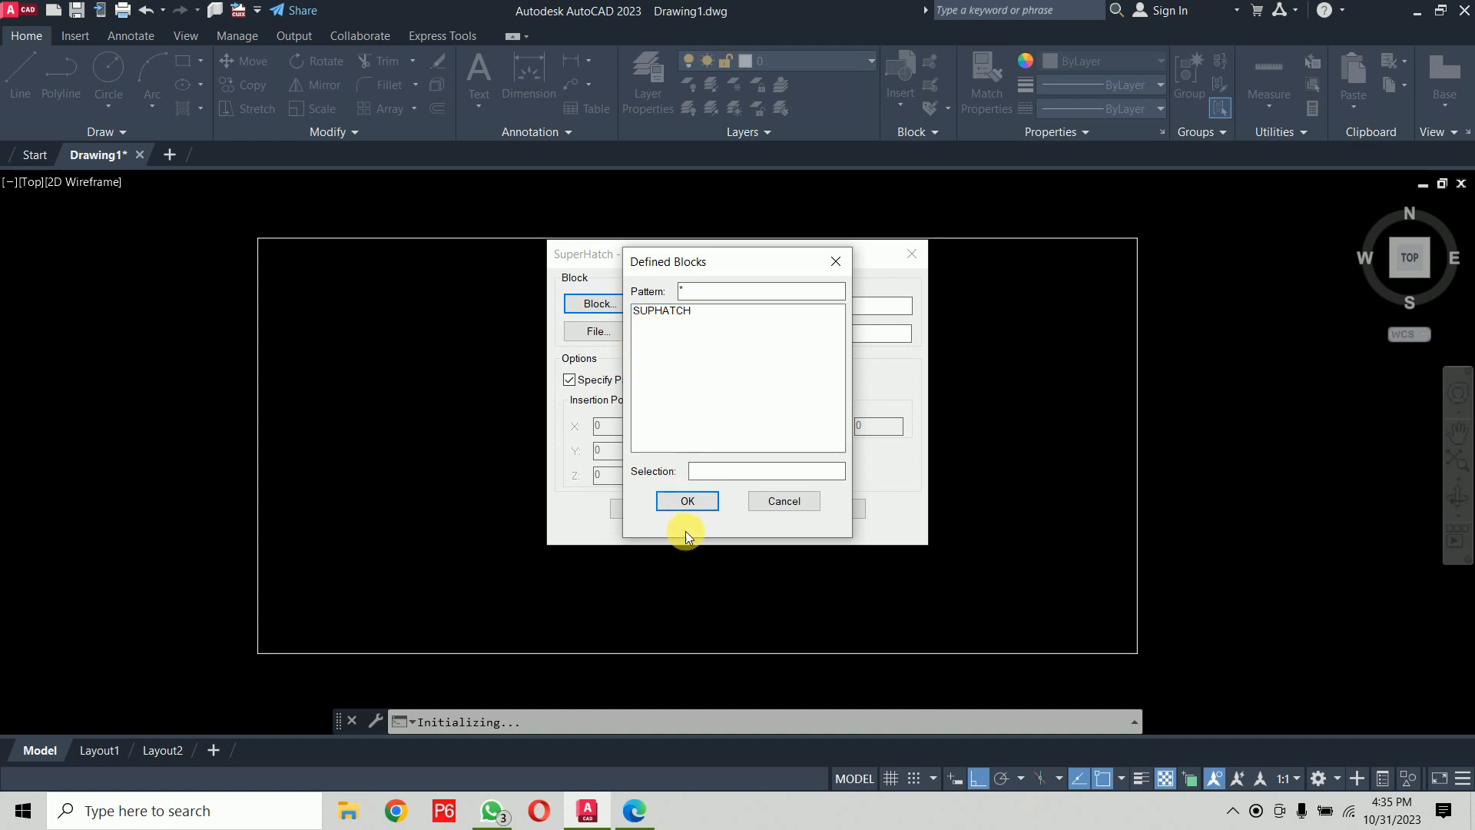
{"action": "left_click", "coordinate": [688, 501]}
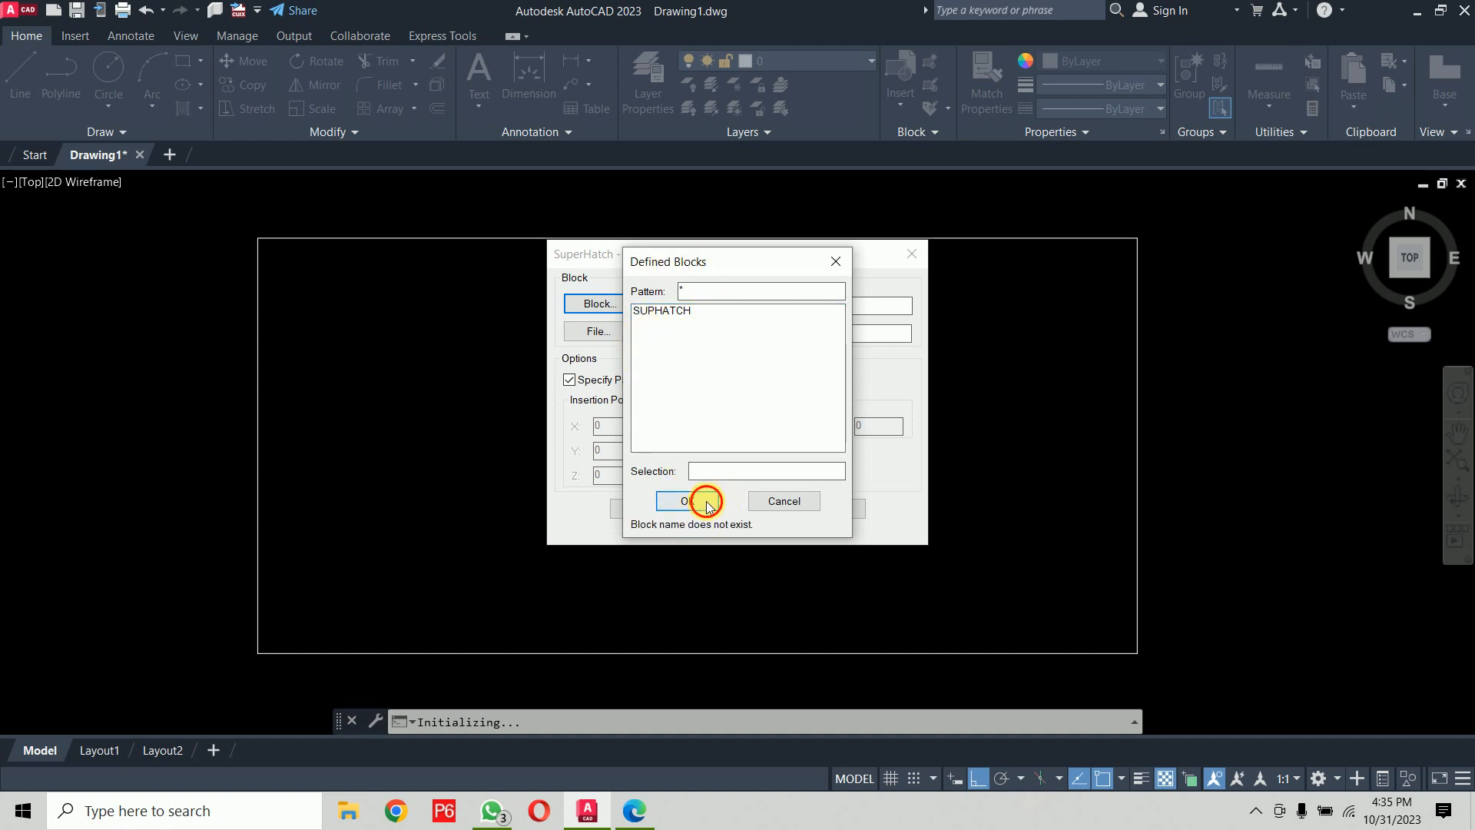
{"action": "left_click", "coordinate": [706, 315]}
{"action": "left_click", "coordinate": [685, 502]}
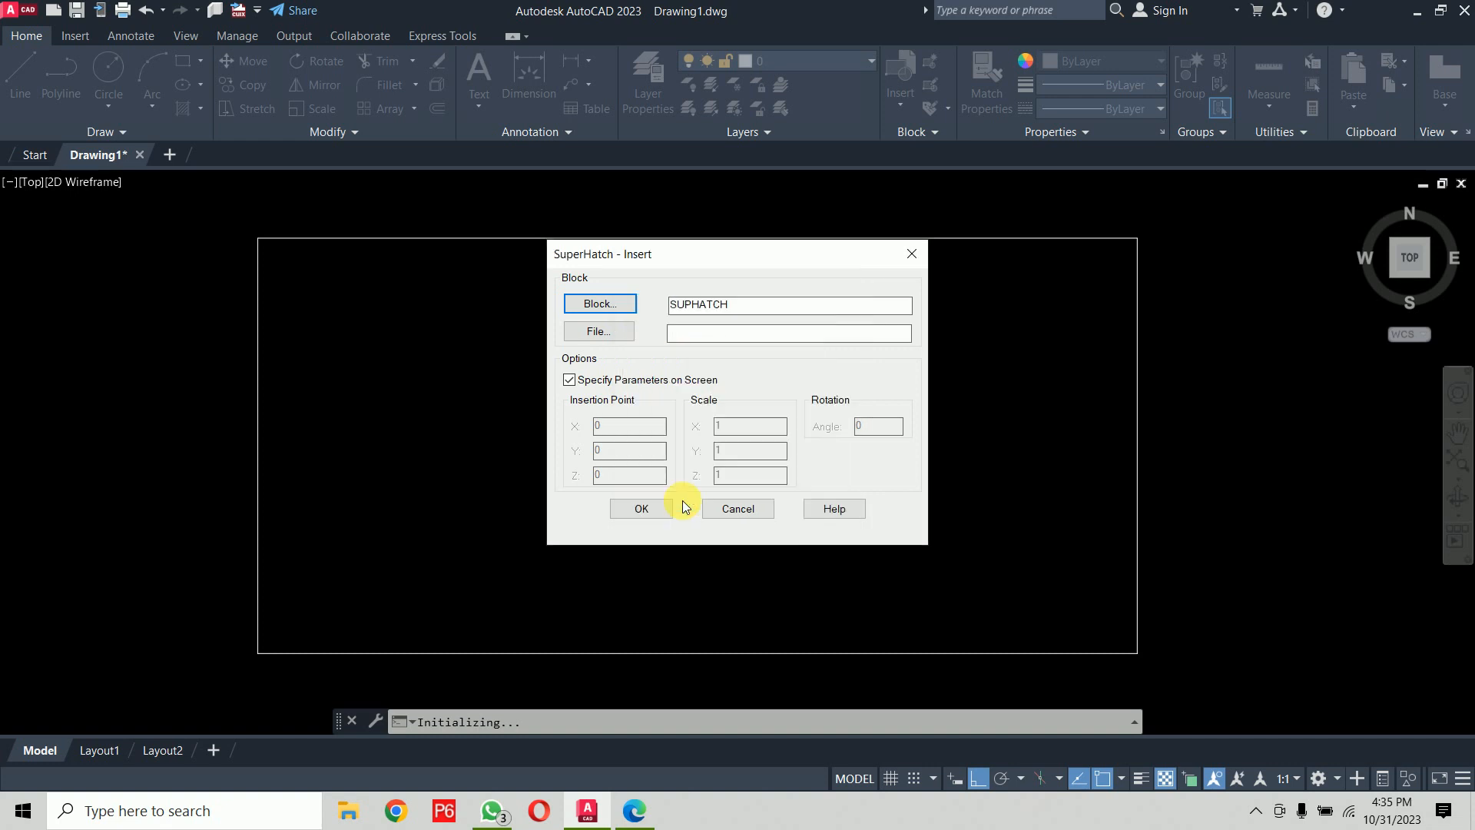
{"action": "left_click", "coordinate": [651, 512]}
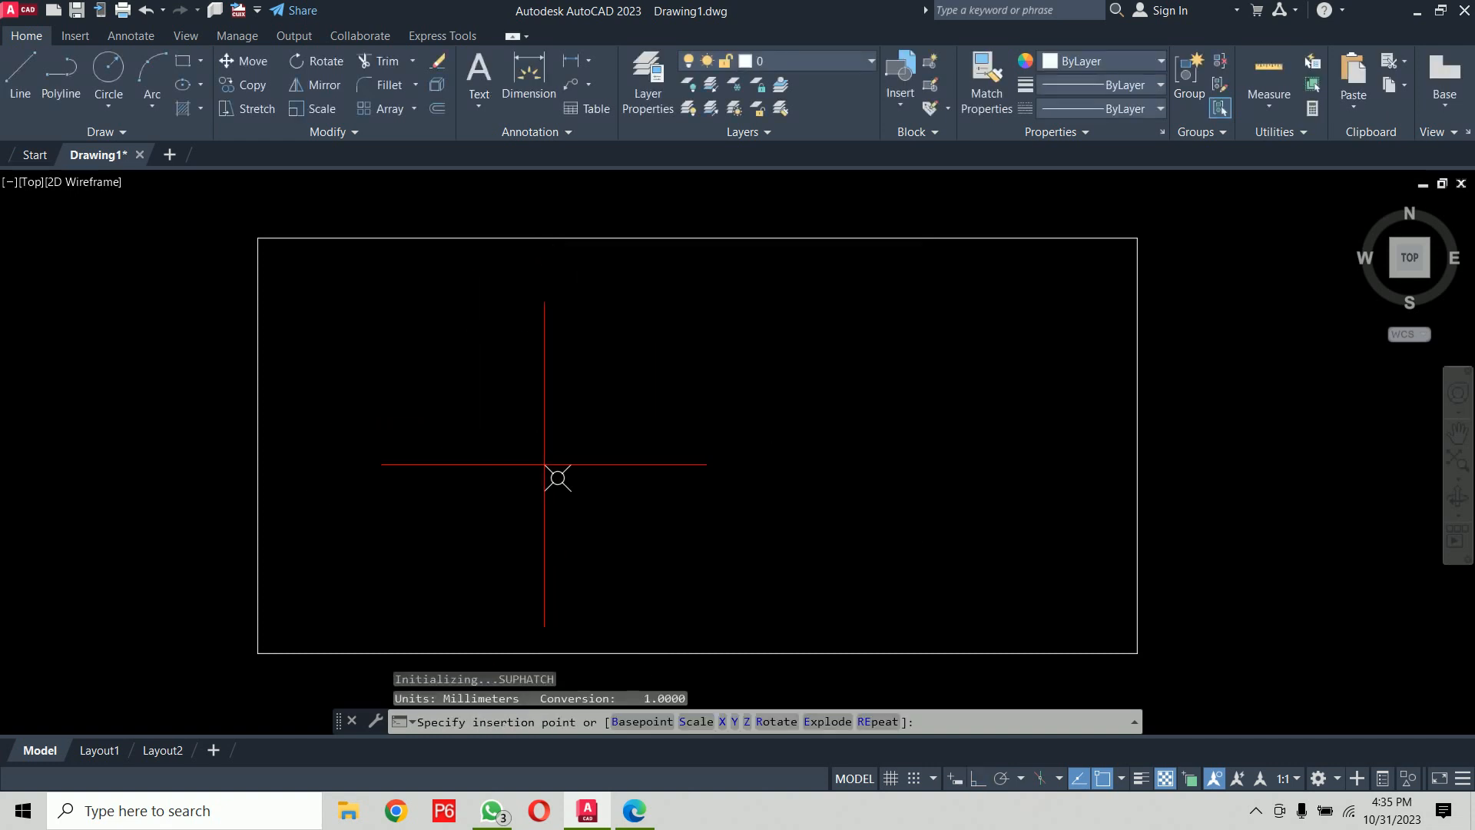
Step: Place the pattern block at the rectangle's upper-left corner with scale 1 and rotation 0, and accept the placement
{"action": "left_click", "coordinate": [257, 238]}
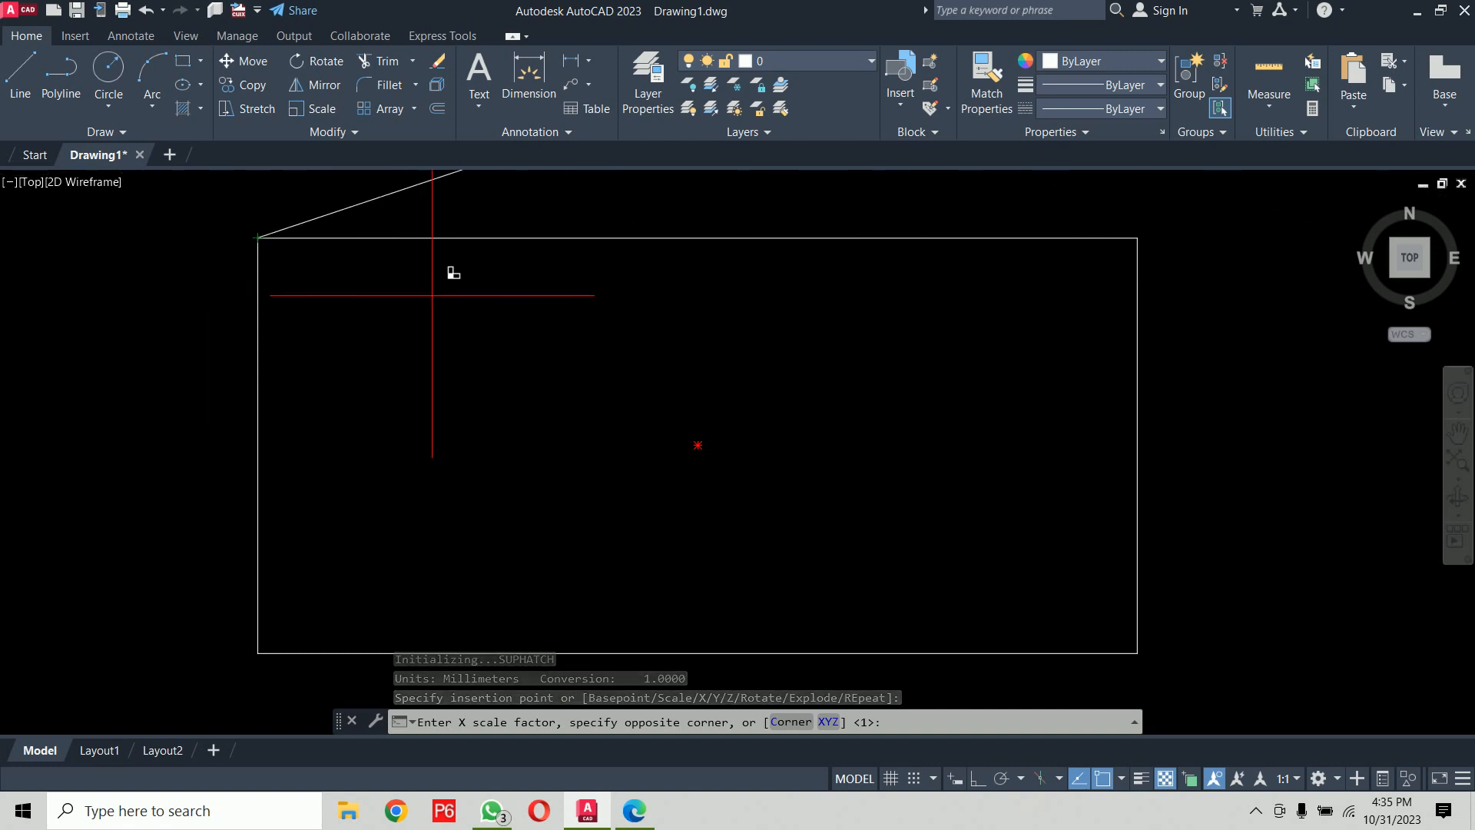
{"action": "key", "text": "Return"}
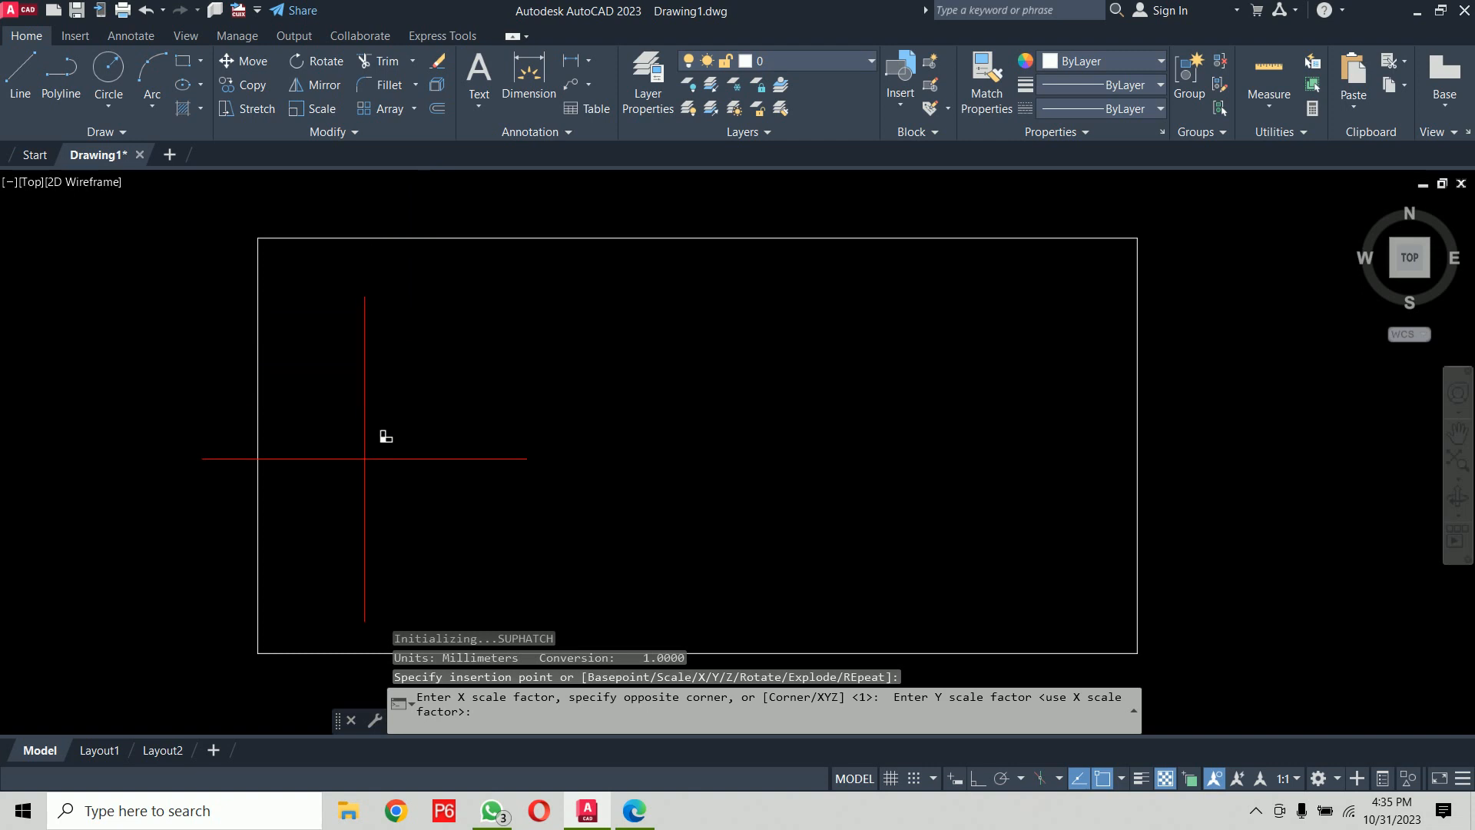
{"action": "key", "text": "Return"}
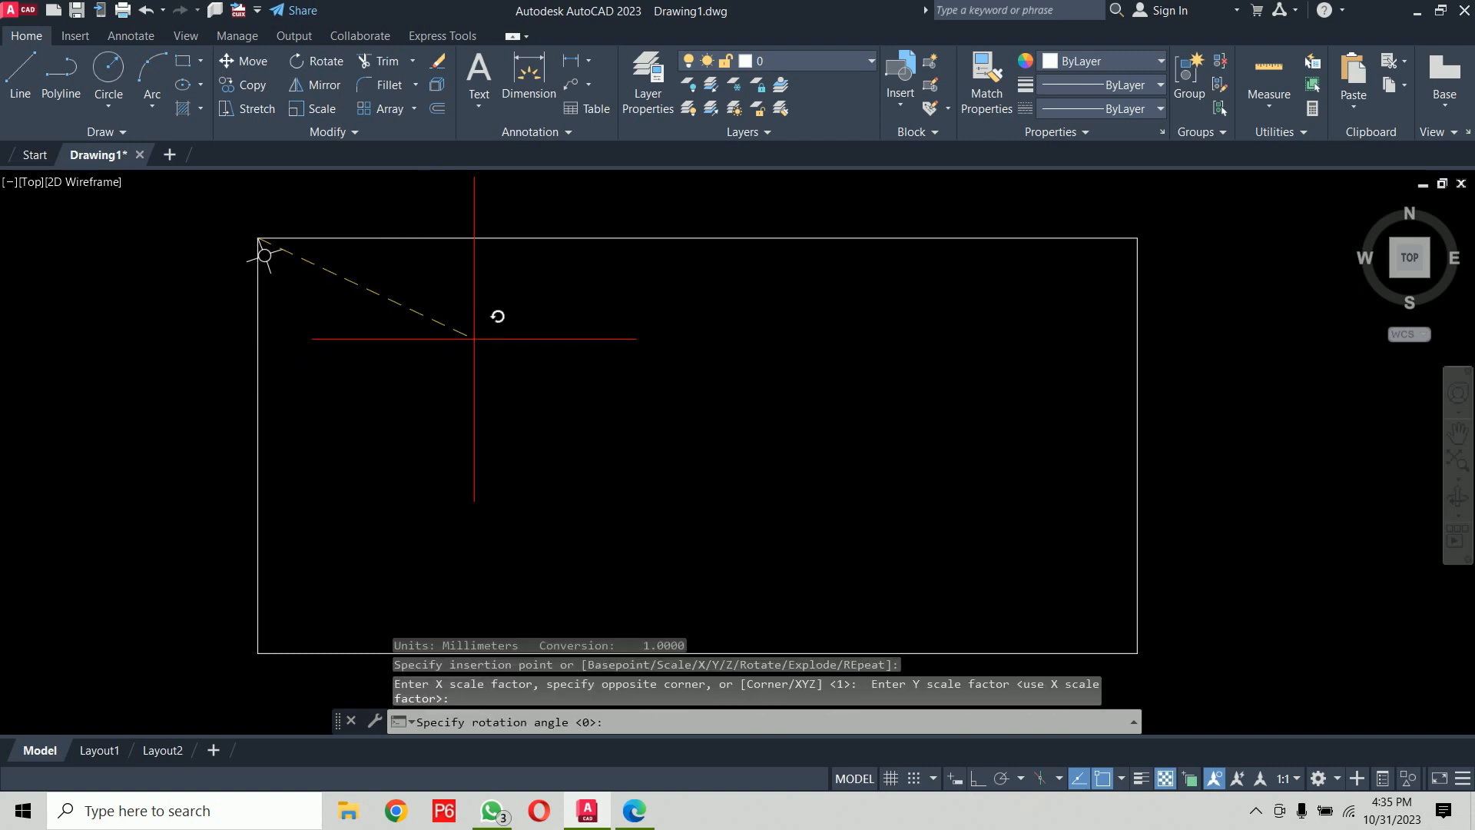
{"action": "key", "text": "Return"}
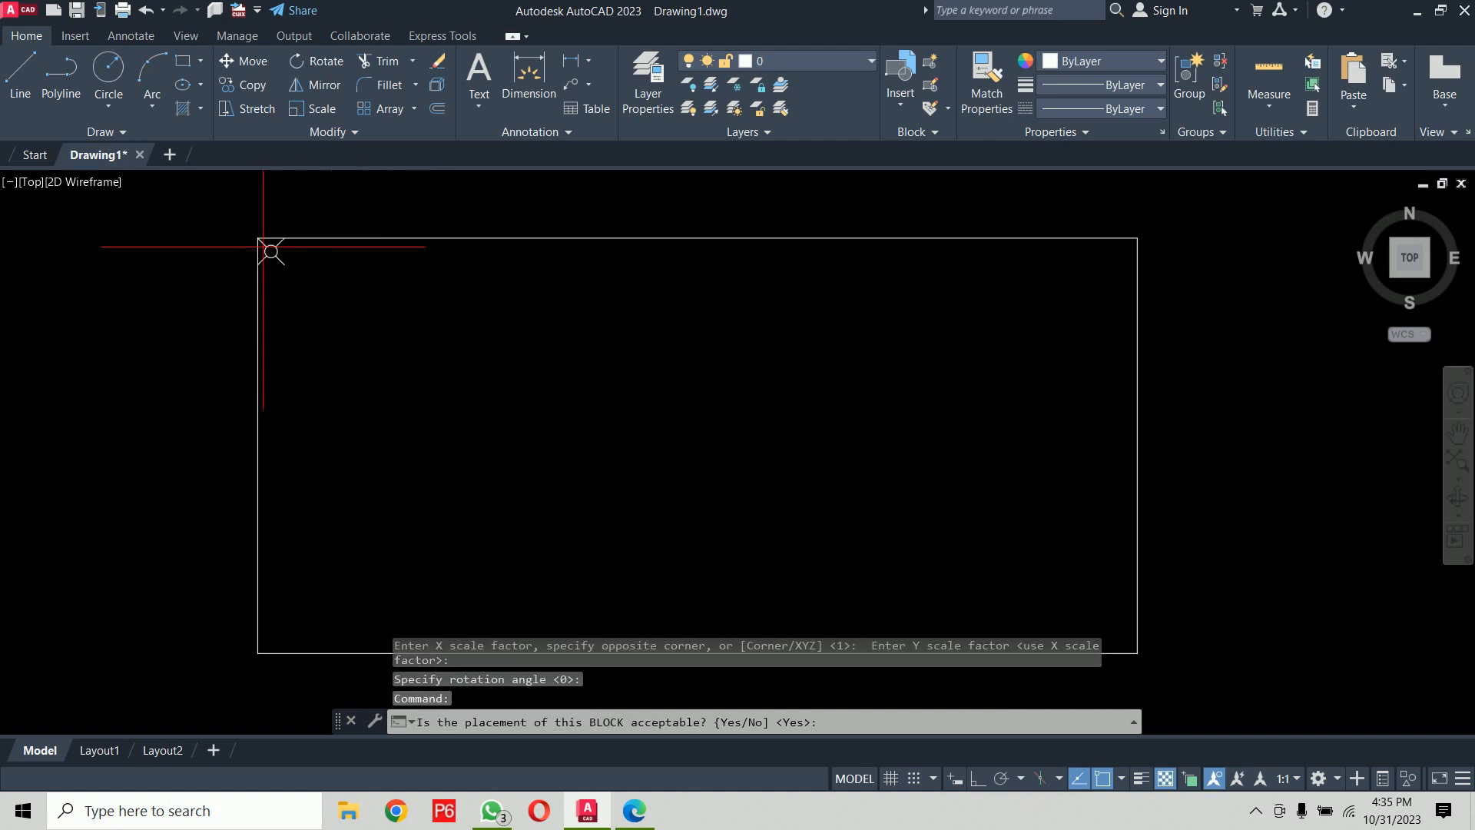
{"action": "scroll", "coordinate": [269, 247], "scroll_direction": "up", "scroll_amount": 4}
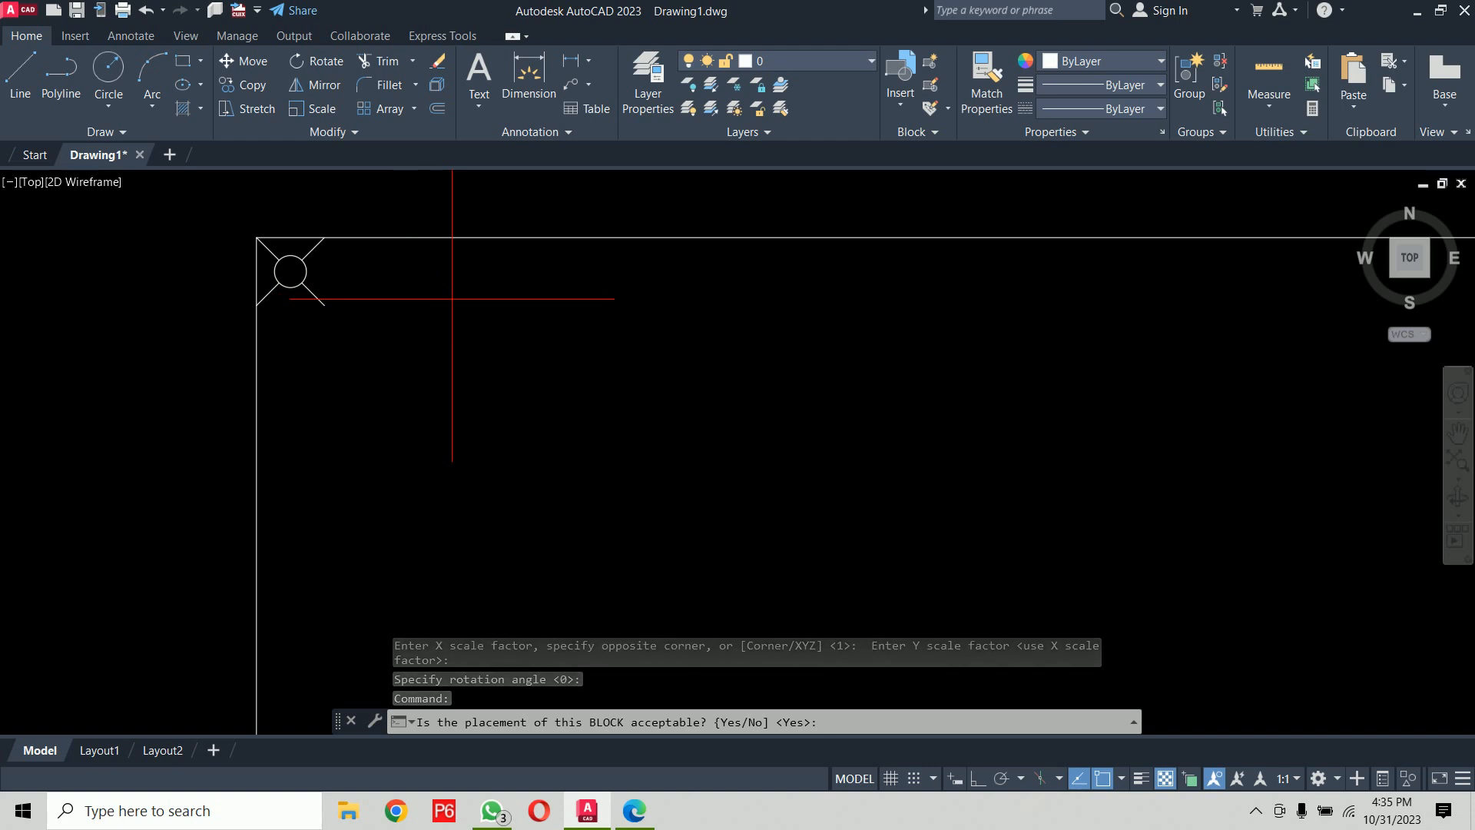
{"action": "key", "text": "Return"}
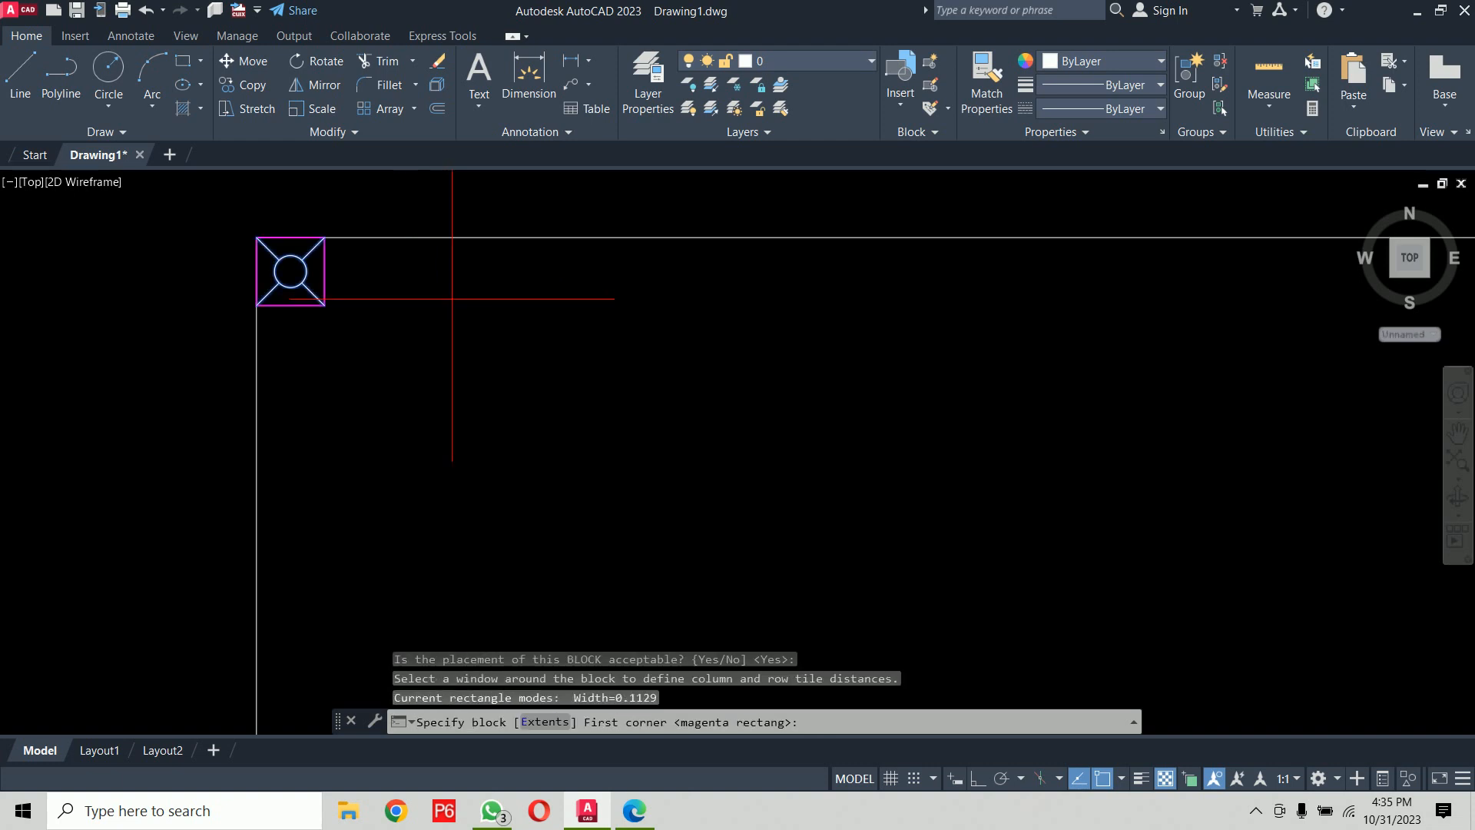
Step: Define the tile spacing with a window from the block's upper-left to its lower-right corner and accept it
{"action": "scroll", "coordinate": [311, 289], "scroll_direction": "up", "scroll_amount": 3}
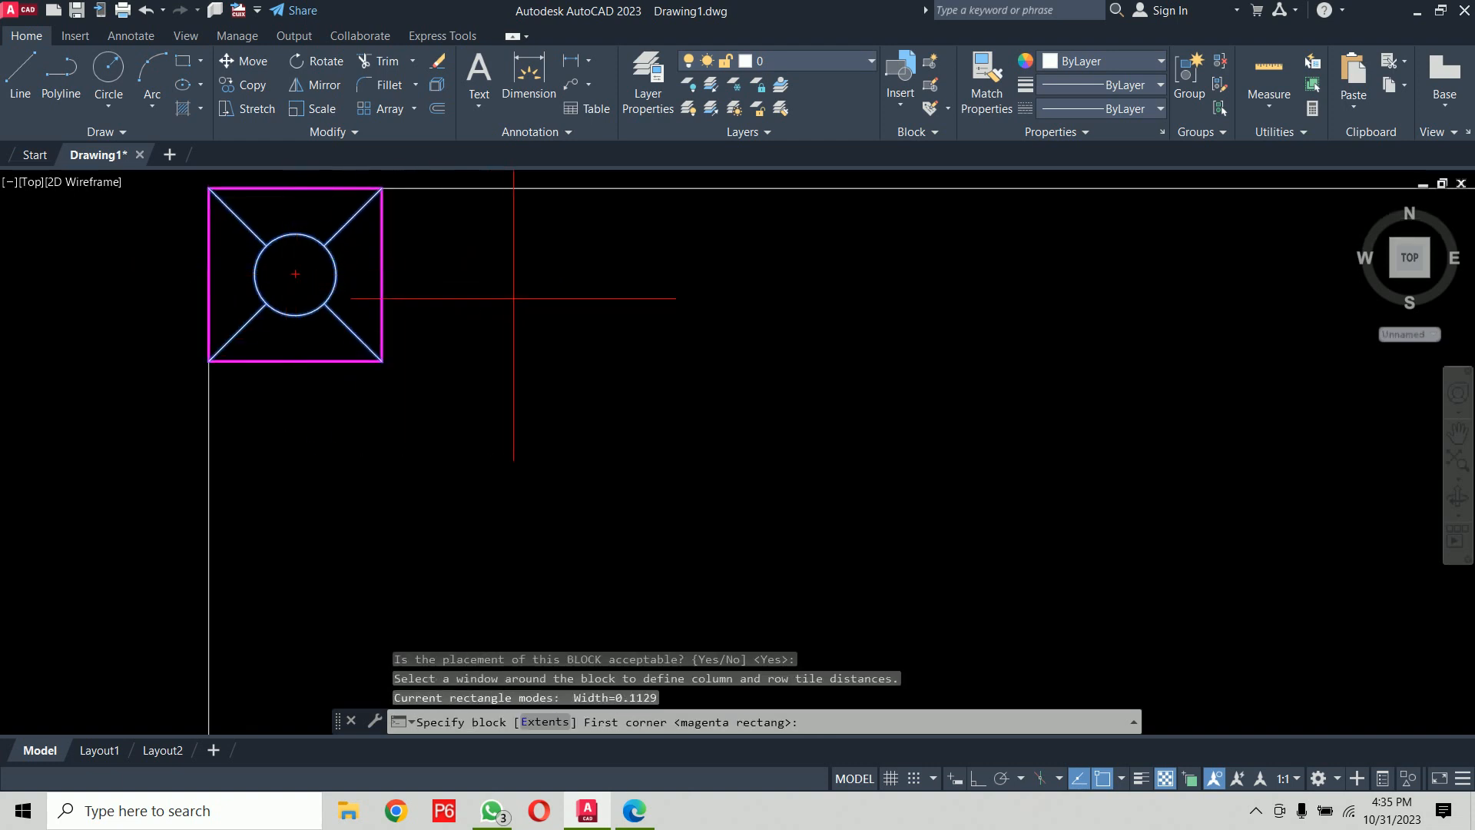
{"action": "middle_click_drag", "start_coordinate": [537, 323], "coordinate": [652, 398]}
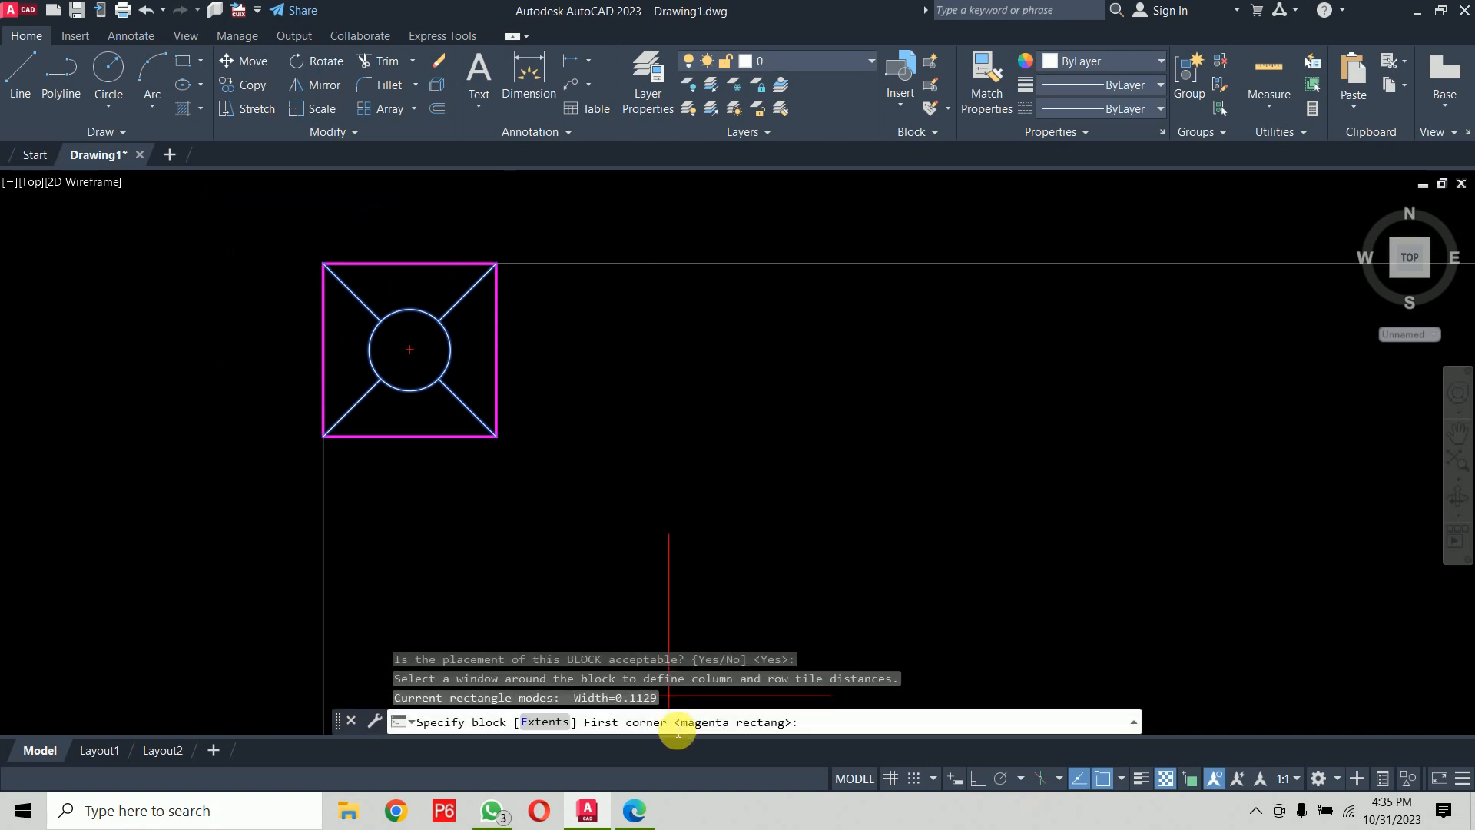
{"action": "left_click", "coordinate": [323, 264]}
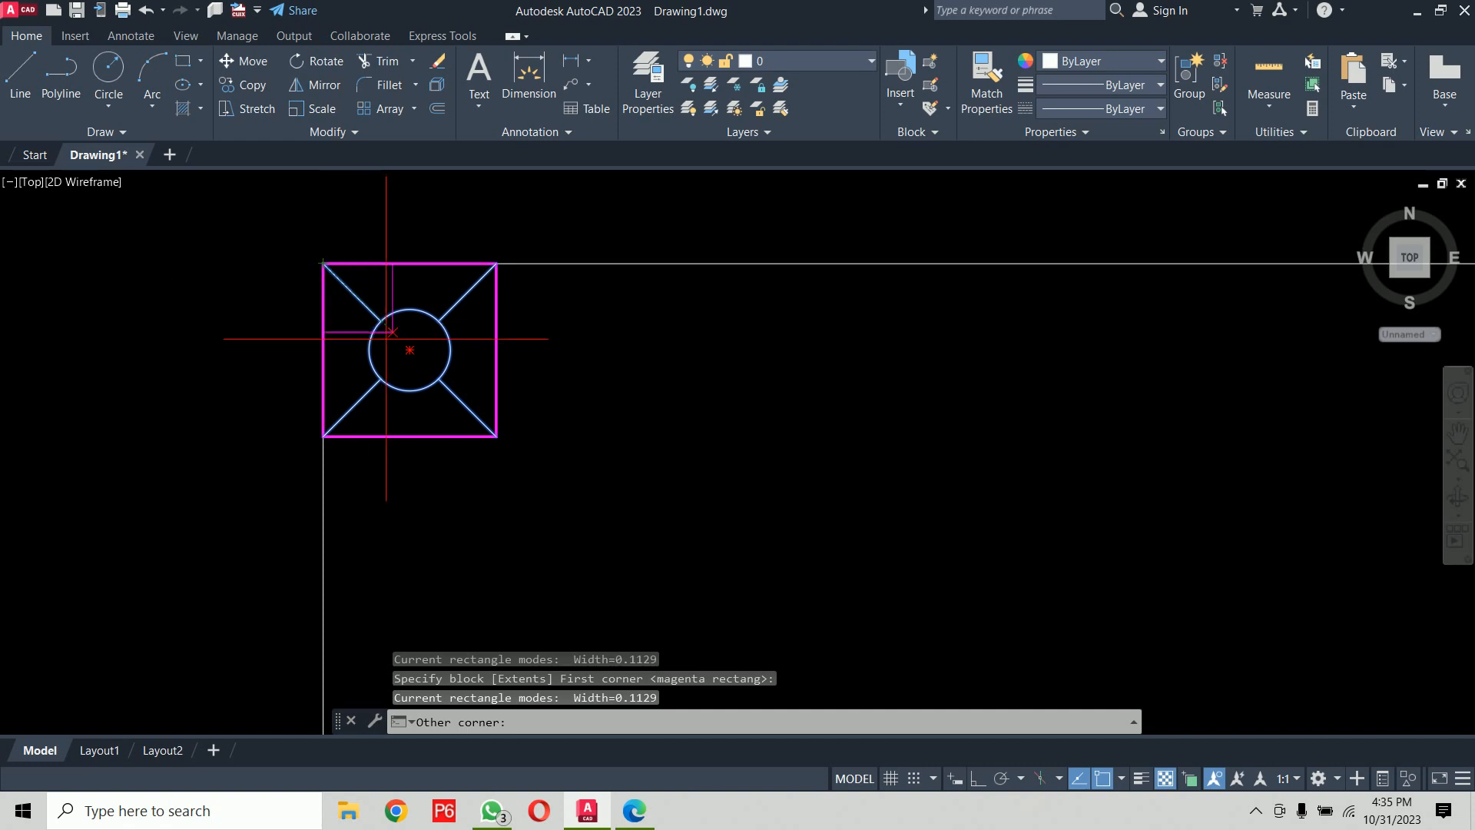
{"action": "left_click", "coordinate": [497, 436]}
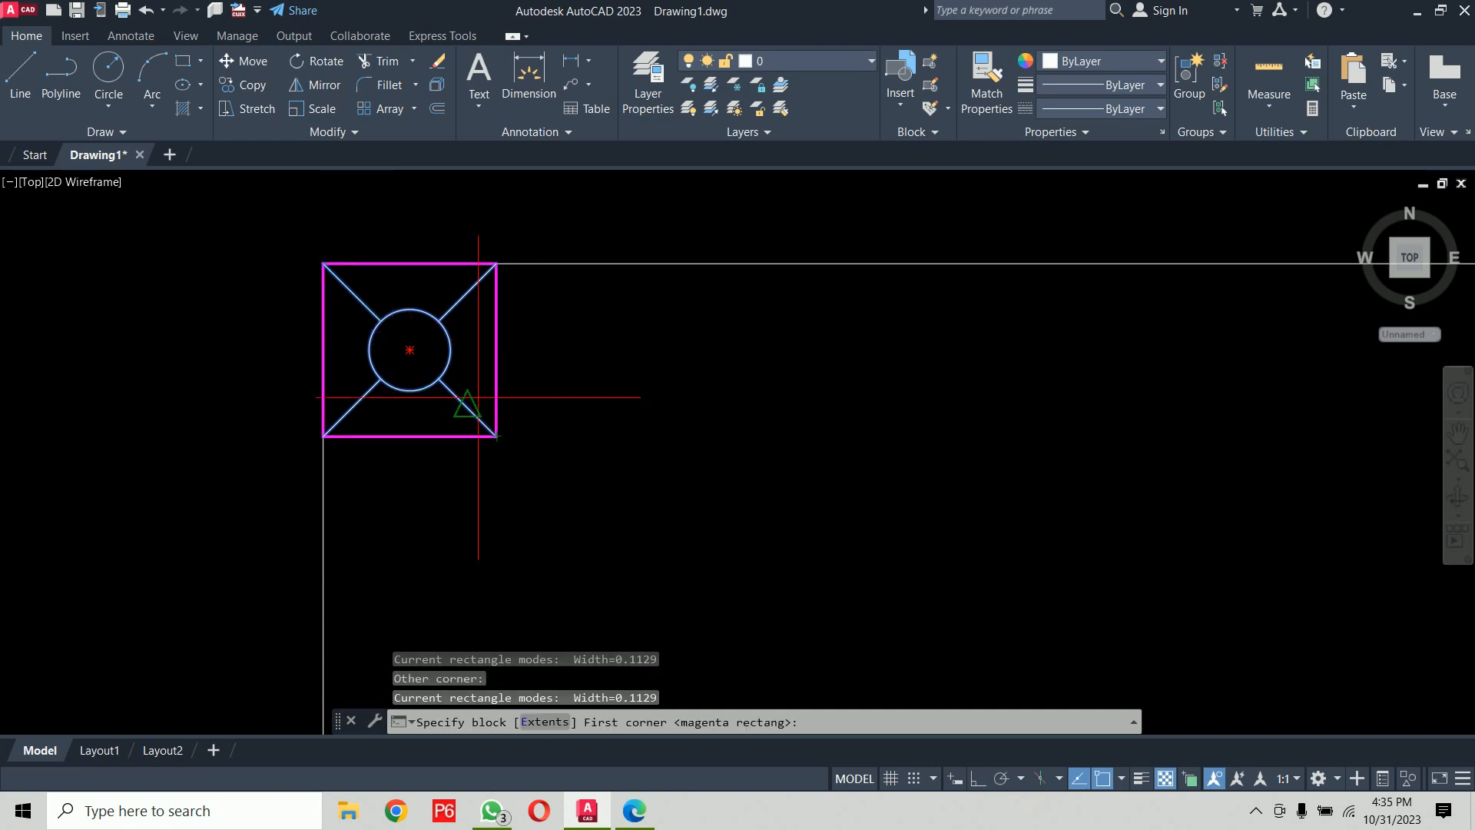
{"action": "left_click", "coordinate": [323, 263]}
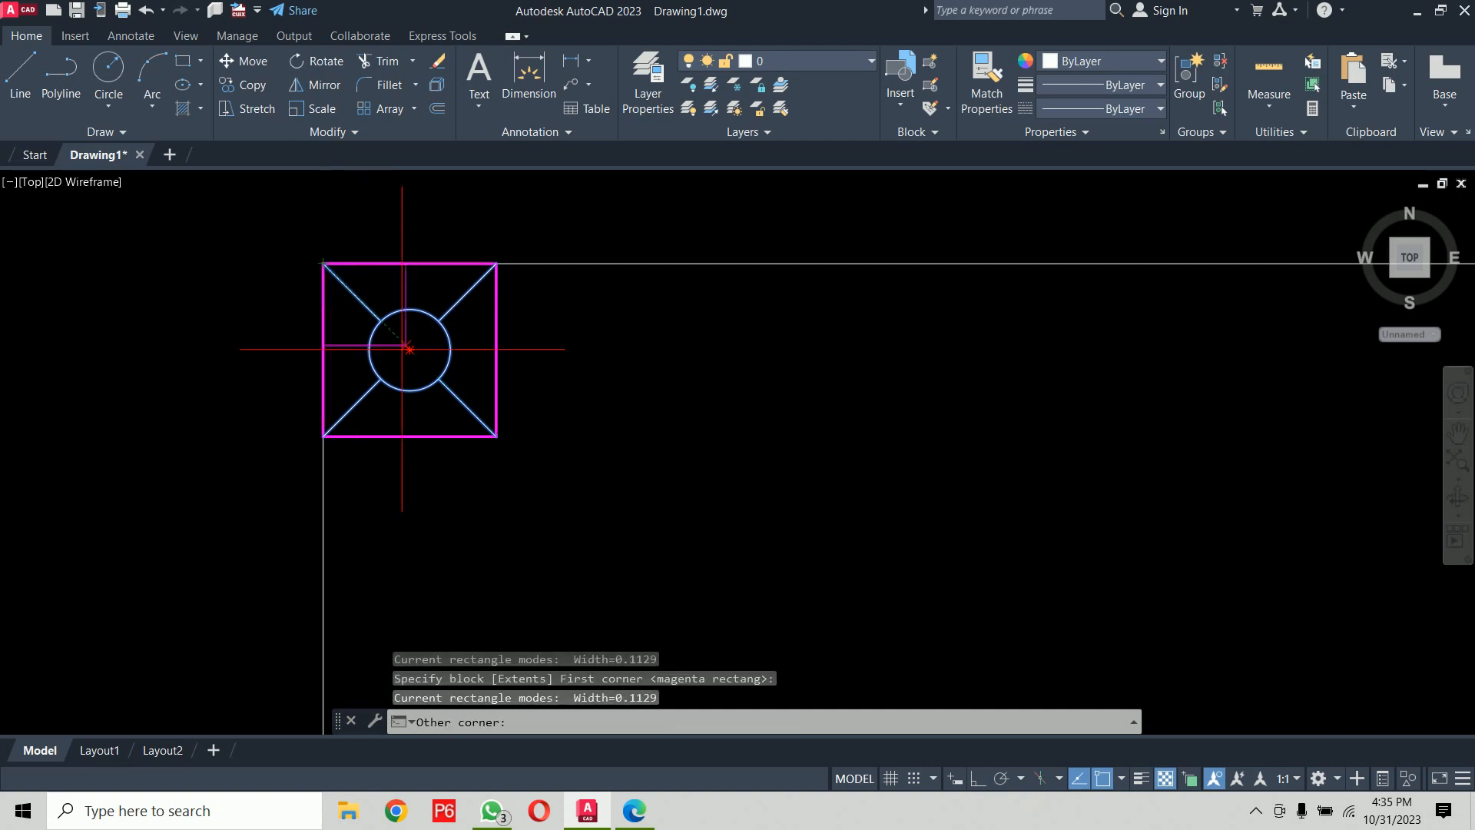
{"action": "left_click", "coordinate": [497, 436]}
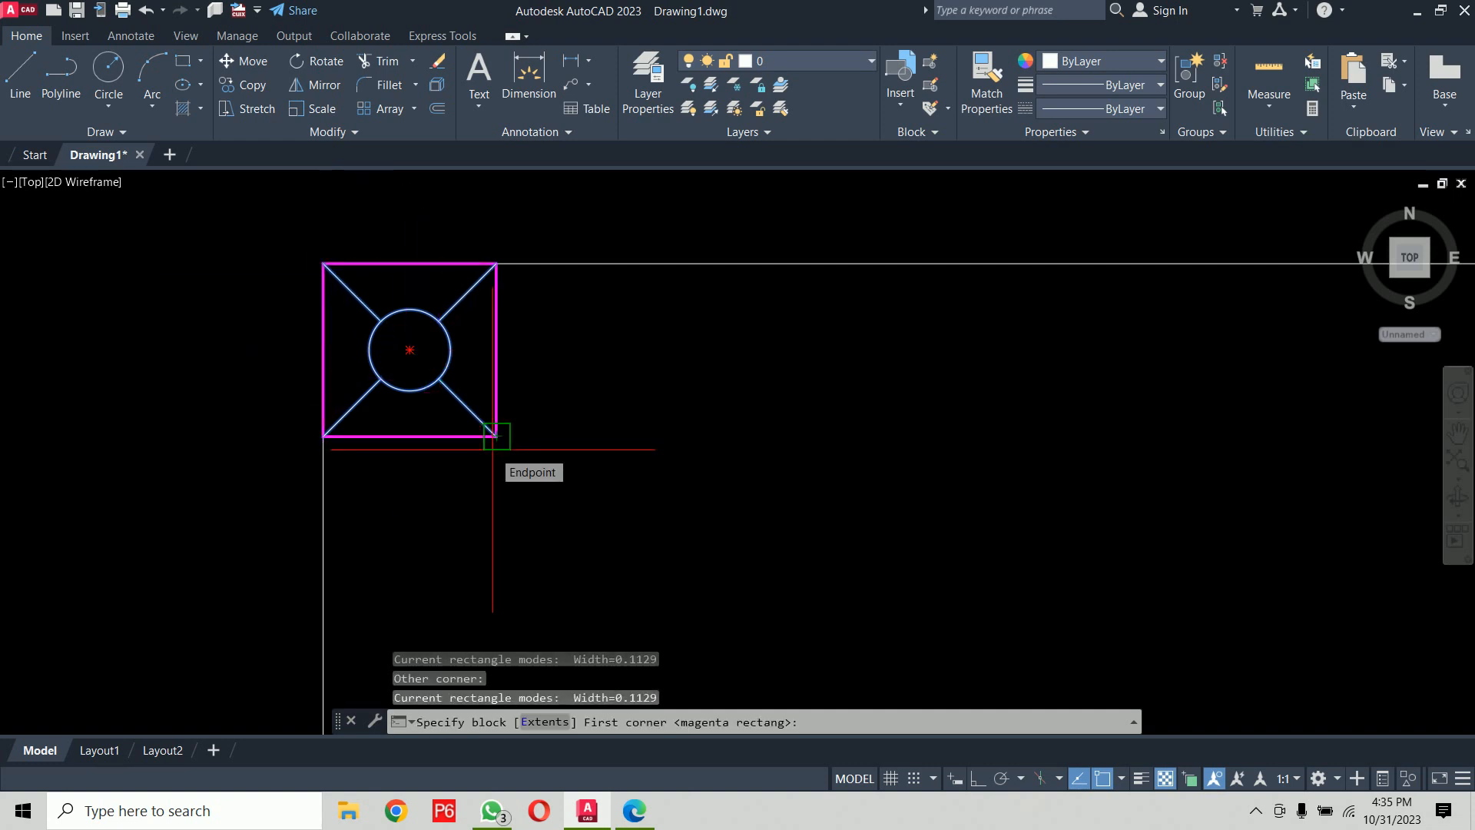
{"action": "scroll", "coordinate": [492, 449], "scroll_direction": "down", "scroll_amount": 5}
{"action": "middle_click_drag", "start_coordinate": [602, 454], "coordinate": [411, 320]}
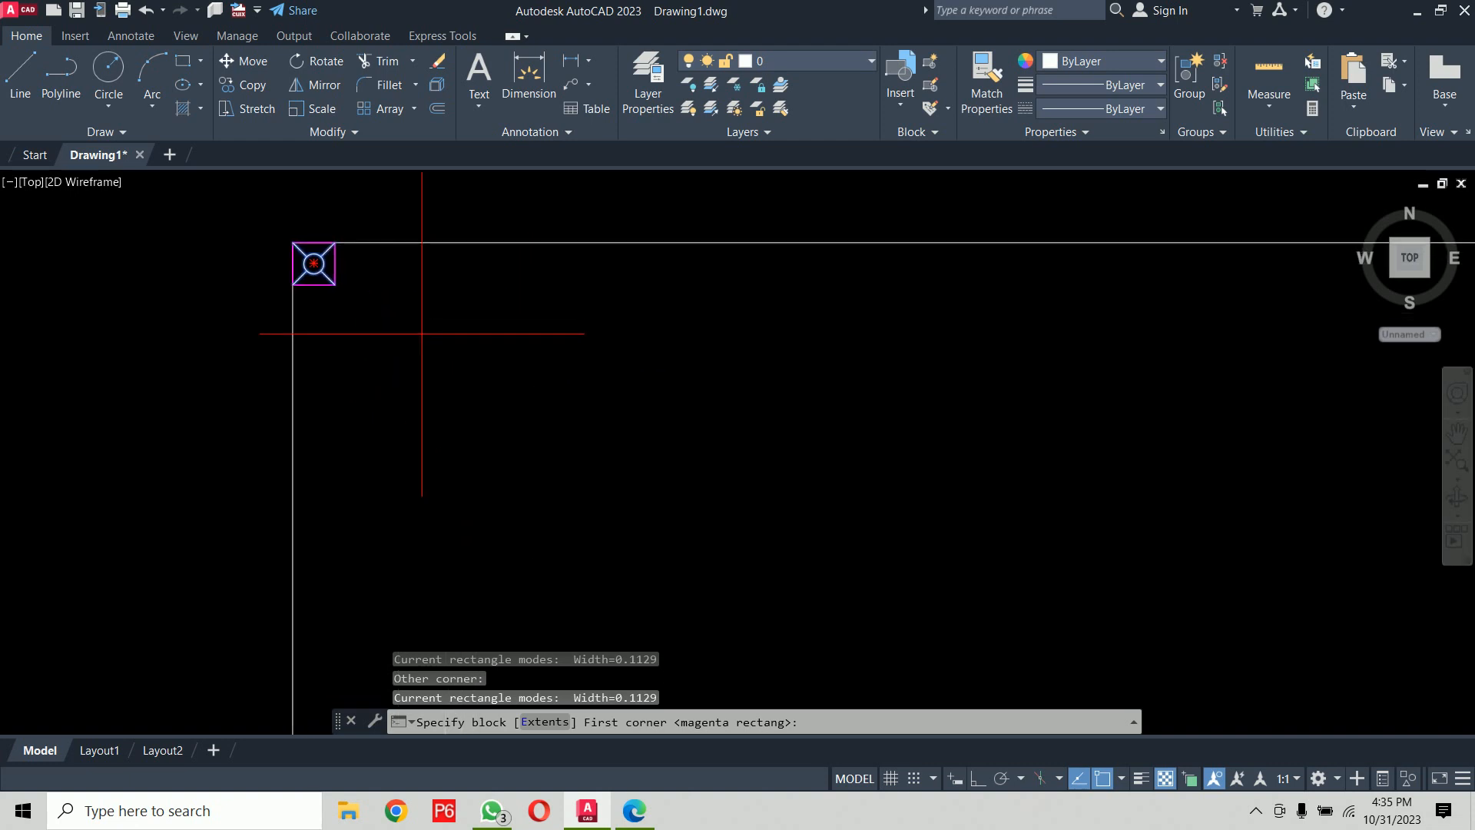
{"action": "key", "text": "Return"}
Step: Specify the large rectangle as the area to fill and agree to generate the small-tile block hatch
{"action": "scroll", "coordinate": [421, 334], "scroll_direction": "down", "scroll_amount": 5}
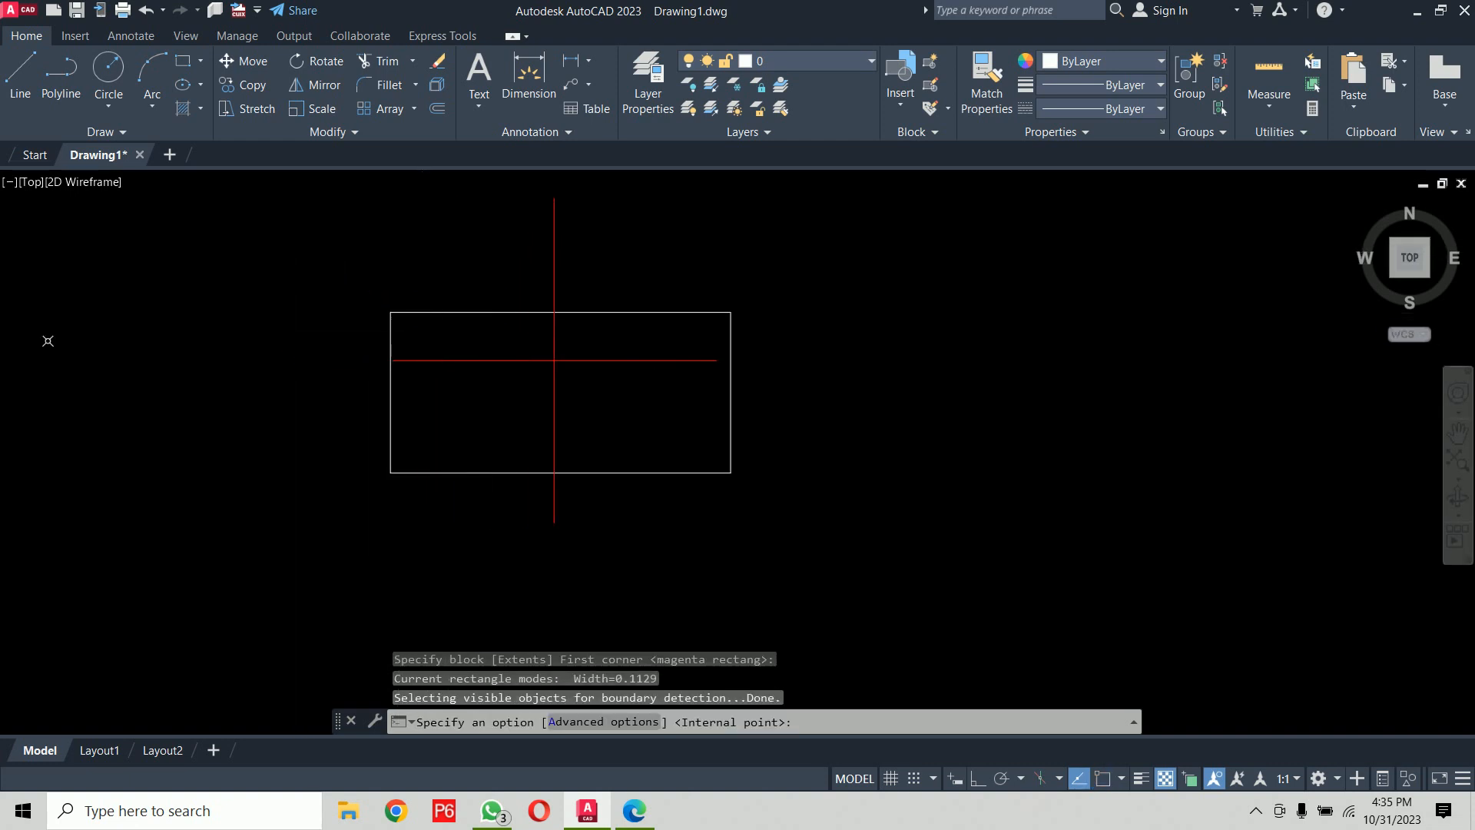
{"action": "left_click", "coordinate": [47, 340]}
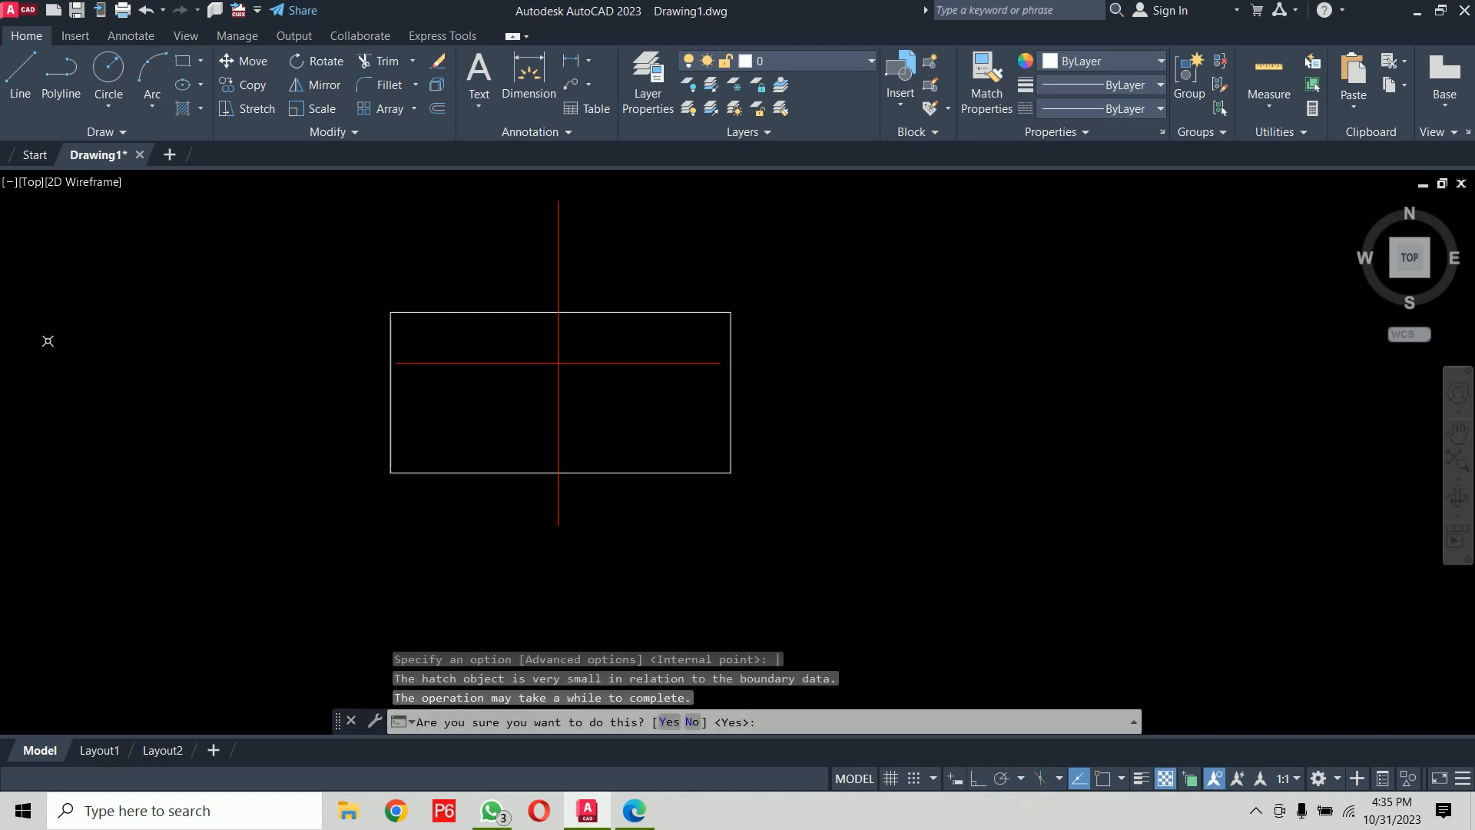
{"action": "scroll", "coordinate": [477, 363], "scroll_direction": "up", "scroll_amount": 2}
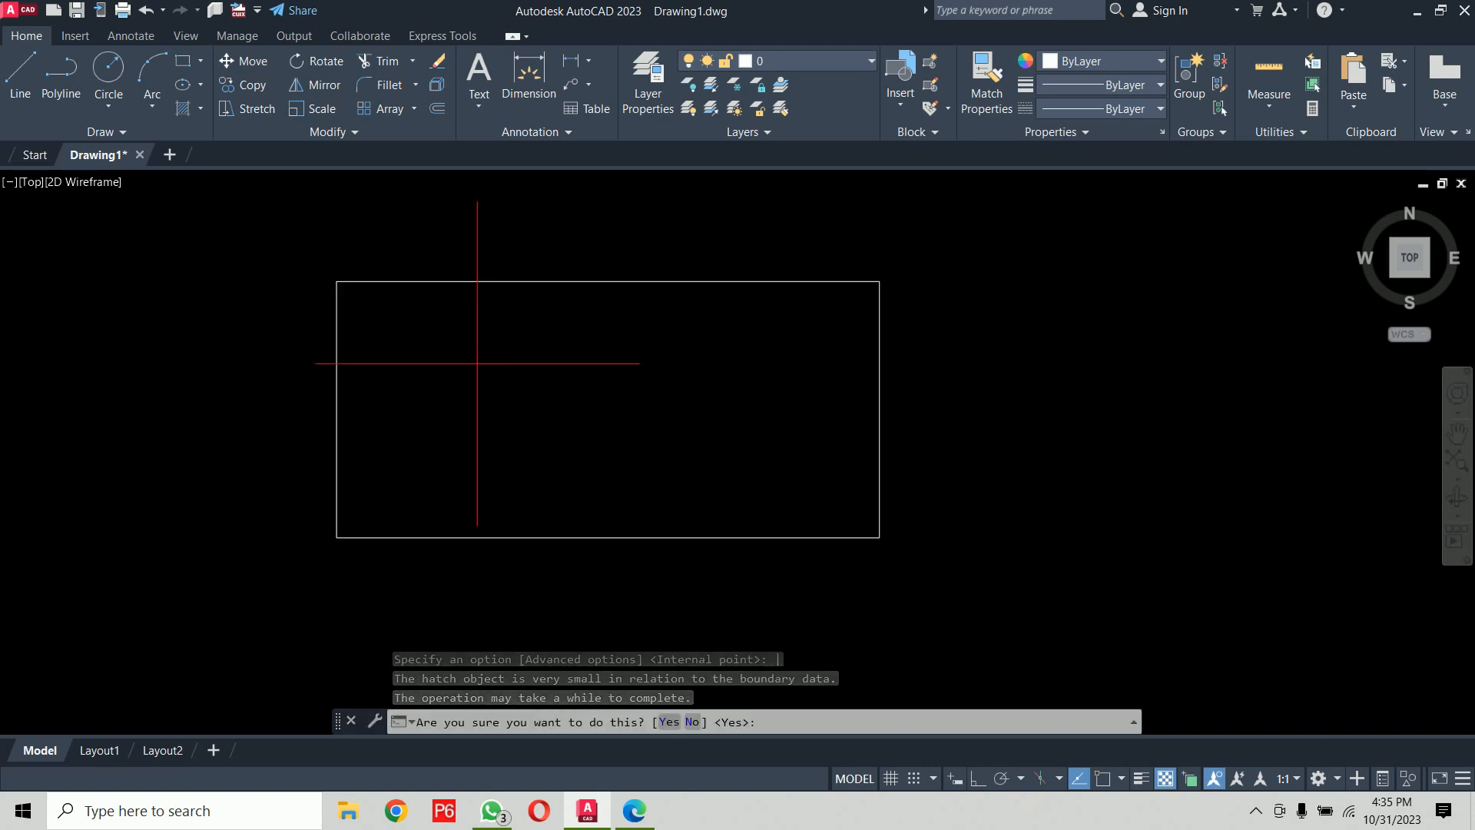
{"action": "type", "text": "y"}
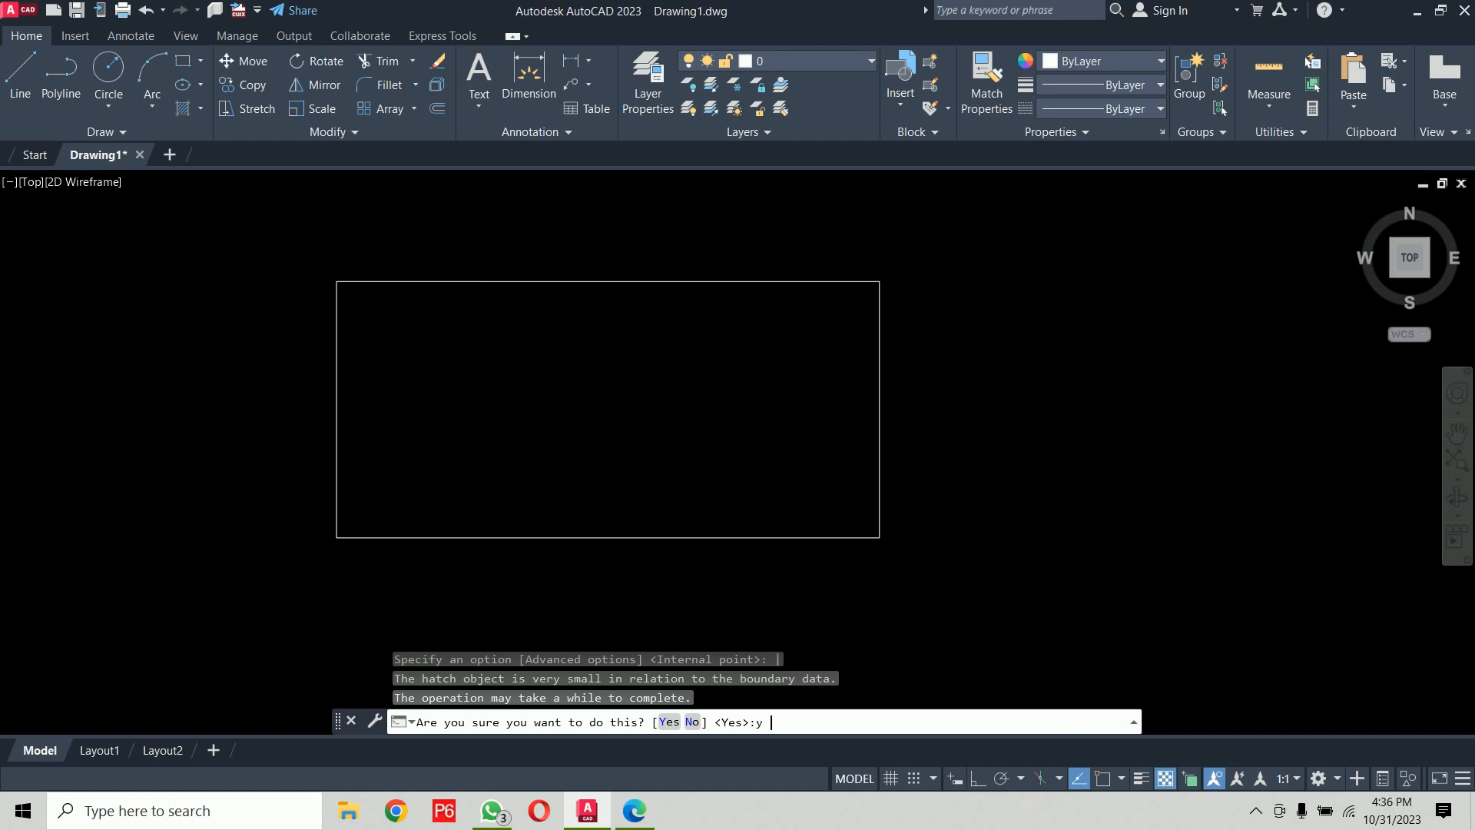
{"action": "key", "text": "Return"}
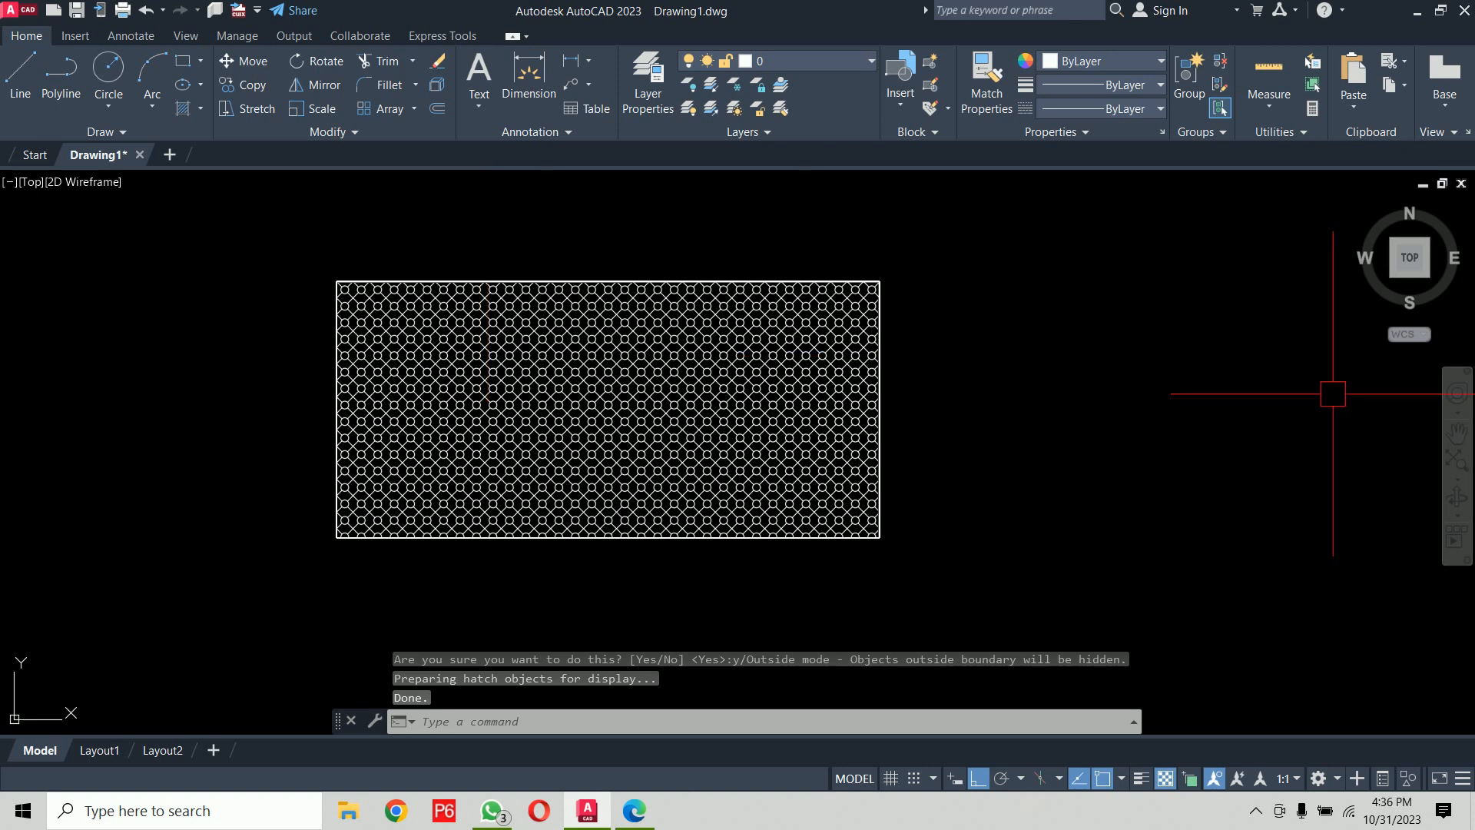
Step: Examine the block-patterned rectangle, select the whole fill with its outline to check it, and clear the selection
{"action": "scroll", "coordinate": [241, 320], "scroll_direction": "up", "scroll_amount": 2}
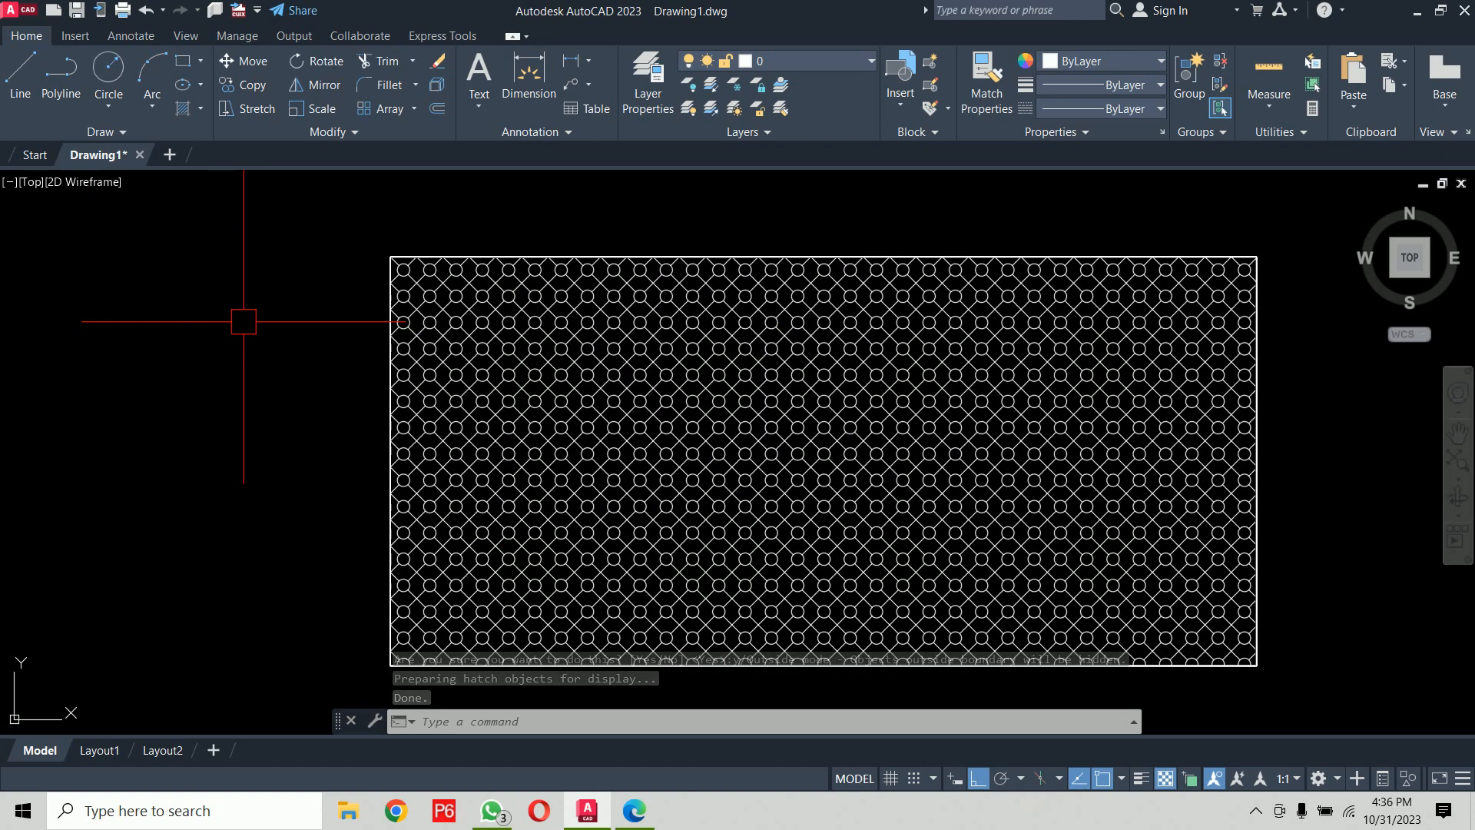
{"action": "middle_click_drag", "start_coordinate": [210, 351], "coordinate": [170, 316]}
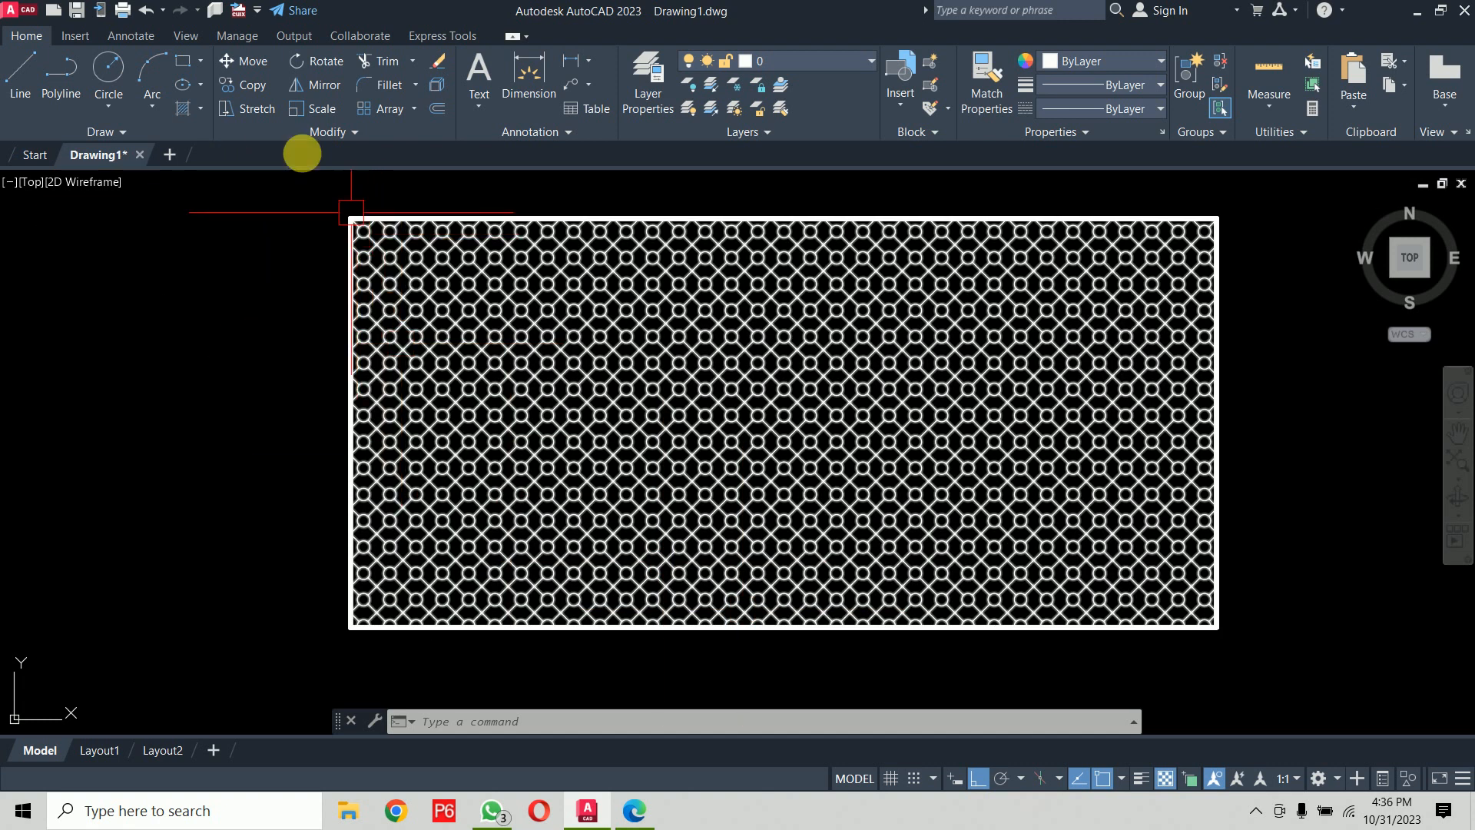
{"action": "left_click", "coordinate": [304, 192]}
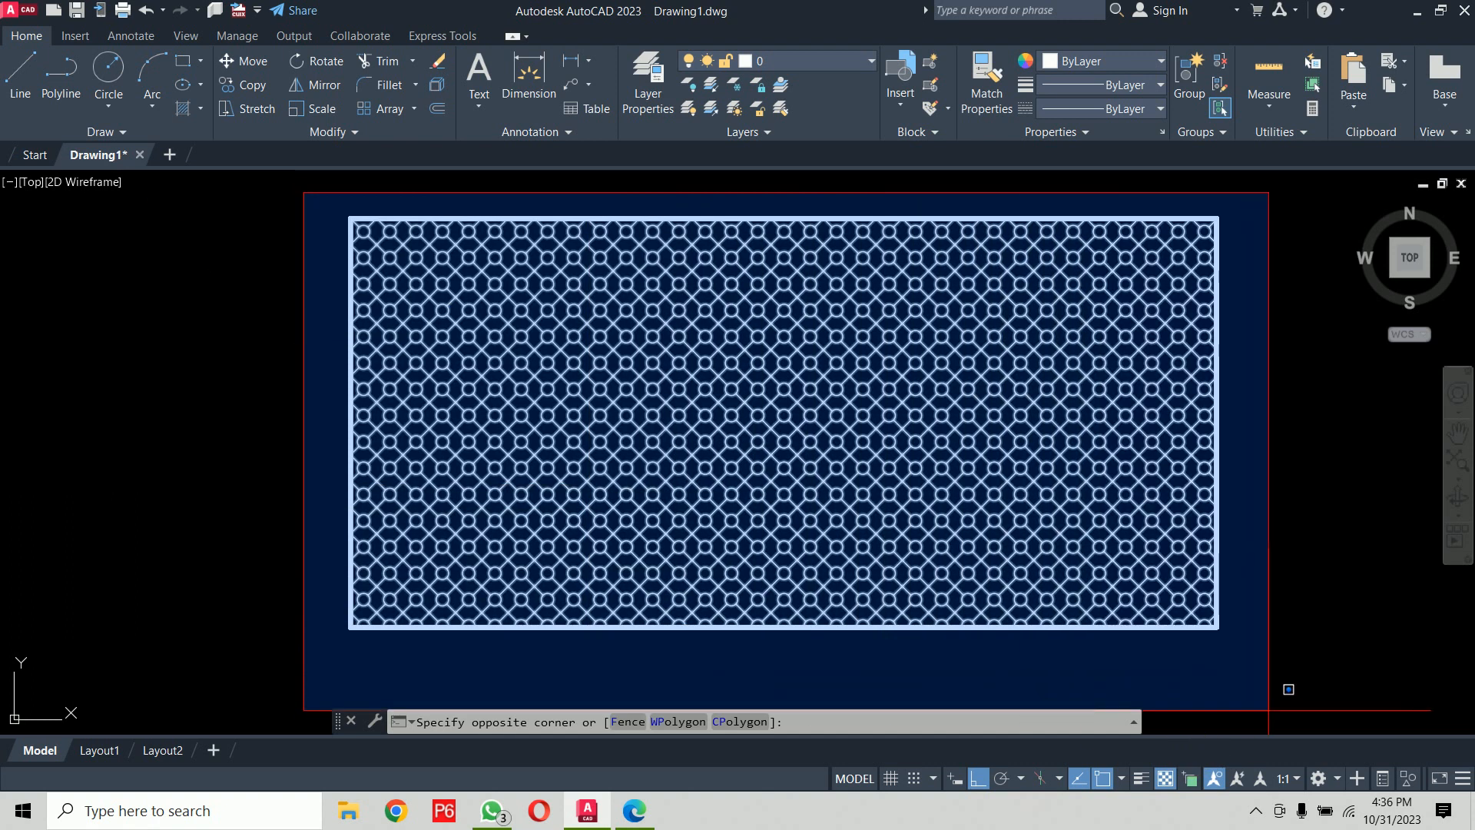
{"action": "left_click", "coordinate": [1264, 674]}
{"action": "key", "text": "Escape"}
{"action": "key", "text": "Escape"}
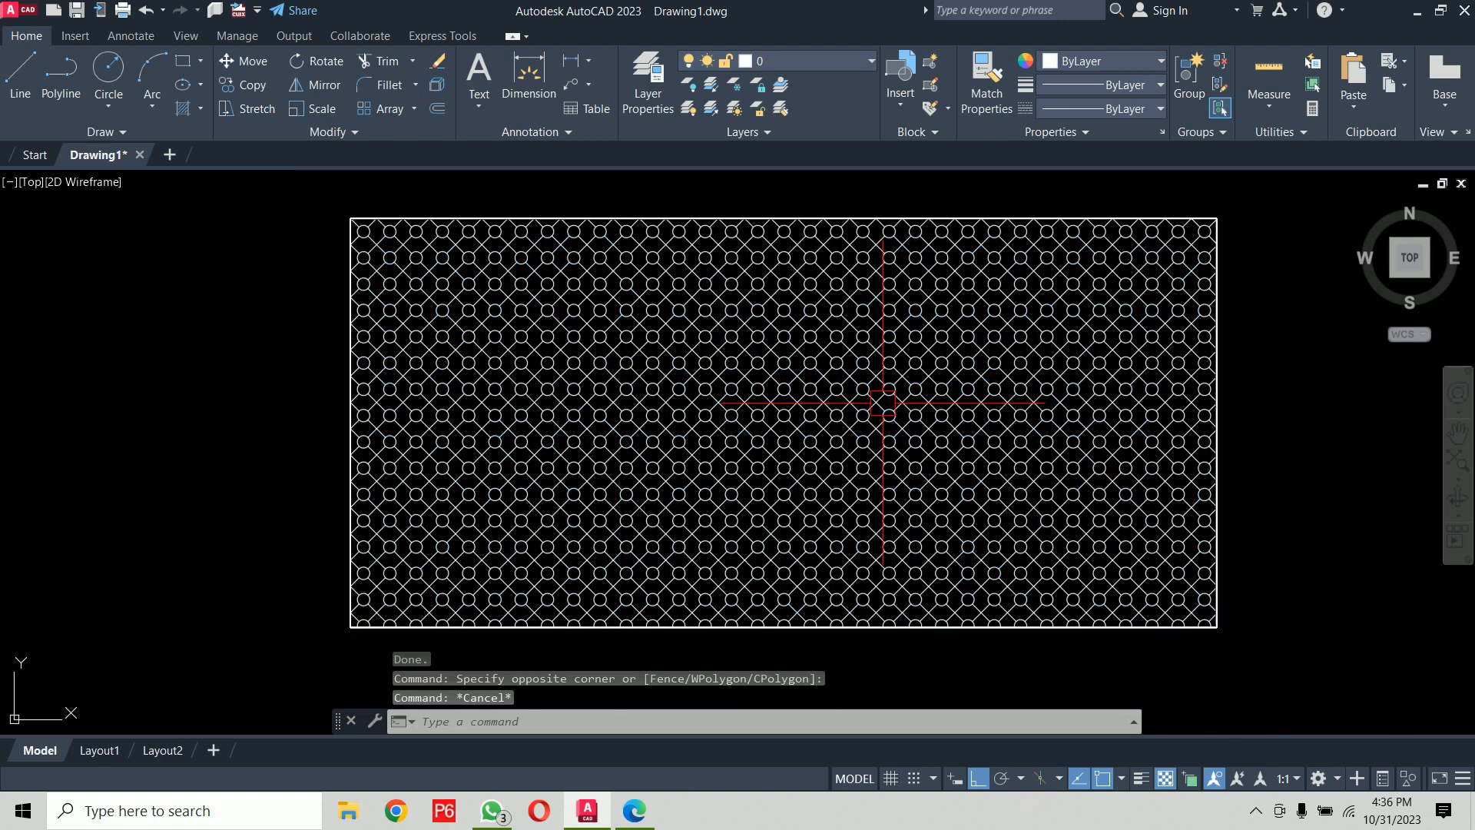
Step: Erase the Super Hatch fill from the rectangle and the original circle-and-lines block beside it
{"action": "left_click", "coordinate": [888, 393]}
{"action": "key", "text": "Delete"}
{"action": "scroll", "coordinate": [825, 399], "scroll_direction": "down", "scroll_amount": 4}
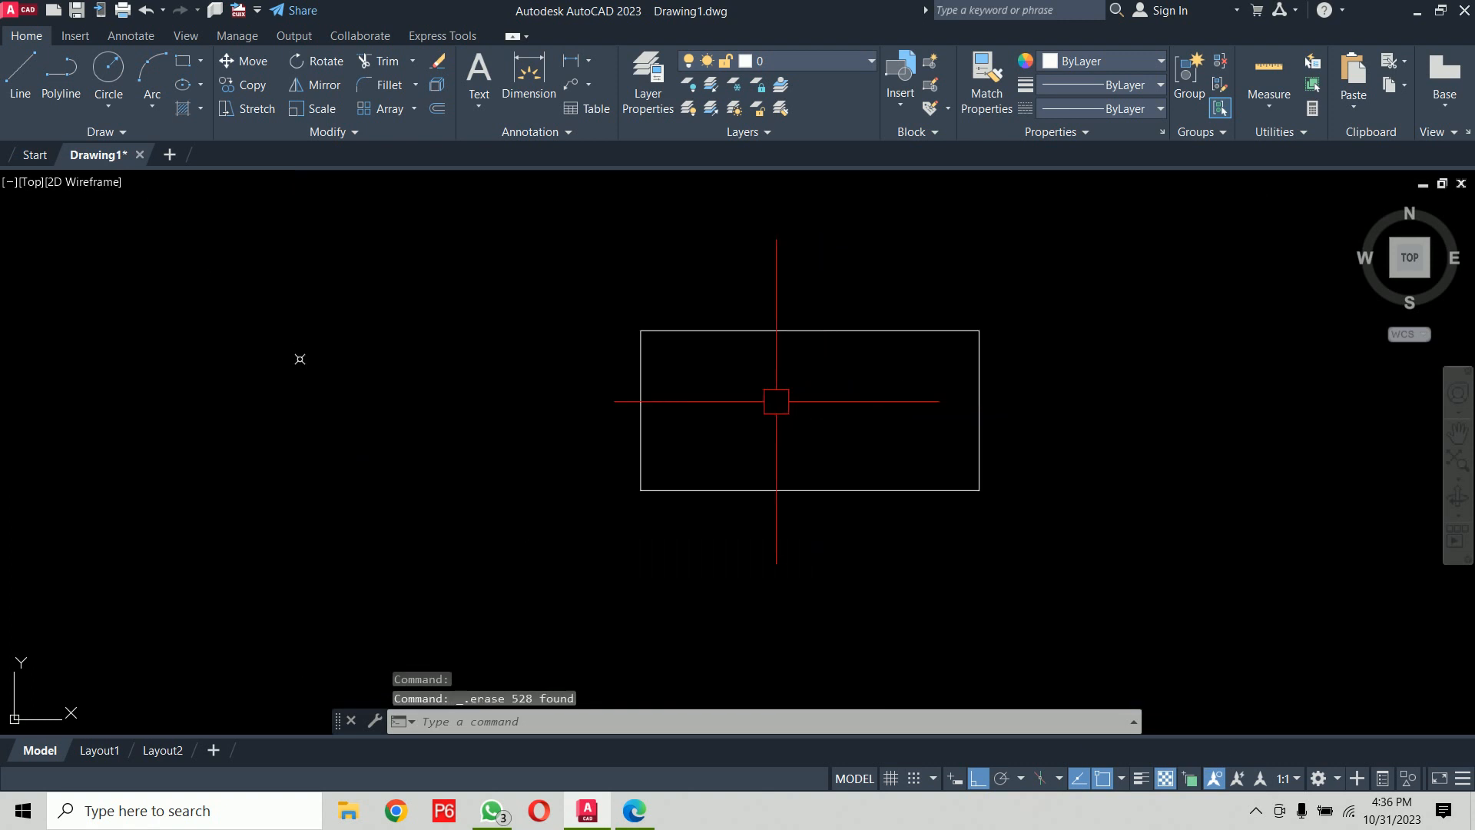
{"action": "left_click", "coordinate": [521, 305]}
{"action": "left_click", "coordinate": [90, 429]}
{"action": "key", "text": "Delete"}
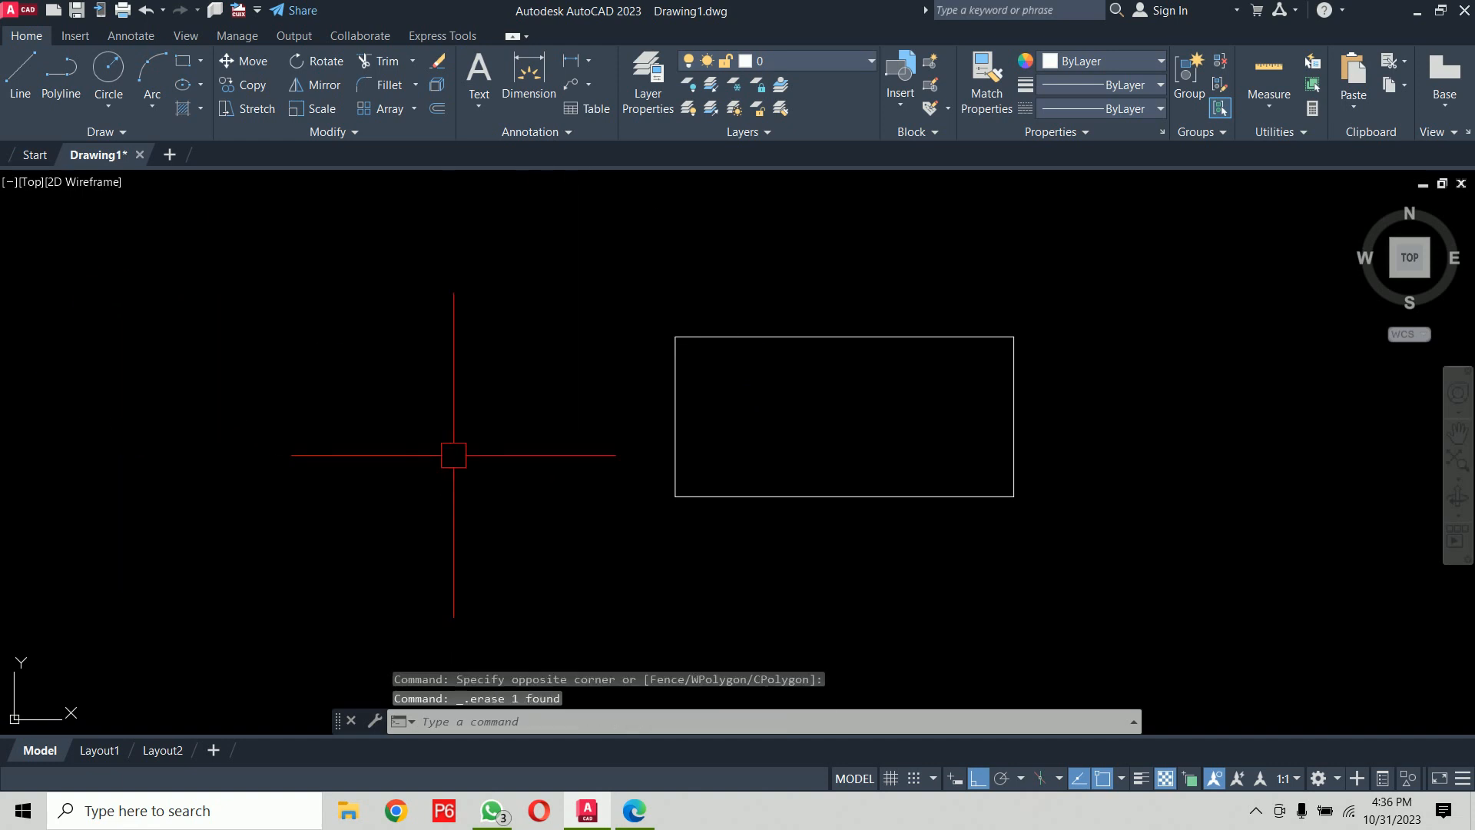
Step: Start a Super Hatch with an image pattern and attach Lect-001-alshifa_logo1-1401890 from the Desktop
{"action": "scroll", "coordinate": [845, 412], "scroll_direction": "up", "scroll_amount": 4}
{"action": "middle_click_drag", "start_coordinate": [853, 411], "coordinate": [820, 409]}
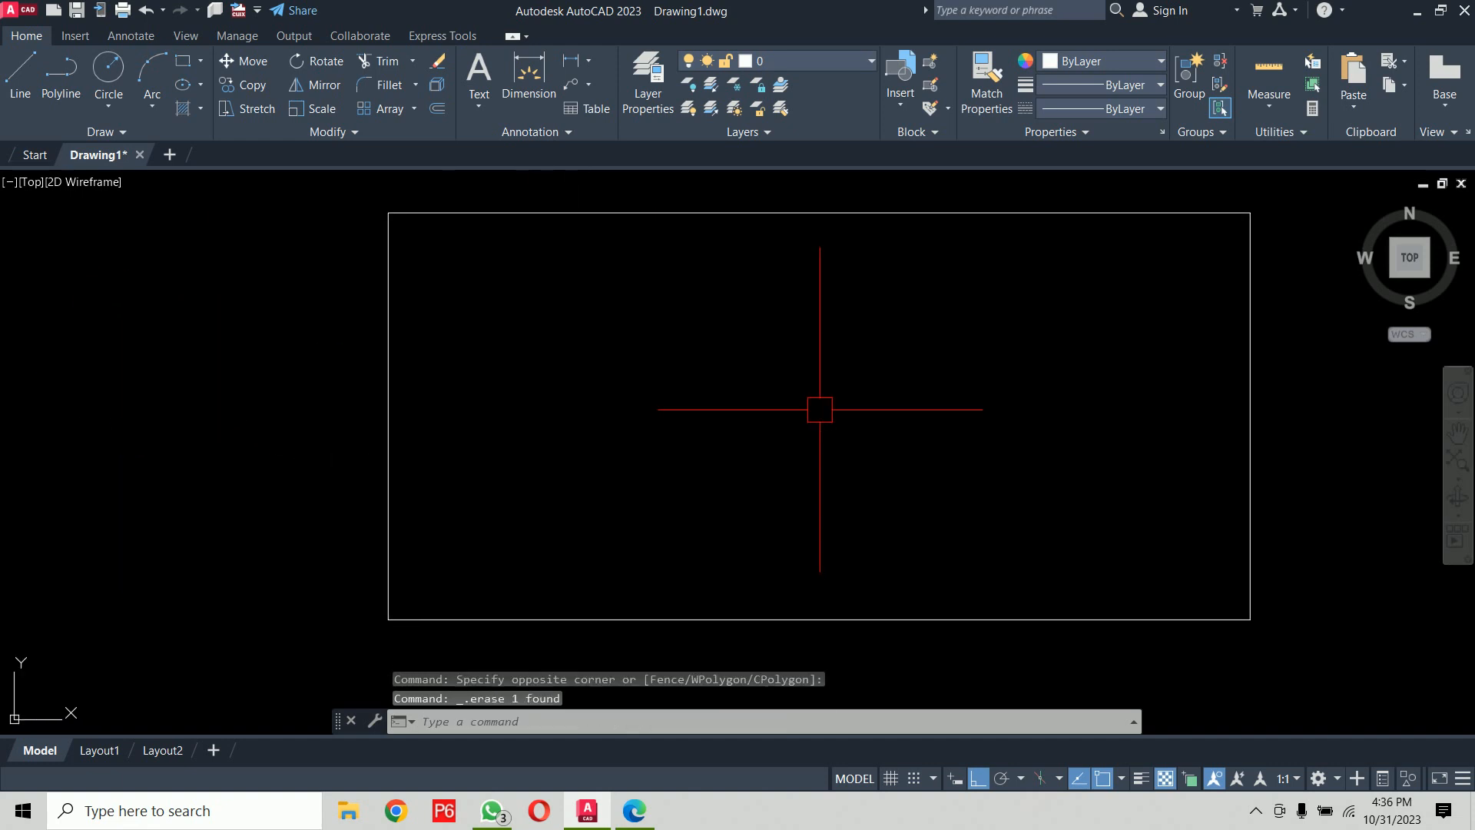
{"action": "type", "text": "superhatch"}
{"action": "key", "text": "Return"}
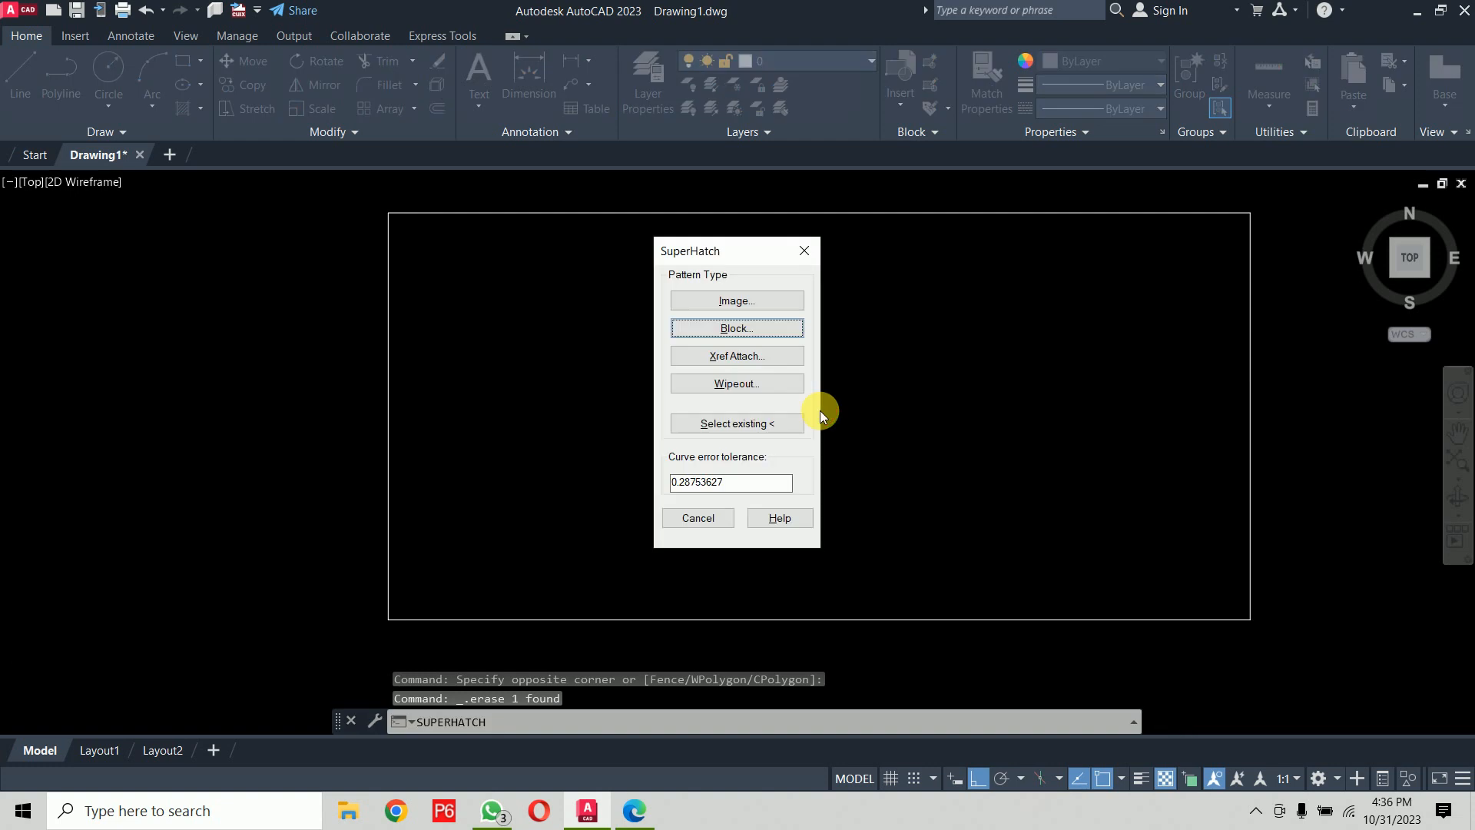
{"action": "left_click", "coordinate": [731, 299]}
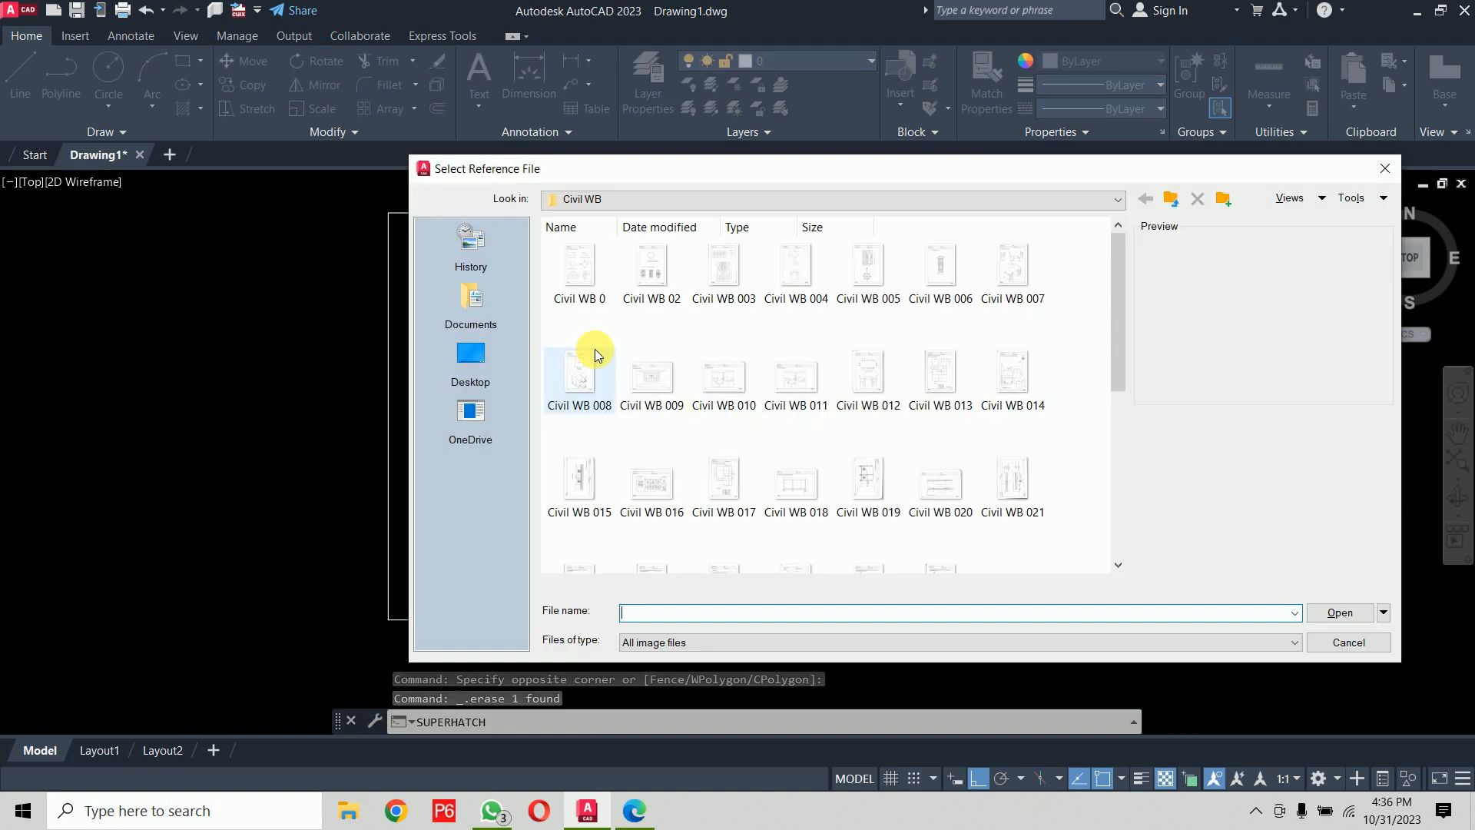
{"action": "left_click", "coordinate": [470, 375]}
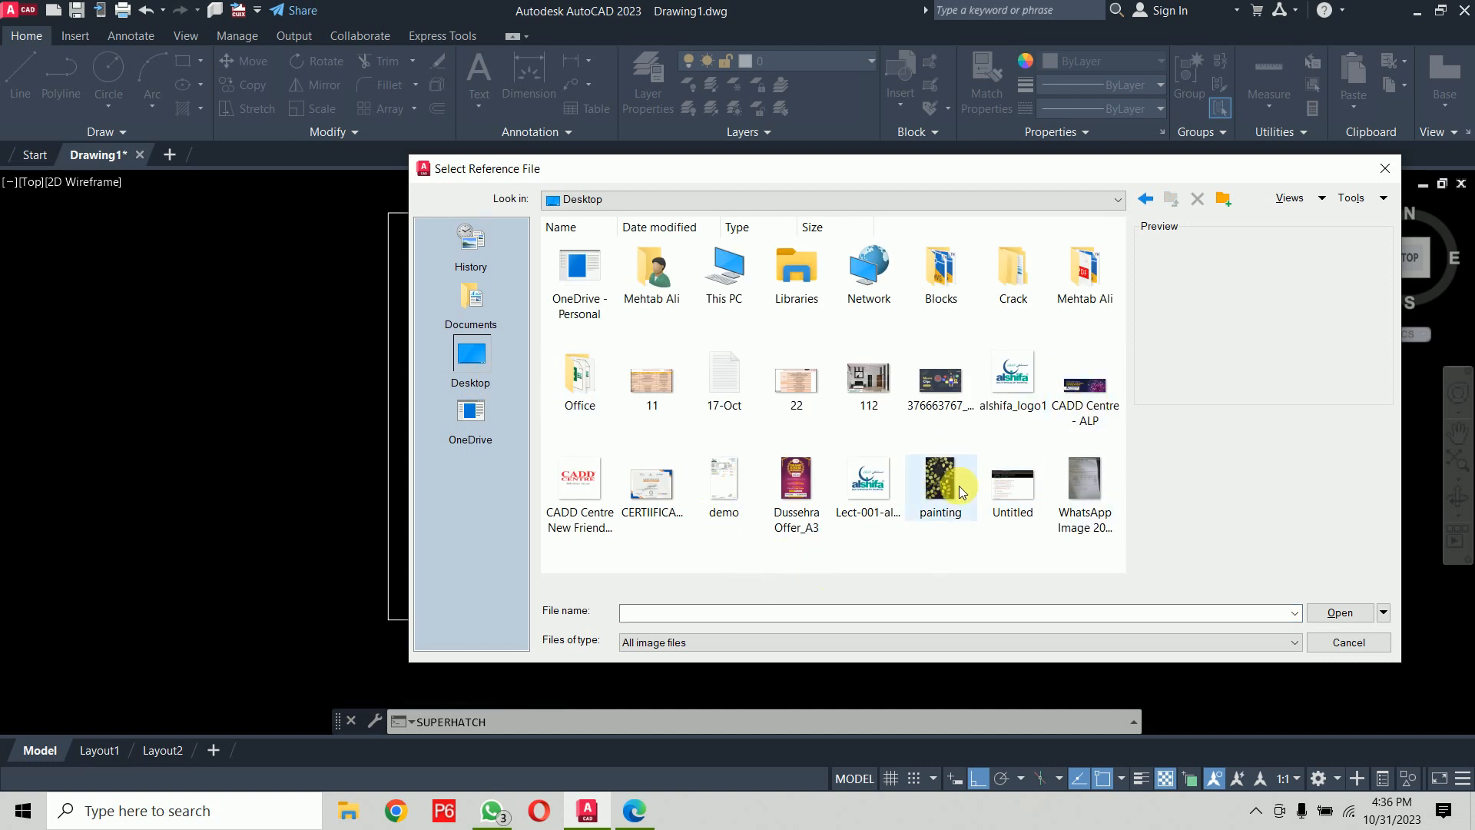
{"action": "left_click", "coordinate": [865, 492]}
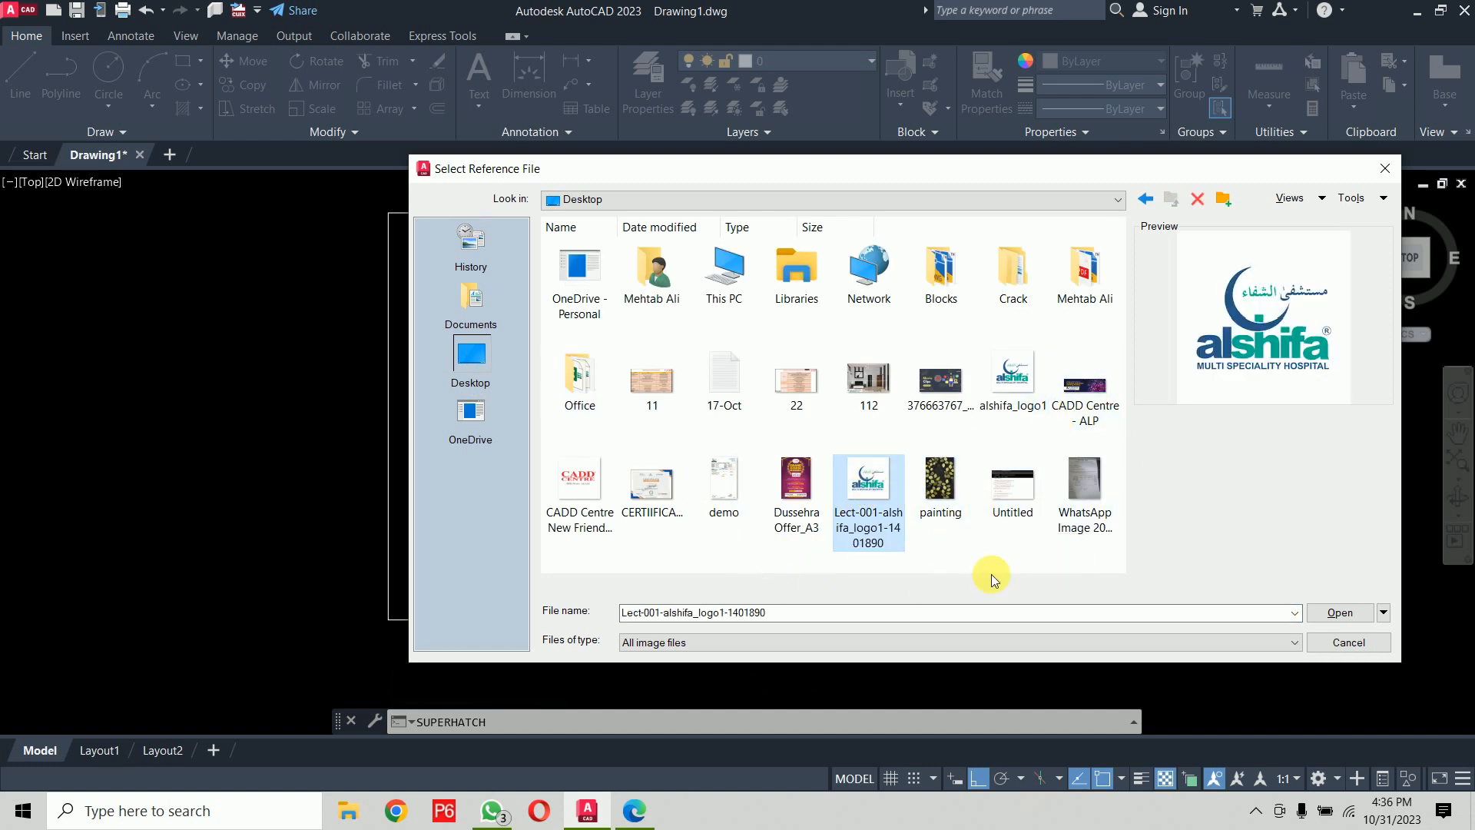
{"action": "left_click", "coordinate": [1337, 612]}
{"action": "left_click", "coordinate": [758, 543]}
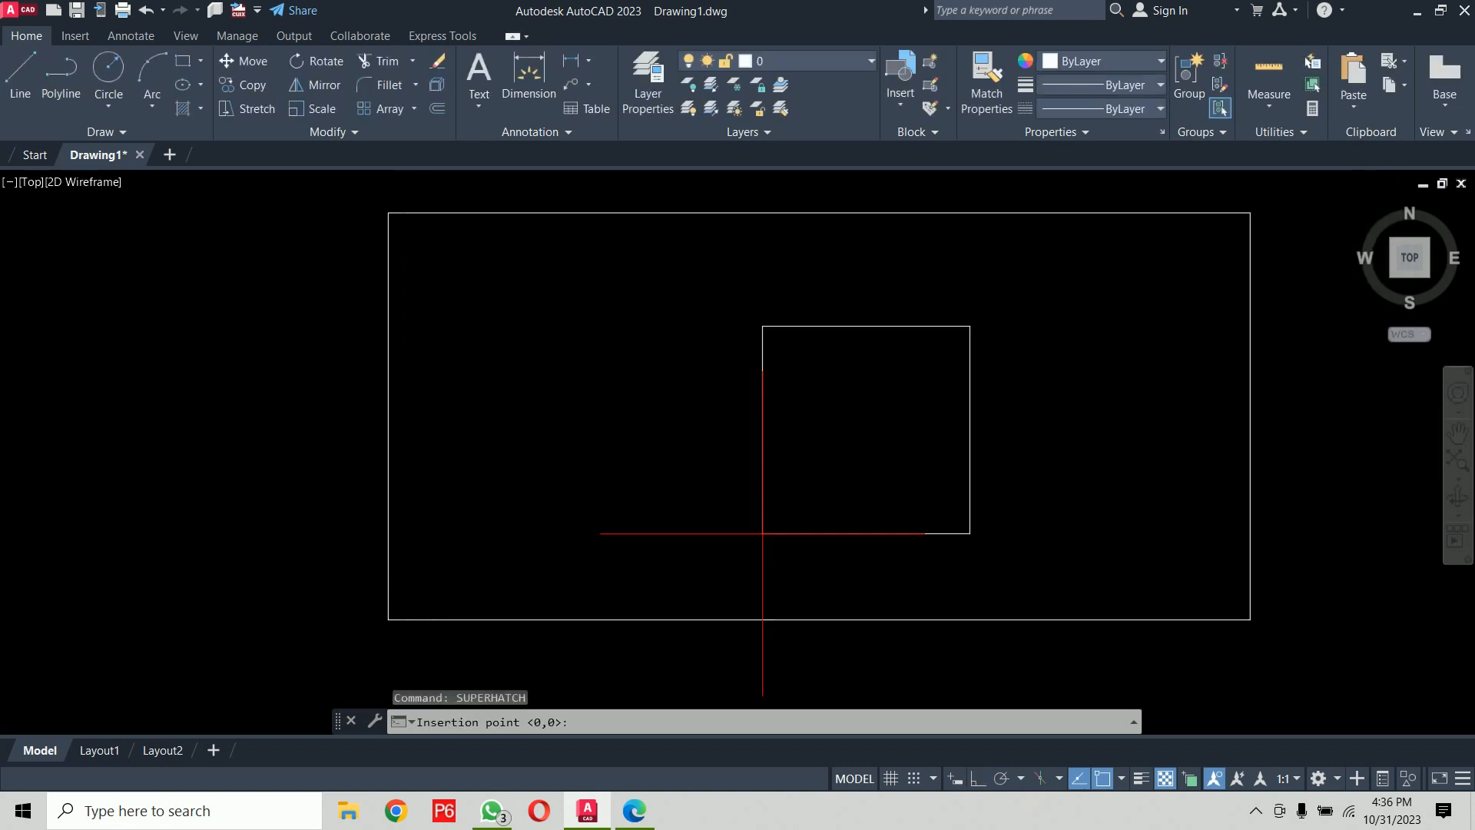
Step: Place the logo image at the rectangle's lower-left corner with a scale factor of 0.25
{"action": "left_click", "coordinate": [388, 618]}
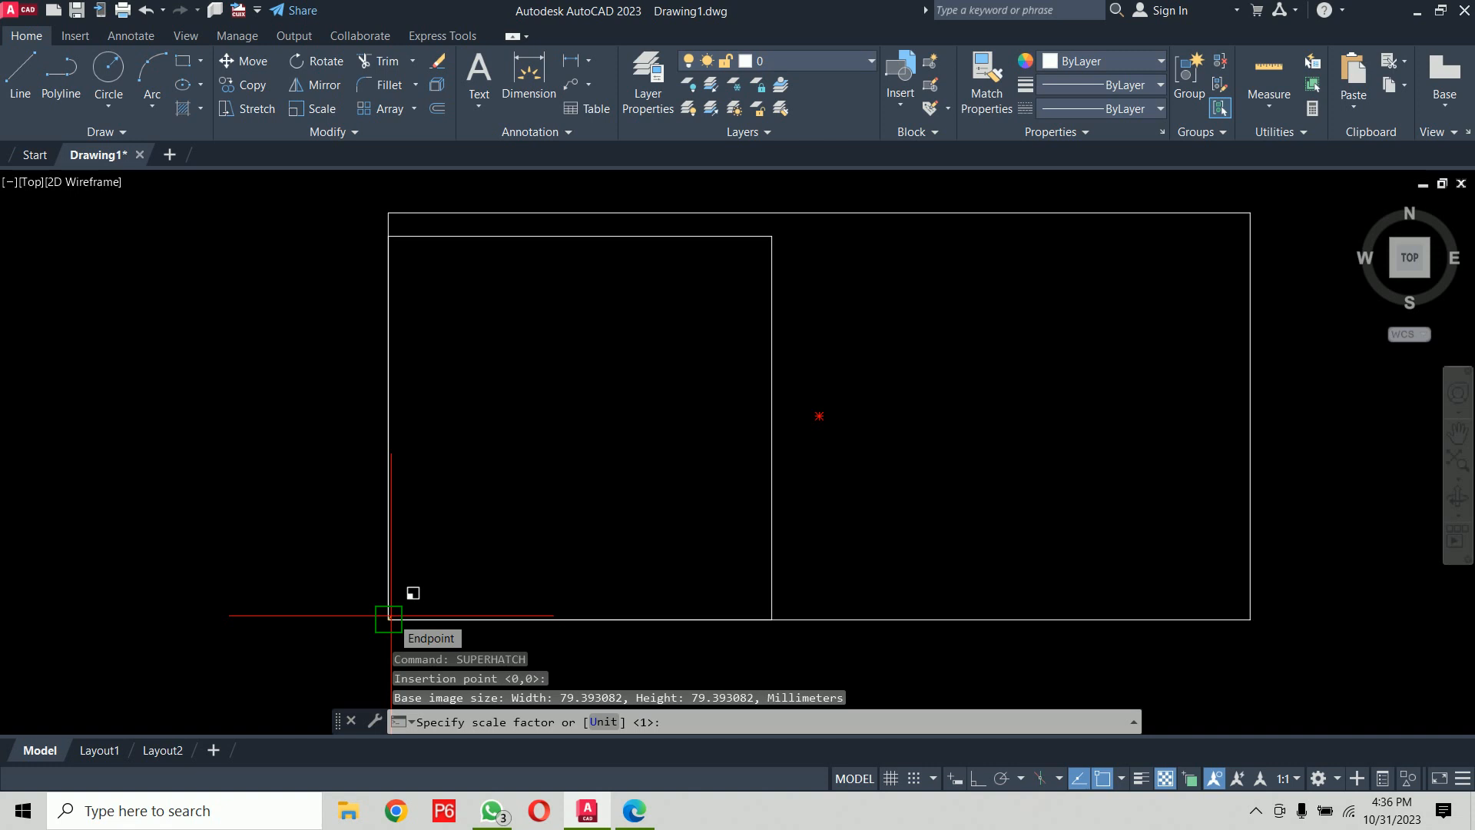
{"action": "type", "text": "0.25"}
{"action": "key", "text": "Return"}
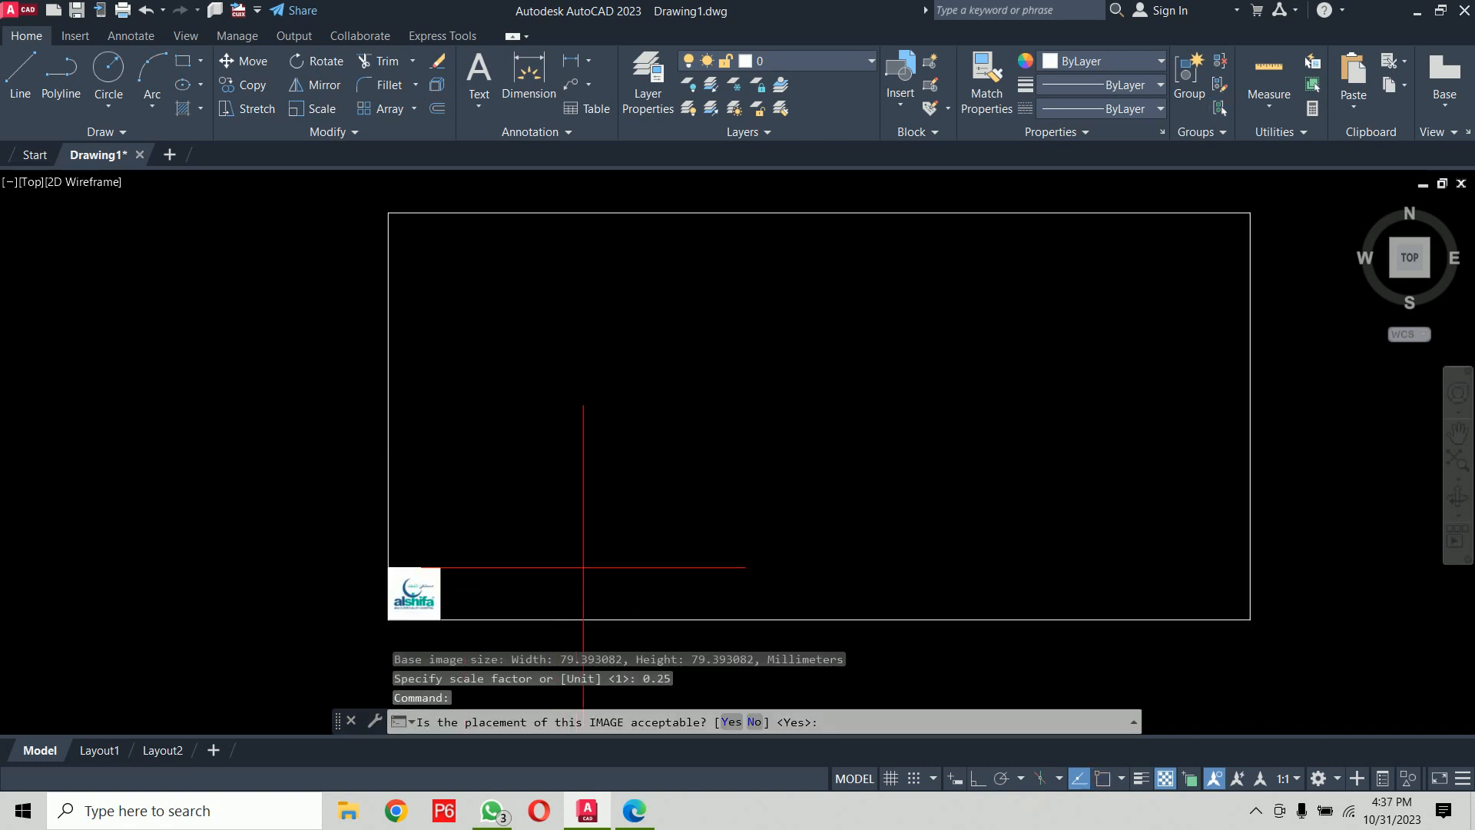
Step: Accept the image placement and fill the inside of the large rectangle with the repeated logo
{"action": "type", "text": "y"}
{"action": "key", "text": "Return"}
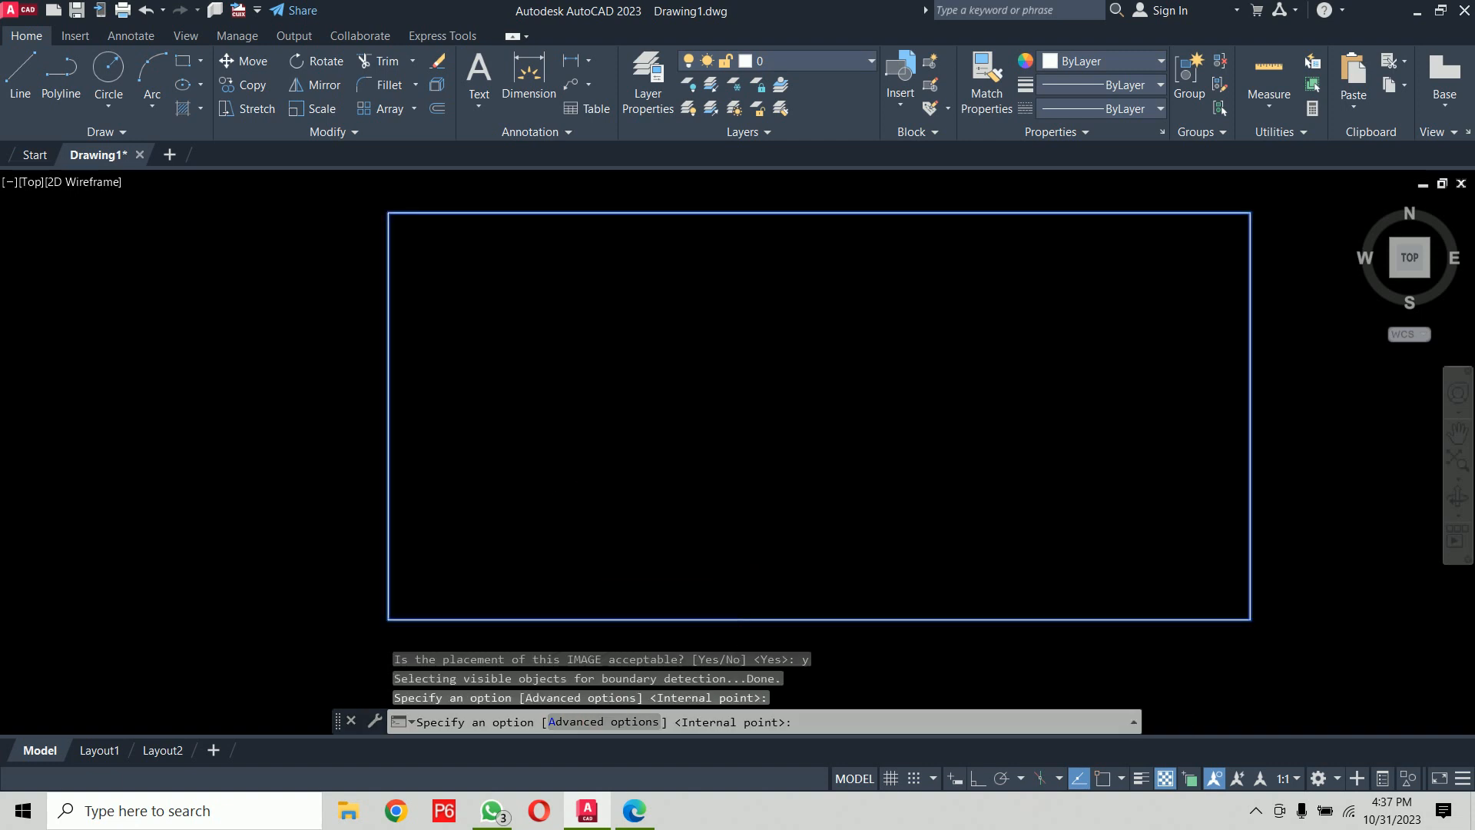
{"action": "left_click", "coordinate": [739, 480]}
{"action": "key", "text": "Return"}
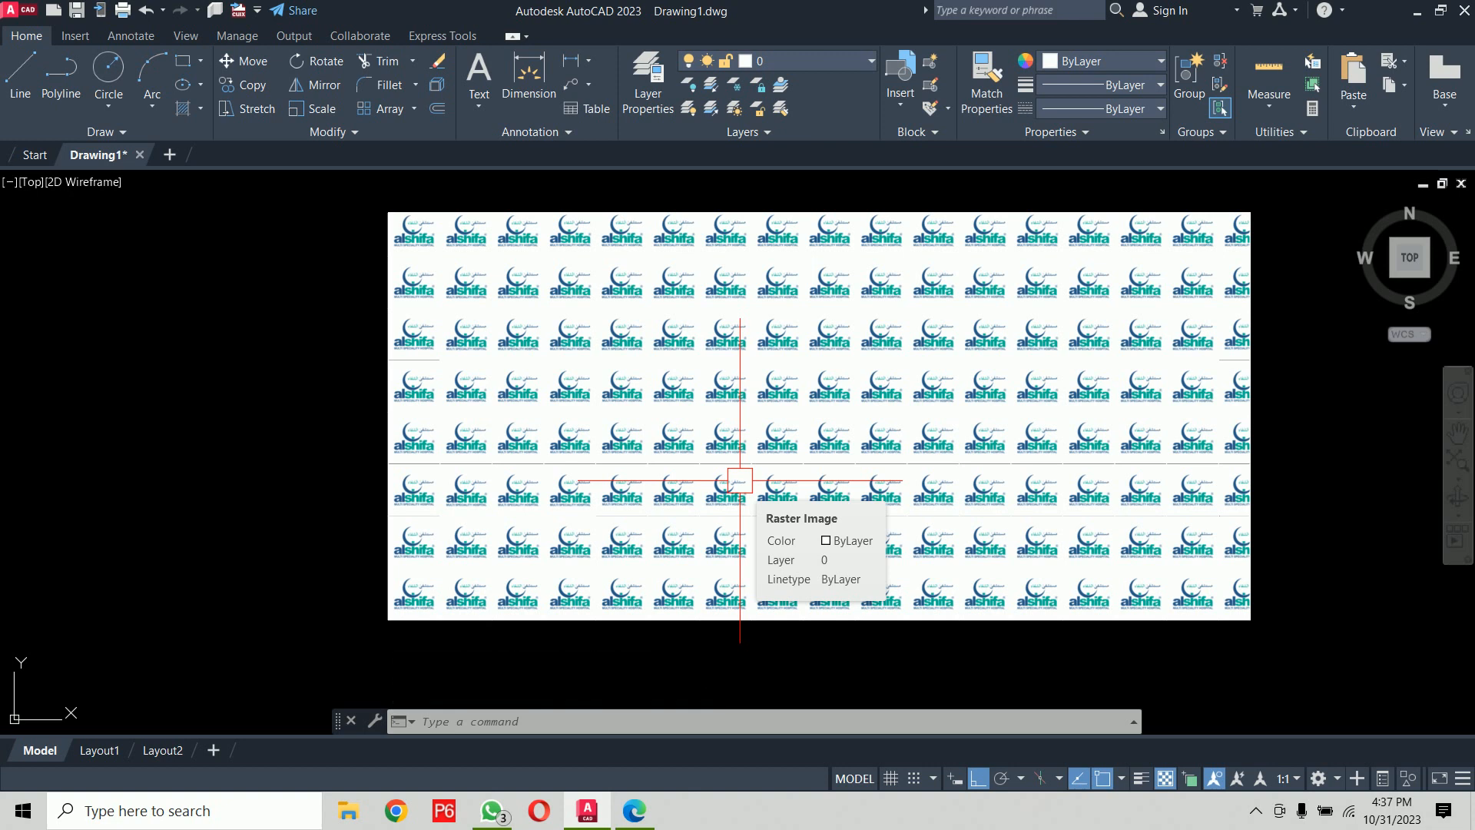
Step: Erase the logo image fill together with its rectangle outline
{"action": "left_click", "coordinate": [343, 191]}
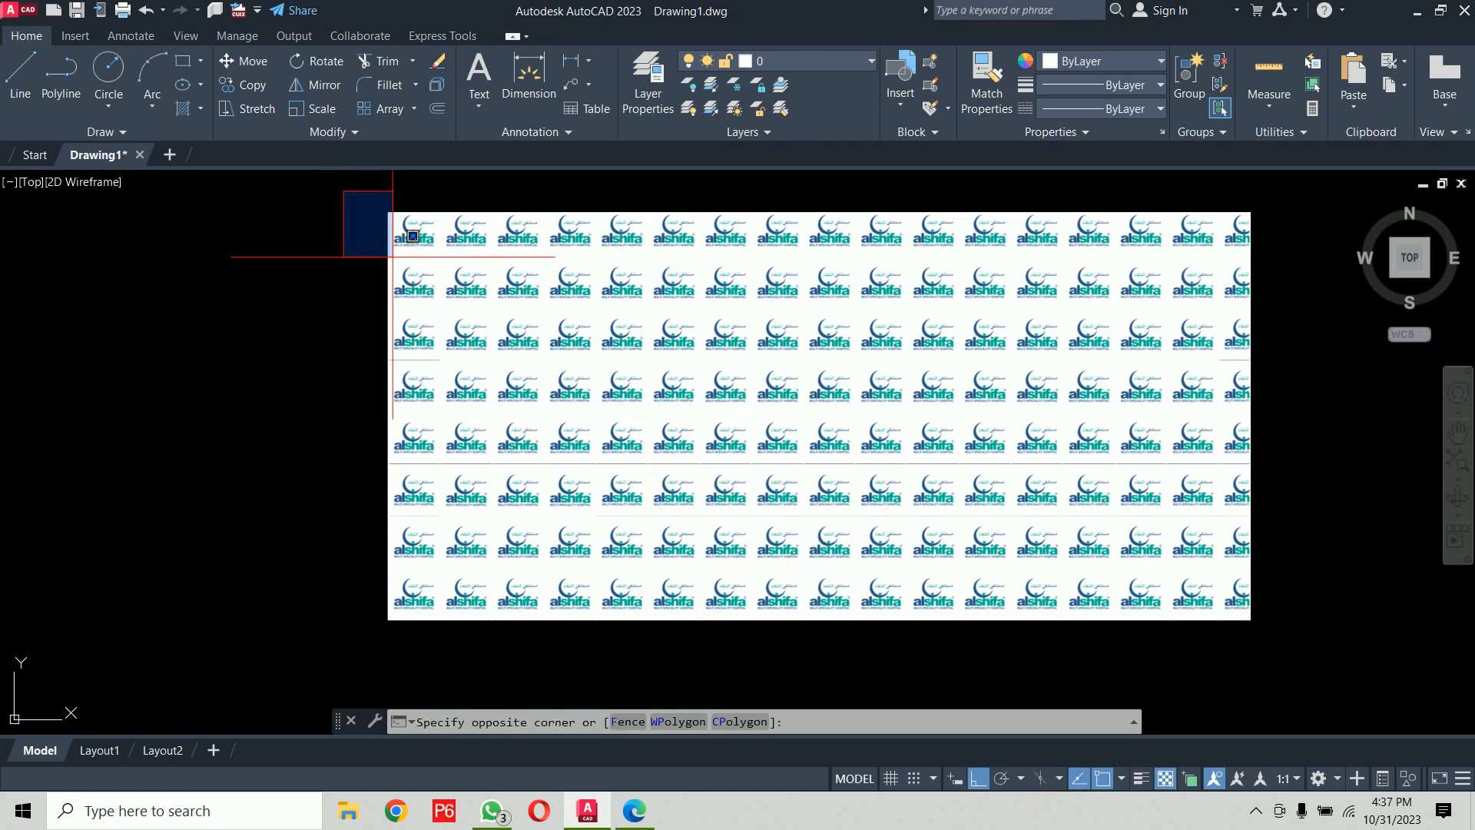
{"action": "left_click", "coordinate": [1271, 634]}
{"action": "key", "text": "Delete"}
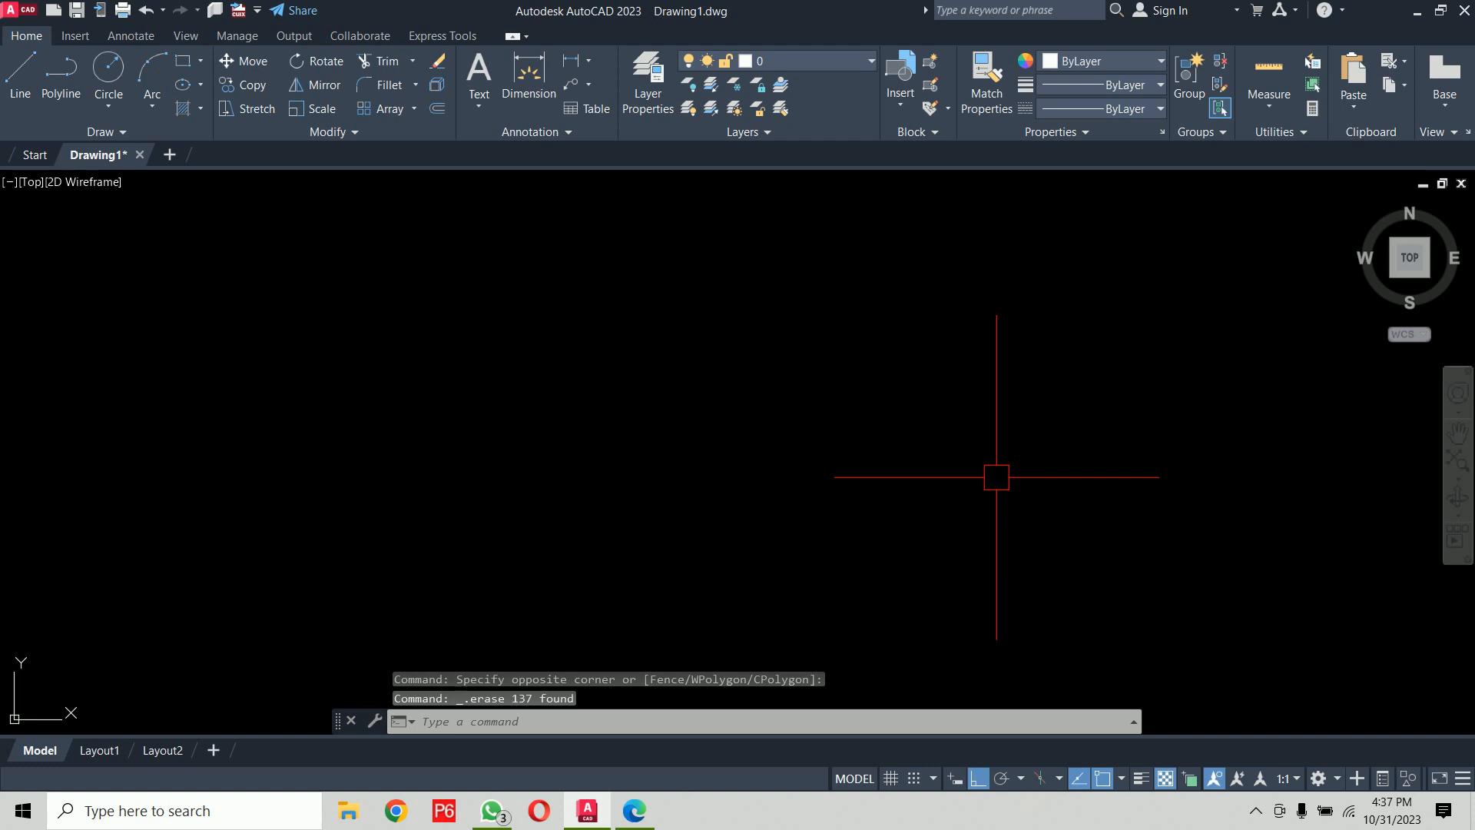
Step: Switch to the Autocad Class PDF in Edge and circle the number 70 beside Super Hatch in blue ink
{"action": "left_click", "coordinate": [634, 809]}
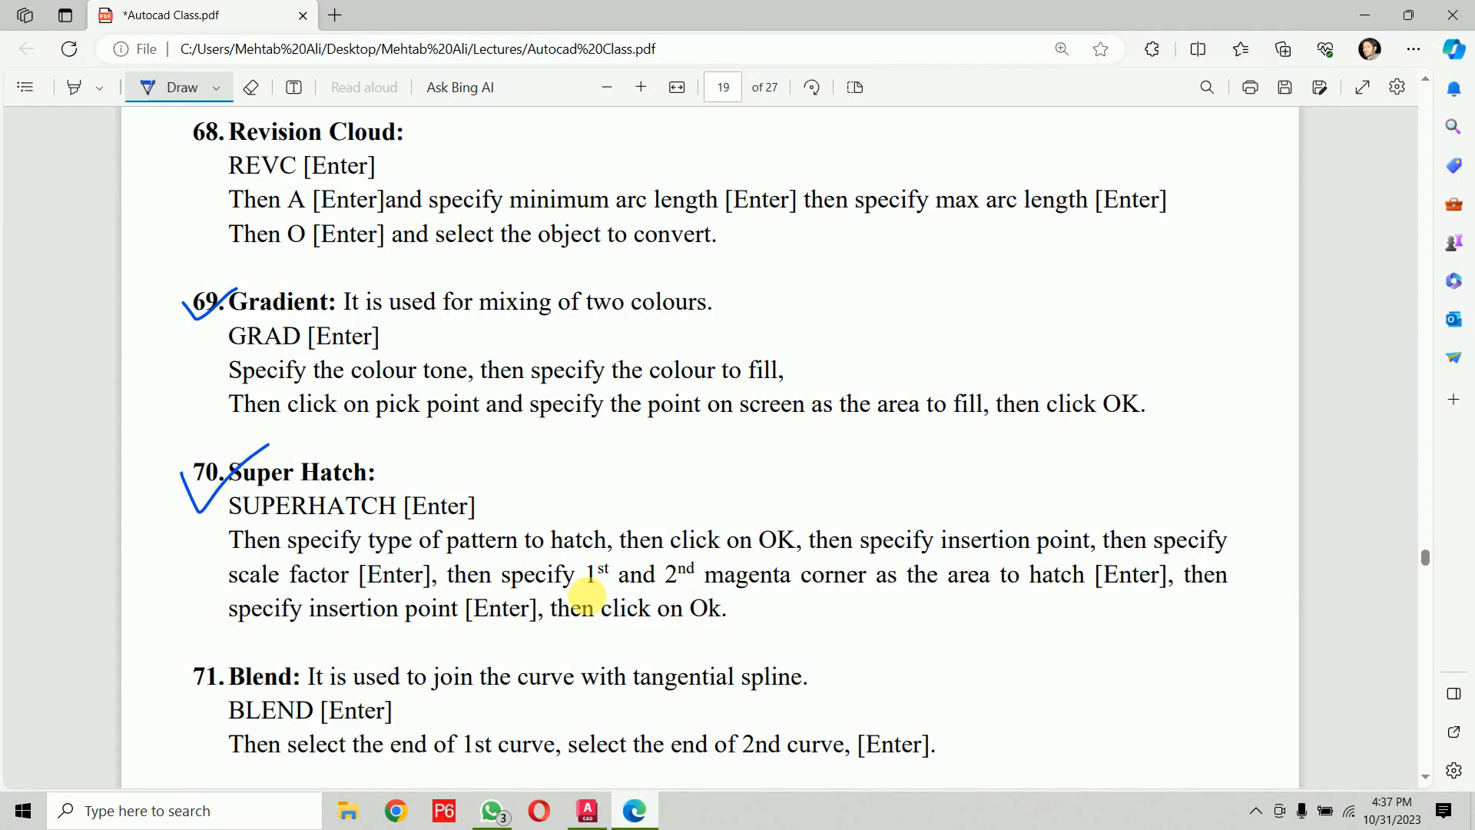
{"action": "mouse_move", "coordinate": [230, 465]}
{"action": "left_mouse_down"}
{"action": "mouse_move", "coordinate": [201, 453]}
{"action": "mouse_move", "coordinate": [188, 492]}
{"action": "mouse_move", "coordinate": [235, 484]}
{"action": "left_mouse_up"}
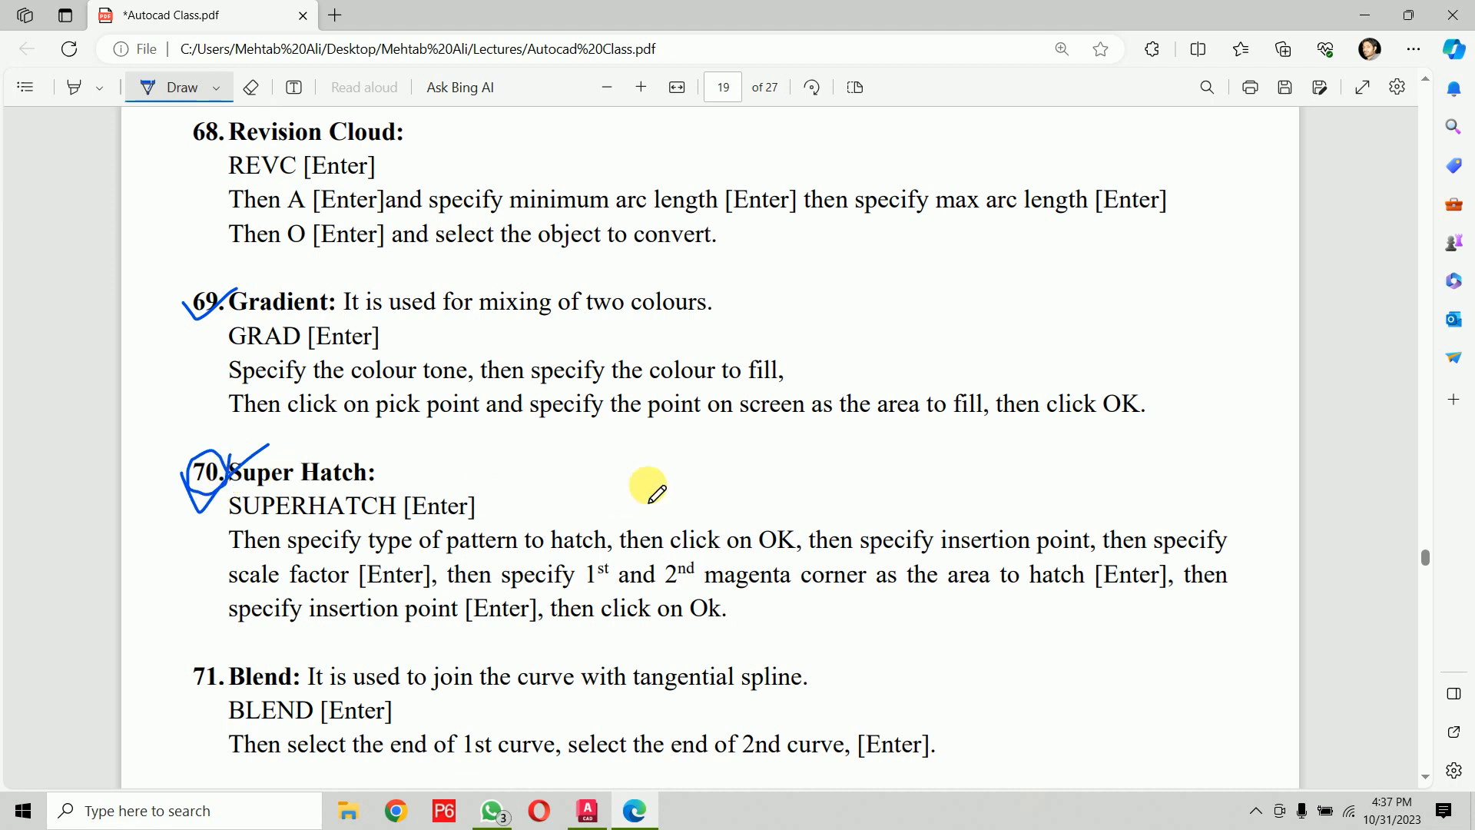
Step: Review the command notes on pages 19 to 21, from Donut and Hatch through Layers, Zoom and Paper Sizes
{"action": "scroll", "coordinate": [653, 492], "scroll_direction": "up", "scroll_amount": 2}
{"action": "scroll", "coordinate": [653, 492], "scroll_direction": "up", "scroll_amount": 7}
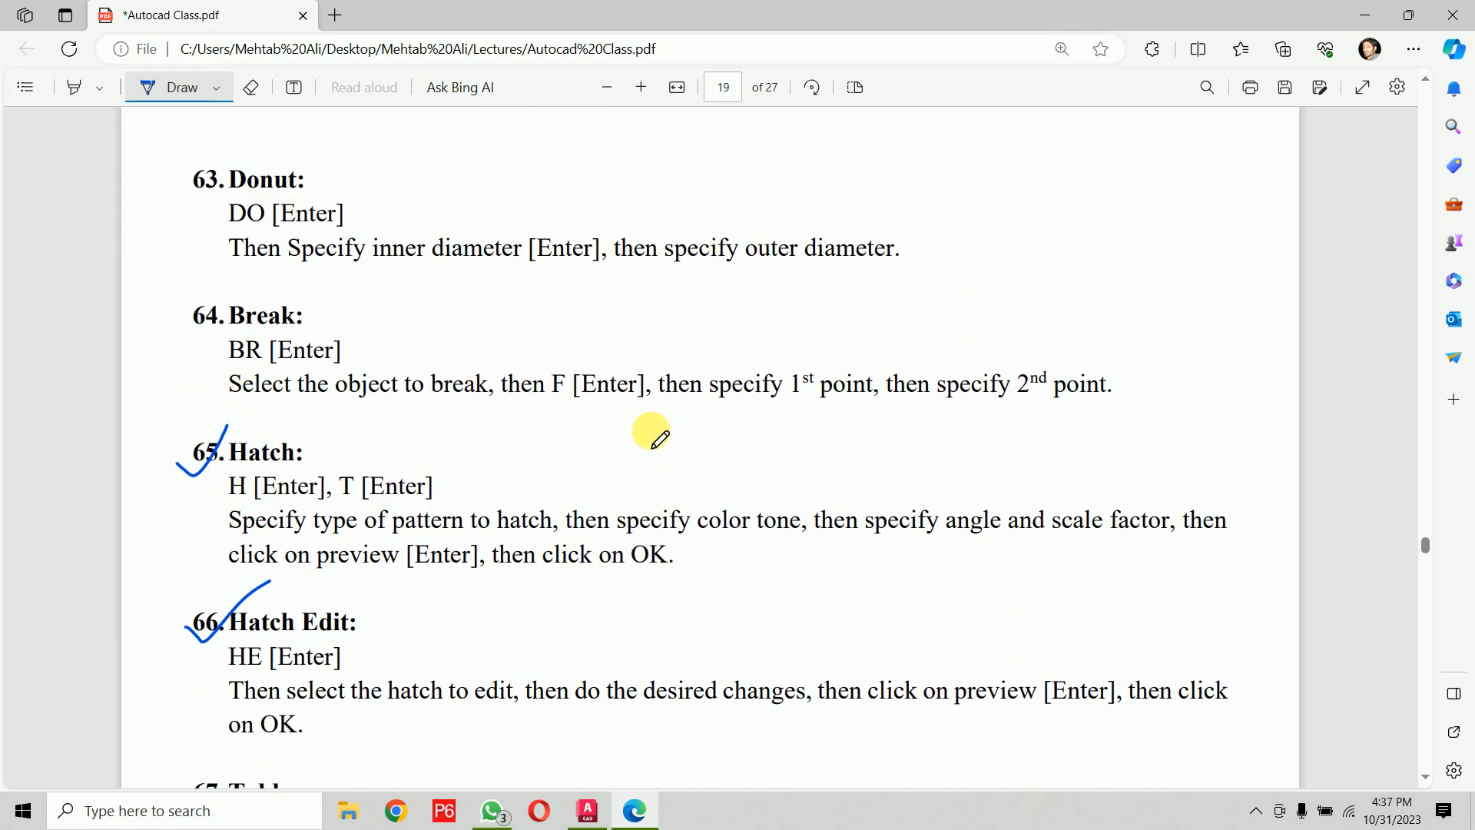
{"action": "scroll", "coordinate": [603, 531], "scroll_direction": "down", "scroll_amount": 8}
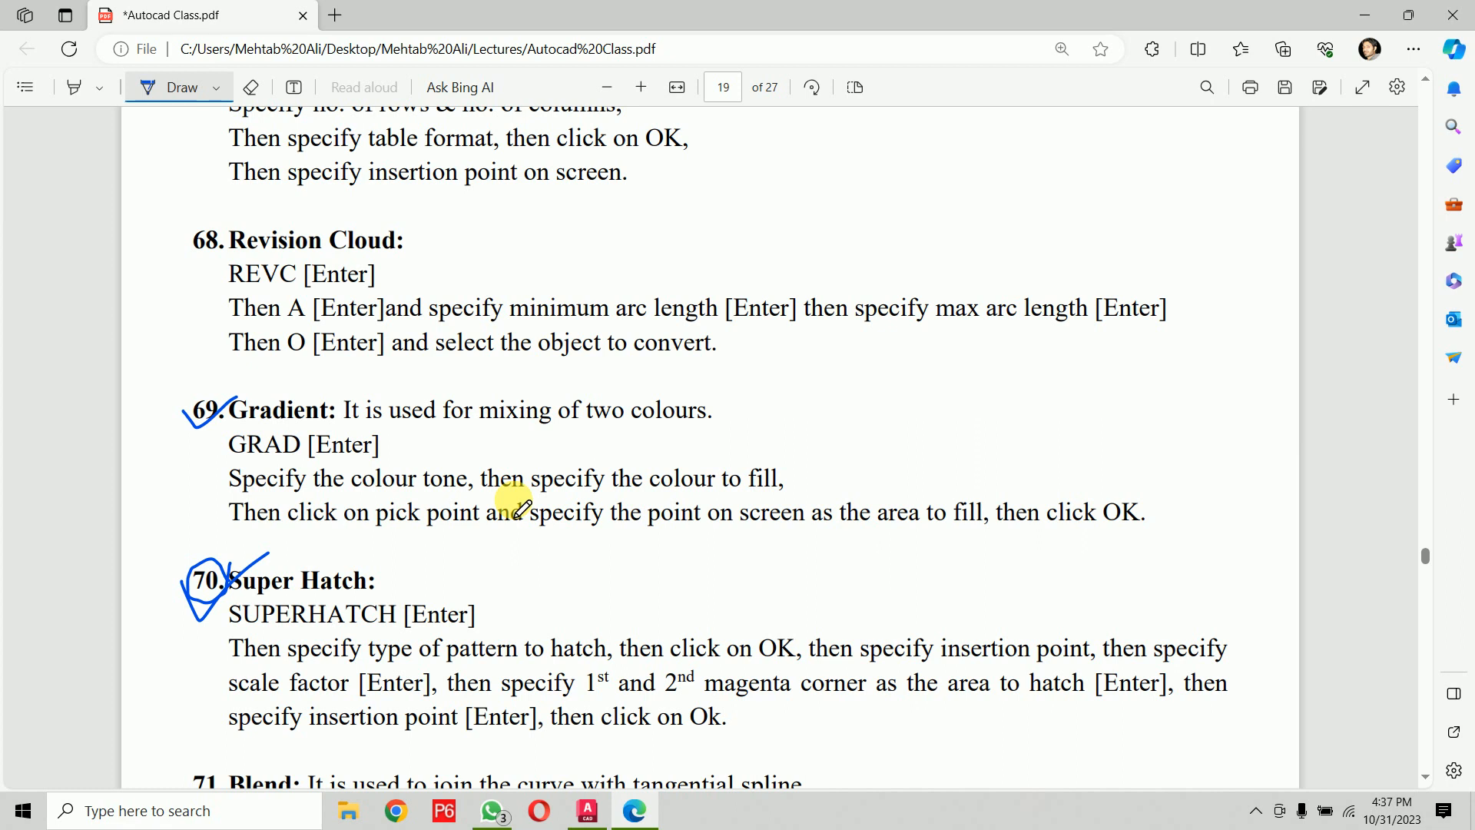
{"action": "scroll", "coordinate": [610, 465], "scroll_direction": "up", "scroll_amount": 5}
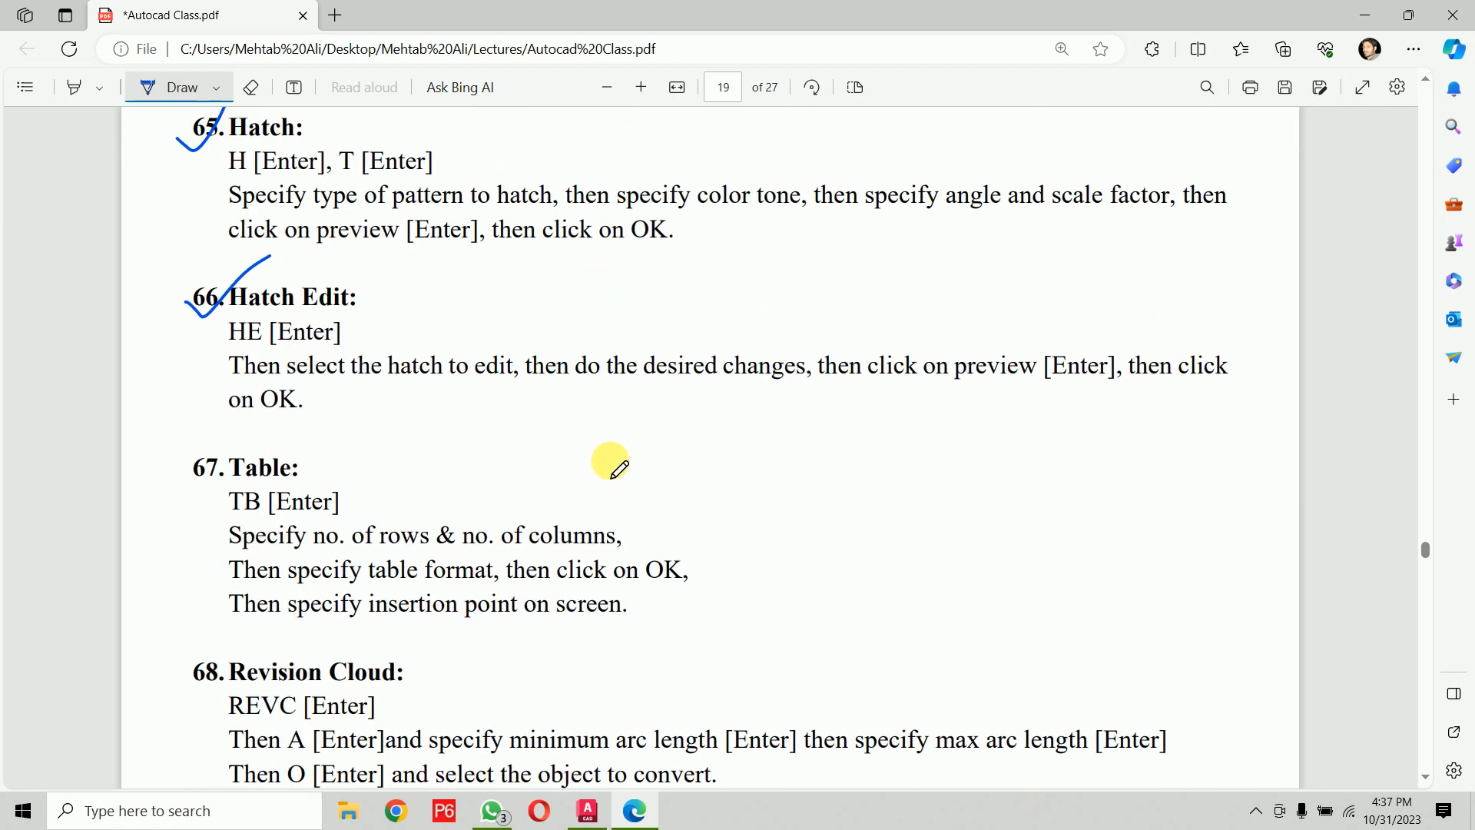
{"action": "scroll", "coordinate": [610, 465], "scroll_direction": "down", "scroll_amount": 3}
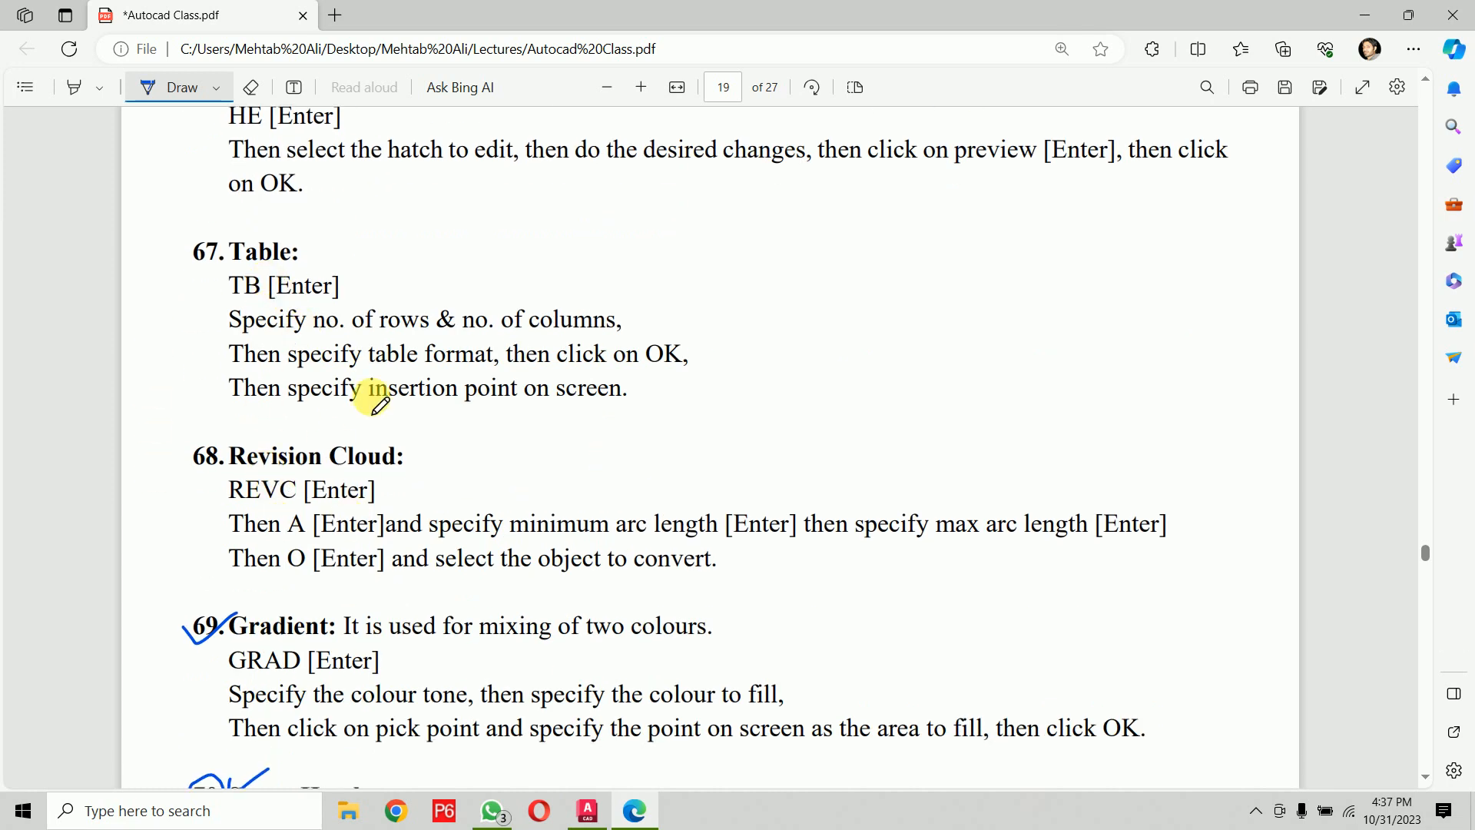
{"action": "scroll", "coordinate": [379, 402], "scroll_direction": "down", "scroll_amount": 18}
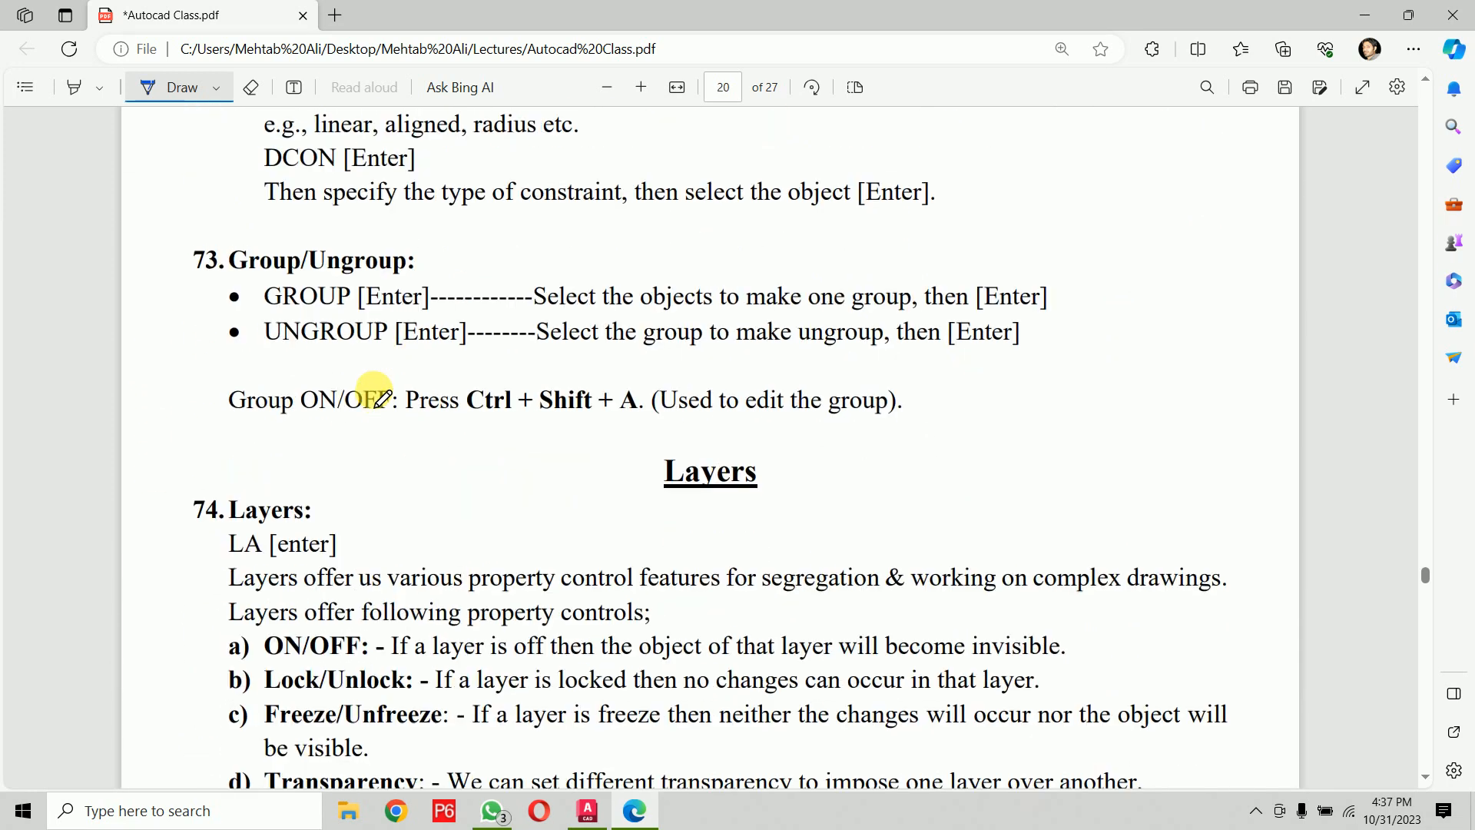
{"action": "scroll", "coordinate": [380, 399], "scroll_direction": "down", "scroll_amount": 1}
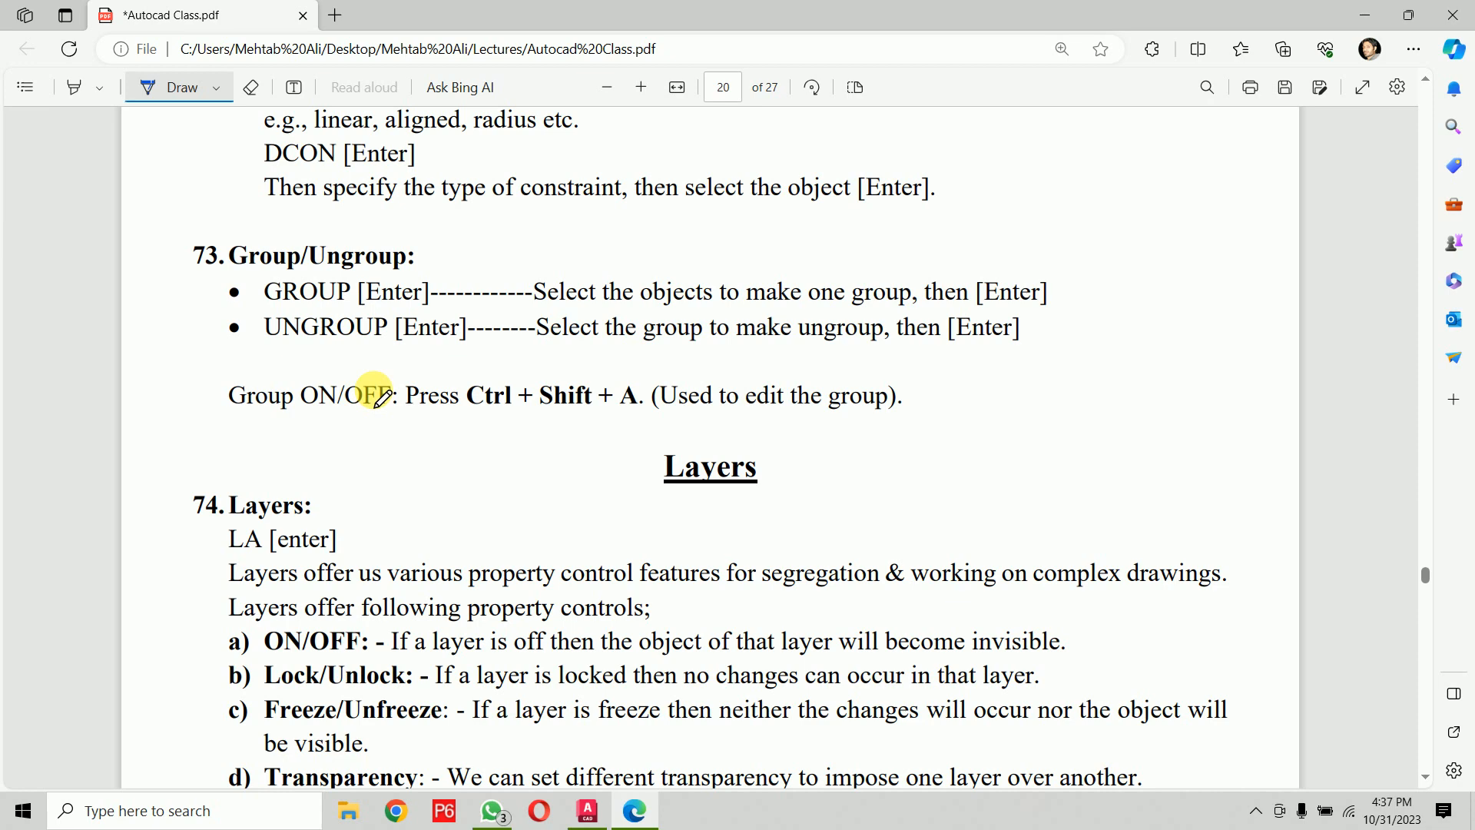
{"action": "scroll", "coordinate": [380, 397], "scroll_direction": "down", "scroll_amount": 20}
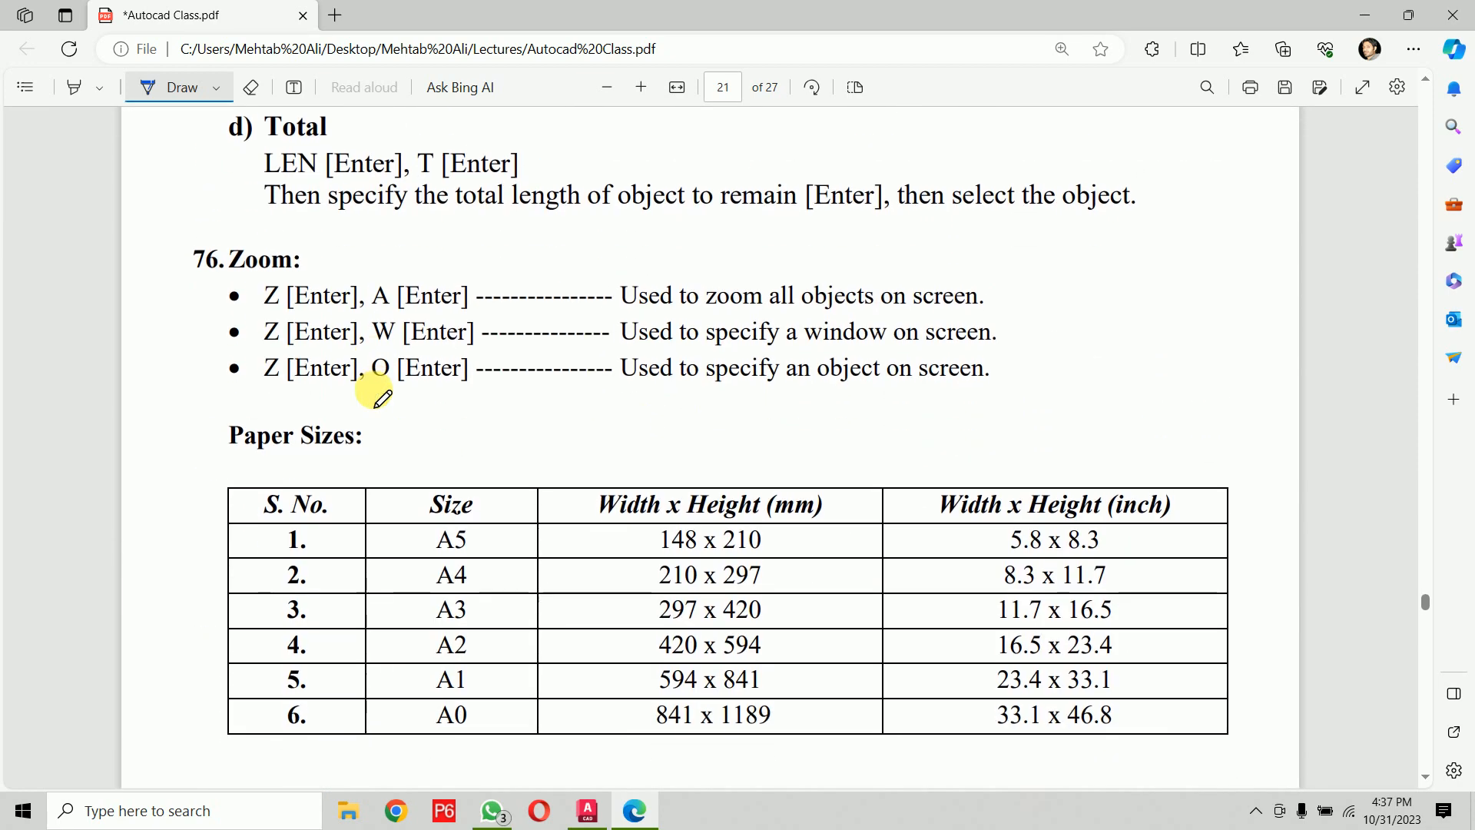
{"action": "scroll", "coordinate": [380, 397], "scroll_direction": "down", "scroll_amount": 19}
{"action": "scroll", "coordinate": [380, 397], "scroll_direction": "up", "scroll_amount": 20}
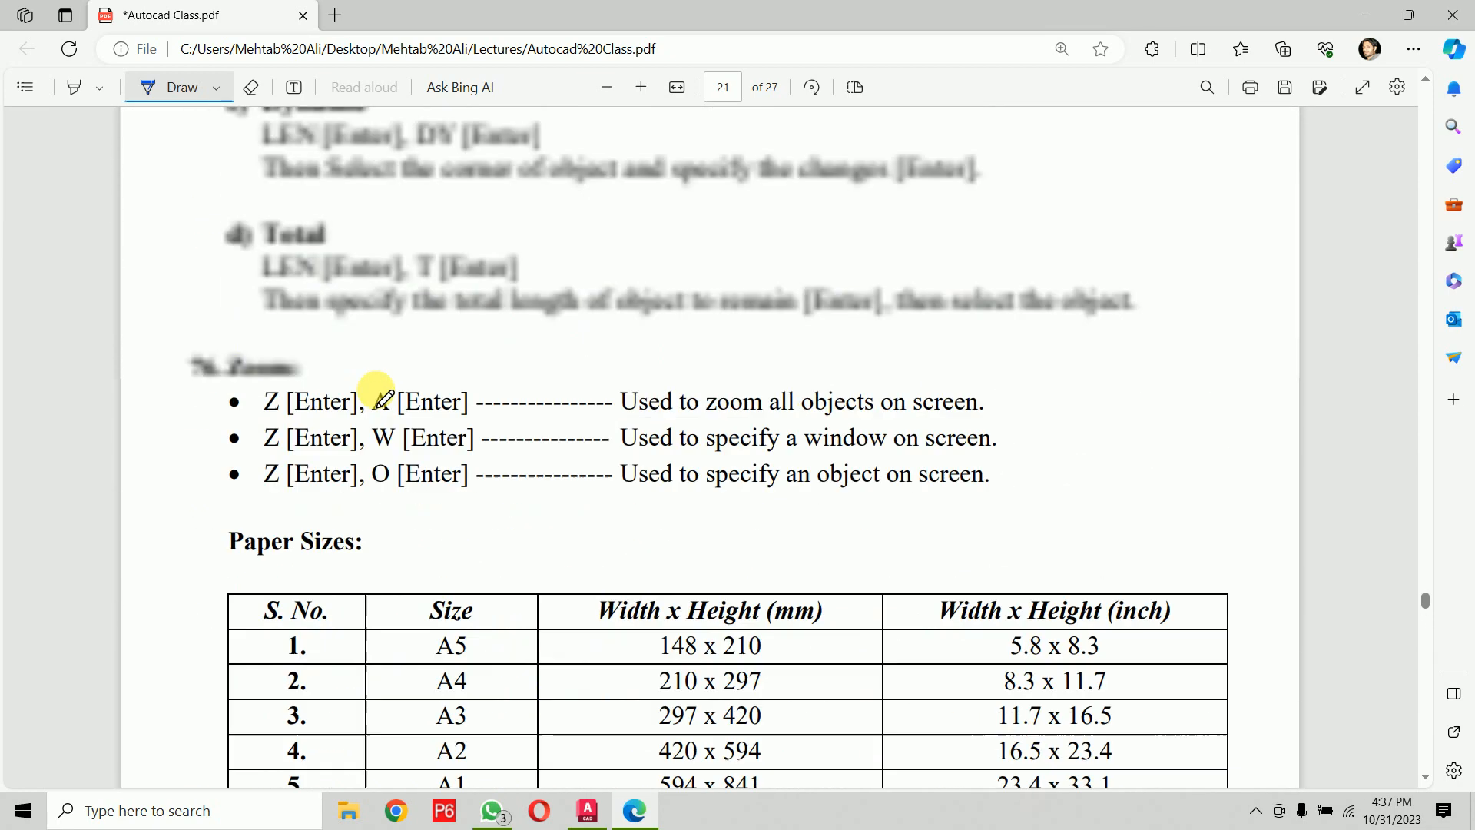
{"action": "scroll", "coordinate": [380, 397], "scroll_direction": "up", "scroll_amount": 20}
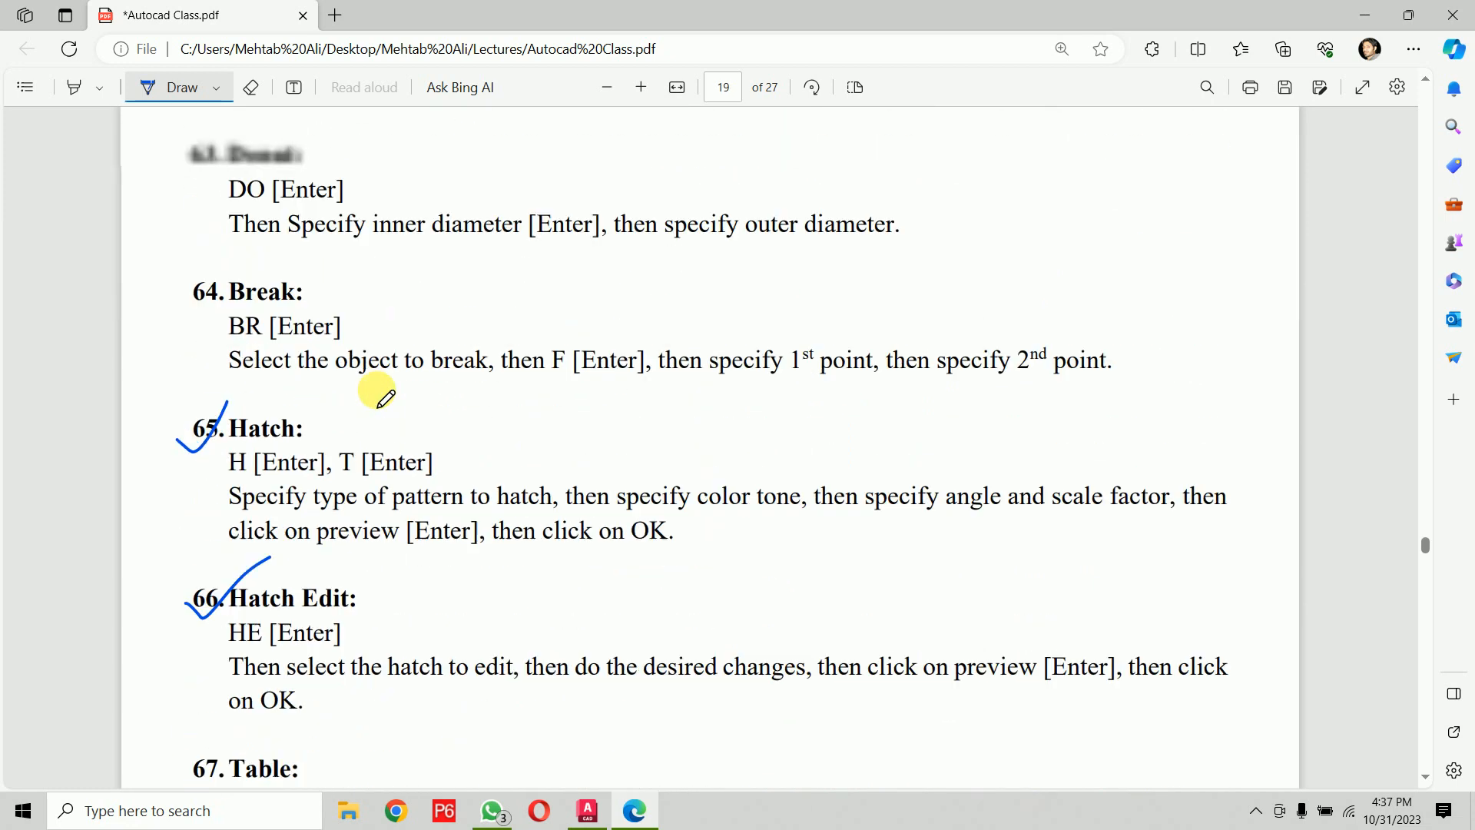
{"action": "scroll", "coordinate": [380, 392], "scroll_direction": "down", "scroll_amount": 7}
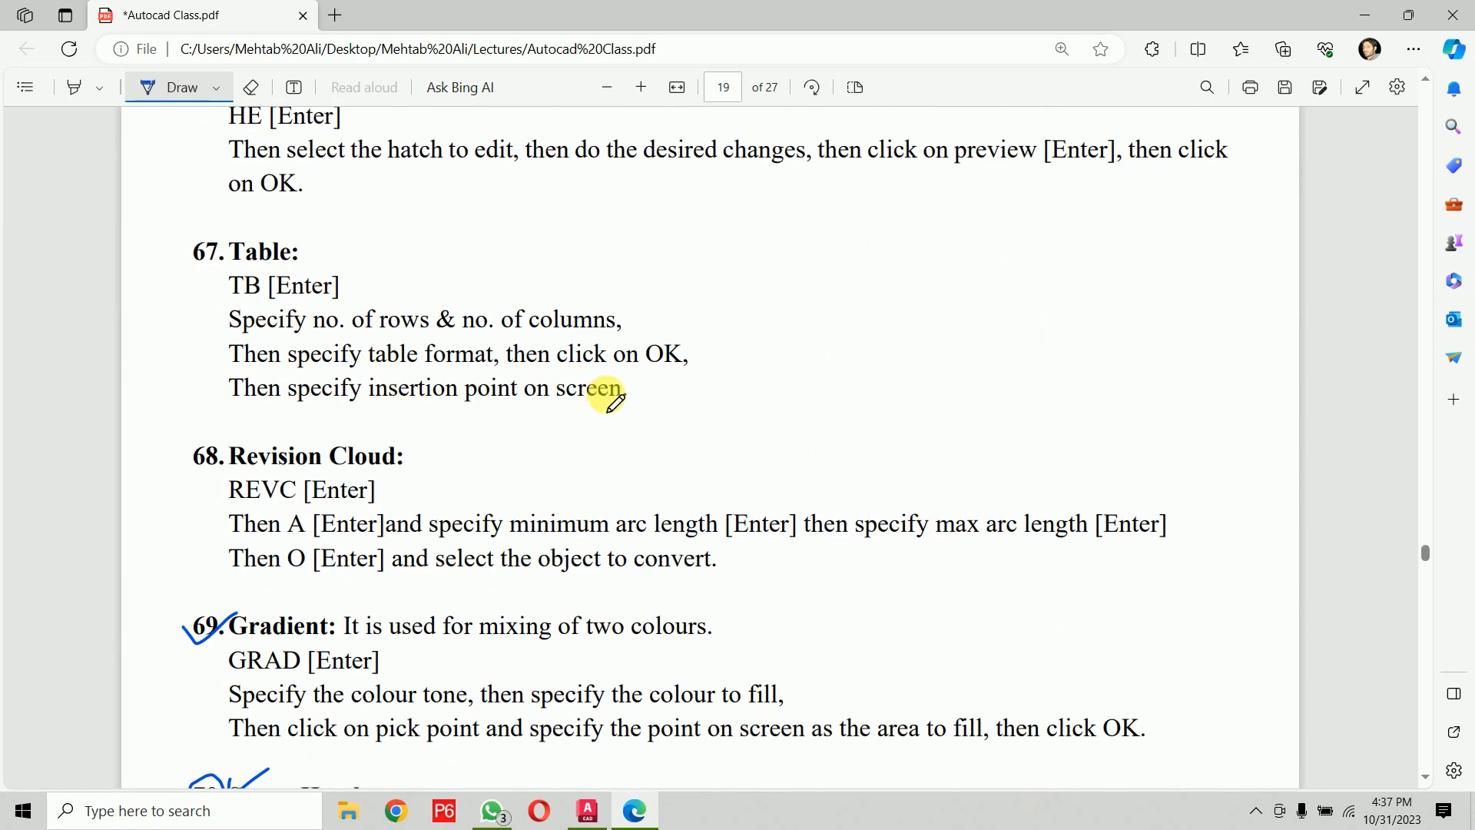